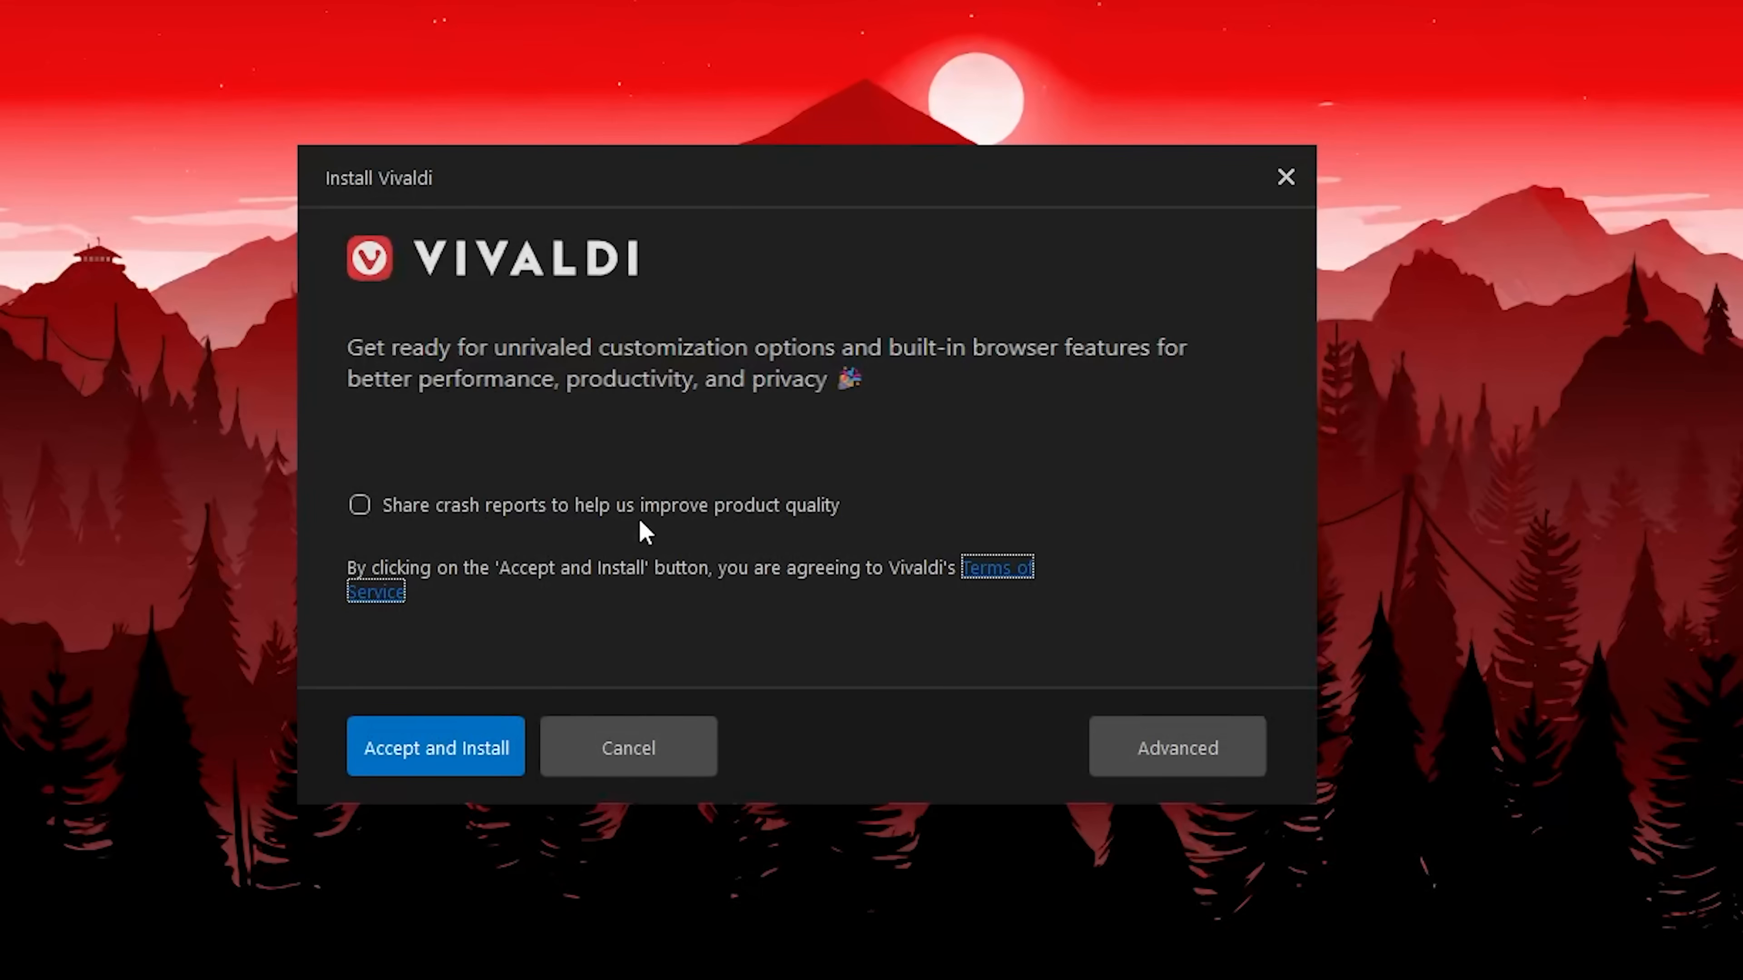
Install Vivaldi with crash report sharing enabled, reposition the welcome window and continue the setup.
{"action": "left_click", "coordinate": [587, 506]}
{"action": "left_click", "coordinate": [454, 760]}
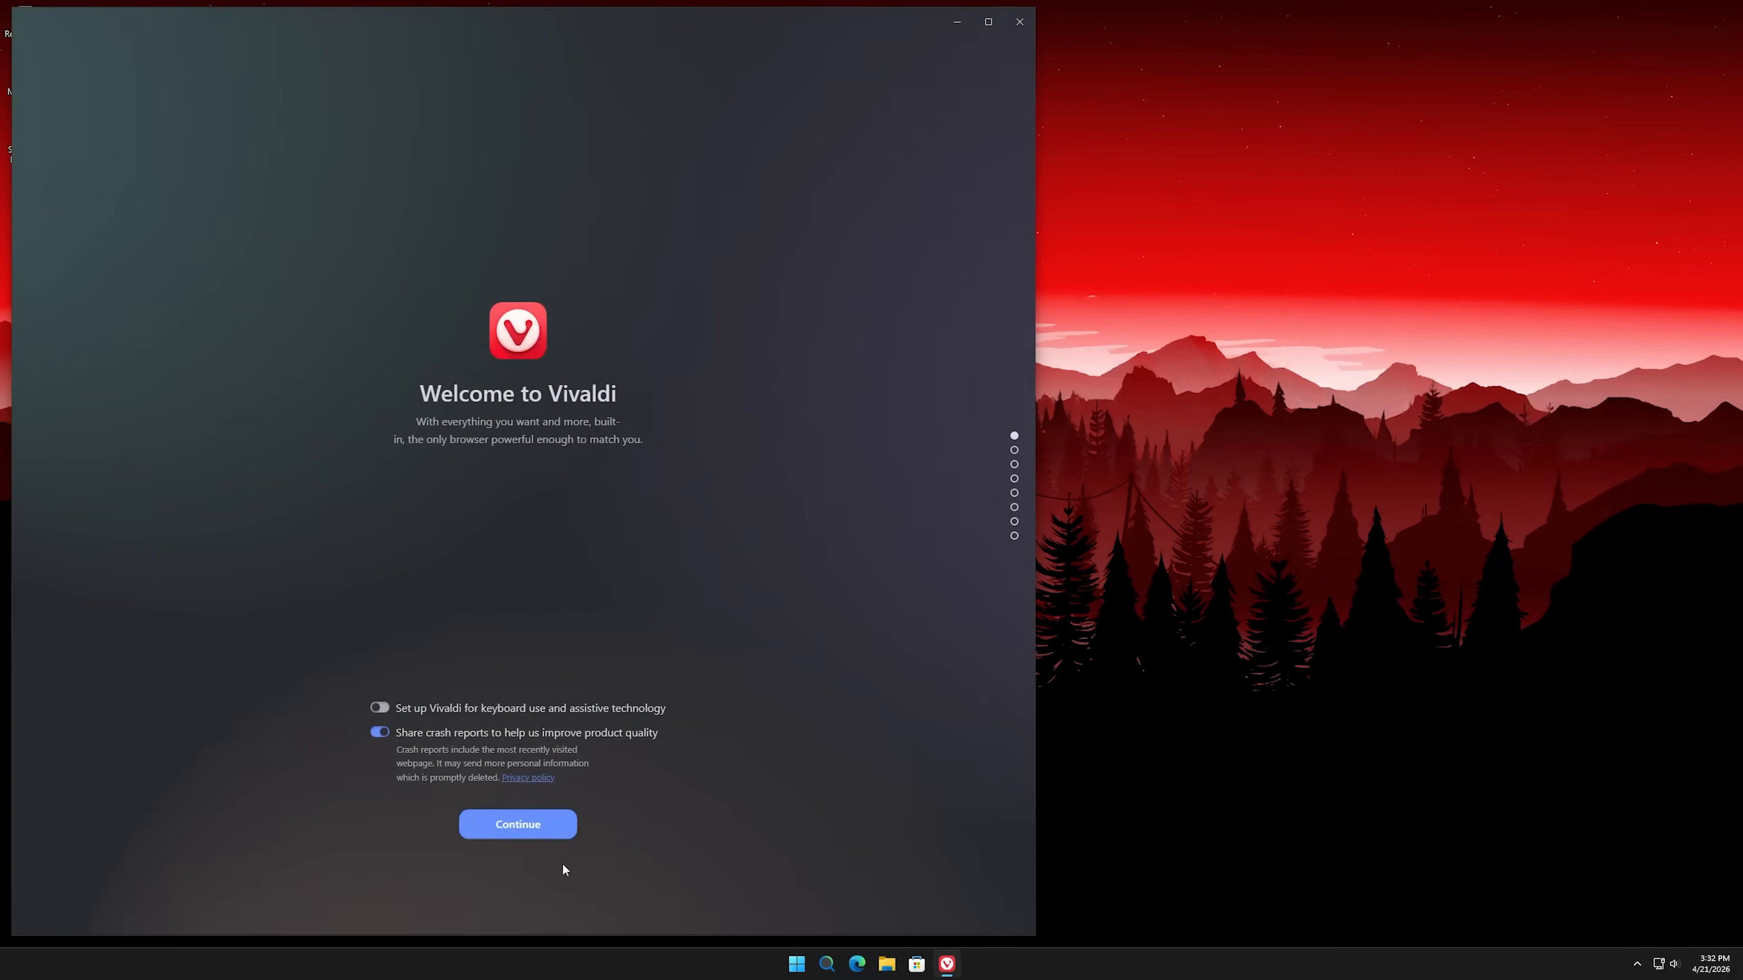
{"action": "left_click_drag", "start_coordinate": [472, 29], "coordinate": [867, 24]}
{"action": "left_click_drag", "start_coordinate": [410, 4], "coordinate": [101, 156]}
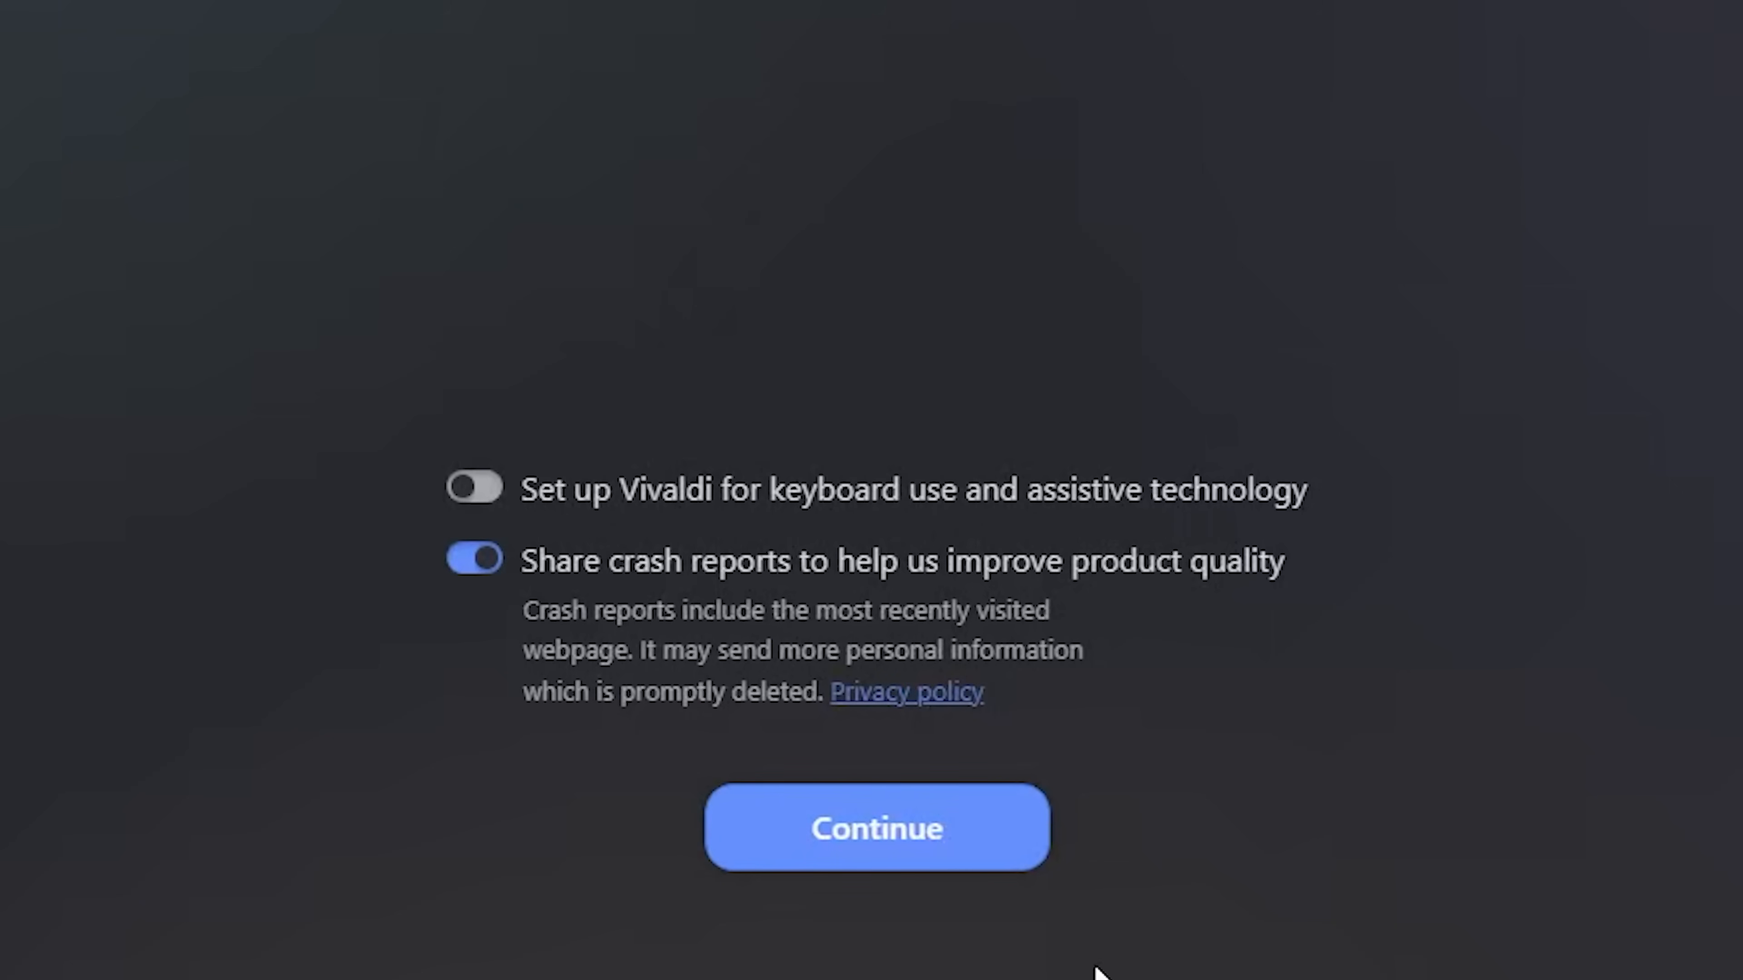
{"action": "left_click", "coordinate": [836, 829]}
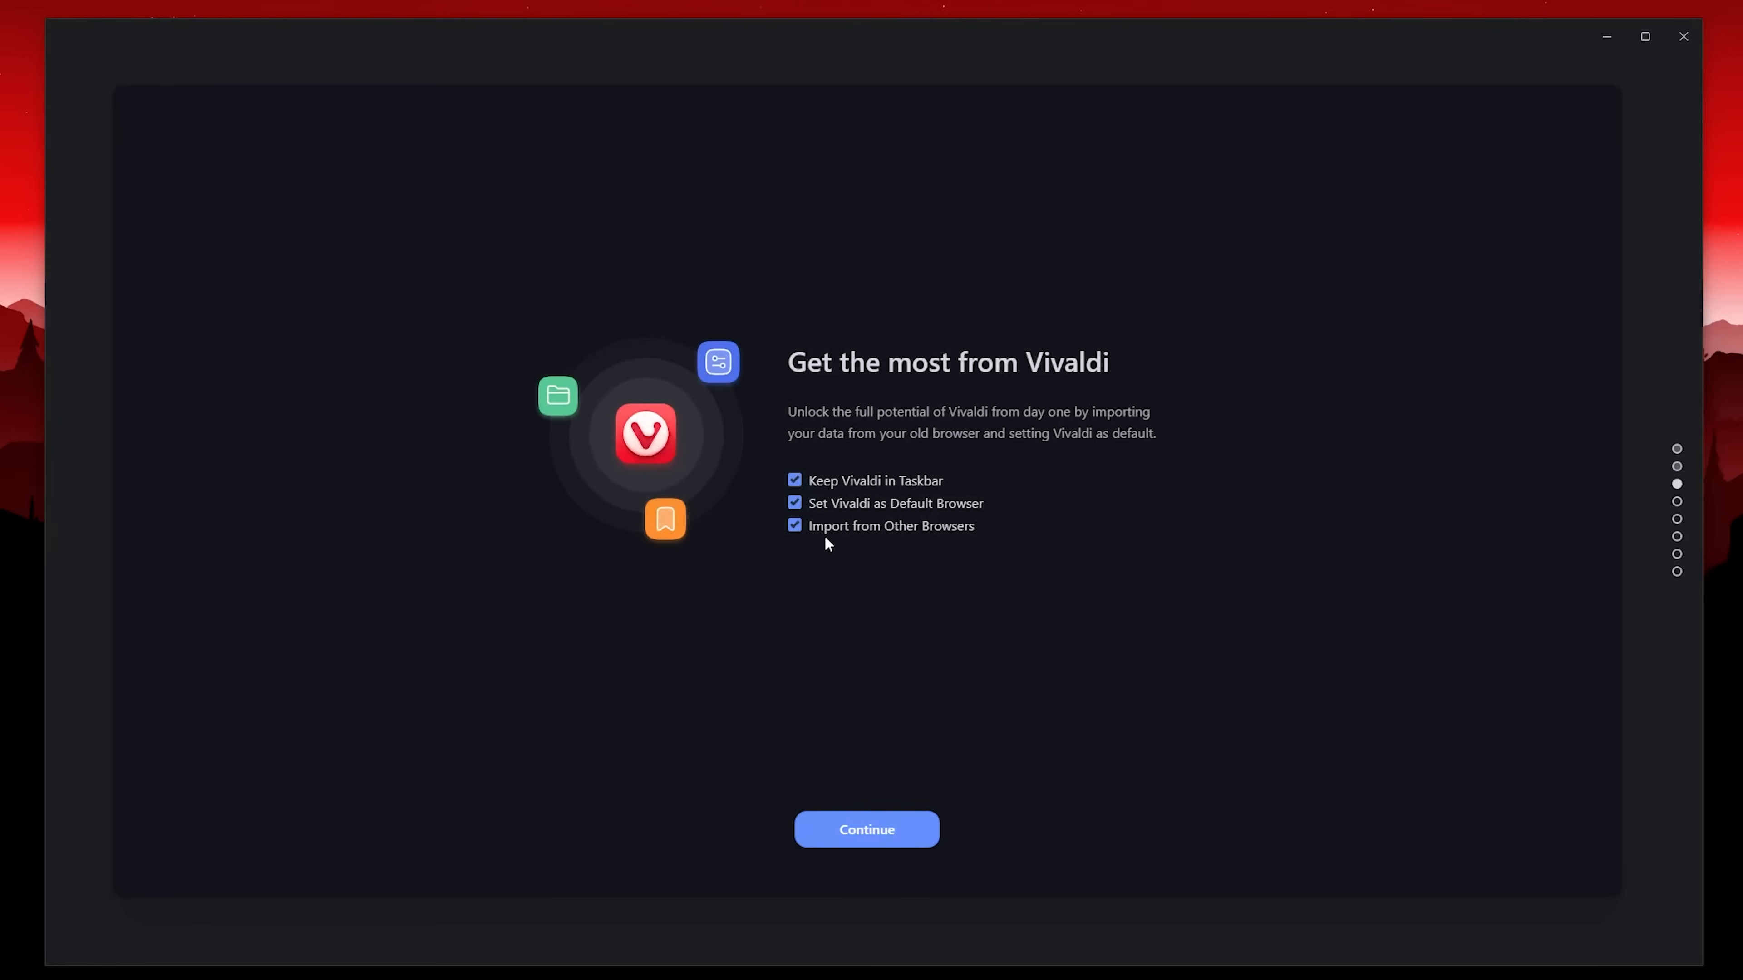
Keep Vivaldi in the taskbar and as default browser, skip importing from other browsers, and close the Windows default-apps page after reviewing it.
{"action": "left_click", "coordinate": [796, 527]}
{"action": "left_click", "coordinate": [872, 821]}
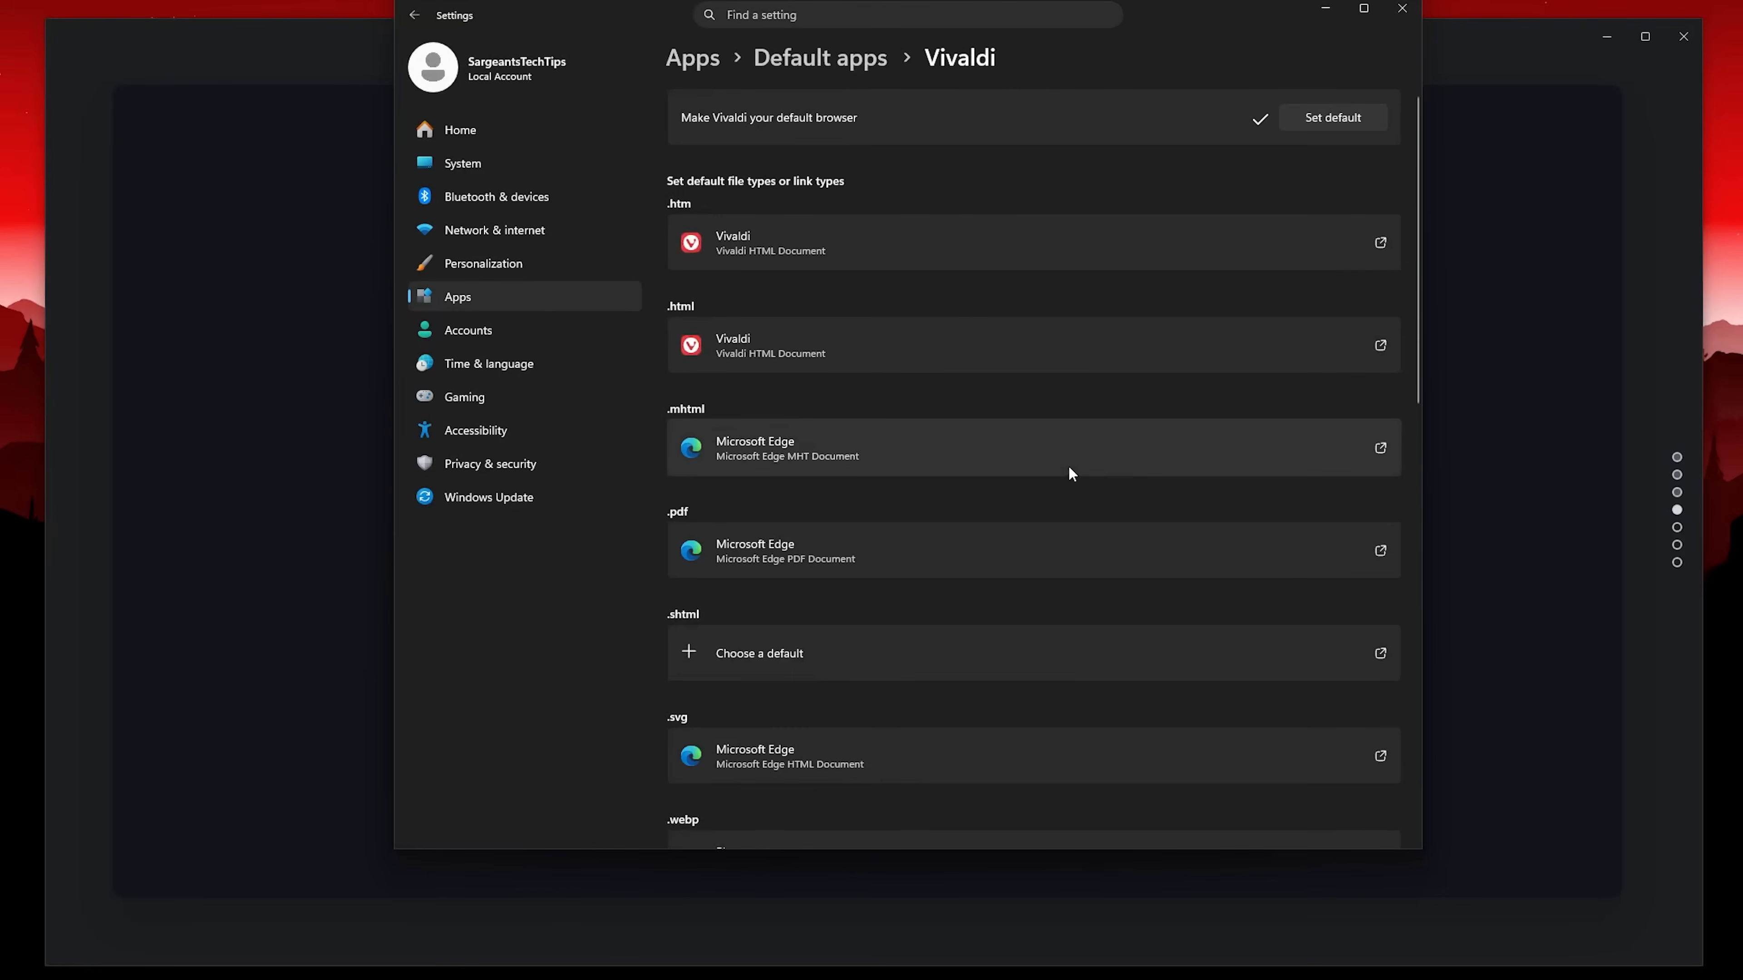
{"action": "scroll", "coordinate": [890, 648], "scroll_direction": "down", "scroll_amount": 10}
{"action": "scroll", "coordinate": [890, 649], "scroll_direction": "up", "scroll_amount": 10}
{"action": "left_click", "coordinate": [1402, 8]}
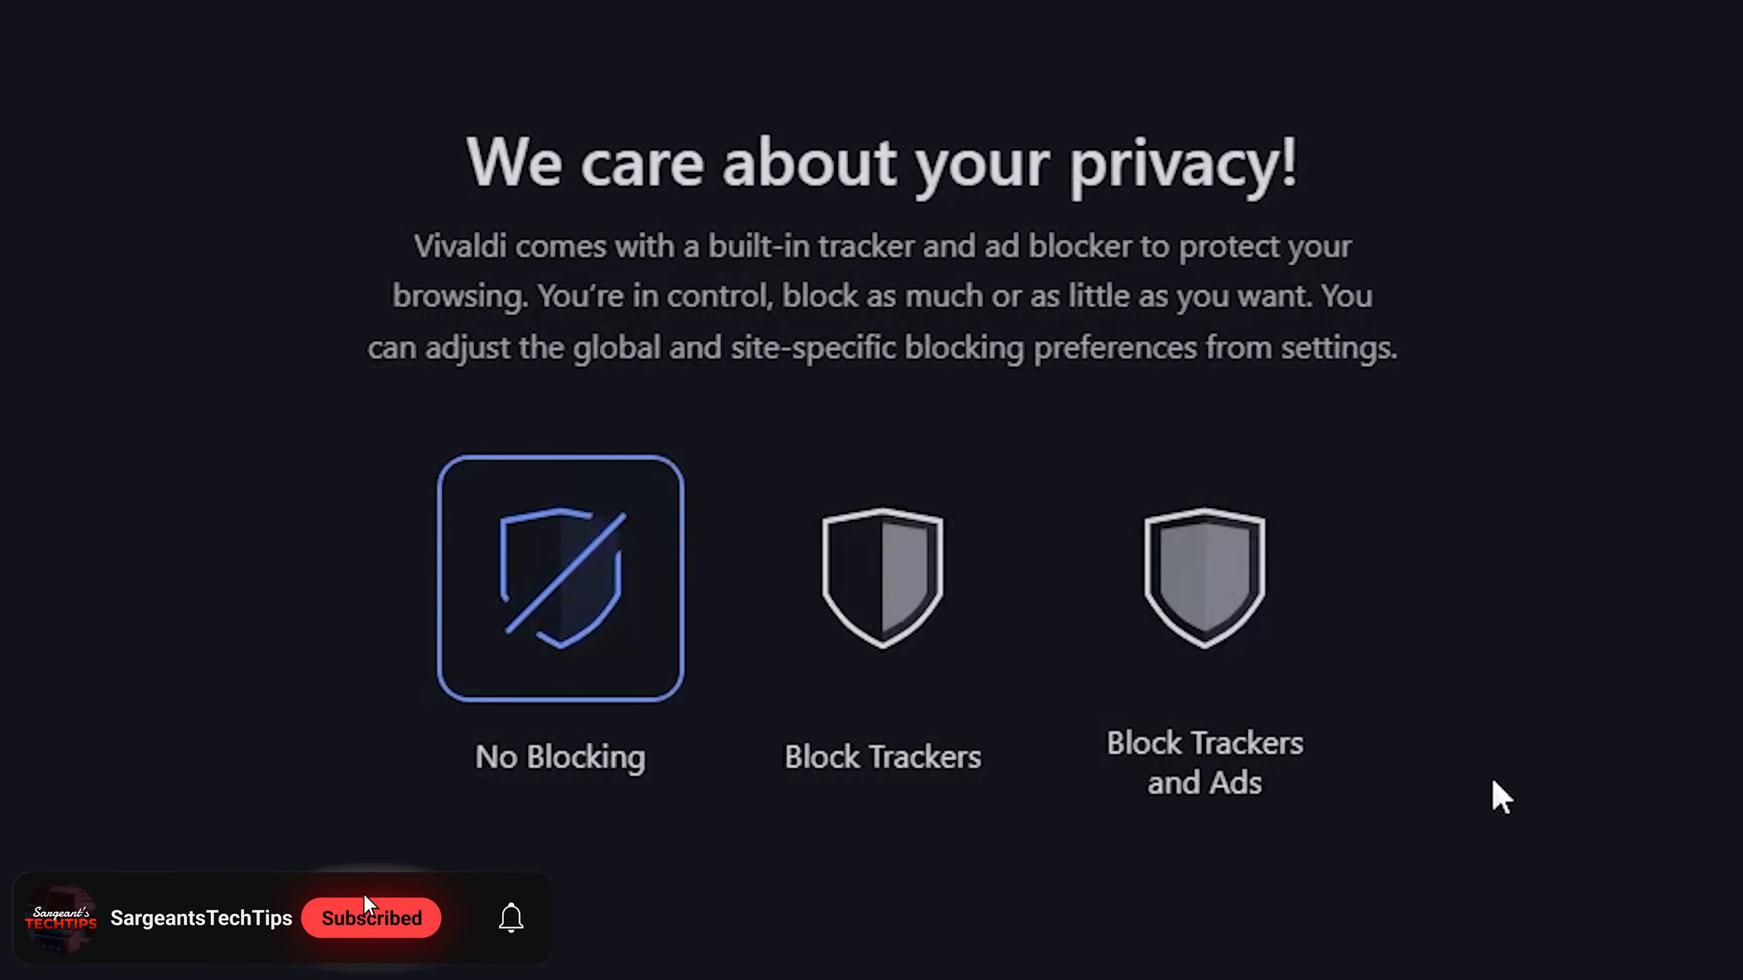
Set the tracker and ad blocker to Block Trackers and Ads and continue the setup.
{"action": "left_click", "coordinate": [1393, 769]}
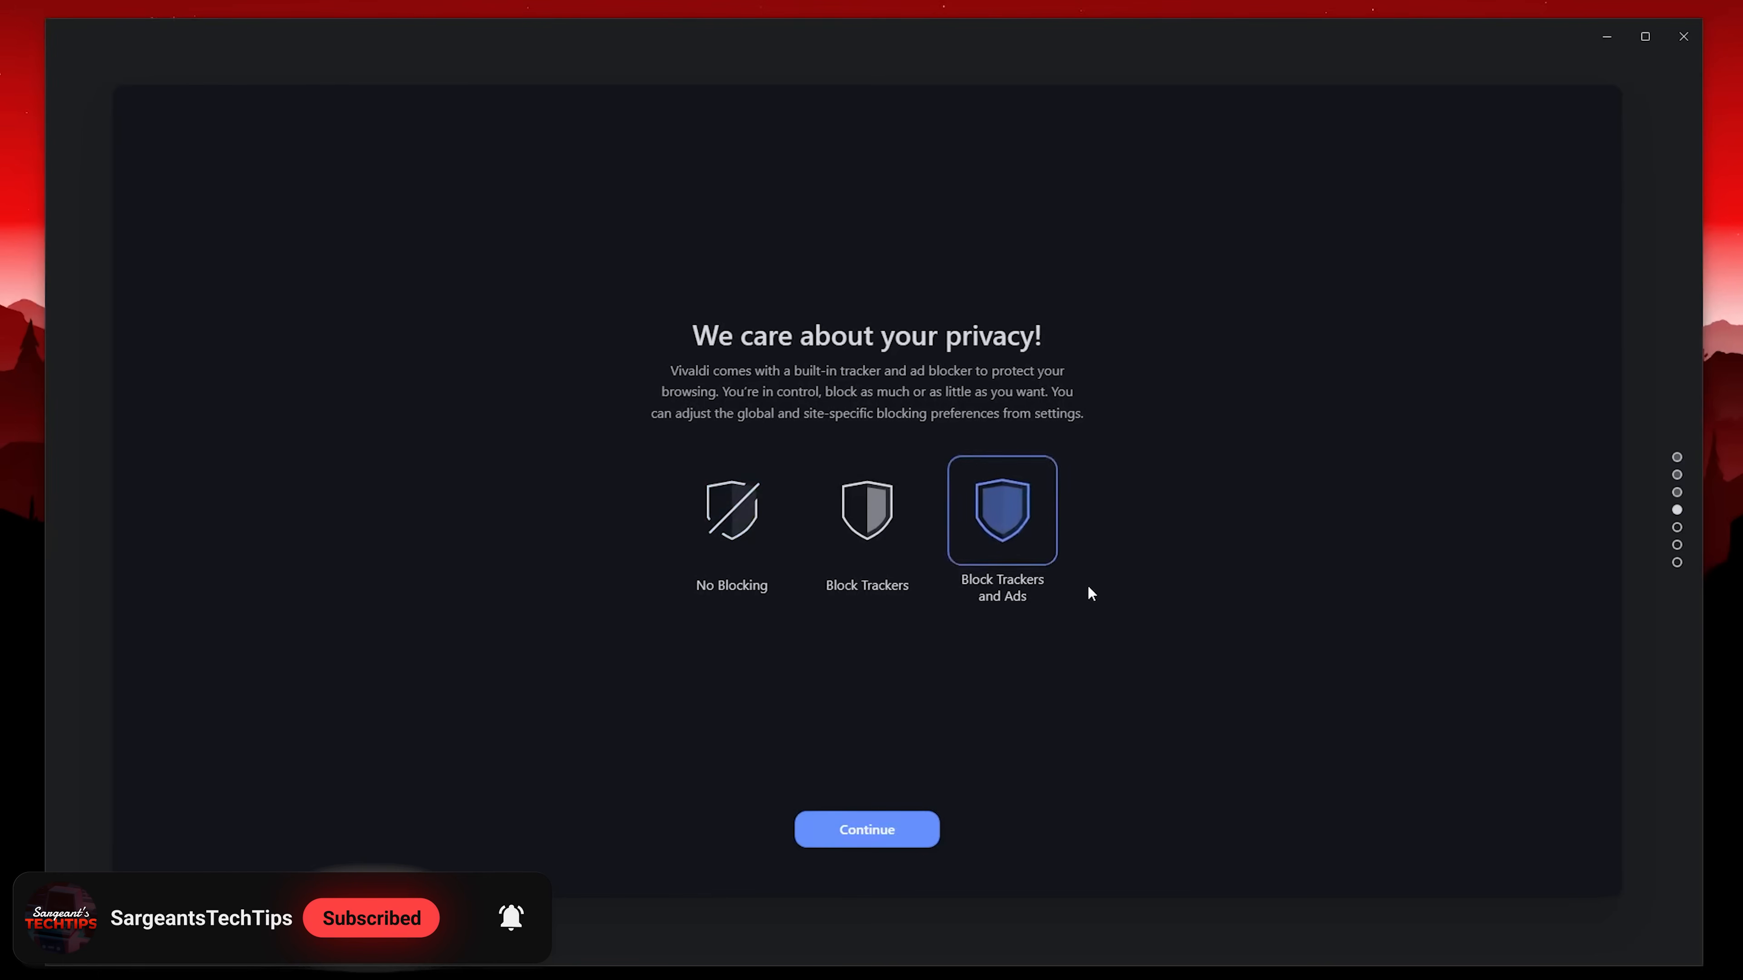
{"action": "left_click", "coordinate": [896, 824]}
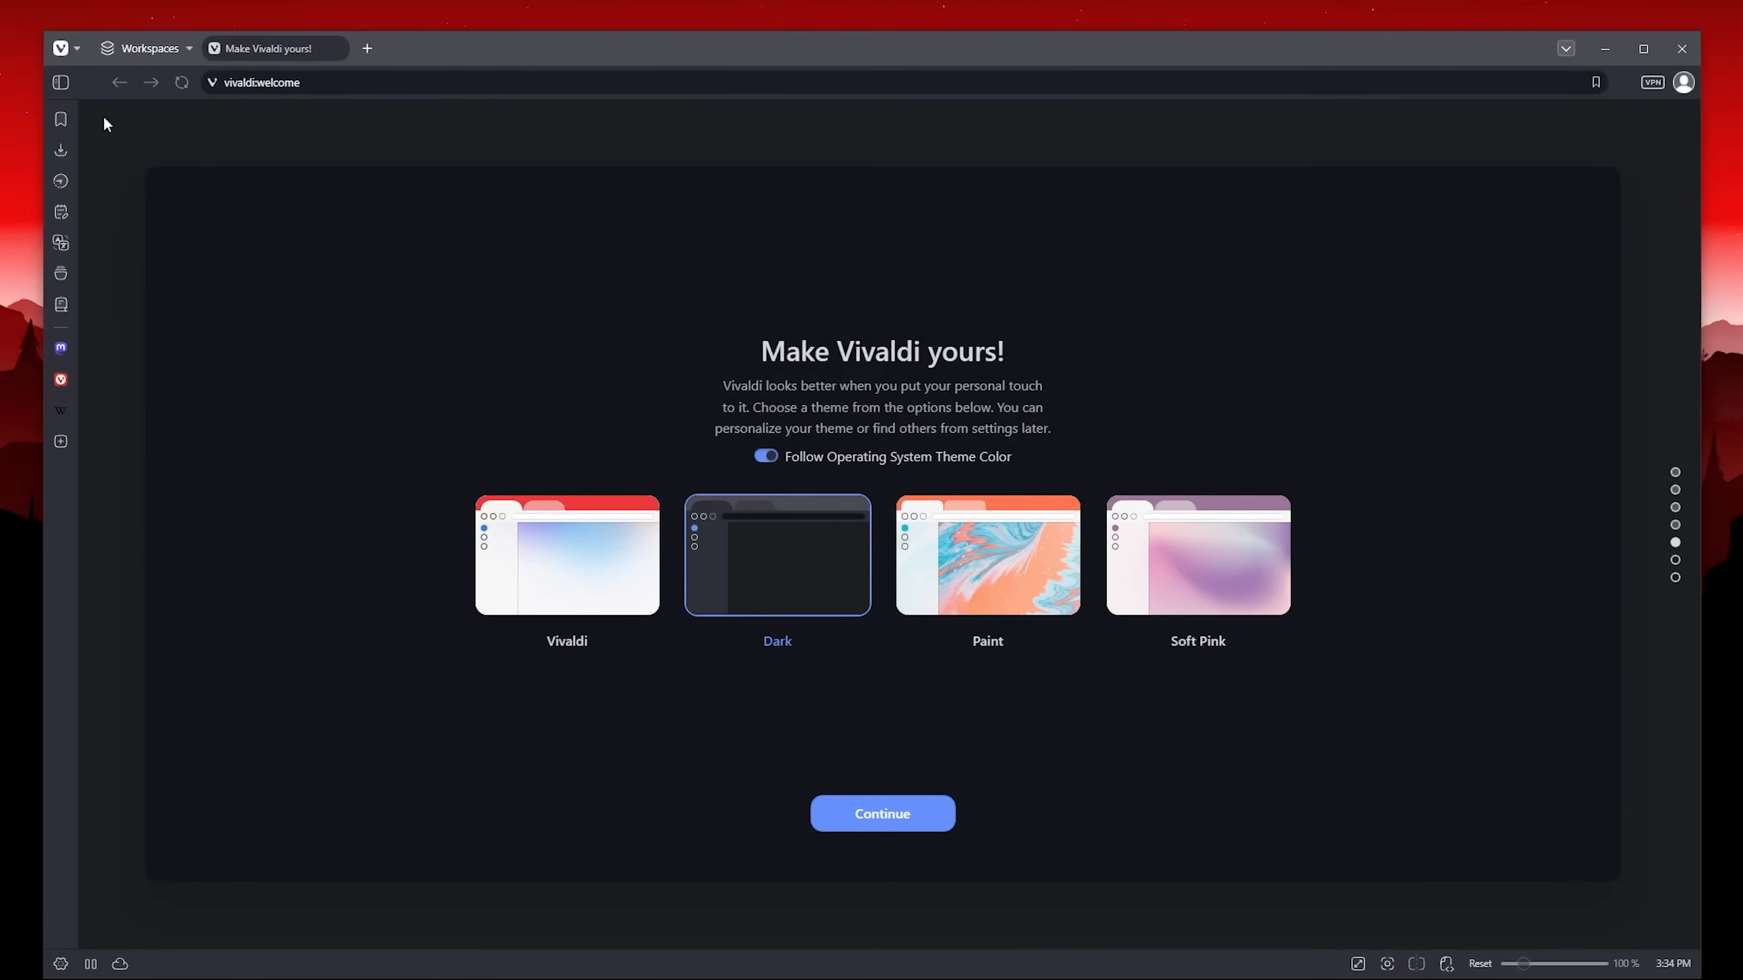
Toggle the side panel off and on, preview the Vivaldi, Paint and Soft Pink themes, and continue with the Dark theme.
{"action": "left_click", "coordinate": [62, 83]}
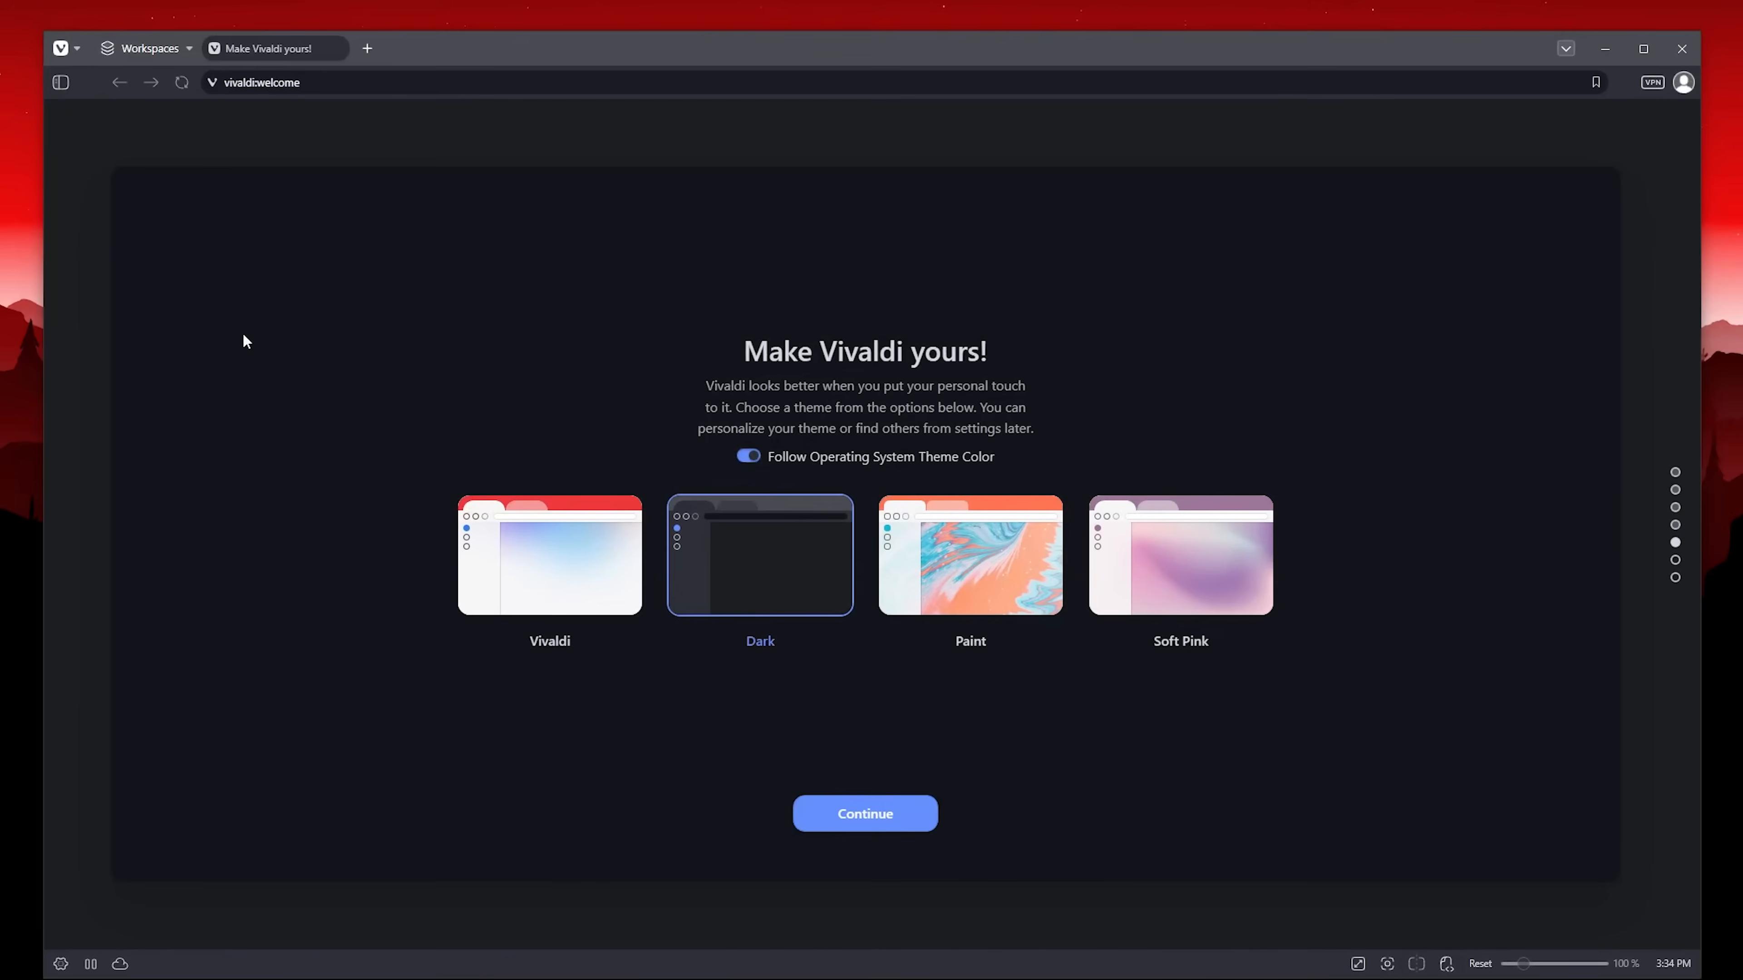
{"action": "left_click", "coordinate": [61, 83]}
{"action": "left_click", "coordinate": [552, 567]}
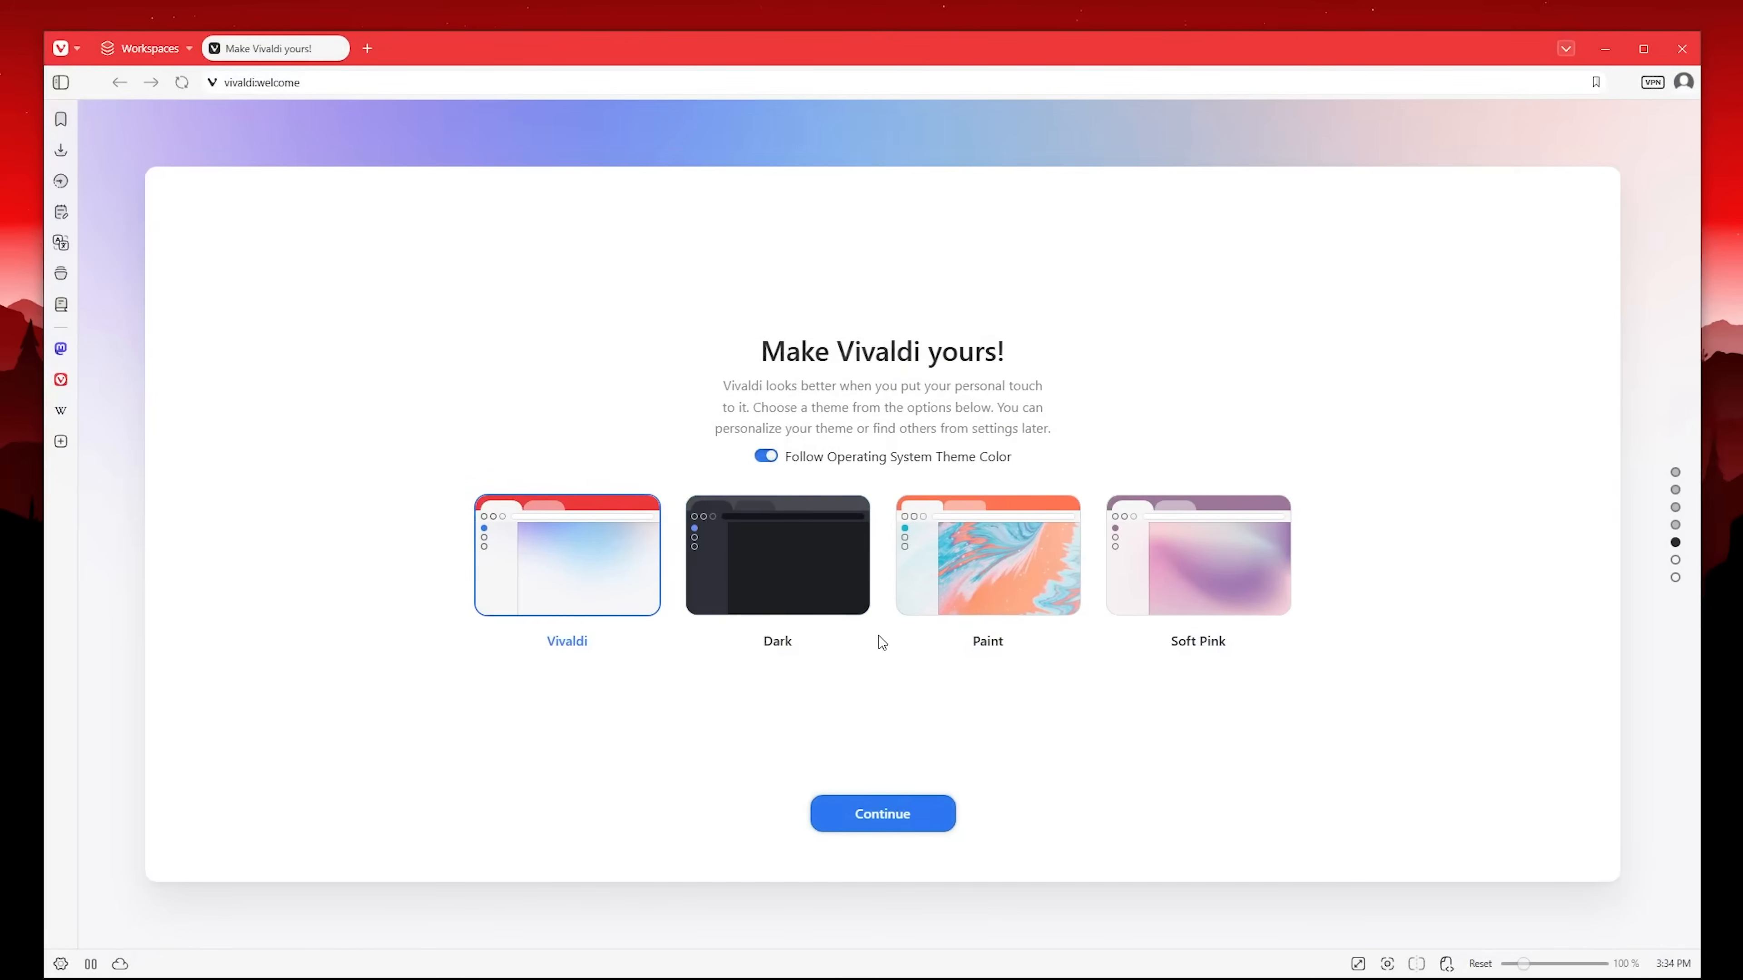
{"action": "left_click", "coordinate": [827, 583]}
{"action": "left_click", "coordinate": [1037, 562]}
{"action": "left_click", "coordinate": [1206, 559]}
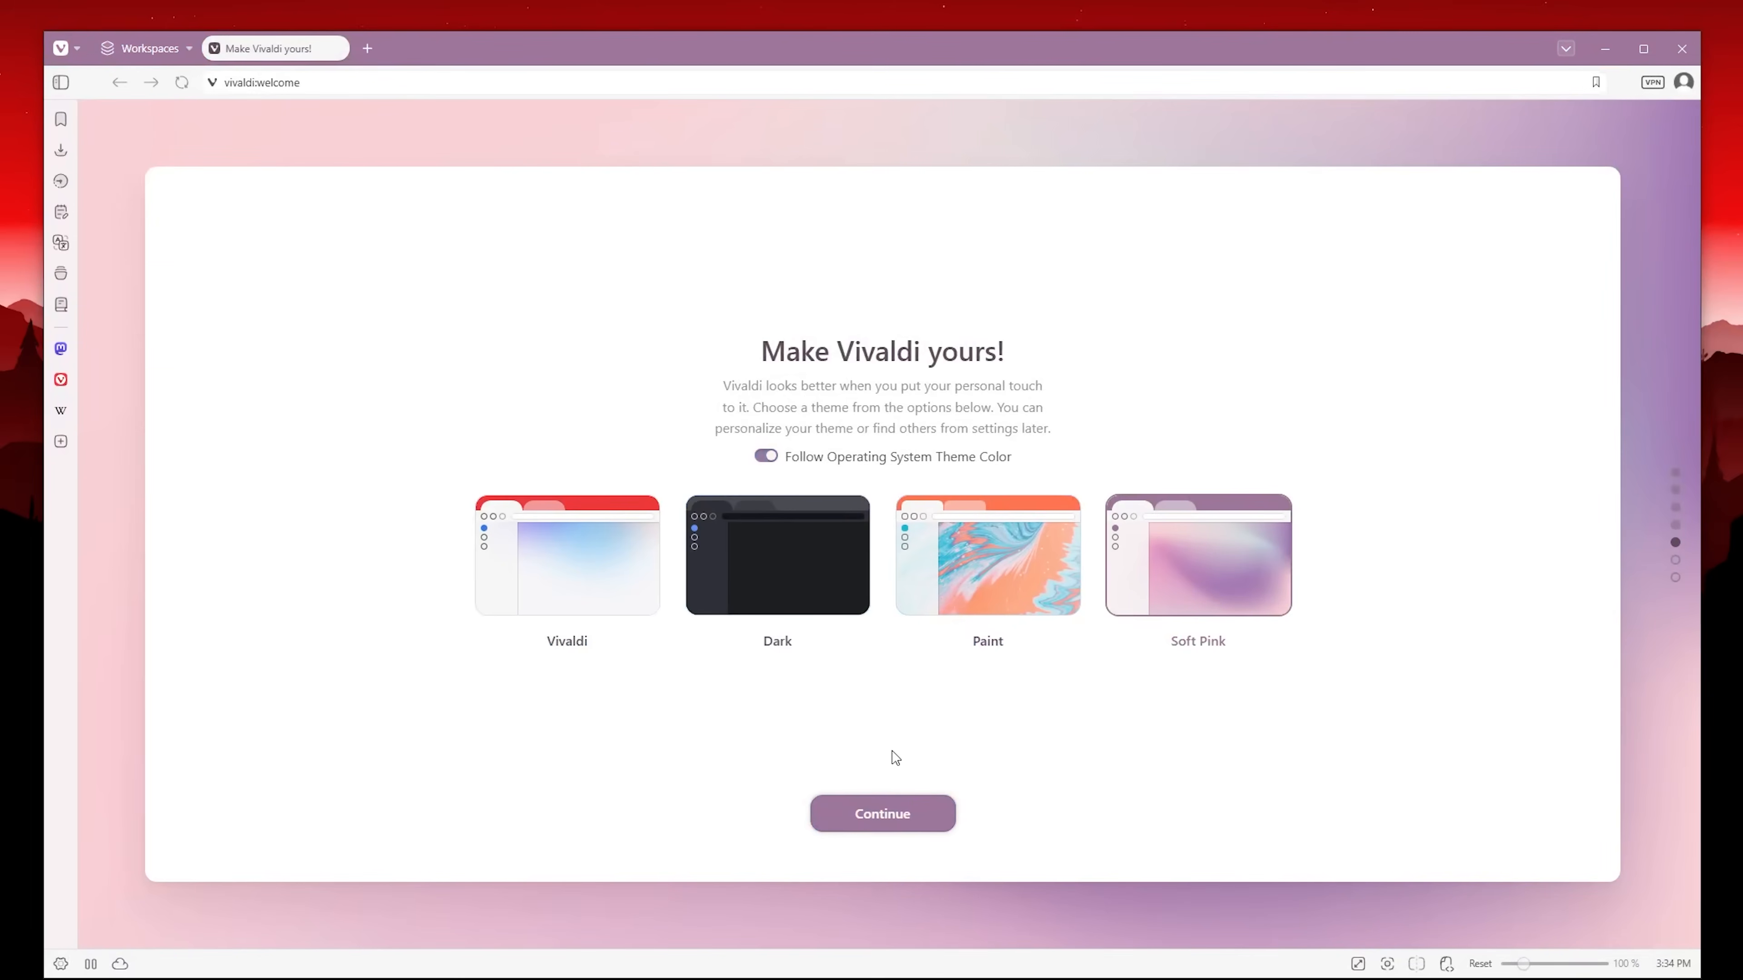
{"action": "left_click", "coordinate": [732, 609]}
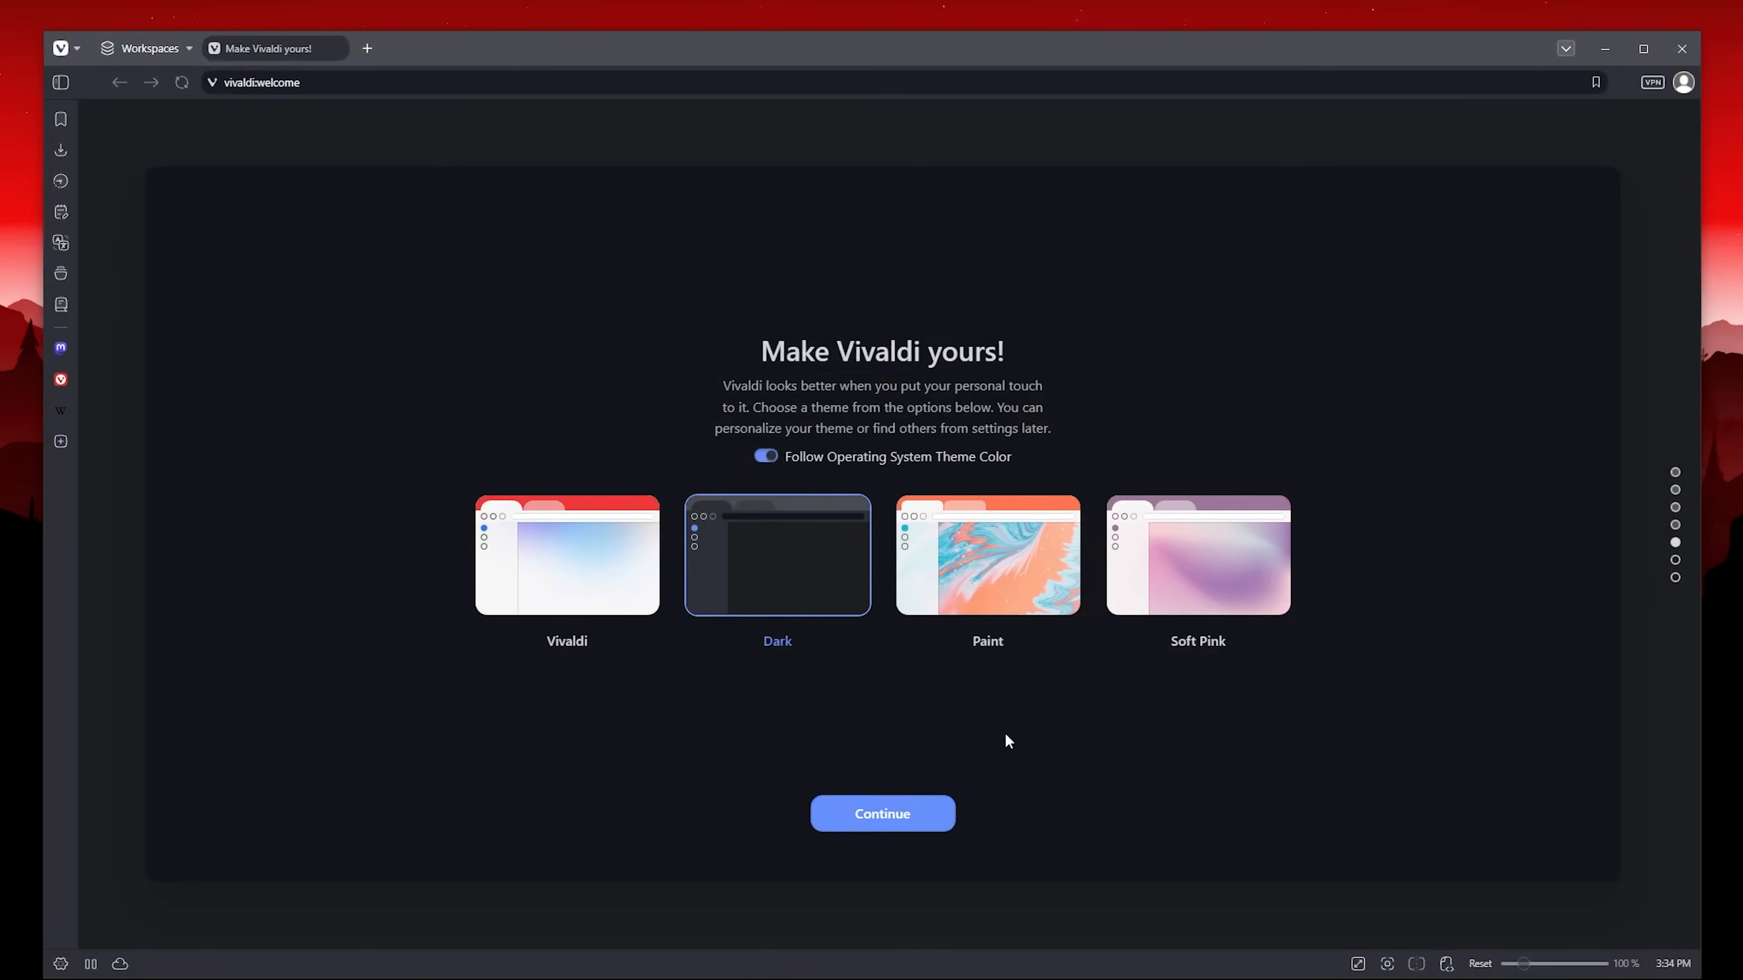
{"action": "left_click", "coordinate": [904, 817]}
Preview the left, bottom and right tab positions, and continue with the tabs placed at the top.
{"action": "left_click", "coordinate": [767, 542]}
{"action": "left_click", "coordinate": [957, 538]}
{"action": "left_click", "coordinate": [1143, 543]}
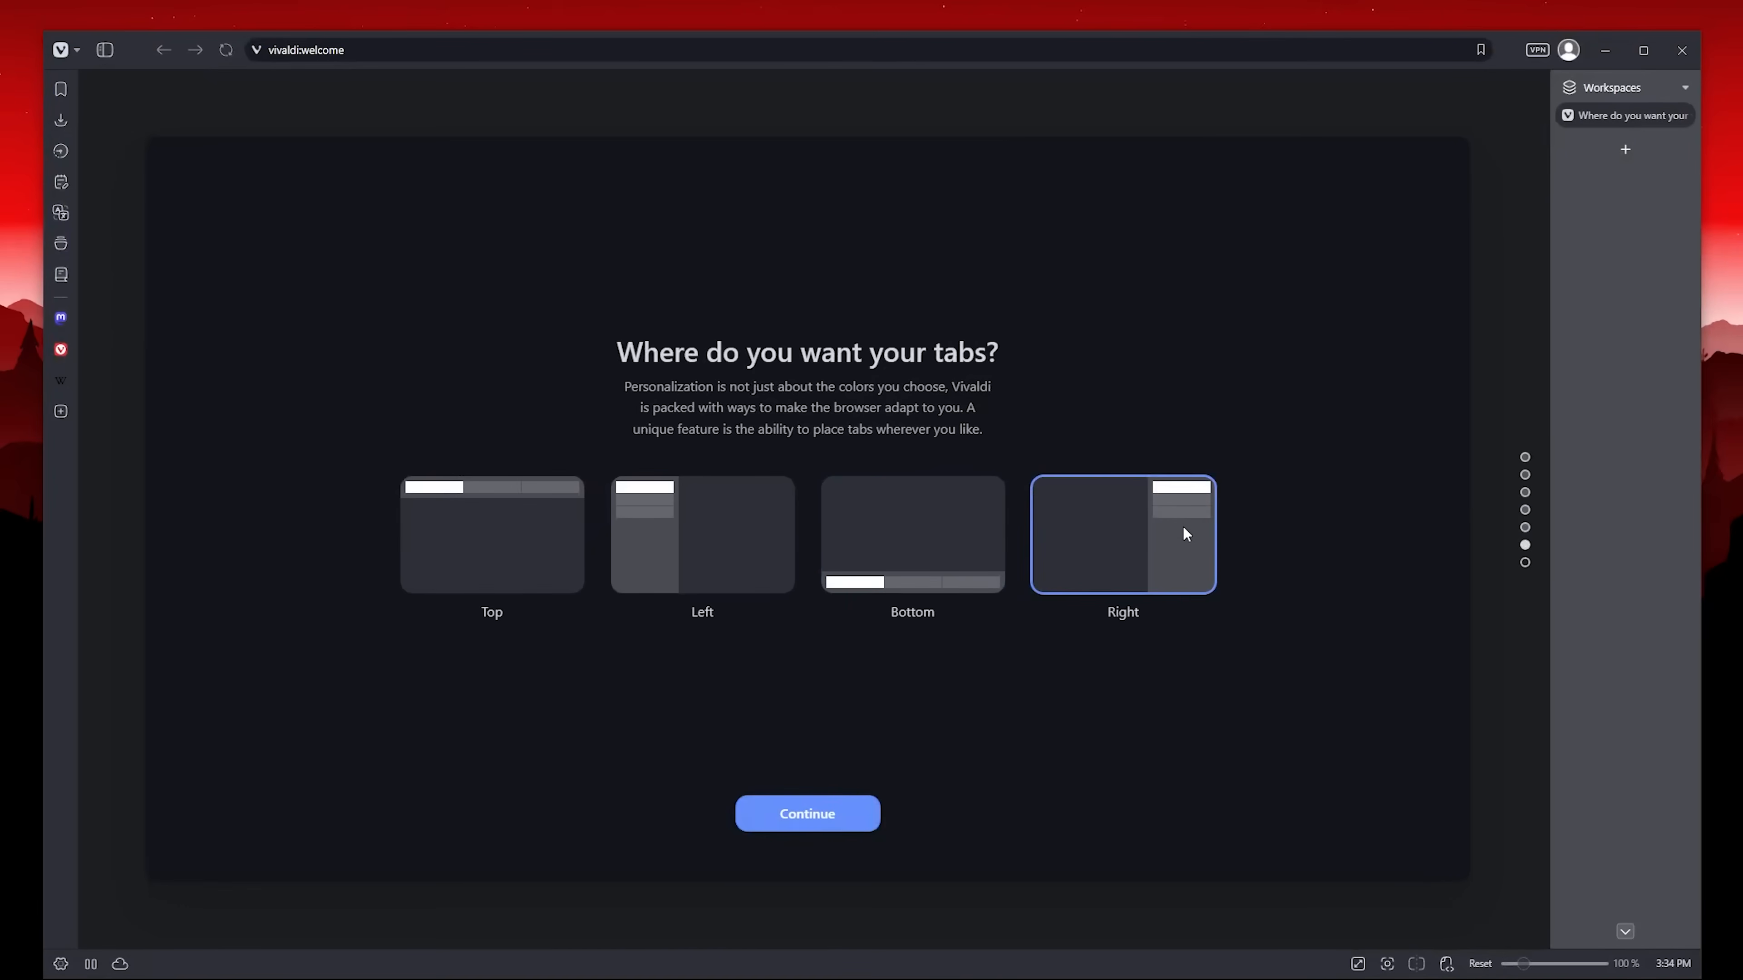
{"action": "left_click", "coordinate": [913, 538]}
{"action": "left_click", "coordinate": [798, 549]}
{"action": "left_click", "coordinate": [624, 534]}
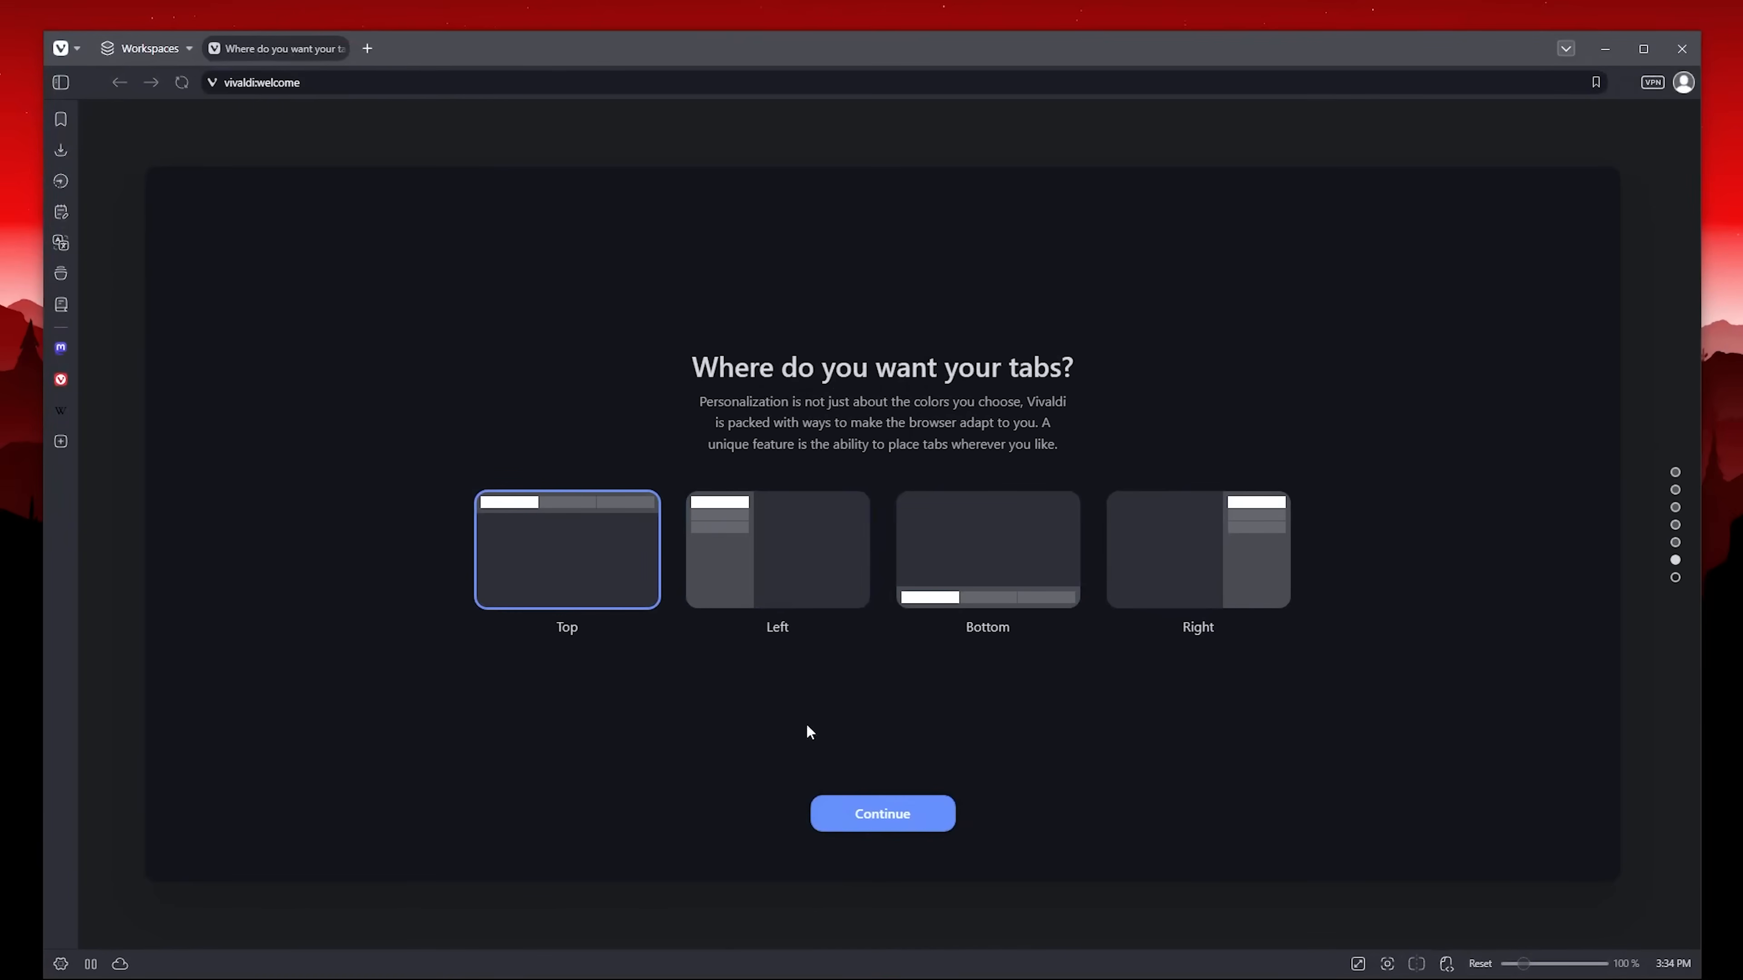
{"action": "left_click", "coordinate": [920, 818]}
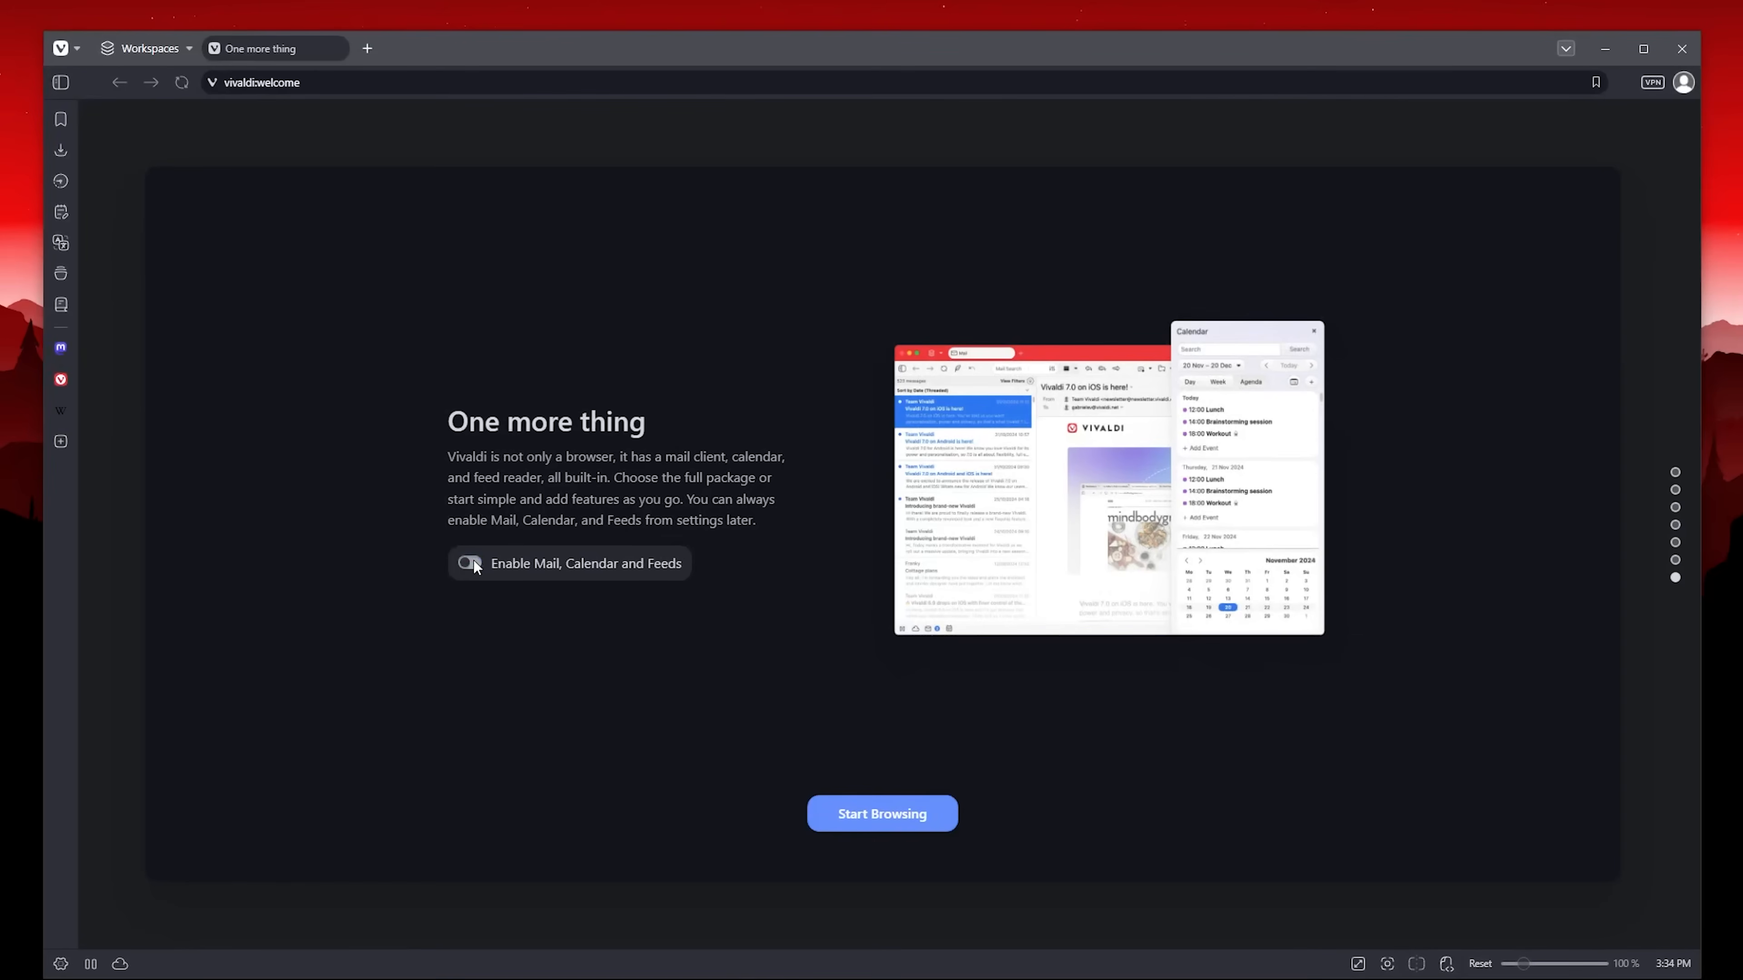
Finish the setup with Mail, Calendar and Feeds disabled, and look through the getting-started page.
{"action": "left_click", "coordinate": [100, 469]}
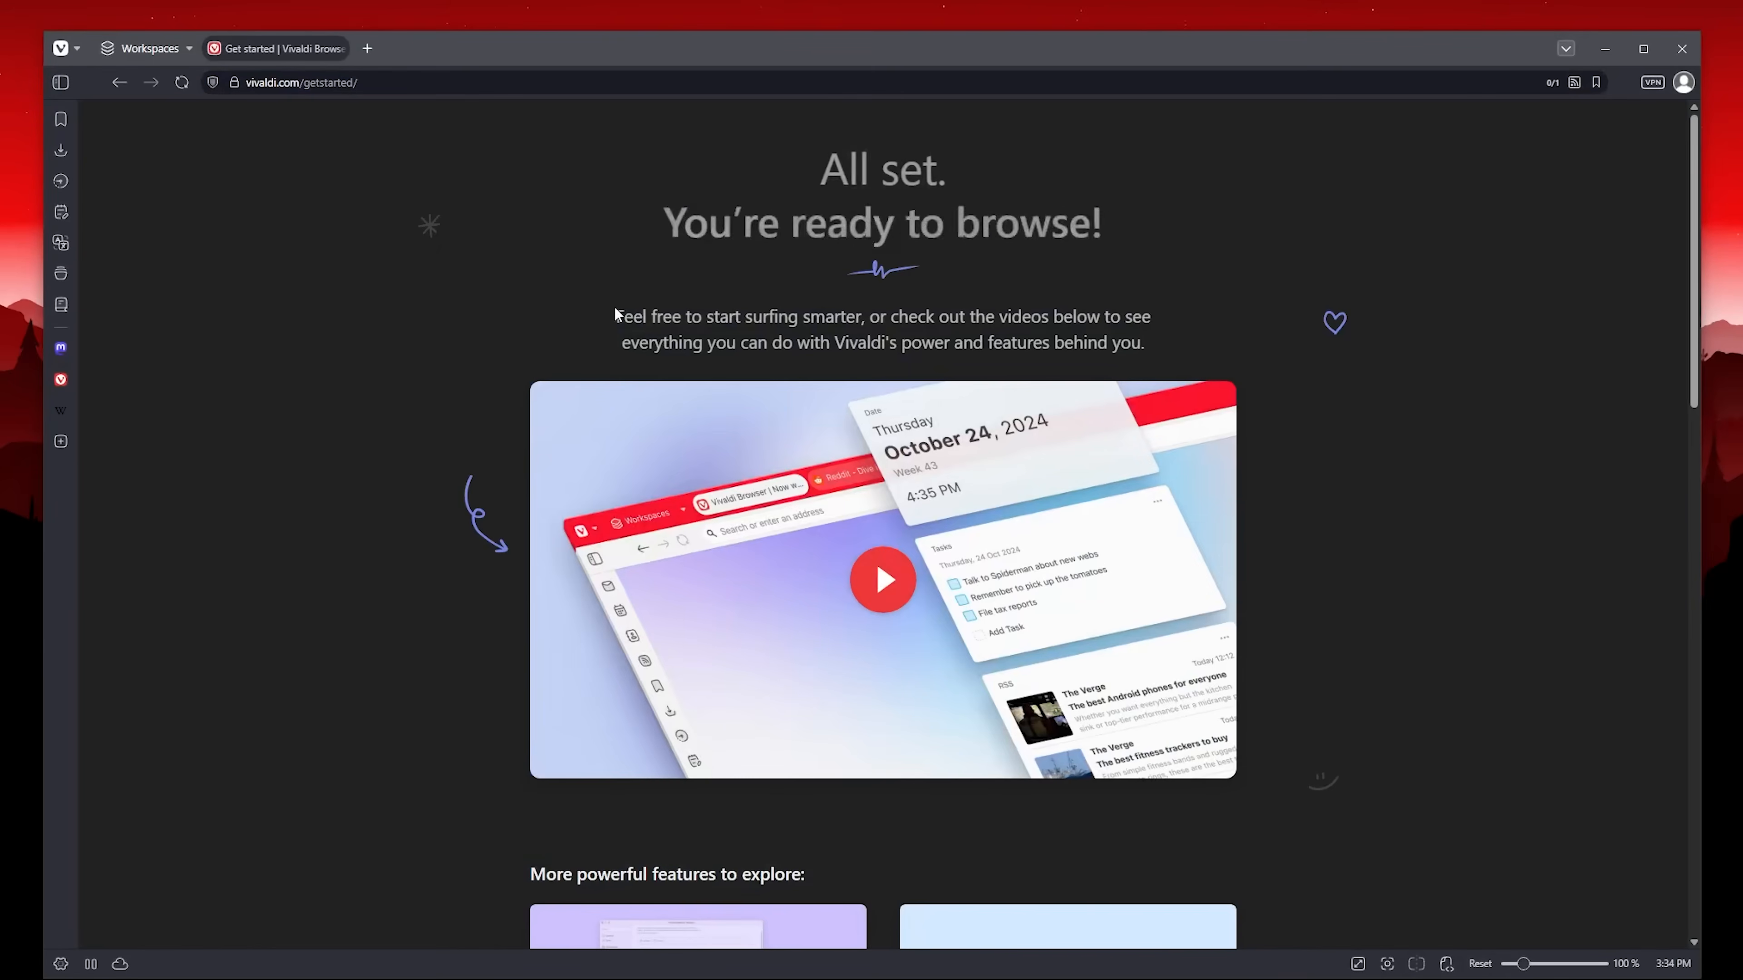
{"action": "scroll", "coordinate": [617, 306], "scroll_direction": "down", "scroll_amount": 15}
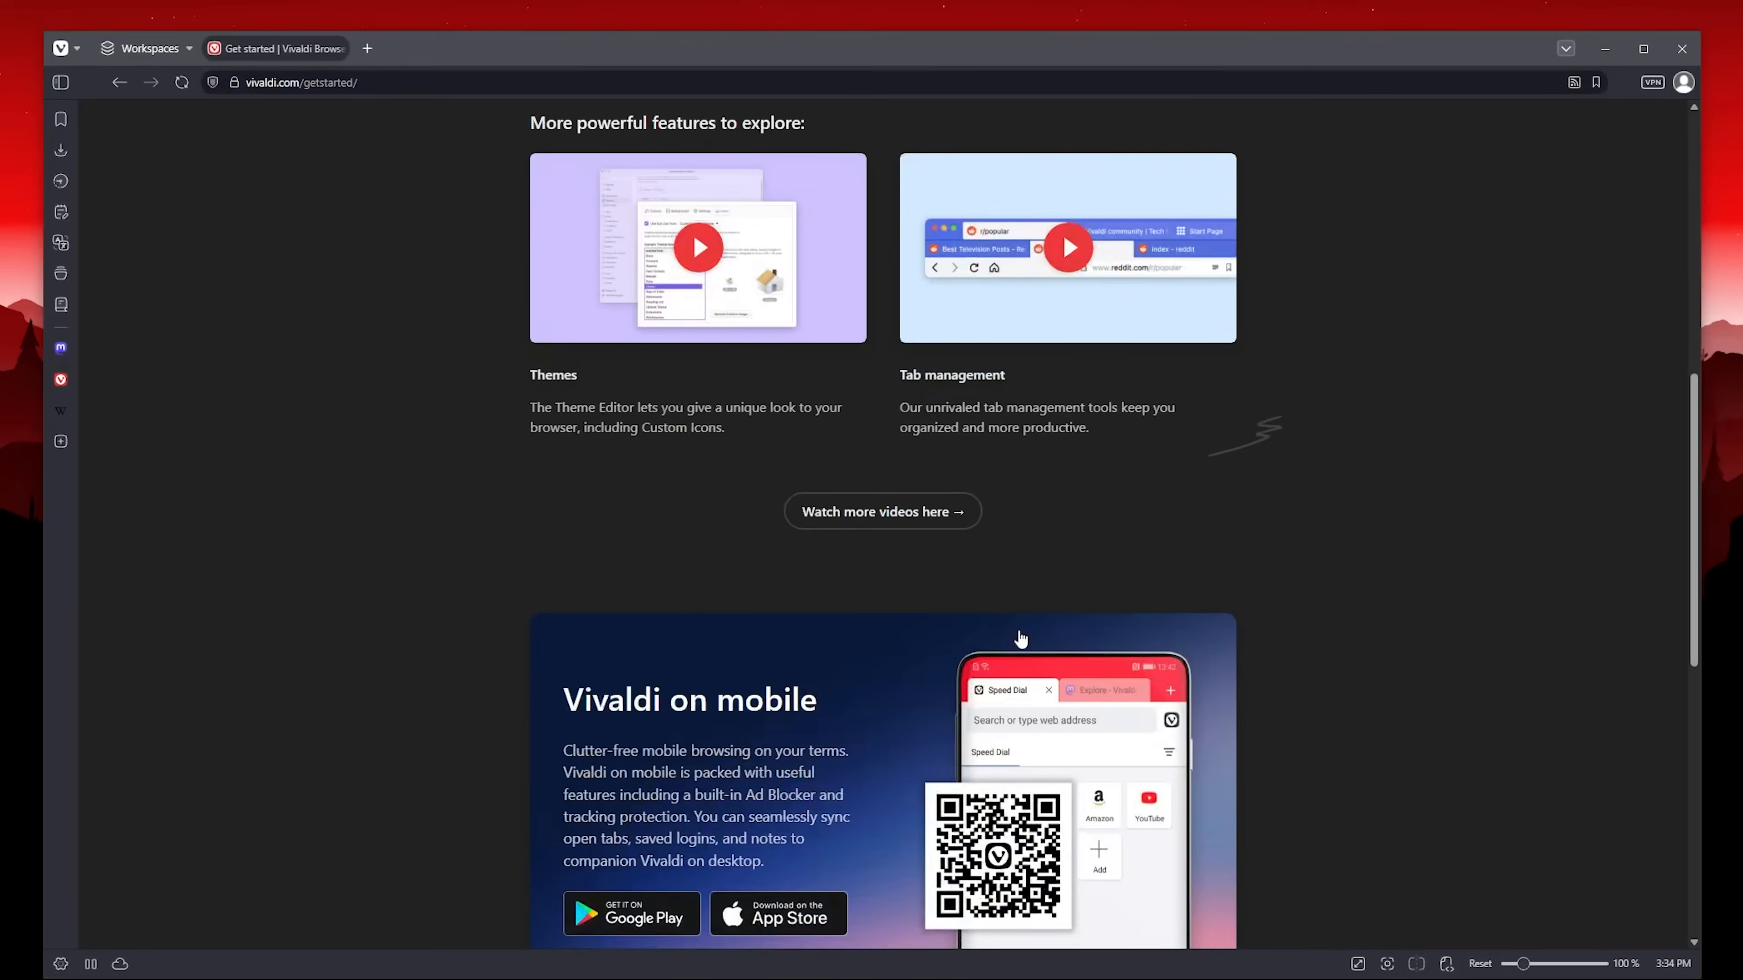
{"action": "scroll", "coordinate": [1020, 640], "scroll_direction": "up", "scroll_amount": 7}
{"action": "scroll", "coordinate": [1020, 640], "scroll_direction": "up", "scroll_amount": 10}
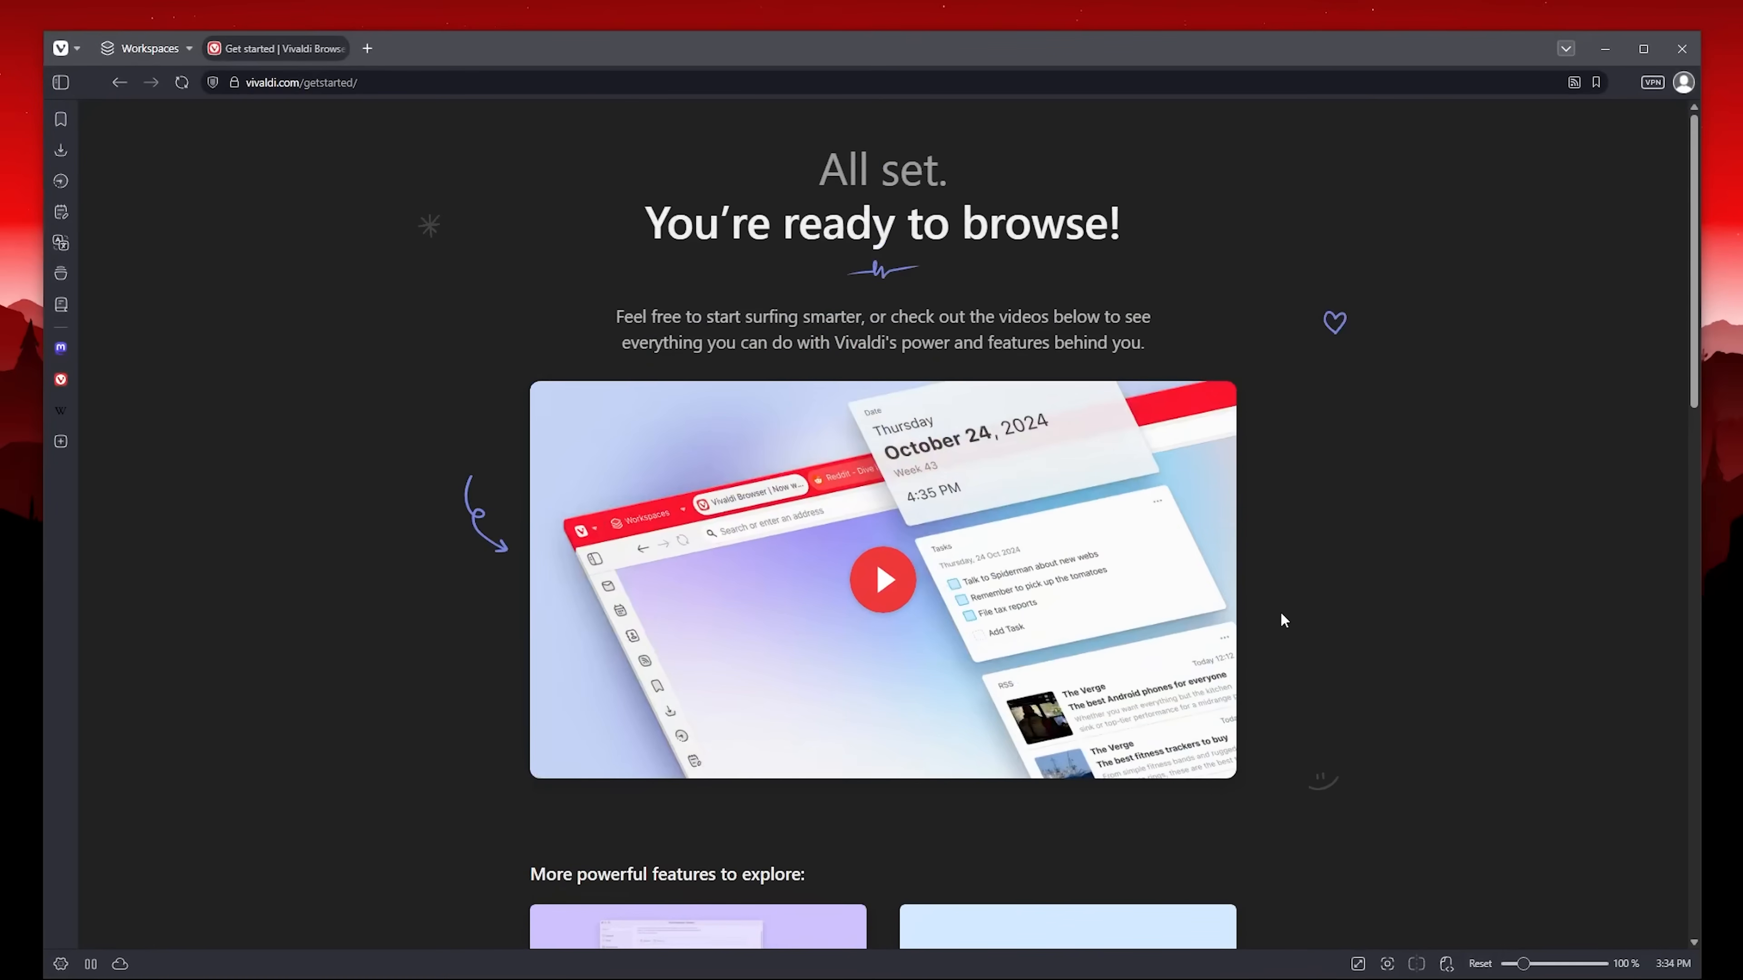
{"action": "scroll", "coordinate": [1282, 618], "scroll_direction": "down", "scroll_amount": 15}
{"action": "scroll", "coordinate": [986, 497], "scroll_direction": "up", "scroll_amount": 15}
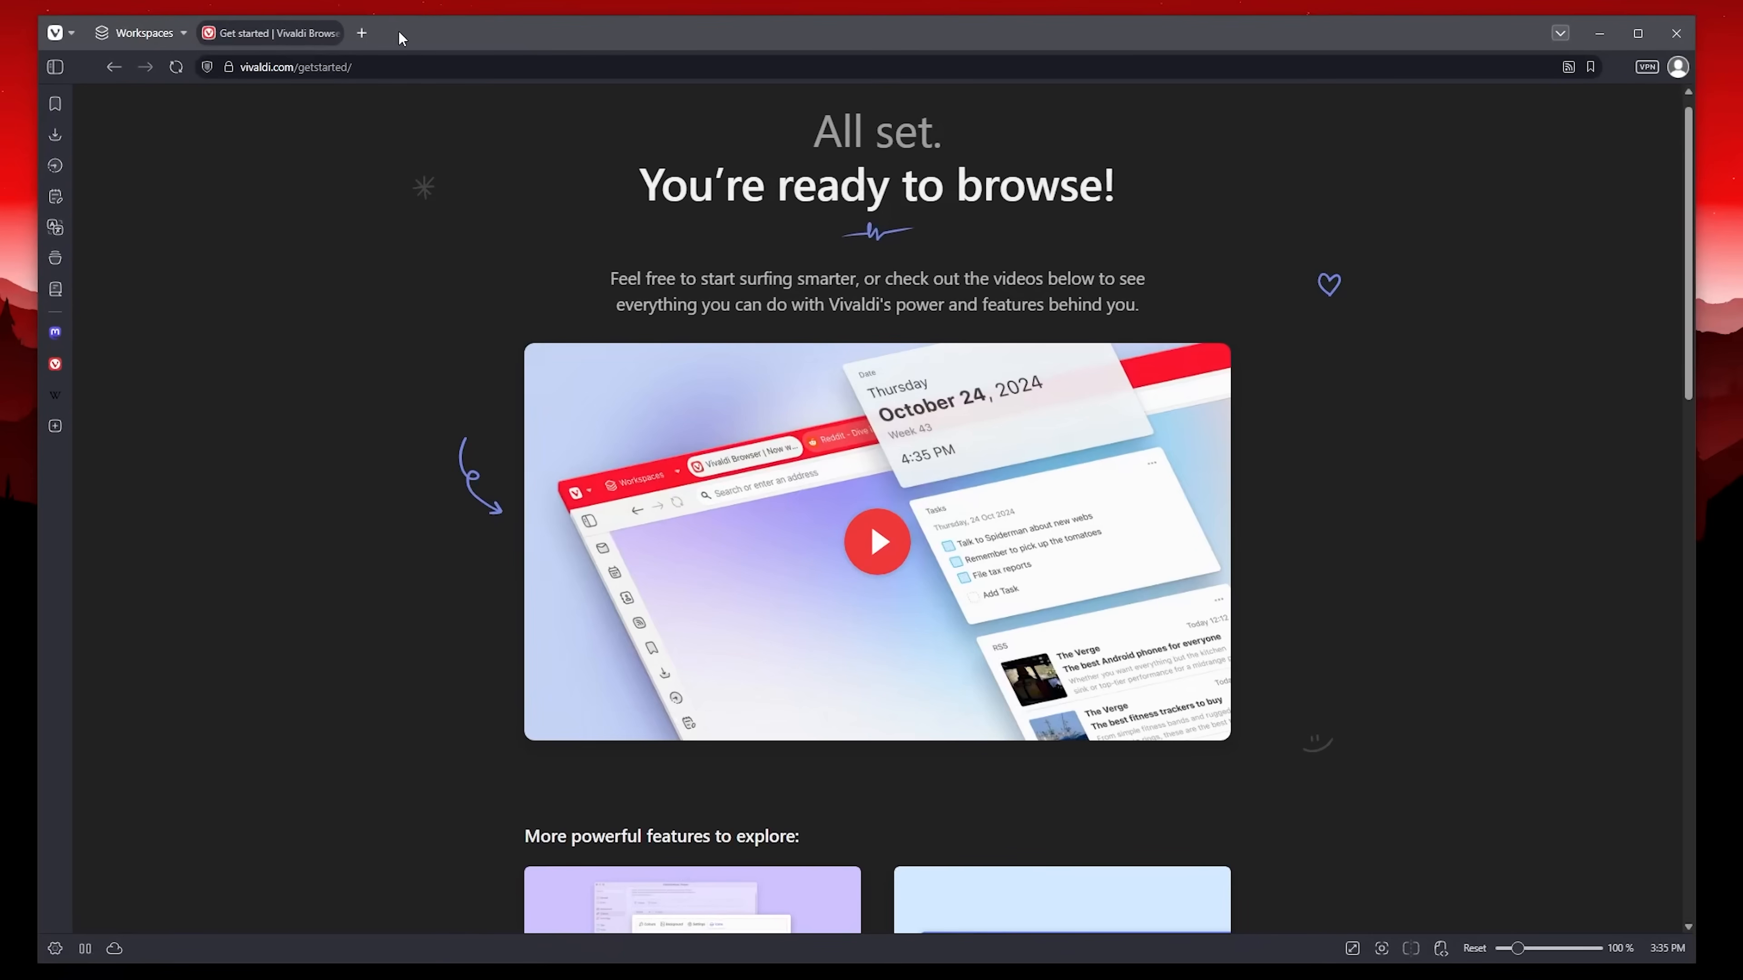
Close the getting-started tab and load google.com, leaving no extra start page tab open.
{"action": "middle_click", "coordinate": [307, 34]}
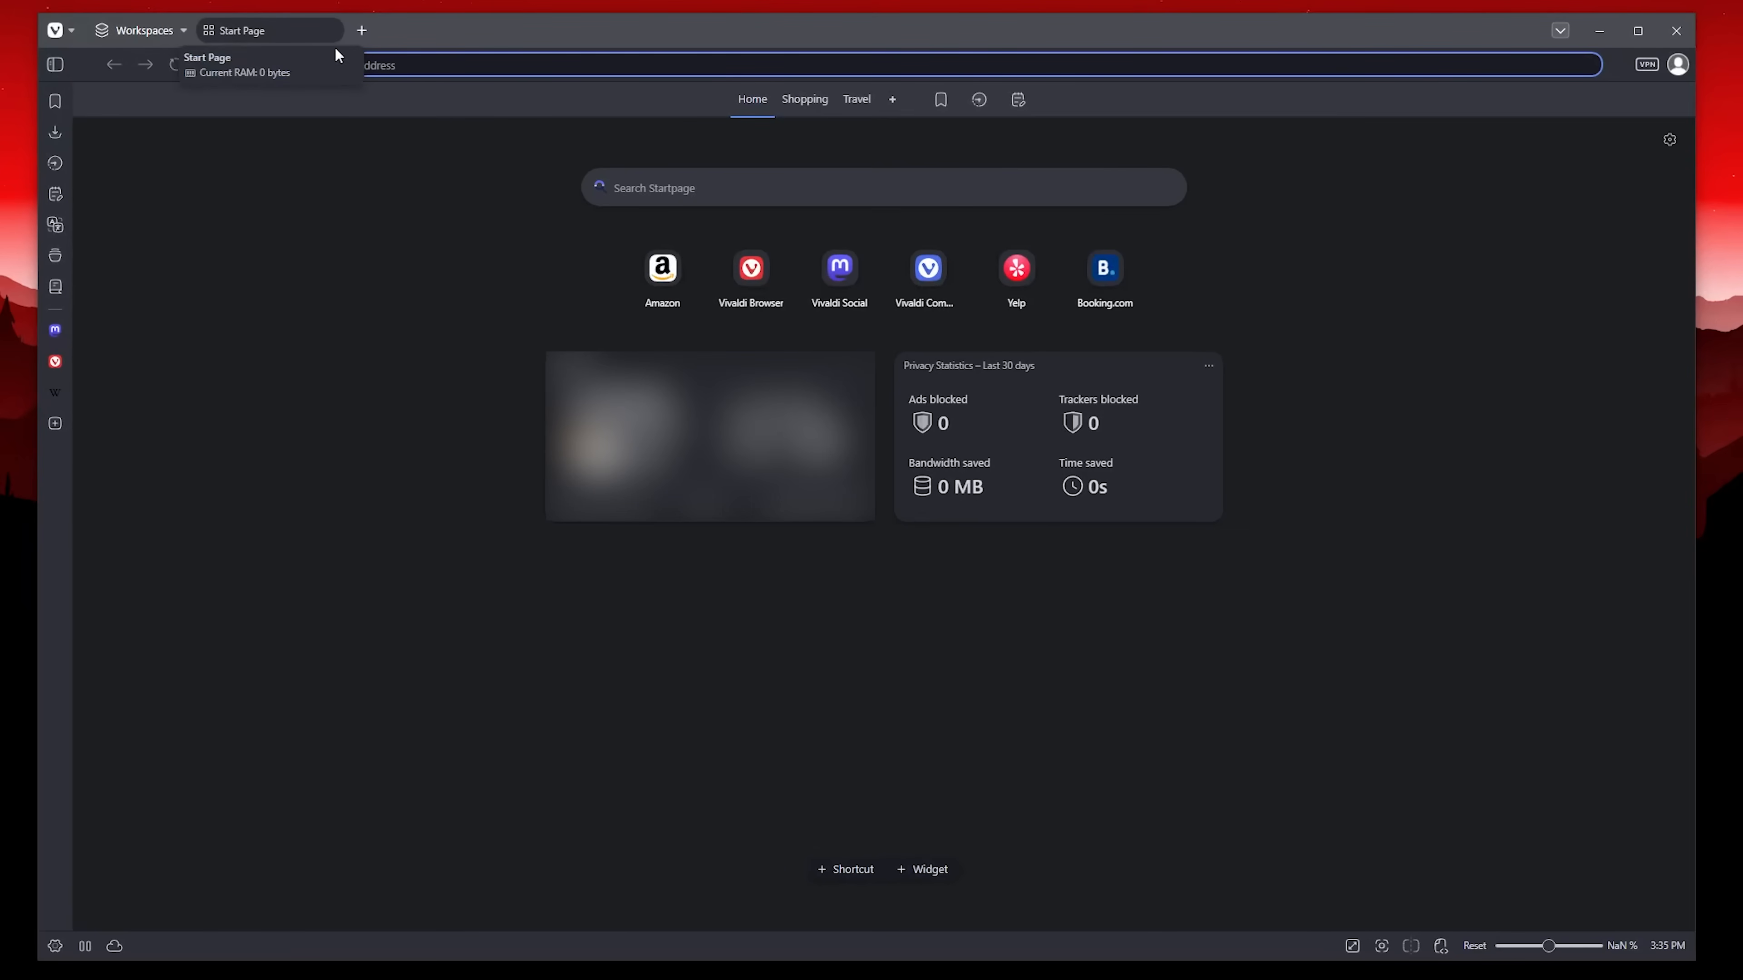
{"action": "left_click", "coordinate": [362, 31]}
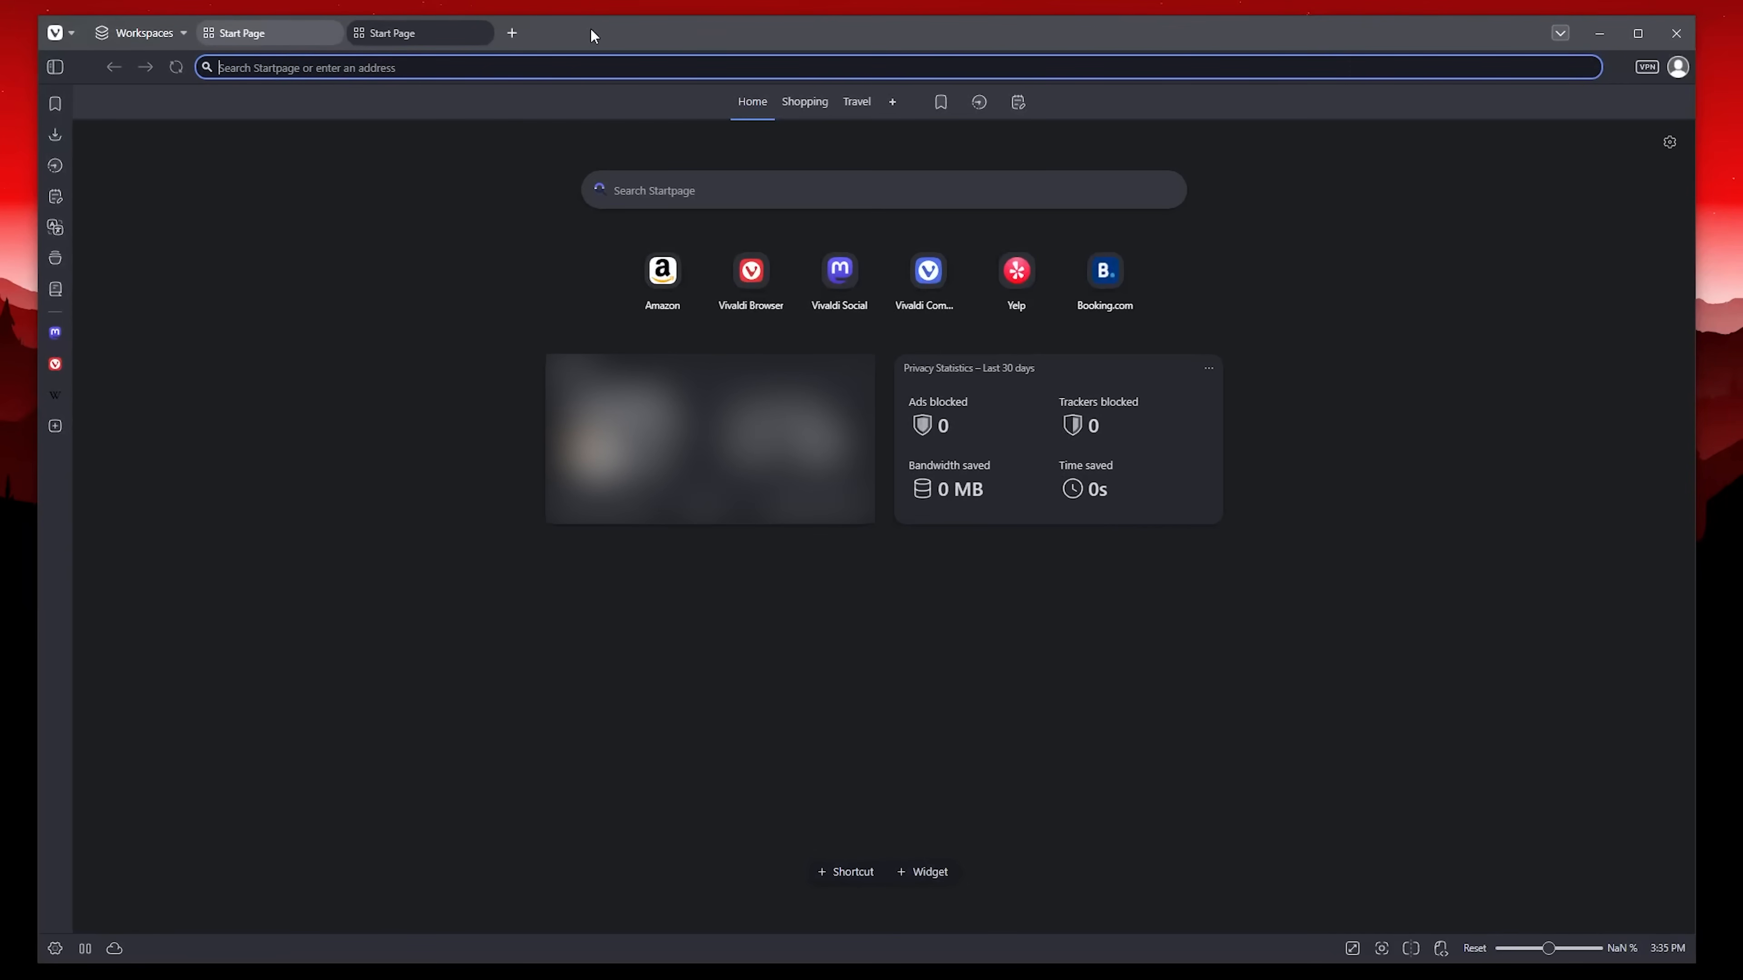
{"action": "middle_click", "coordinate": [444, 36]}
{"action": "type", "text": "google.com"}
{"action": "key", "text": "Return"}
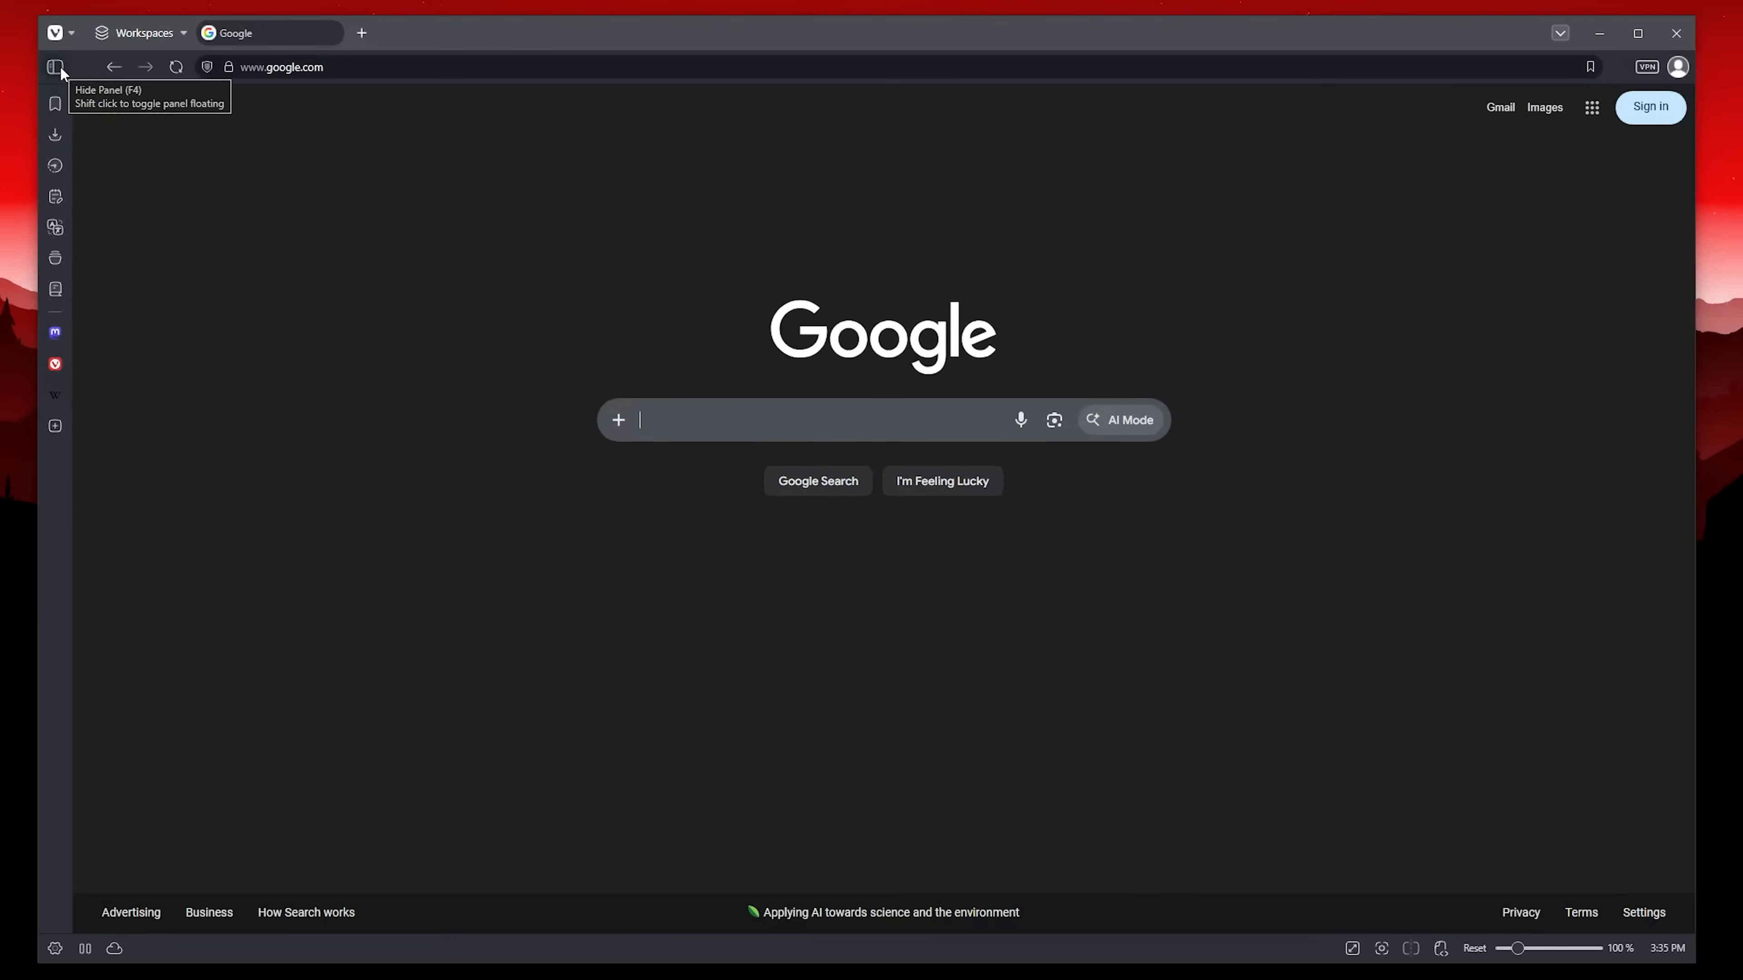
Show the saved bookmarks and expand the Bookmarks, Travel, Shopping and Home folders to examine their contents.
{"action": "left_click", "coordinate": [55, 103]}
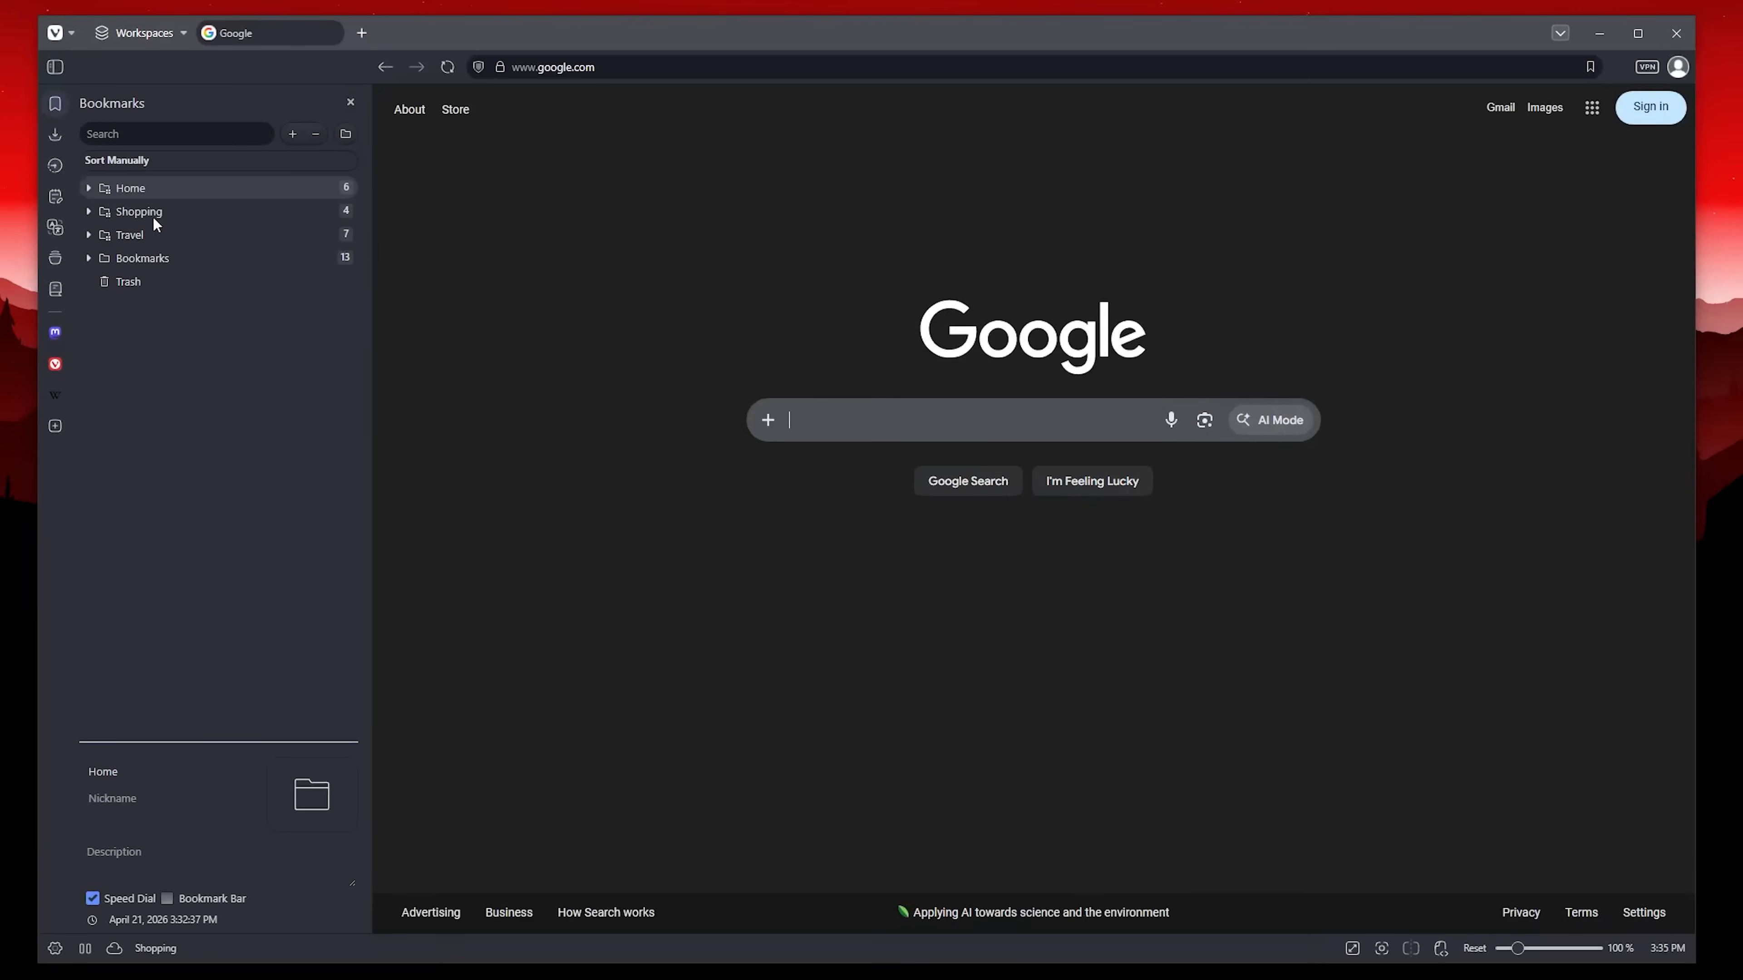
{"action": "left_click", "coordinate": [88, 258]}
{"action": "left_click", "coordinate": [88, 235]}
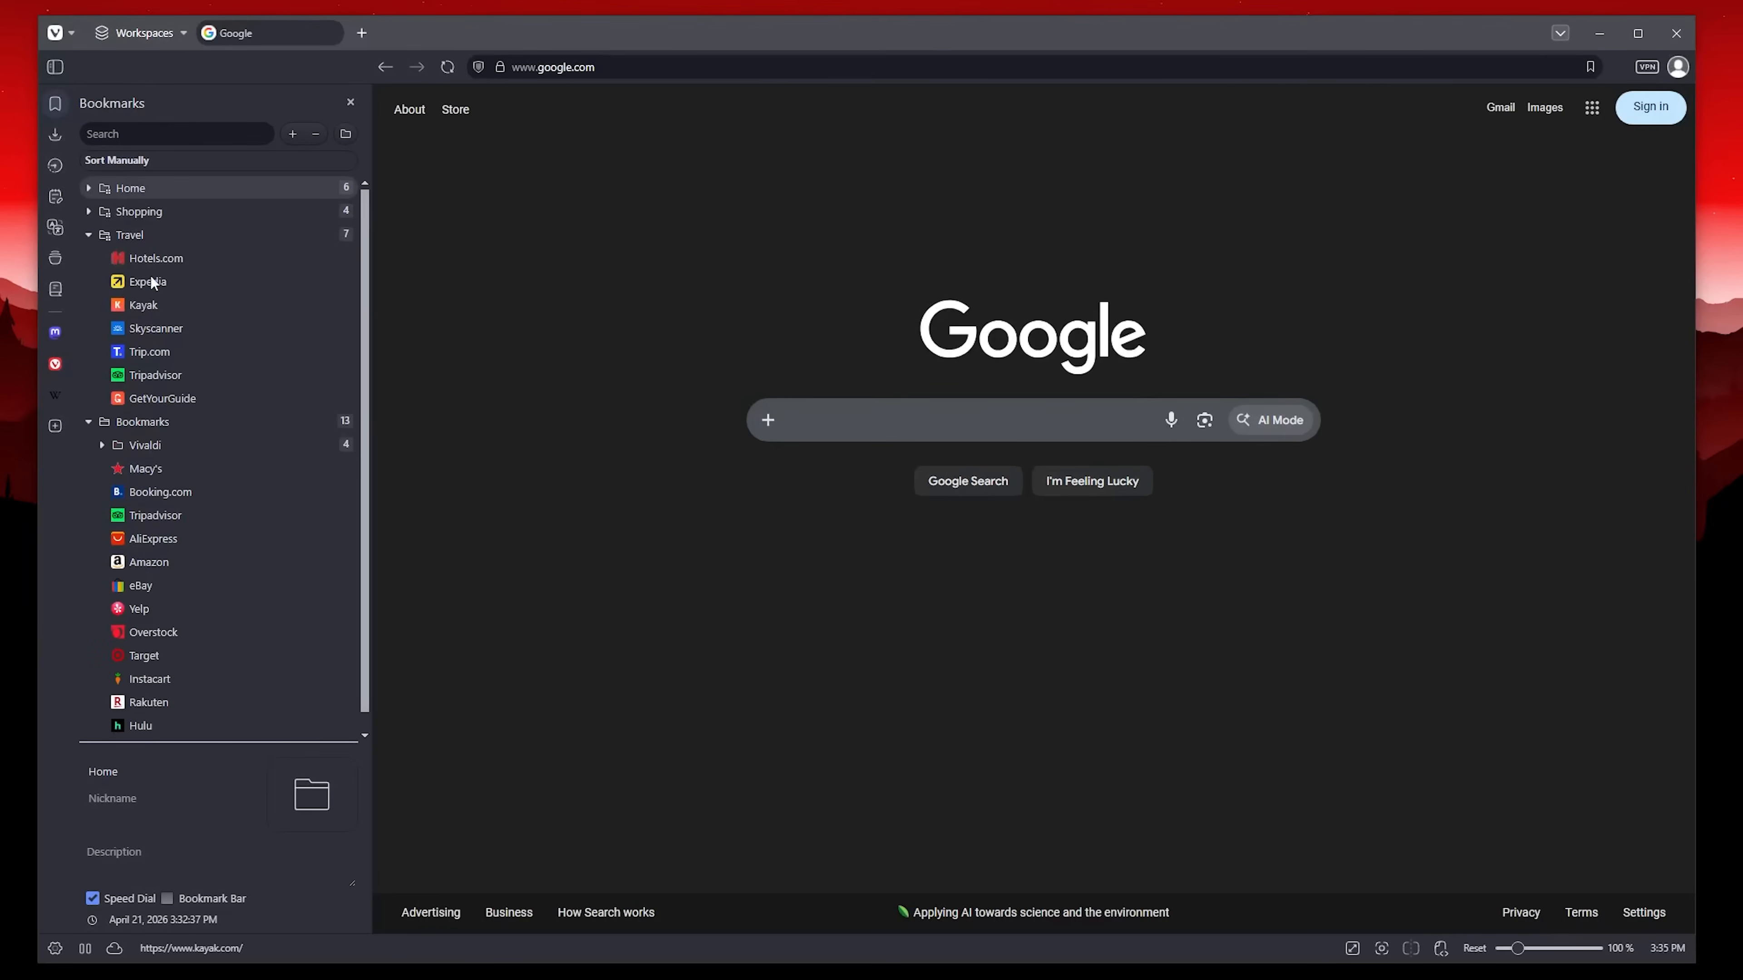
{"action": "left_click", "coordinate": [86, 209]}
{"action": "left_click", "coordinate": [88, 187]}
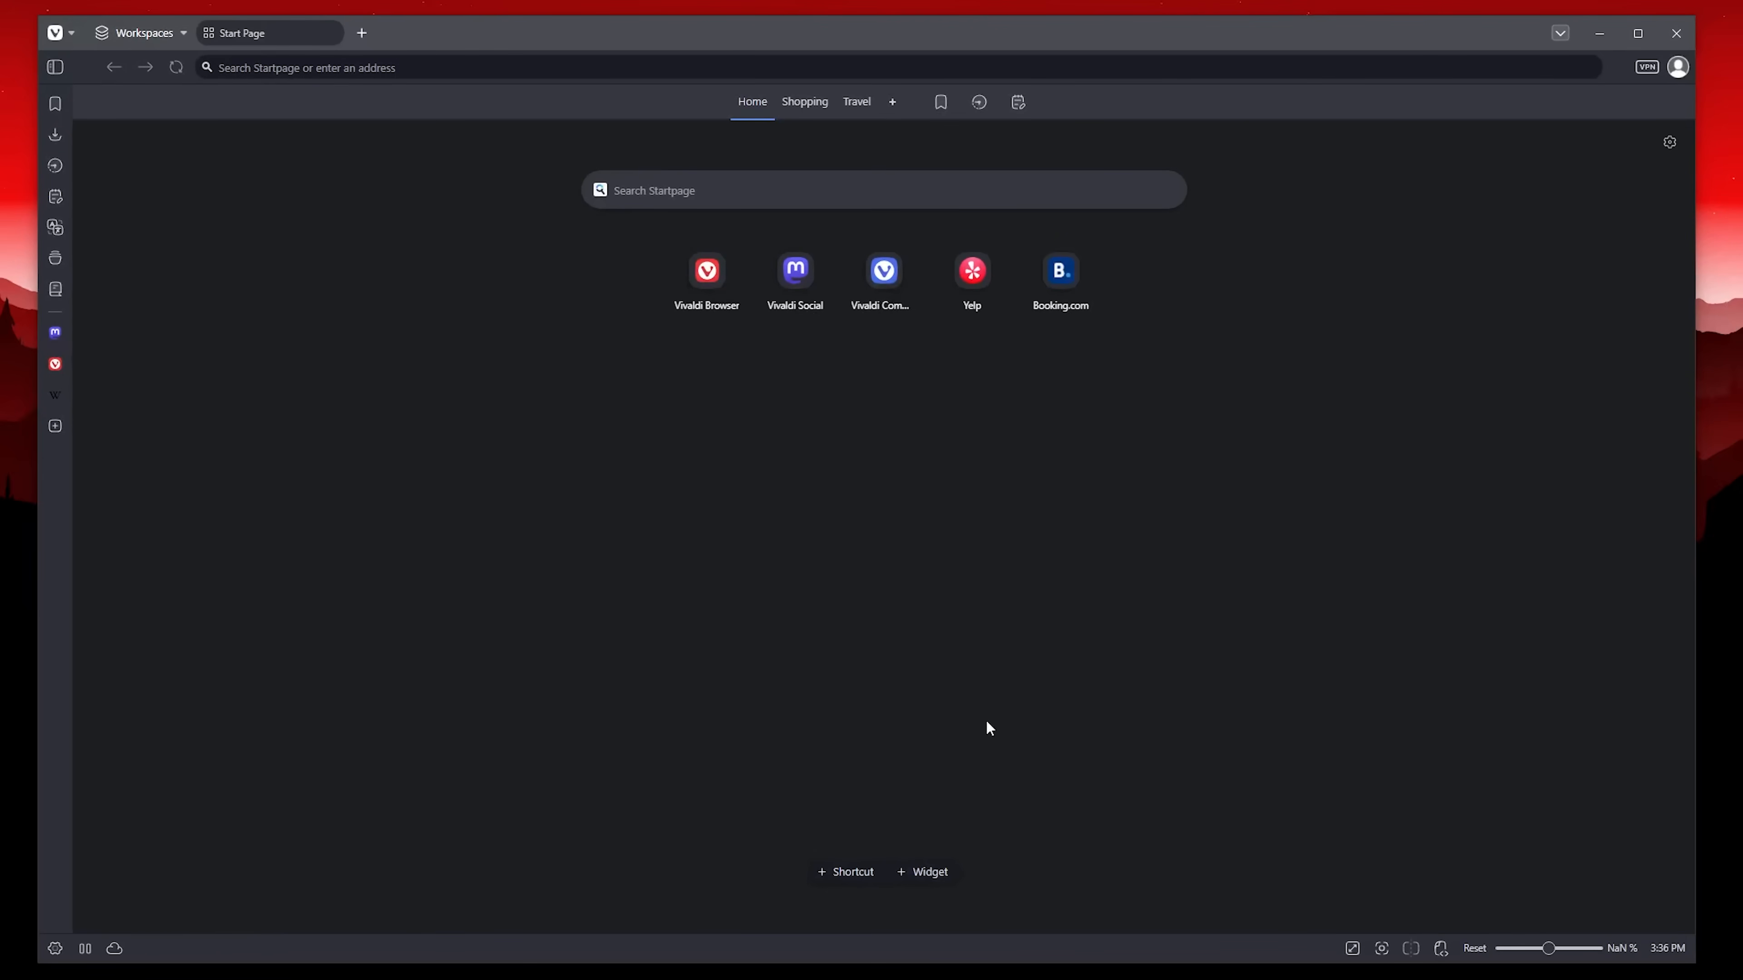
Add a Privacy Statistics widget and a Sticky Note widget reading "Test, this is a test." to the start page.
{"action": "left_click", "coordinate": [929, 873]}
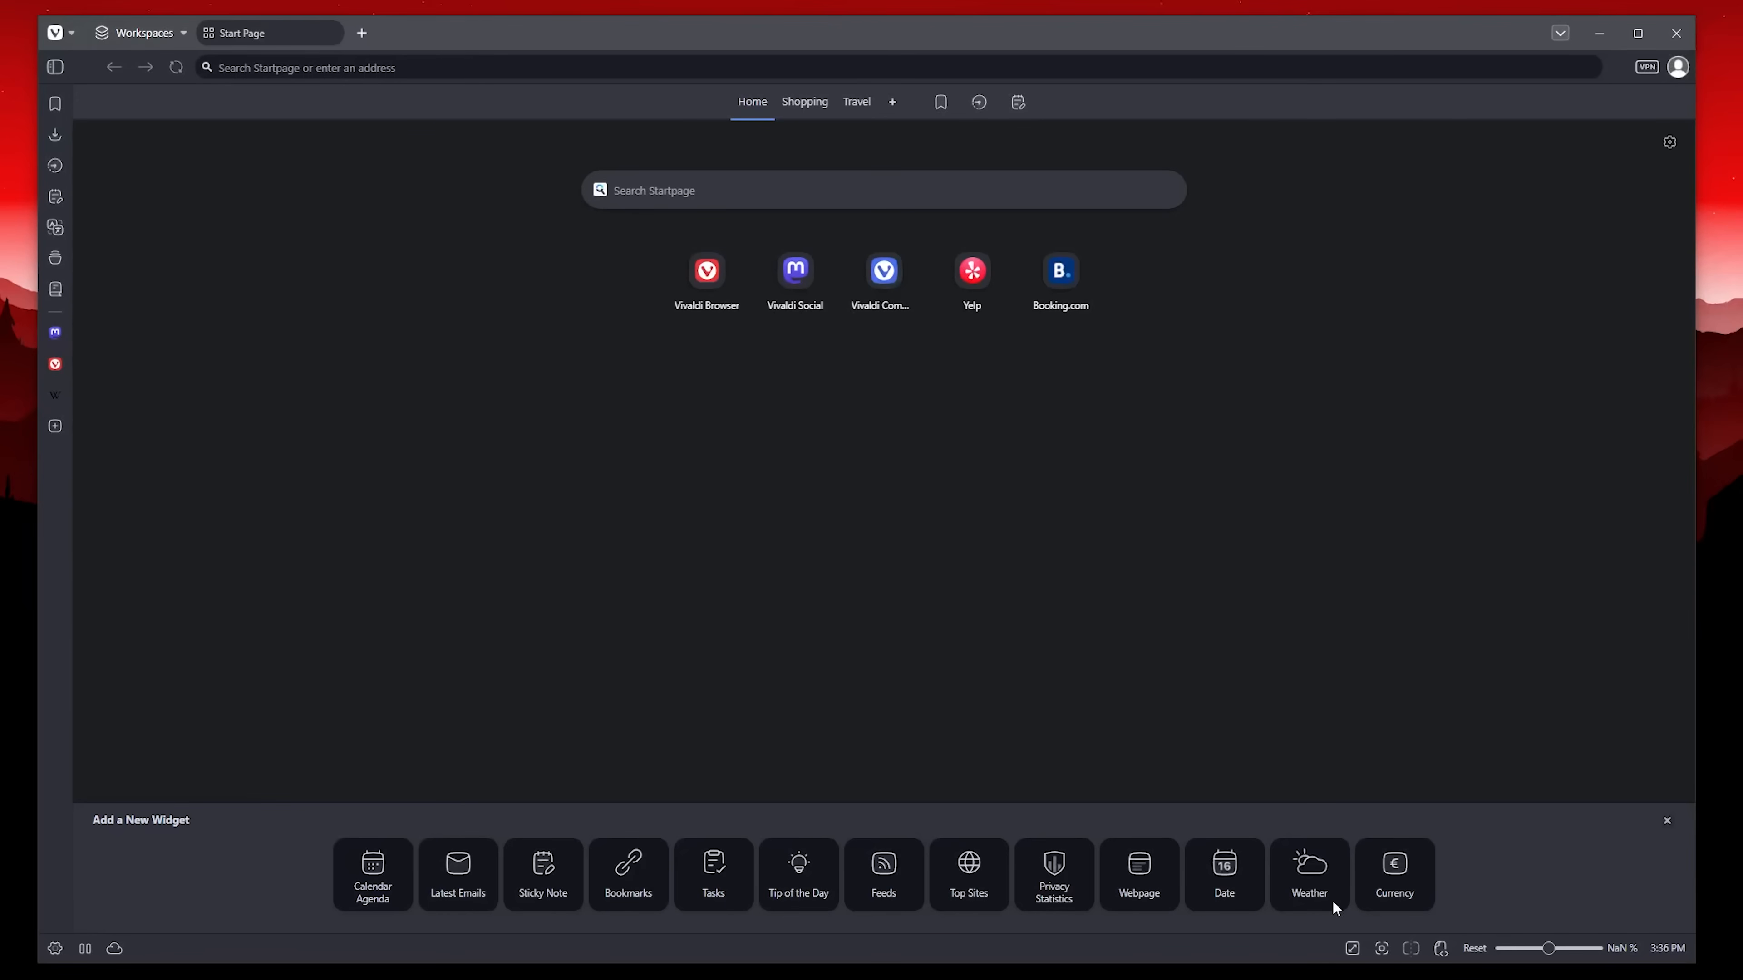
{"action": "left_click", "coordinate": [1054, 875]}
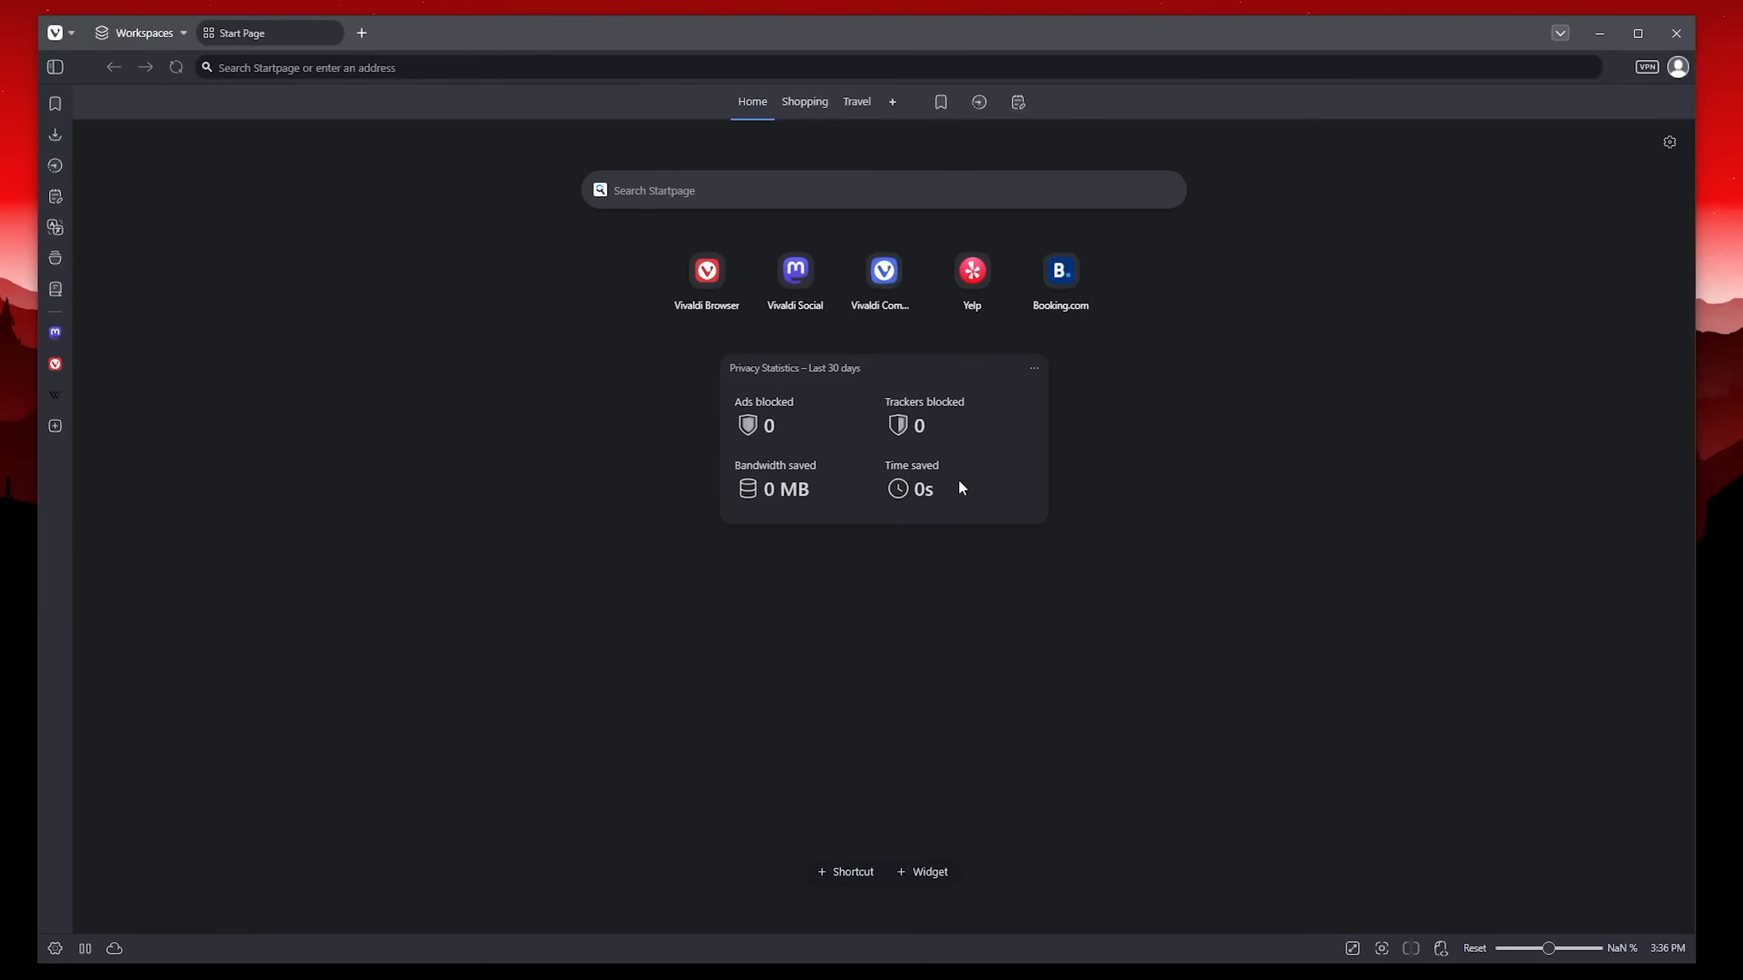
{"action": "left_click", "coordinate": [923, 872]}
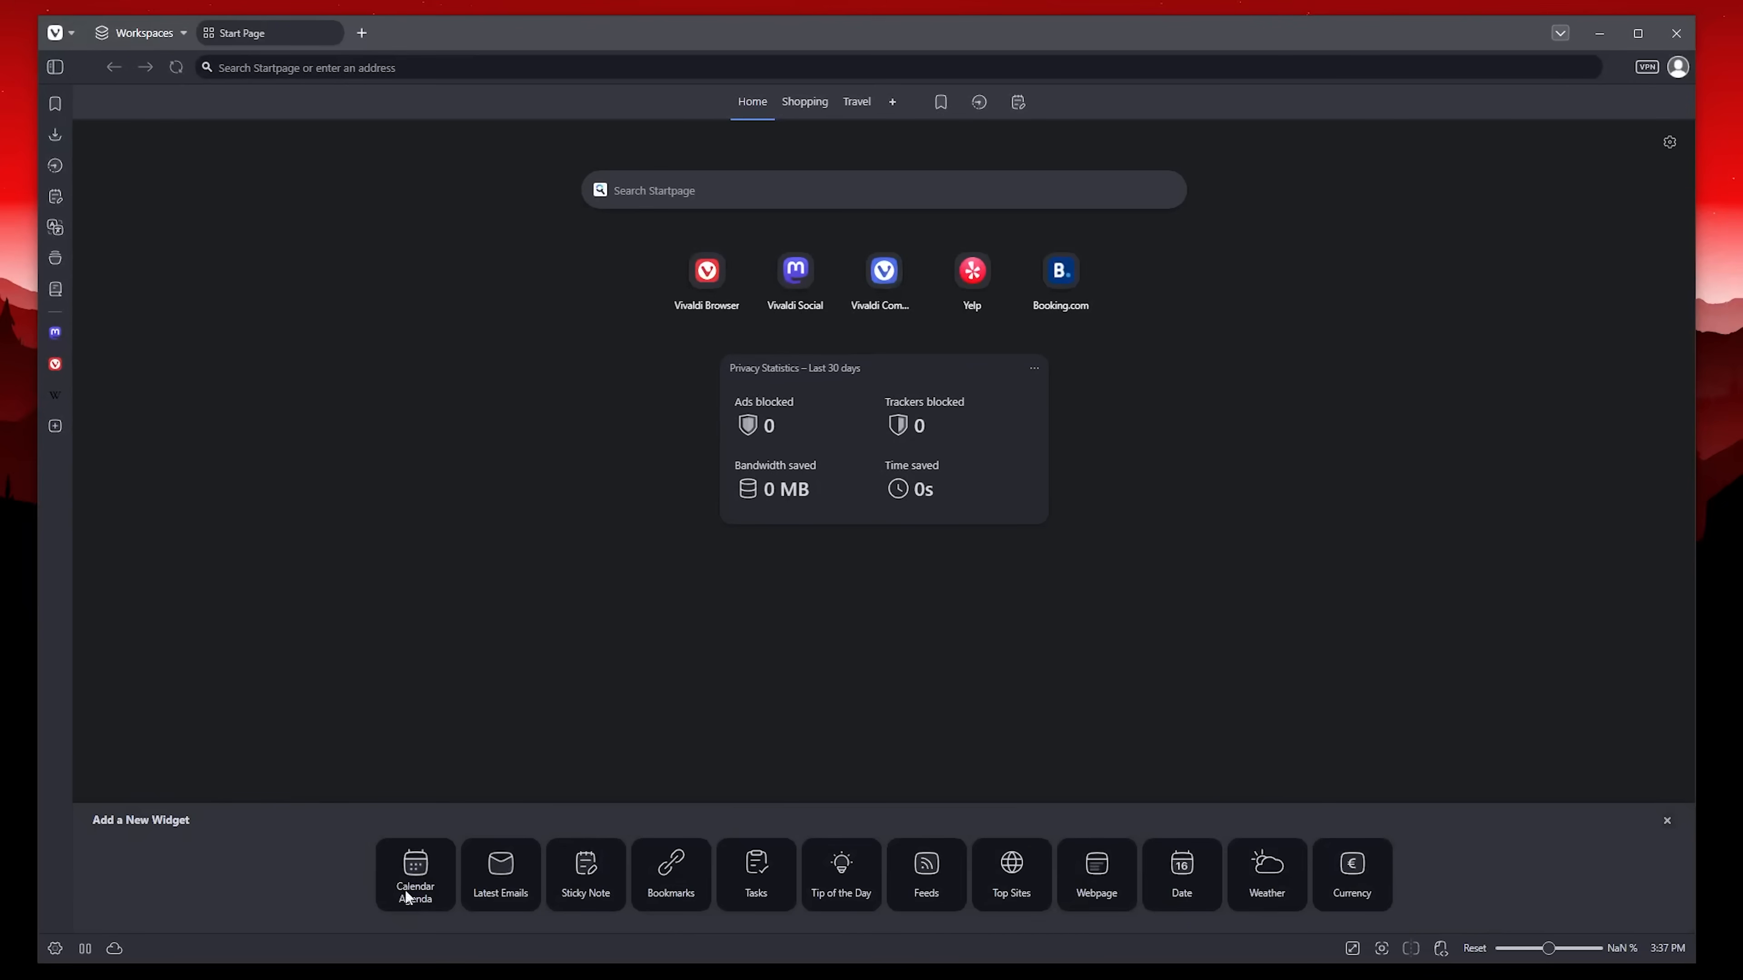
{"action": "left_click", "coordinate": [588, 876]}
{"action": "left_click", "coordinate": [961, 401]}
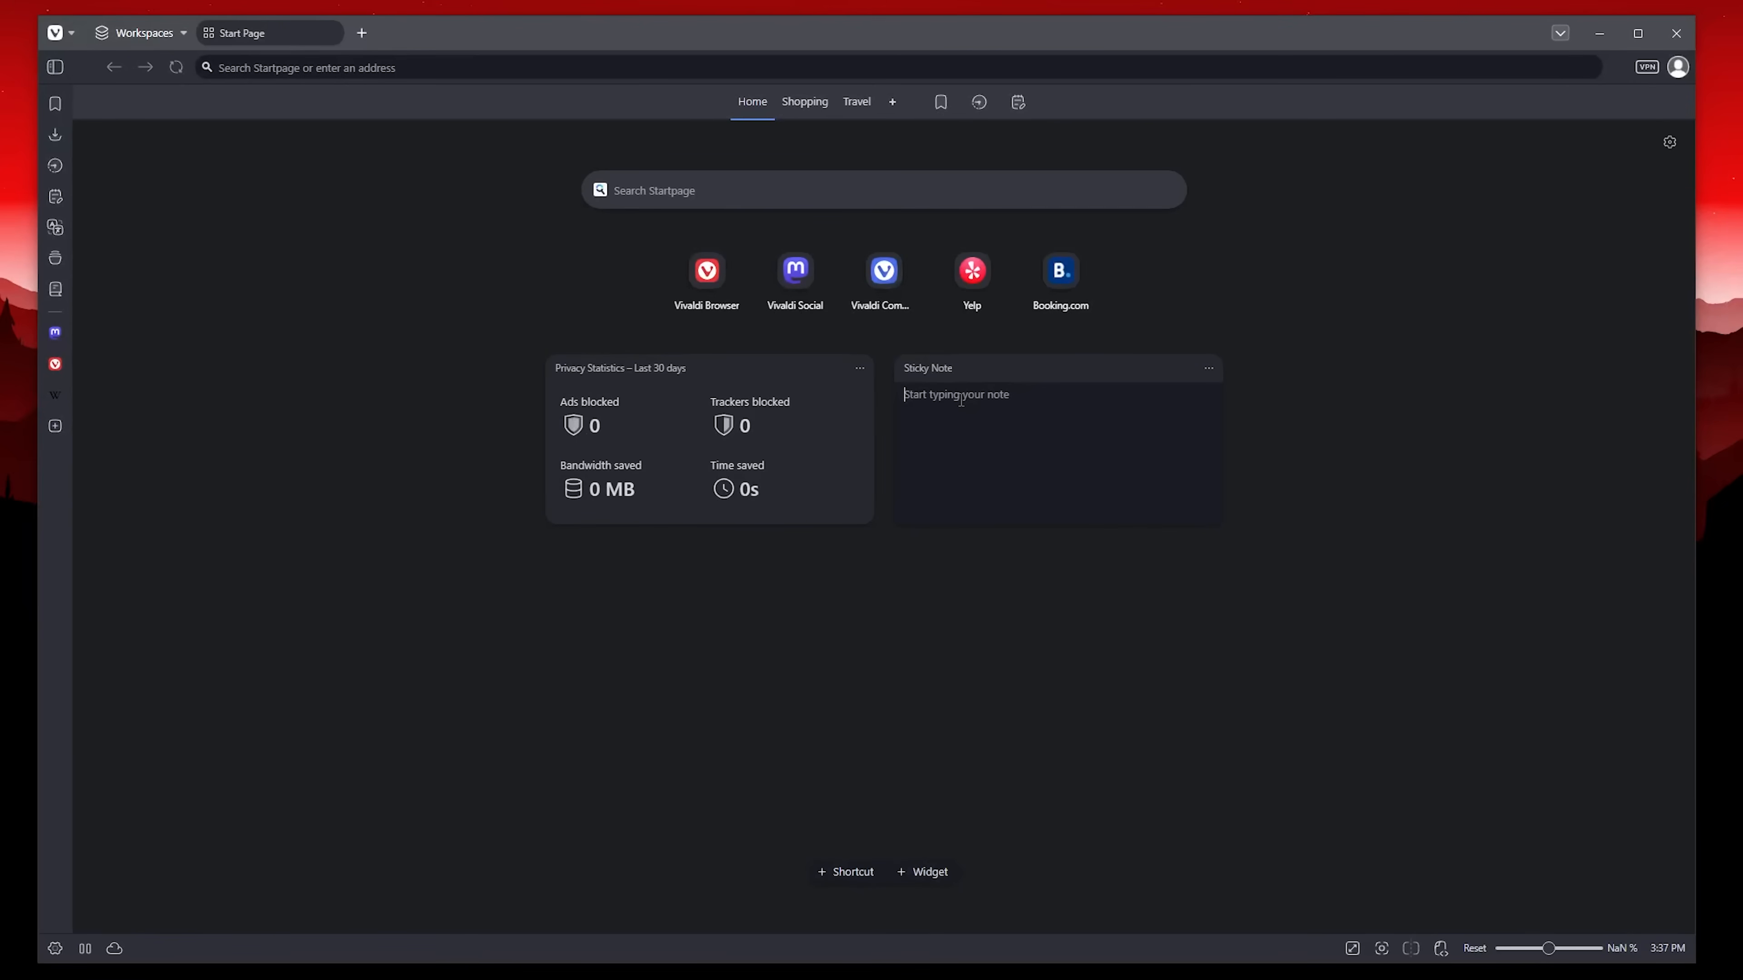
{"action": "type", "text": "Test, this is a test."}
{"action": "left_click", "coordinate": [1051, 701]}
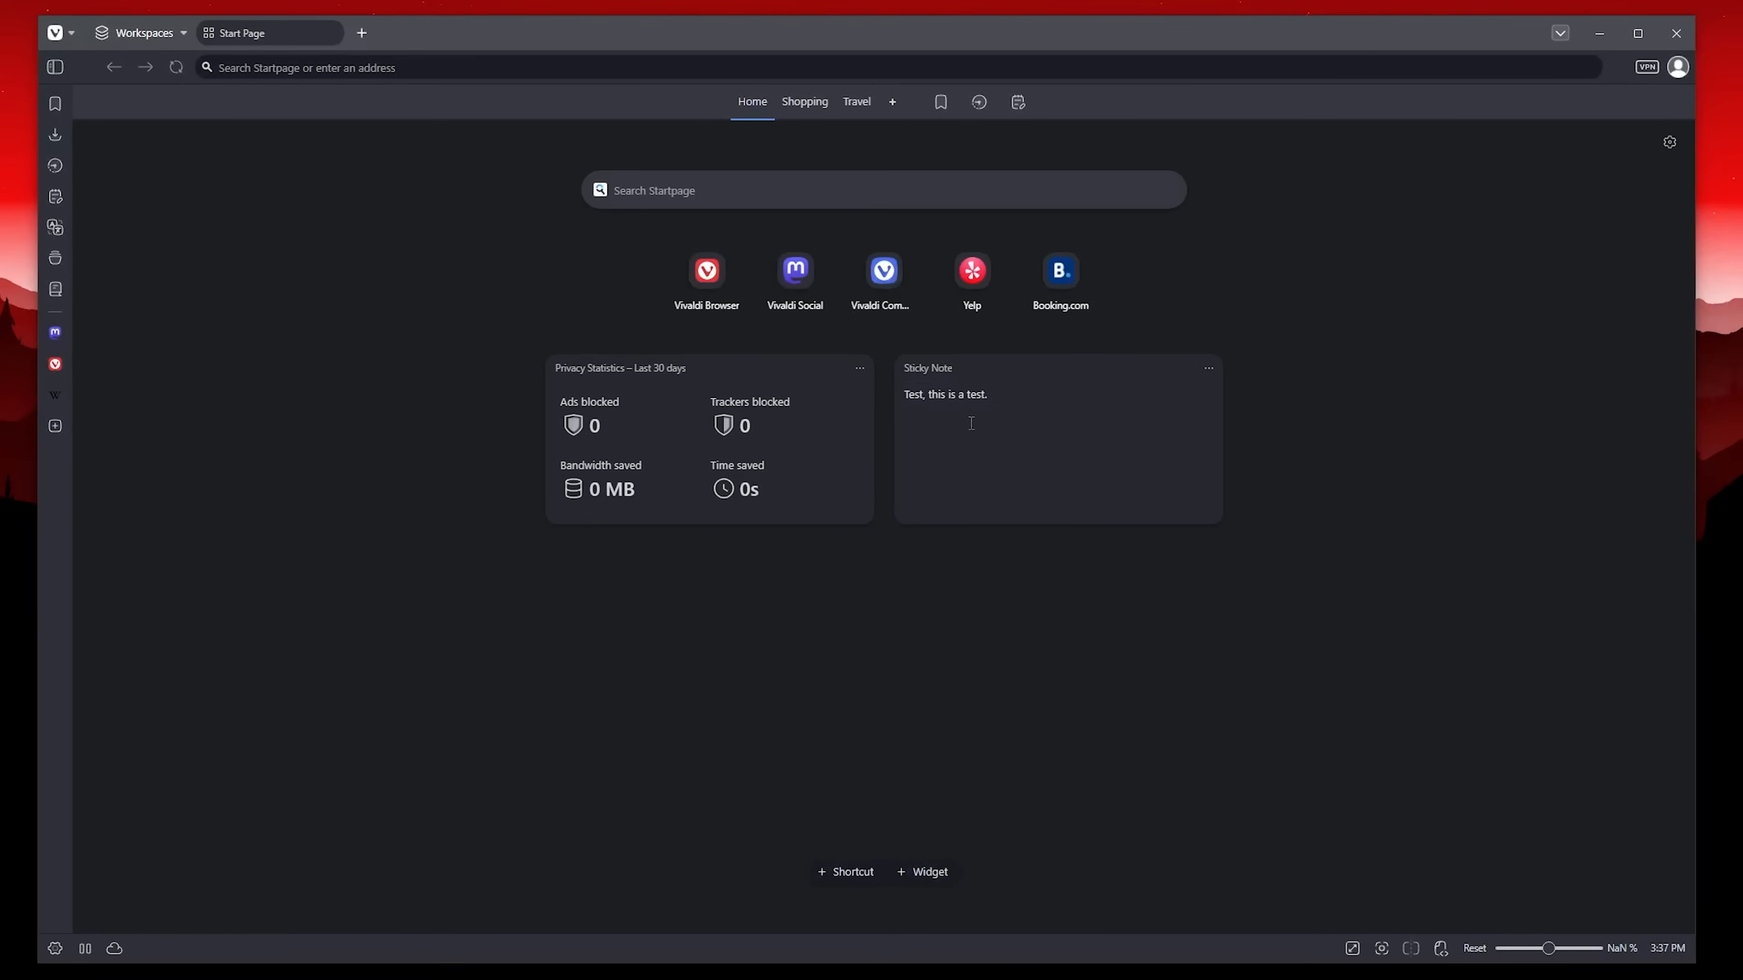
Add a Tasks widget beside the sticky note and remove it from the start page.
{"action": "left_click", "coordinate": [927, 870]}
{"action": "left_click", "coordinate": [792, 876]}
{"action": "left_click", "coordinate": [1383, 369]}
{"action": "left_click", "coordinate": [1444, 487]}
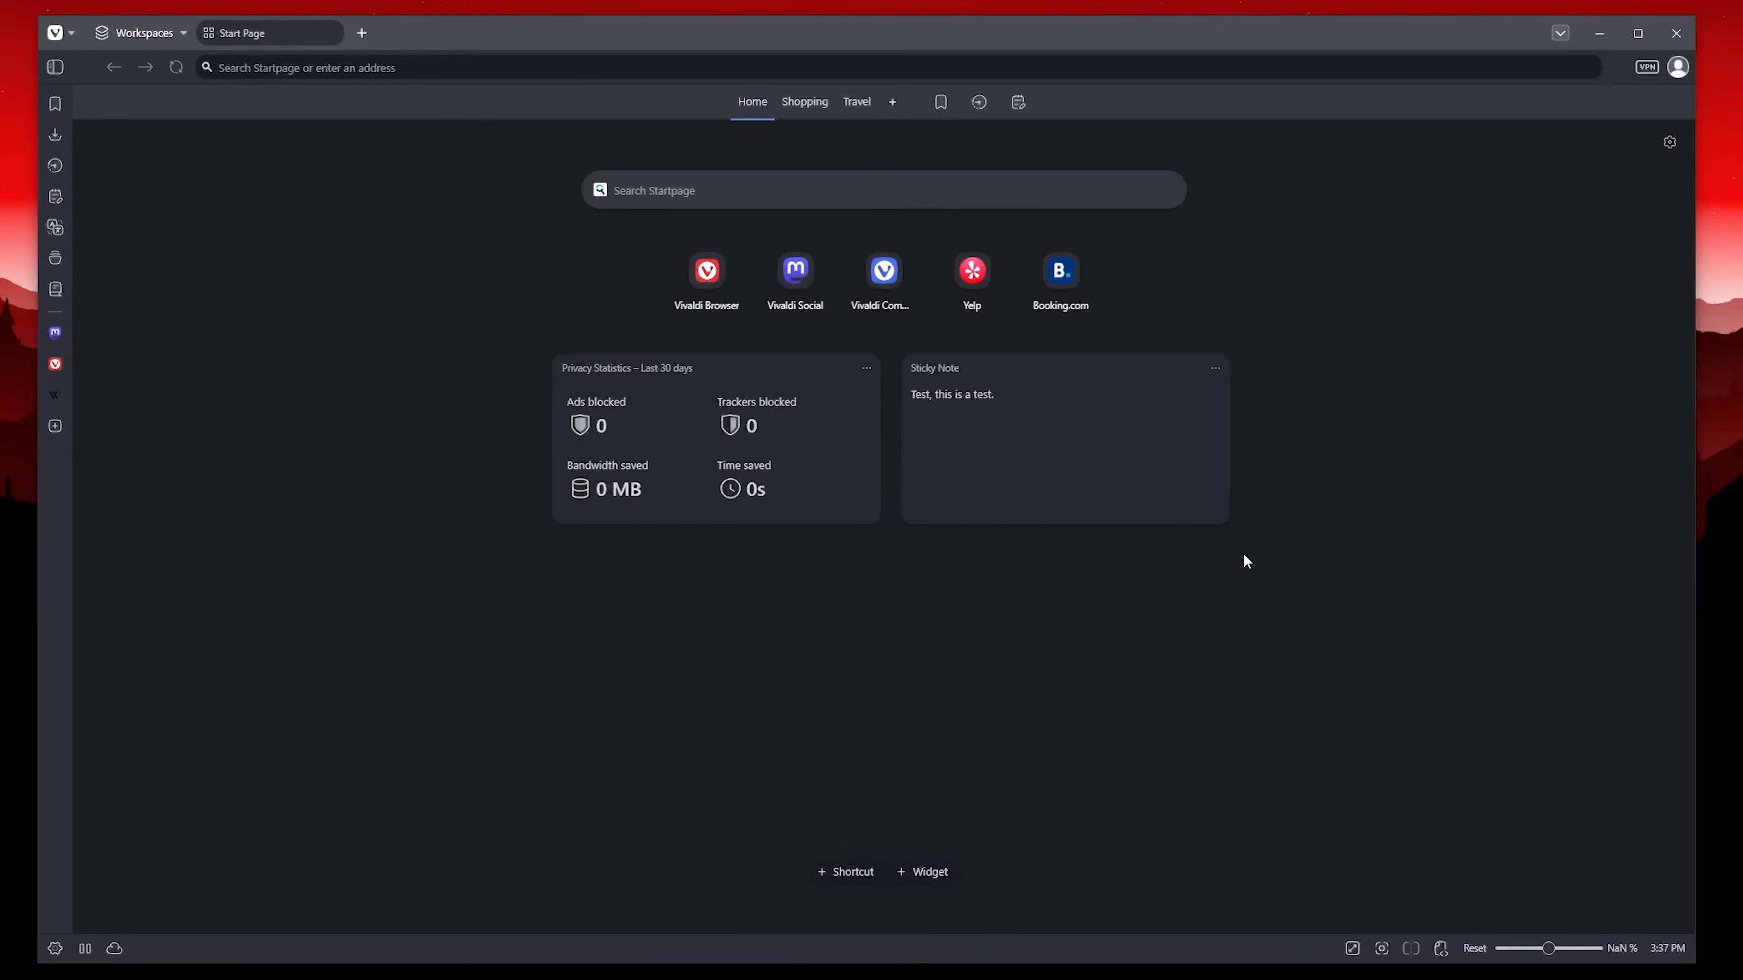
Examine the account and profile options of the browser profile.
{"action": "left_click", "coordinate": [1677, 69]}
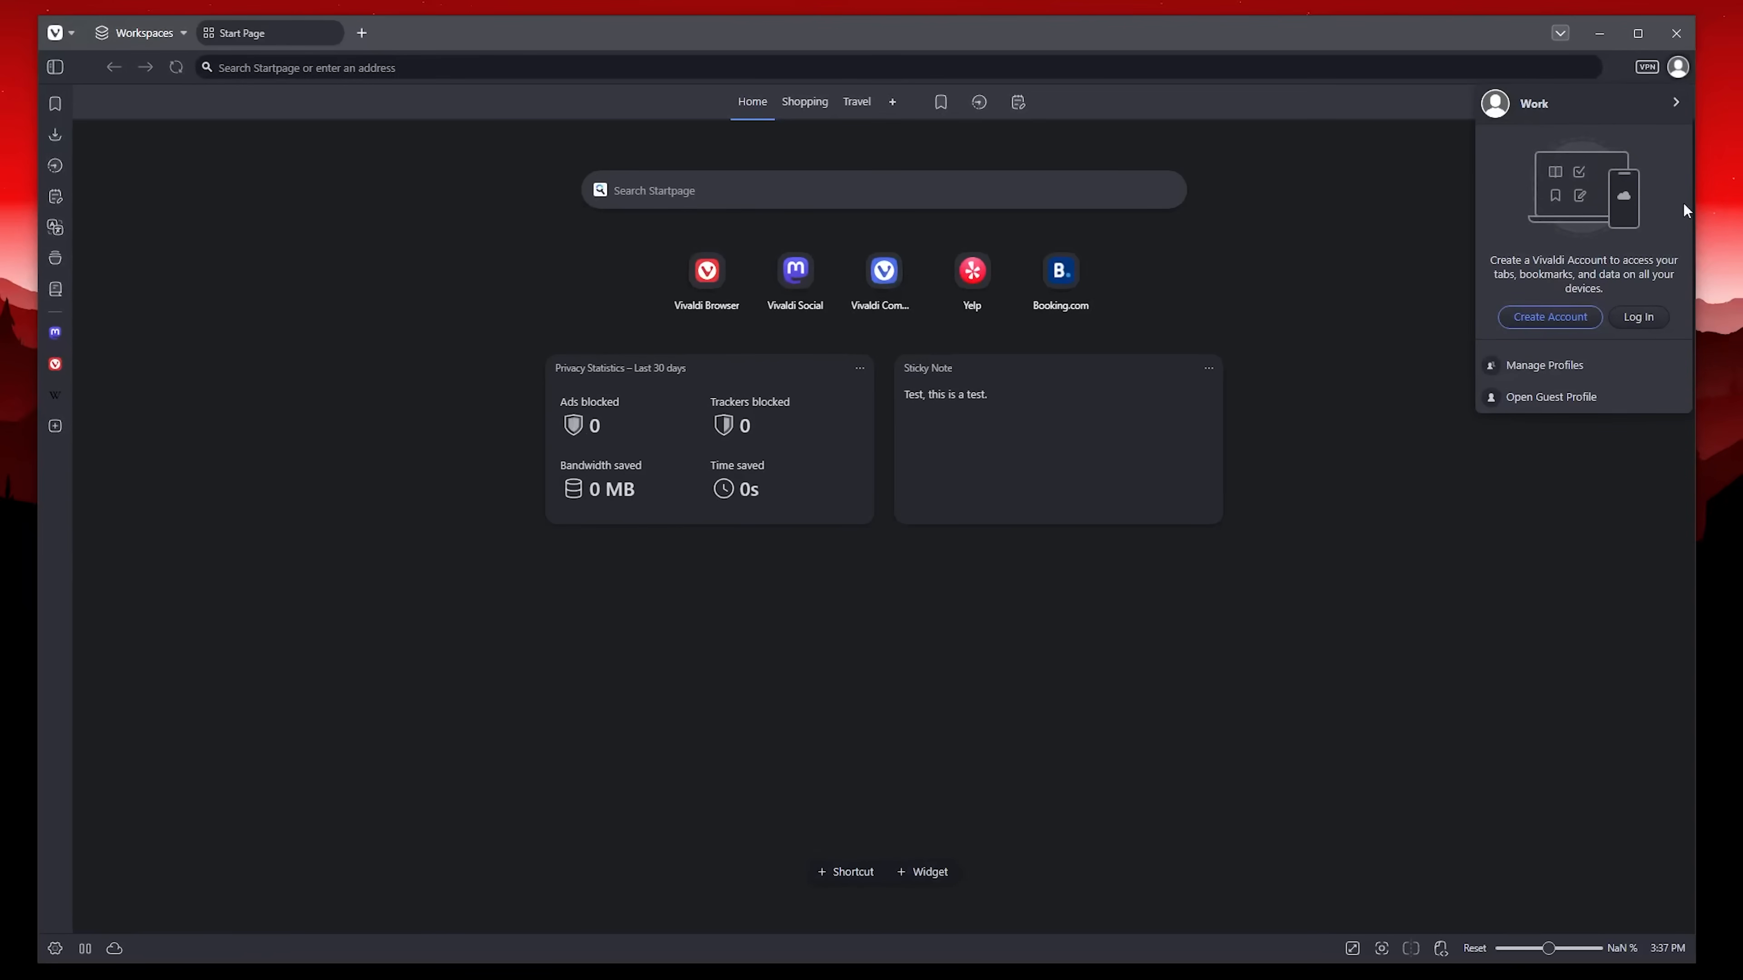
{"action": "left_click", "coordinate": [1027, 594]}
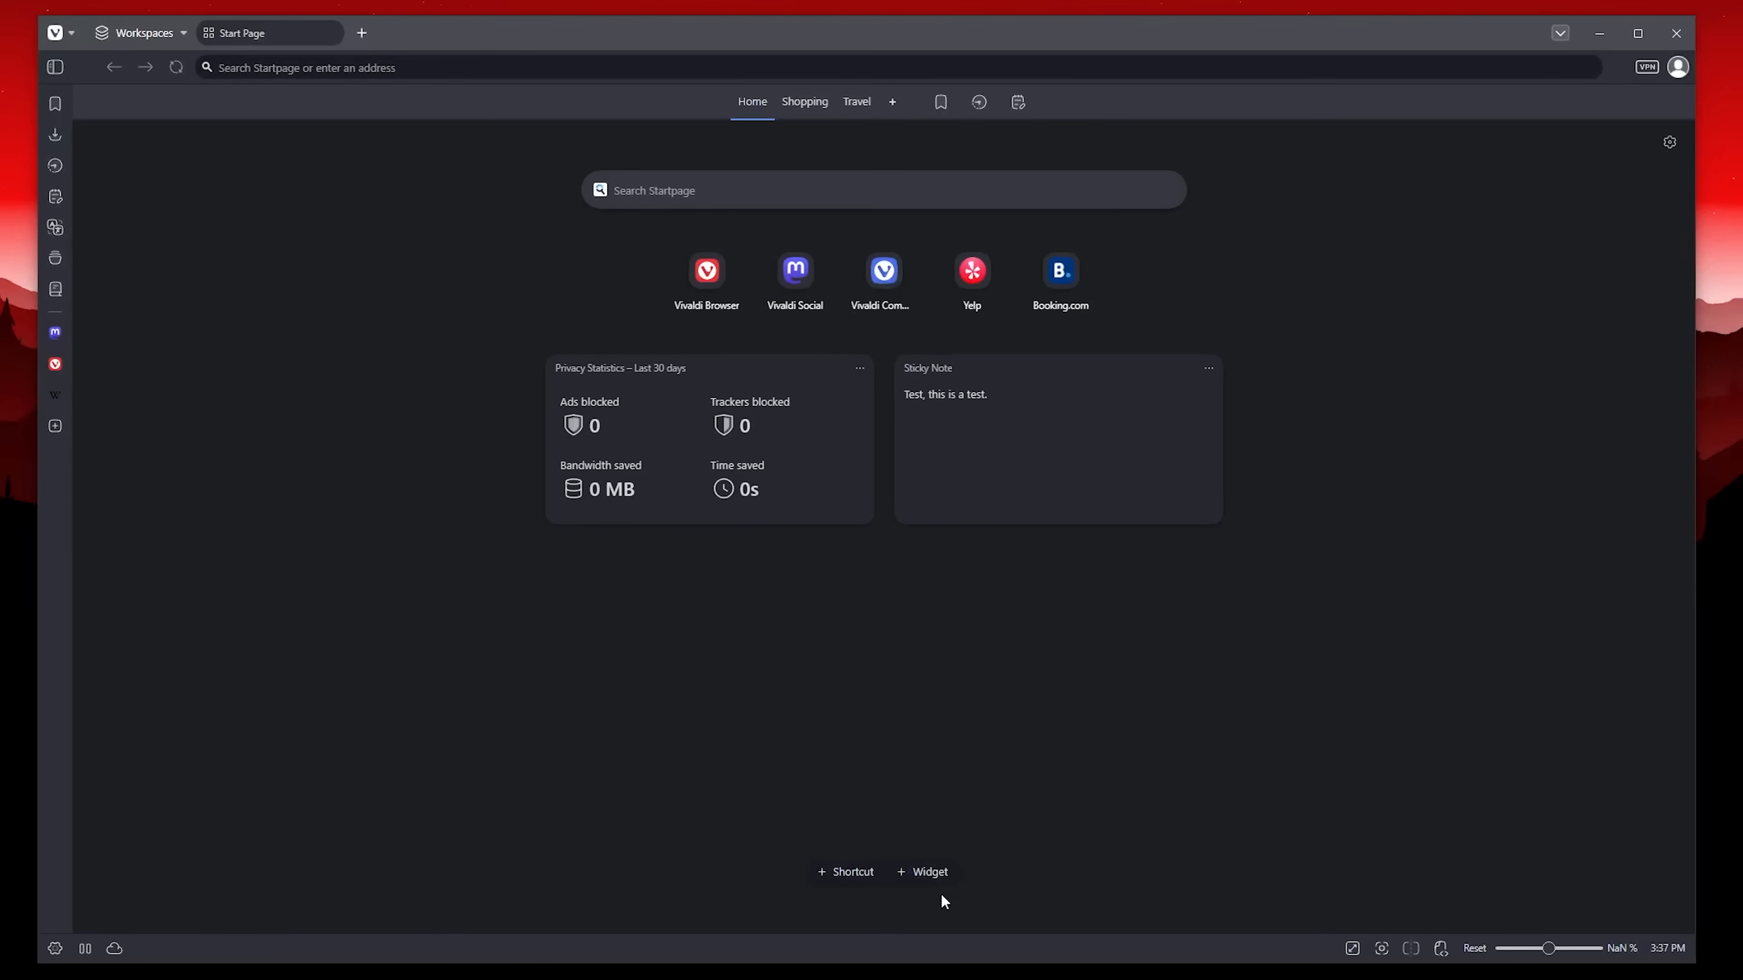
Add Tip of the Day, Date, Feeds, Top Sites, Currency and Bookmarks widgets to the Home start page.
{"action": "left_click", "coordinate": [917, 873]}
{"action": "scroll", "coordinate": [961, 693], "scroll_direction": "up", "scroll_amount": 2}
{"action": "scroll", "coordinate": [1264, 605], "scroll_direction": "down", "scroll_amount": 2}
{"action": "left_click", "coordinate": [906, 873]}
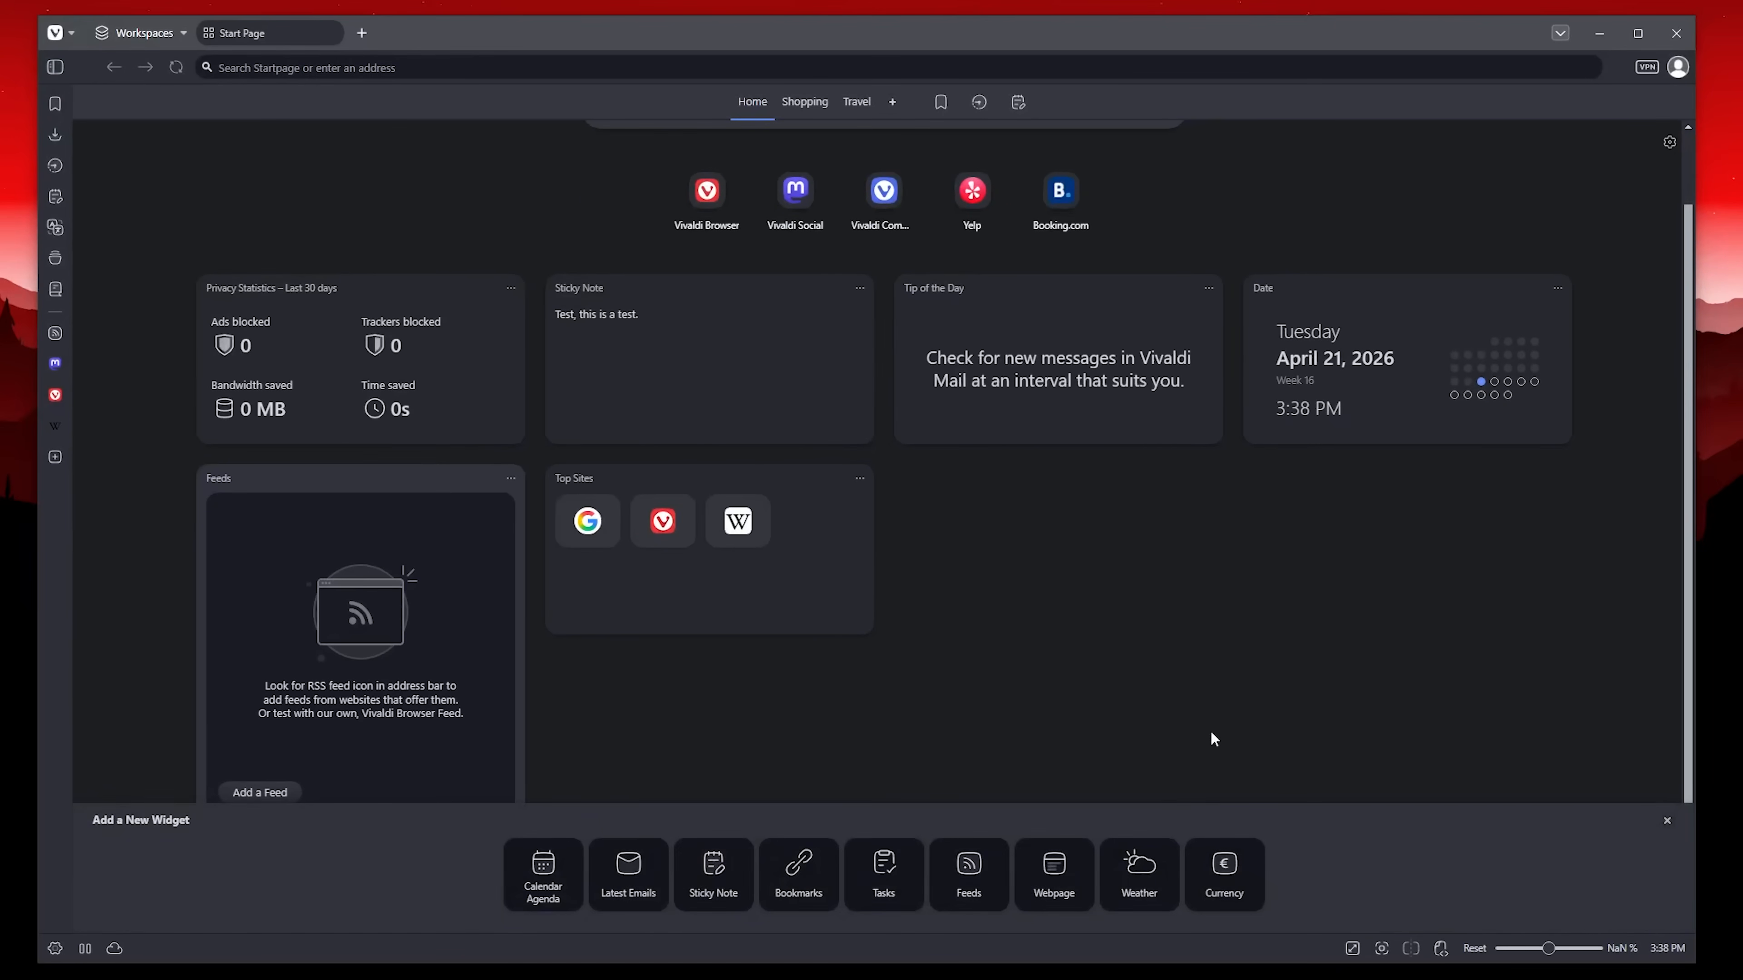
{"action": "left_click", "coordinate": [1224, 867]}
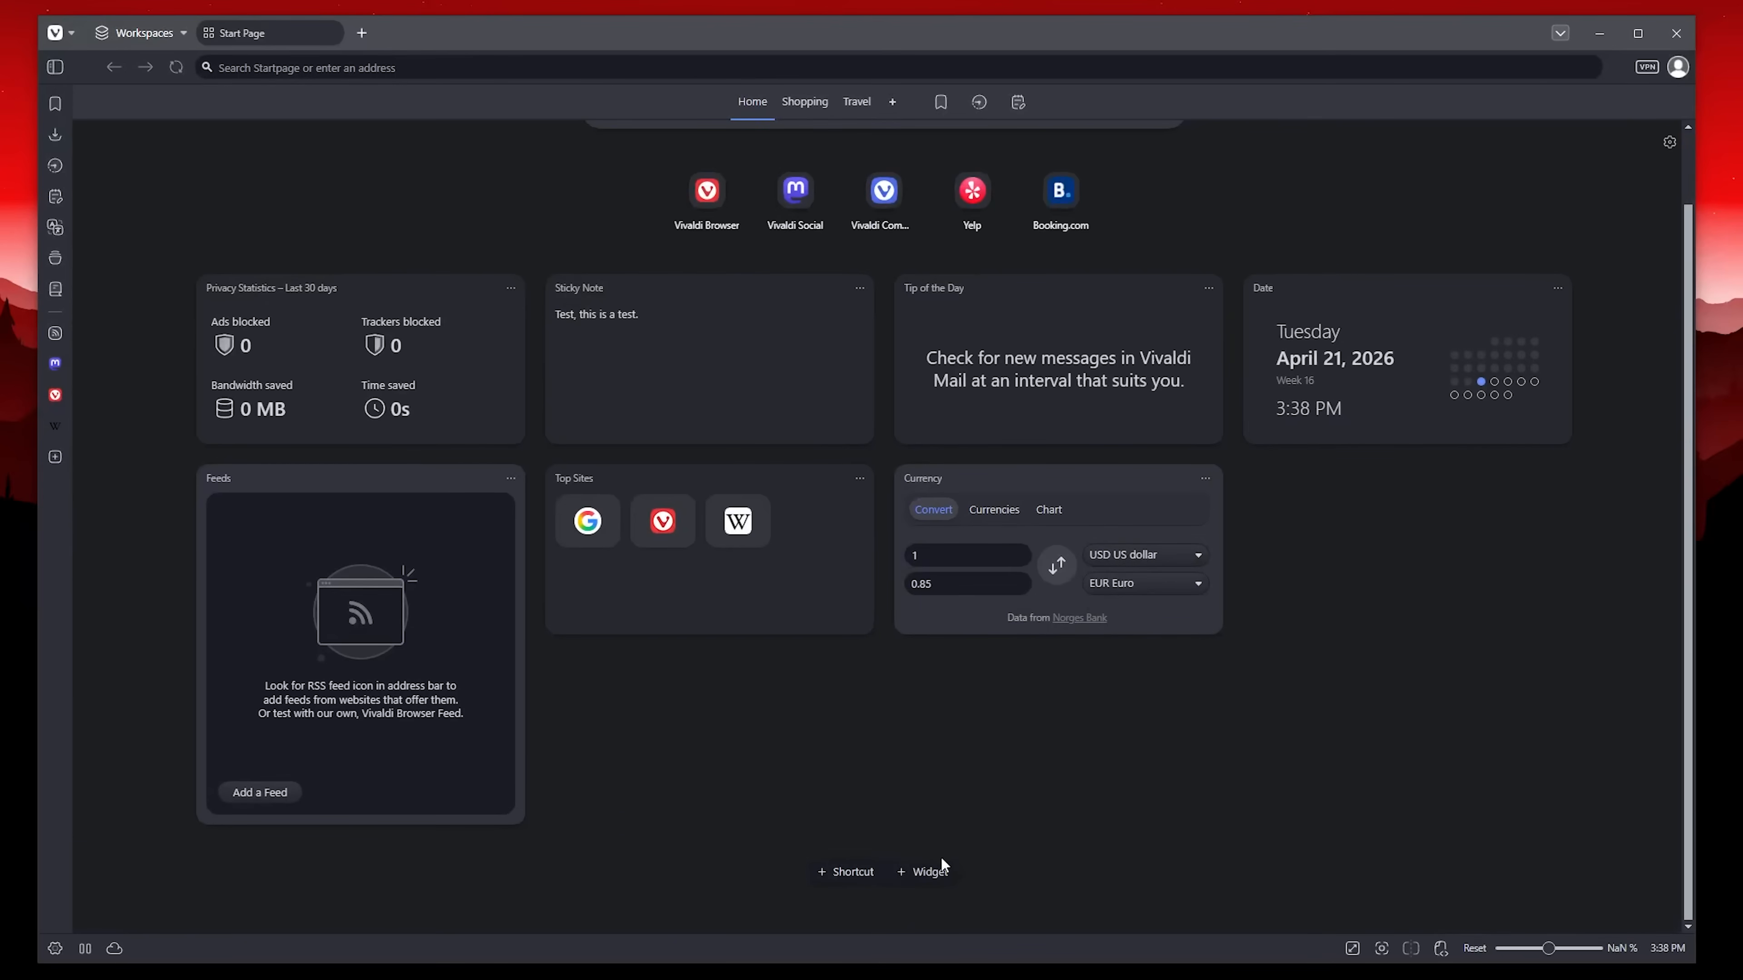
{"action": "left_click", "coordinate": [943, 860]}
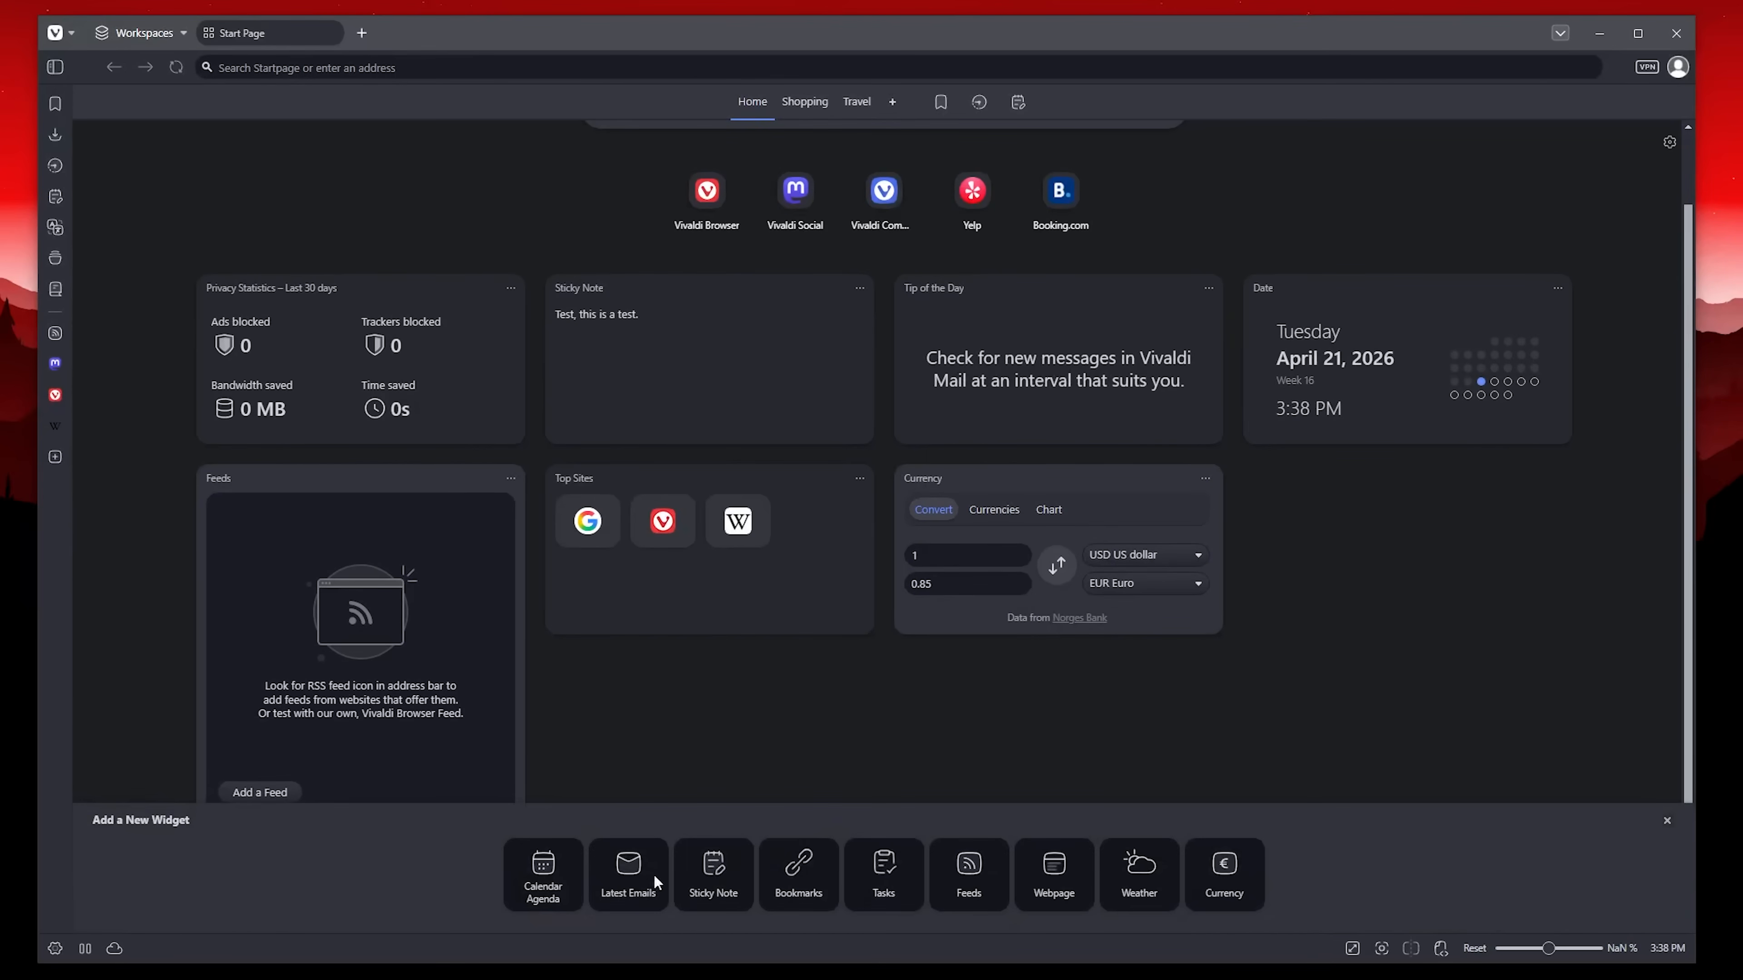
{"action": "left_click", "coordinate": [802, 872]}
{"action": "scroll", "coordinate": [1375, 543], "scroll_direction": "down", "scroll_amount": 2}
{"action": "scroll", "coordinate": [1098, 604], "scroll_direction": "up", "scroll_amount": 2}
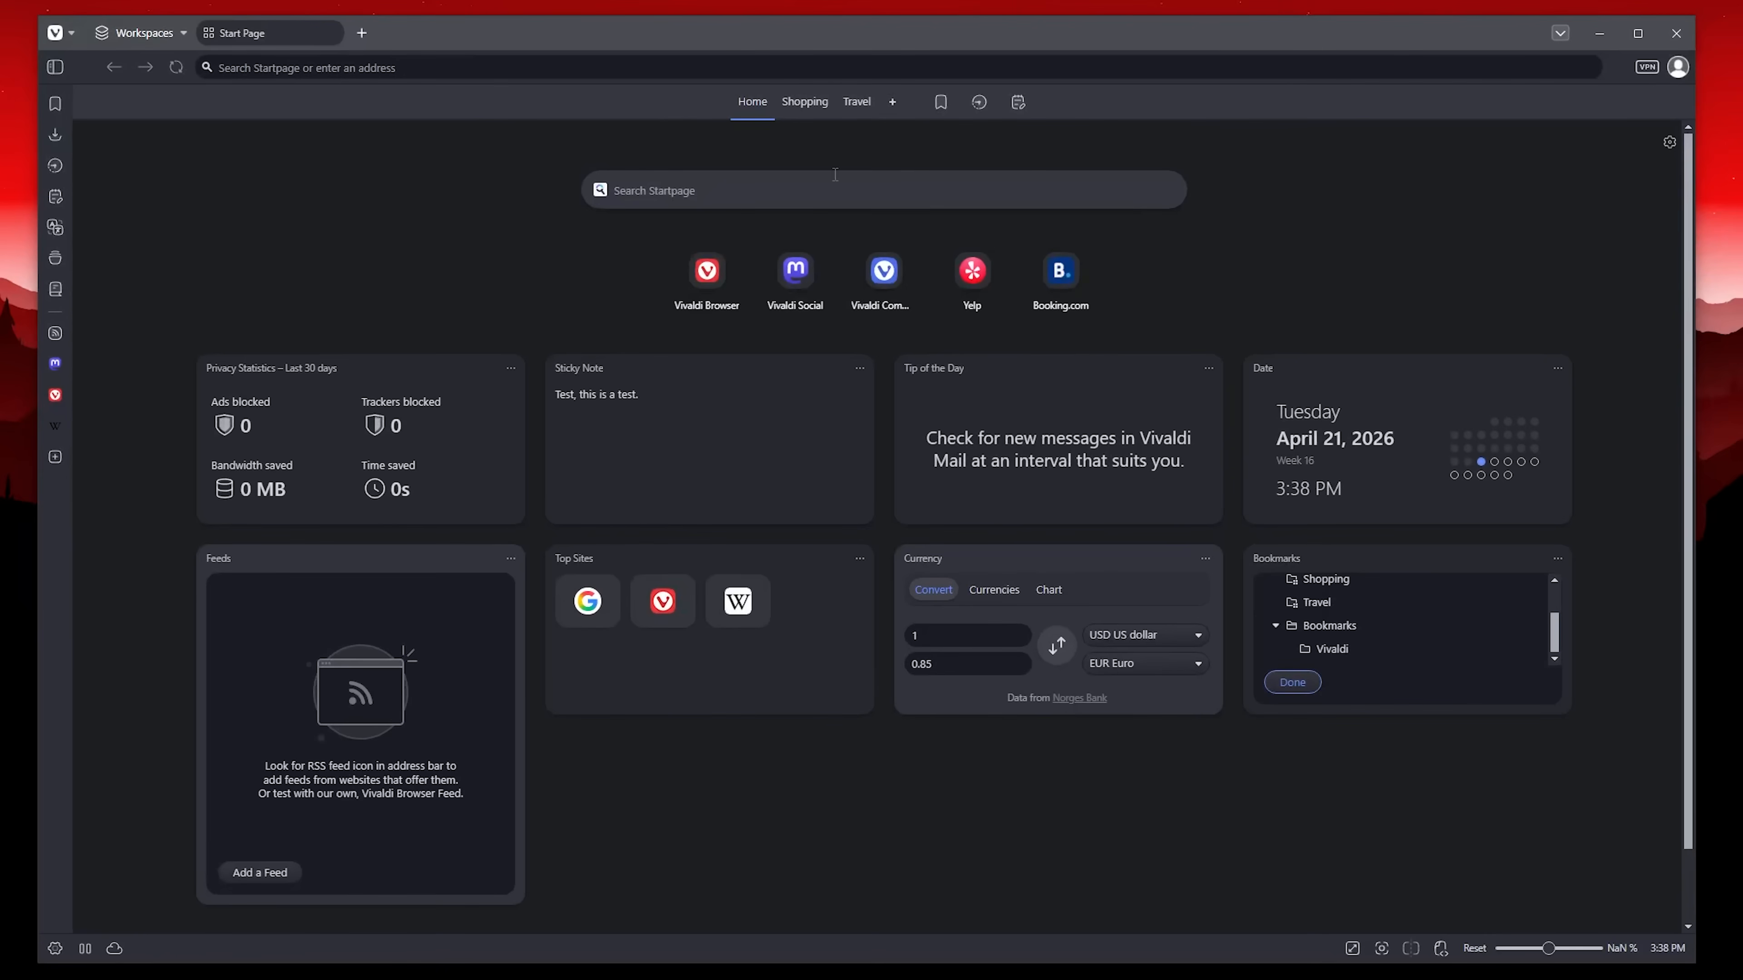
Look through the Shopping and Travel start page groups and return to the Home group.
{"action": "left_click", "coordinate": [805, 101]}
{"action": "left_click", "coordinate": [754, 103]}
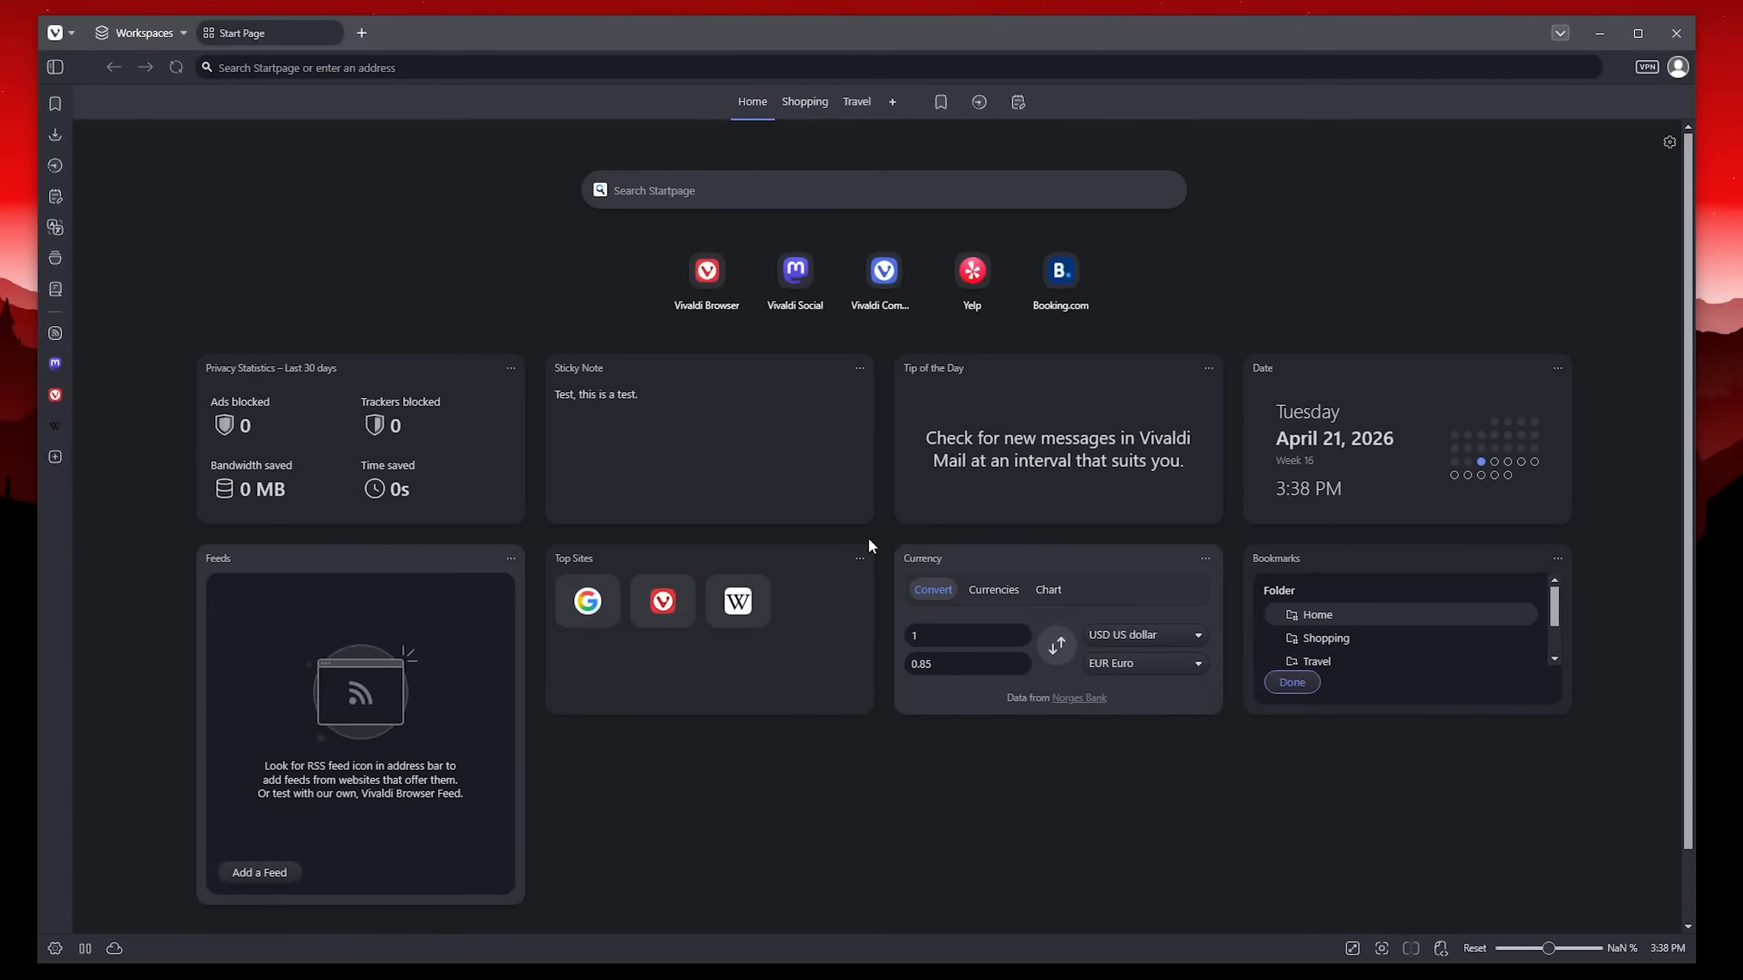
{"action": "left_click", "coordinate": [810, 103]}
{"action": "left_click", "coordinate": [861, 102]}
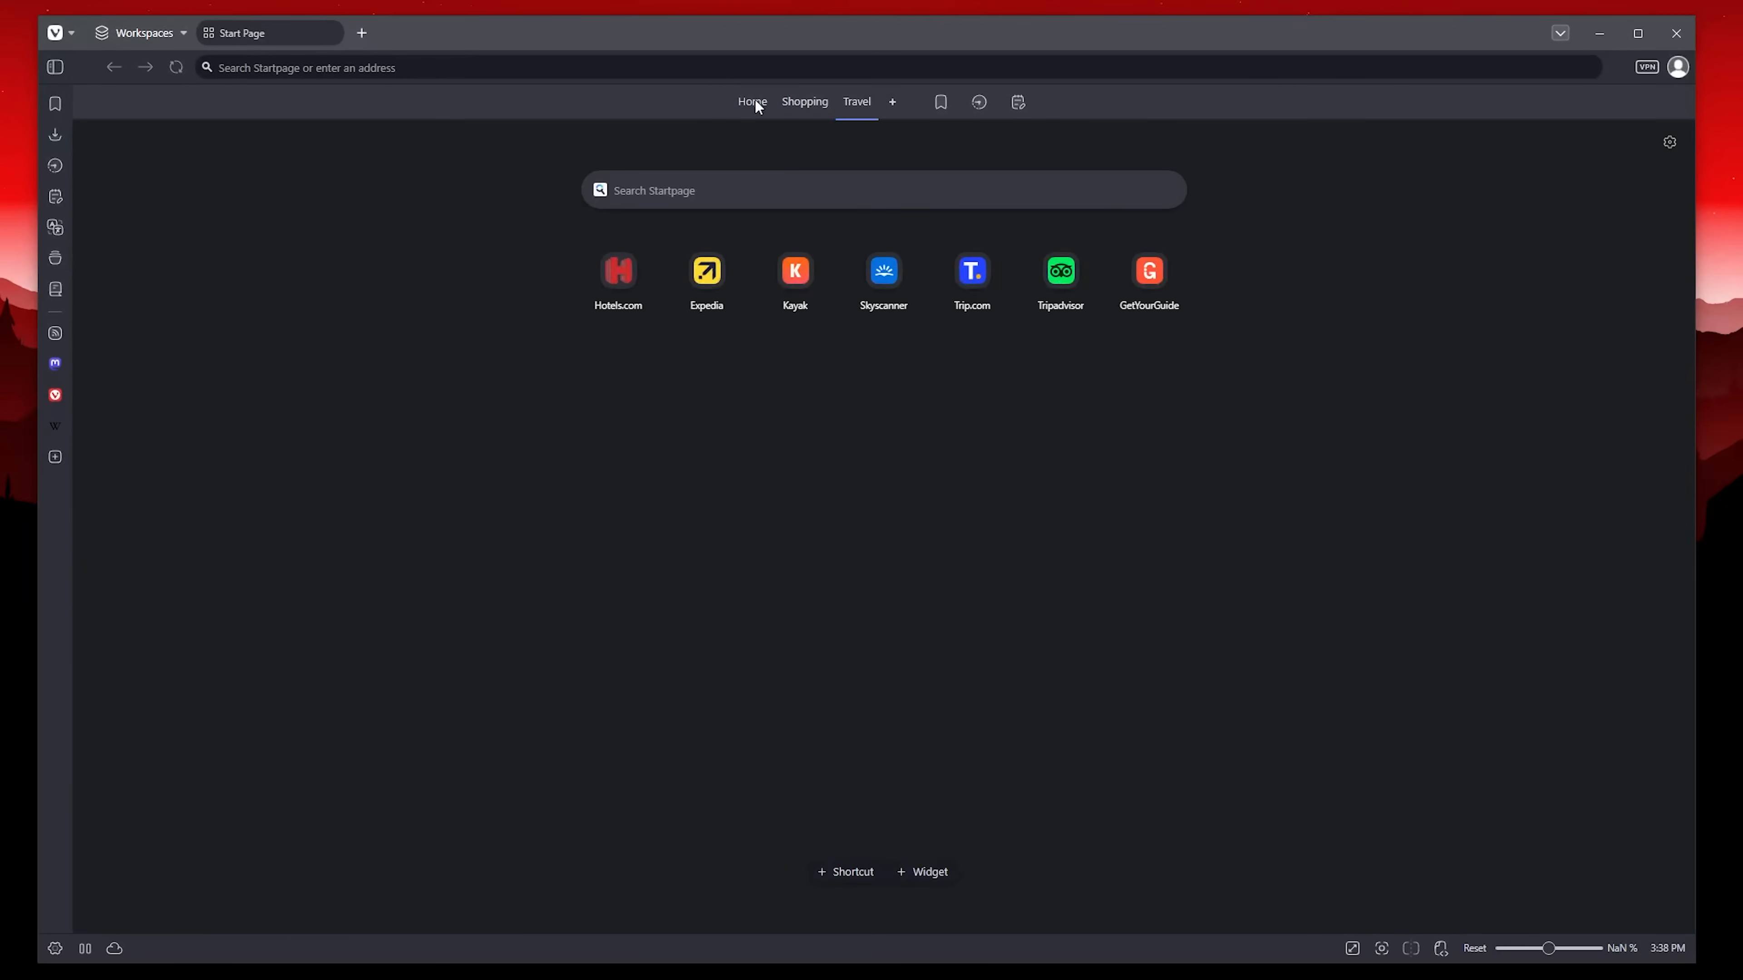
{"action": "left_click", "coordinate": [736, 102]}
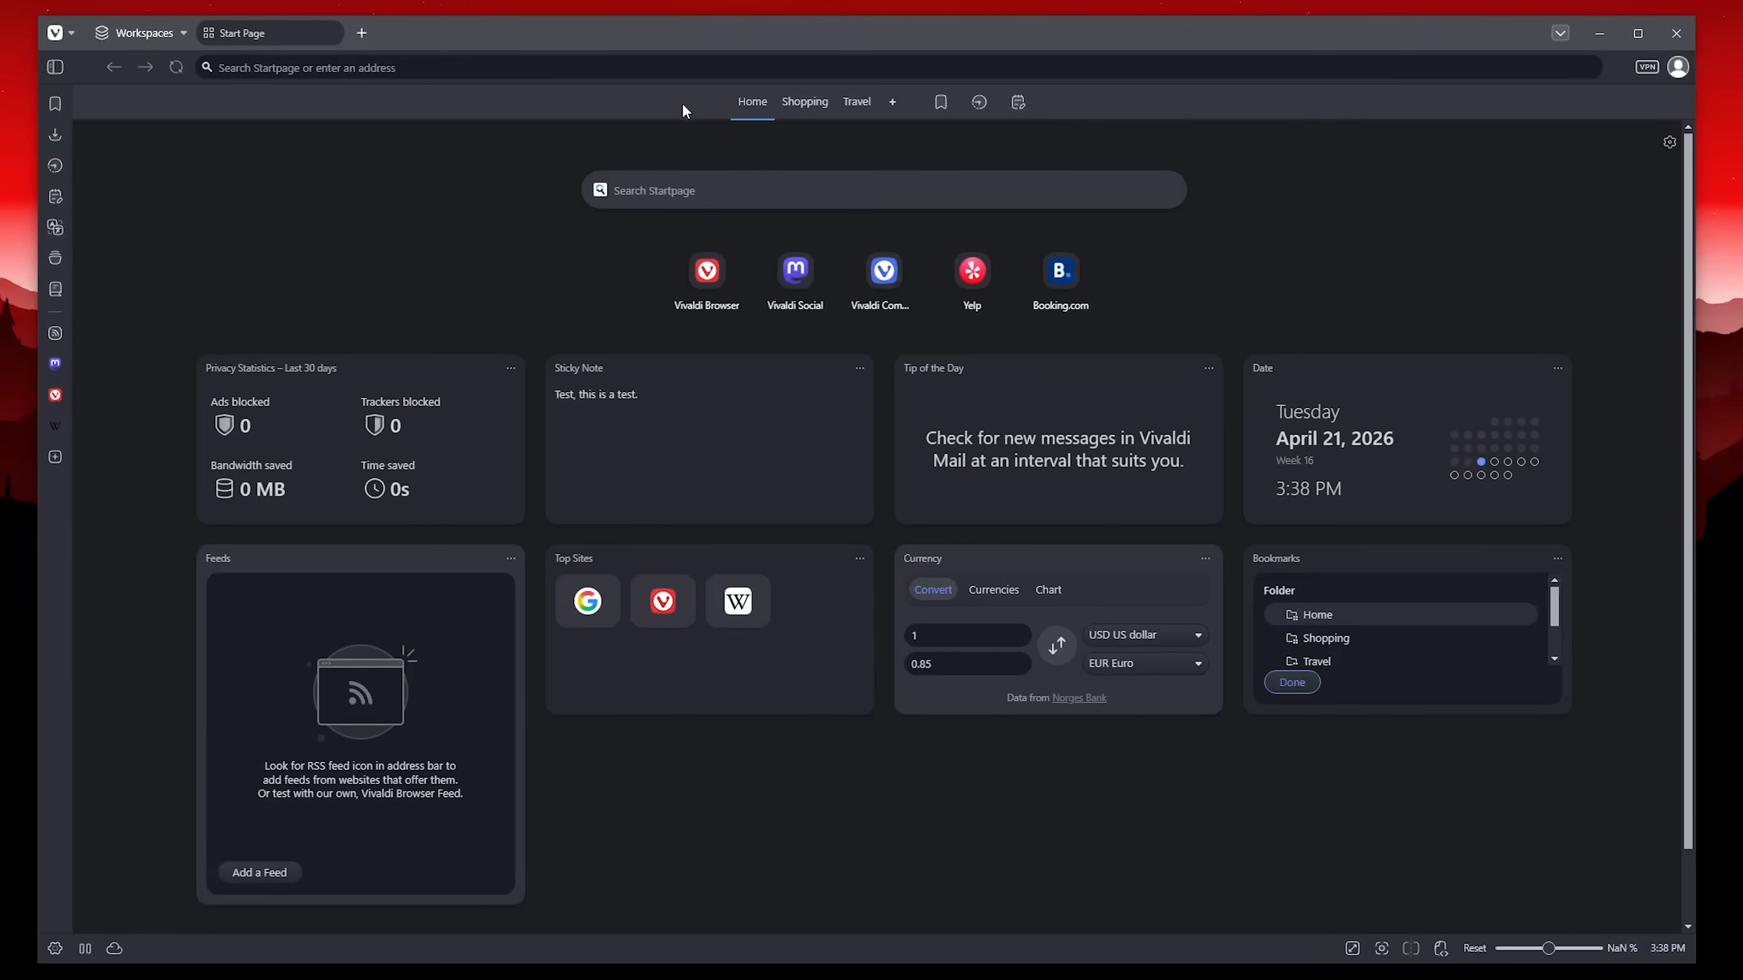
{"action": "left_click", "coordinate": [813, 101]}
{"action": "left_click", "coordinate": [737, 100]}
Review the download list and browsing history, and create a folder with the default name in the notes.
{"action": "left_click", "coordinate": [55, 138]}
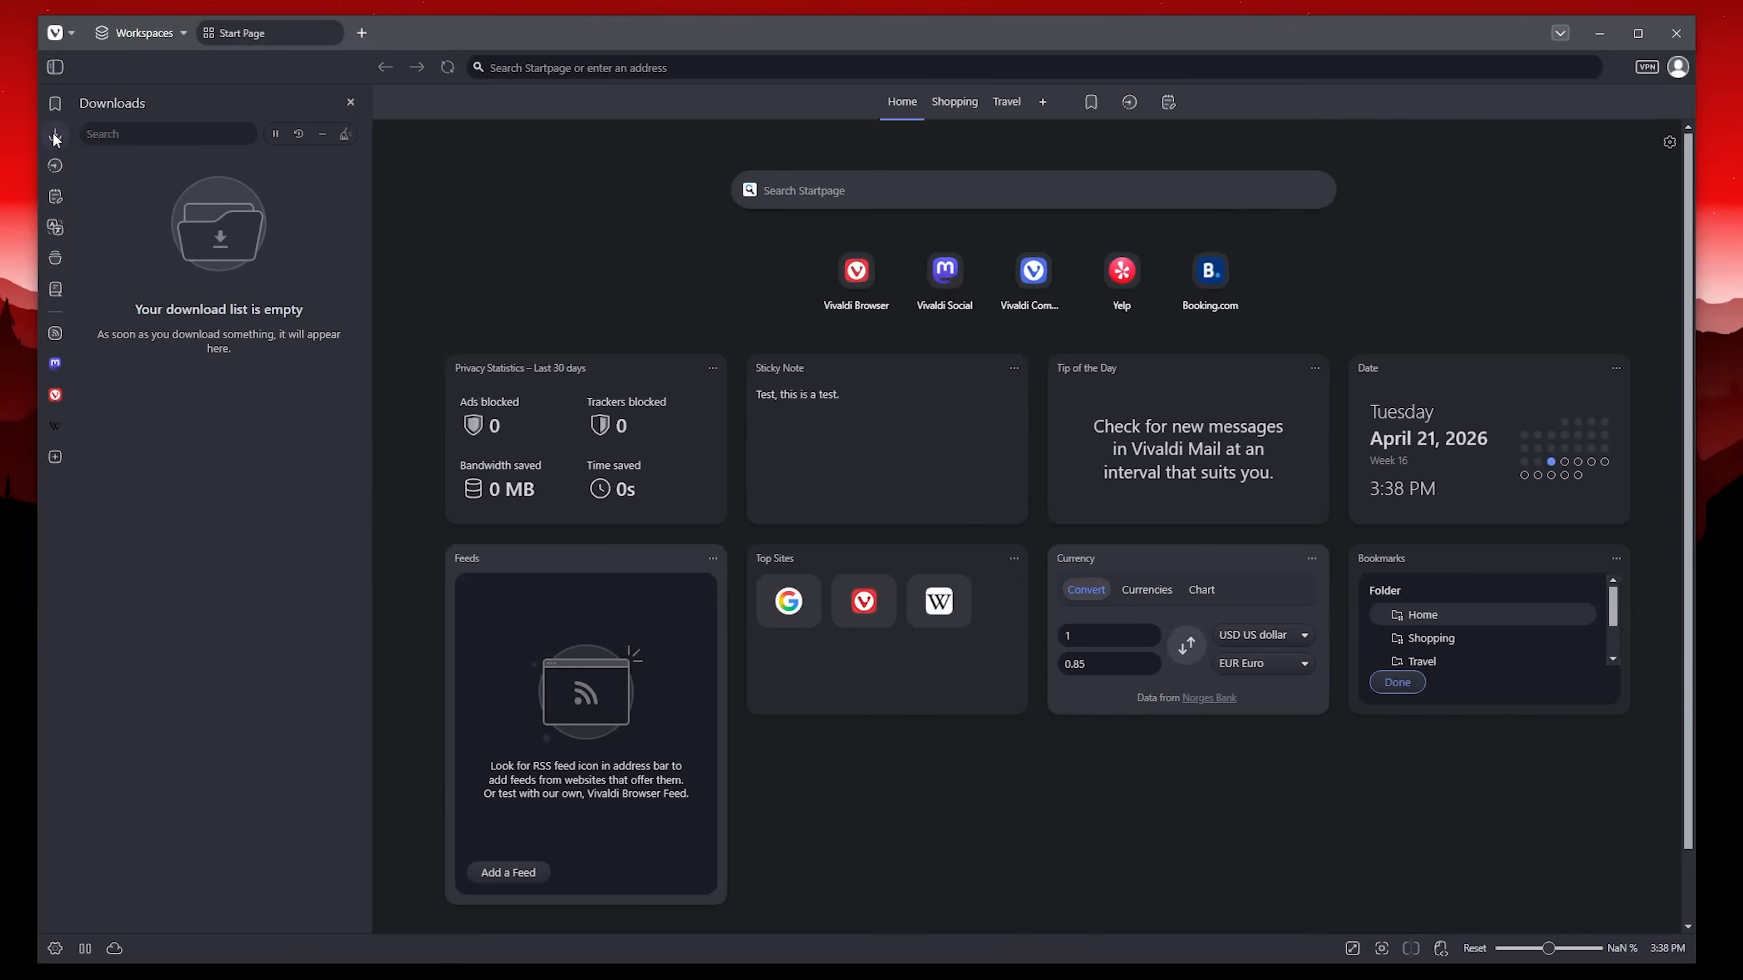
{"action": "left_click", "coordinate": [58, 165]}
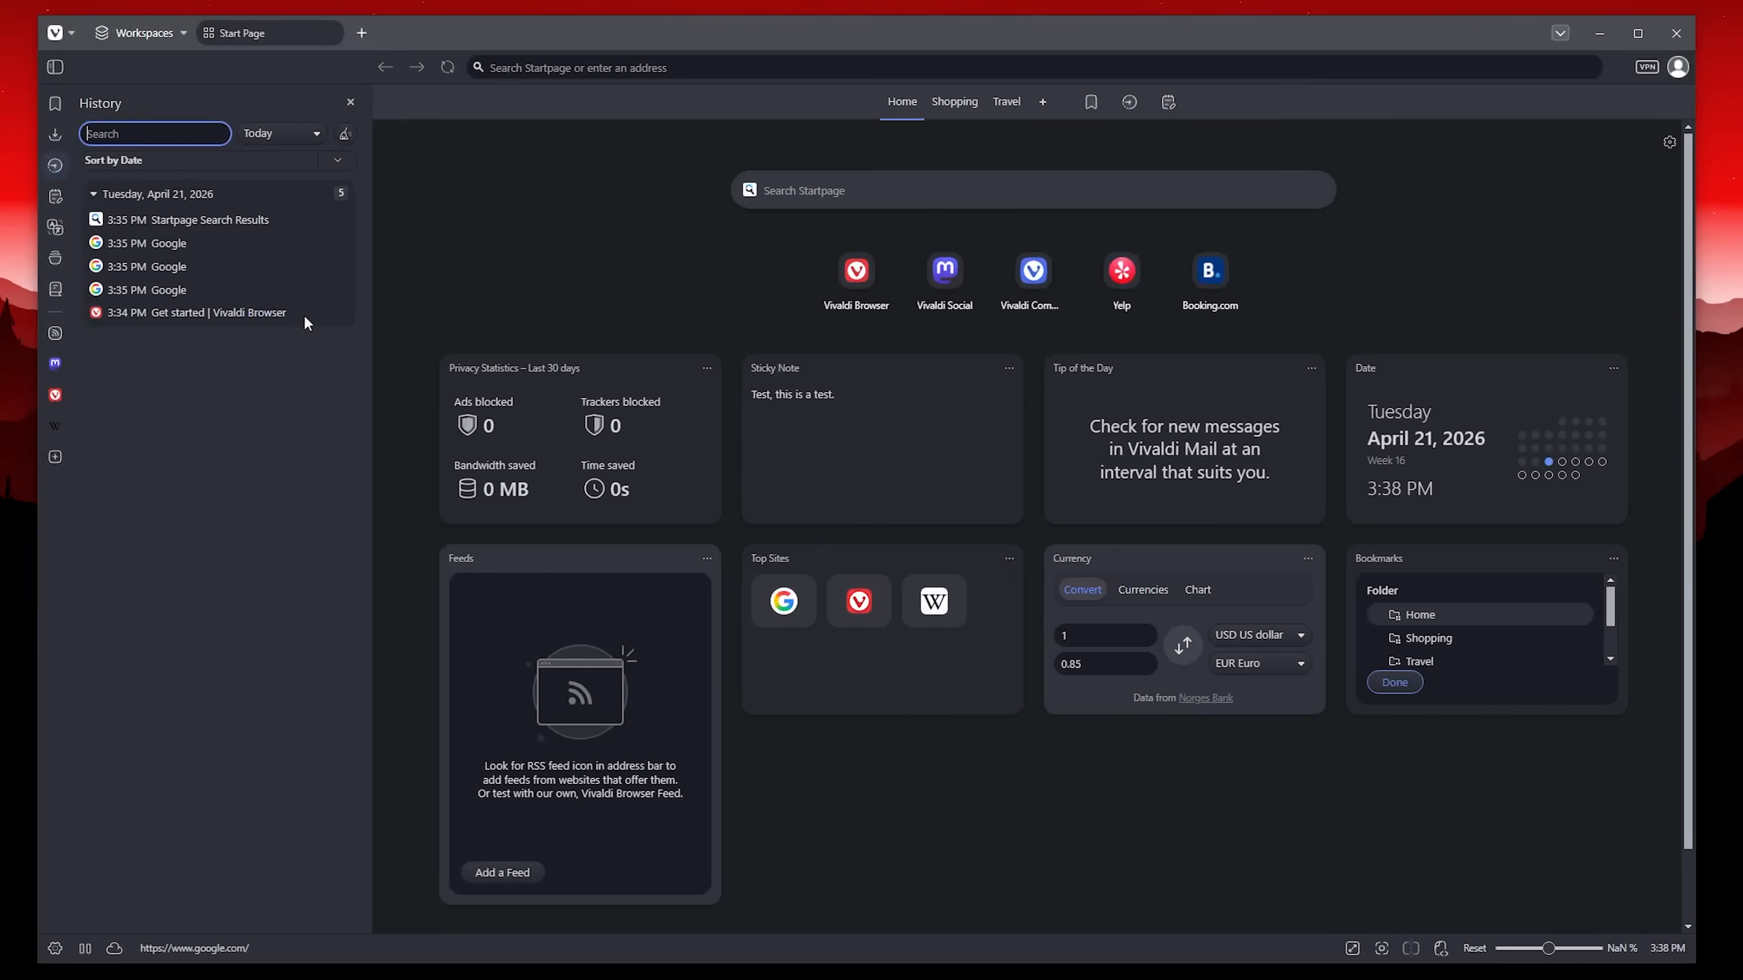
{"action": "left_click", "coordinate": [55, 196]}
{"action": "left_click", "coordinate": [179, 759]}
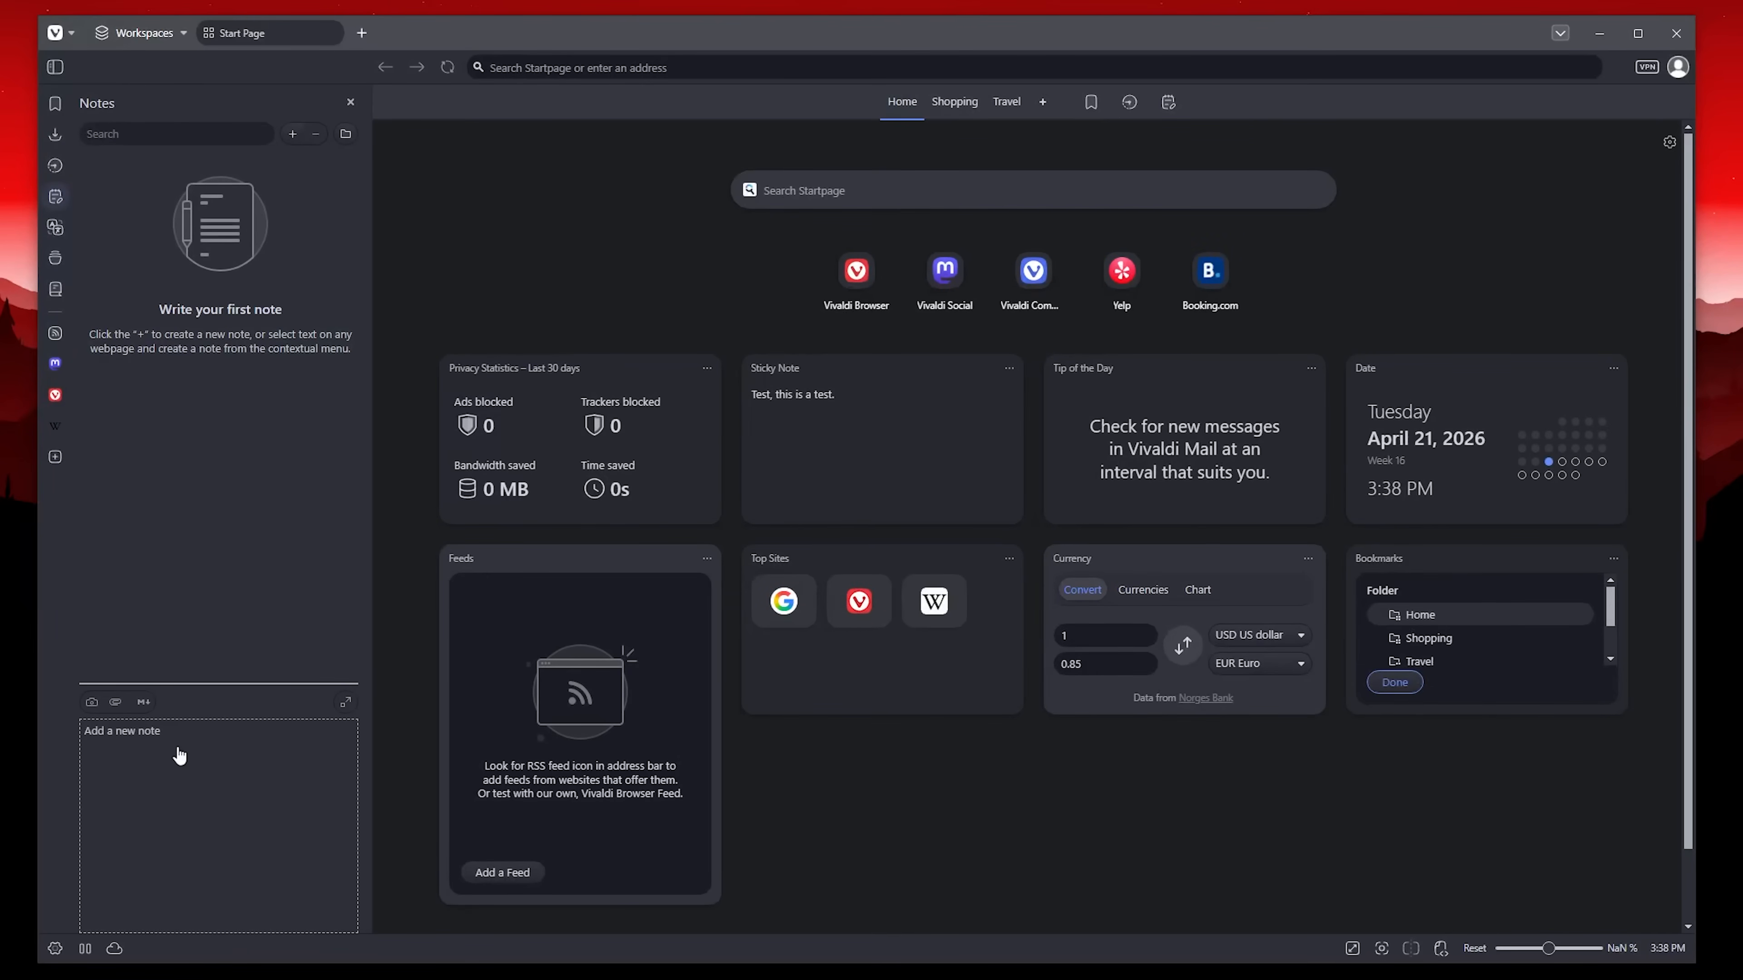
{"action": "left_click", "coordinate": [345, 133]}
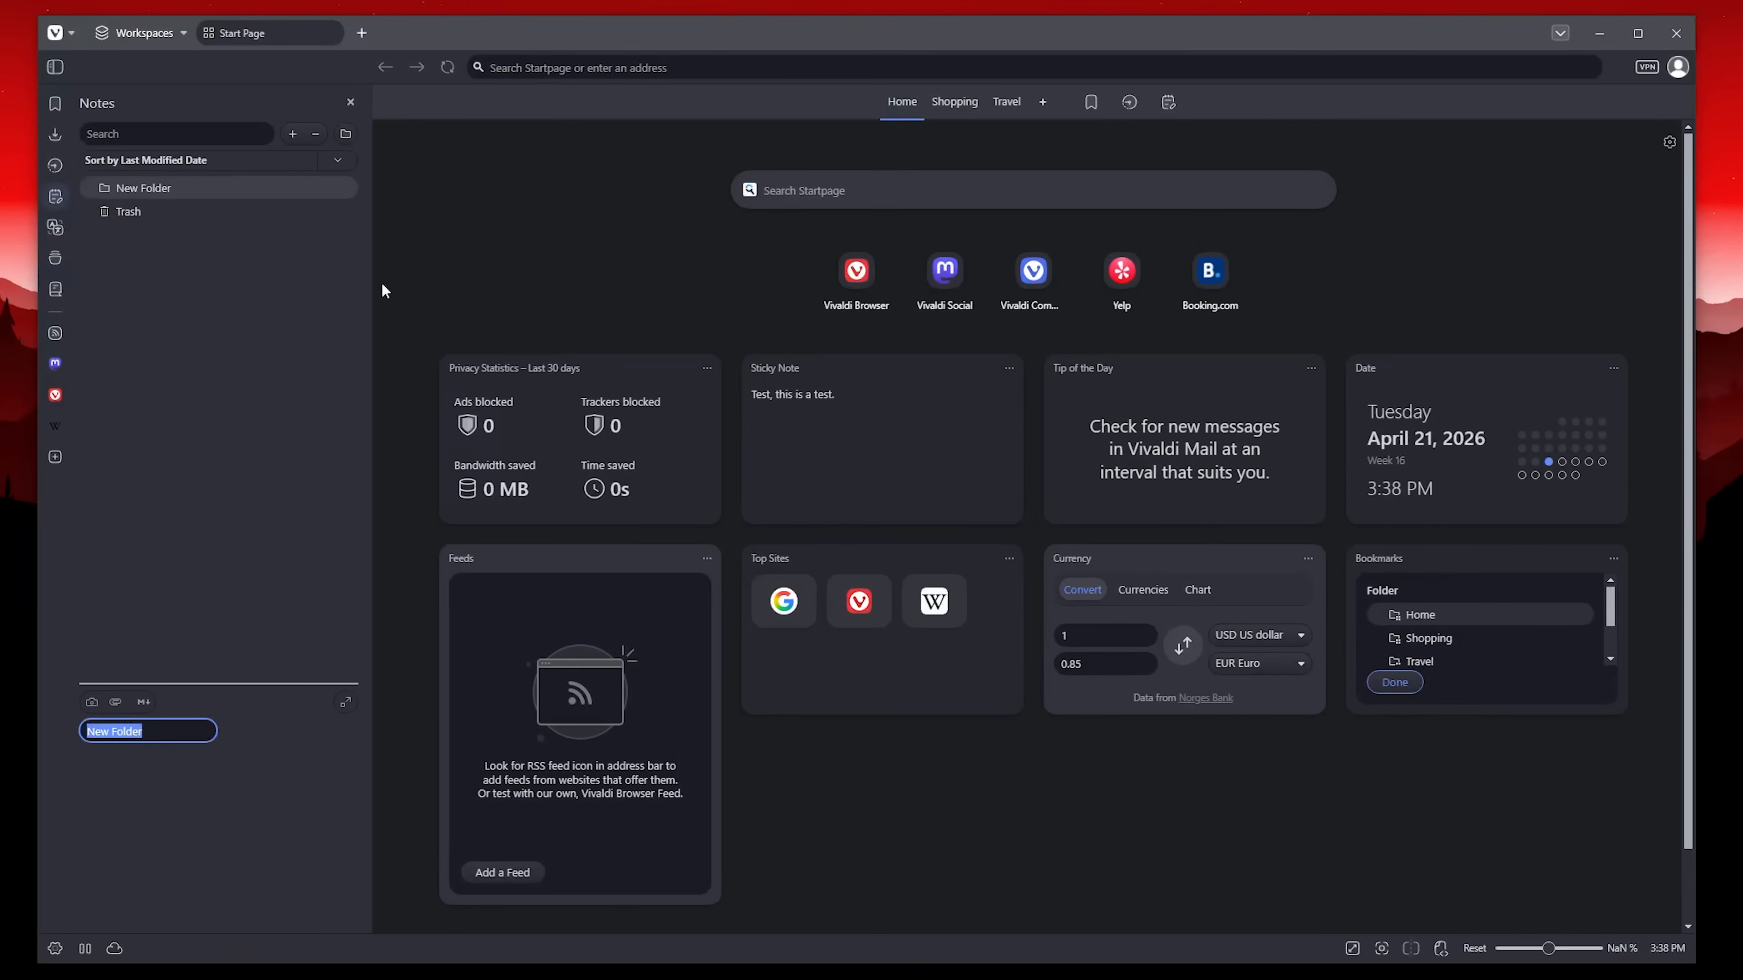
{"action": "left_click", "coordinate": [130, 385]}
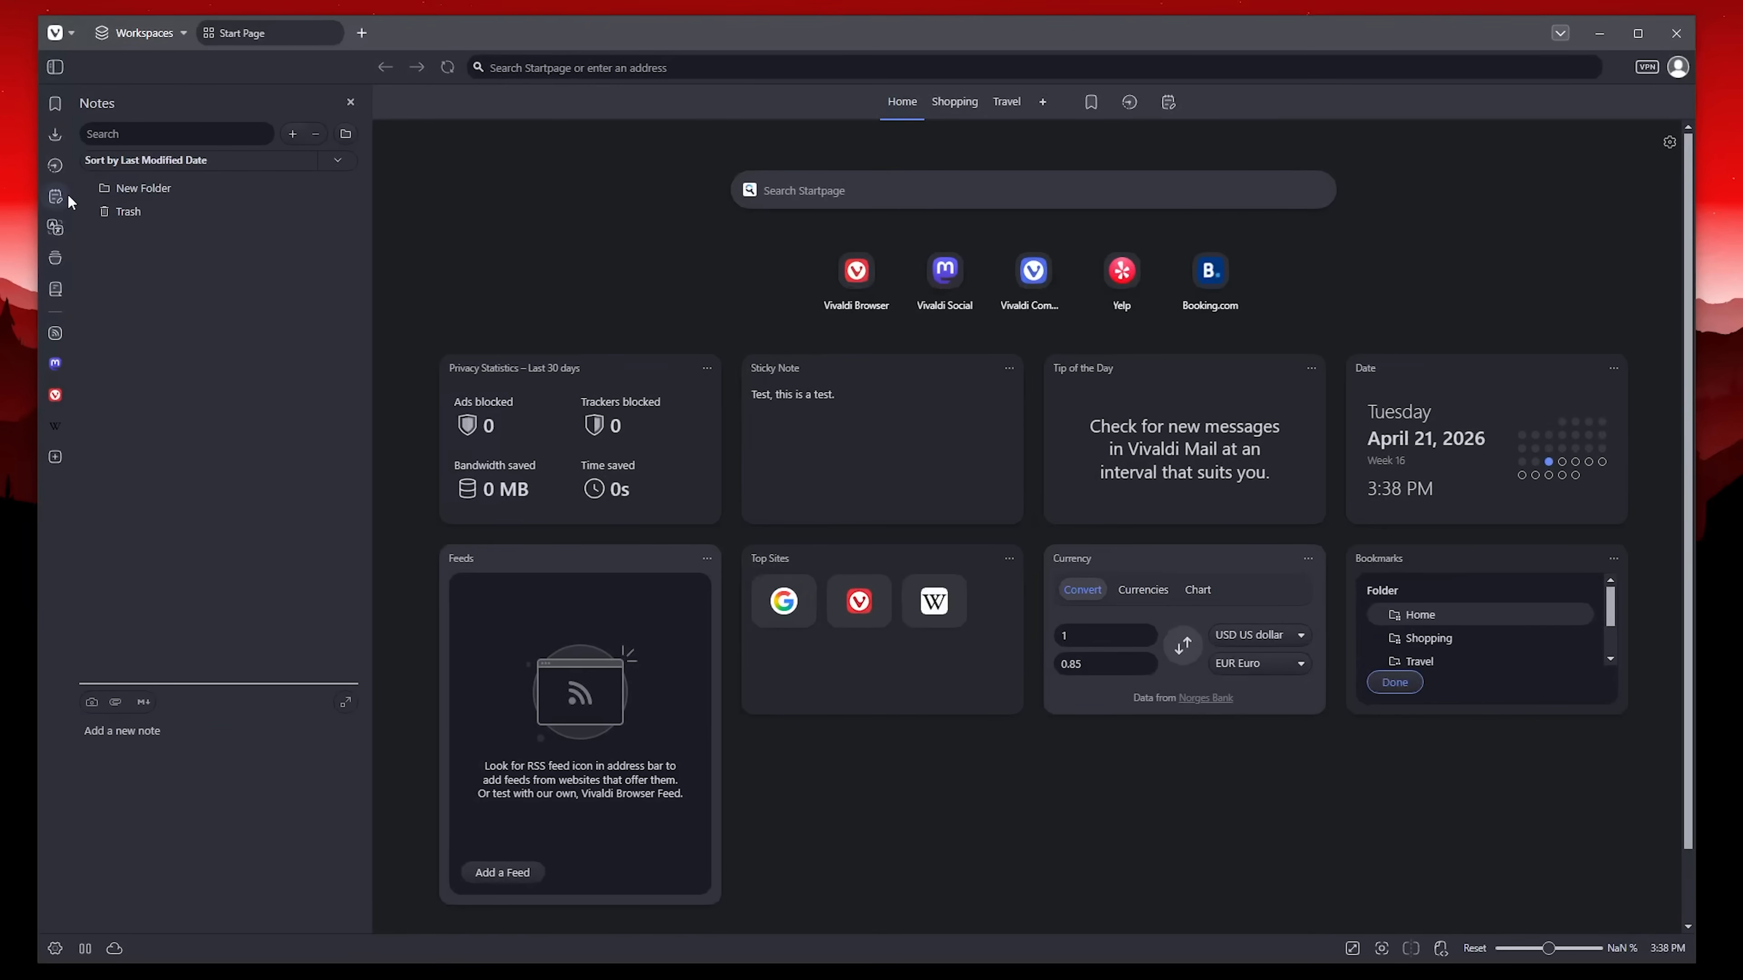
View the Translate, Windows and Tabs, and Reading List side panels.
{"action": "left_click", "coordinate": [54, 227]}
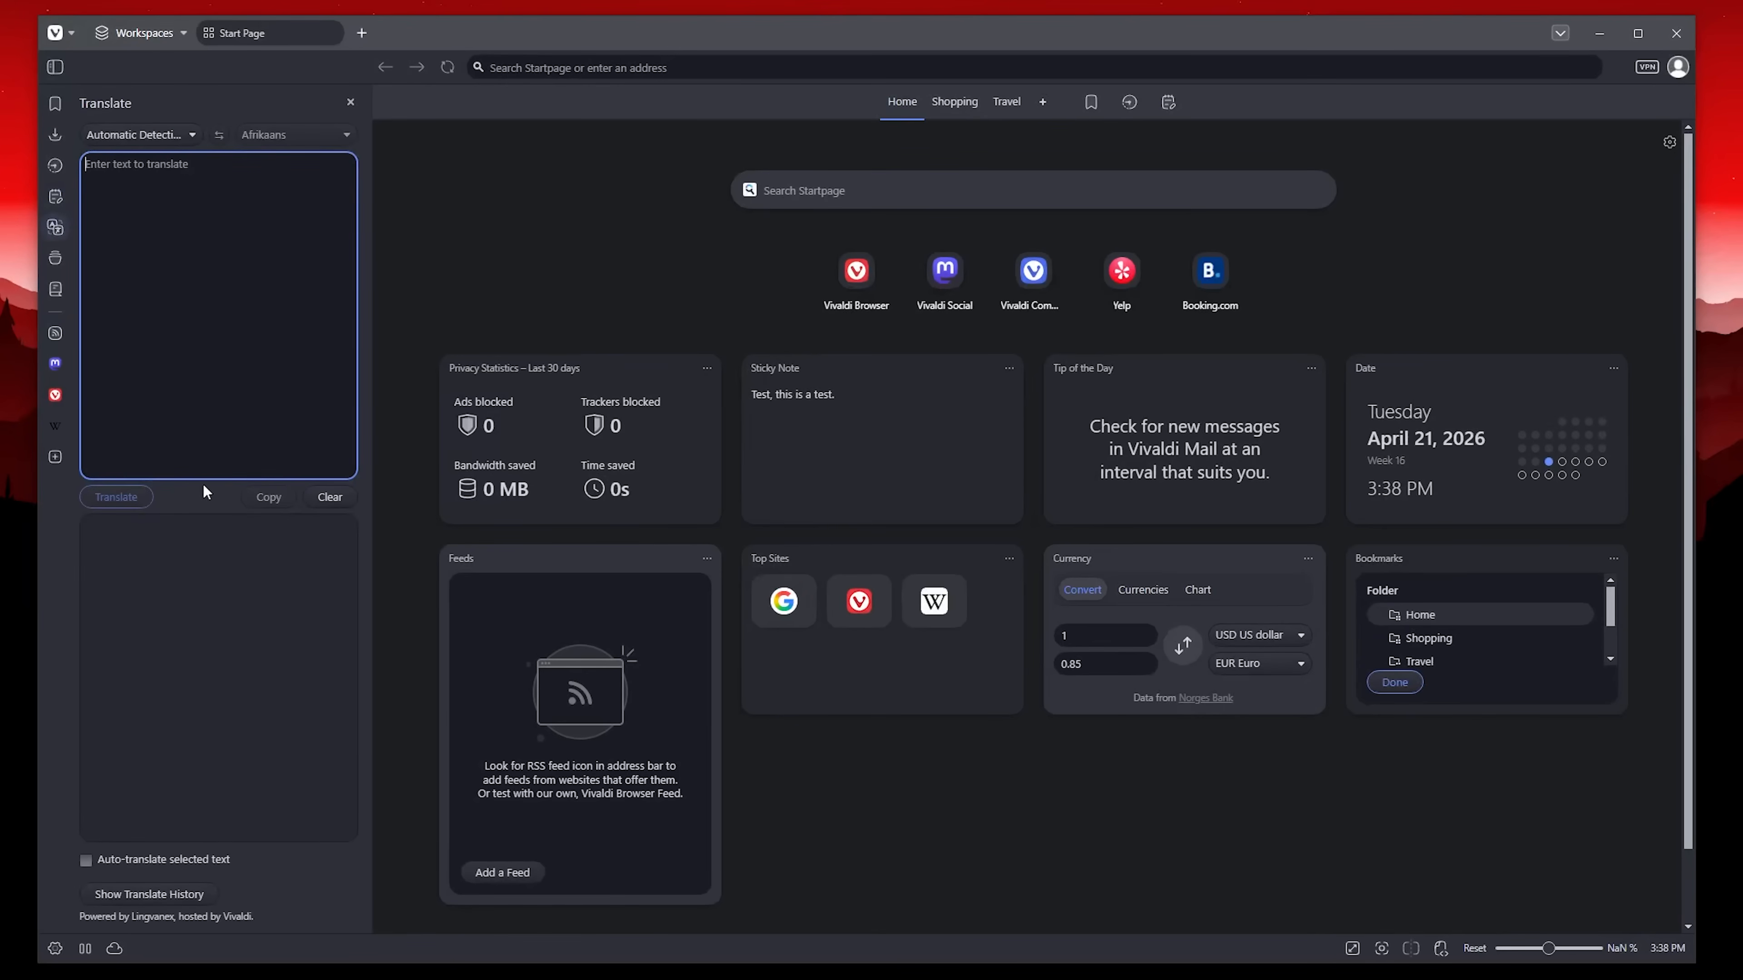
{"action": "left_click", "coordinate": [55, 288]}
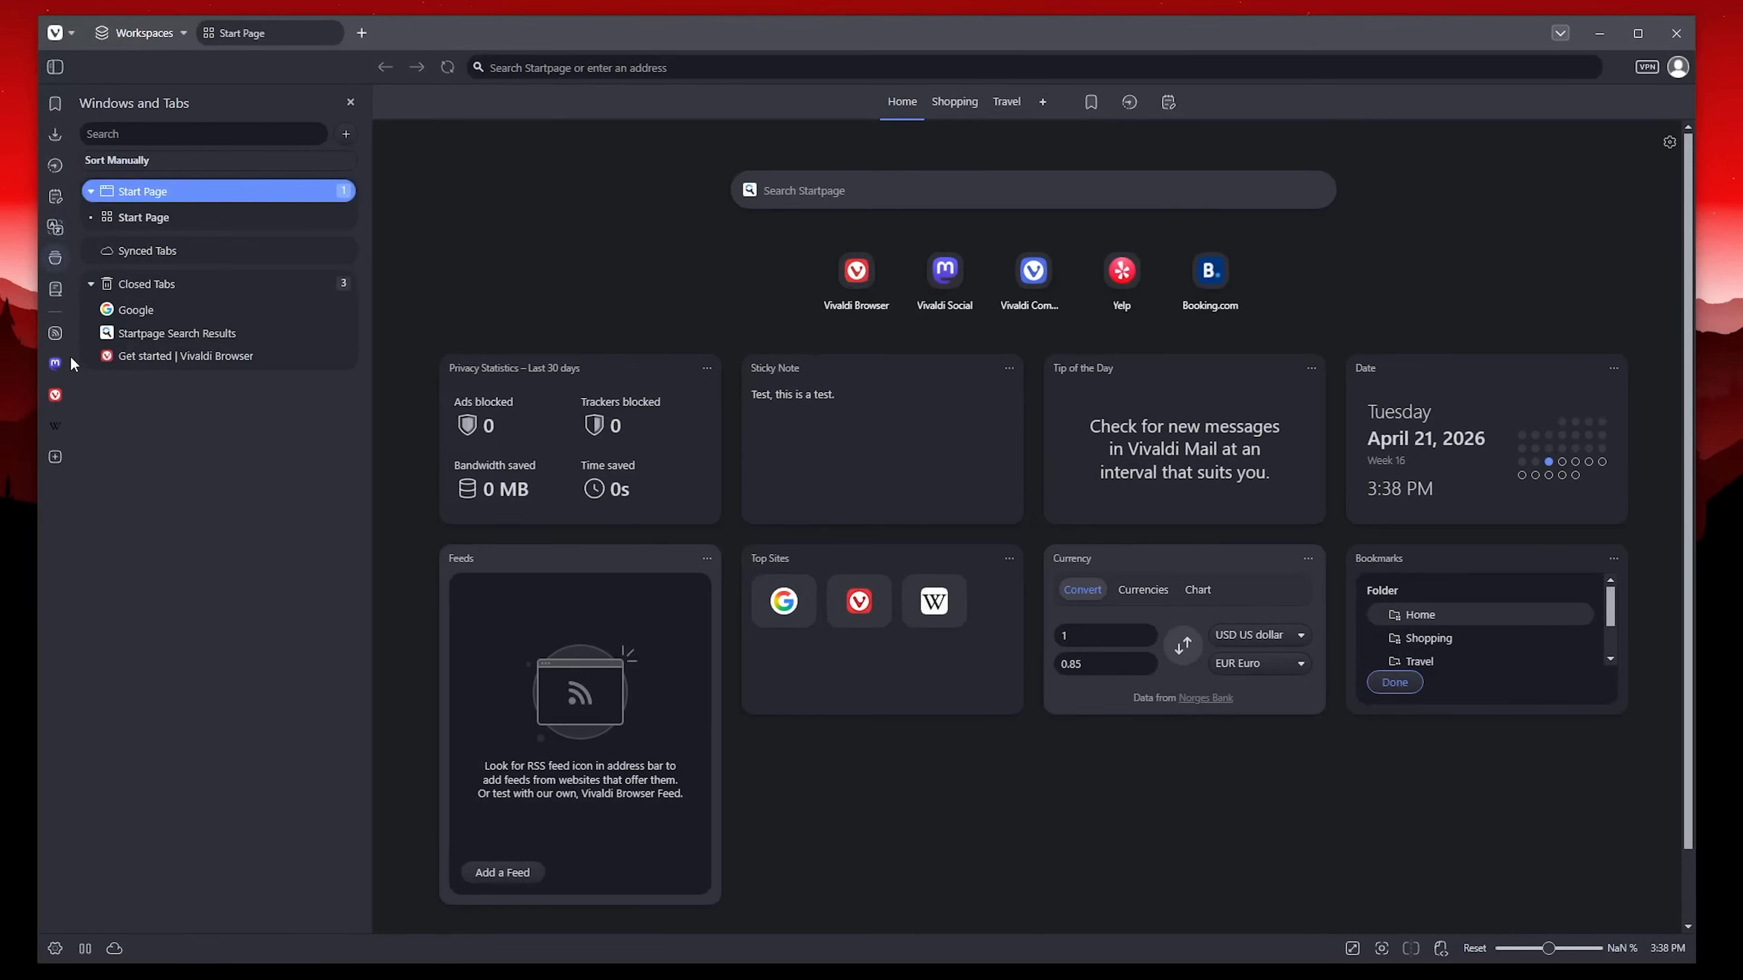
{"action": "left_click", "coordinate": [56, 288]}
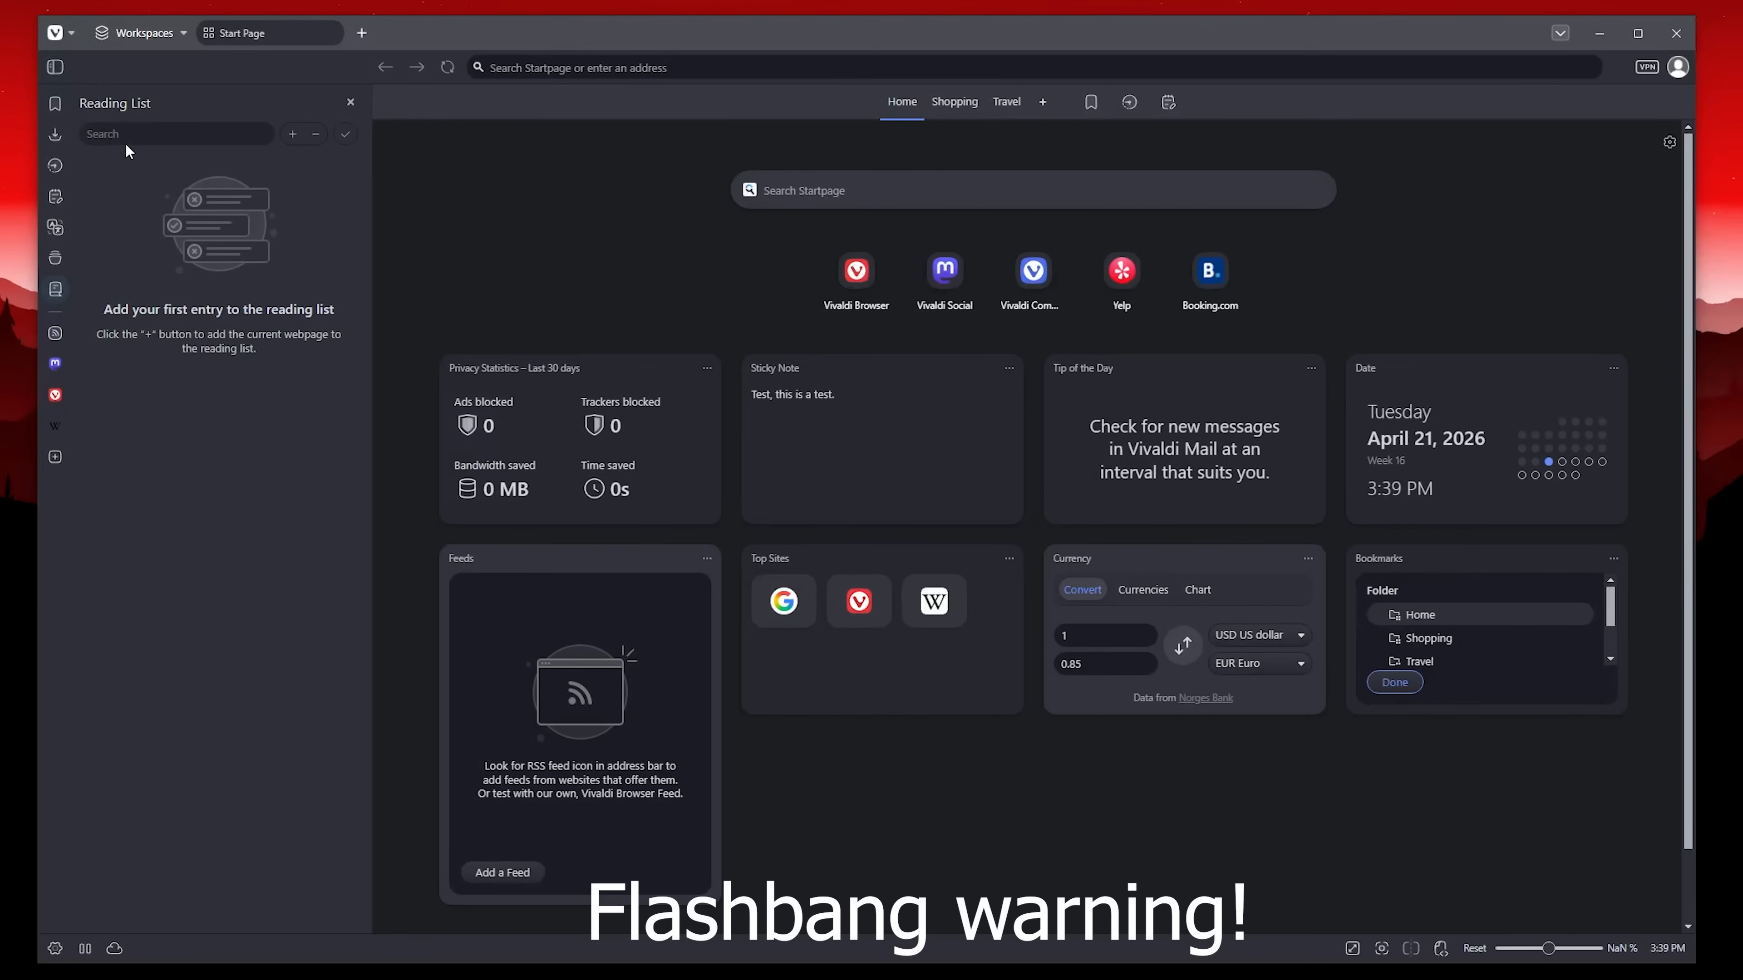
Search Wikipedia for "cars" and add the resulting Car article to the reading list.
{"action": "left_click", "coordinate": [697, 103]}
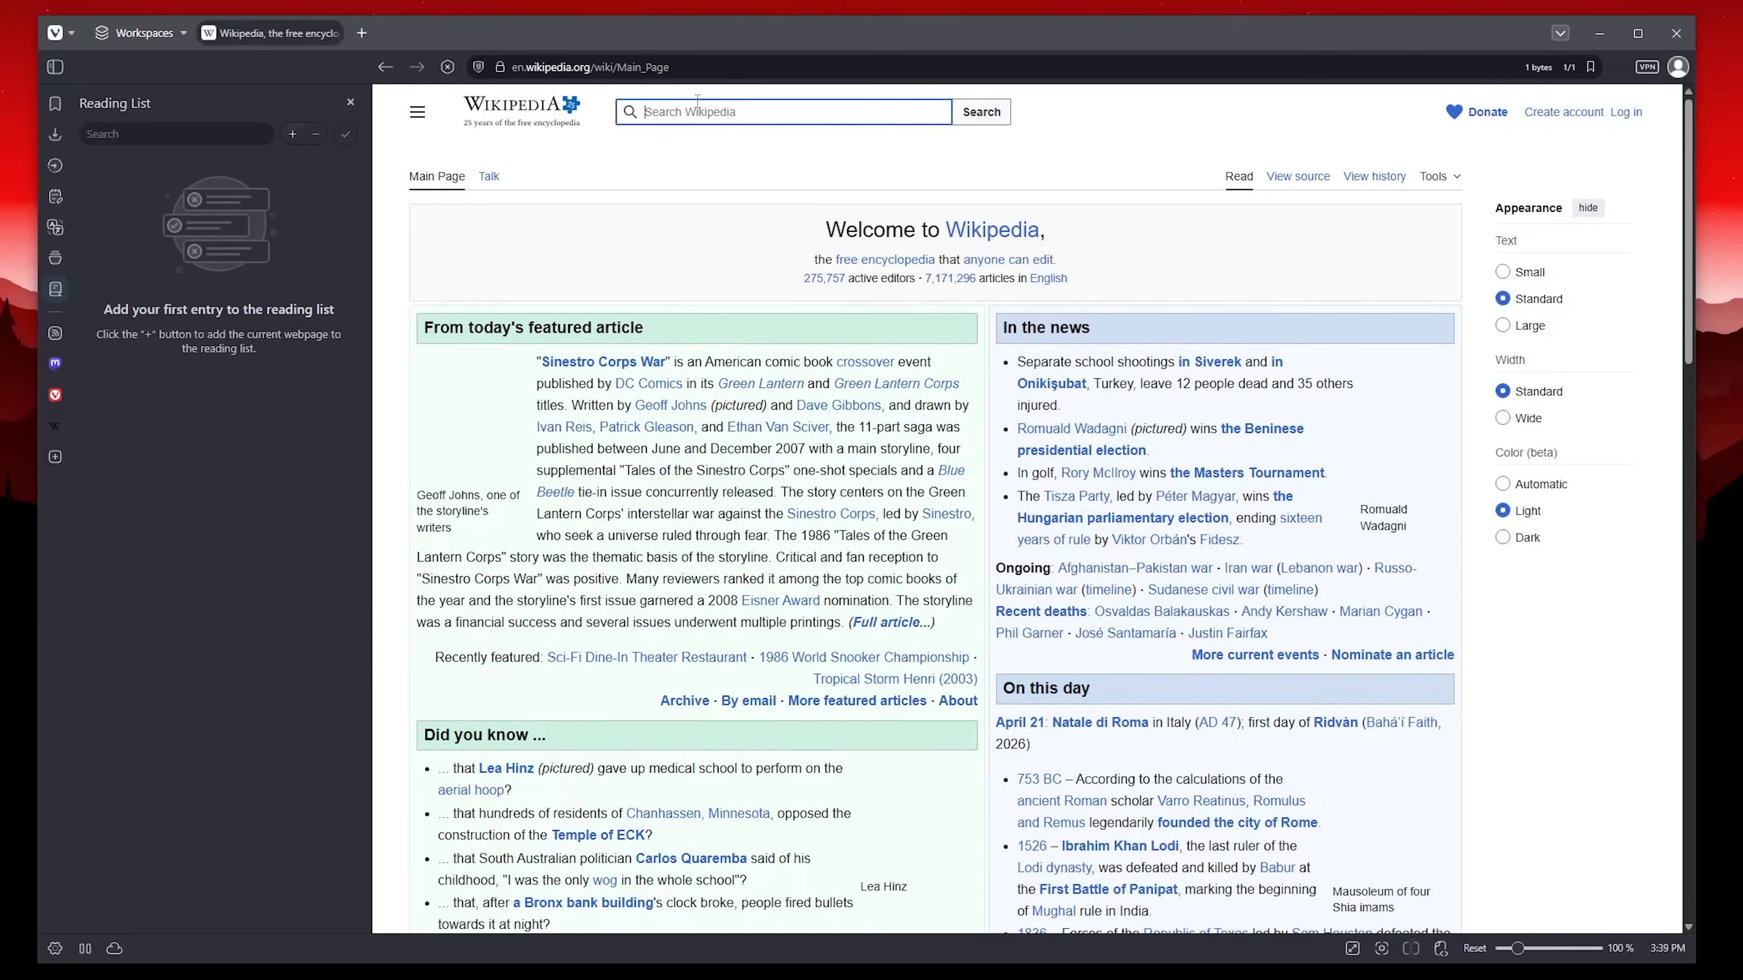
{"action": "type", "text": "cars"}
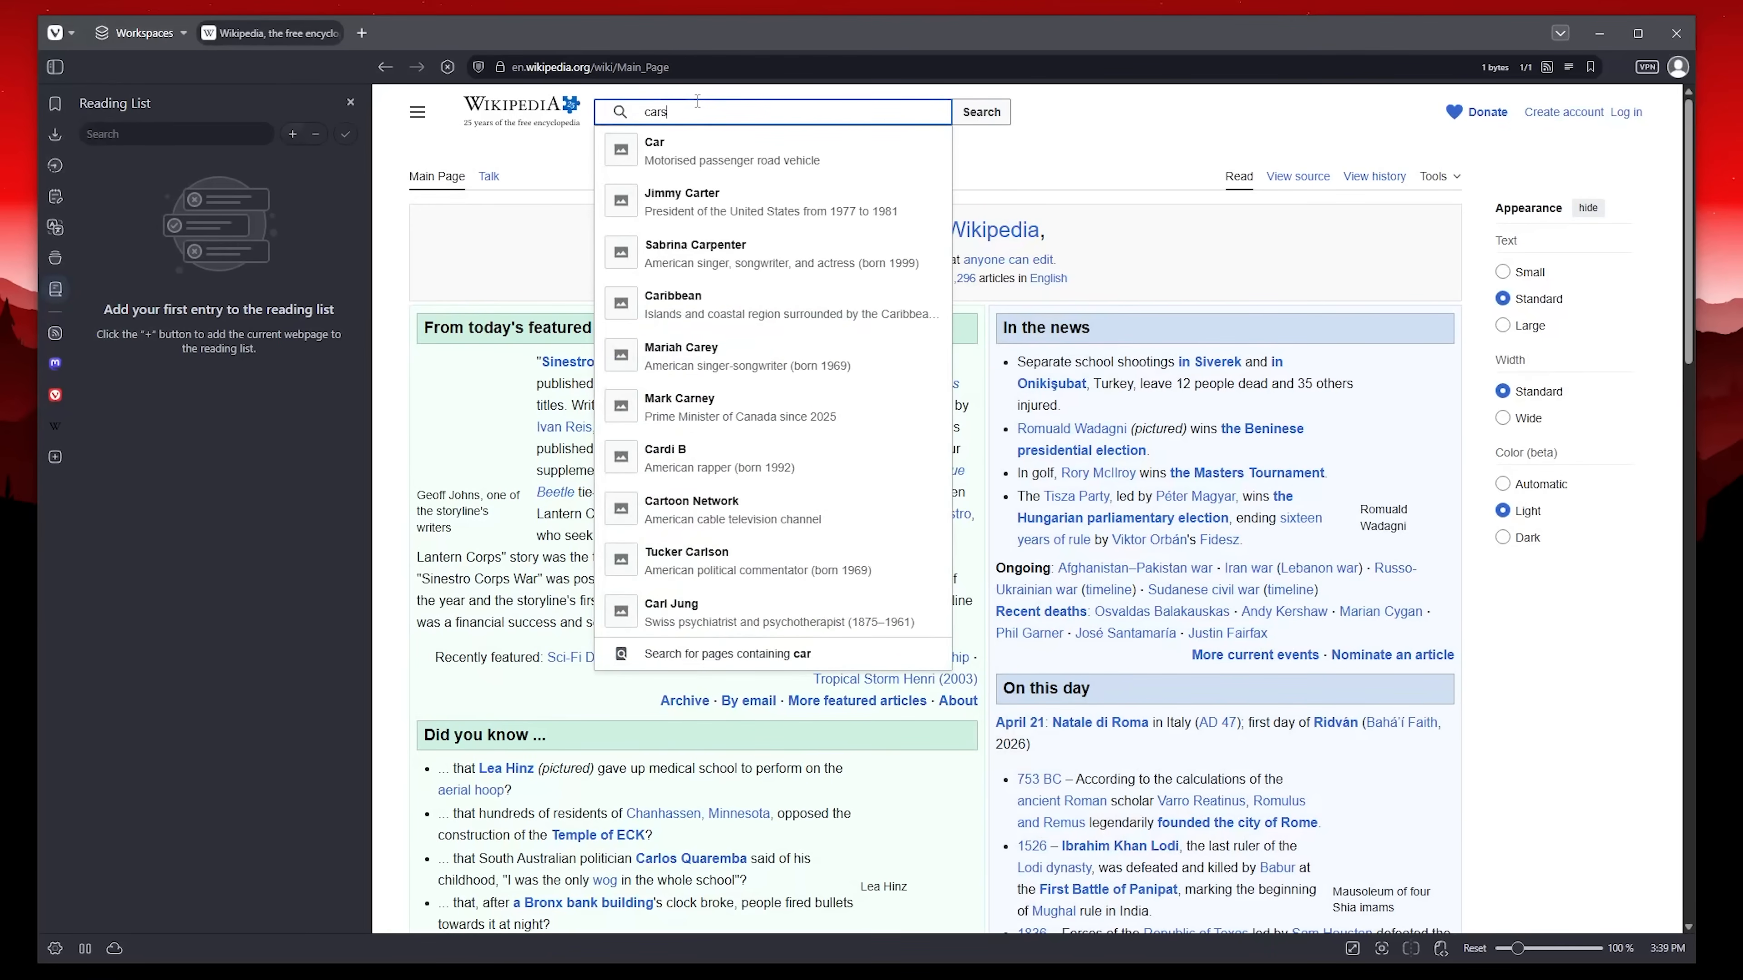
{"action": "key", "text": "Return"}
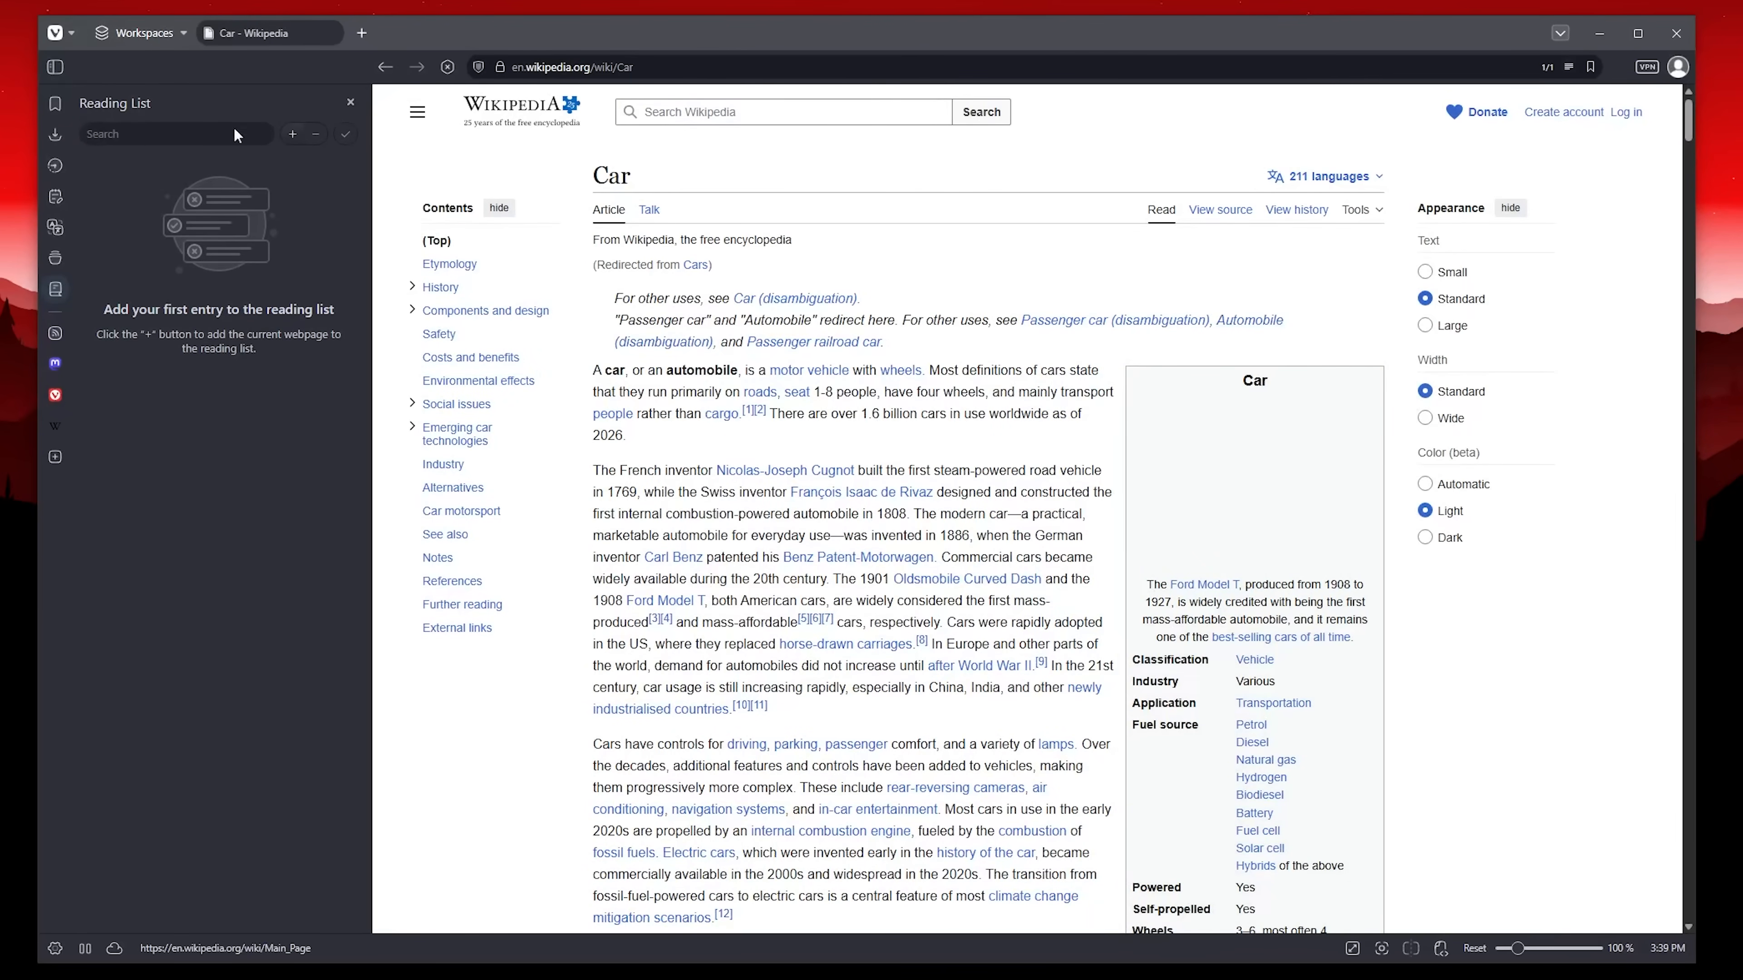
{"action": "left_click", "coordinate": [292, 133]}
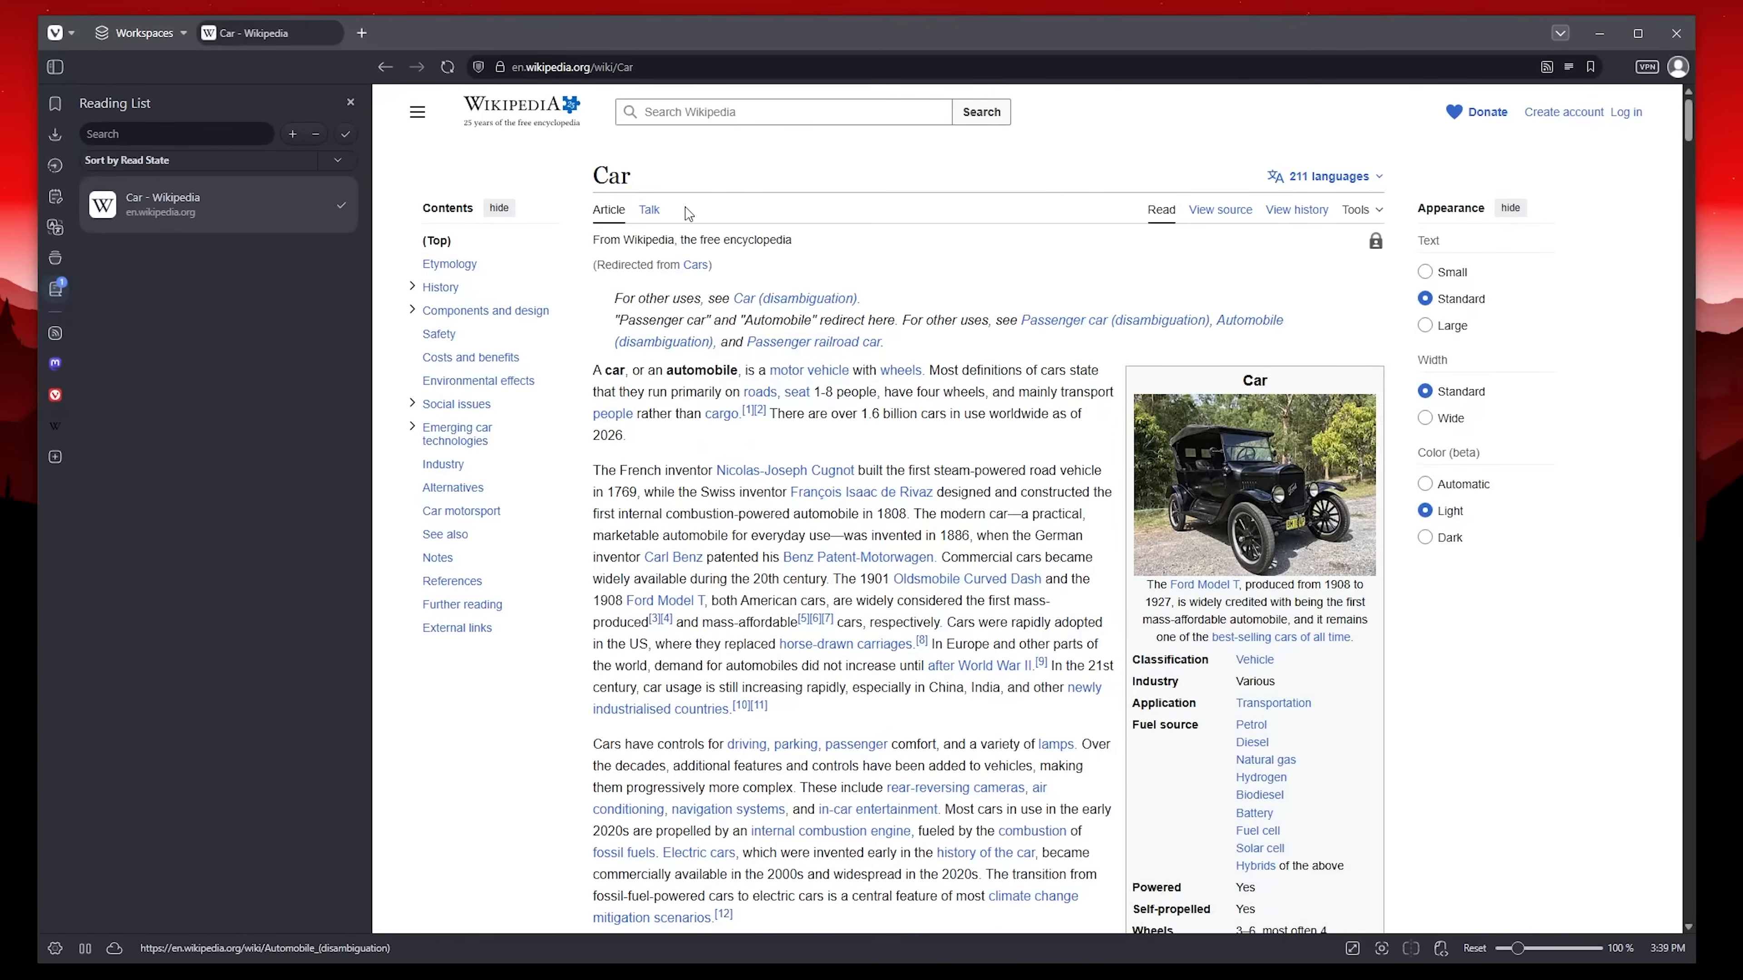
{"action": "scroll", "coordinate": [920, 429], "scroll_direction": "down", "scroll_amount": 6}
{"action": "scroll", "coordinate": [920, 429], "scroll_direction": "up", "scroll_amount": 6}
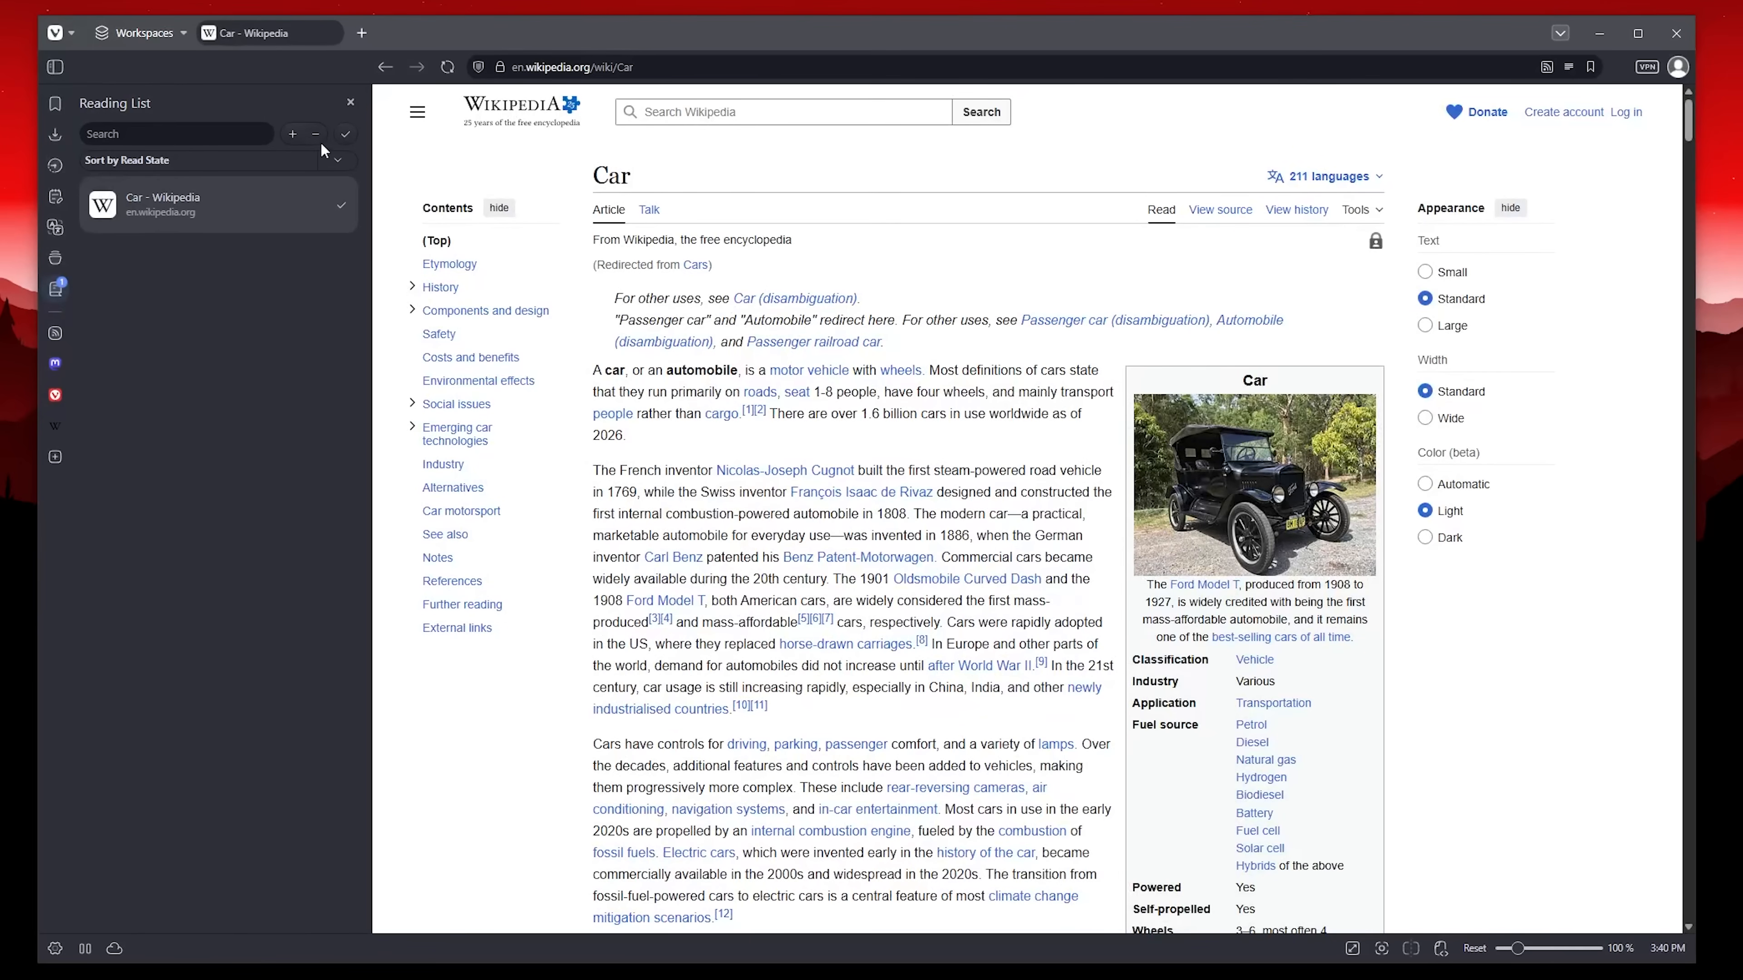
{"action": "left_click", "coordinate": [294, 134]}
{"action": "left_click", "coordinate": [299, 217]}
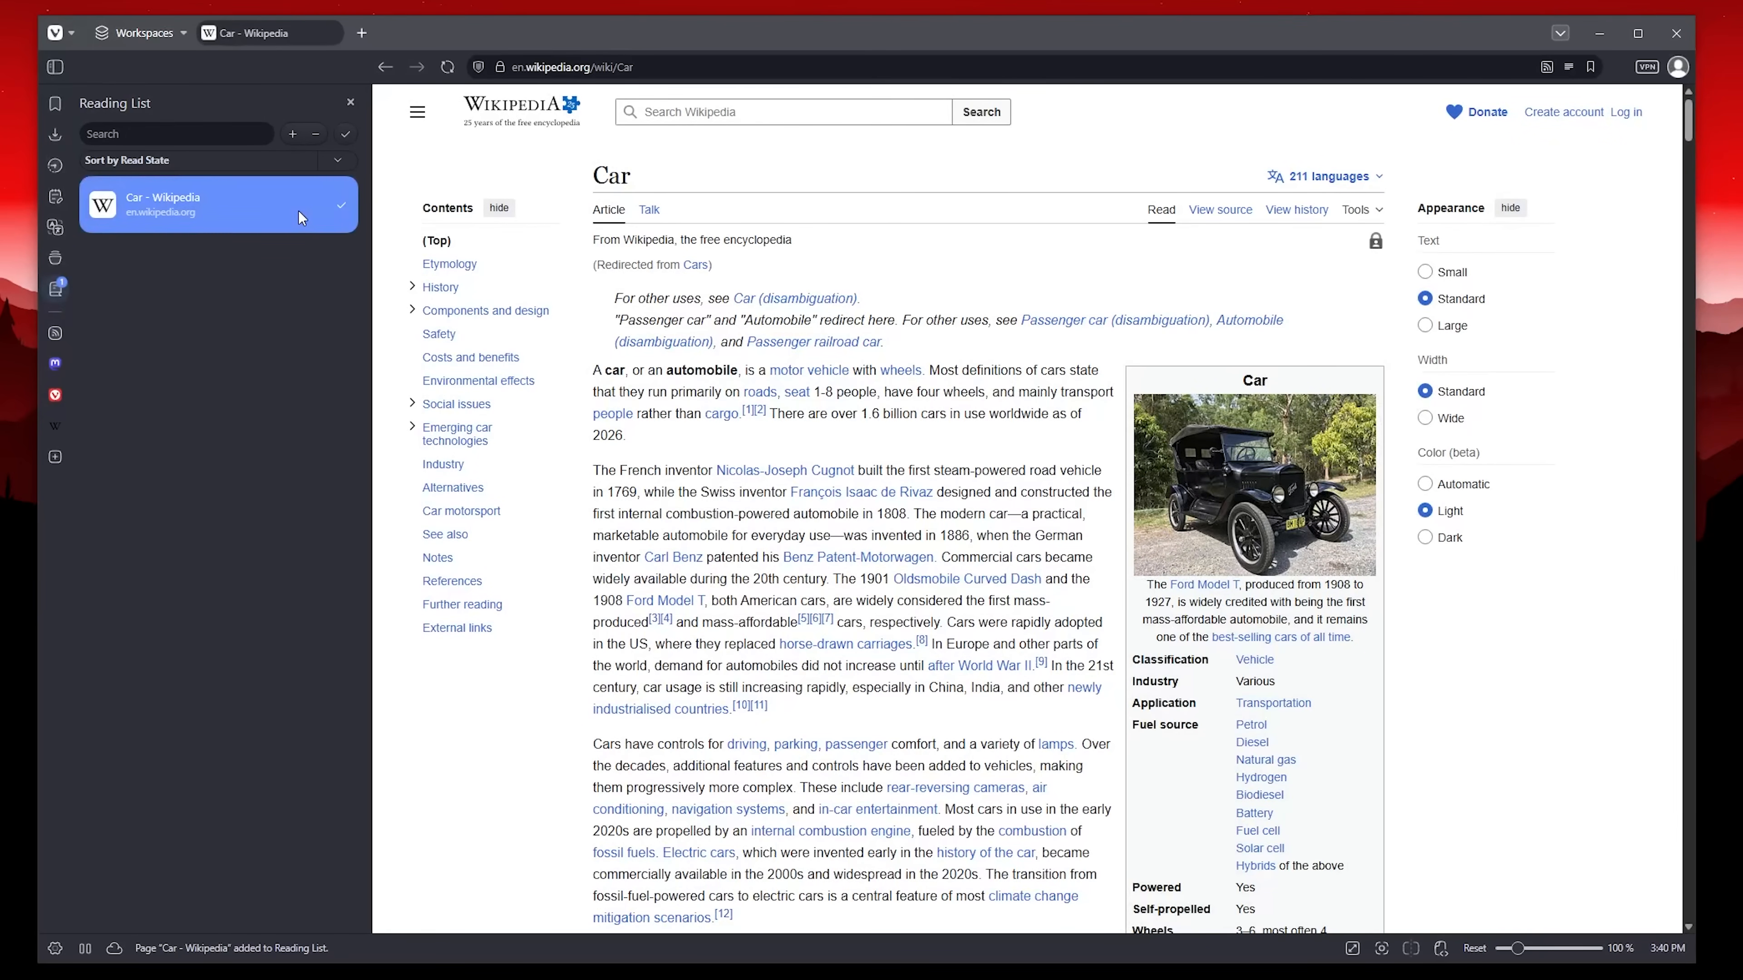
Close the Car article's tab and reopen the article from the reading list.
{"action": "middle_click", "coordinate": [291, 33]}
{"action": "left_click", "coordinate": [273, 217]}
{"action": "left_click", "coordinate": [276, 214]}
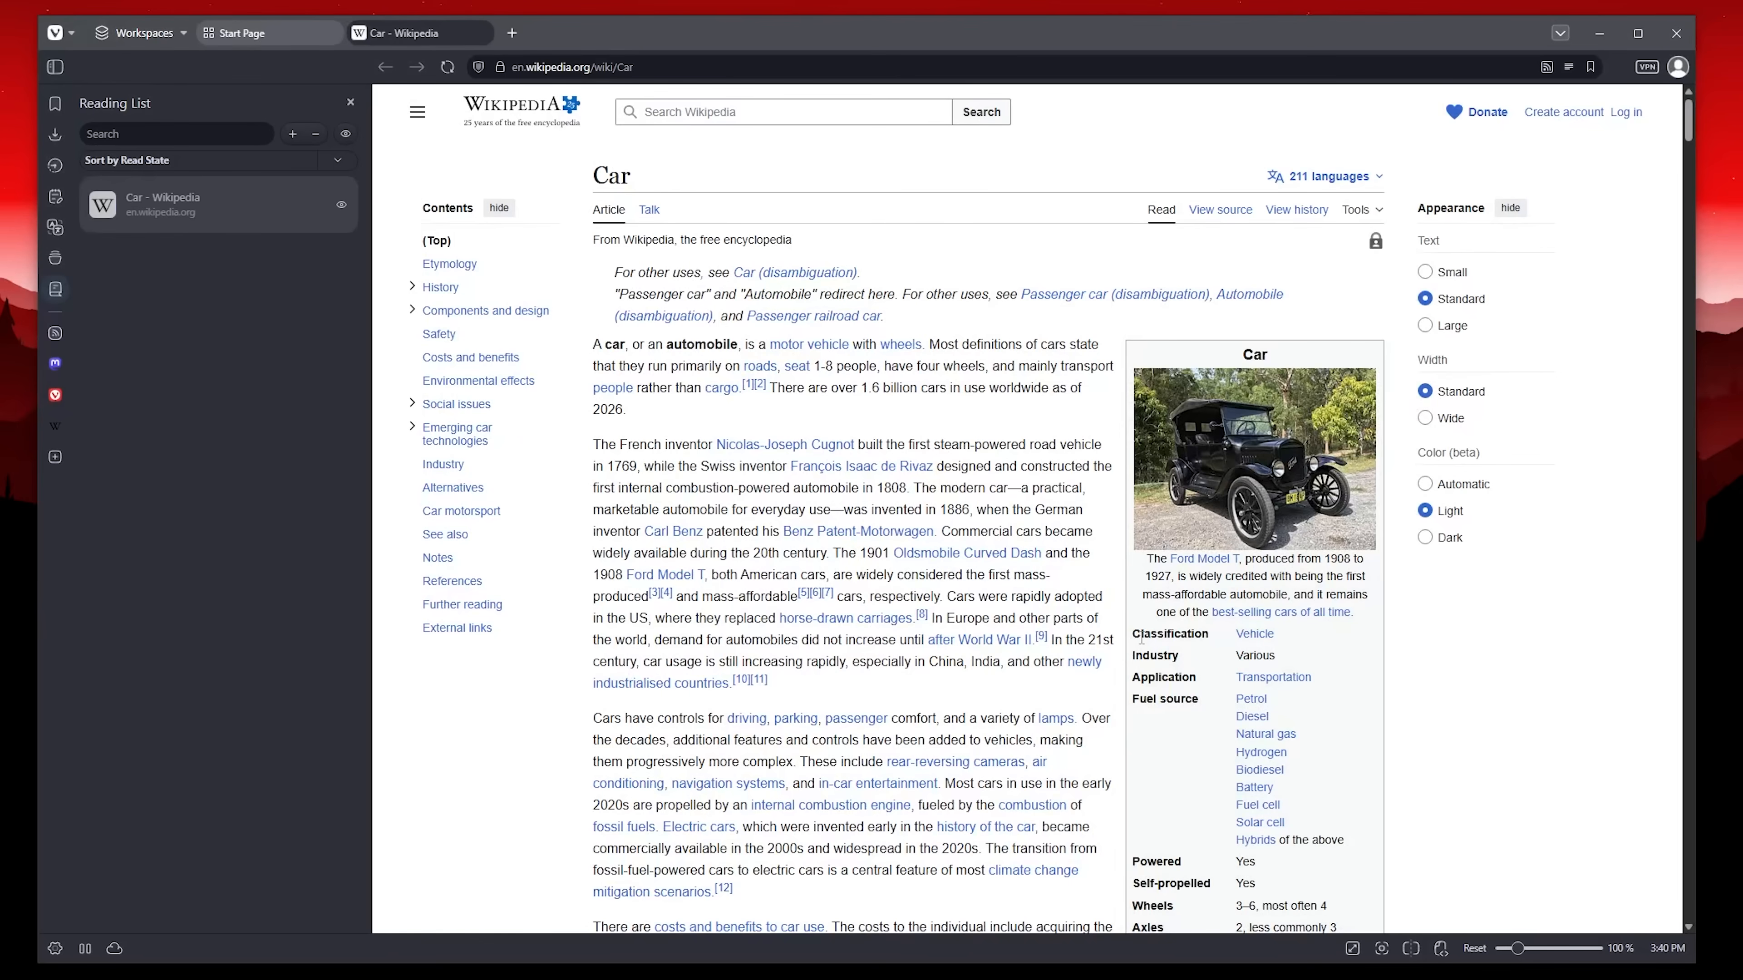
View the Feeds panel, switch to the Vivaldi Social web panel, and close the Car article's tab.
{"action": "left_click", "coordinate": [57, 335]}
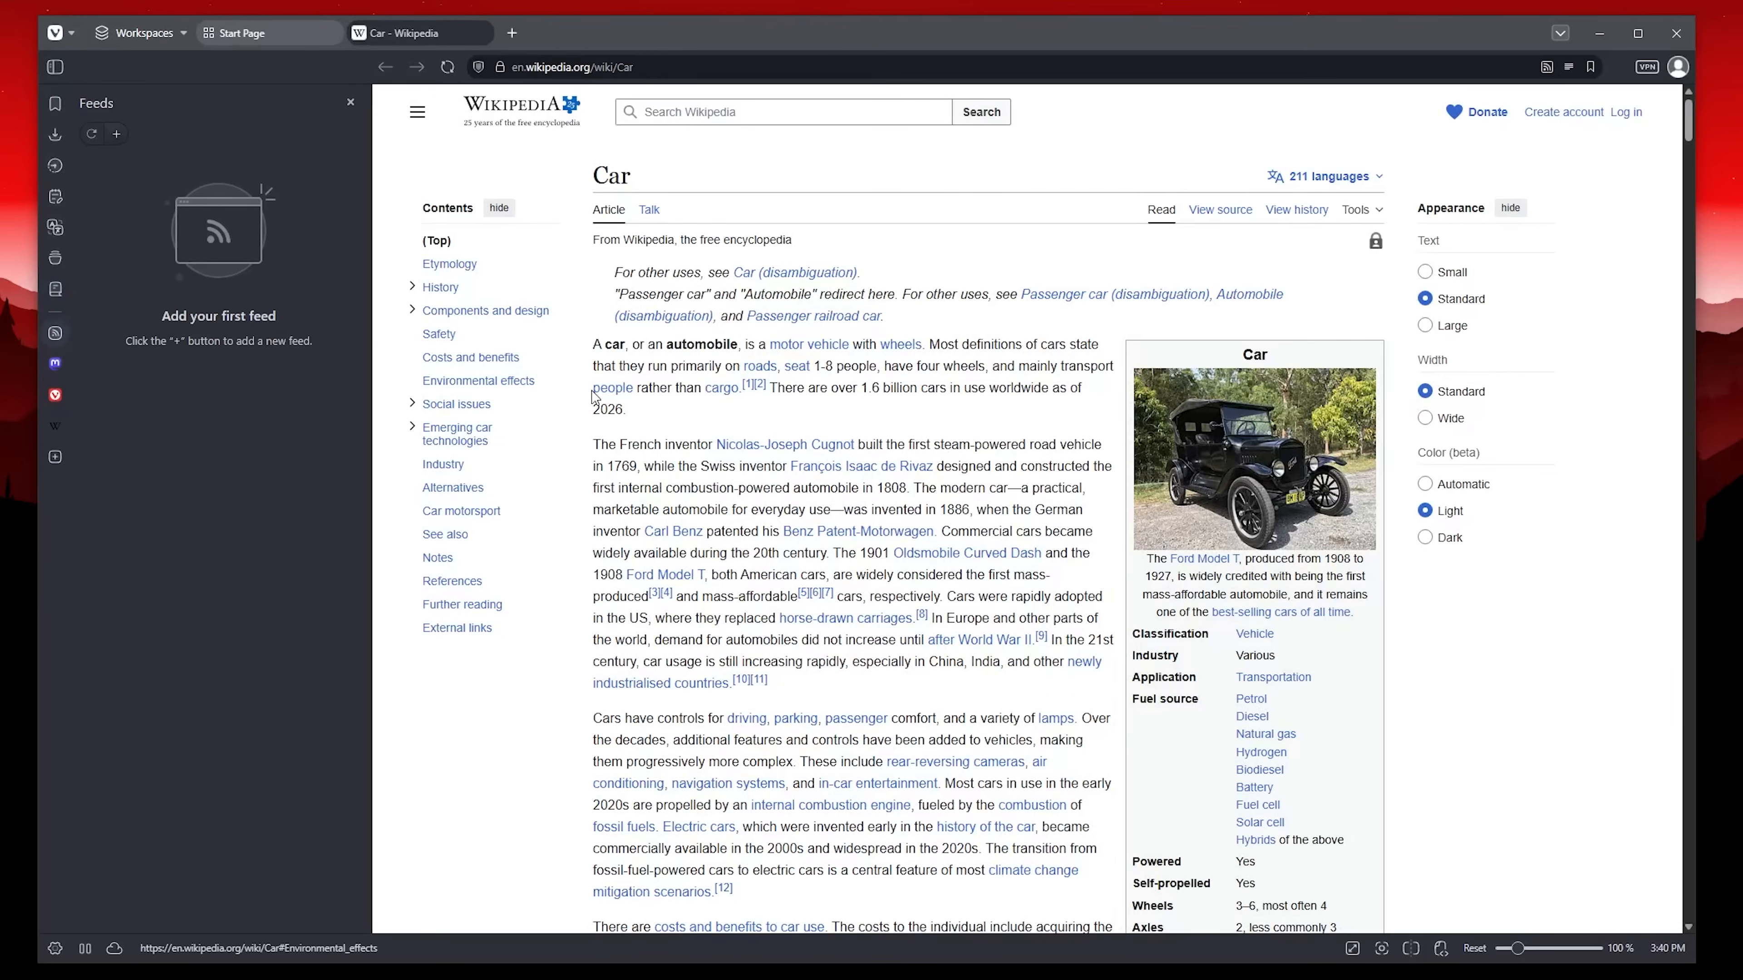
{"action": "left_click", "coordinate": [57, 367]}
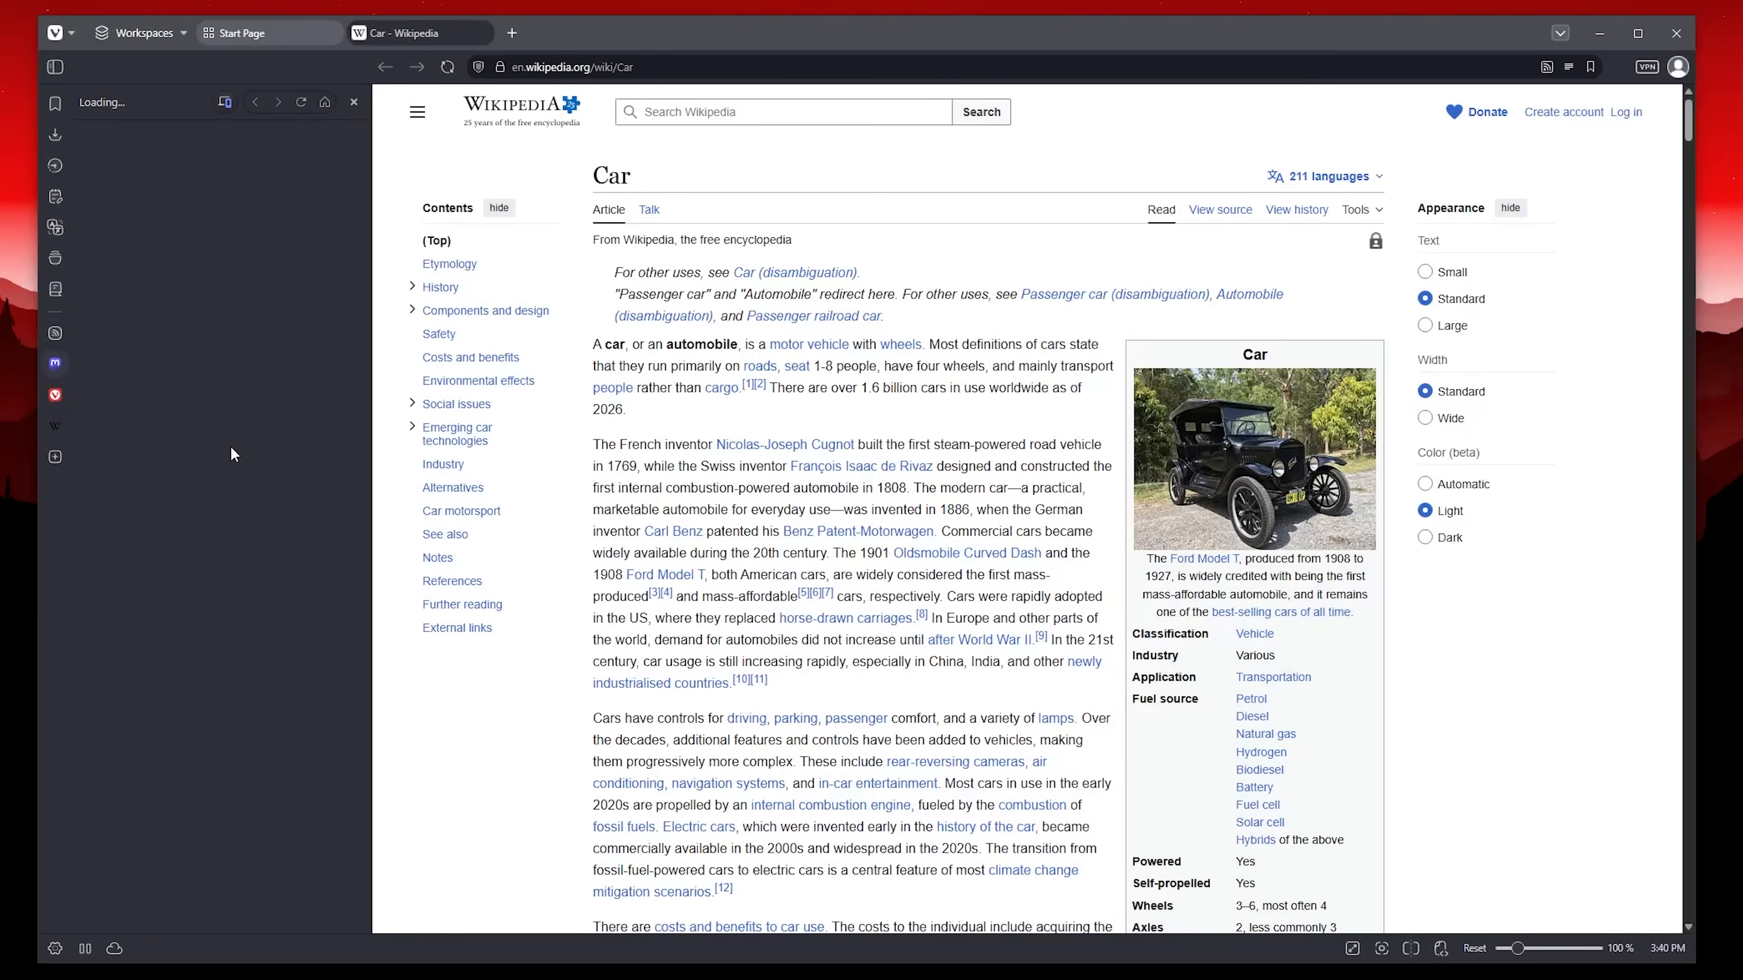
{"action": "middle_click", "coordinate": [425, 35]}
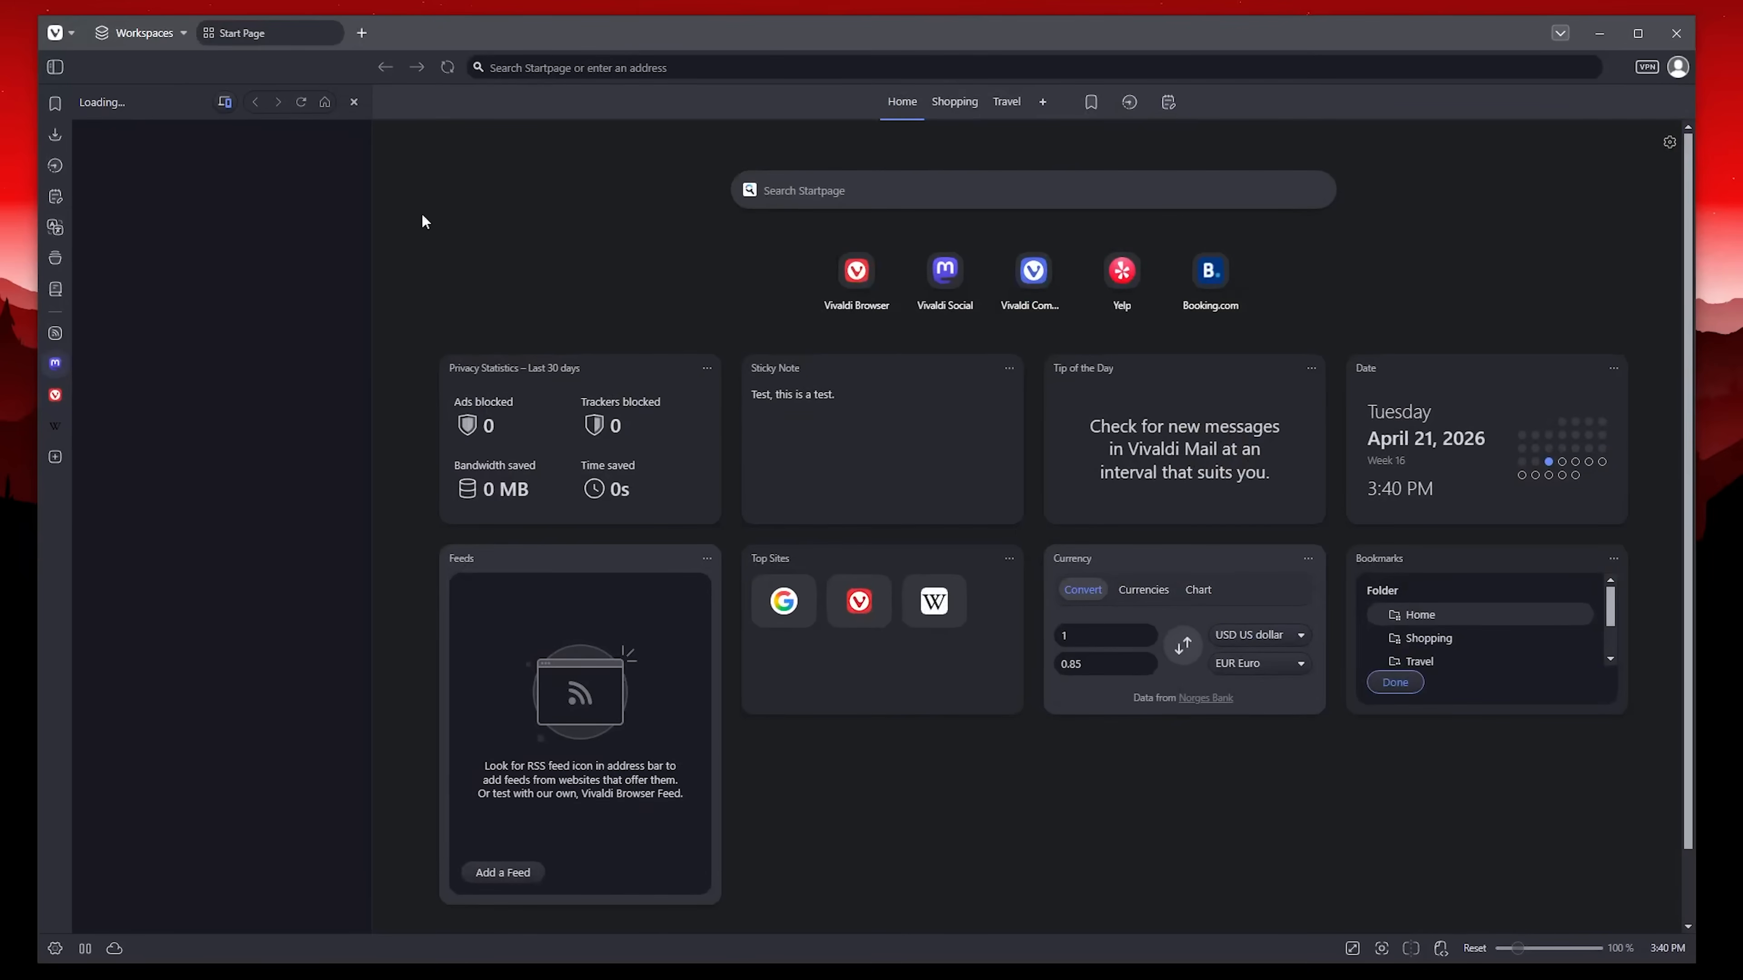
Browse the trending posts in the Vivaldi Social web panel.
{"action": "scroll", "coordinate": [302, 602], "scroll_direction": "up", "scroll_amount": 4}
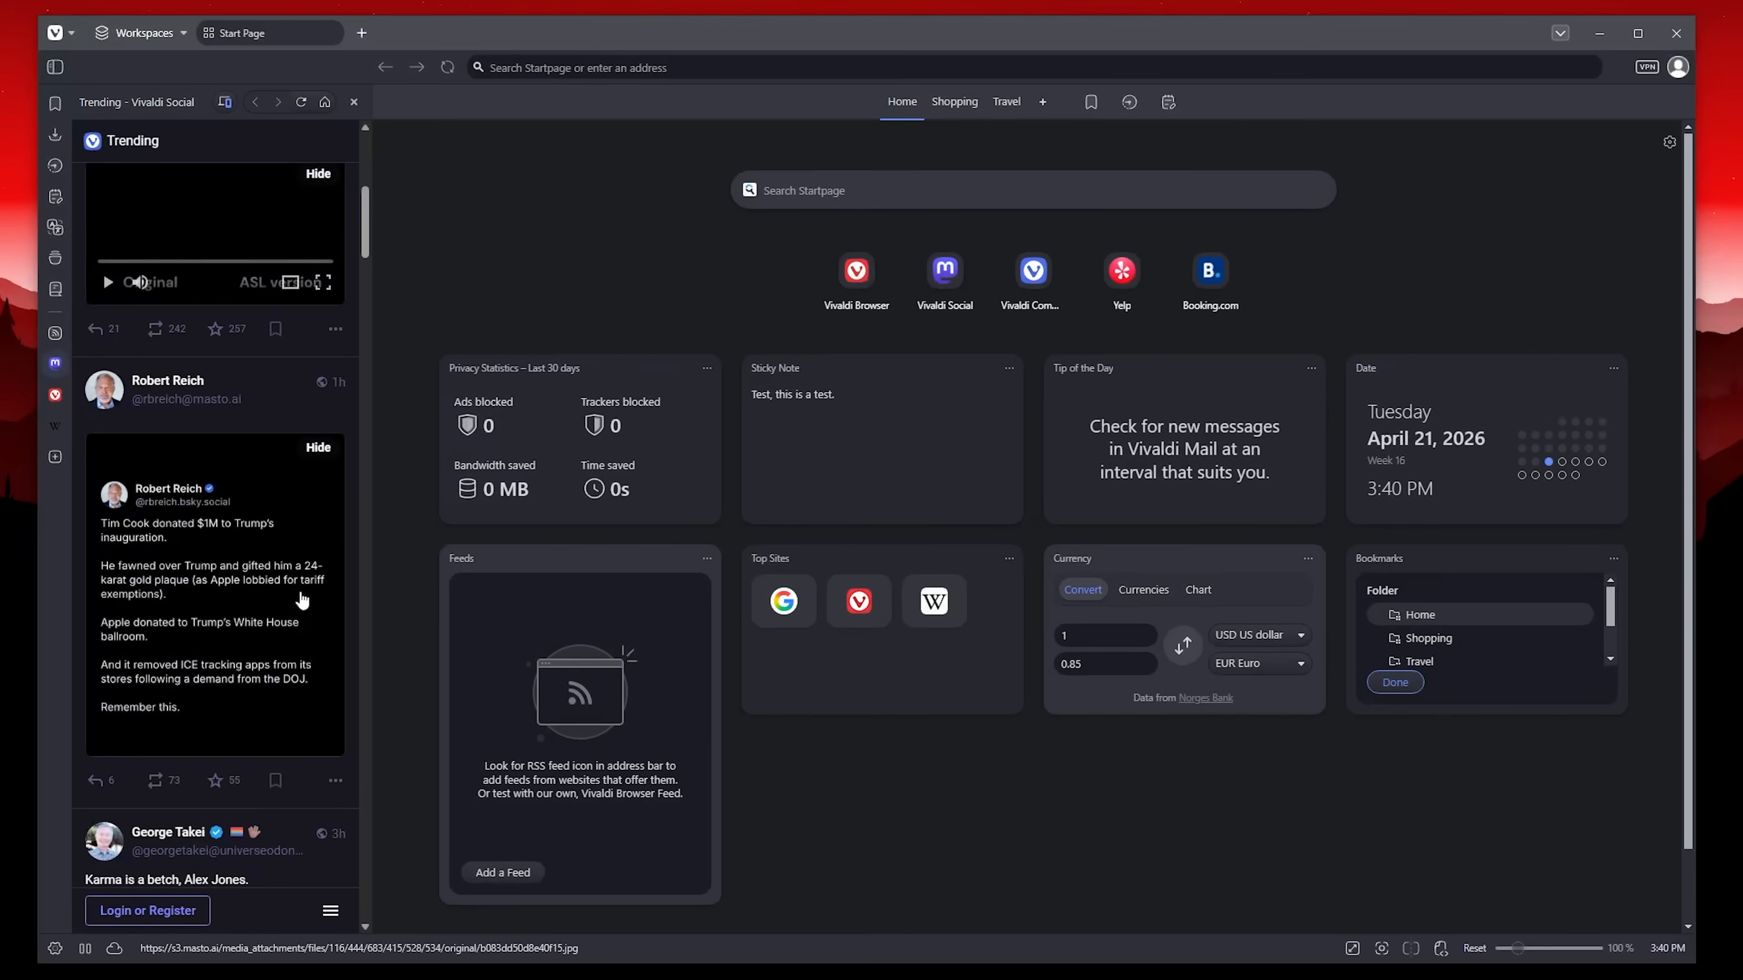
{"action": "scroll", "coordinate": [302, 602], "scroll_direction": "up", "scroll_amount": 7}
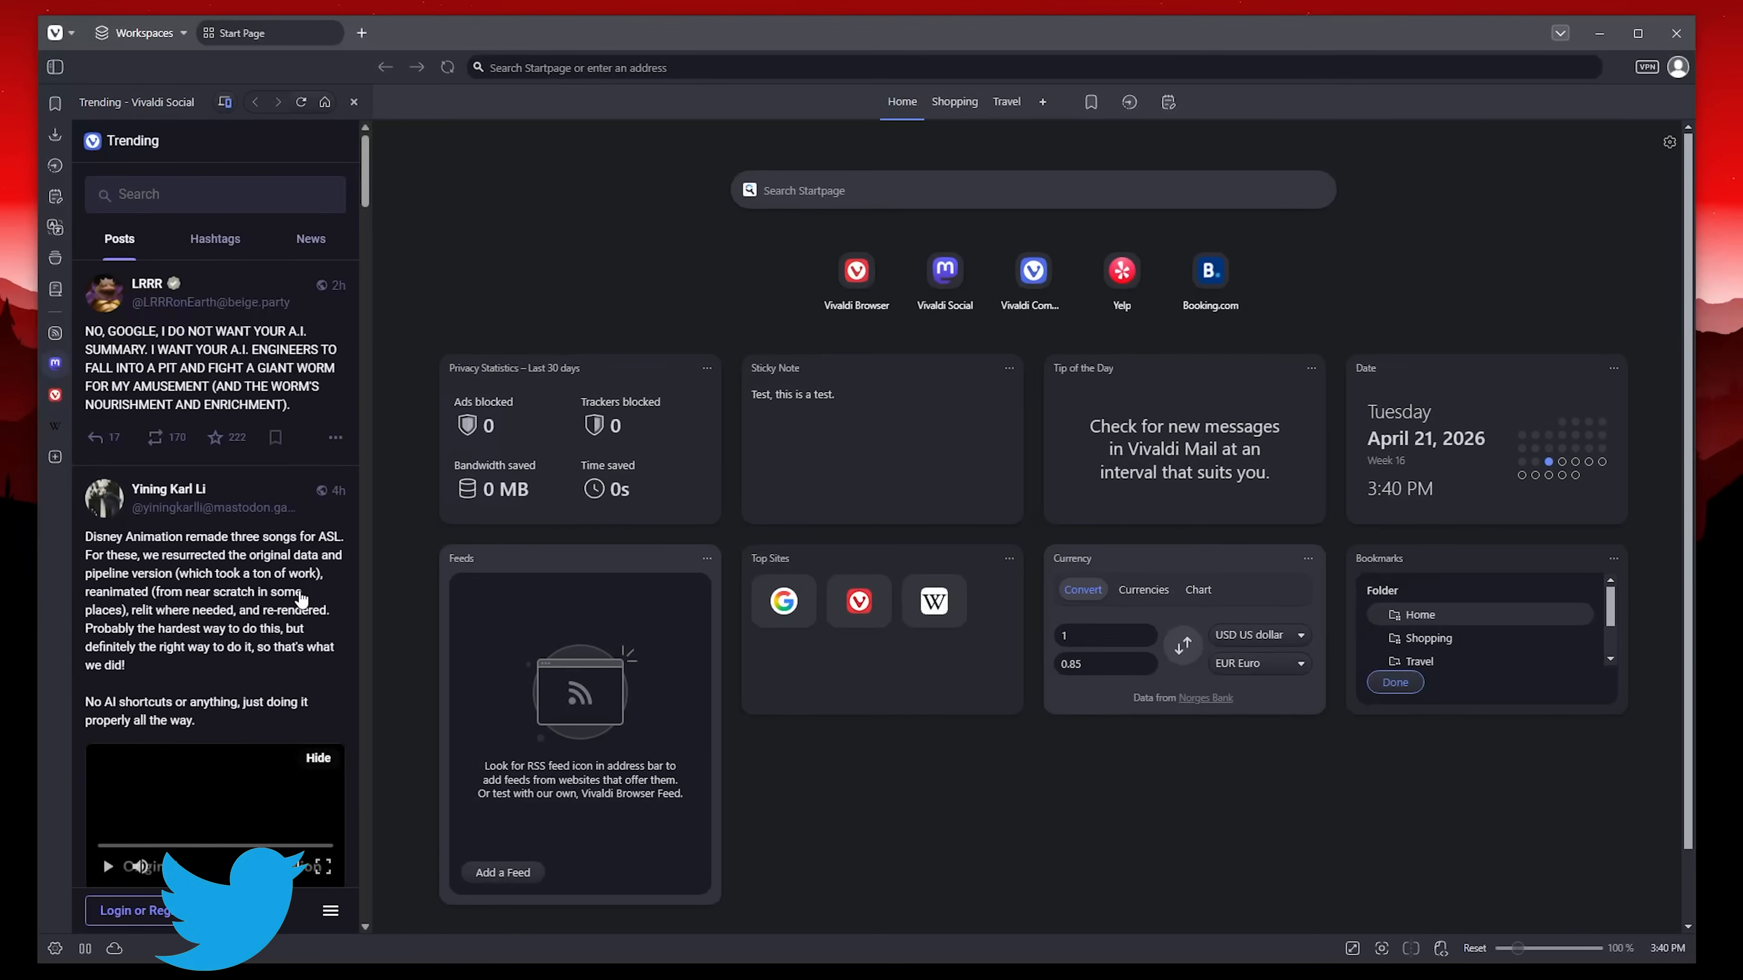
{"action": "scroll", "coordinate": [302, 601], "scroll_direction": "down", "scroll_amount": 10}
{"action": "scroll", "coordinate": [270, 435], "scroll_direction": "up", "scroll_amount": 10}
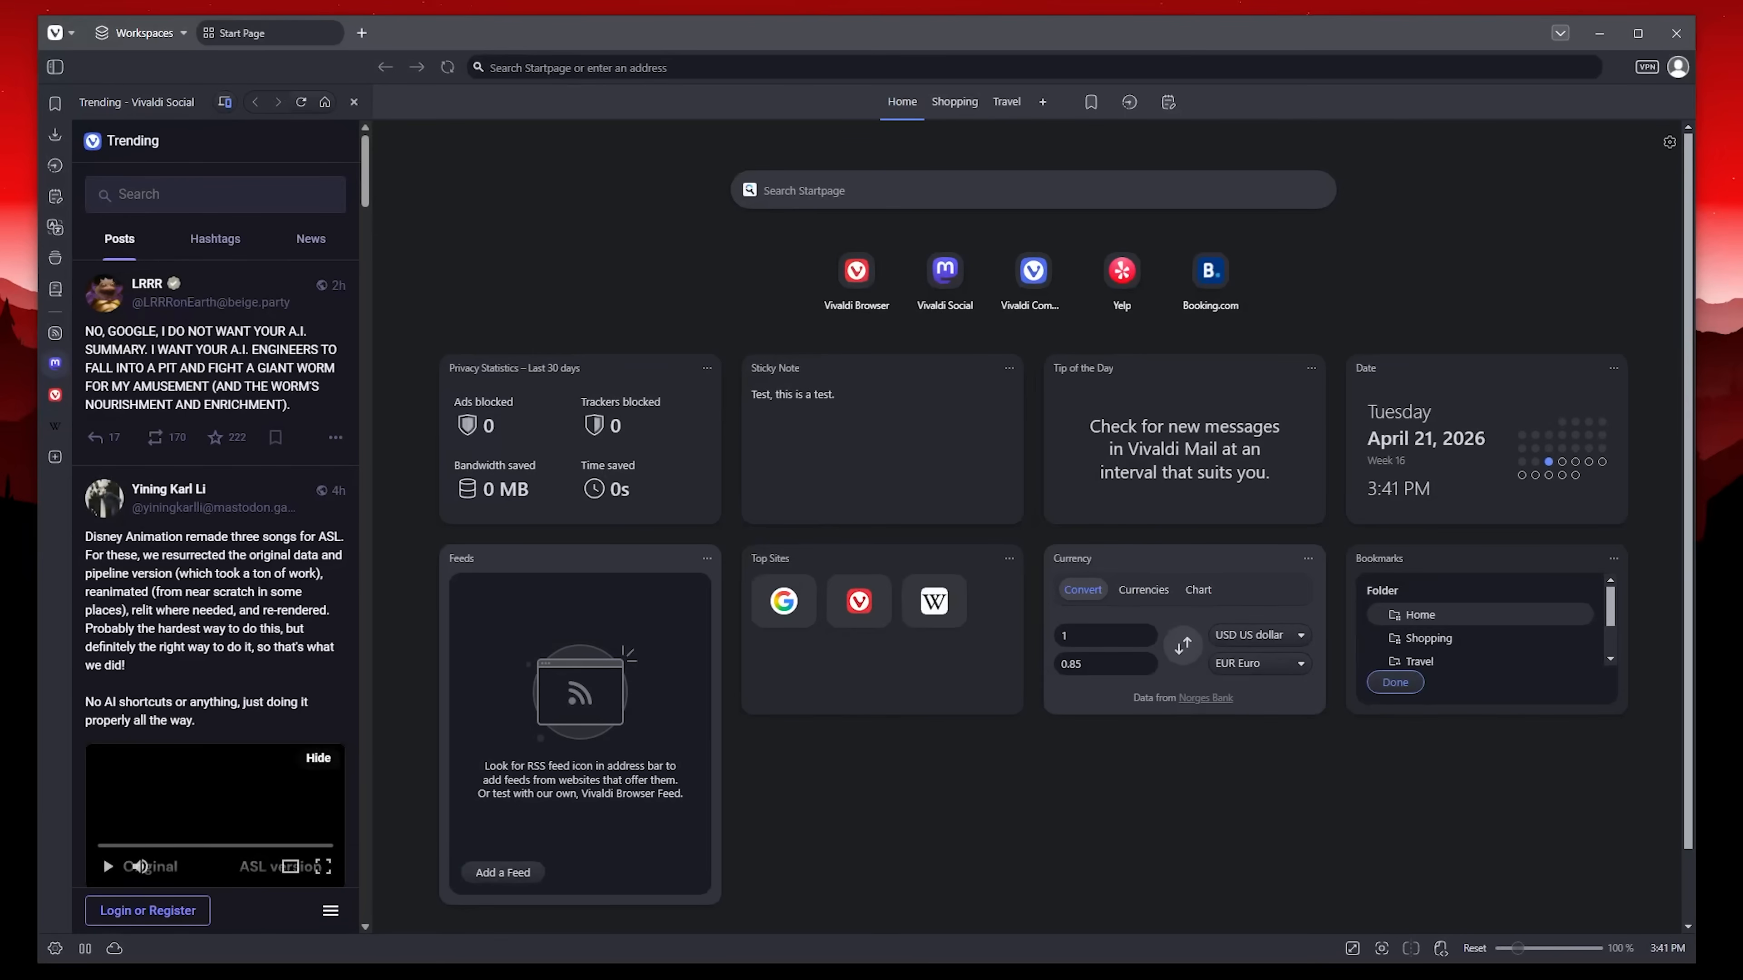
Examine the contents of the Vivaldi help and Wikipedia web panels.
{"action": "left_click", "coordinate": [55, 395]}
{"action": "scroll", "coordinate": [280, 514], "scroll_direction": "down", "scroll_amount": 5}
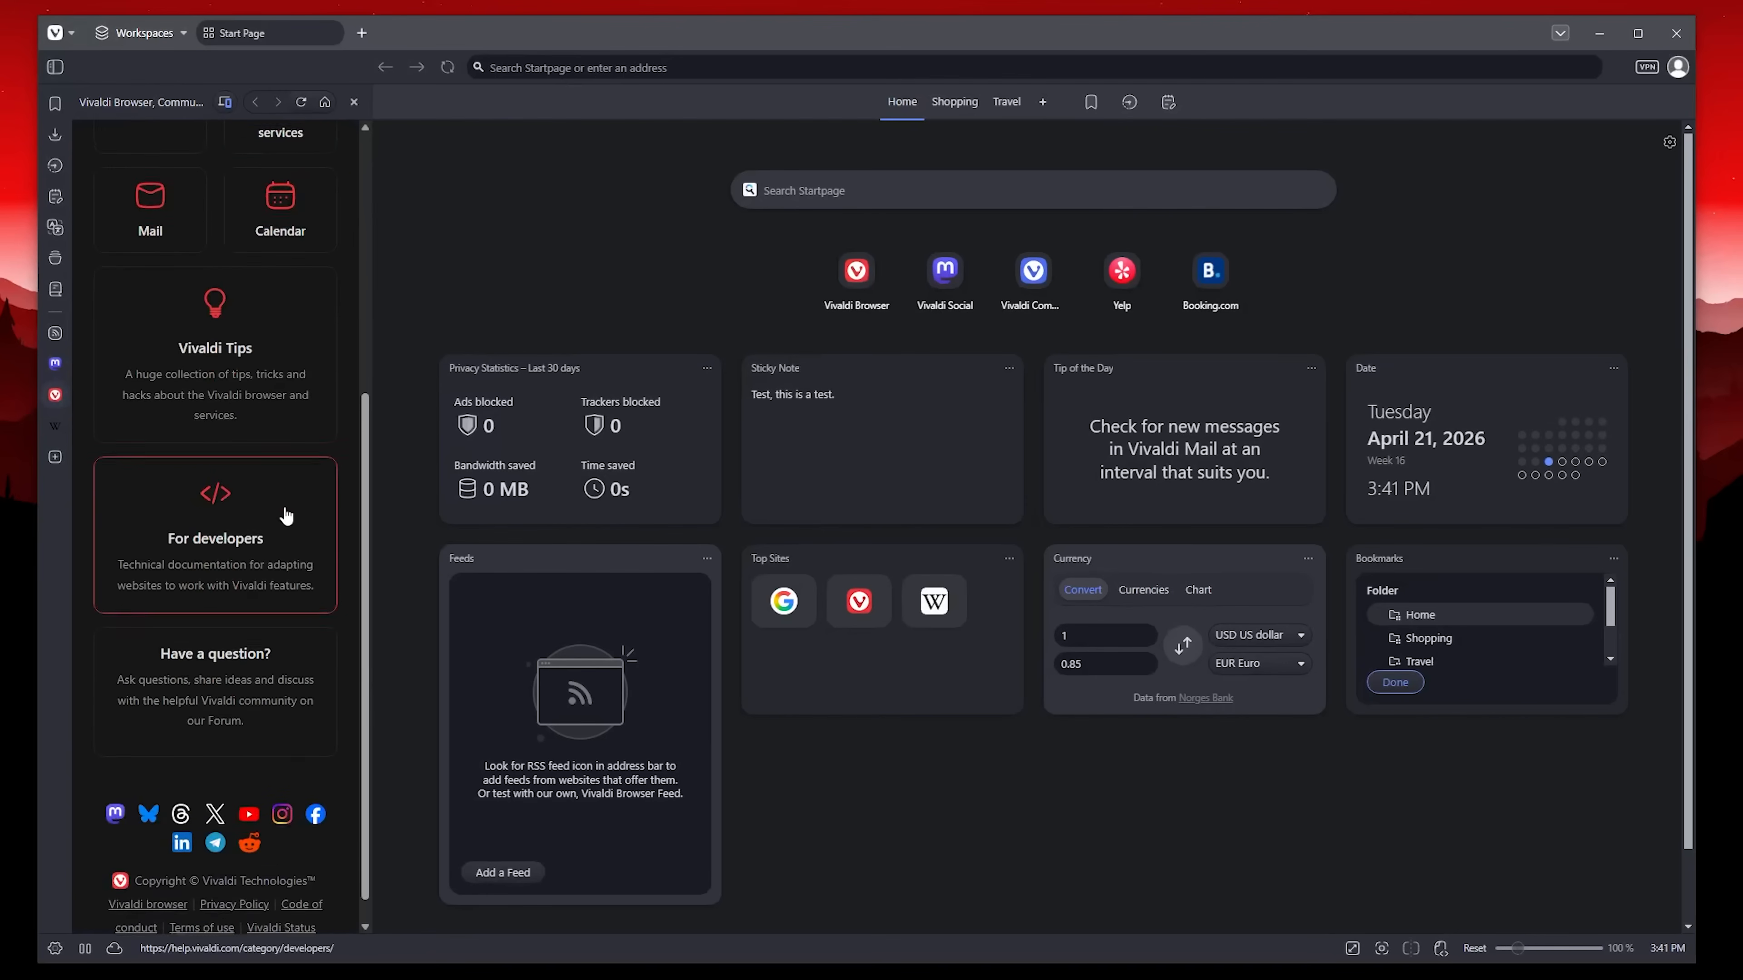
{"action": "scroll", "coordinate": [280, 481], "scroll_direction": "up", "scroll_amount": 5}
{"action": "left_click", "coordinate": [55, 426]}
{"action": "scroll", "coordinate": [295, 511], "scroll_direction": "down", "scroll_amount": 5}
{"action": "scroll", "coordinate": [281, 491], "scroll_direction": "up", "scroll_amount": 5}
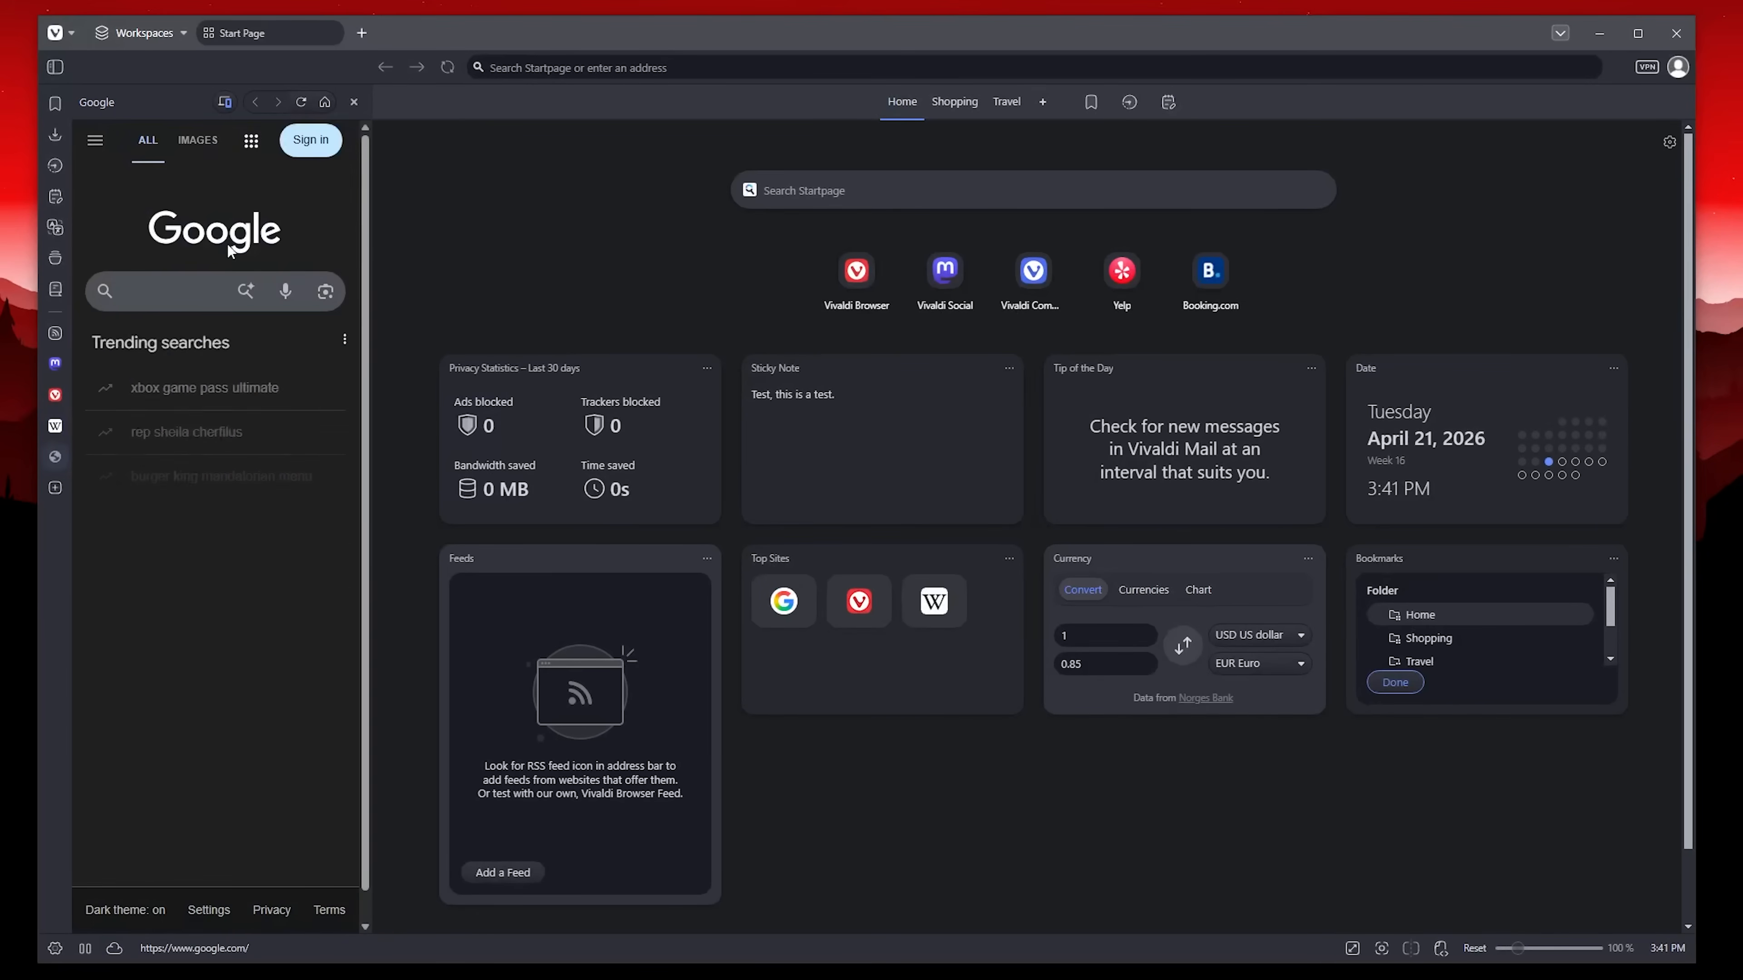
Widen the Wikipedia web panel to over a third of the window and read its article on "car".
{"action": "left_click_drag", "start_coordinate": [370, 275], "coordinate": [642, 339]}
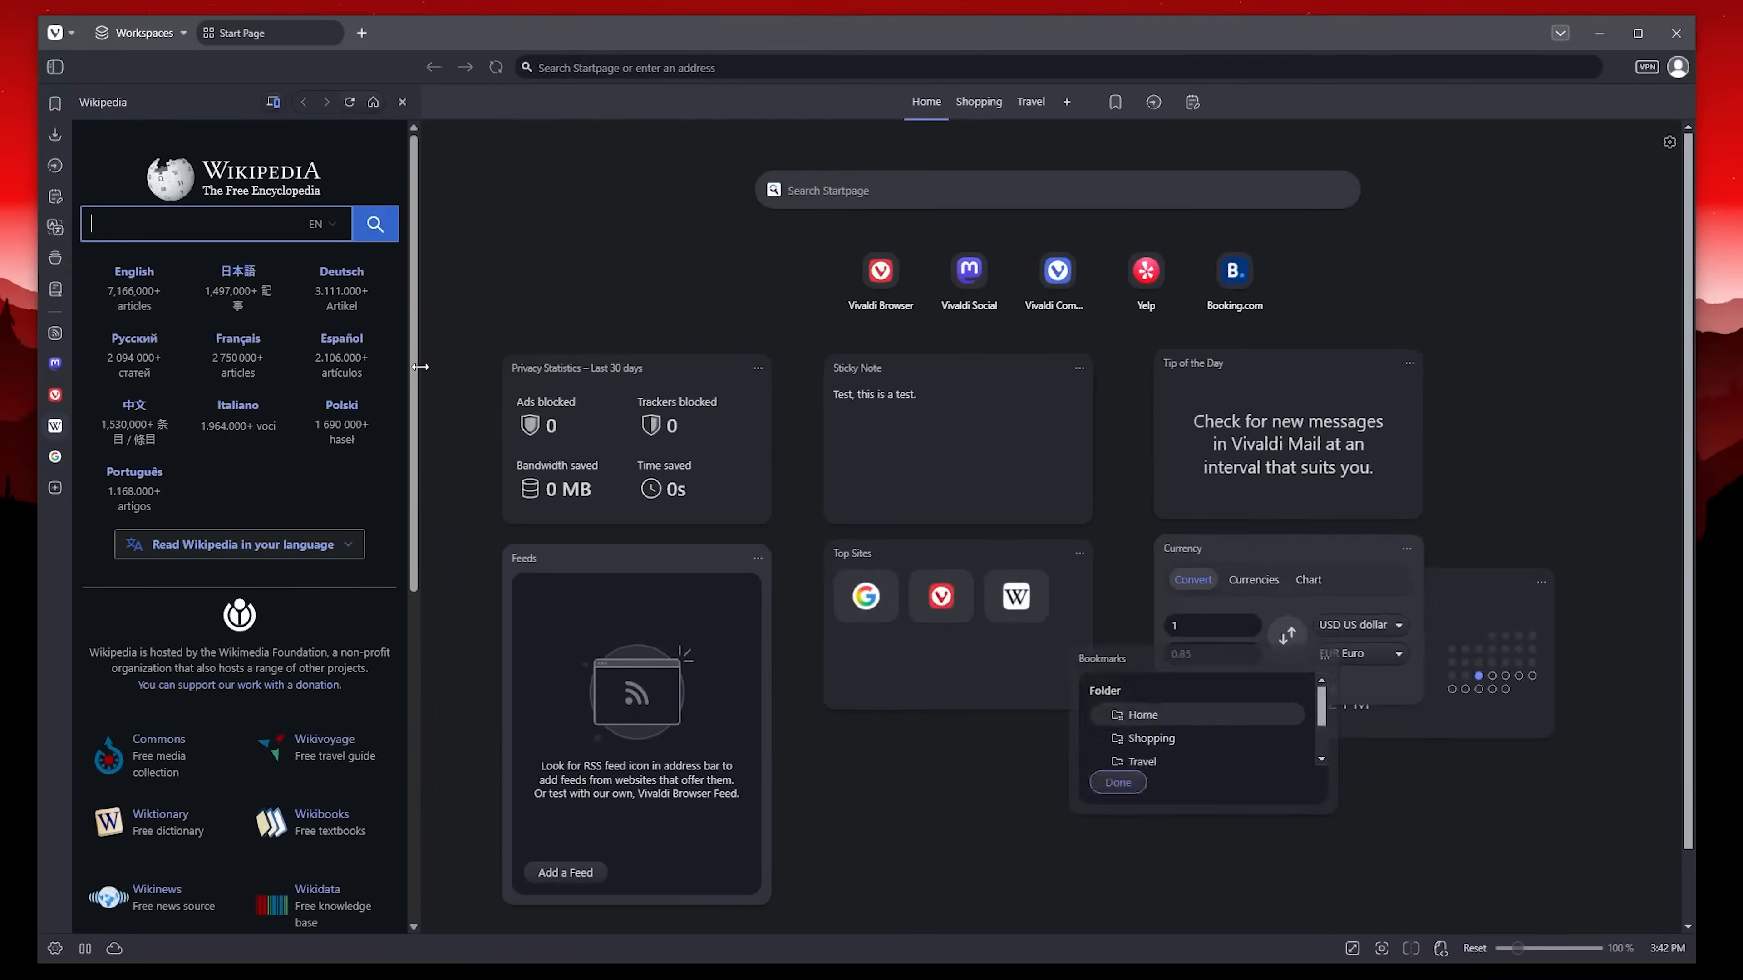
{"action": "left_click_drag", "start_coordinate": [424, 366], "coordinate": [688, 353]}
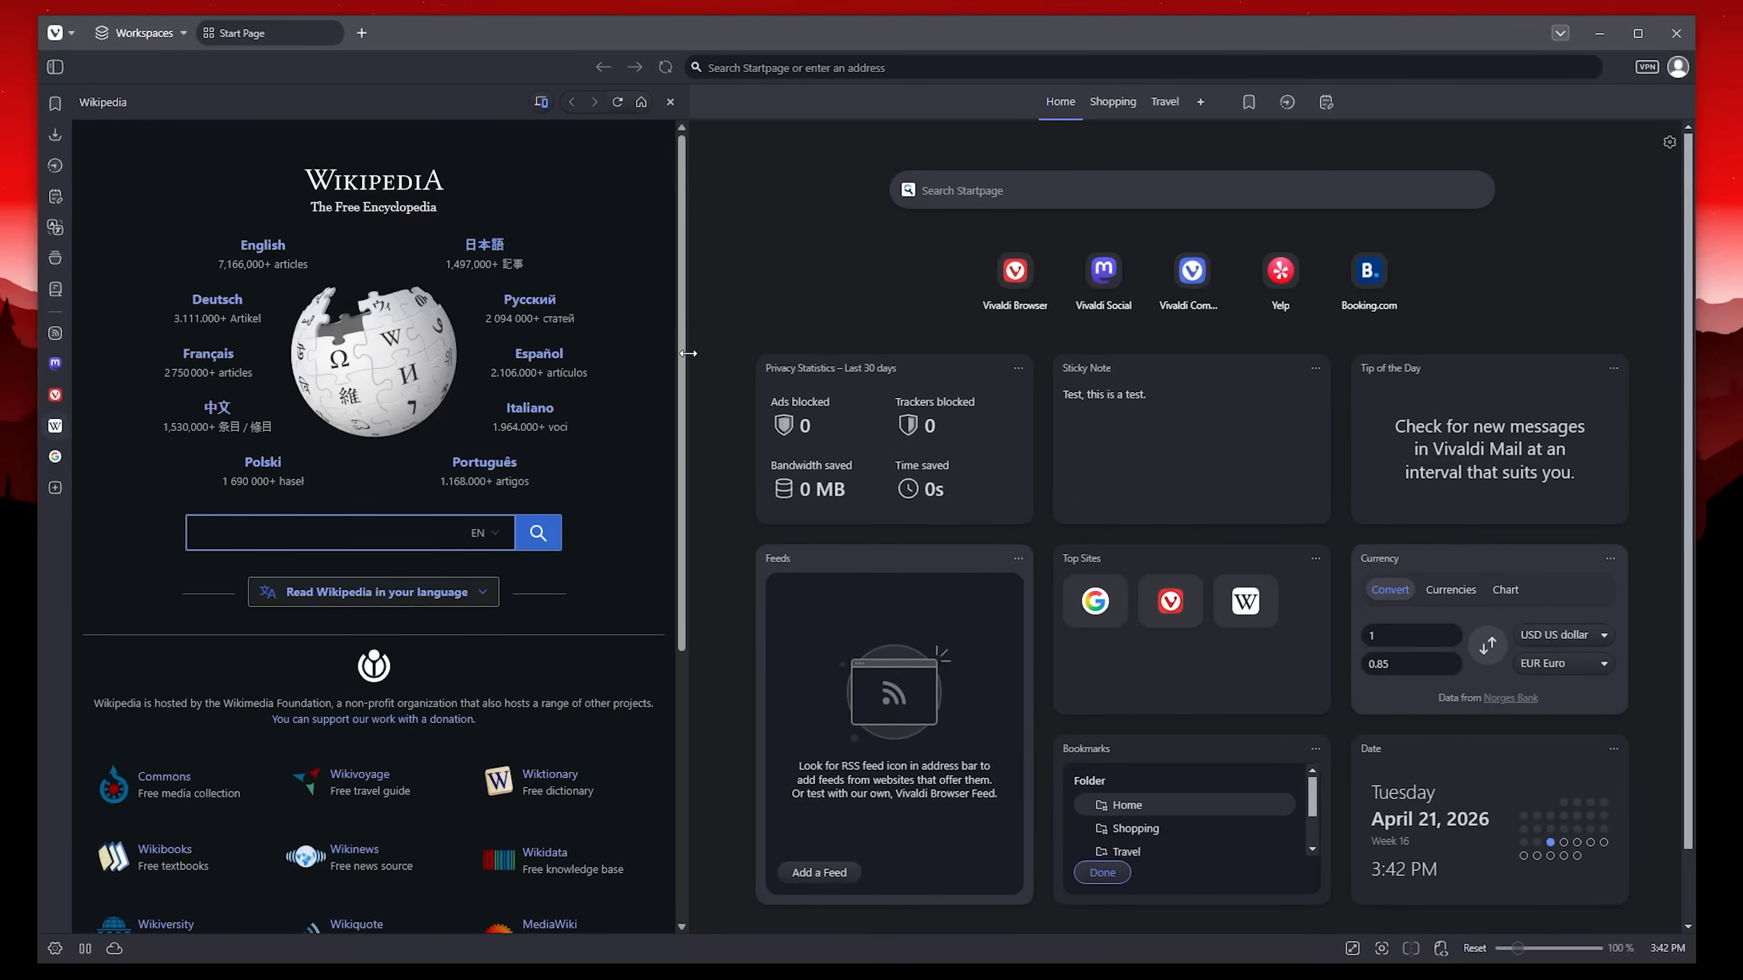
{"action": "left_click", "coordinate": [339, 526]}
{"action": "type", "text": "car"}
{"action": "key", "text": "Return"}
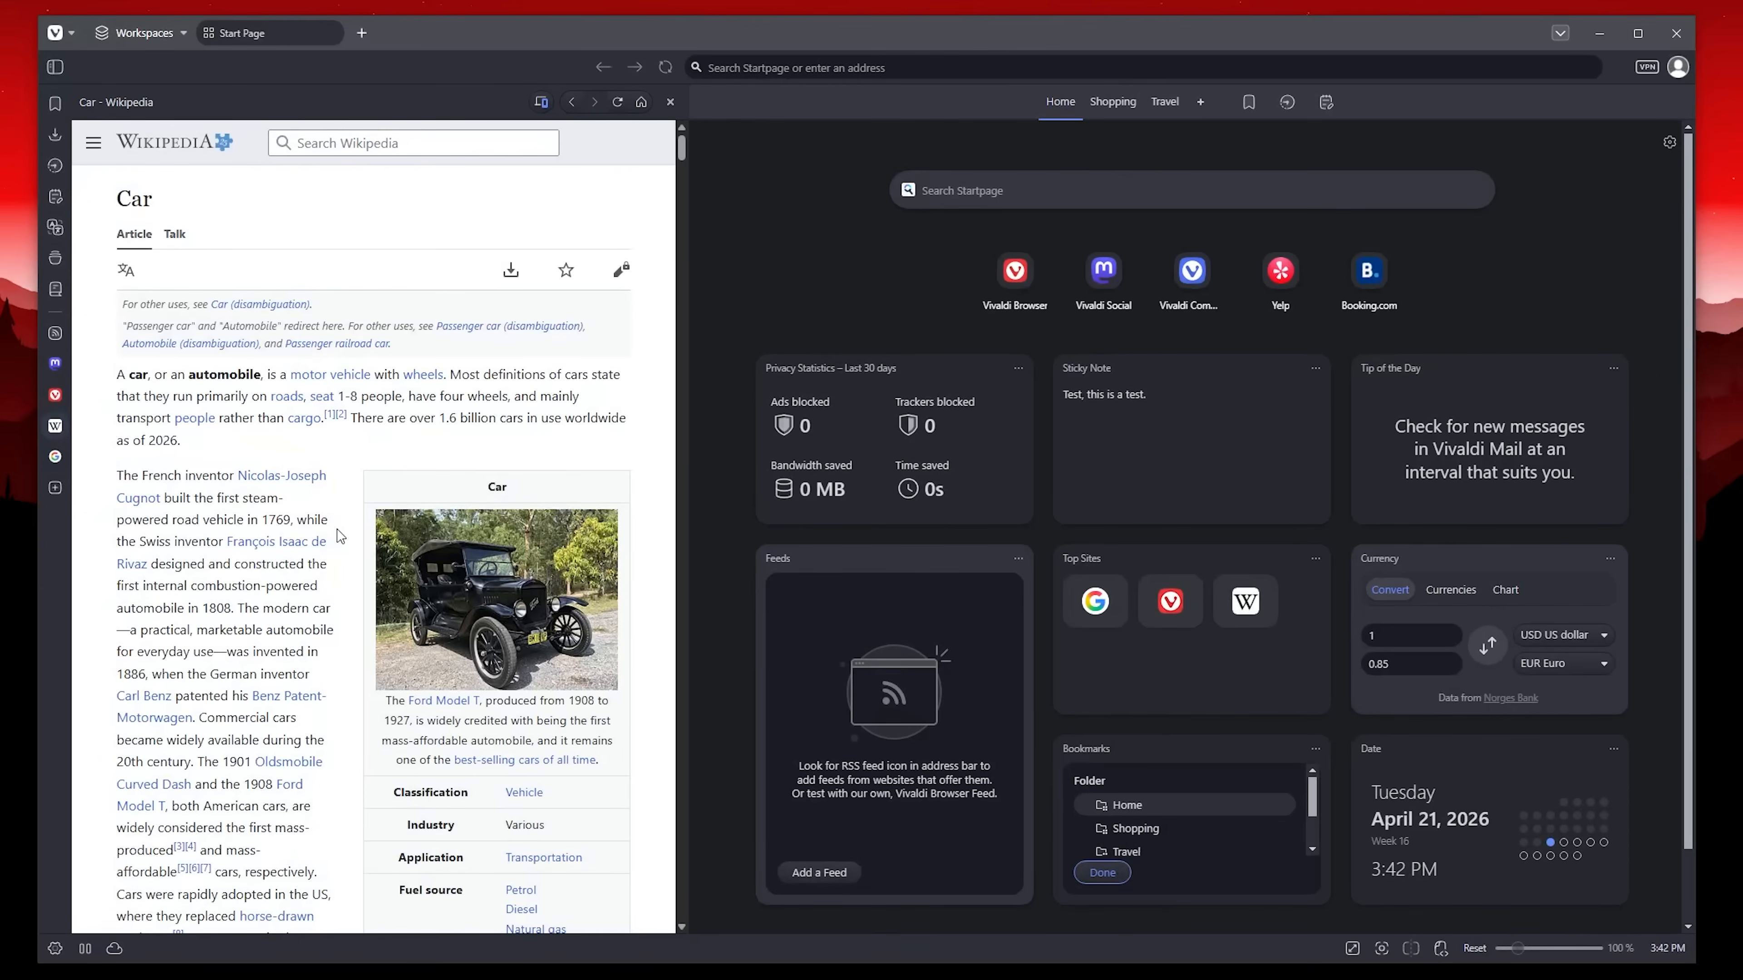
{"action": "scroll", "coordinate": [405, 487], "scroll_direction": "down", "scroll_amount": 10}
{"action": "scroll", "coordinate": [405, 488], "scroll_direction": "down", "scroll_amount": 10}
Search Startpage for "car" in the main tab while keeping the Wikipedia article open beside it.
{"action": "left_click", "coordinate": [962, 193]}
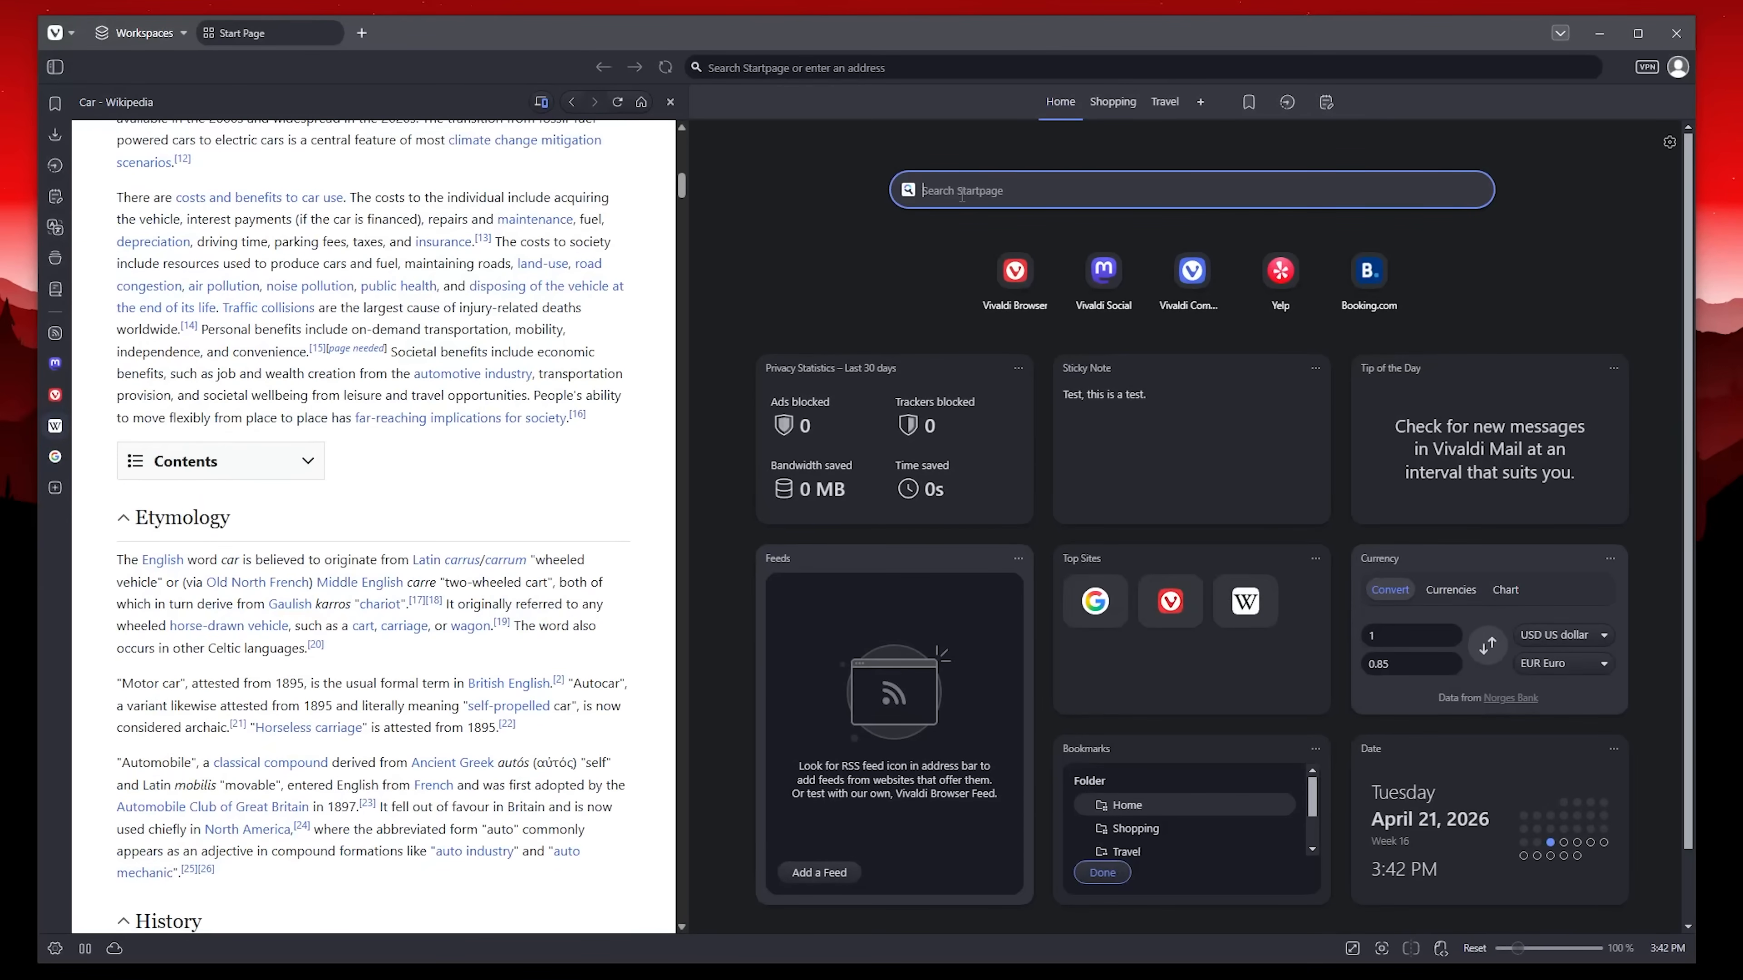
{"action": "type", "text": "car"}
{"action": "key", "text": "Return"}
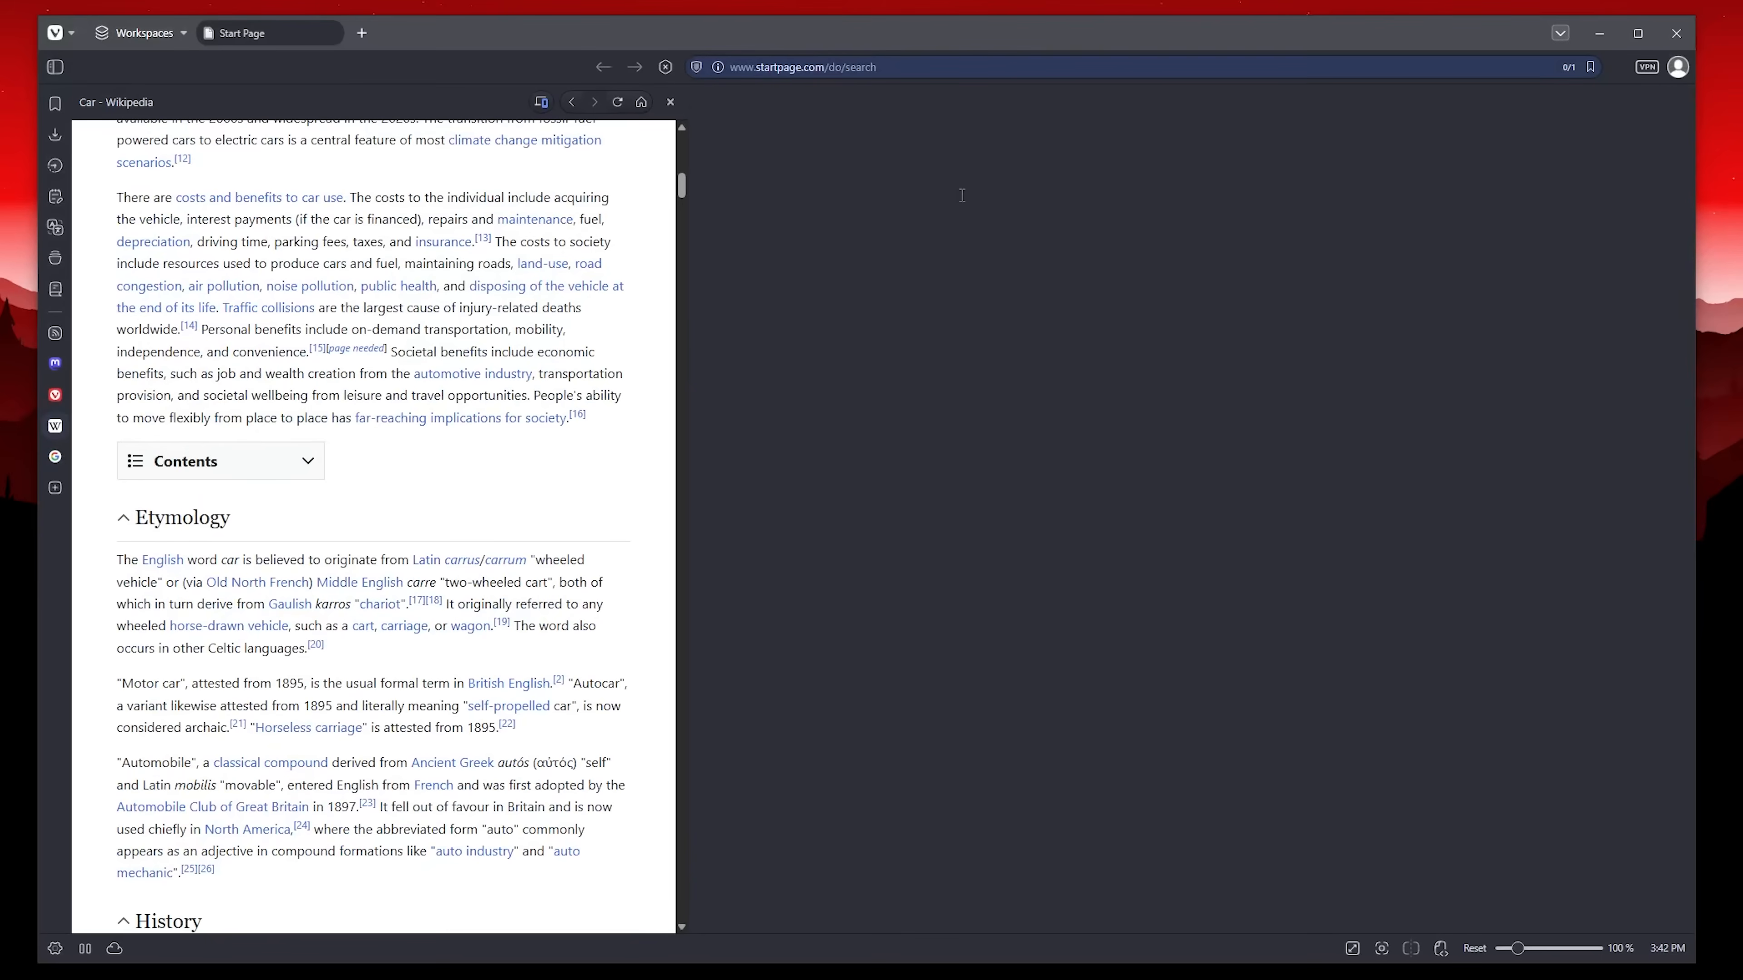
Browse the Google results for "car" in the main tab beside the Wikipedia article.
{"action": "scroll", "coordinate": [1001, 412], "scroll_direction": "down", "scroll_amount": 12}
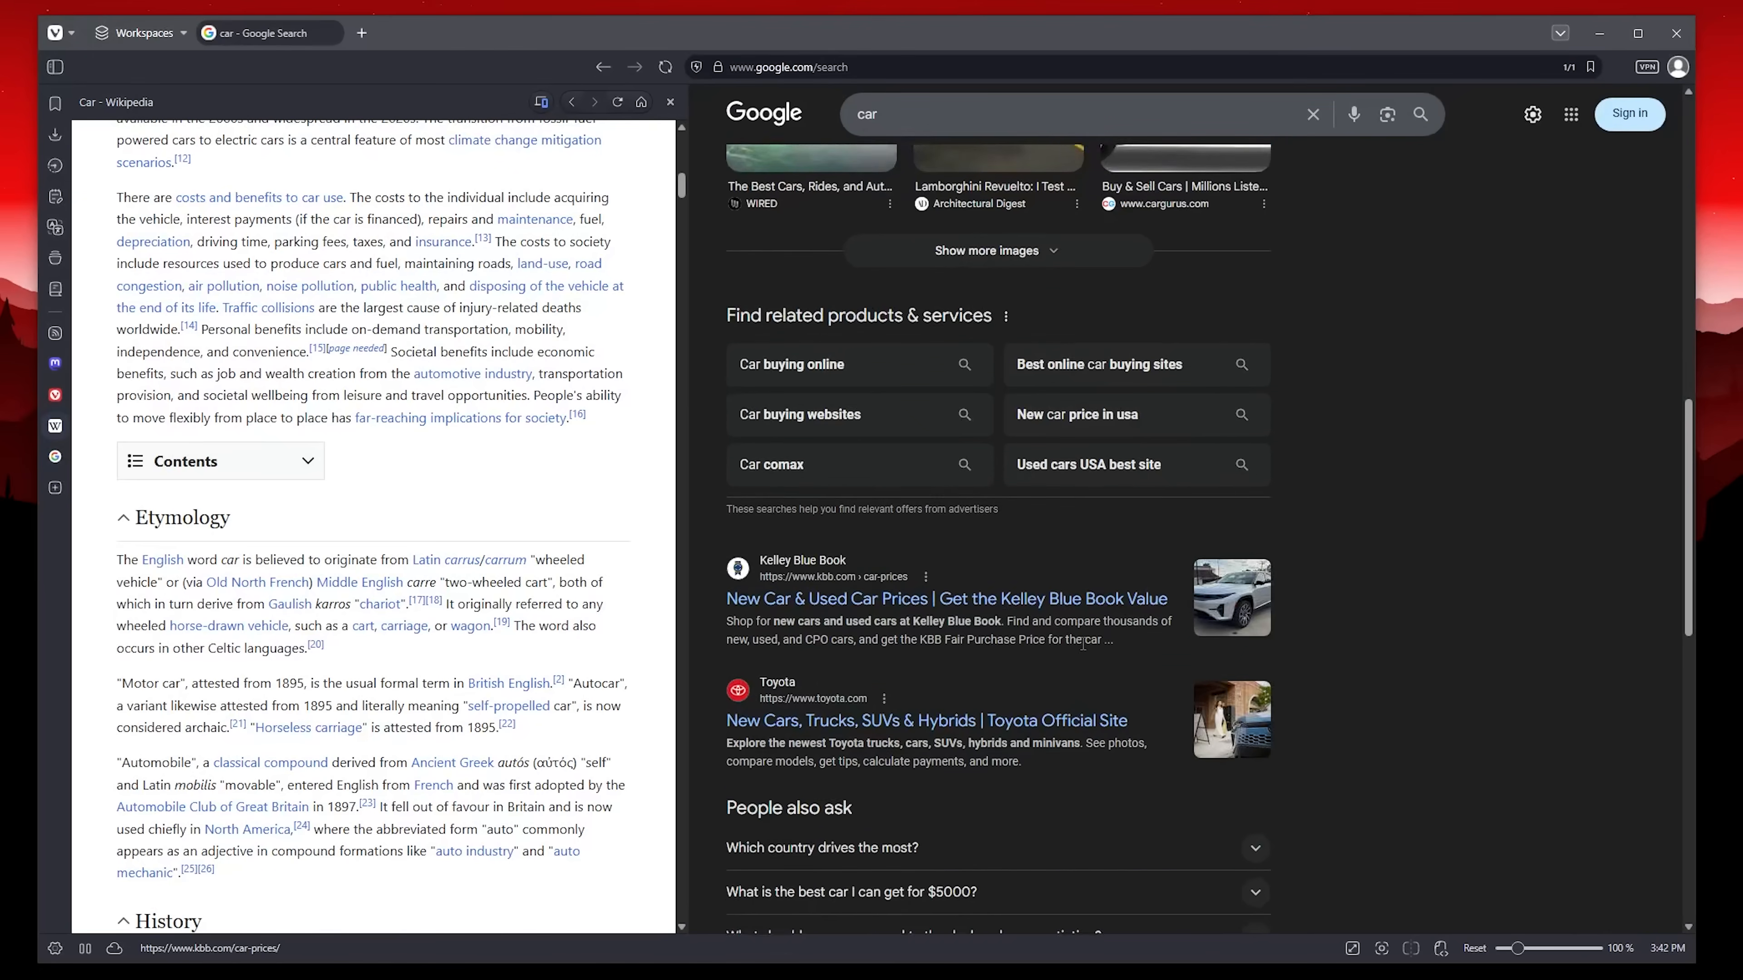
{"action": "scroll", "coordinate": [986, 459], "scroll_direction": "up", "scroll_amount": 8}
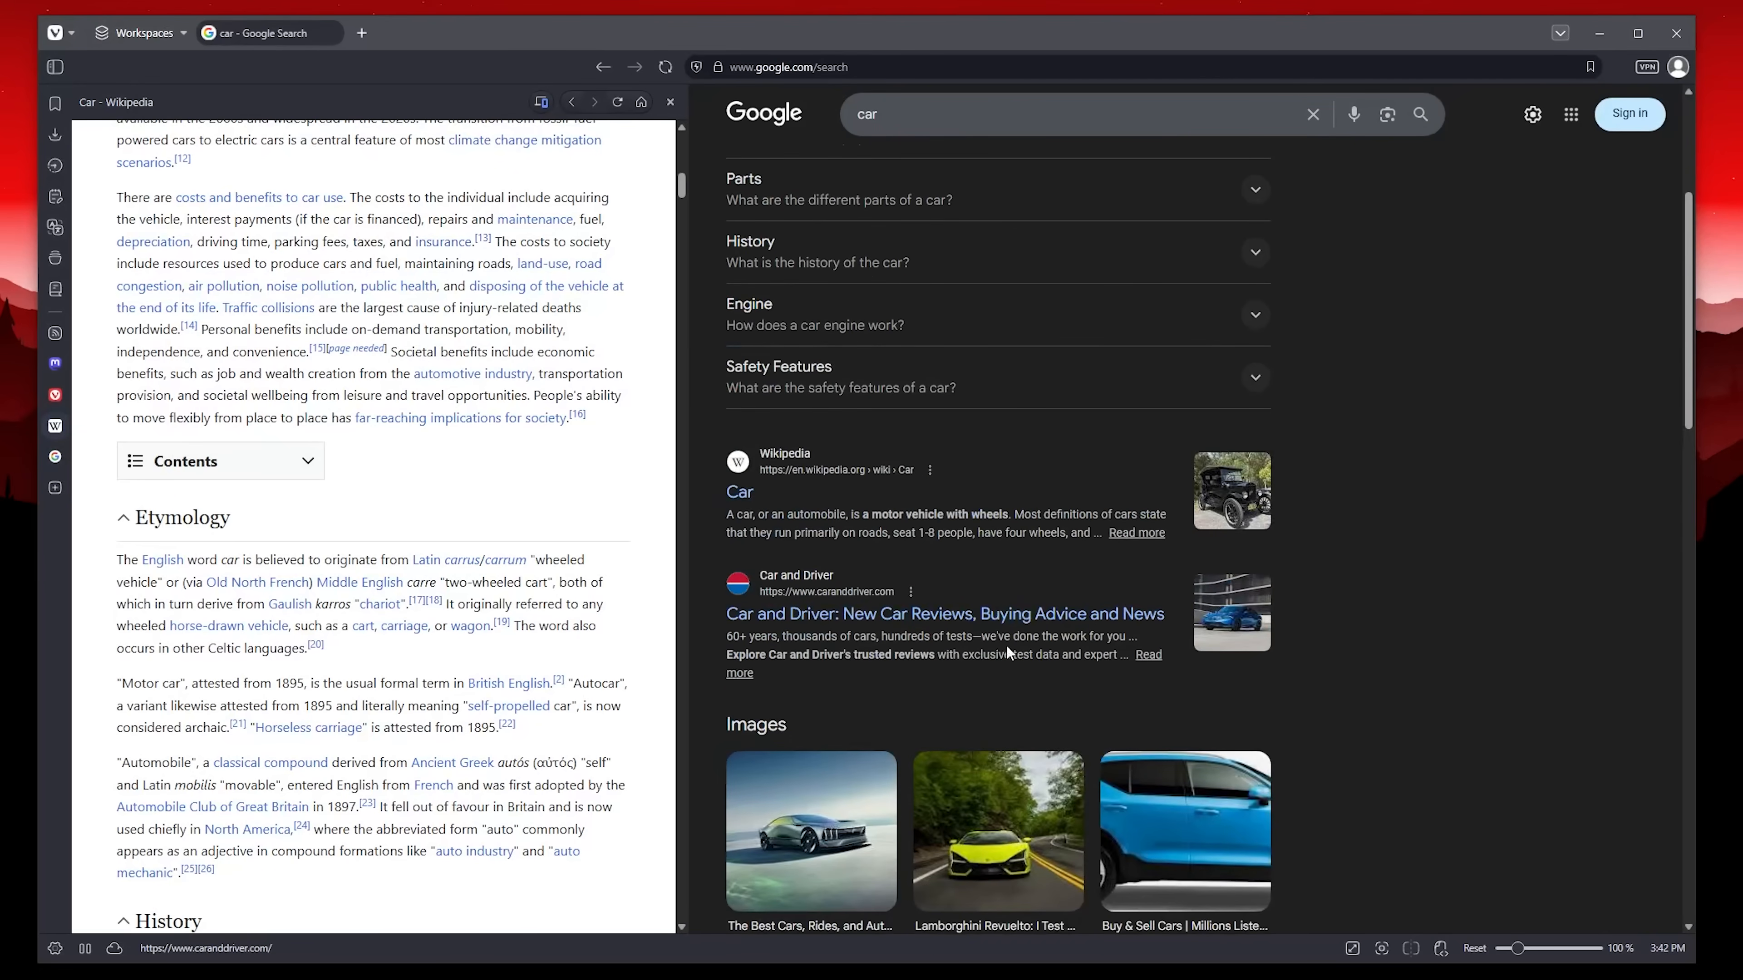
{"action": "scroll", "coordinate": [1018, 649], "scroll_direction": "down", "scroll_amount": 6}
{"action": "scroll", "coordinate": [1017, 649], "scroll_direction": "up", "scroll_amount": 8}
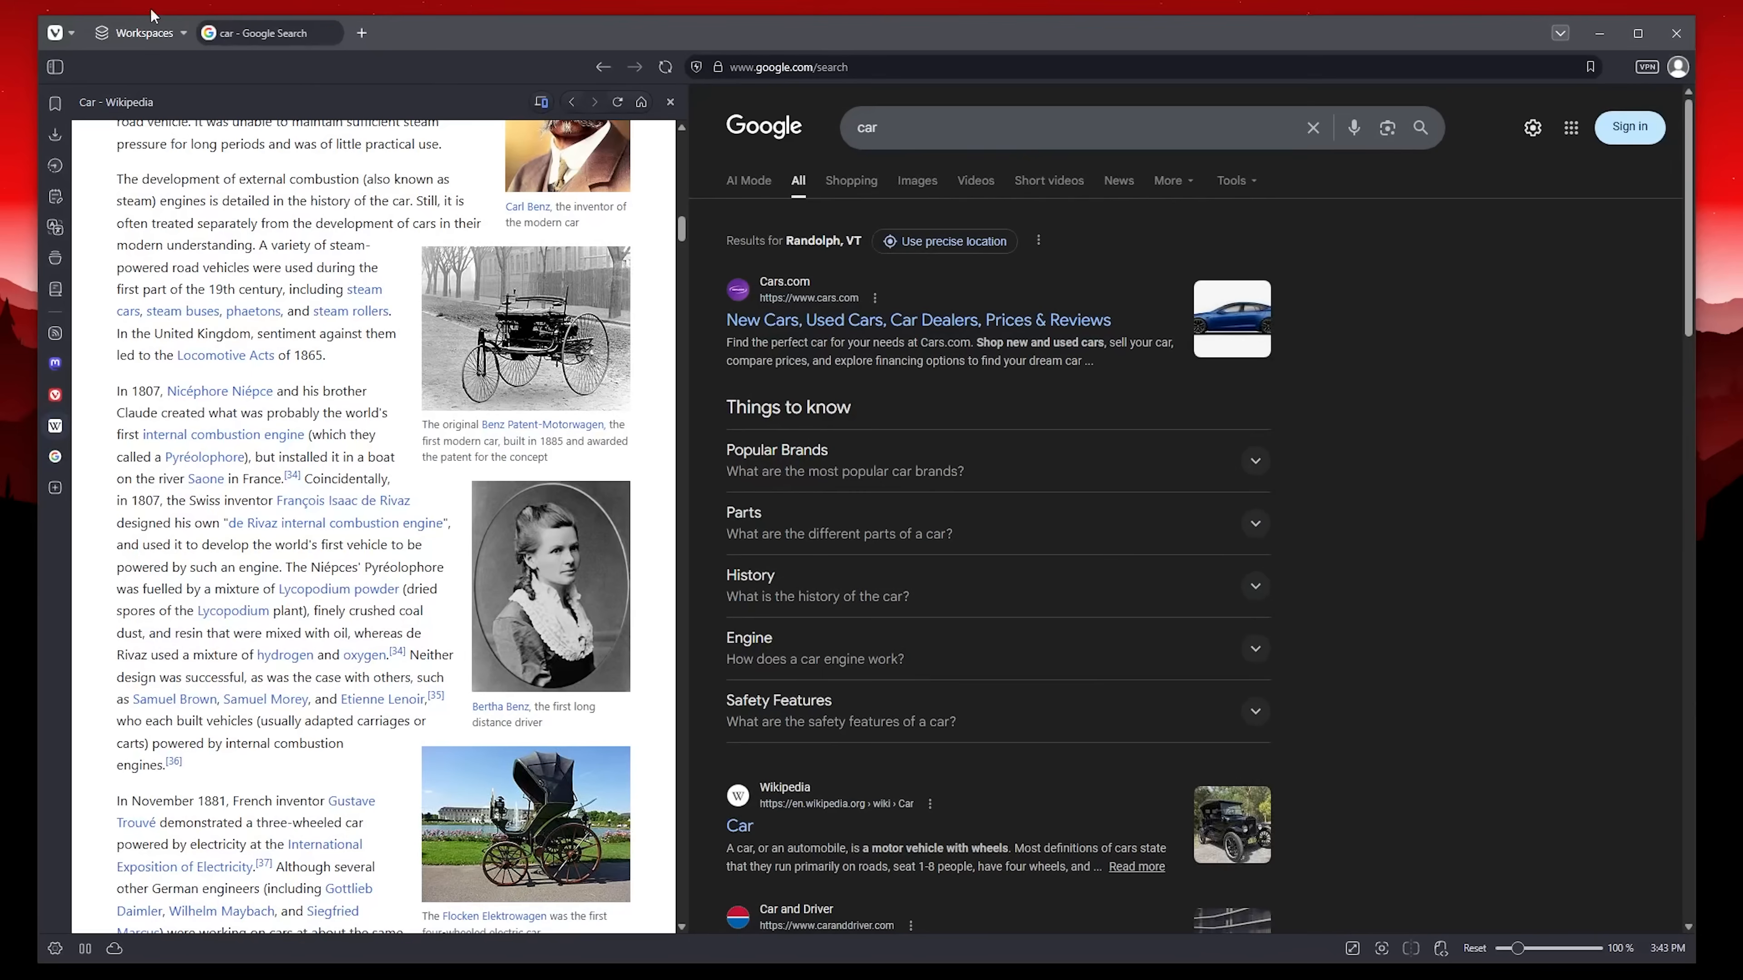
Create a new workspace with the default name and icon.
{"action": "left_click", "coordinate": [135, 34]}
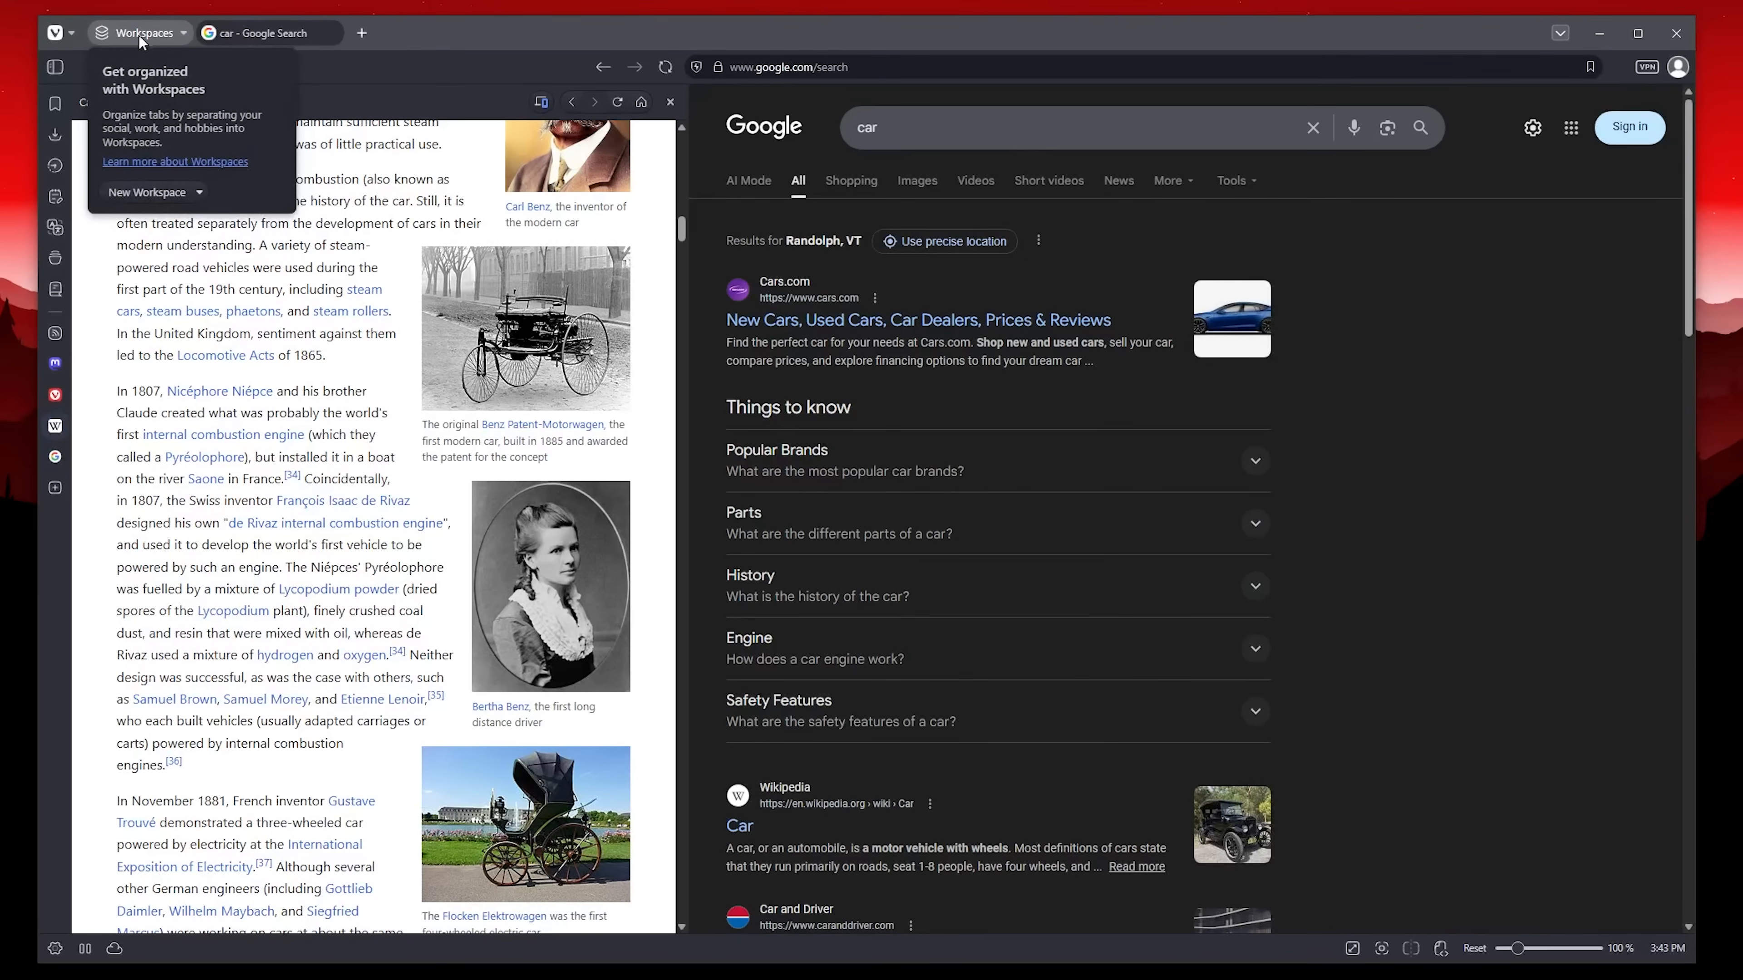
{"action": "left_click", "coordinate": [189, 192]}
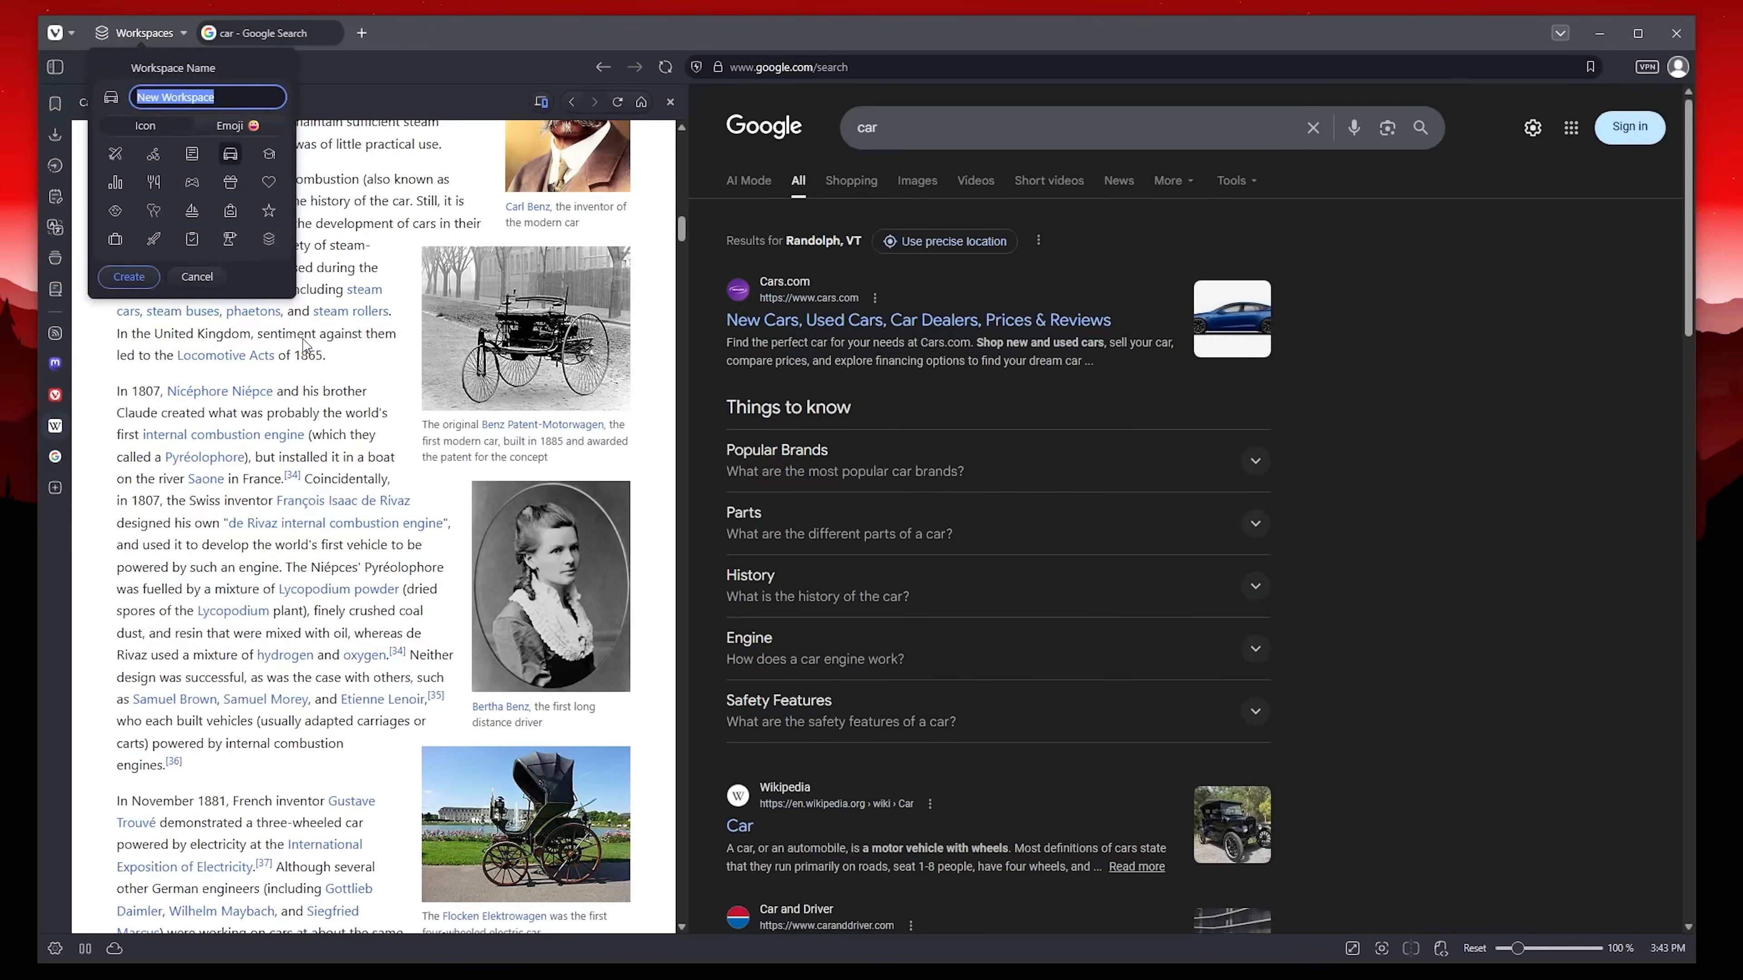
{"action": "left_click", "coordinate": [135, 280]}
Switch to the "car - Google Search" tabs outside the workspace and return to the new workspace.
{"action": "left_click", "coordinate": [137, 34]}
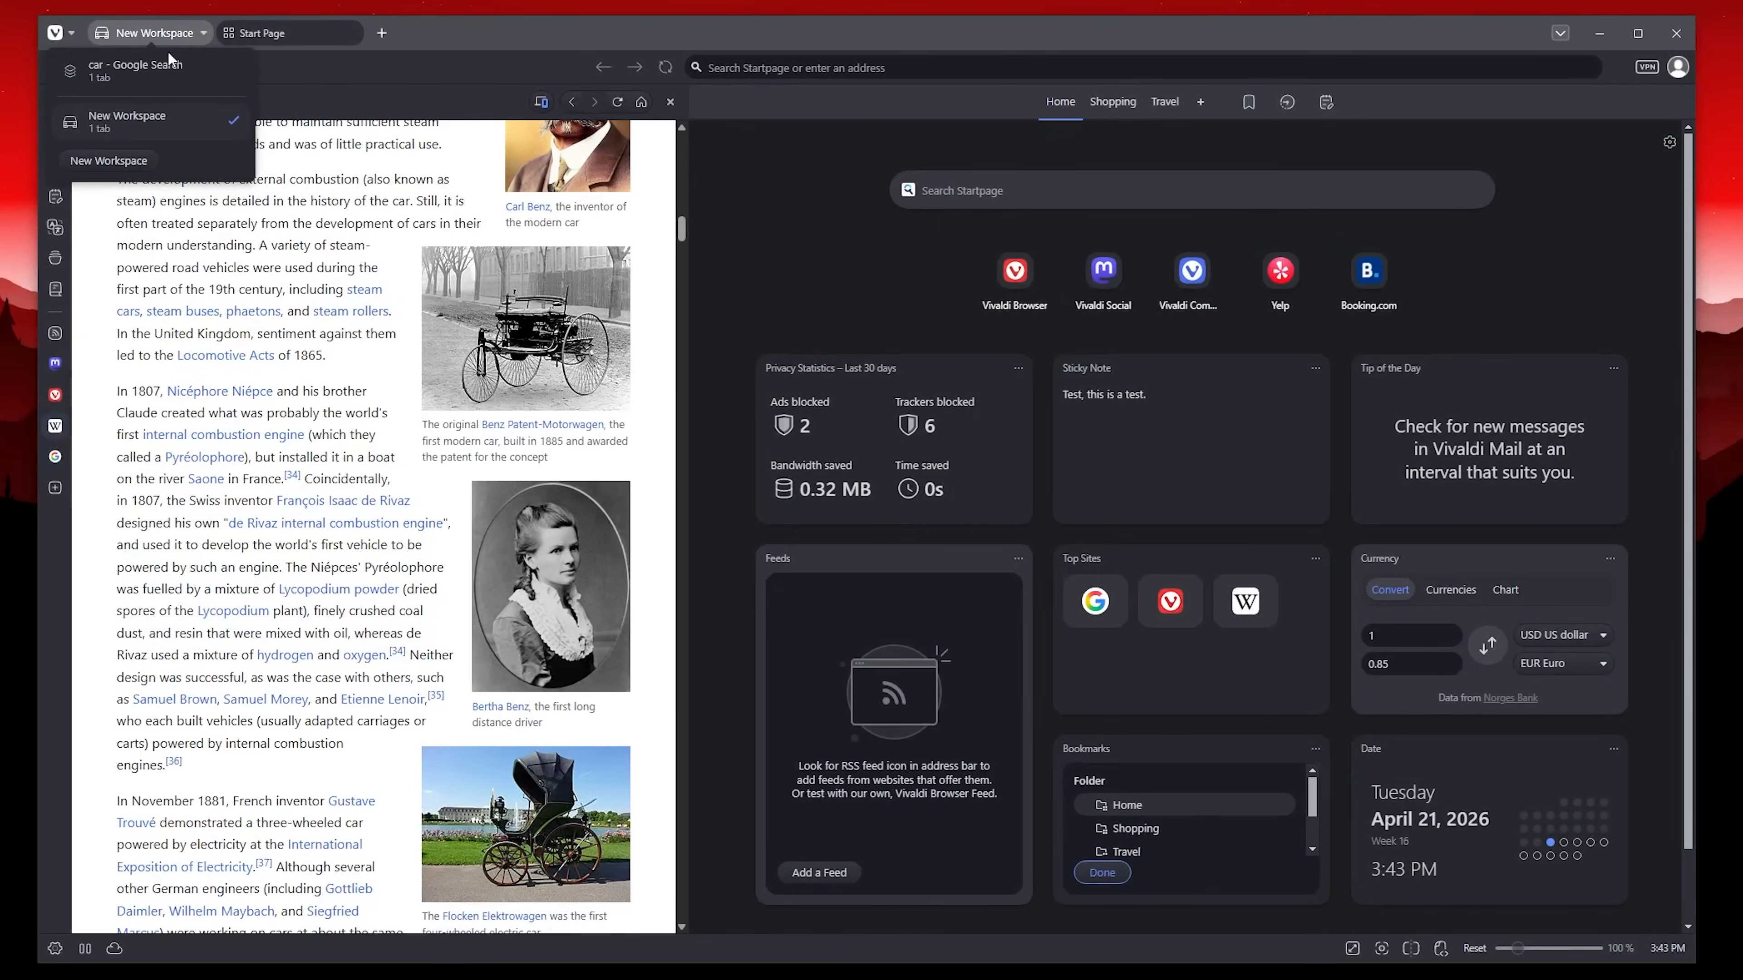
{"action": "left_click", "coordinate": [158, 72]}
{"action": "left_click", "coordinate": [137, 34]}
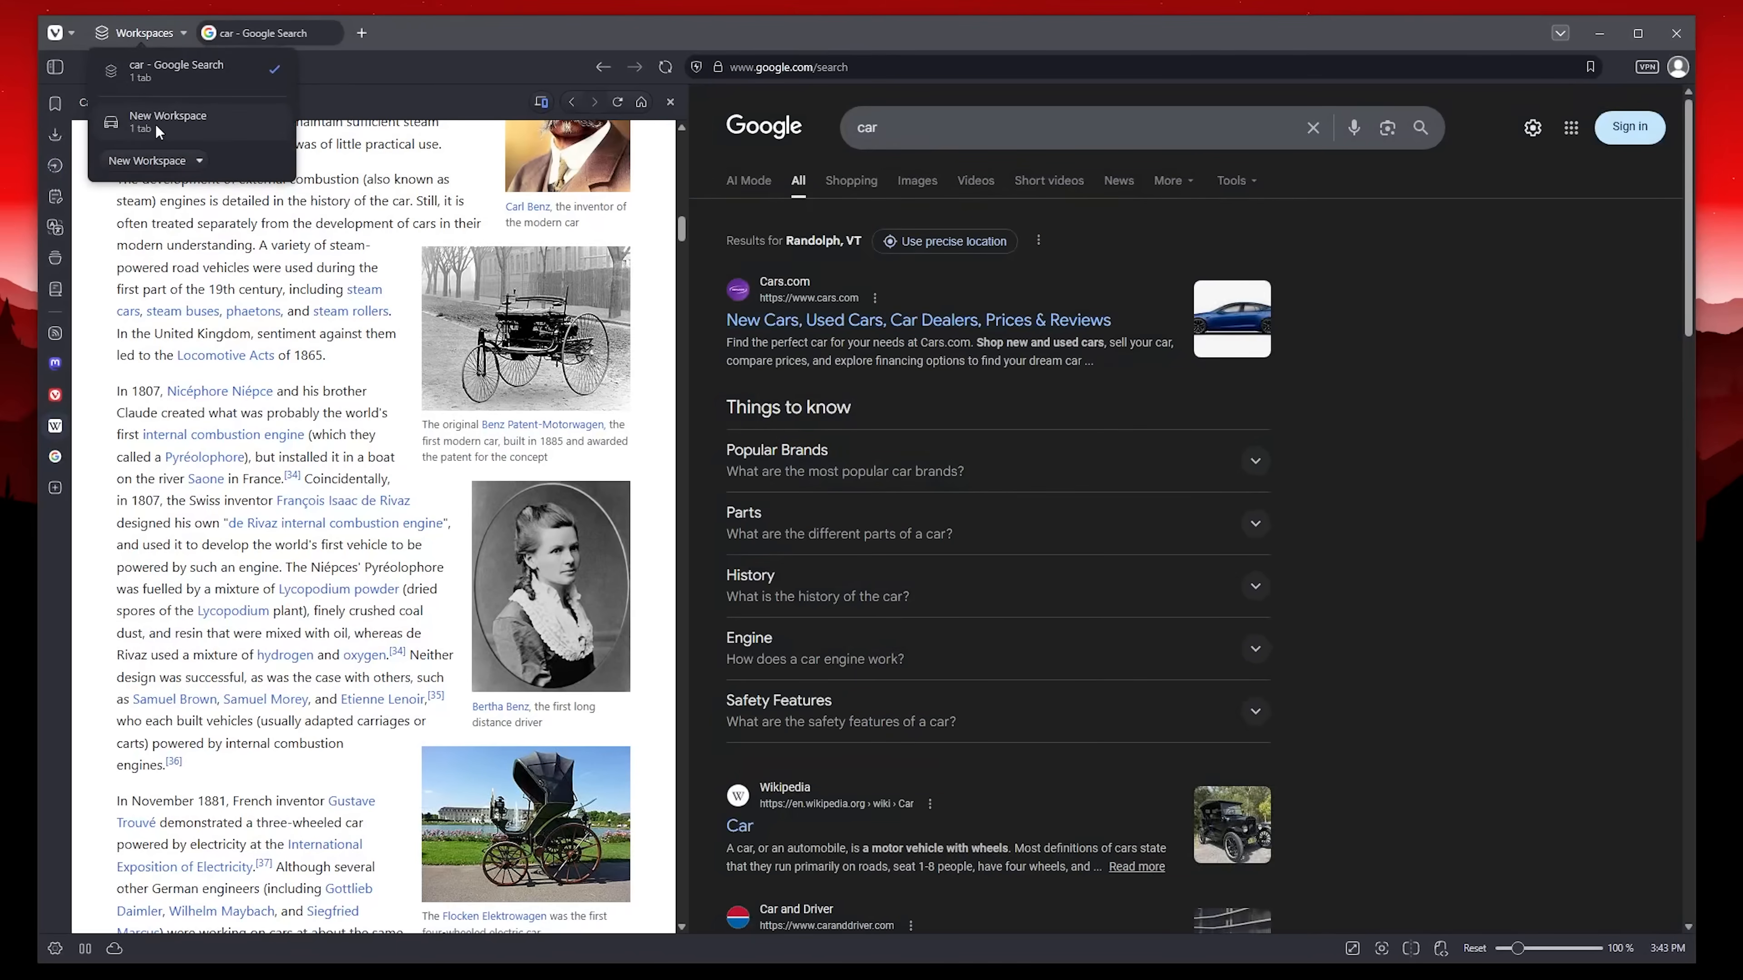
{"action": "left_click", "coordinate": [162, 136]}
Rename the new workspace as Wortk and switch back to the "car - Google Search" tabs.
{"action": "right_click", "coordinate": [179, 34]}
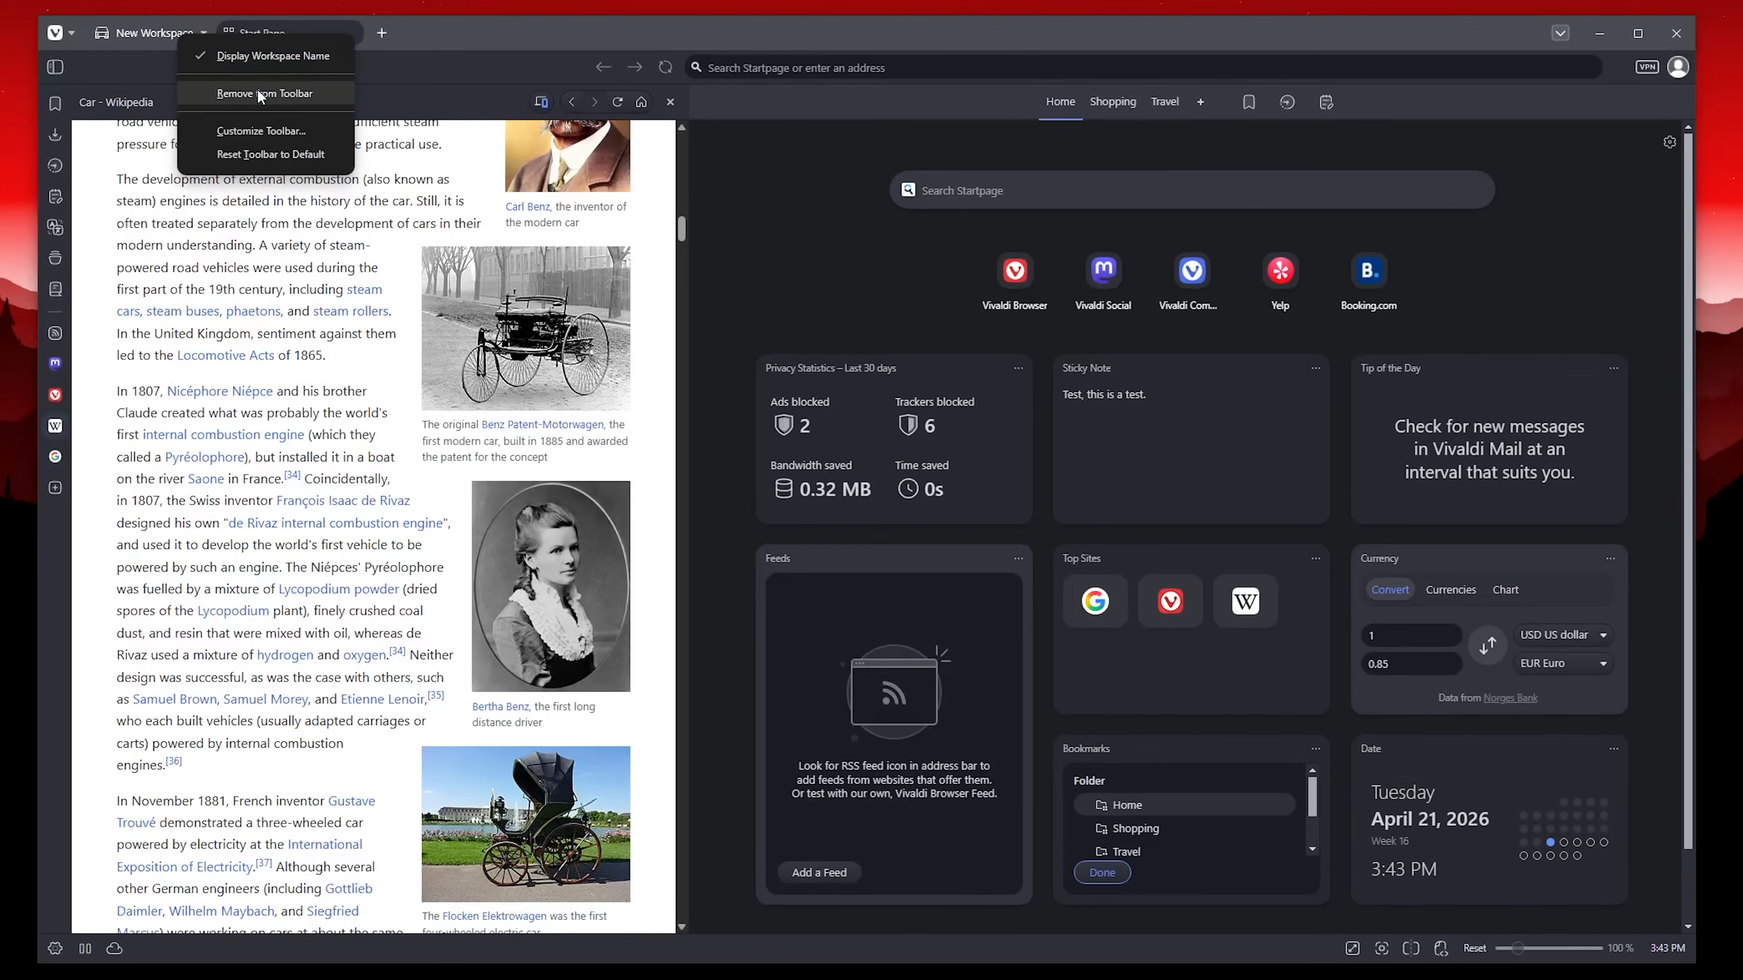
{"action": "left_click", "coordinate": [137, 36]}
{"action": "left_click", "coordinate": [232, 122]}
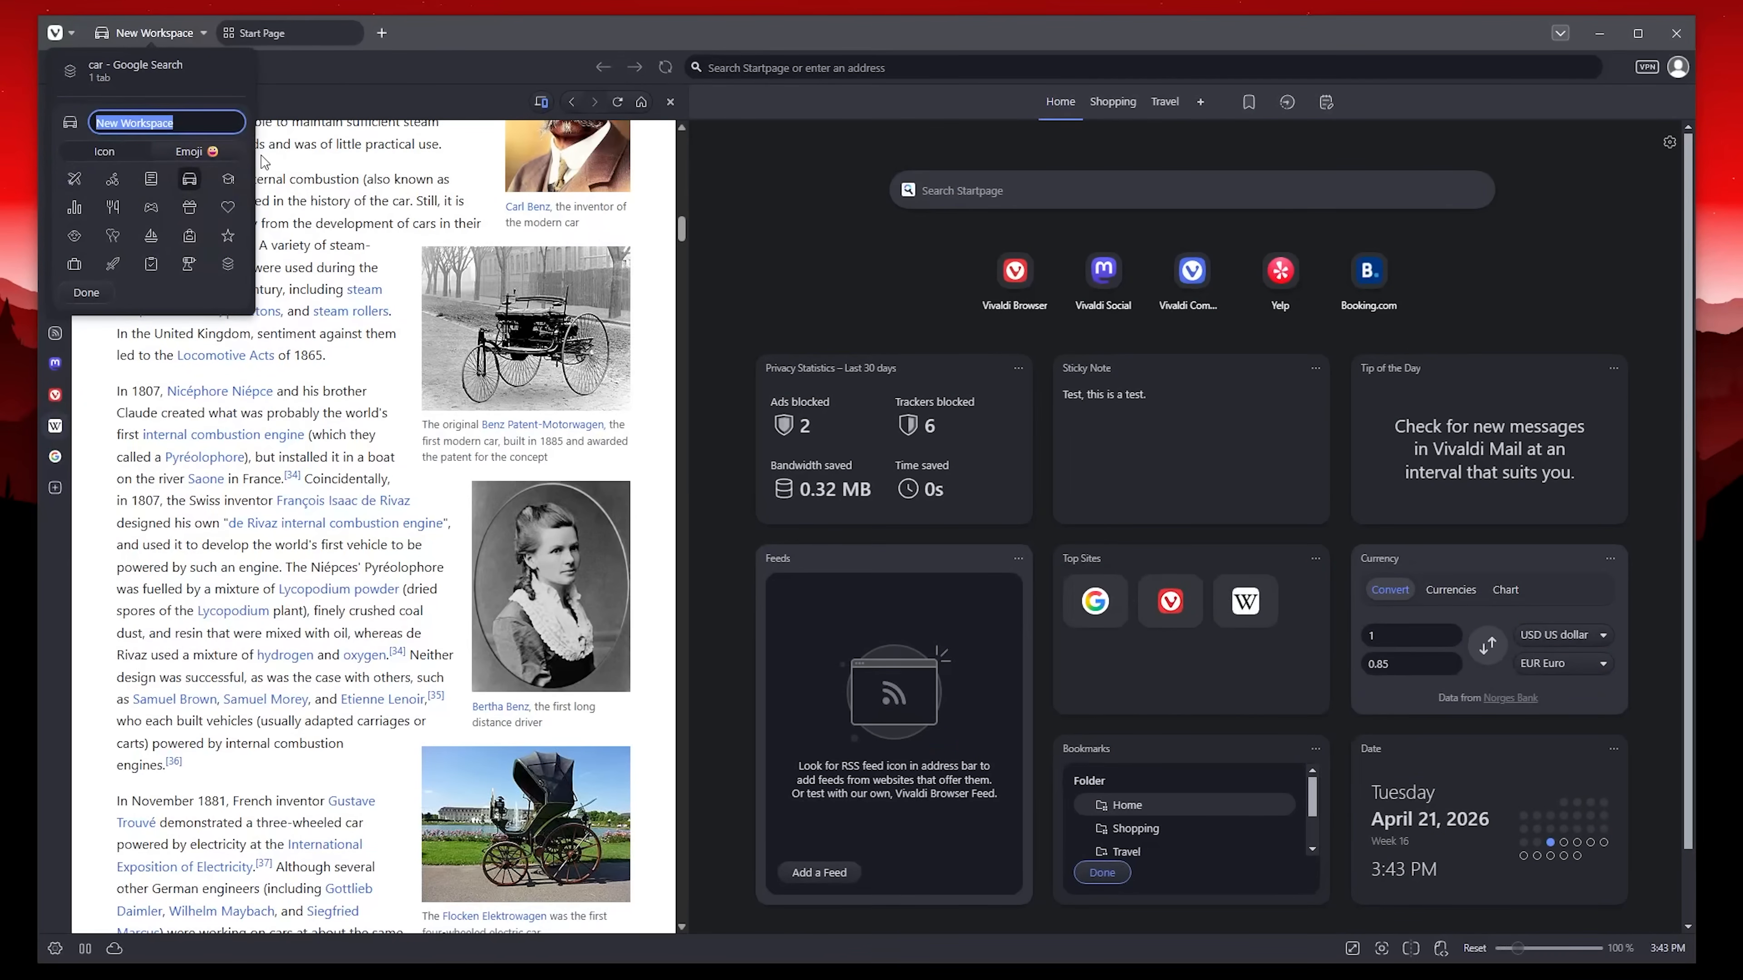
{"action": "type", "text": "Wortk"}
{"action": "key", "text": "Return"}
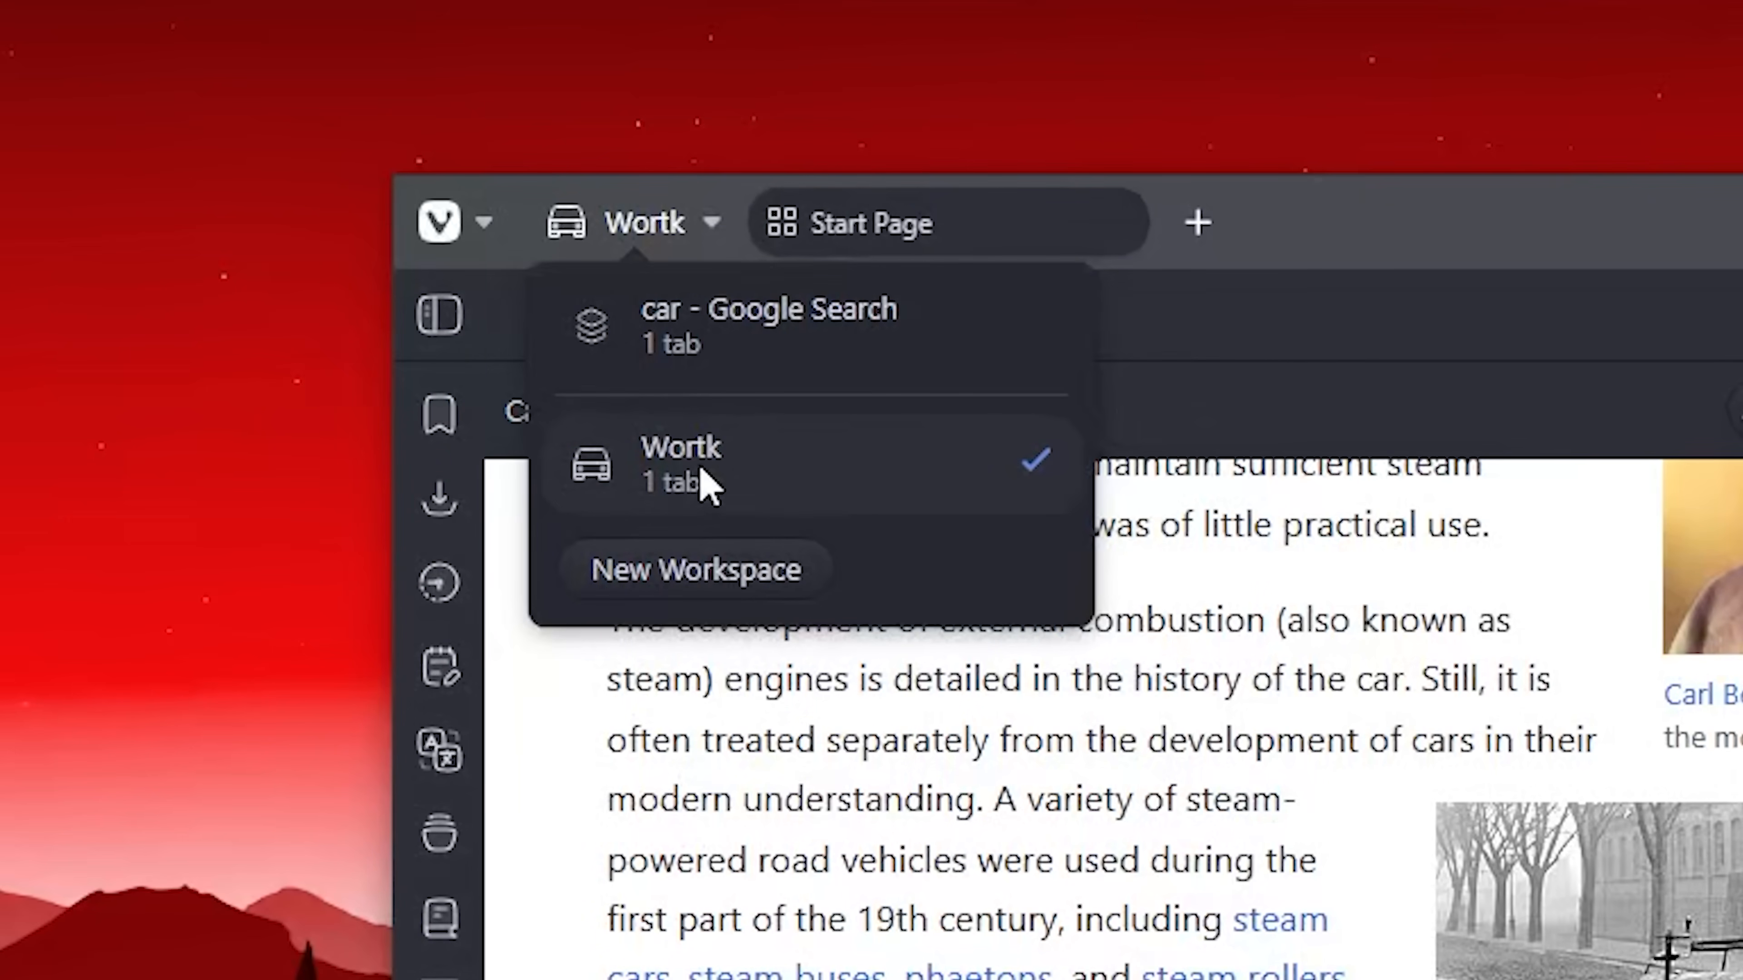
{"action": "left_click", "coordinate": [1484, 274]}
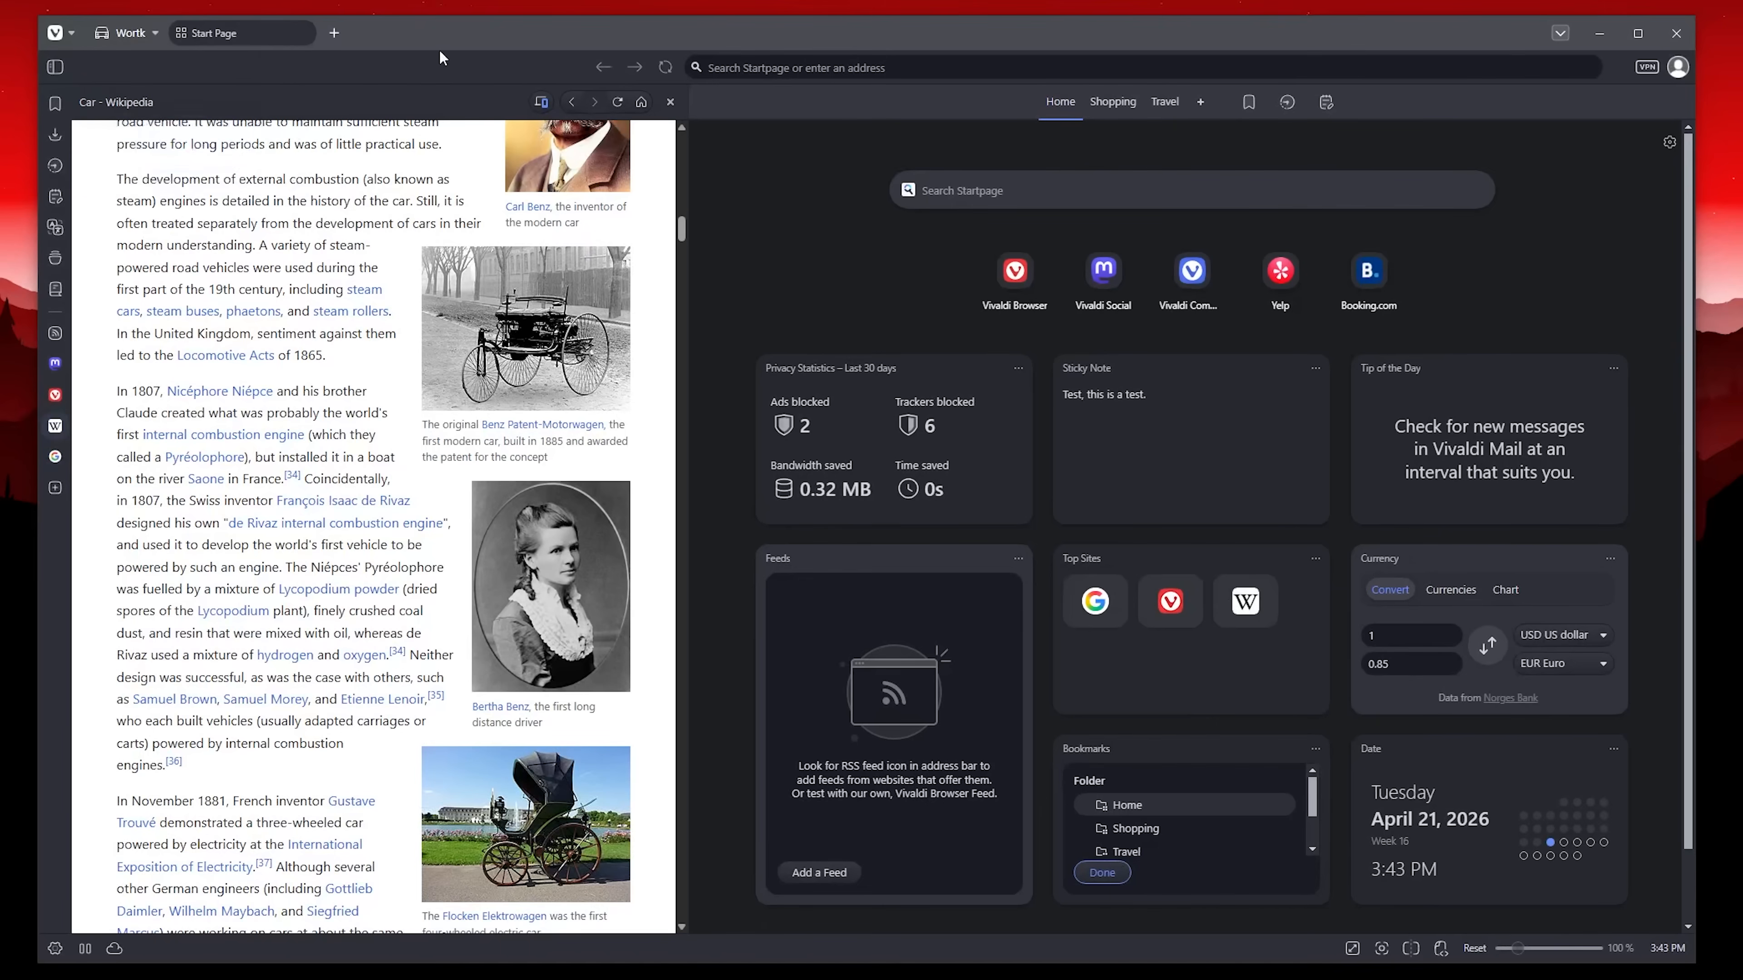
{"action": "left_click", "coordinate": [126, 40]}
{"action": "left_click", "coordinate": [175, 72]}
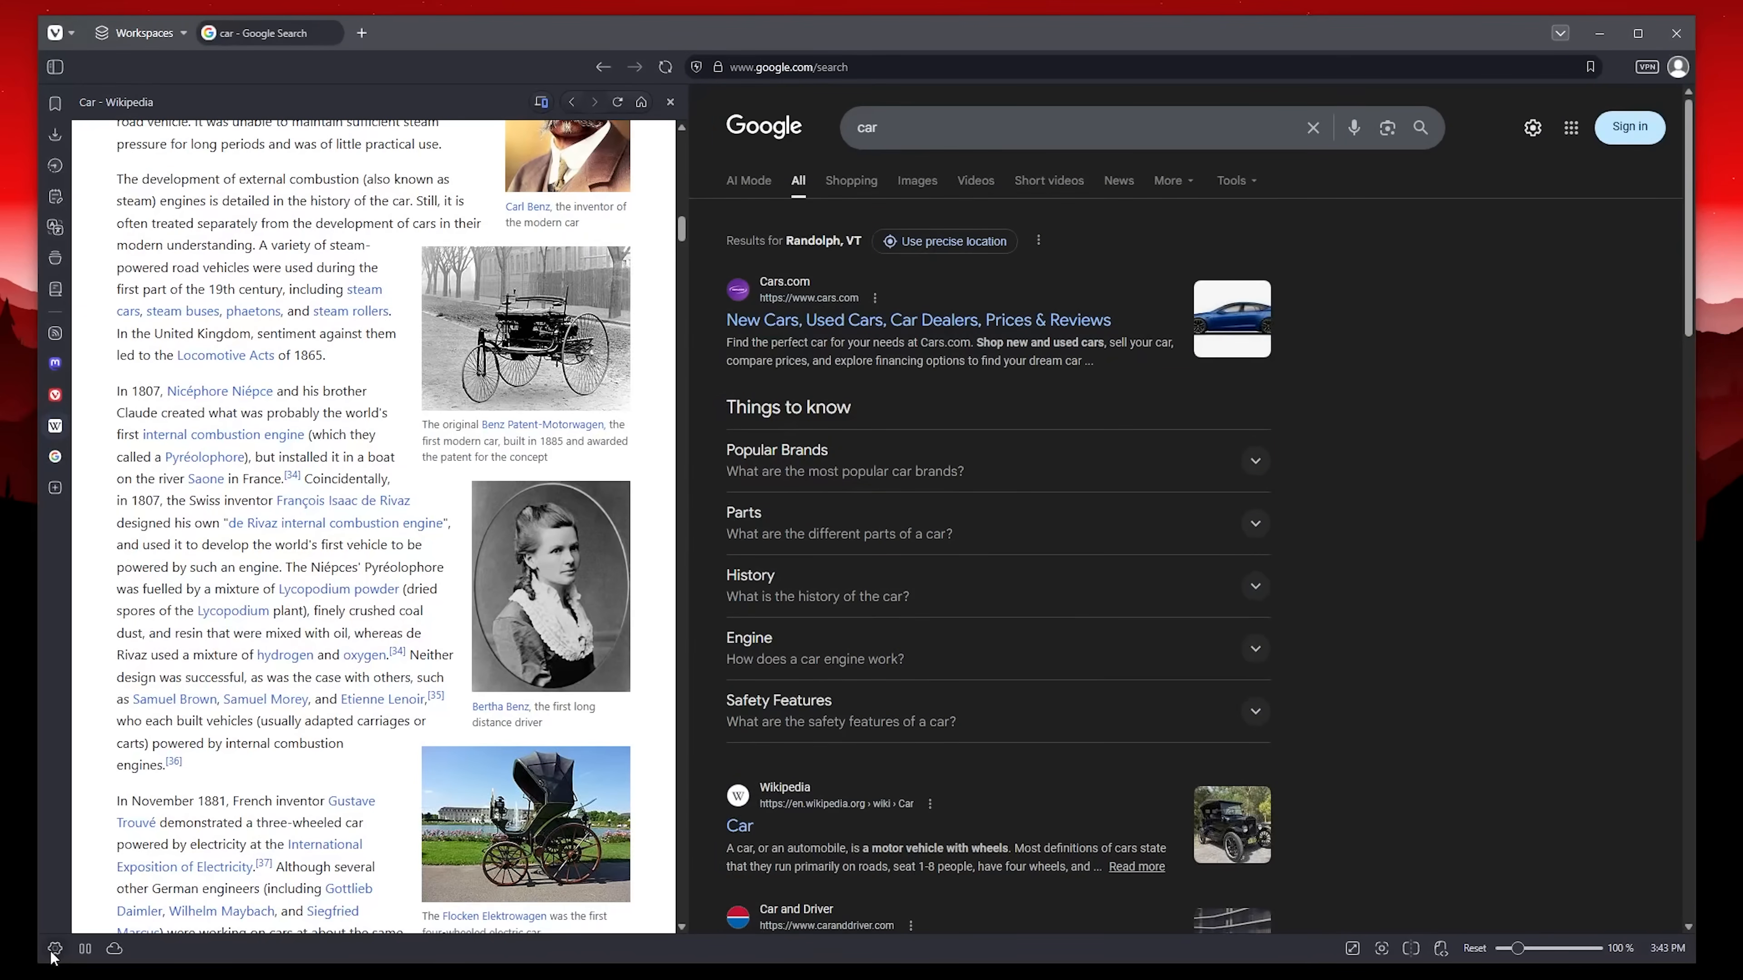
Pause and resume the browser with Take a Break, and close the Wikipedia web panel.
{"action": "left_click", "coordinate": [86, 950]}
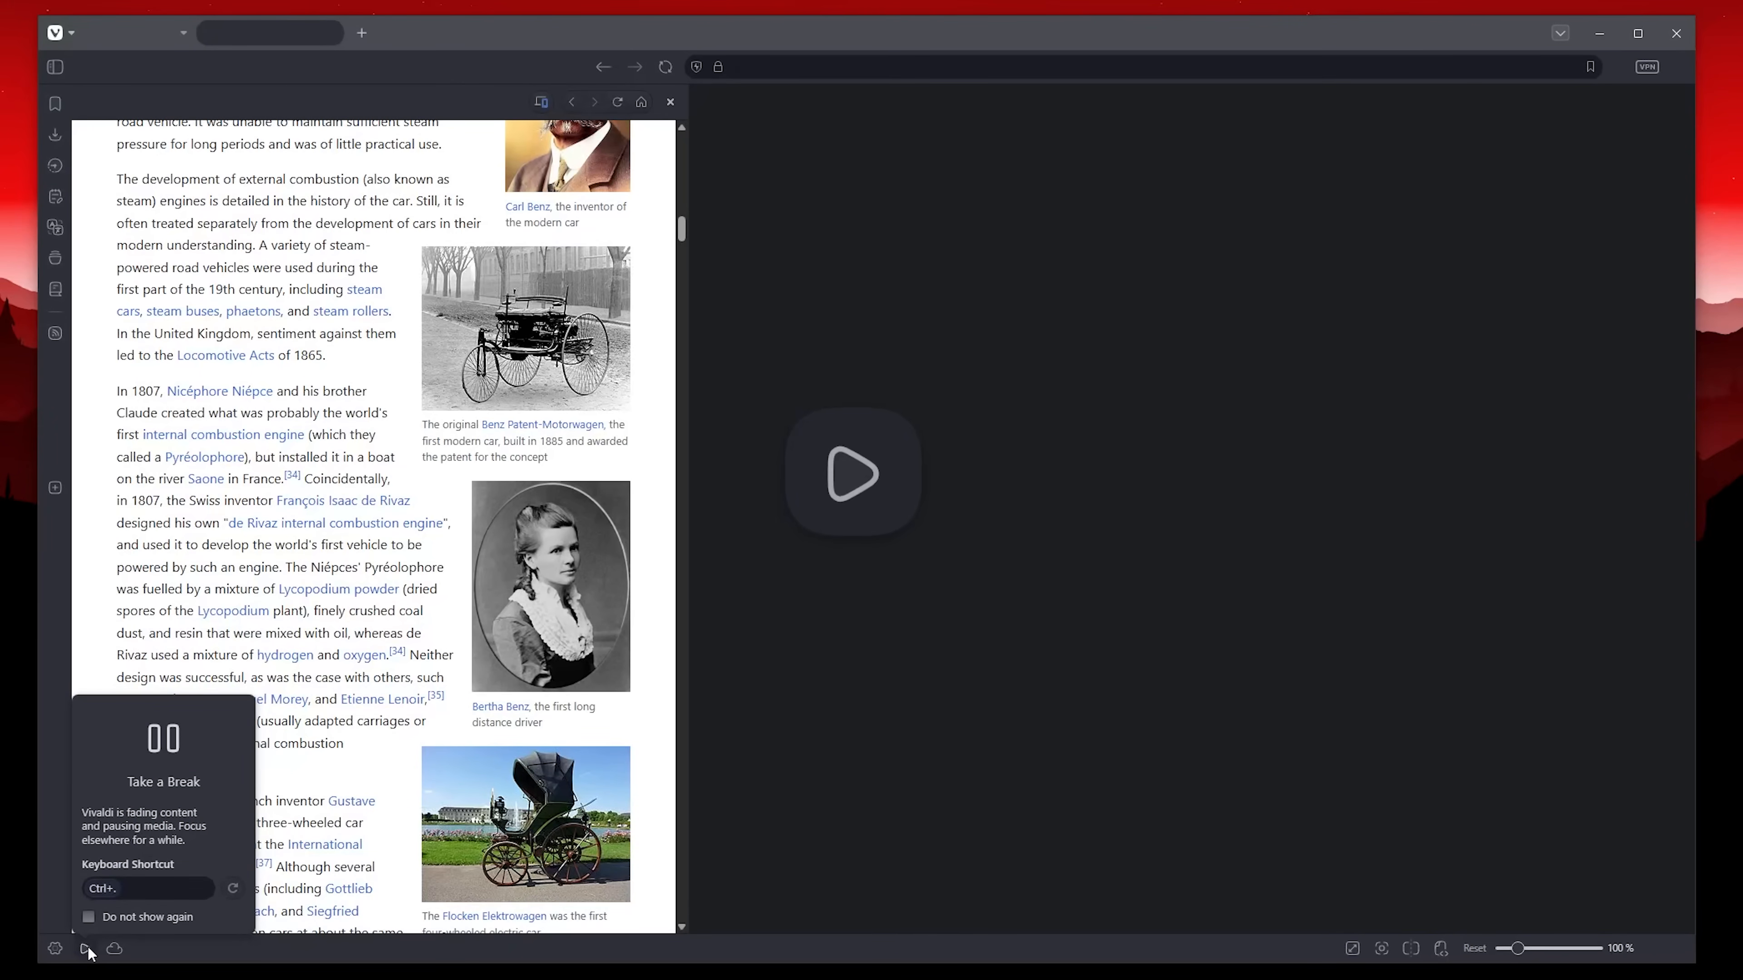
{"action": "left_click", "coordinate": [86, 950]}
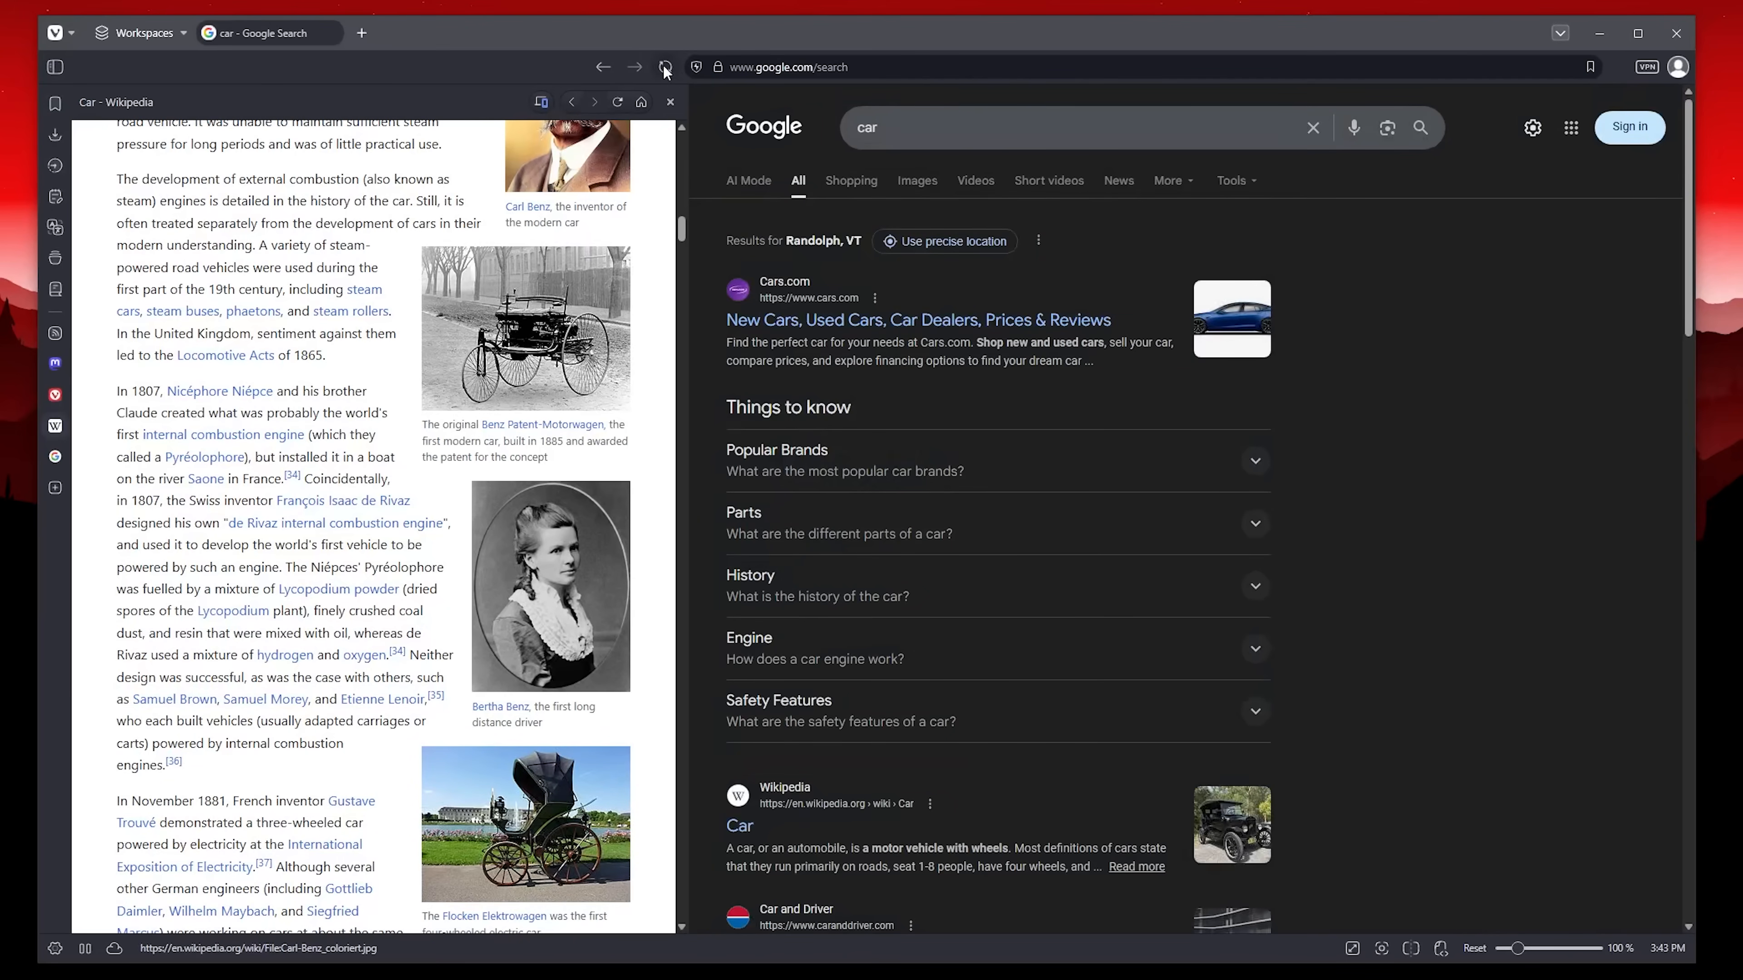
{"action": "left_click", "coordinate": [670, 102]}
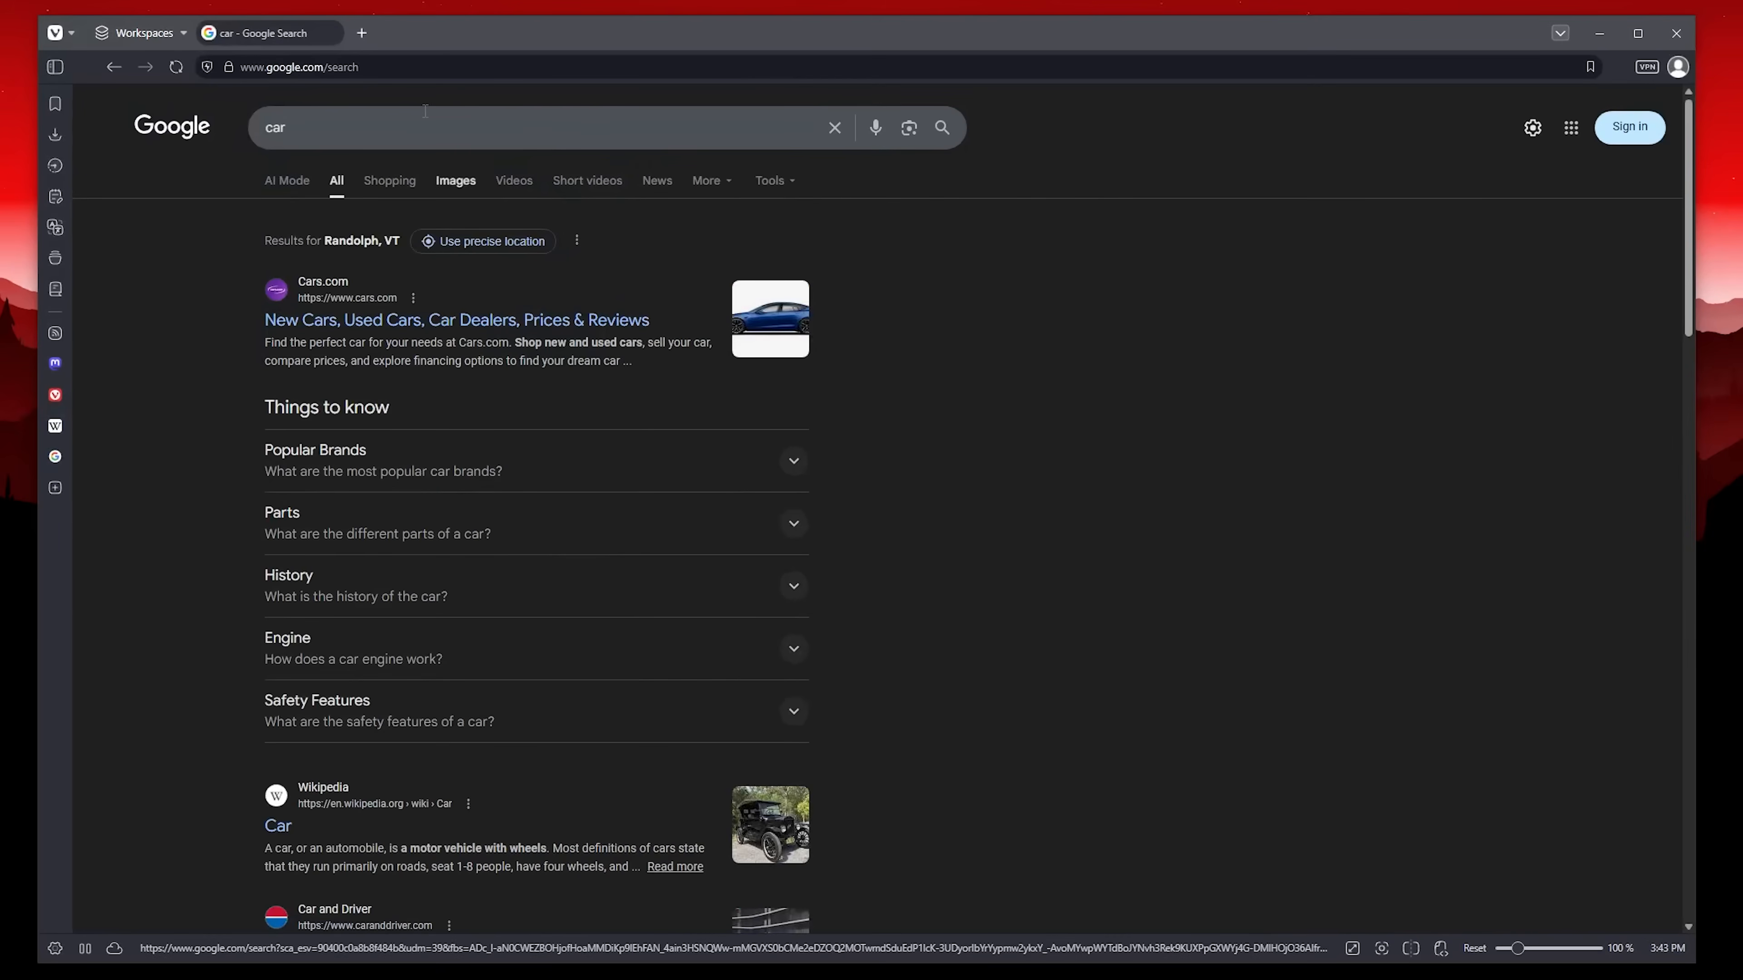
Pause the browser with Take a Break, minimize and restore its window, and resume browsing.
{"action": "left_click", "coordinate": [86, 950]}
{"action": "left_click", "coordinate": [86, 950]}
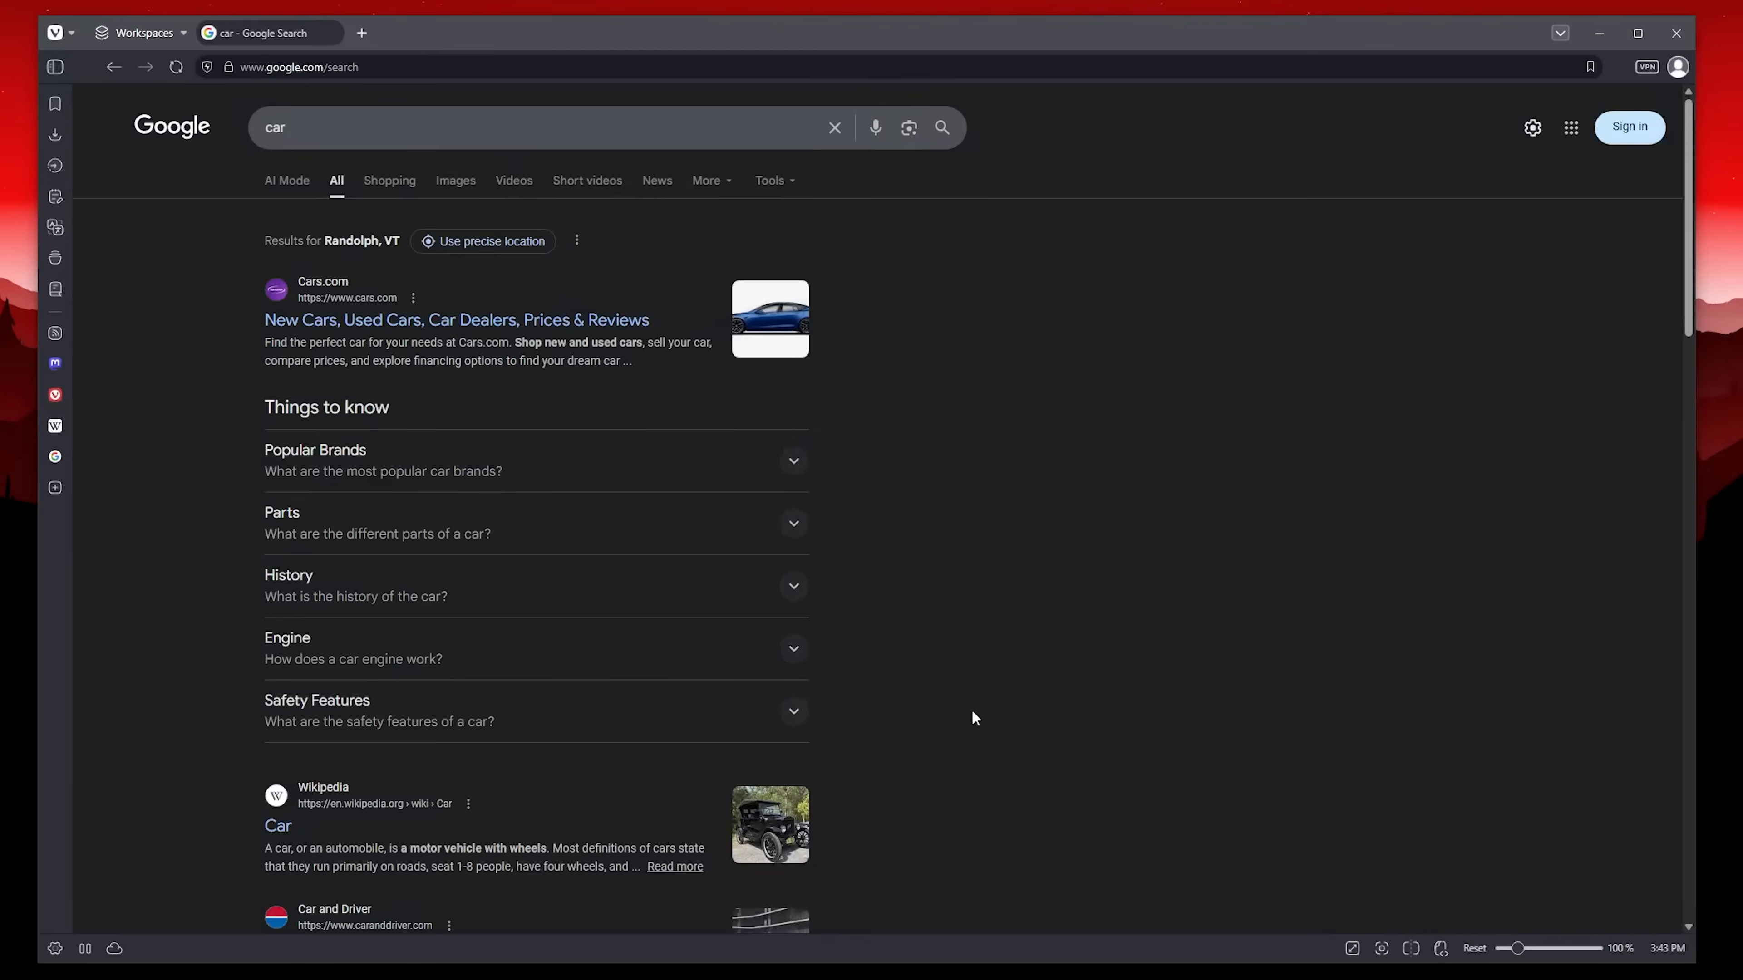
{"action": "left_click", "coordinate": [86, 950]}
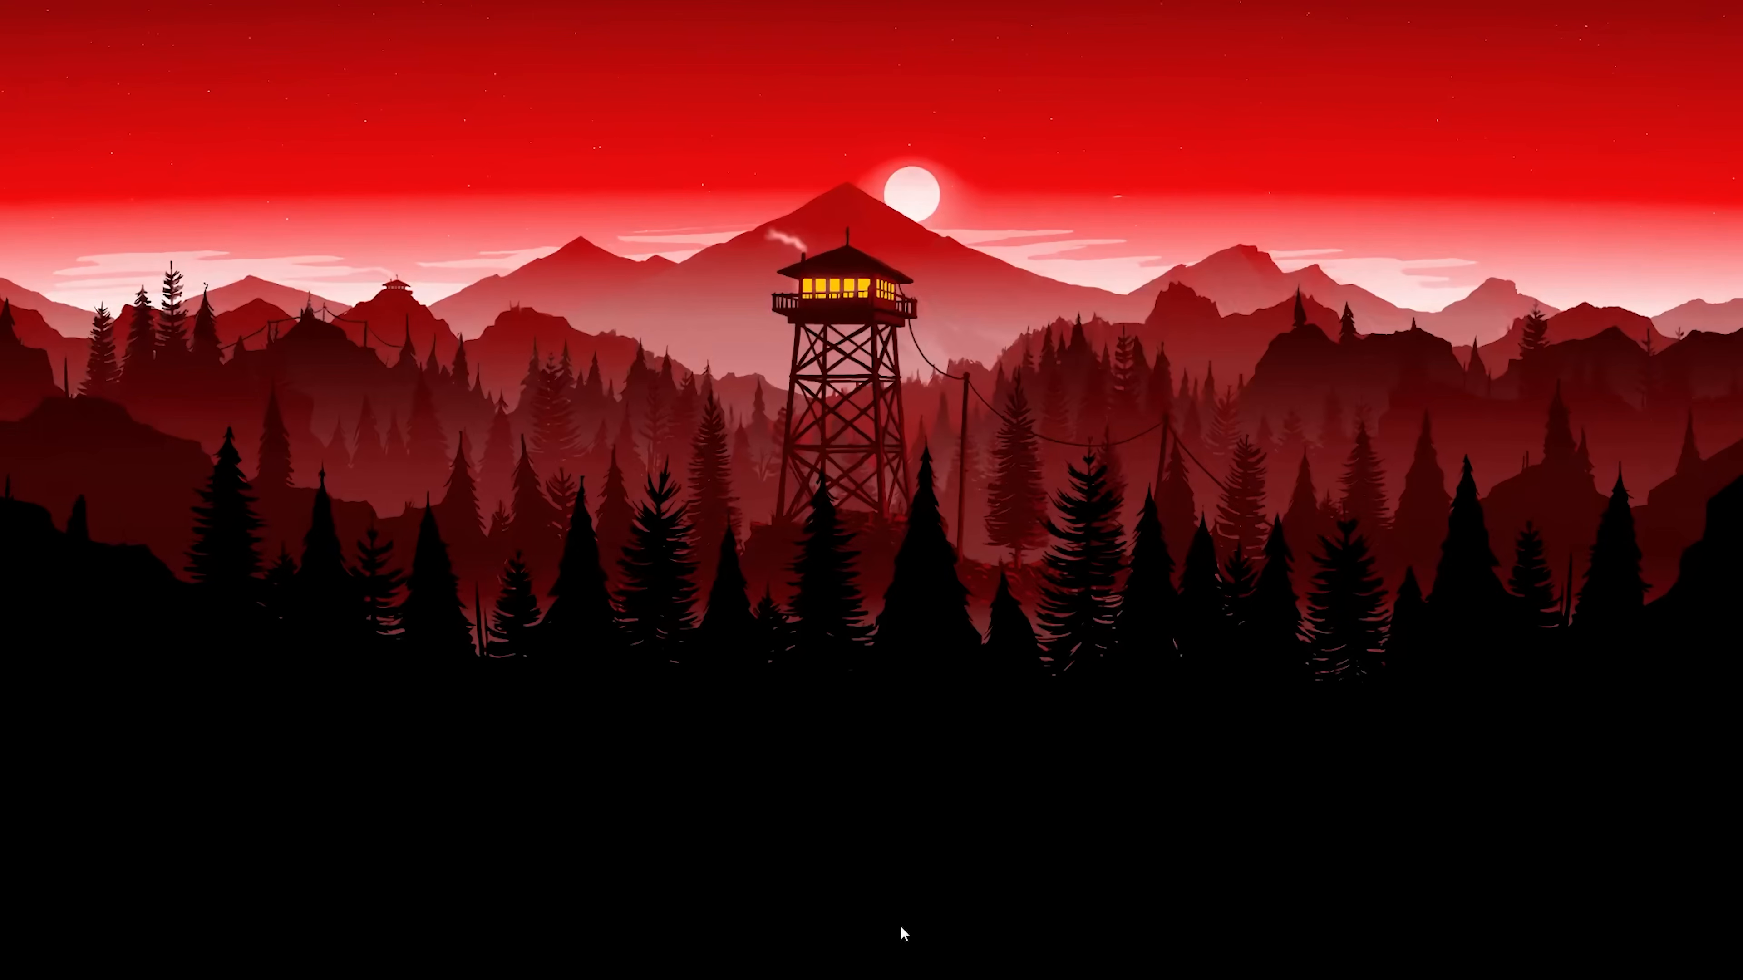
{"action": "left_click", "coordinate": [904, 975]}
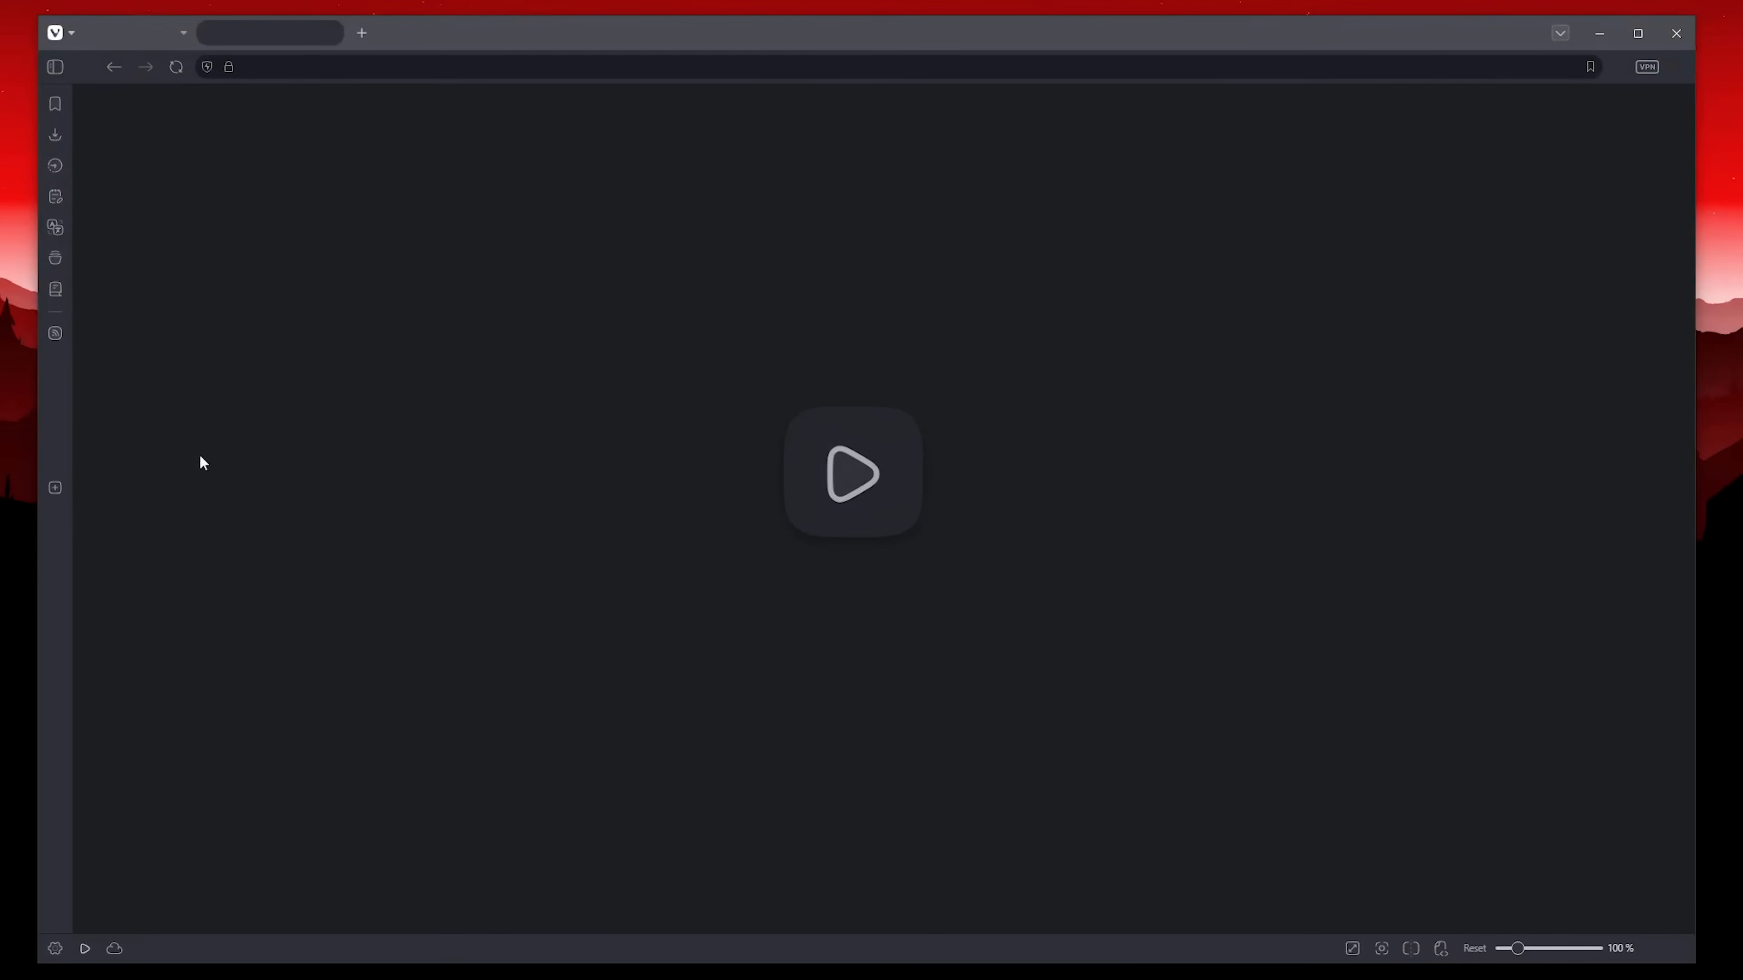
{"action": "left_click", "coordinate": [854, 484]}
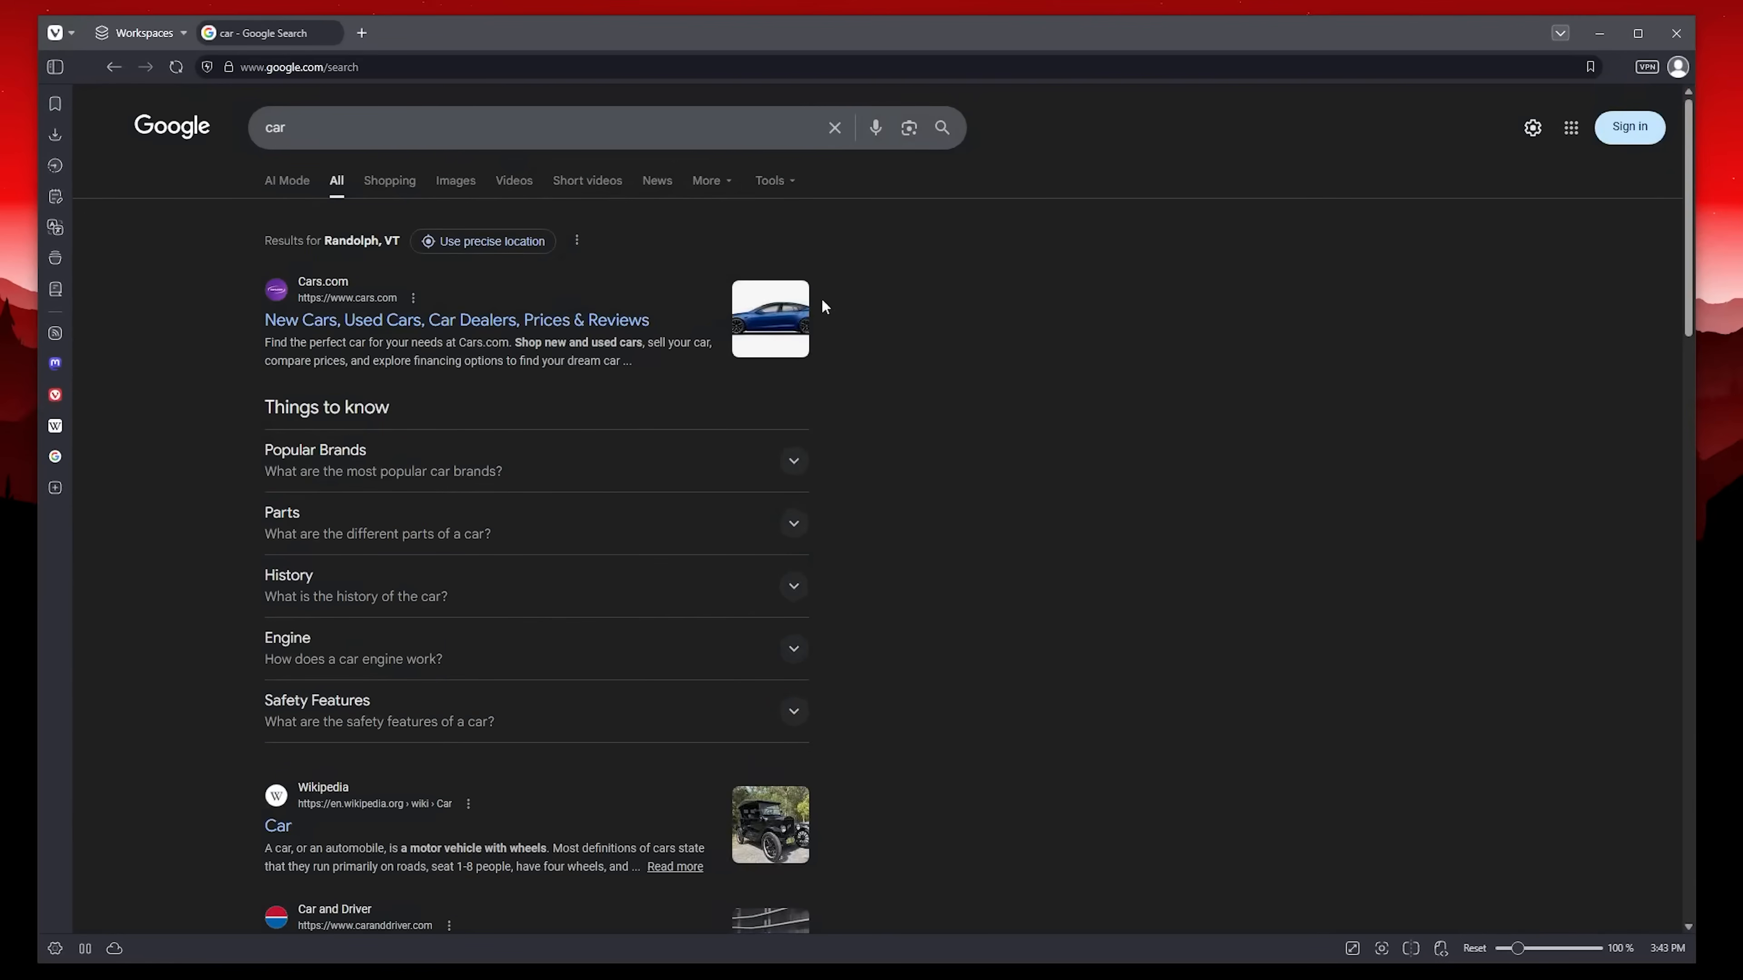
View the Sync settings with the account login form.
{"action": "left_click", "coordinate": [114, 949]}
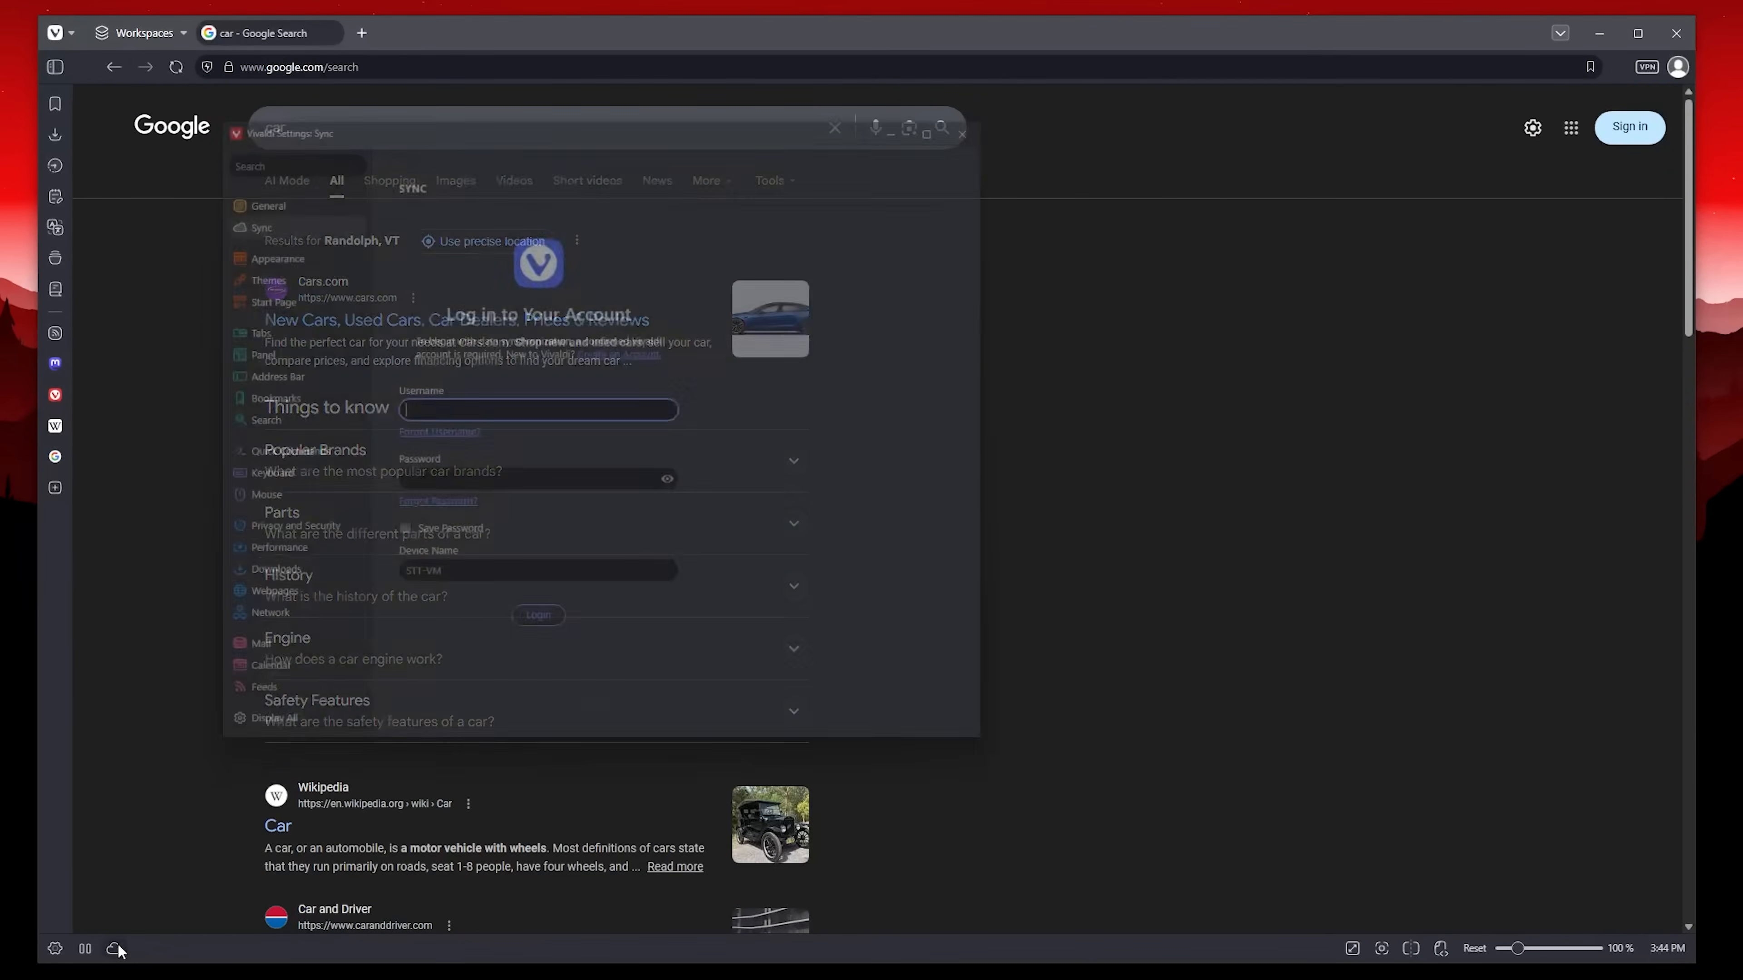
{"action": "left_click_drag", "start_coordinate": [599, 116], "coordinate": [823, 156]}
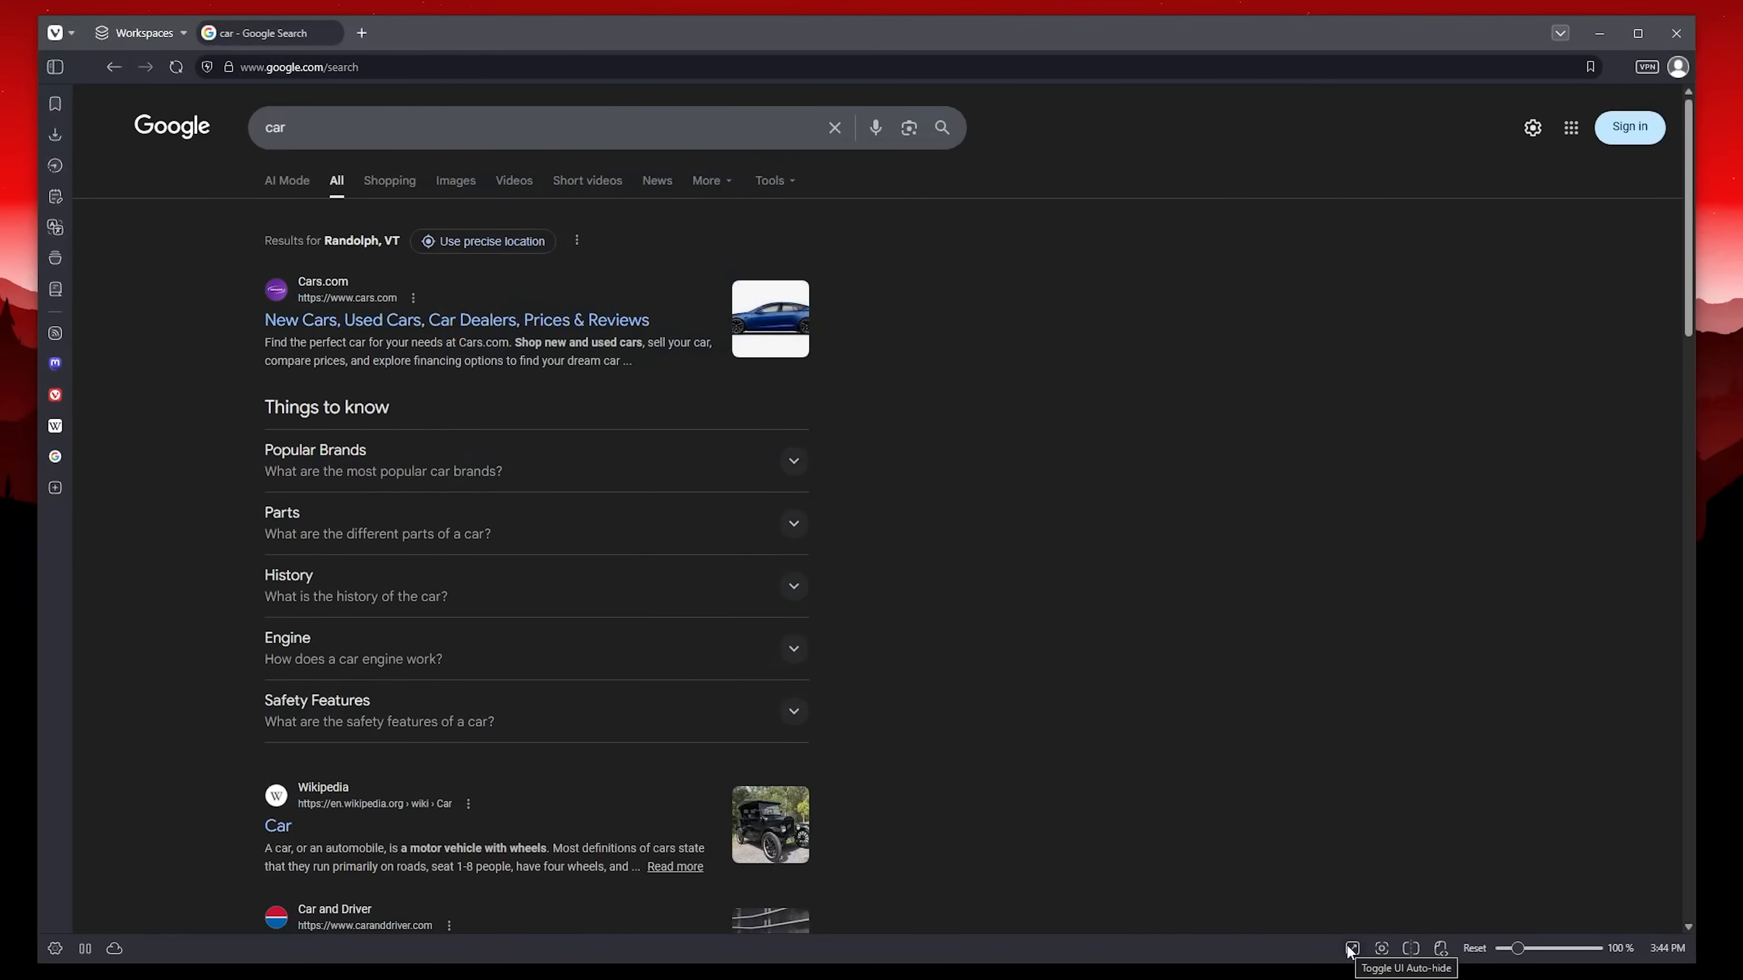
Turn on UI Auto-hide and turn it off again.
{"action": "left_click", "coordinate": [1351, 948]}
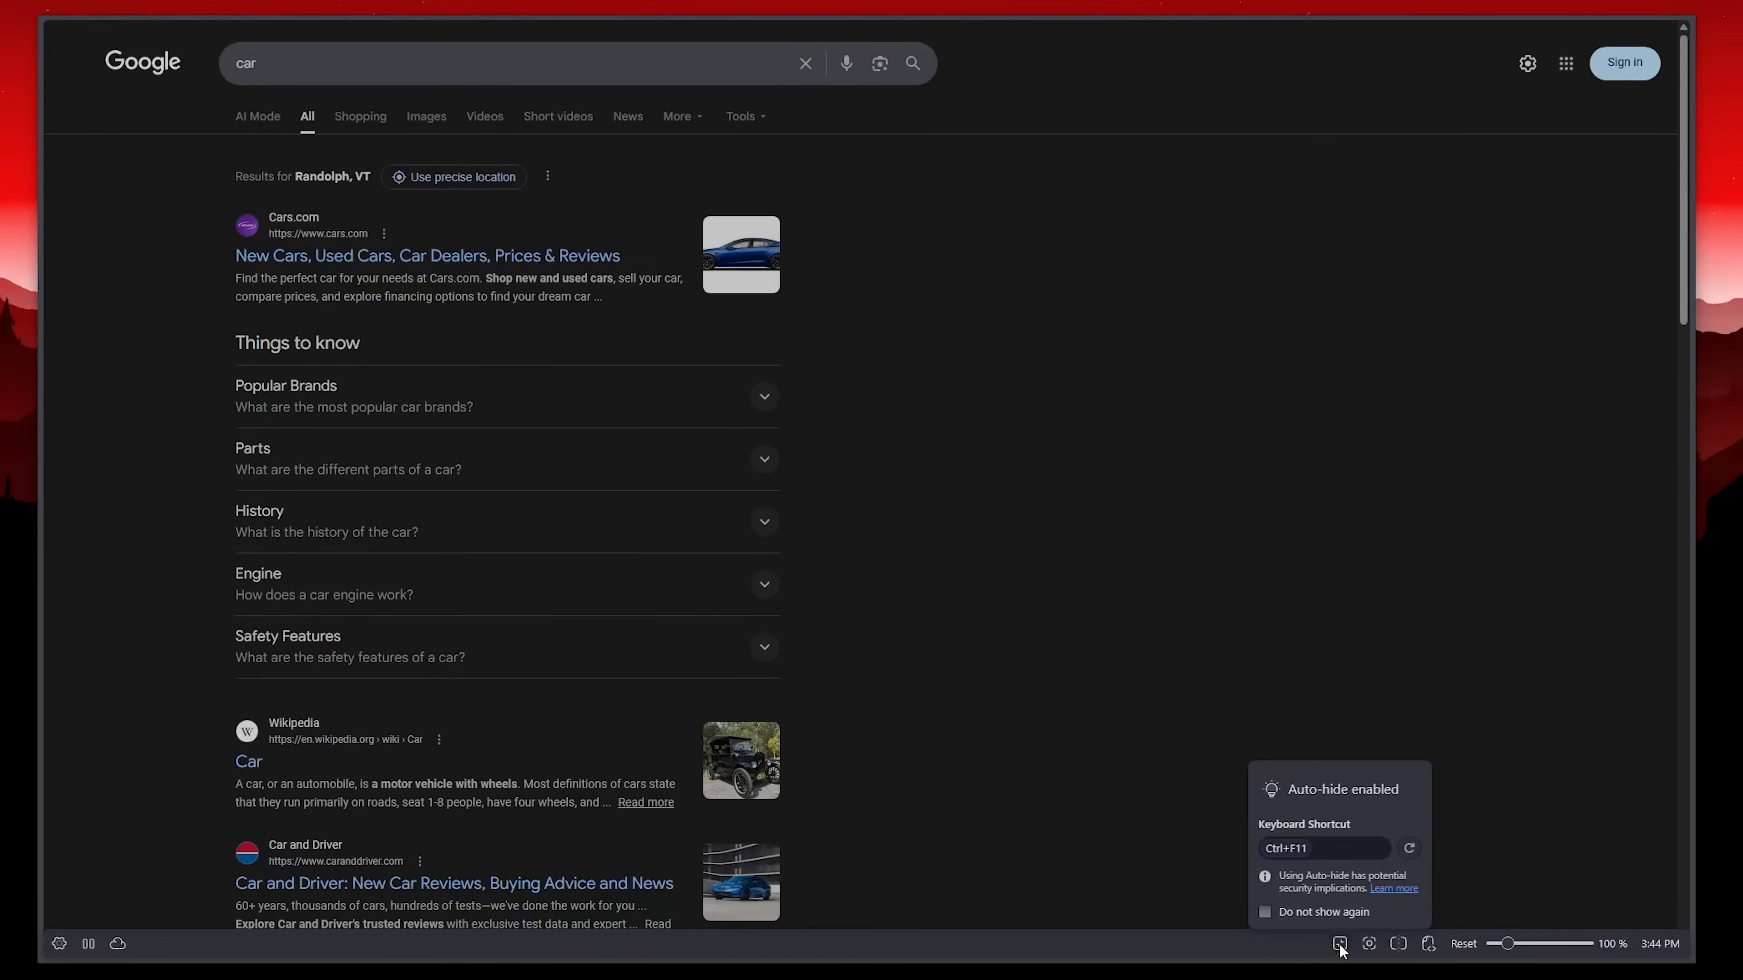
{"action": "left_click", "coordinate": [1339, 945]}
Capture the full Google results page as a PNG and view the saved image from the Vivaldi Captures folder.
{"action": "left_click", "coordinate": [1381, 951]}
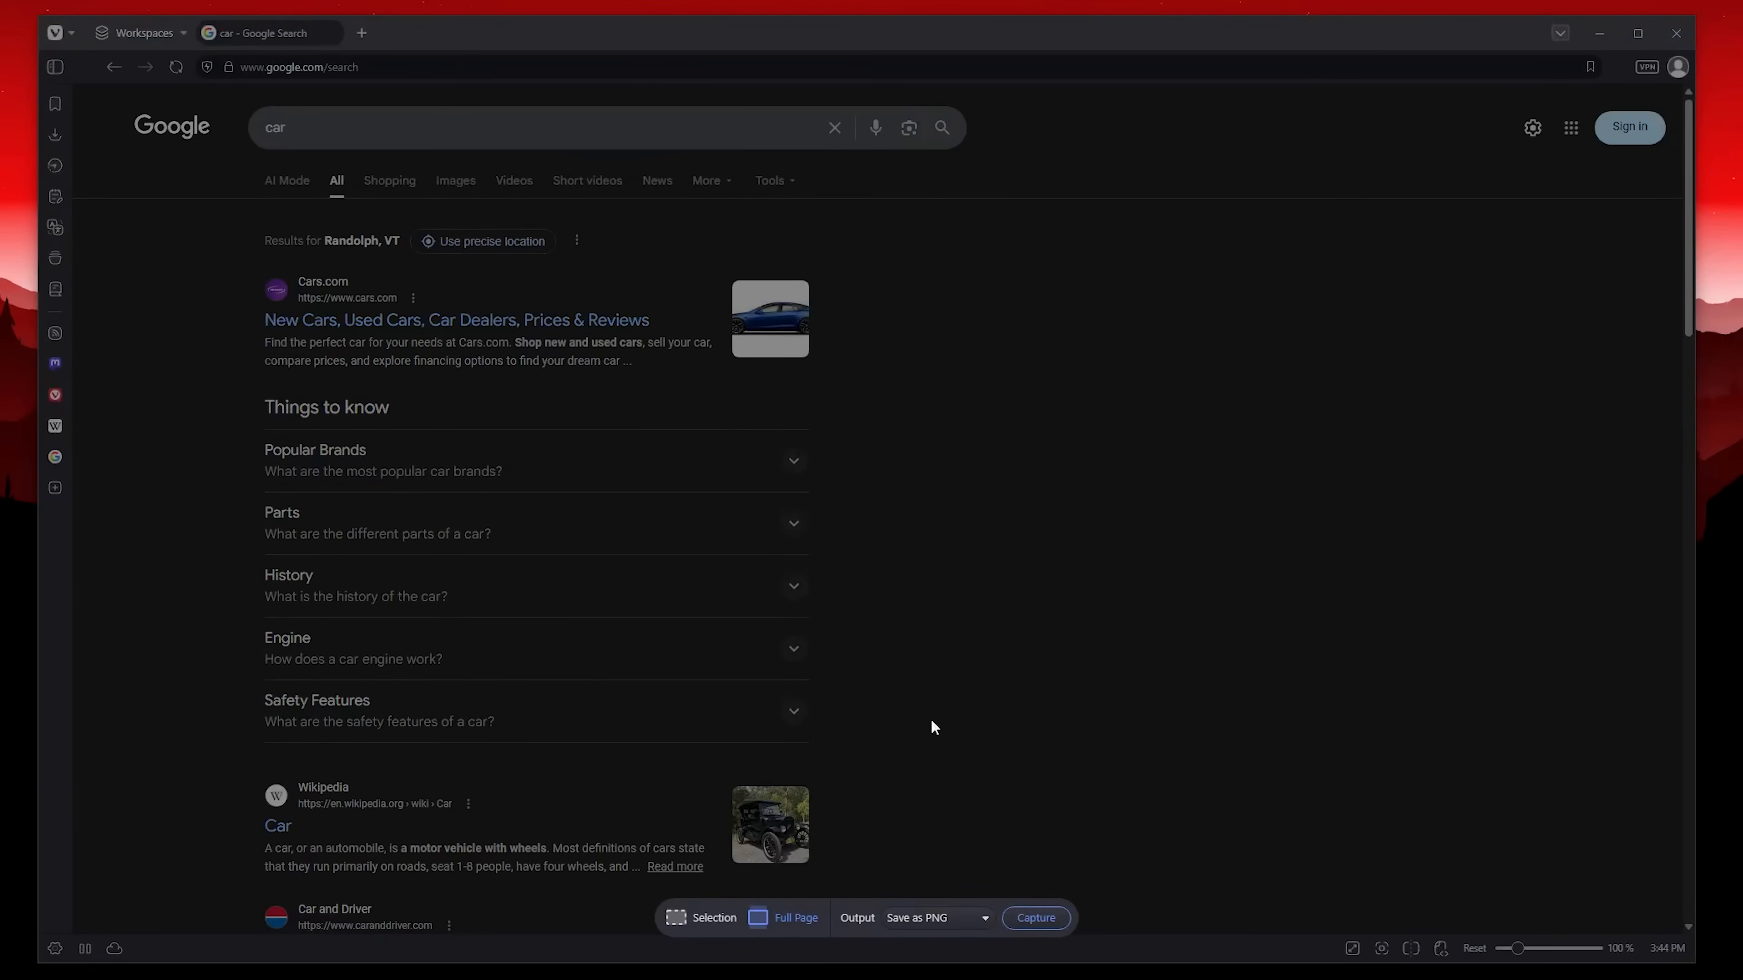
{"action": "left_click", "coordinate": [927, 918]}
{"action": "left_click", "coordinate": [928, 917]}
{"action": "left_click", "coordinate": [782, 919]}
{"action": "left_click", "coordinate": [1043, 920]}
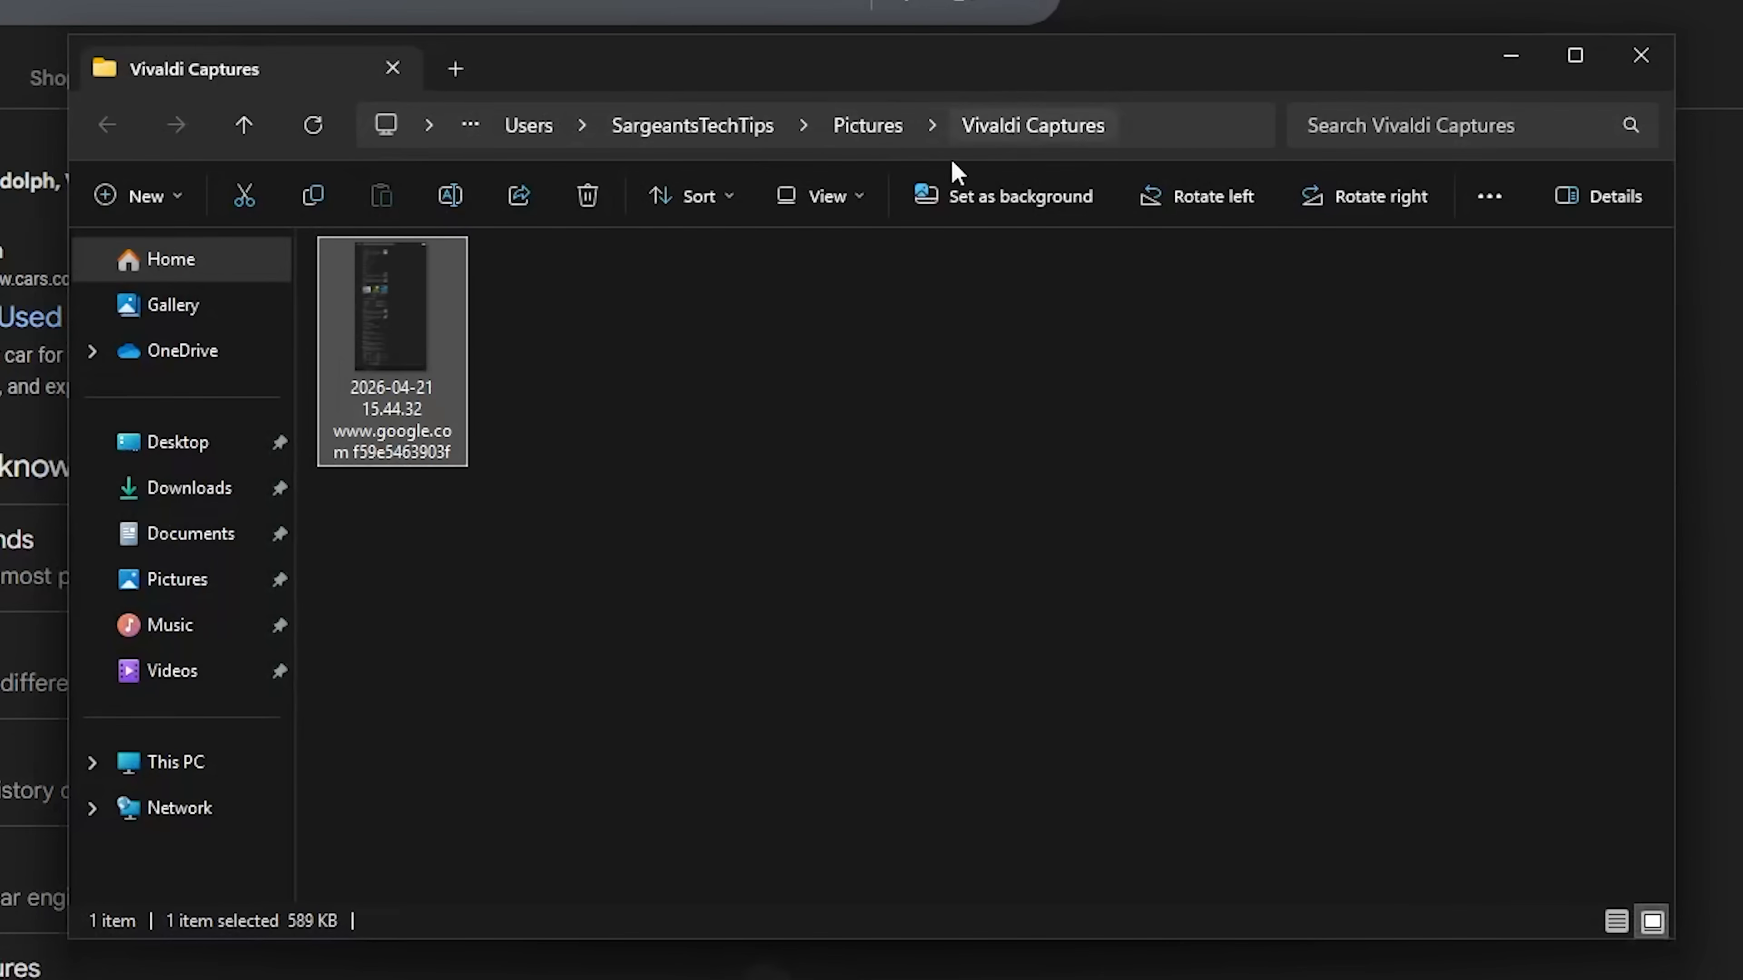
{"action": "double_click", "coordinate": [428, 331]}
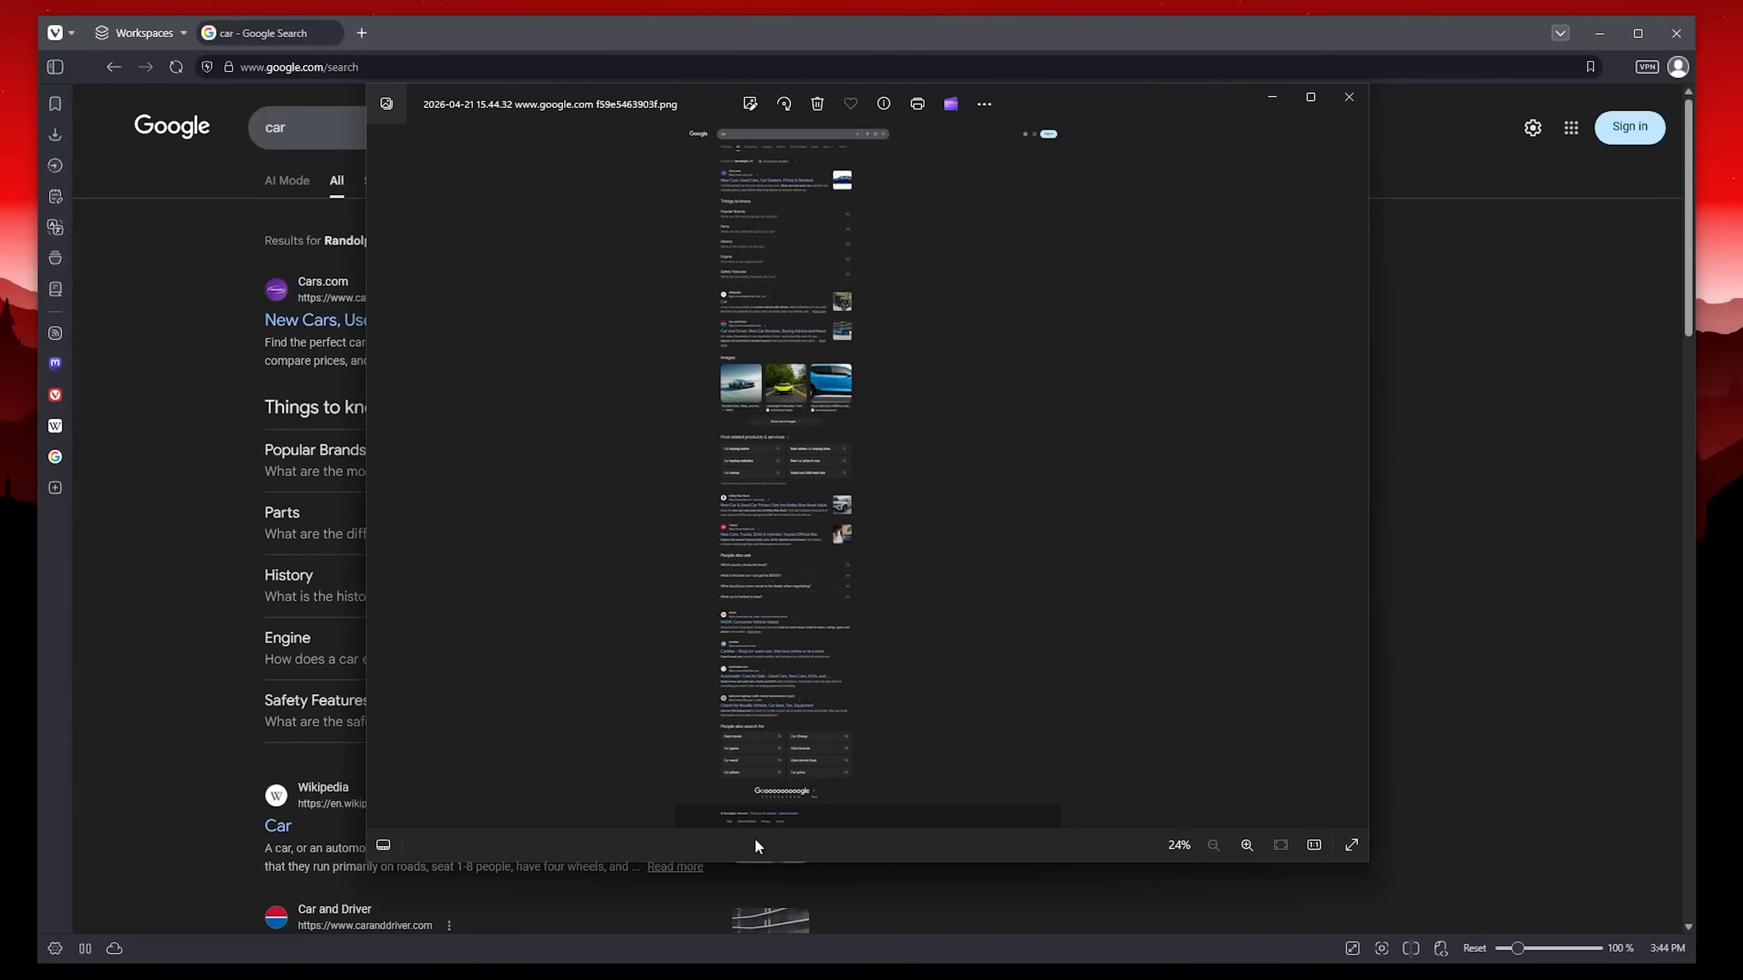
{"action": "left_click", "coordinate": [1349, 96]}
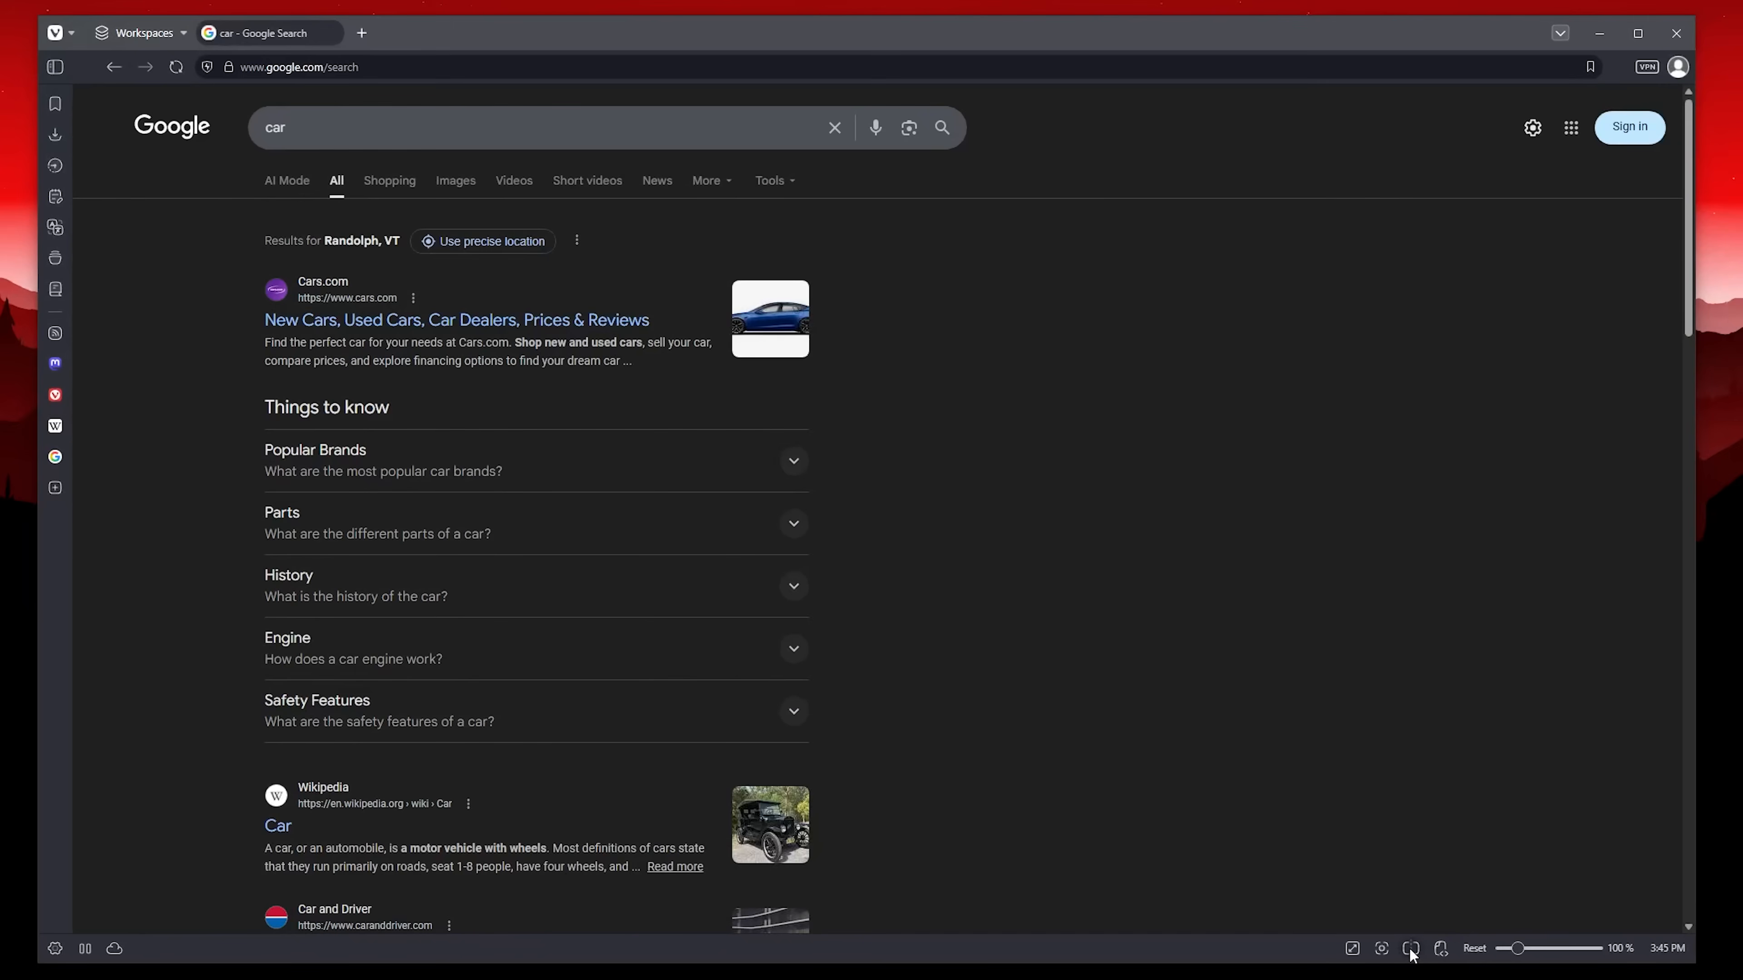
Try out page tiling with only the Google search tab open.
{"action": "left_click", "coordinate": [1410, 949]}
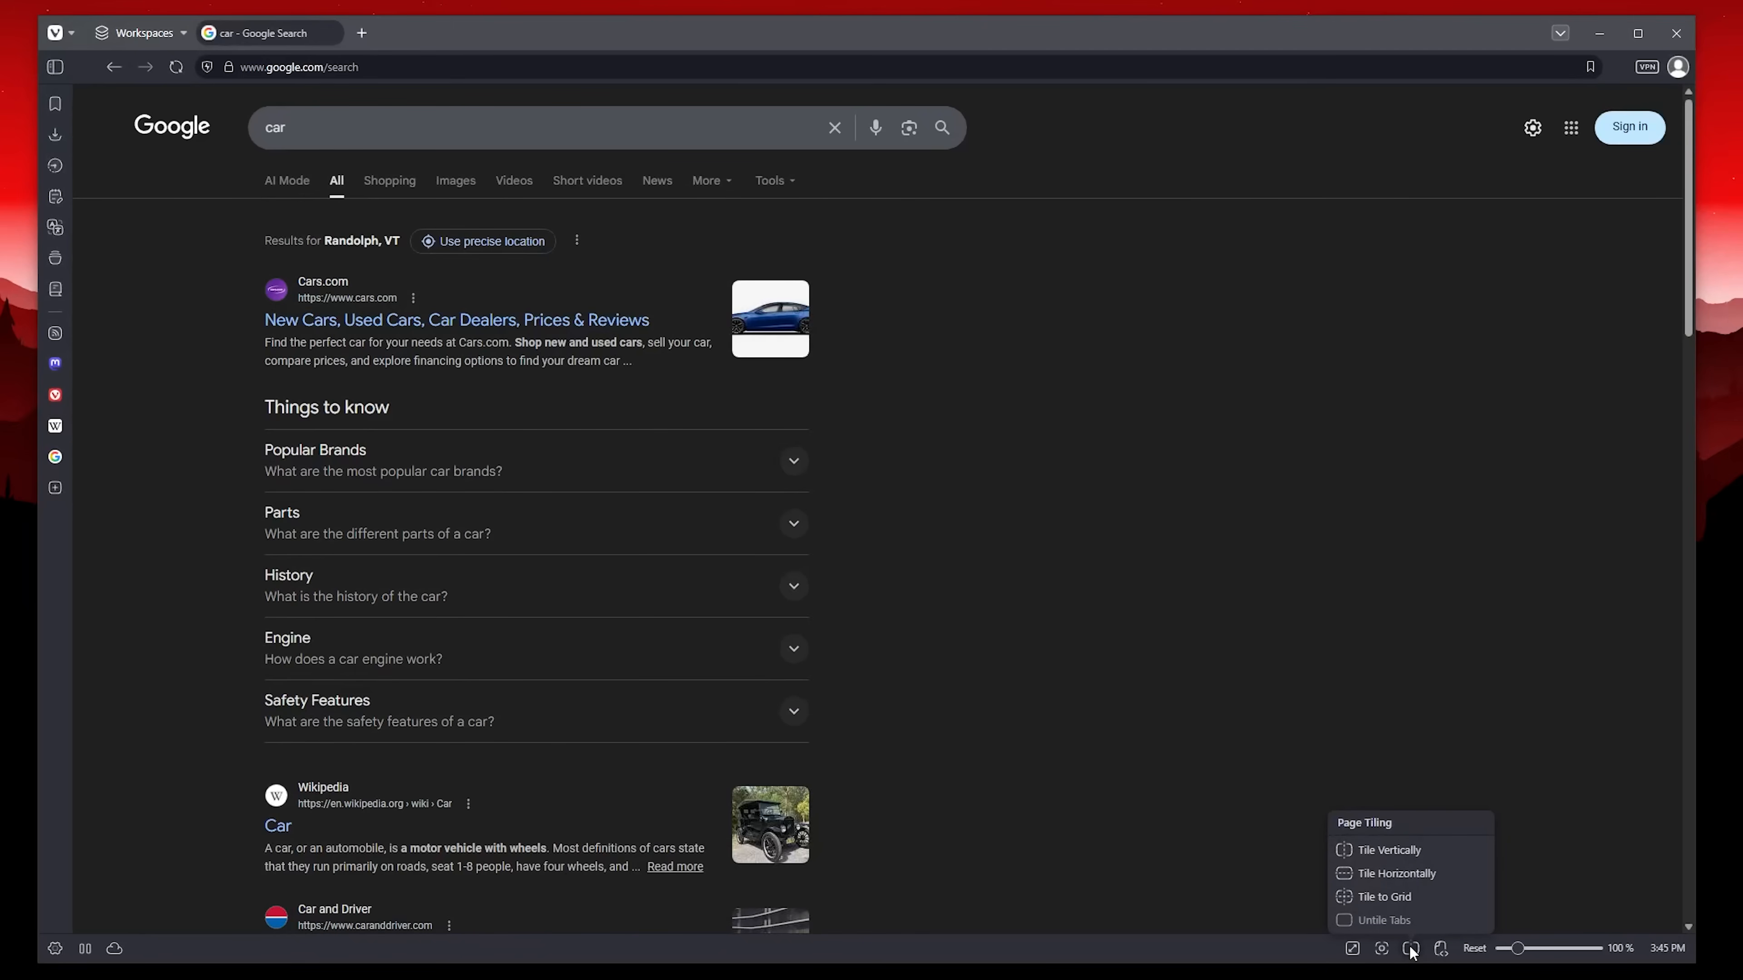
{"action": "left_click", "coordinate": [1409, 867]}
{"action": "left_click", "coordinate": [1408, 944]}
{"action": "left_click", "coordinate": [1410, 956]}
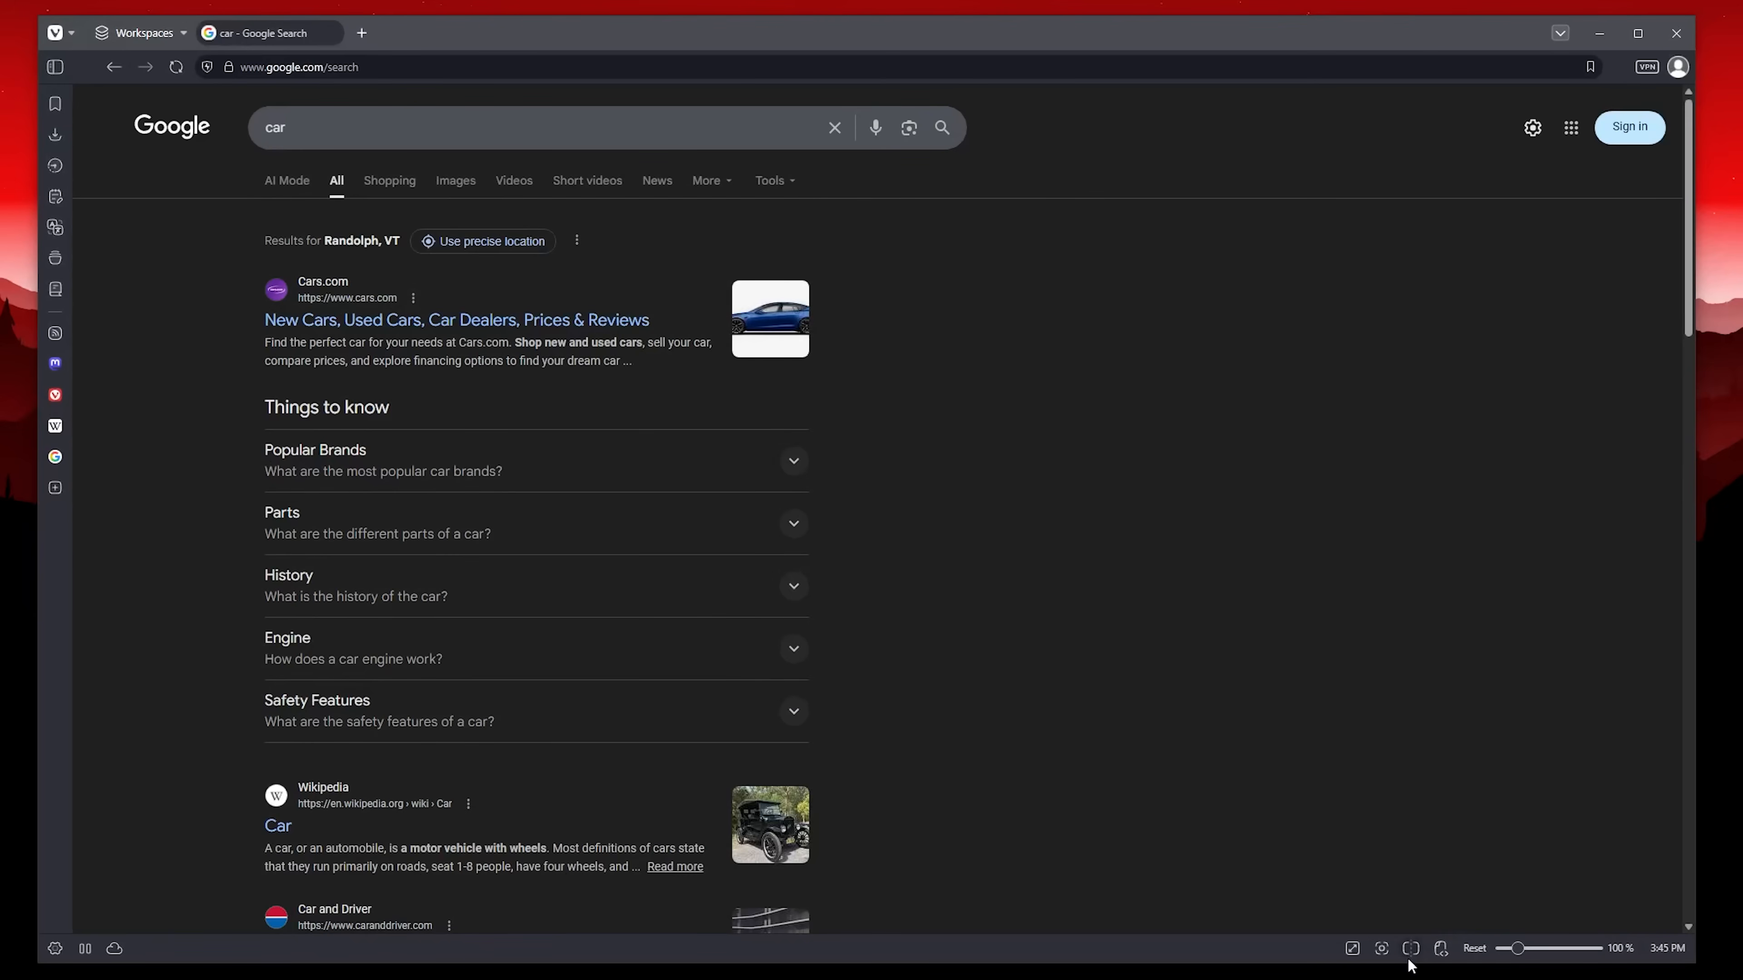
Tile the stacked Google search and Start Page tabs in a grid and make the Start Page active.
{"action": "left_click", "coordinate": [1410, 949]}
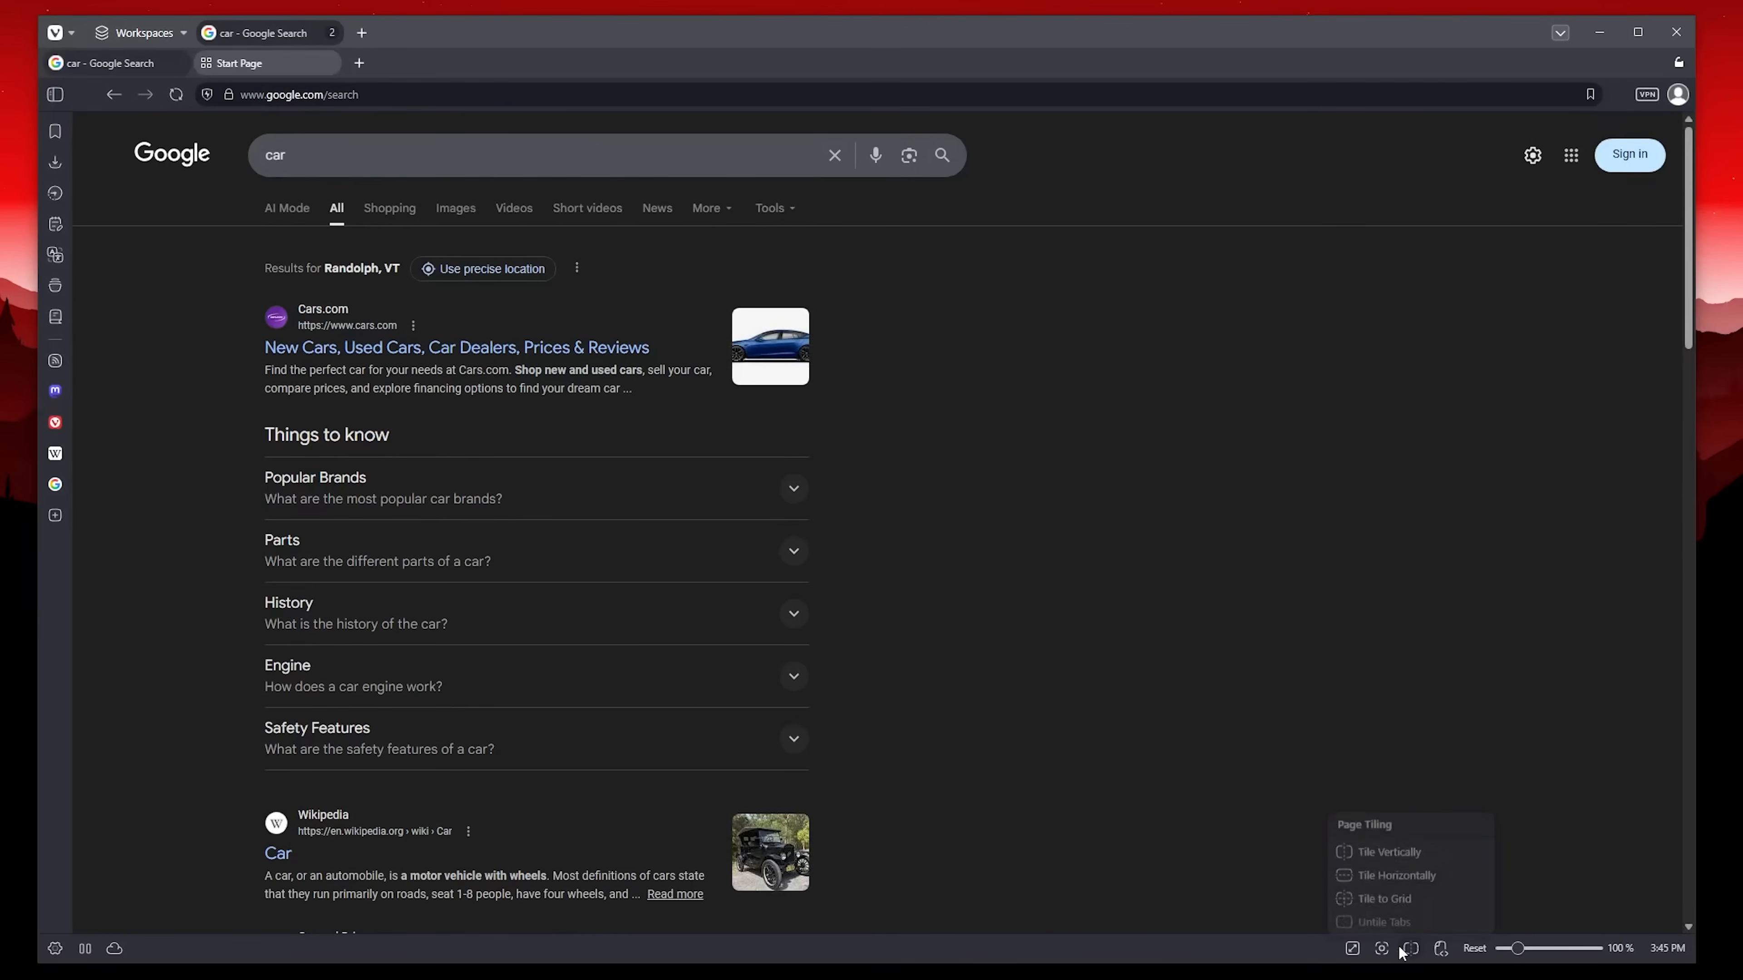
{"action": "left_click", "coordinate": [1403, 899]}
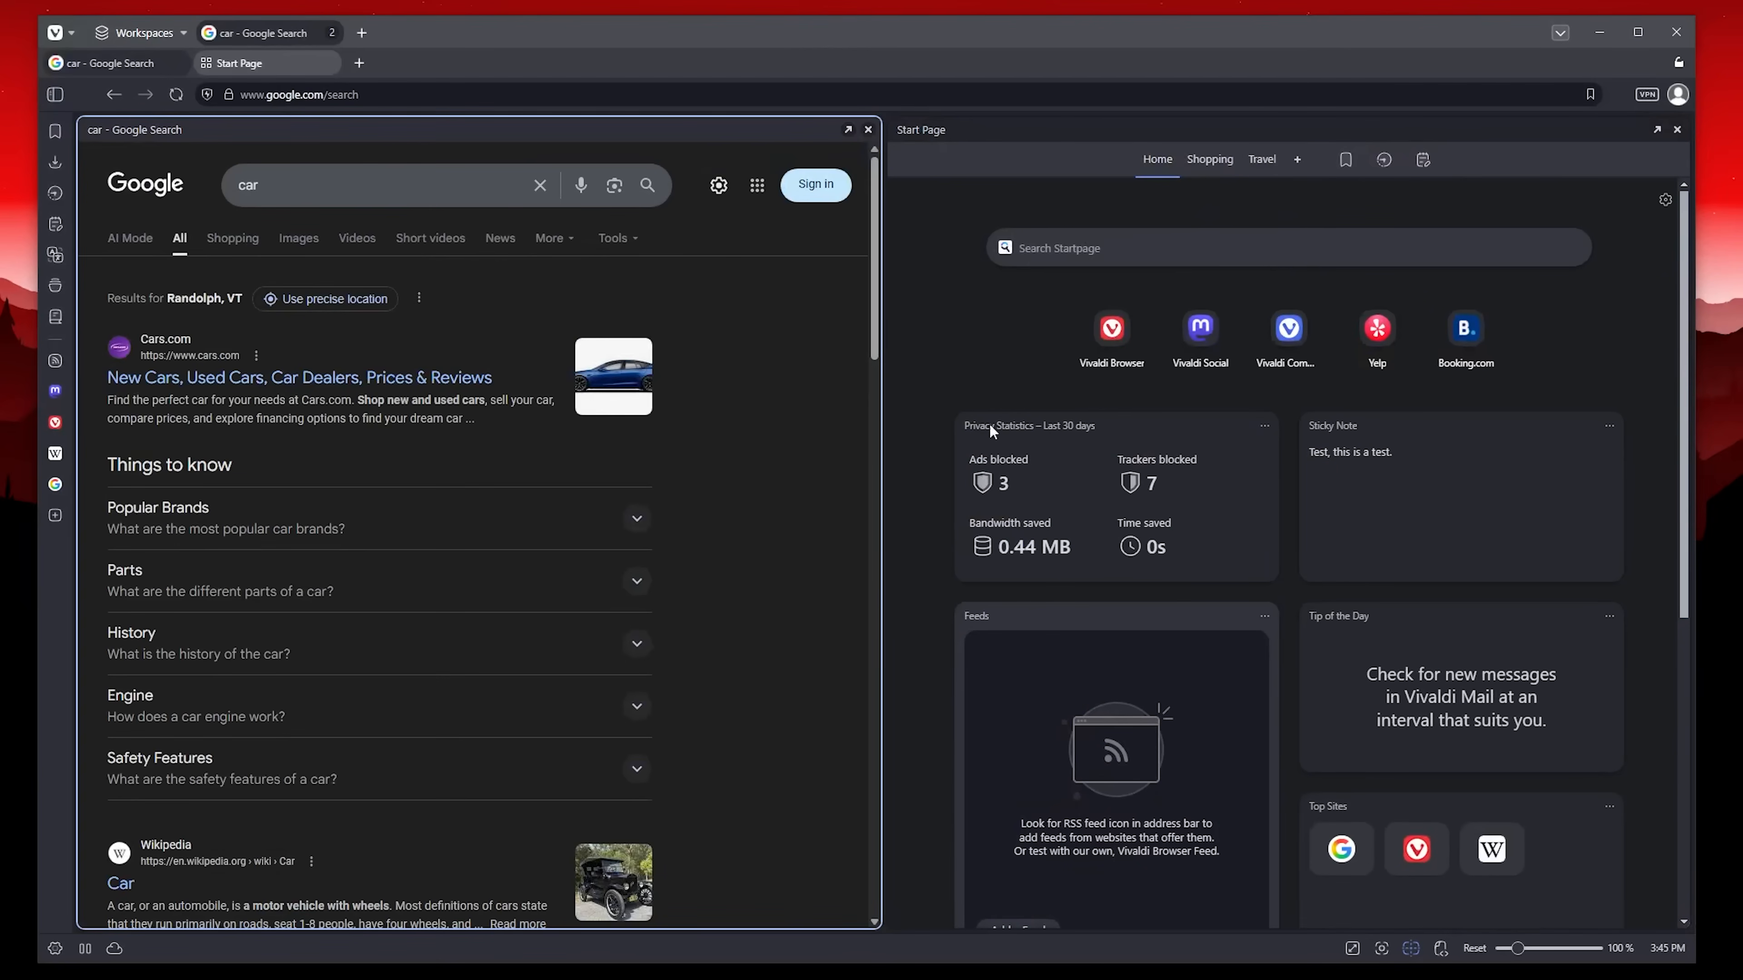
{"action": "left_click", "coordinate": [229, 63]}
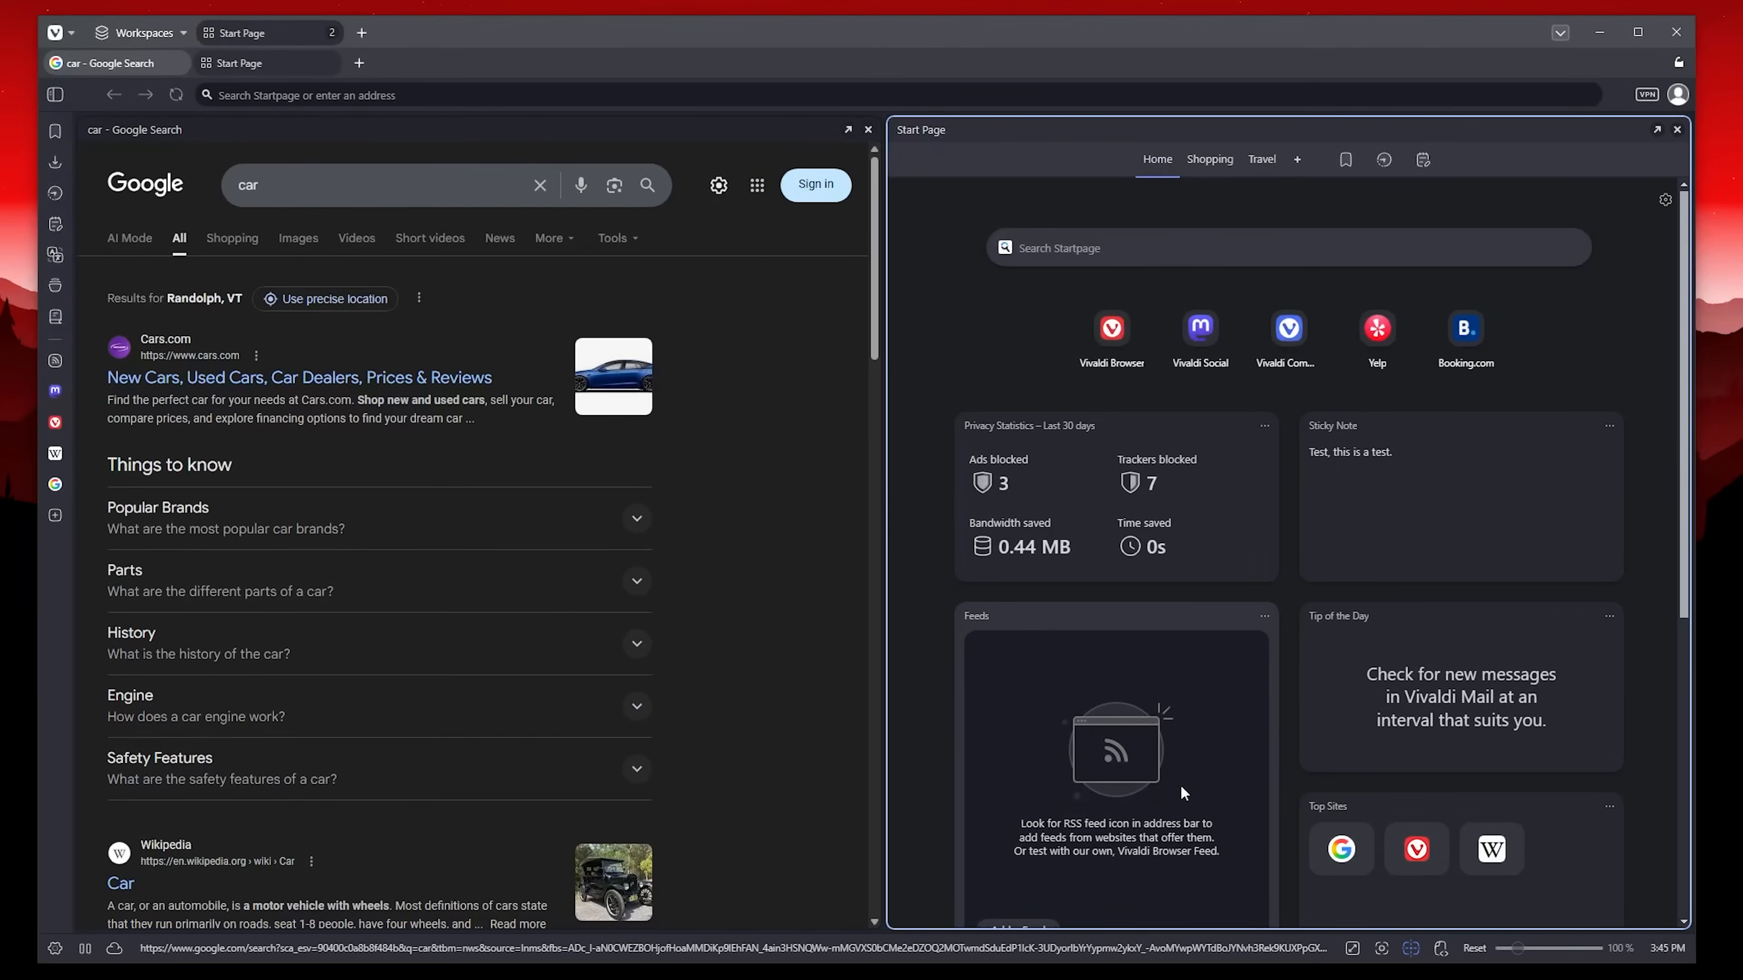
Tile the two stacked tabs vertically and change the layout to horizontal tiling.
{"action": "left_click", "coordinate": [1402, 951]}
{"action": "left_click", "coordinate": [1400, 858]}
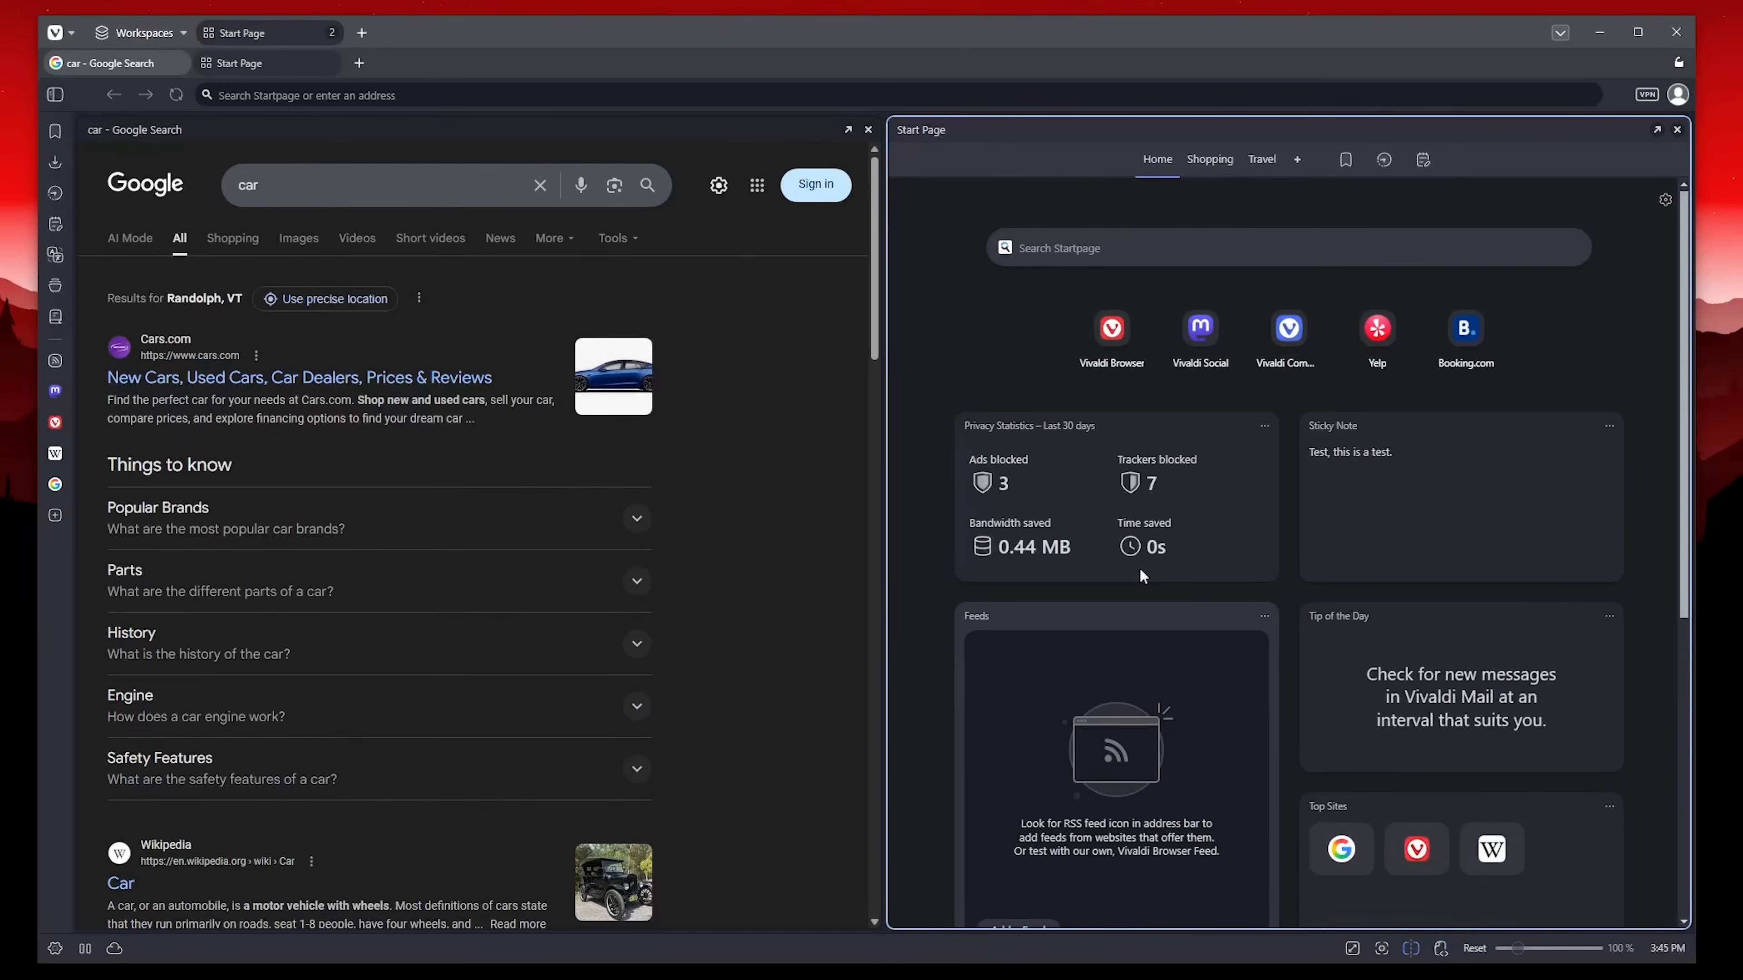
{"action": "left_click", "coordinate": [1411, 950]}
{"action": "left_click", "coordinate": [1400, 886]}
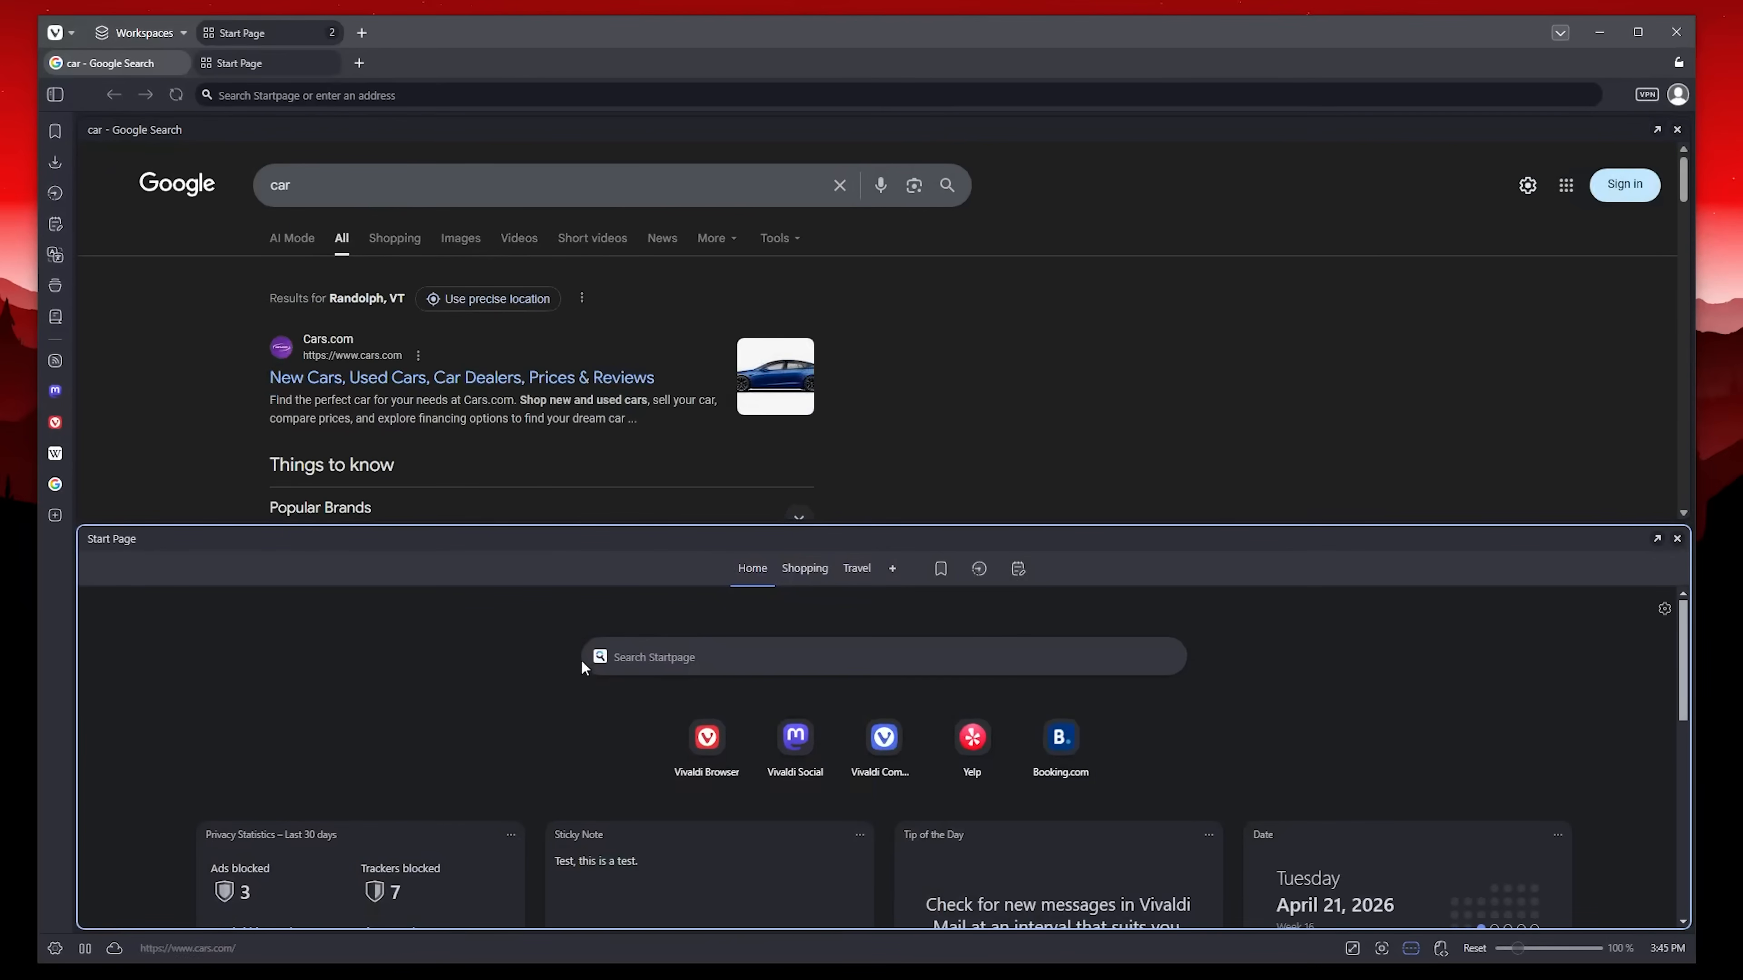
{"action": "scroll", "coordinate": [584, 646], "scroll_direction": "down", "scroll_amount": 2}
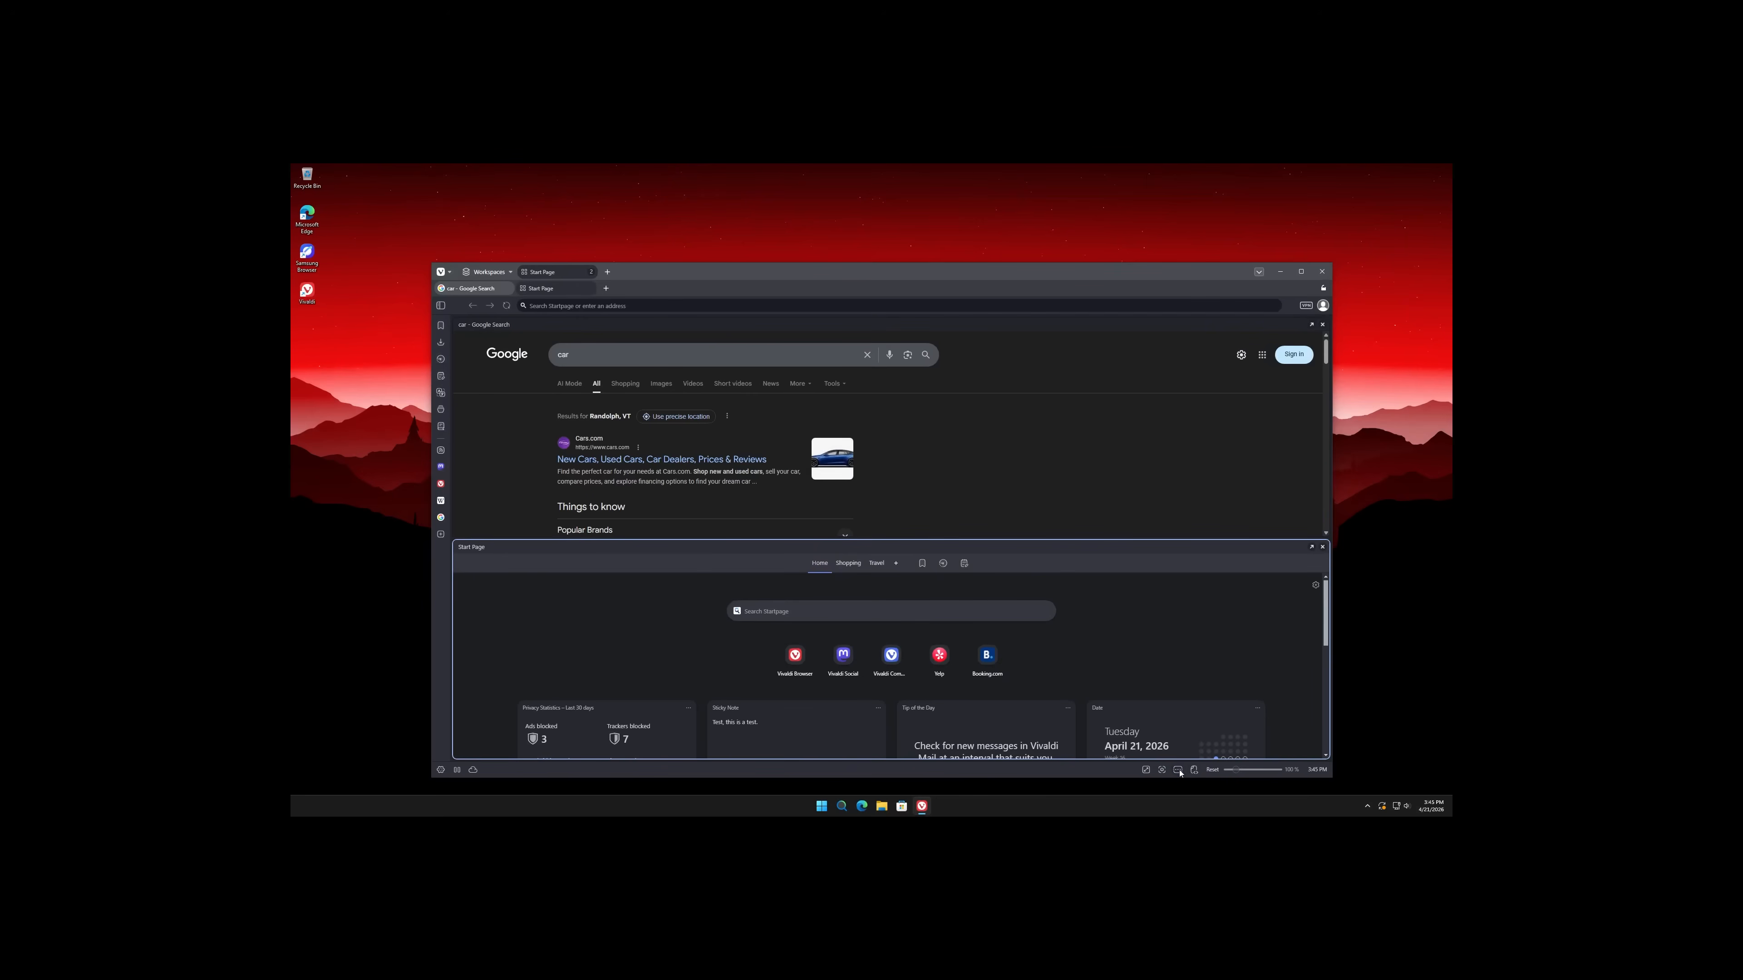
Return the two tiled tabs to a side-by-side layout.
{"action": "left_click", "coordinate": [1177, 770]}
{"action": "left_click", "coordinate": [1172, 723]}
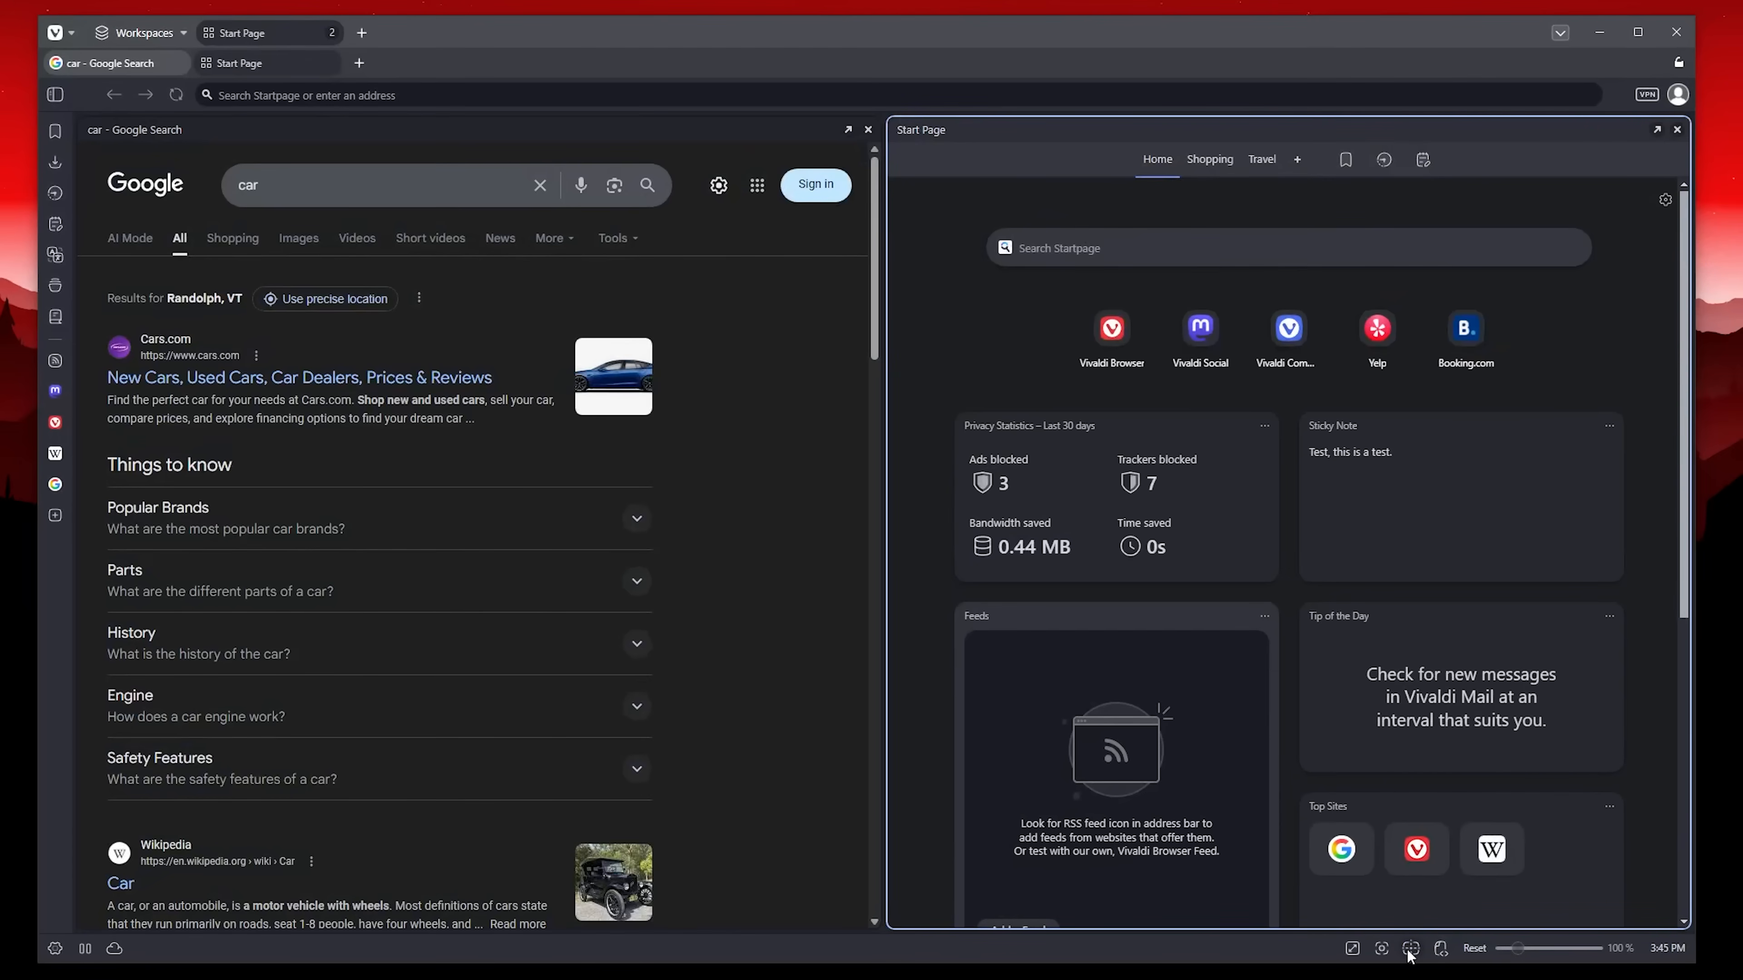
Untile the stacked Google search and Start Page tabs, and tile them vertically again.
{"action": "left_click", "coordinate": [1411, 950]}
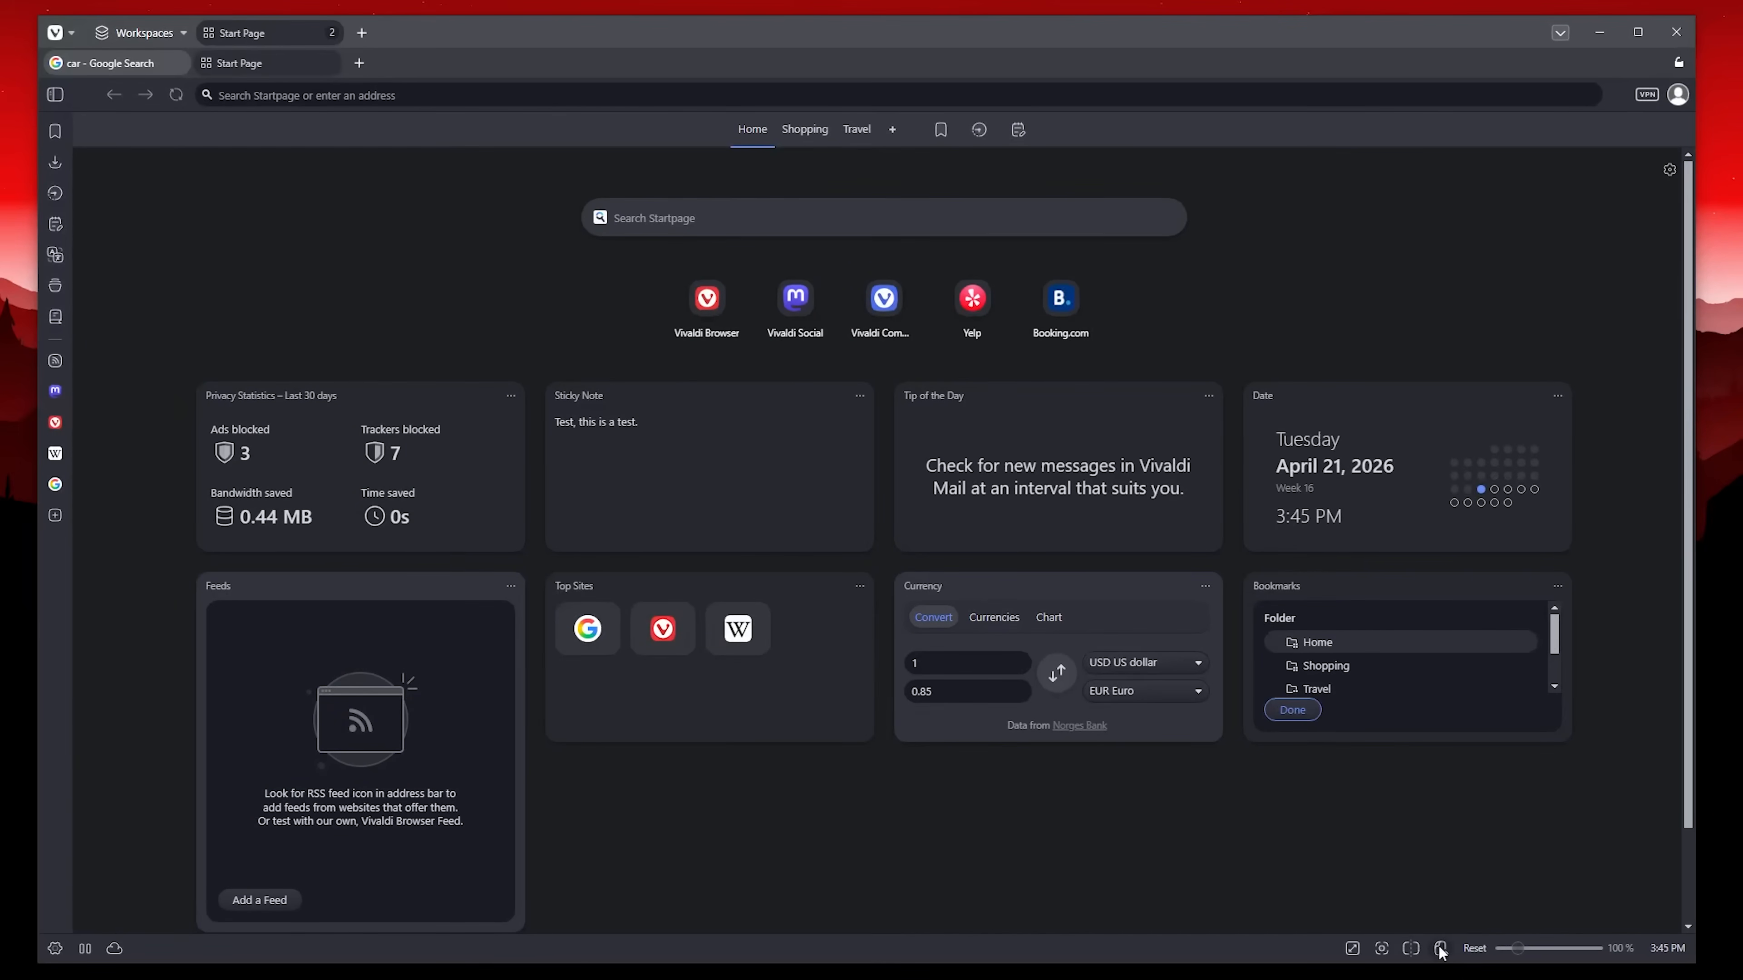
{"action": "left_click", "coordinate": [1413, 950]}
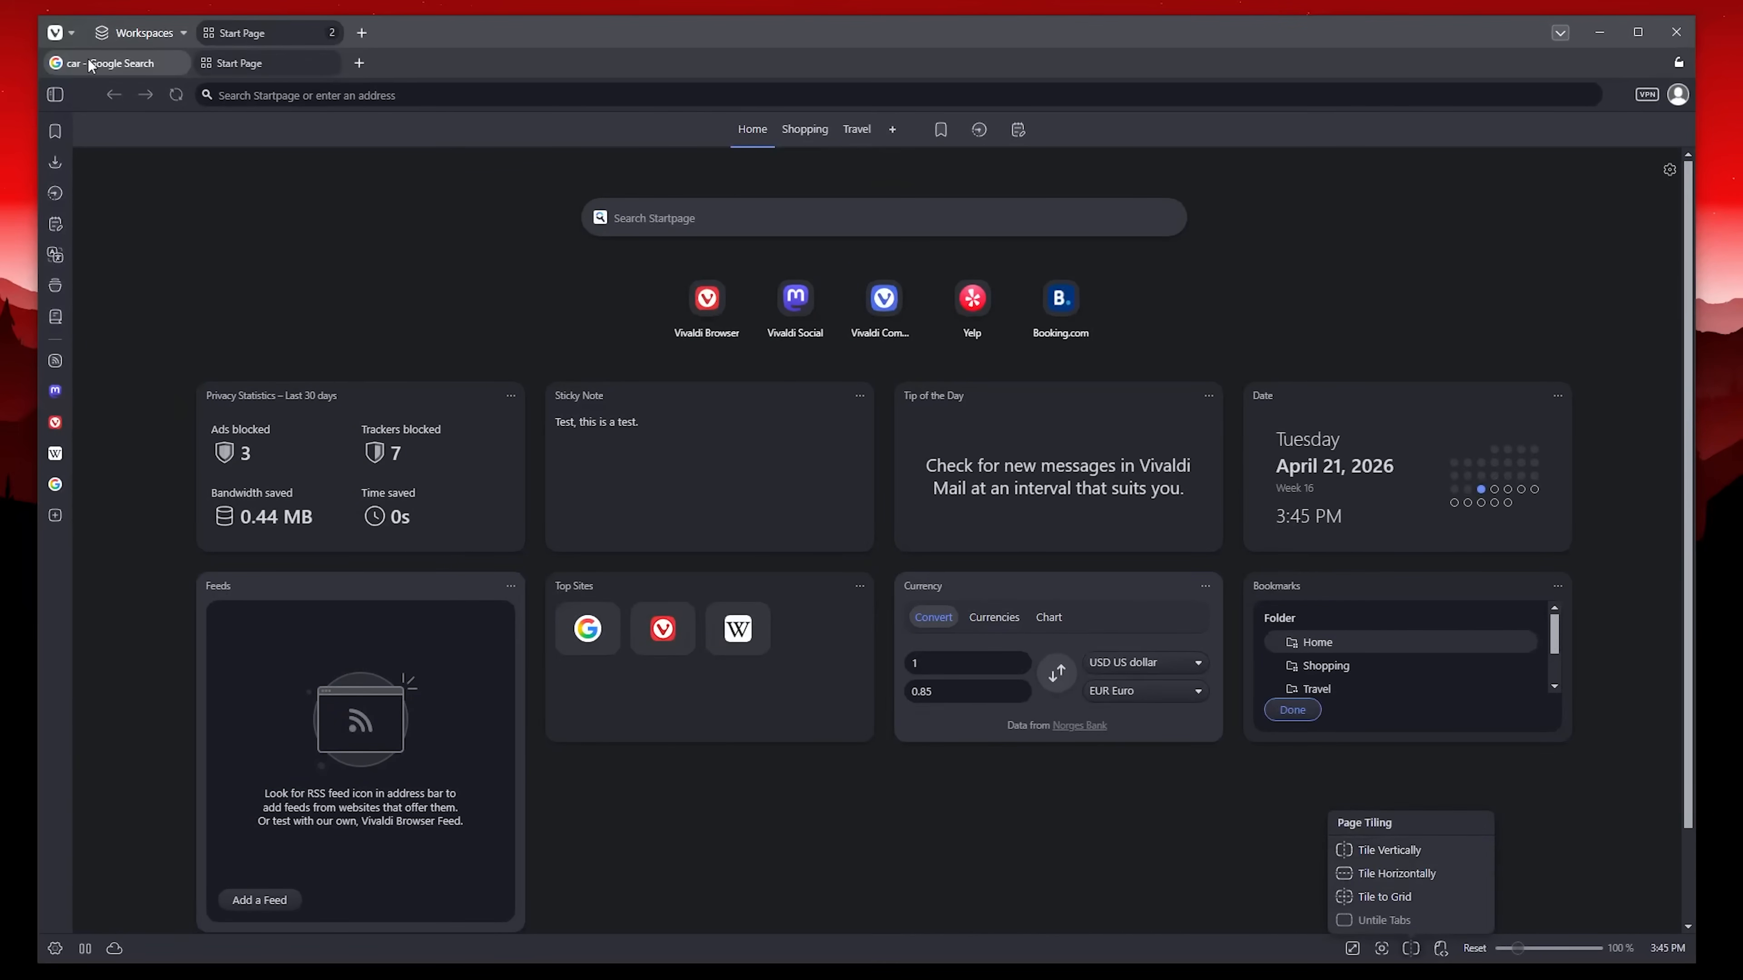
{"action": "left_click", "coordinate": [1425, 852]}
Open a new Start Page tab and add it to the two-tab stack.
{"action": "left_click", "coordinate": [369, 36]}
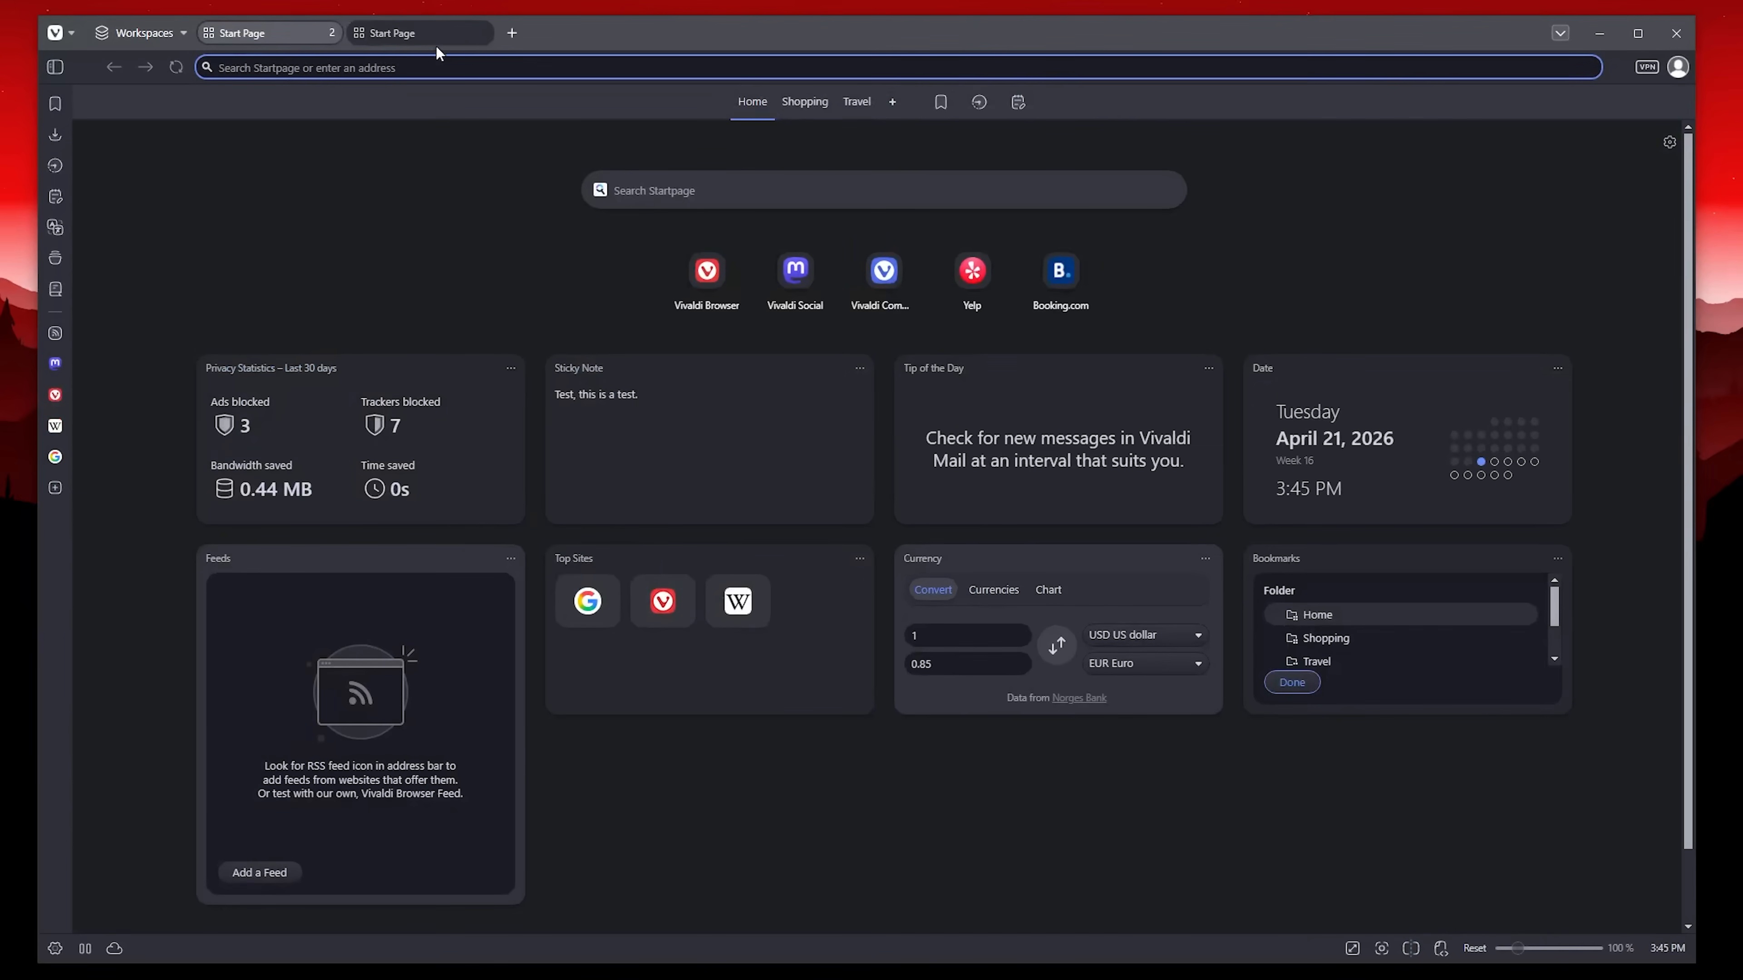
{"action": "left_click_drag", "start_coordinate": [395, 35], "coordinate": [255, 32]}
{"action": "left_click", "coordinate": [331, 67]}
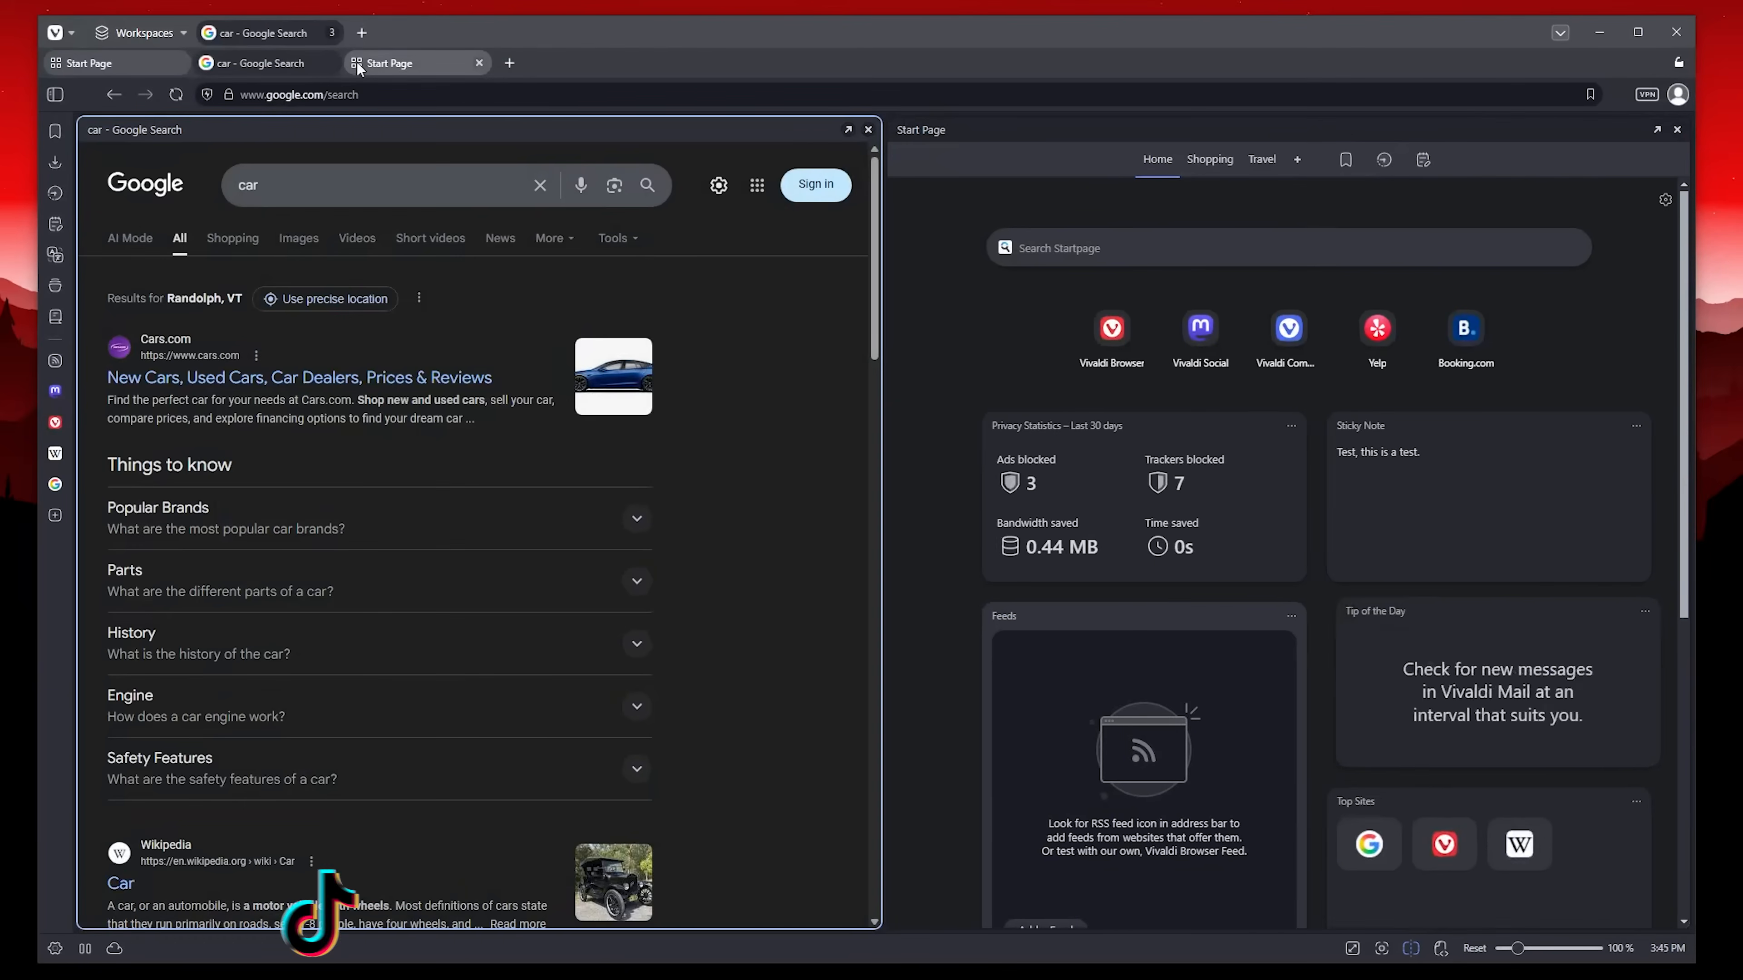
Switch between the untiled Start Page and the tiled tabs in the stack, ending on the Google search for car.
{"action": "left_click", "coordinate": [382, 64]}
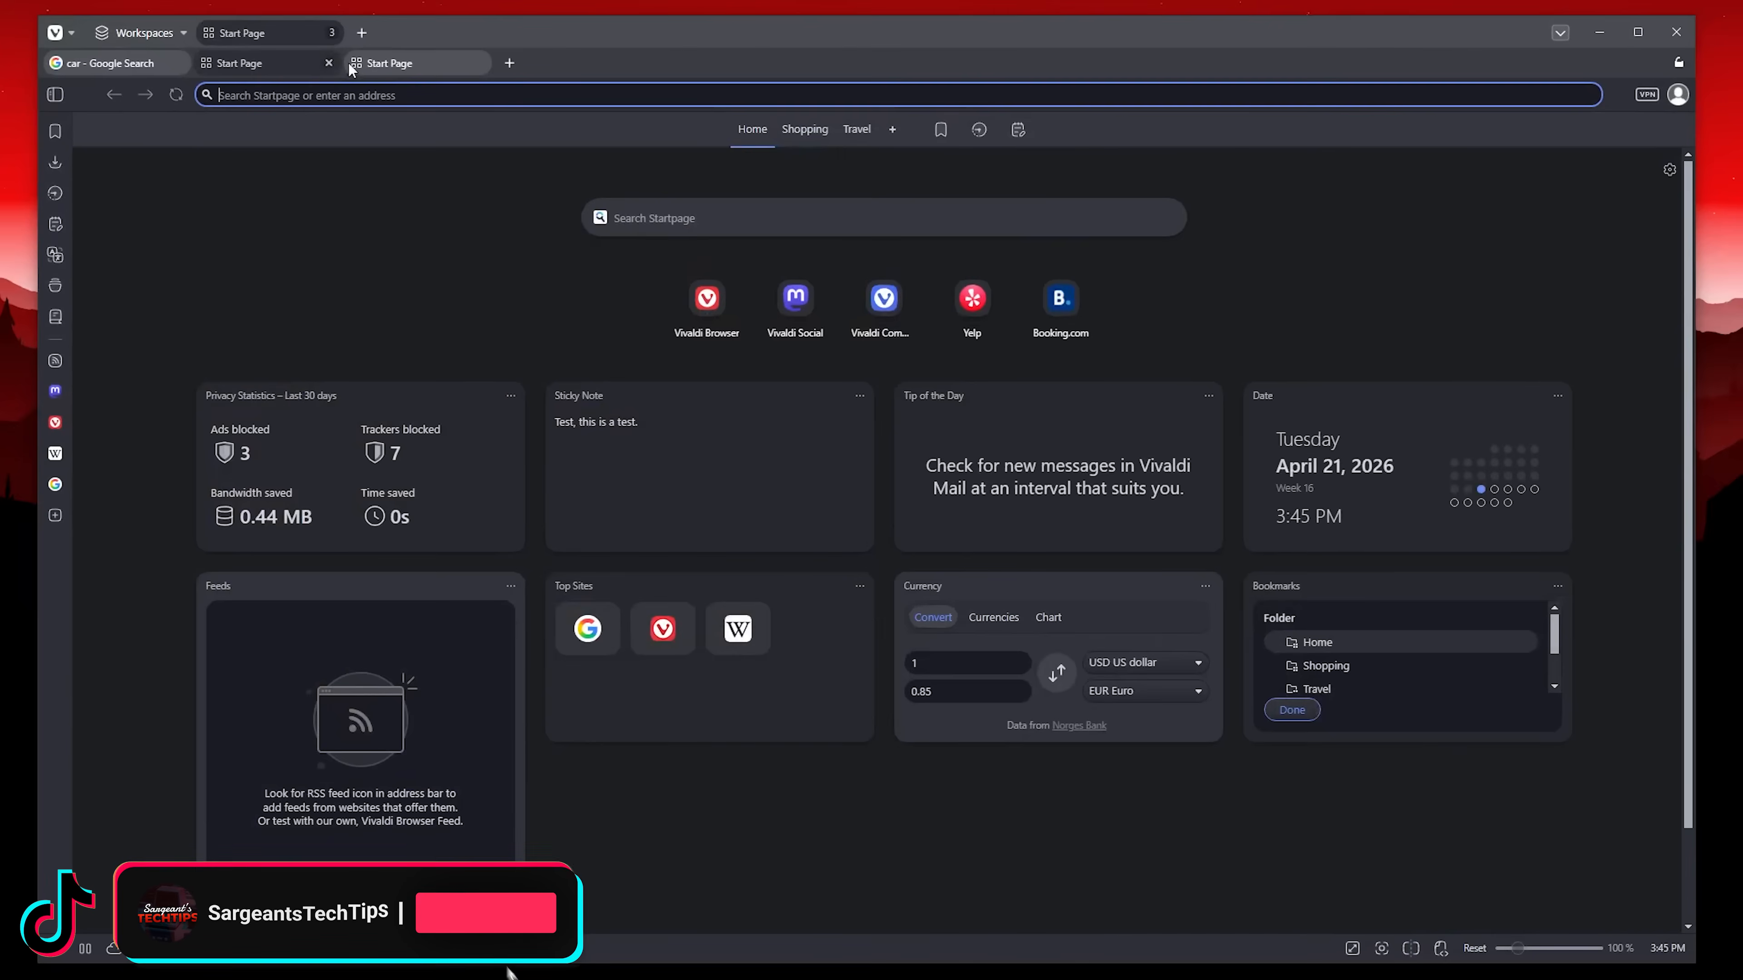
{"action": "left_click", "coordinate": [396, 67]}
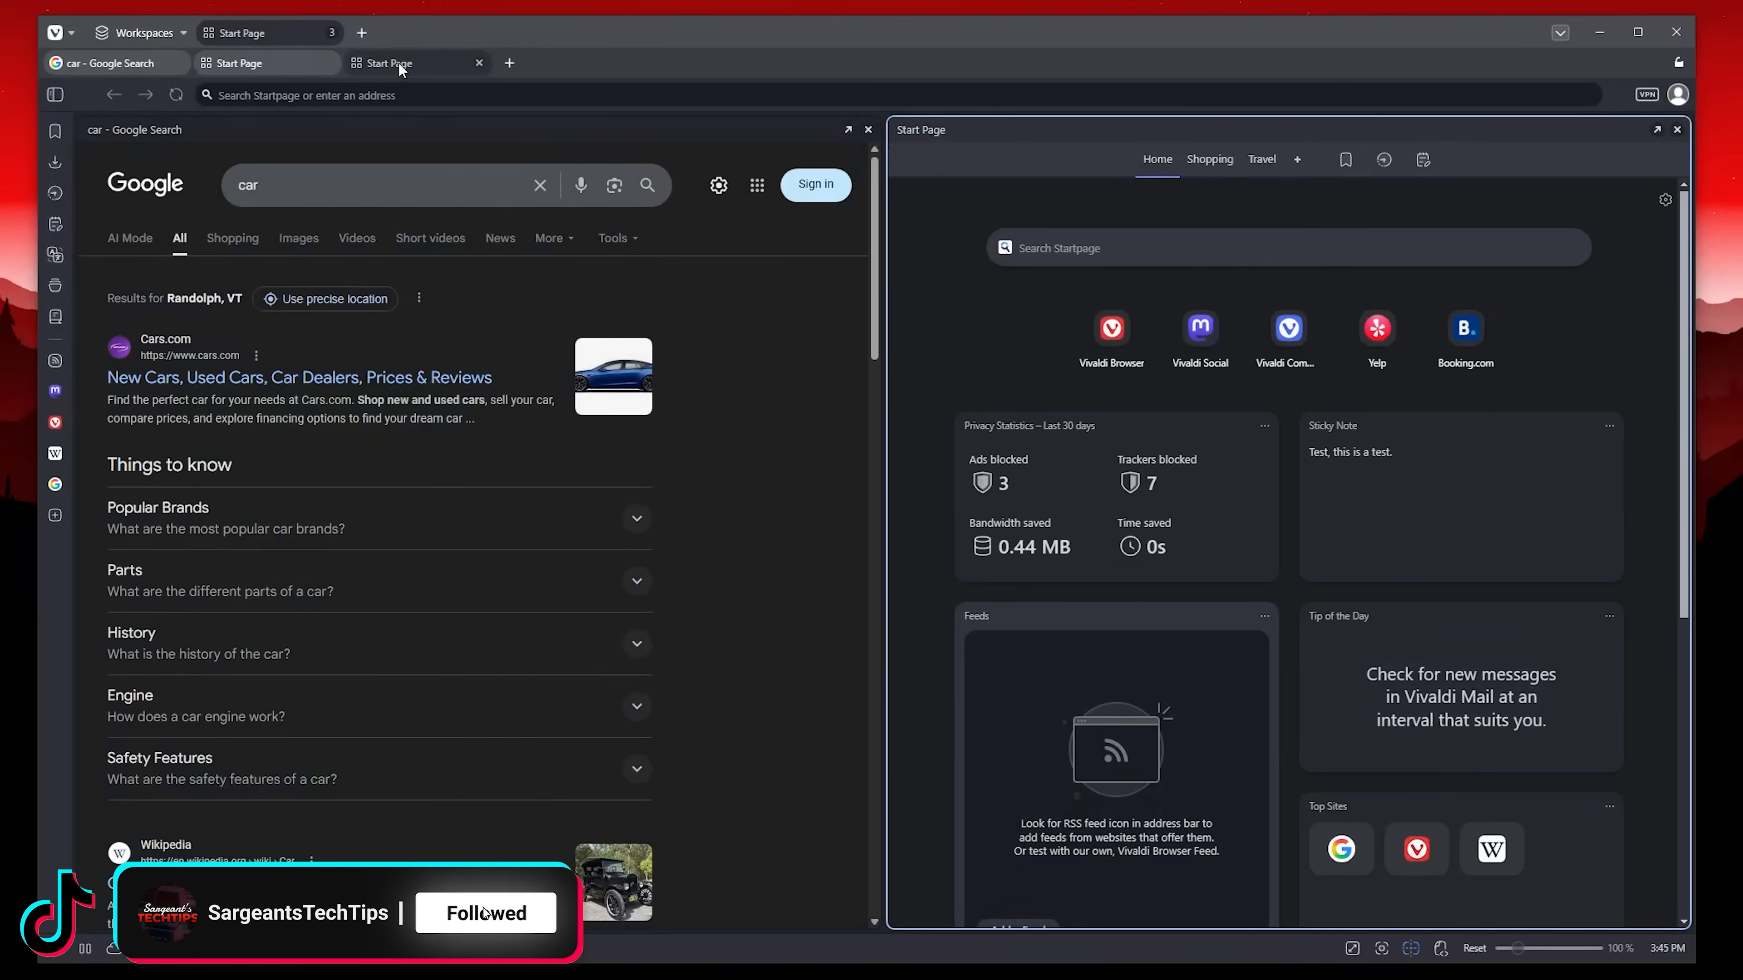
{"action": "left_click", "coordinate": [388, 65]}
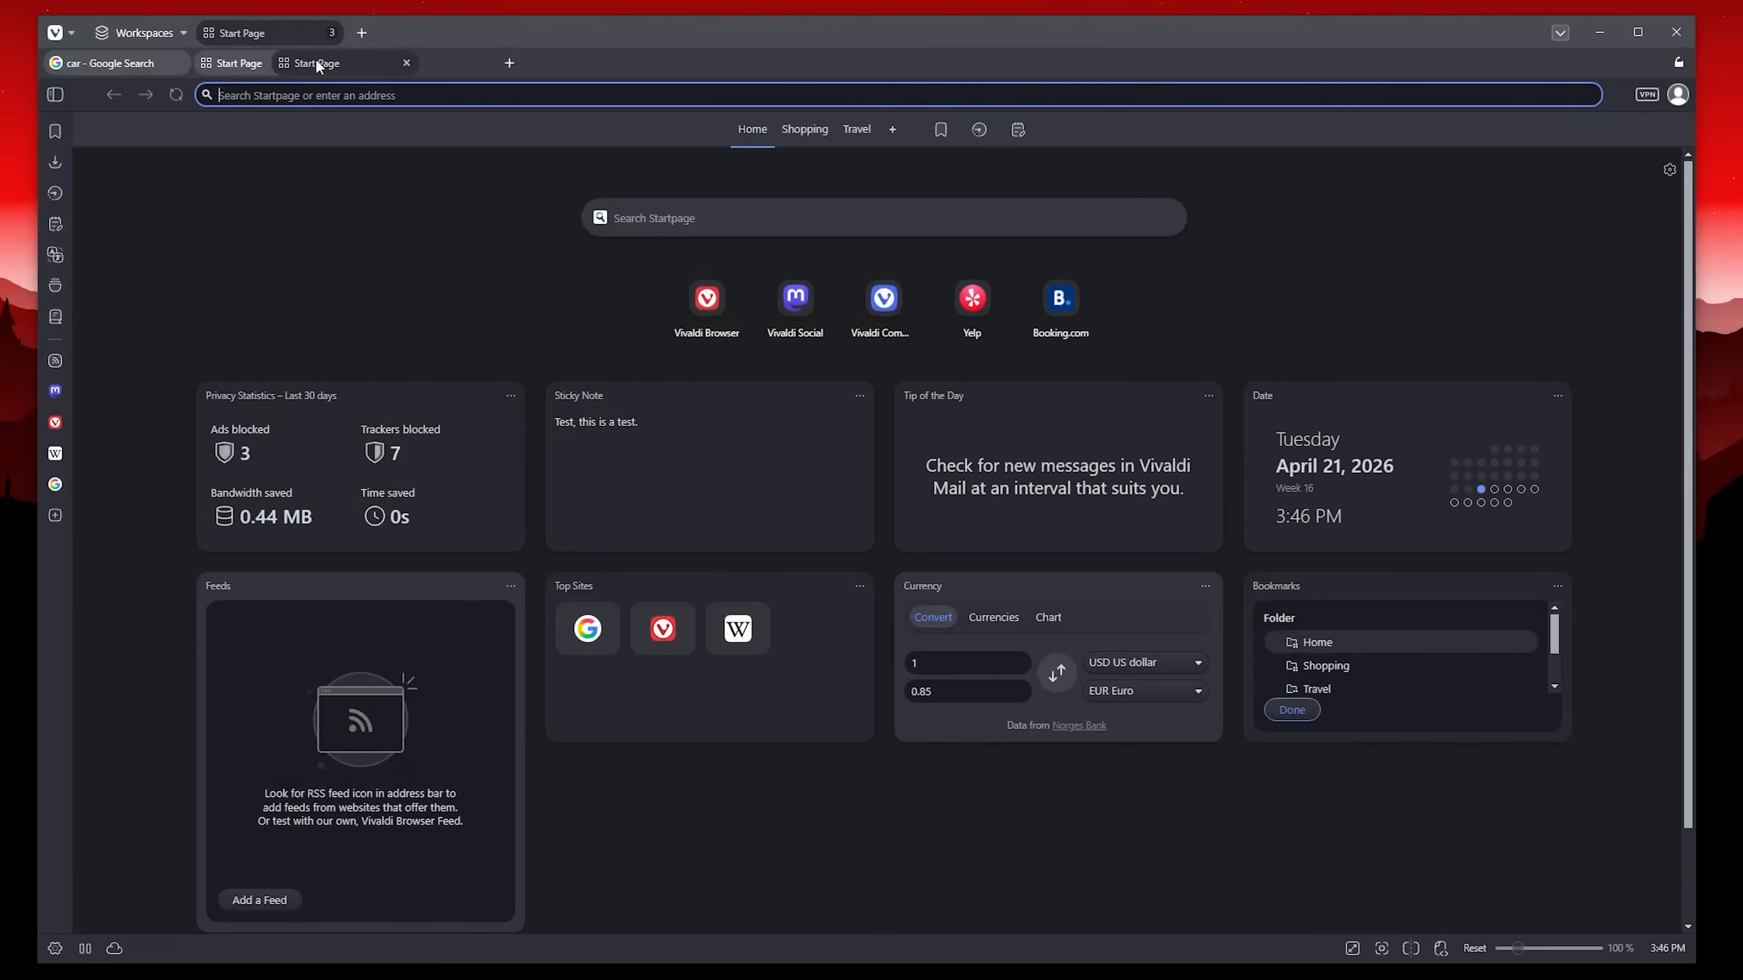
{"action": "left_click", "coordinate": [310, 73]}
{"action": "left_click", "coordinate": [116, 63]}
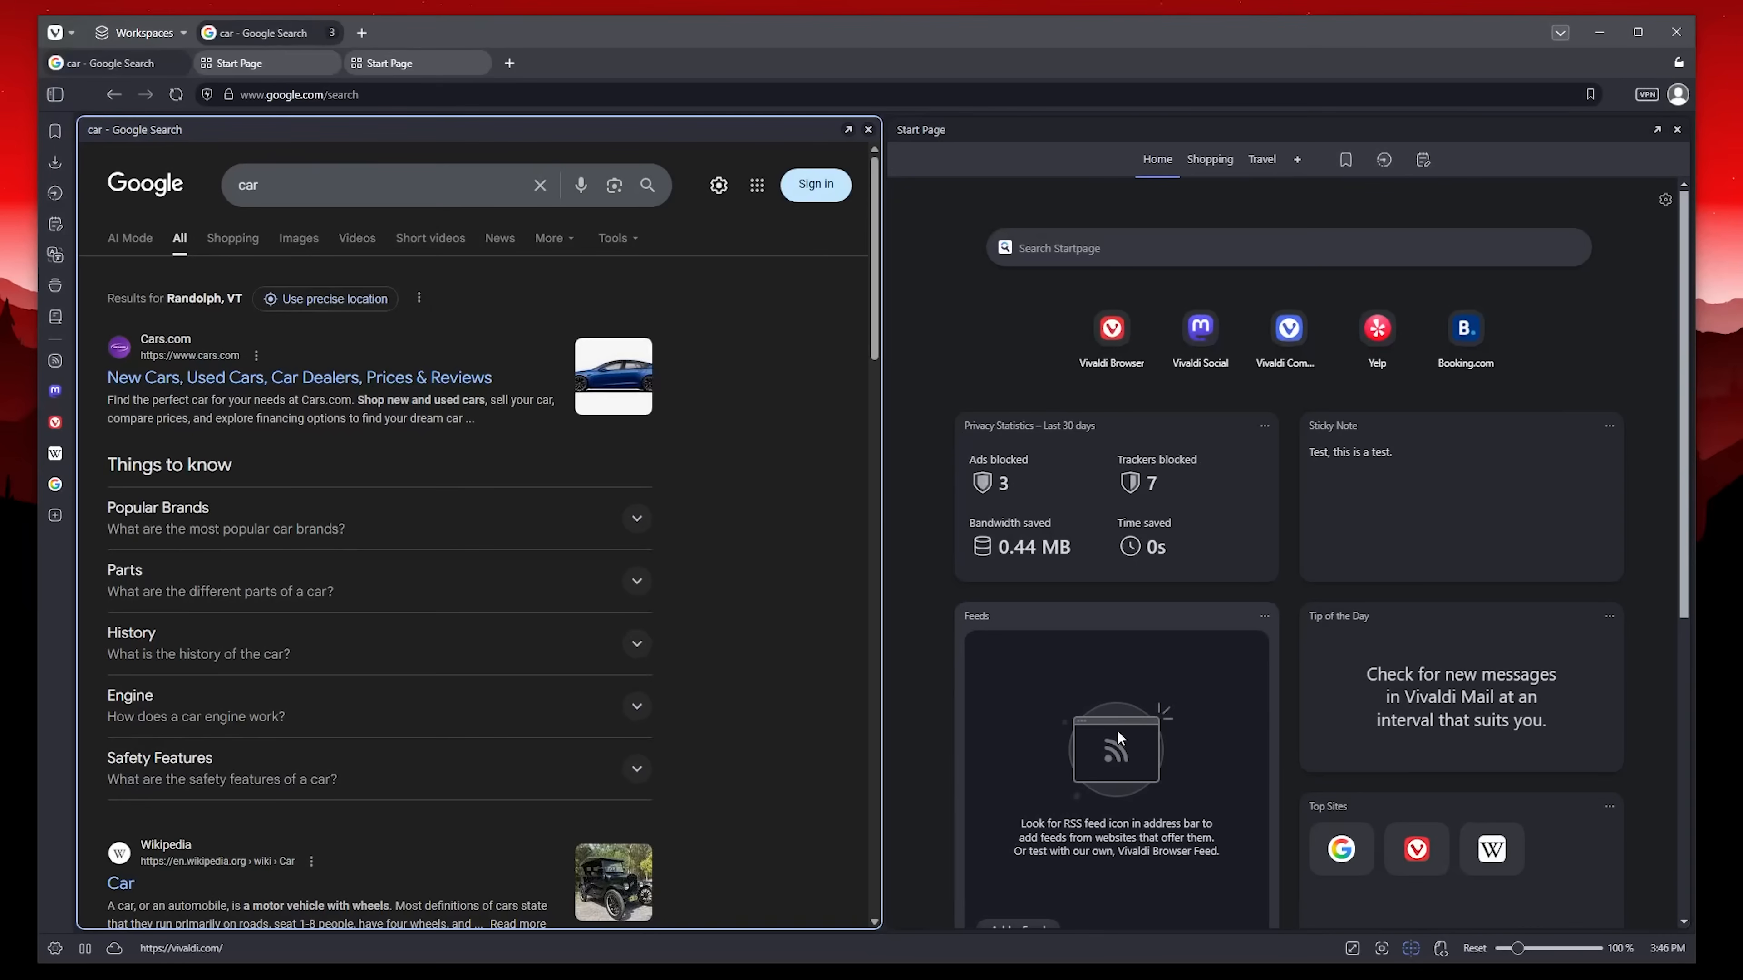
Look through the list of page actions for the tiled Google search page and close it.
{"action": "scroll", "coordinate": [1116, 729], "scroll_direction": "down", "scroll_amount": 7}
{"action": "scroll", "coordinate": [1180, 739], "scroll_direction": "up", "scroll_amount": 7}
{"action": "left_click", "coordinate": [1441, 950]}
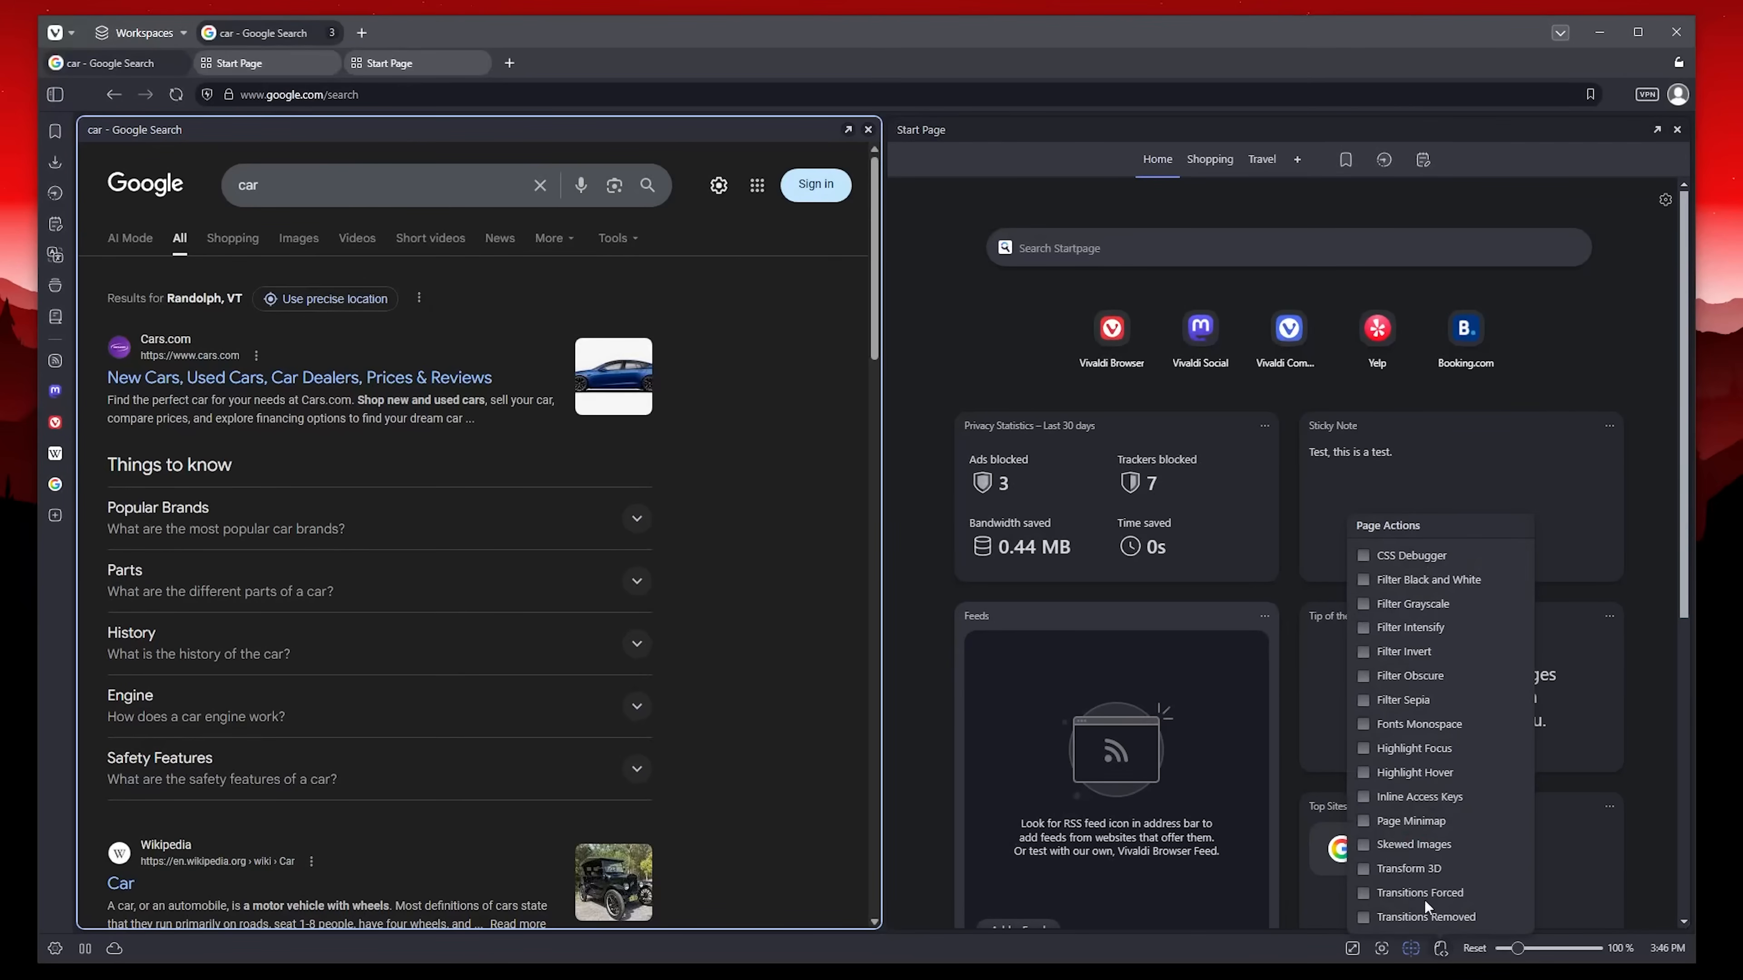
{"action": "left_click_drag", "start_coordinate": [1518, 948], "coordinate": [1517, 948]}
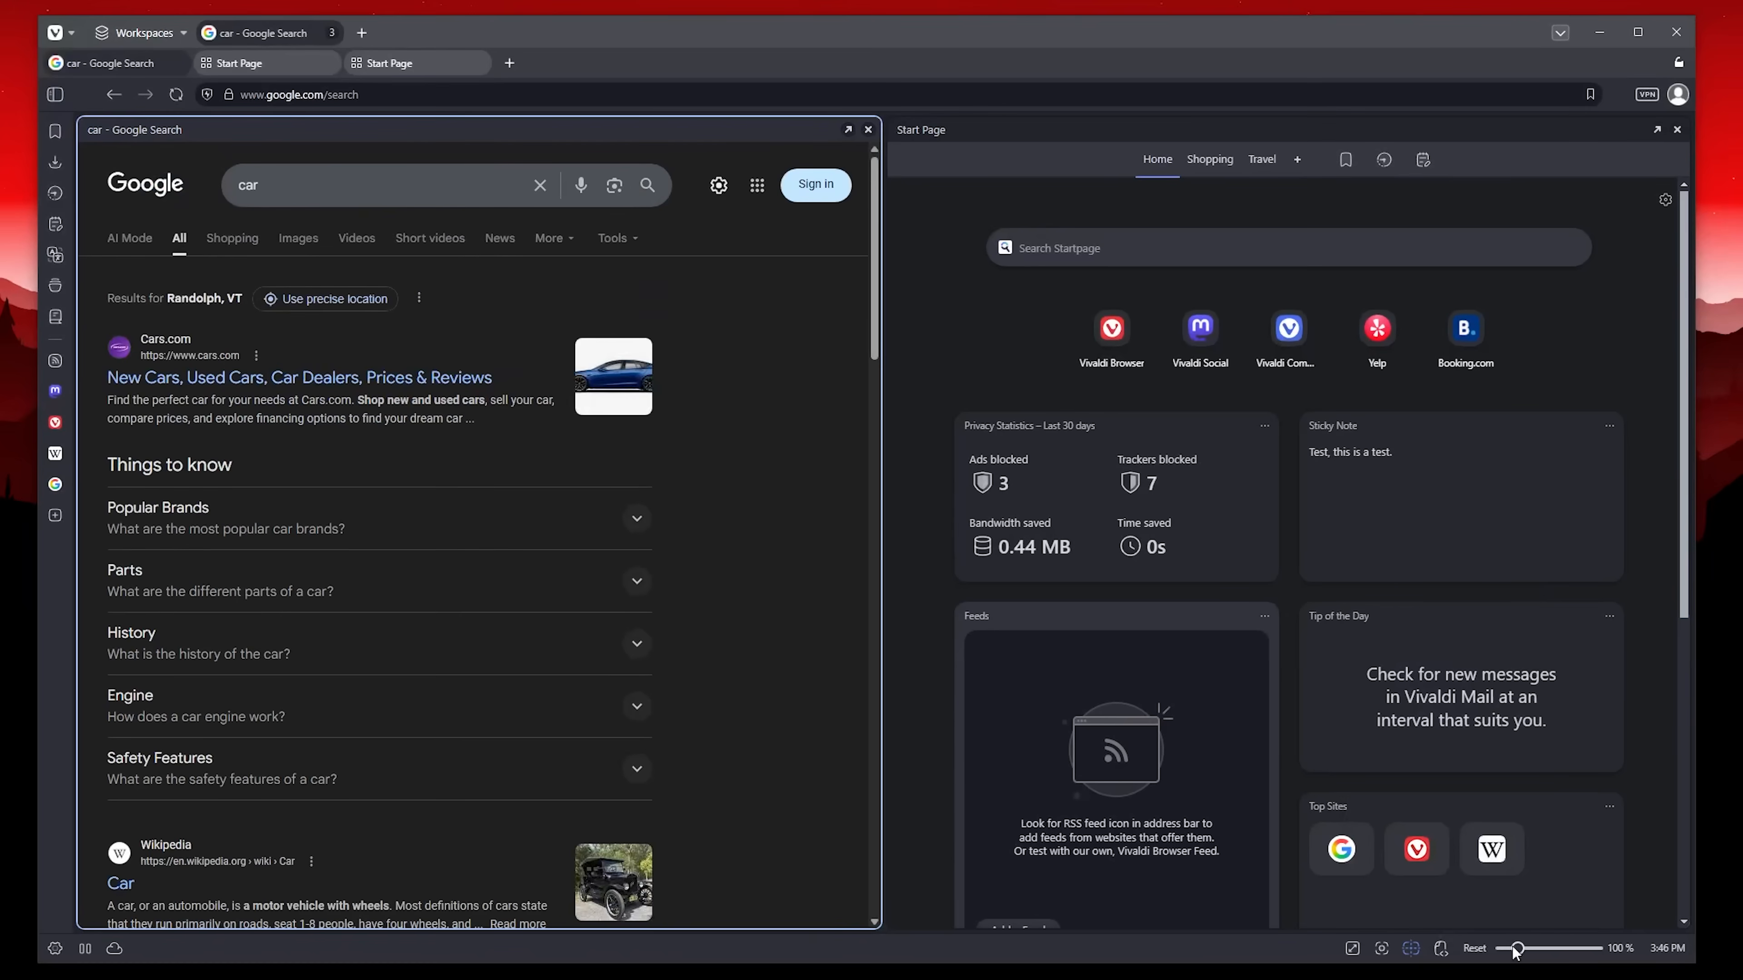
Search Startpage for google.com in the Start Page tile, and try out the page zoom slider on the results.
{"action": "left_click", "coordinate": [952, 743]}
{"action": "left_click", "coordinate": [1132, 249]}
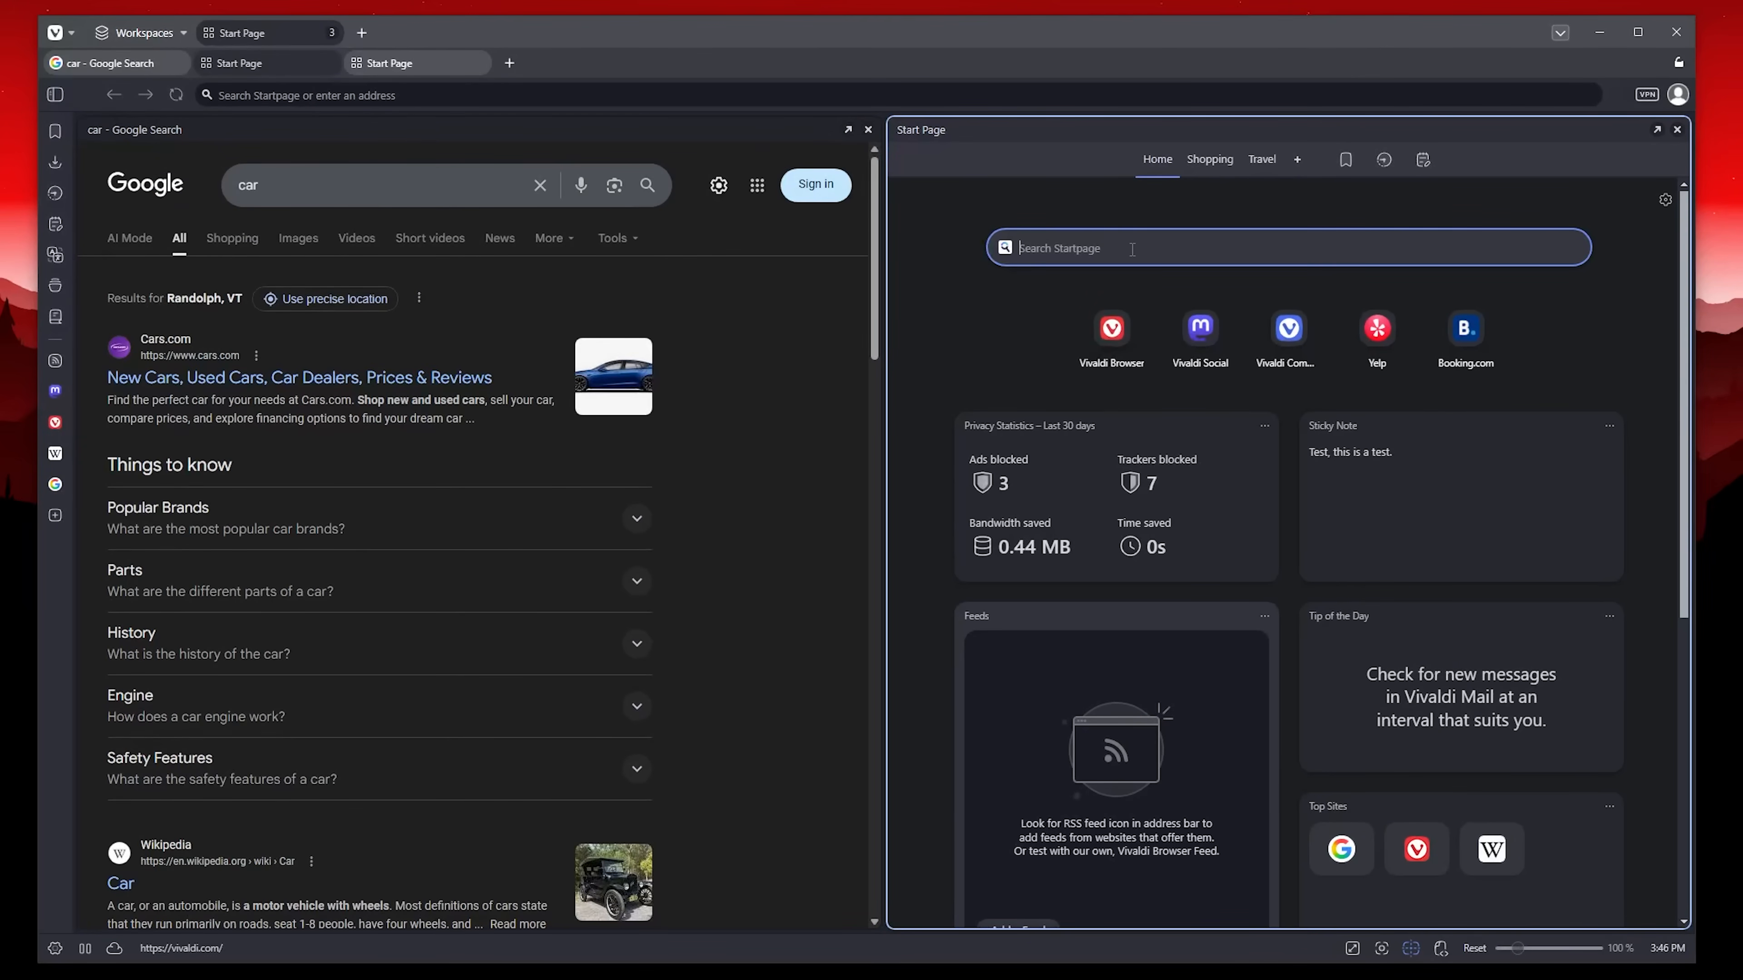
{"action": "type", "text": "google.com"}
{"action": "key", "text": "Return"}
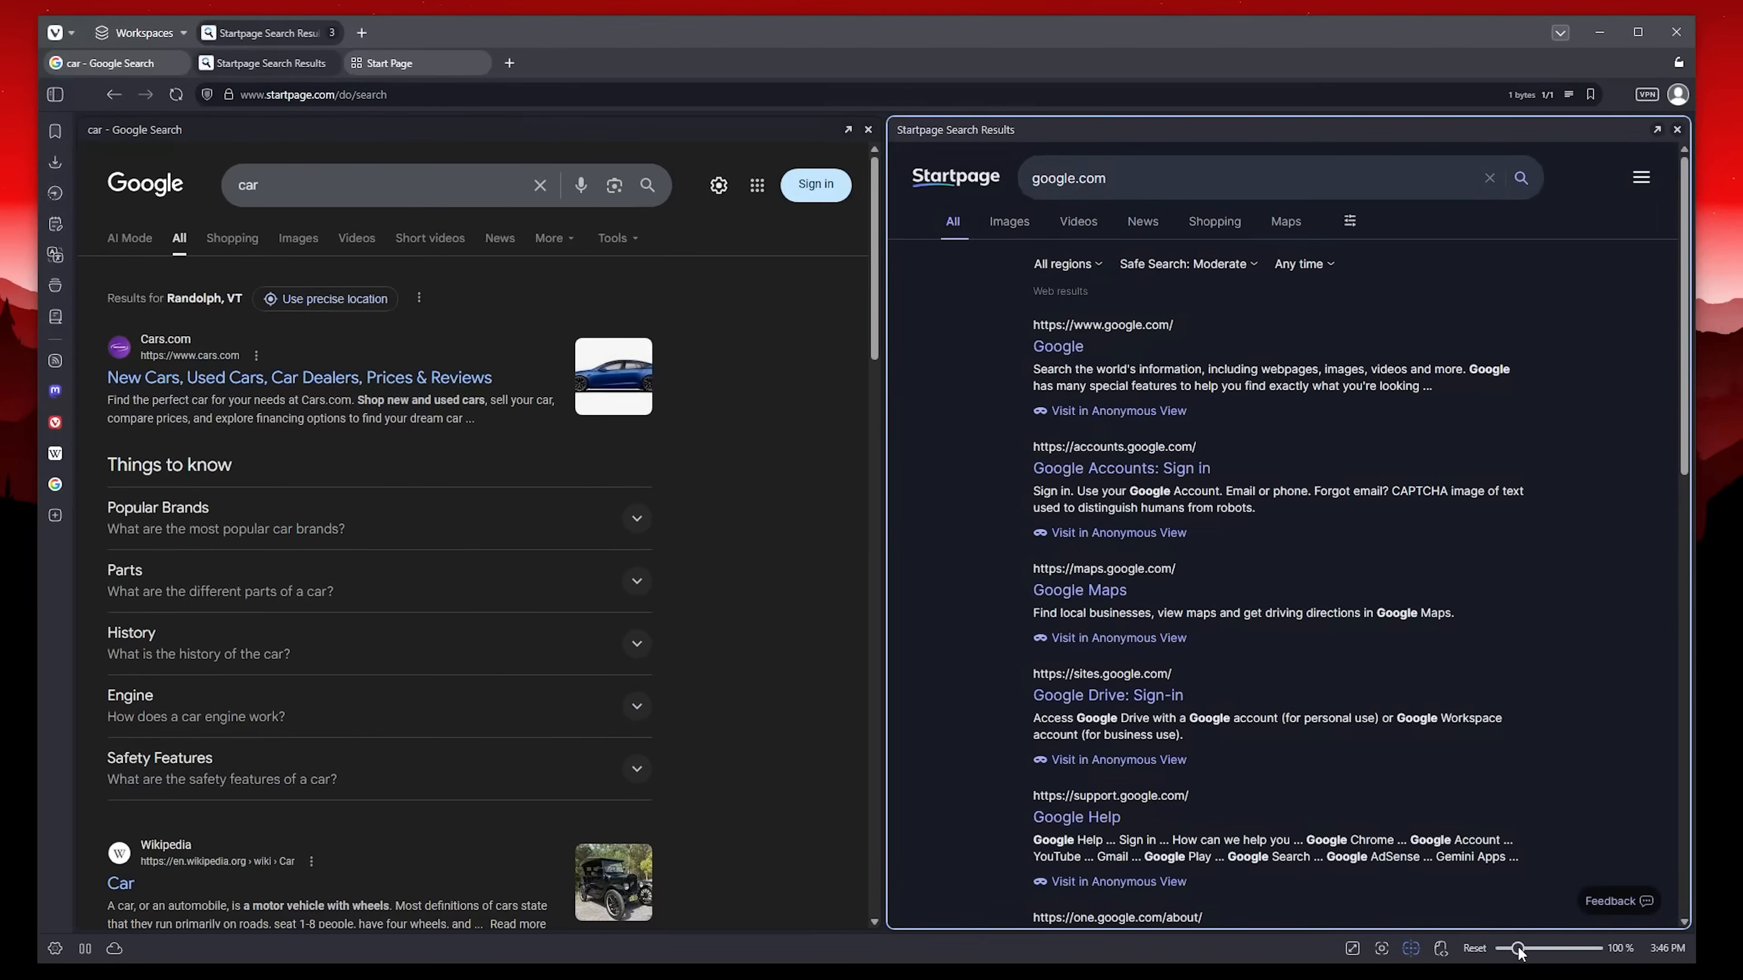
{"action": "mouse_move", "coordinate": [1519, 951]}
{"action": "left_mouse_down"}
{"action": "mouse_move", "coordinate": [1553, 949]}
{"action": "mouse_move", "coordinate": [1507, 949]}
{"action": "mouse_move", "coordinate": [1525, 947]}
{"action": "left_mouse_up"}
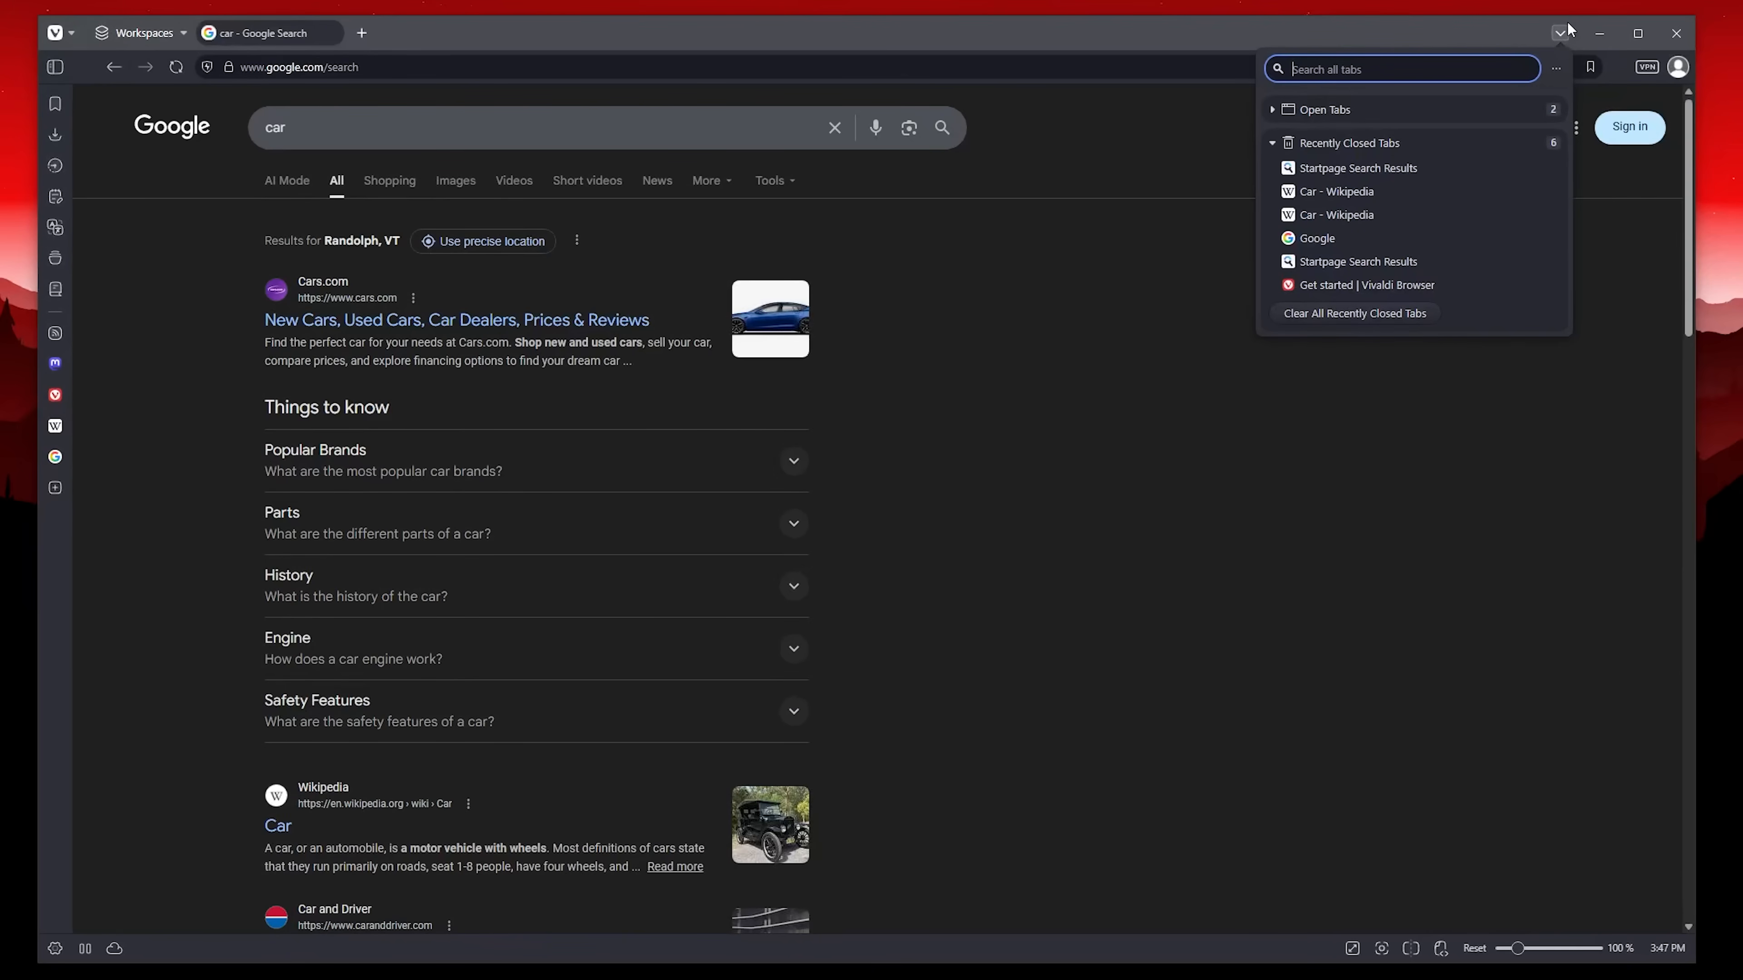
Search all open and recently closed tabs for "car", and close the tab search.
{"action": "type", "text": "car"}
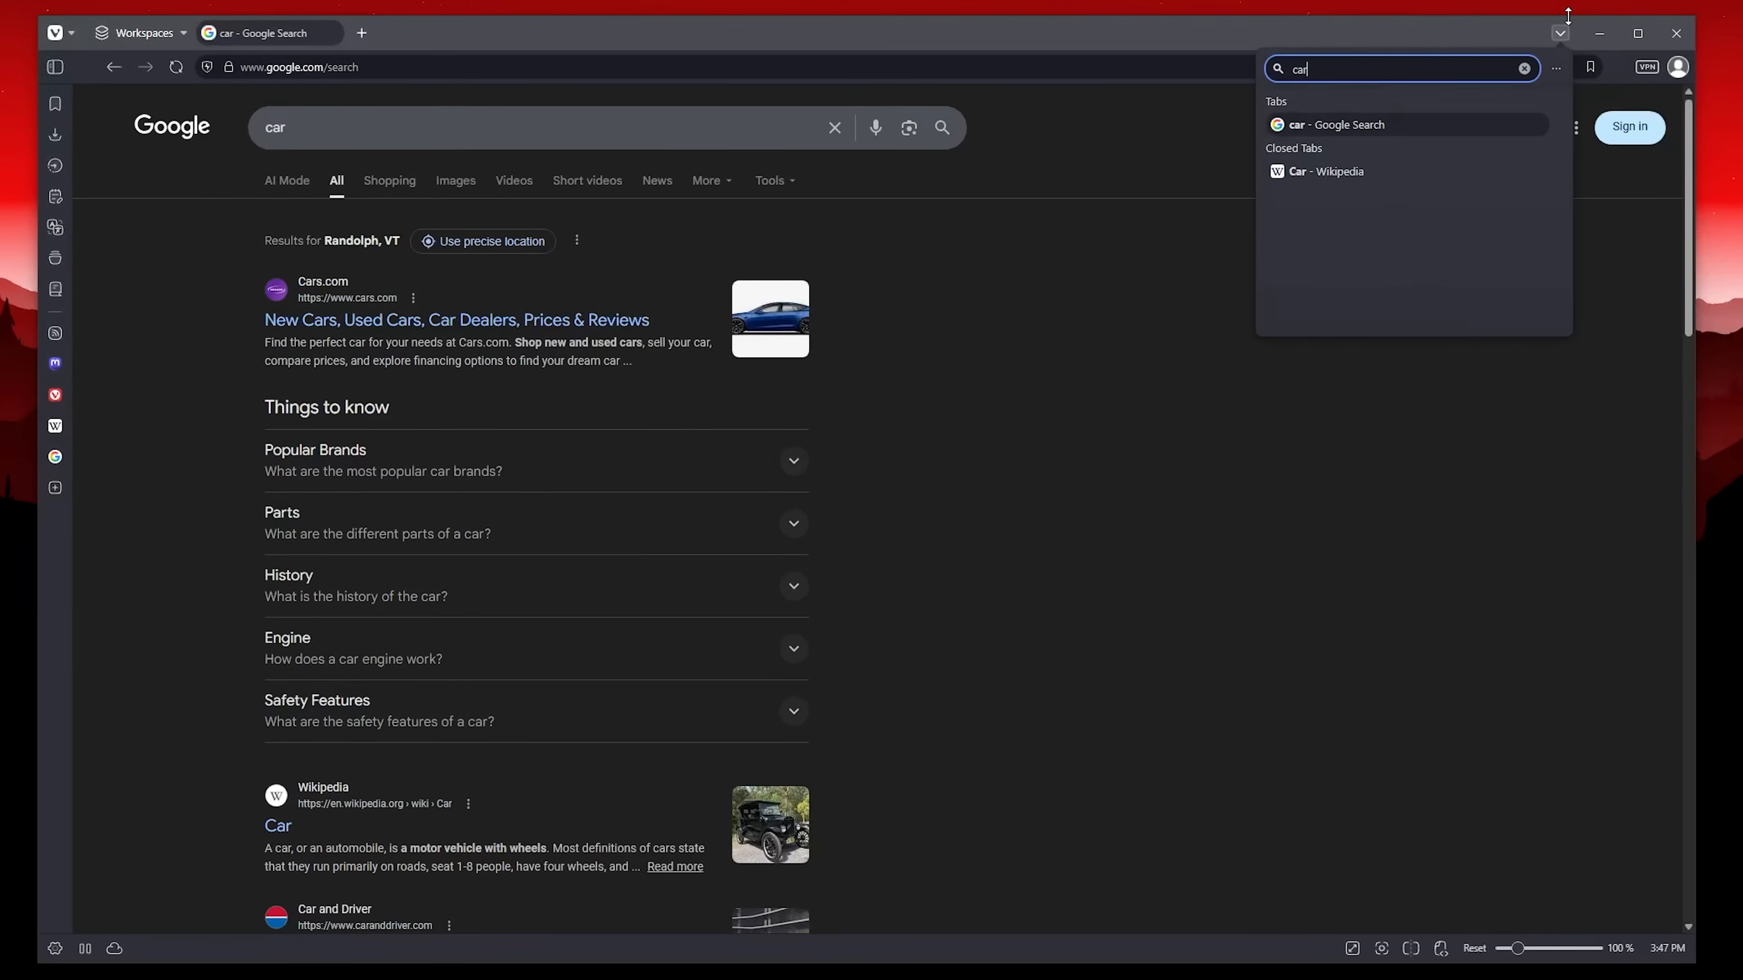
{"action": "key", "text": "Escape"}
Open google.com in a new tab.
{"action": "key", "text": "ctrl+t"}
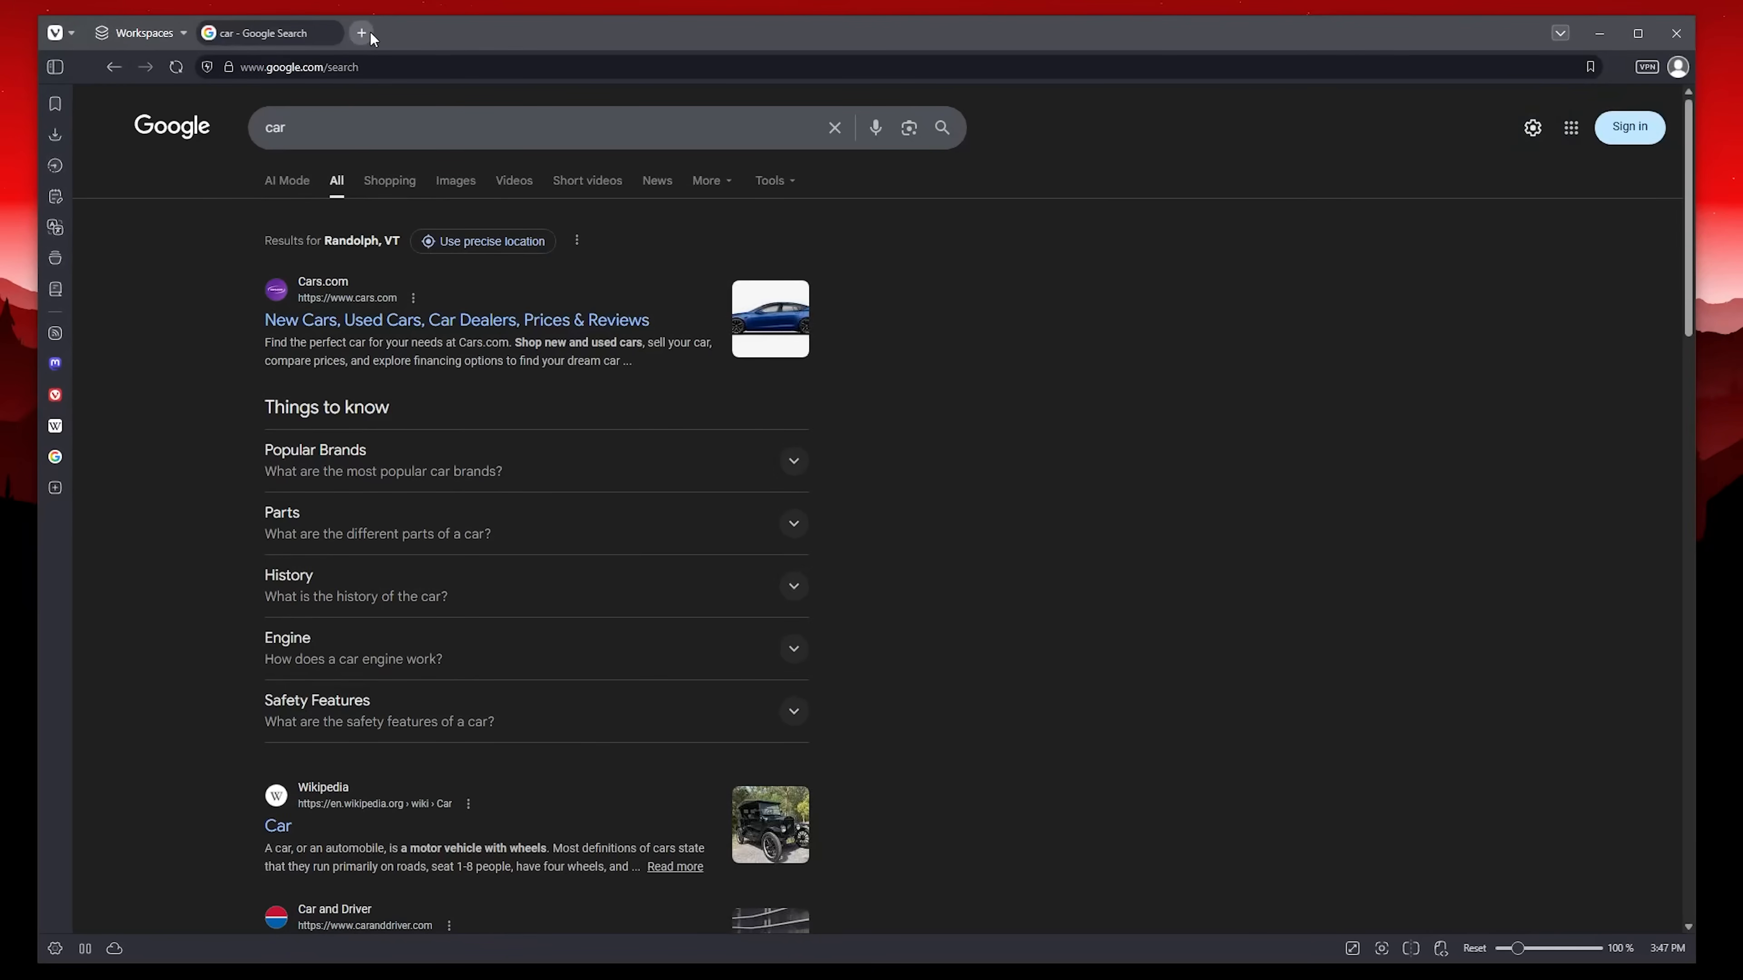
{"action": "type", "text": "google.com"}
{"action": "key", "text": "Return"}
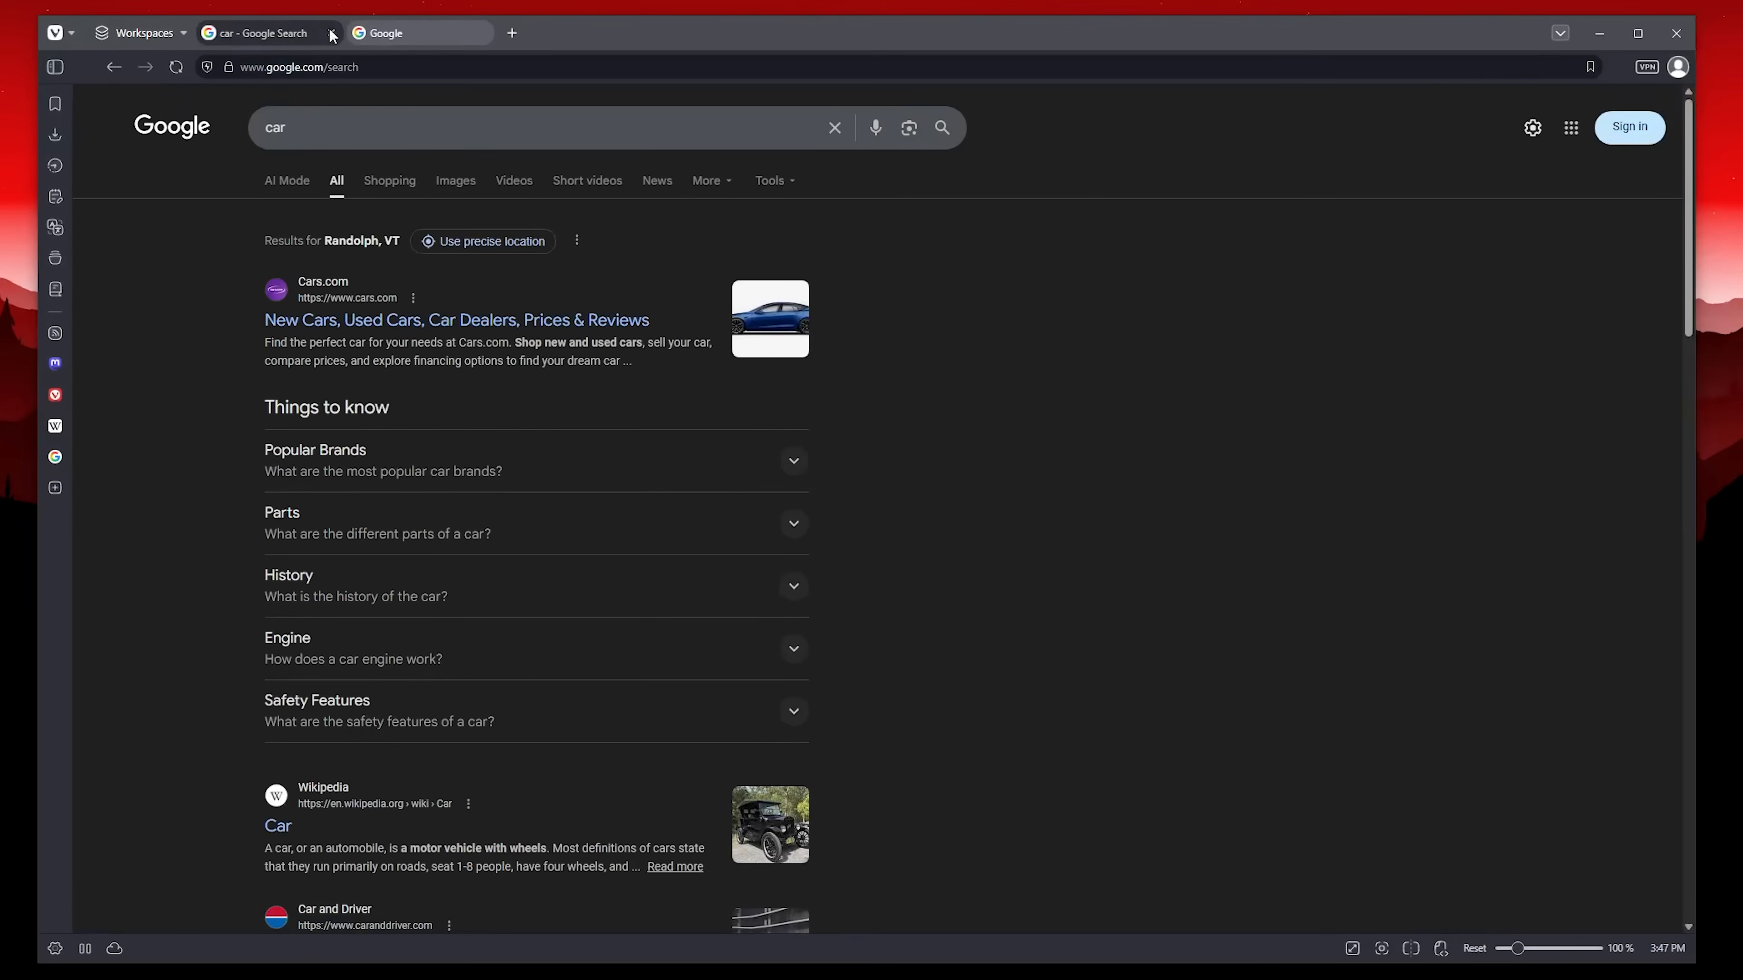
Search all tabs for "google" and switch to the open Google tab.
{"action": "left_click", "coordinate": [1562, 31]}
{"action": "type", "text": "google"}
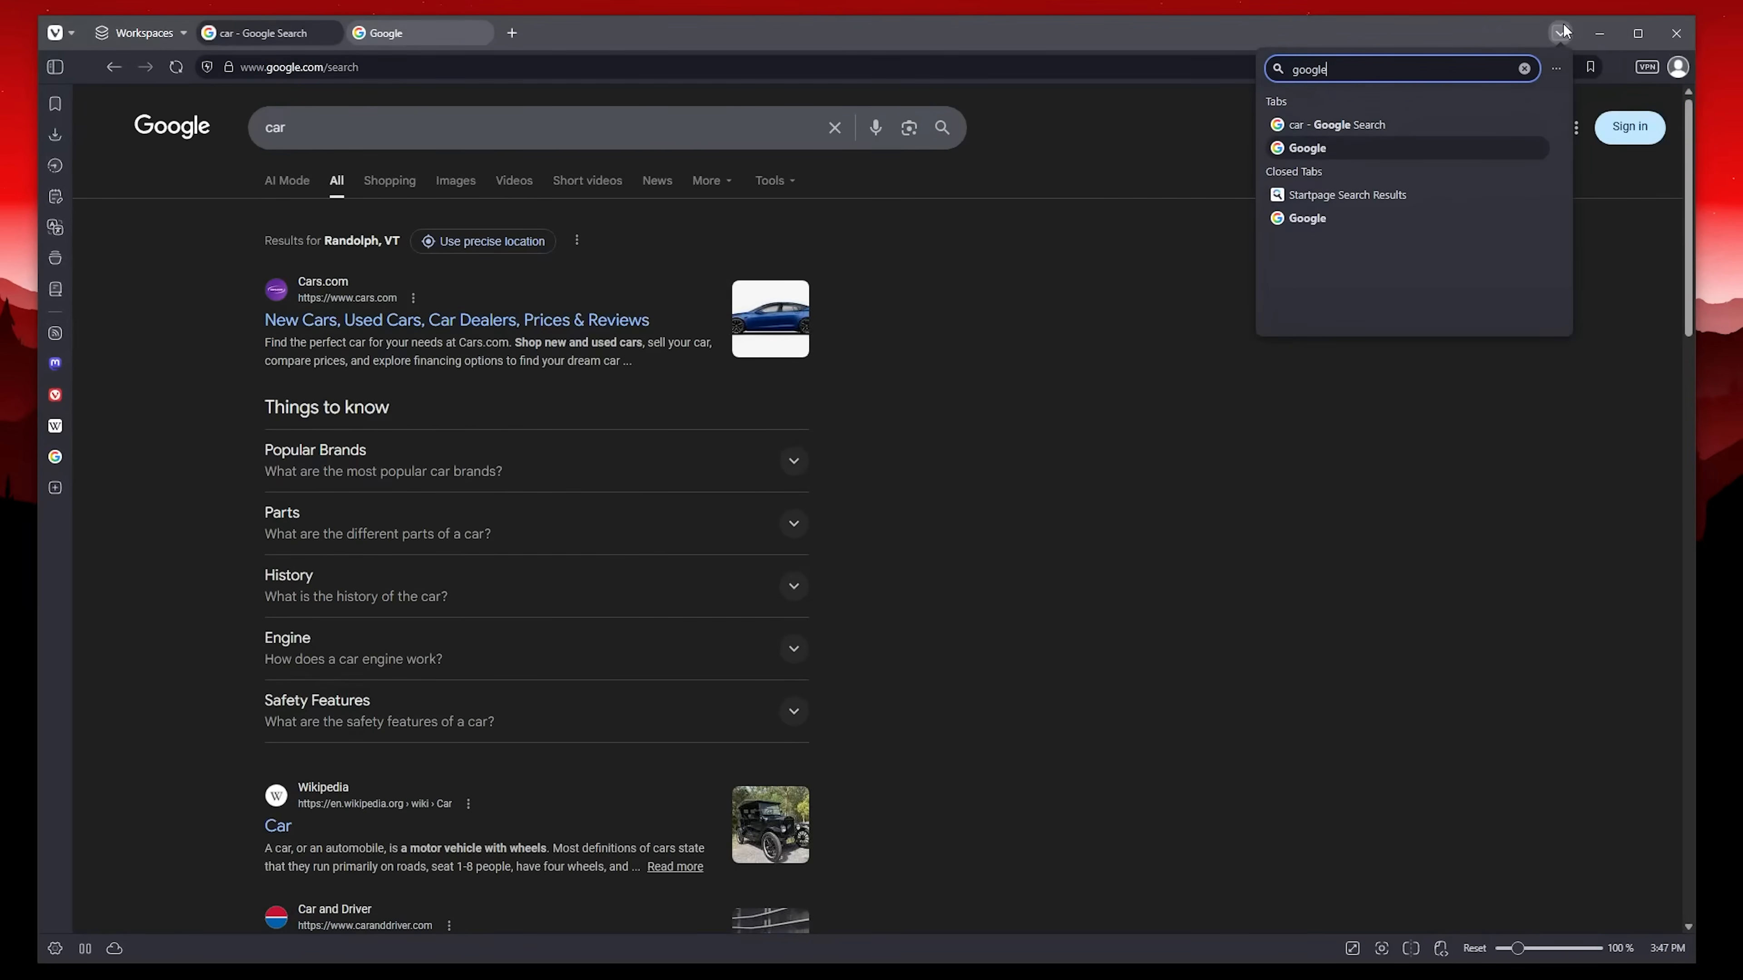
{"action": "key", "text": "Return"}
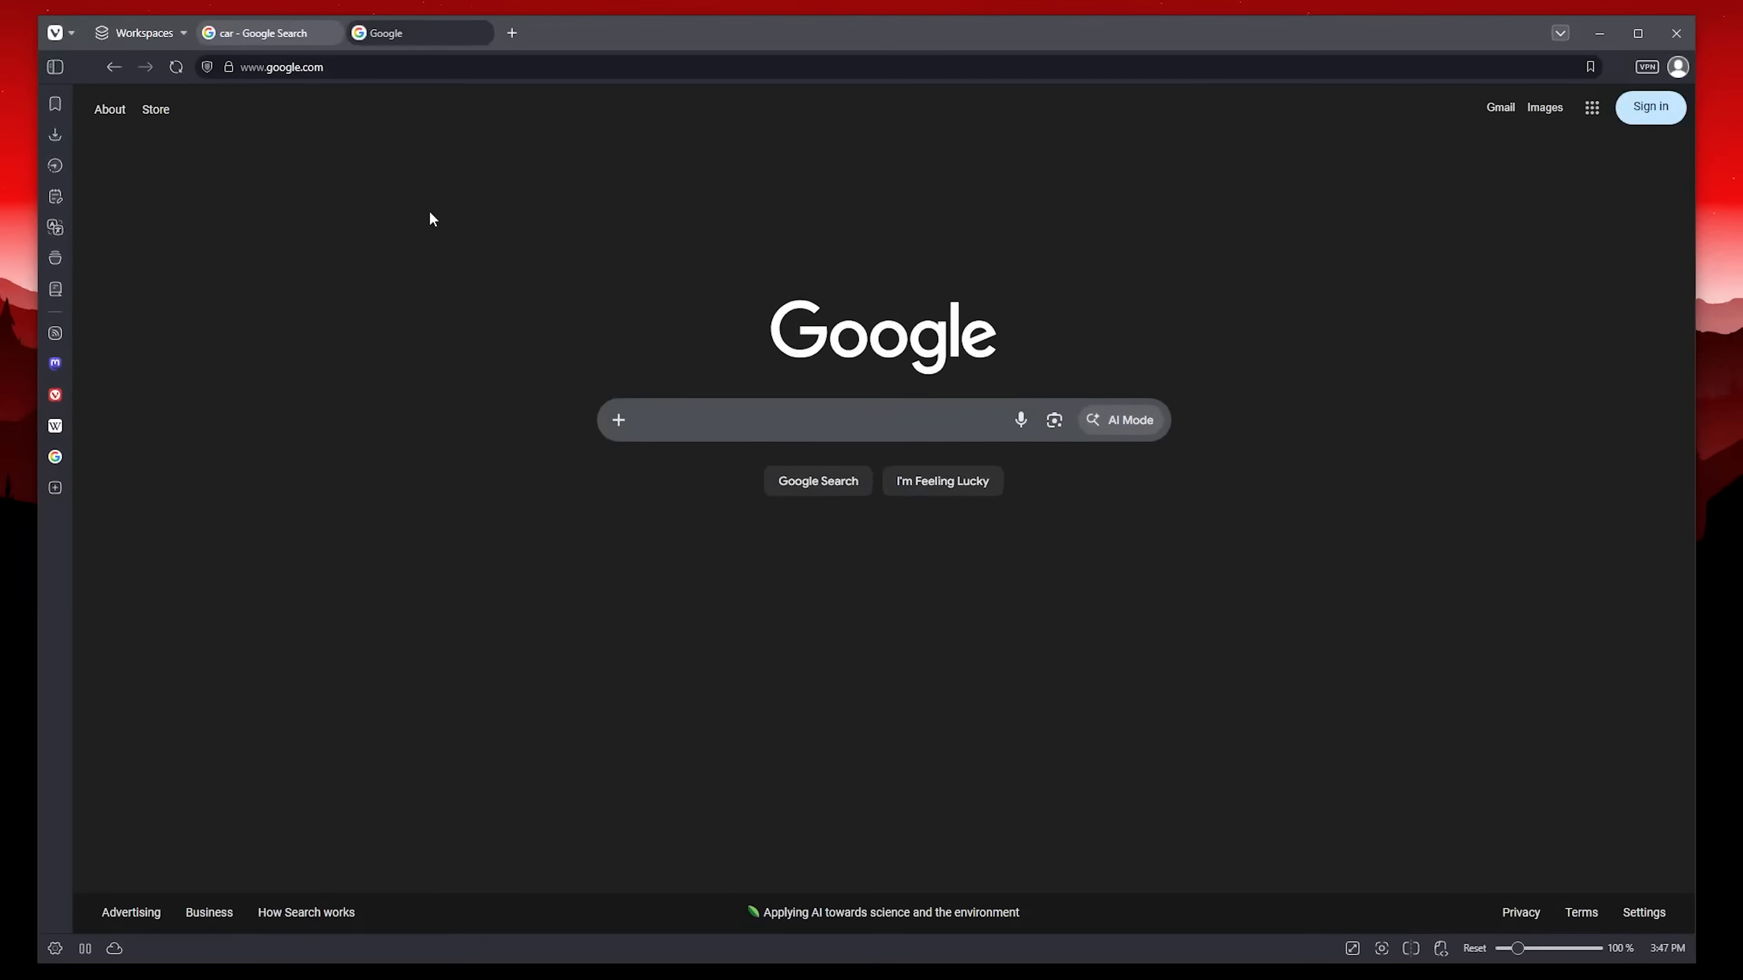
Open the General settings and turn off Check on Startup for the default browser.
{"action": "left_click", "coordinate": [73, 36]}
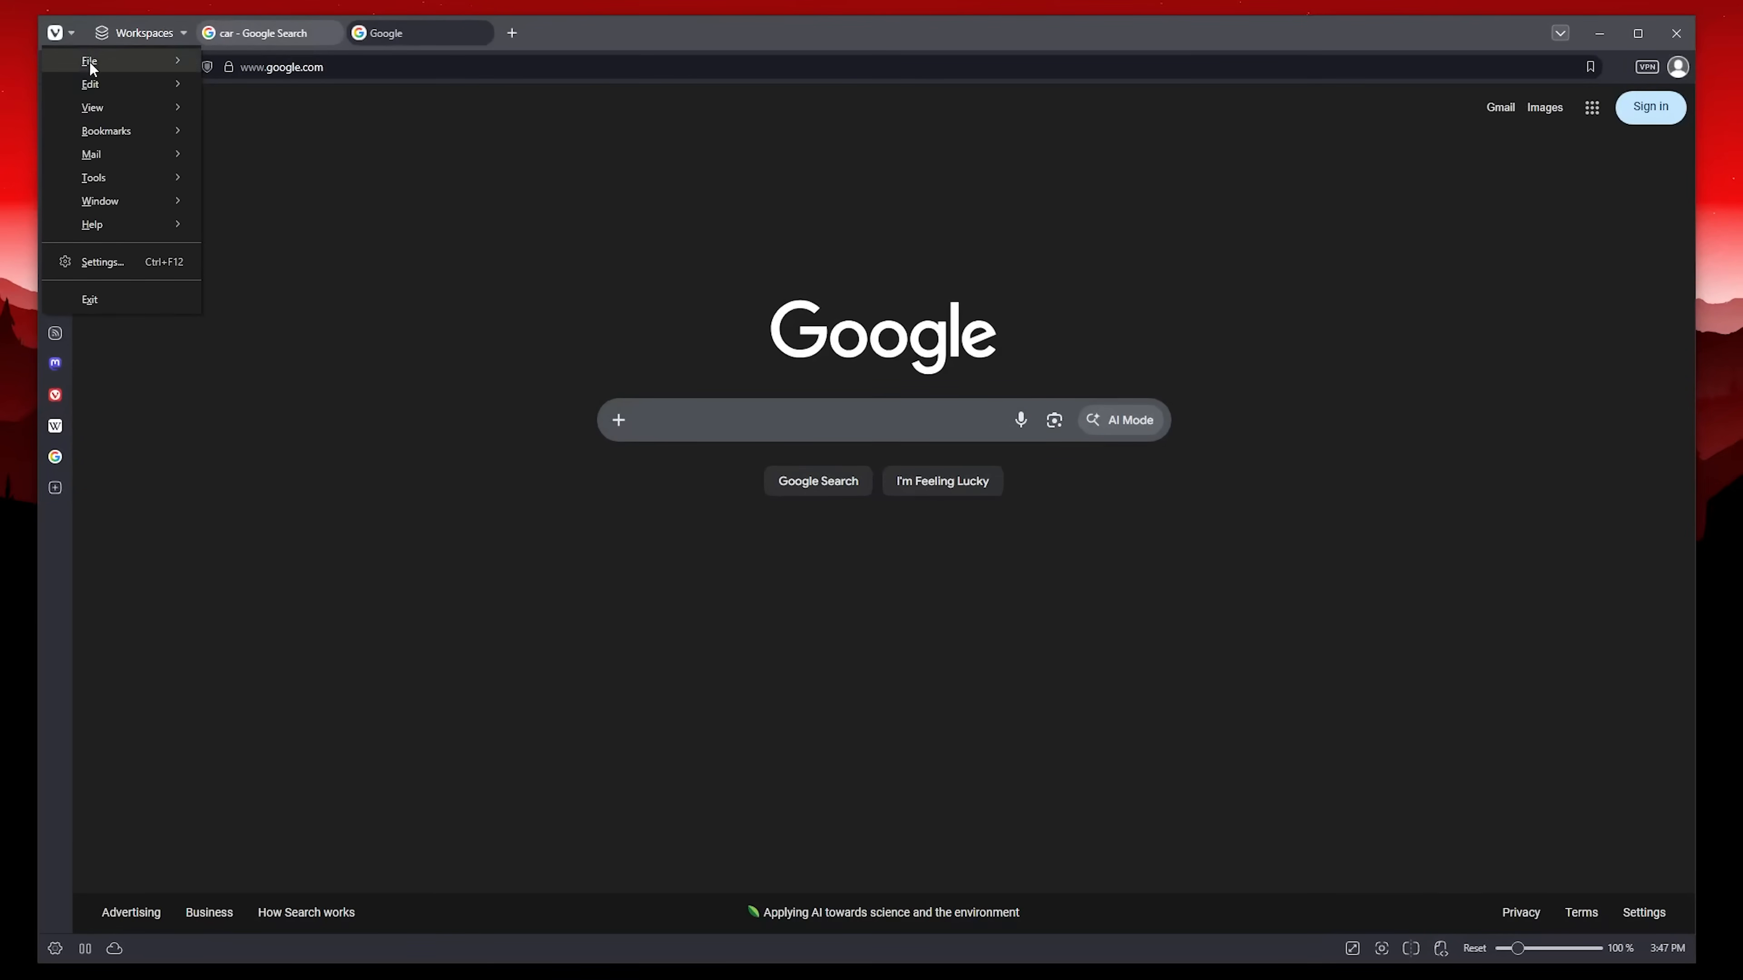
{"action": "mouse_move", "coordinate": [89, 62]}
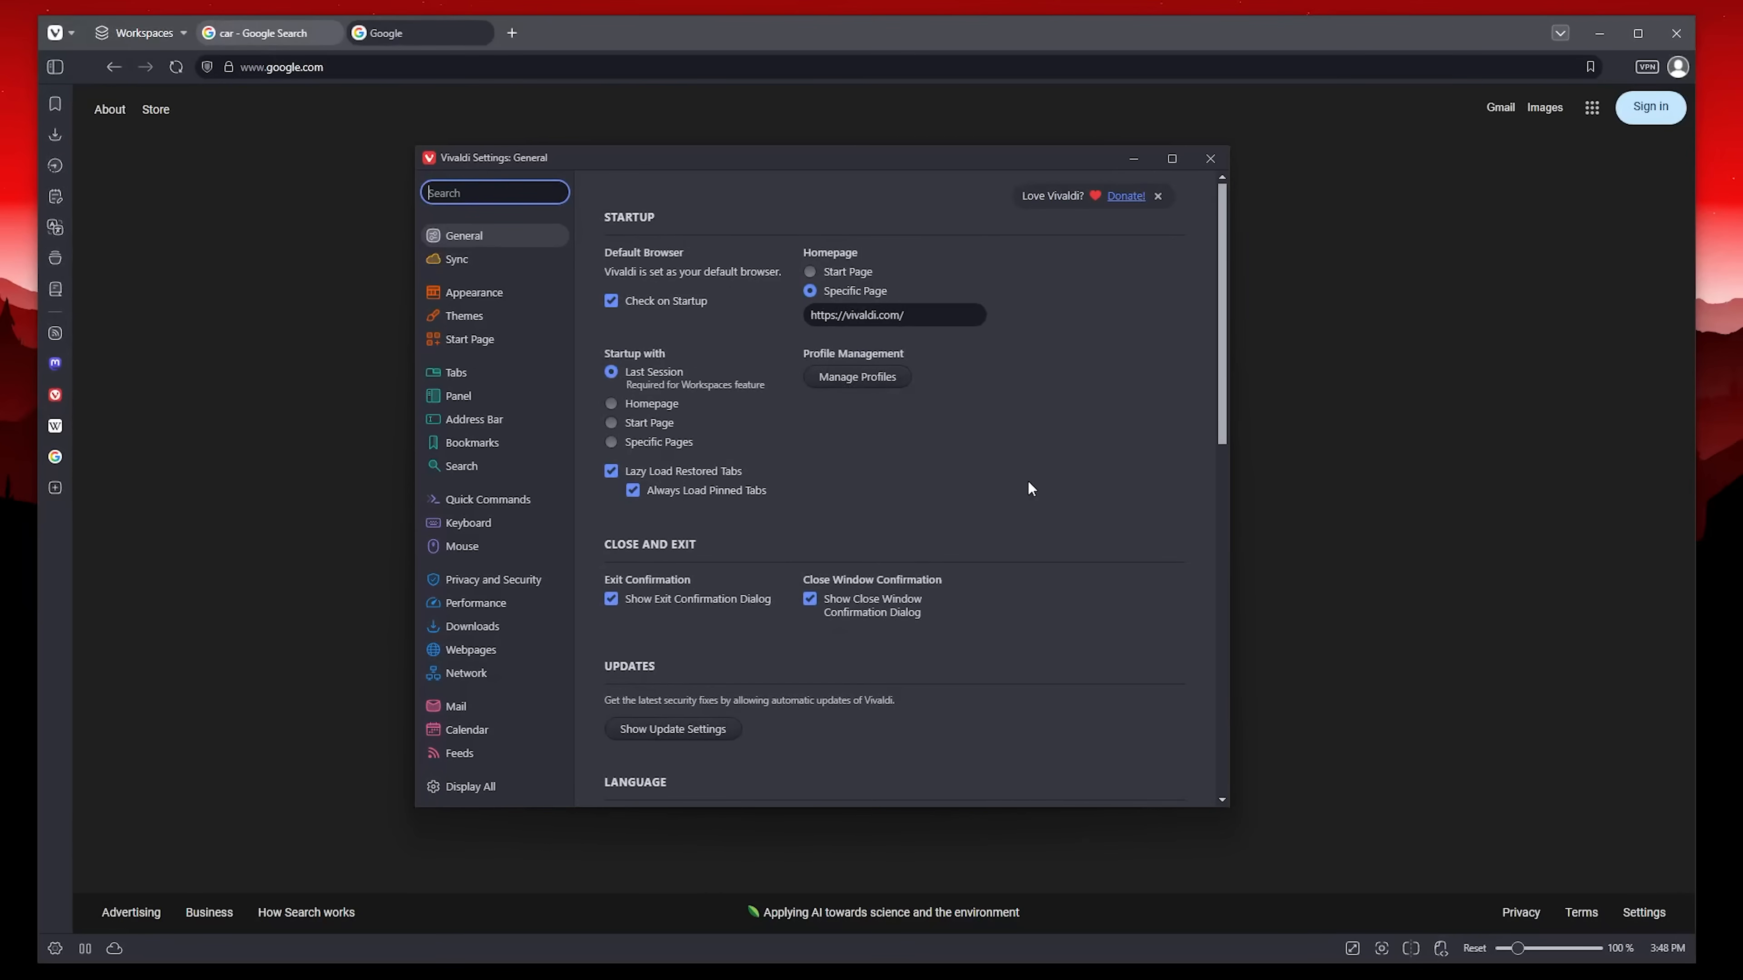
{"action": "left_click", "coordinate": [606, 295]}
Review the General settings, including the expanded update settings, accepted languages and productivity features.
{"action": "scroll", "coordinate": [1060, 454], "scroll_direction": "down", "scroll_amount": 15}
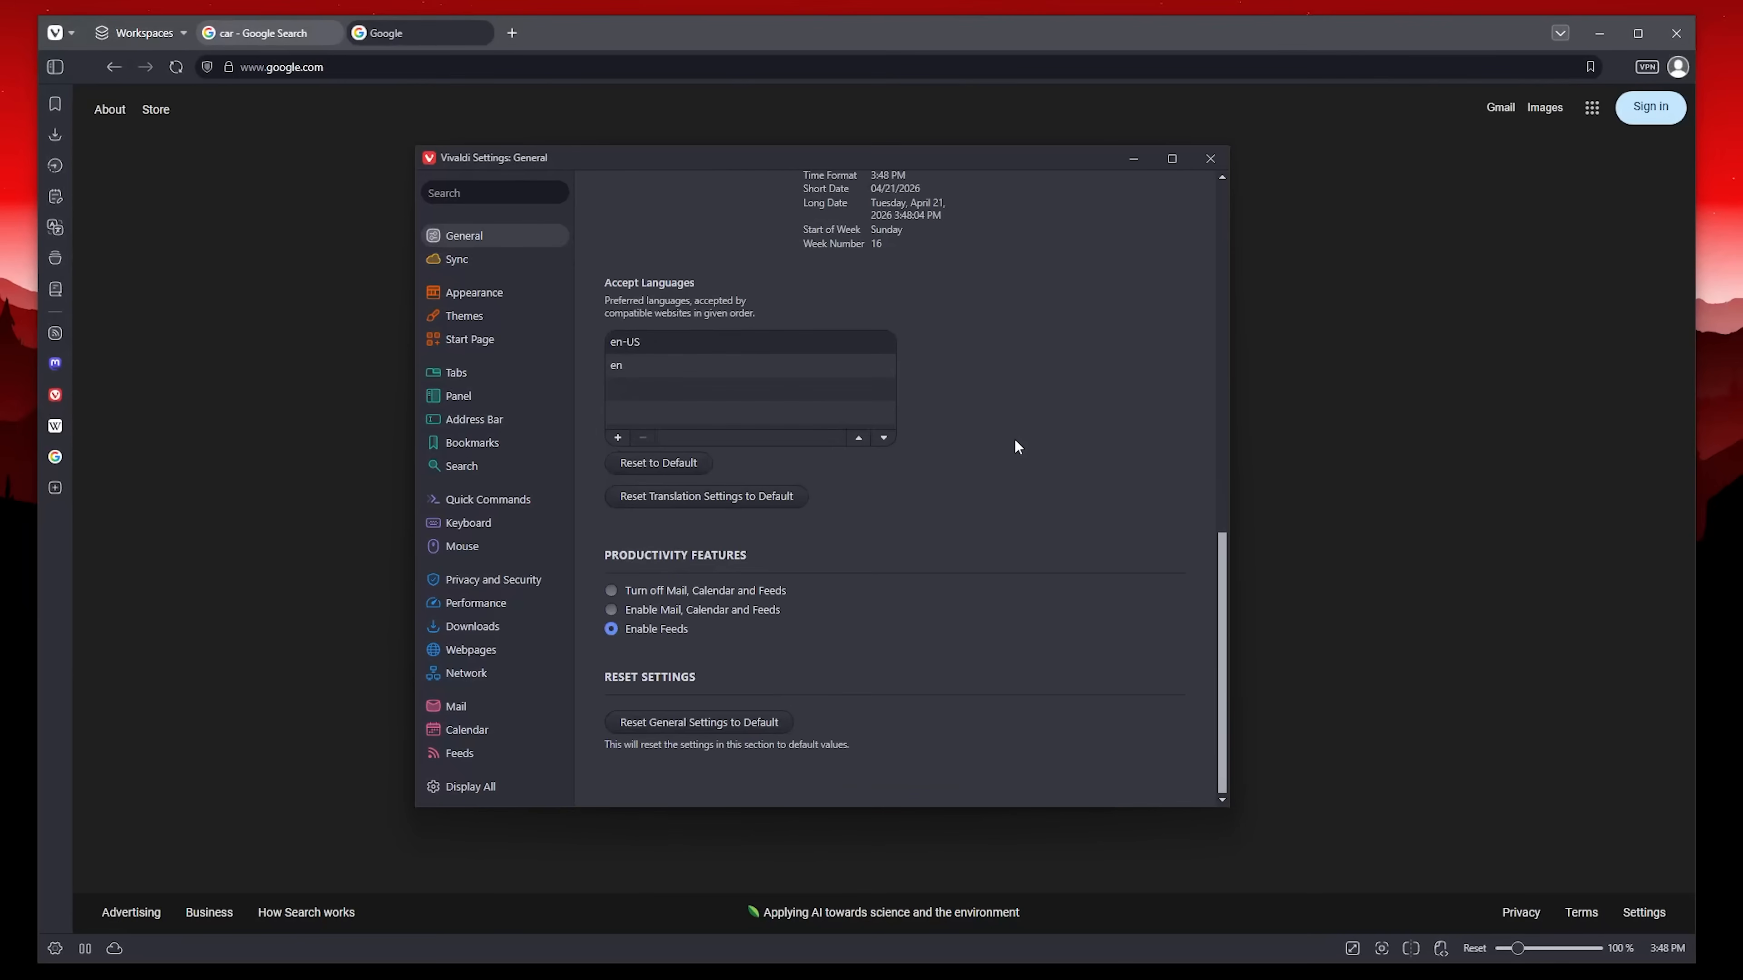
{"action": "scroll", "coordinate": [1017, 443], "scroll_direction": "up", "scroll_amount": 15}
{"action": "left_click", "coordinate": [709, 726]}
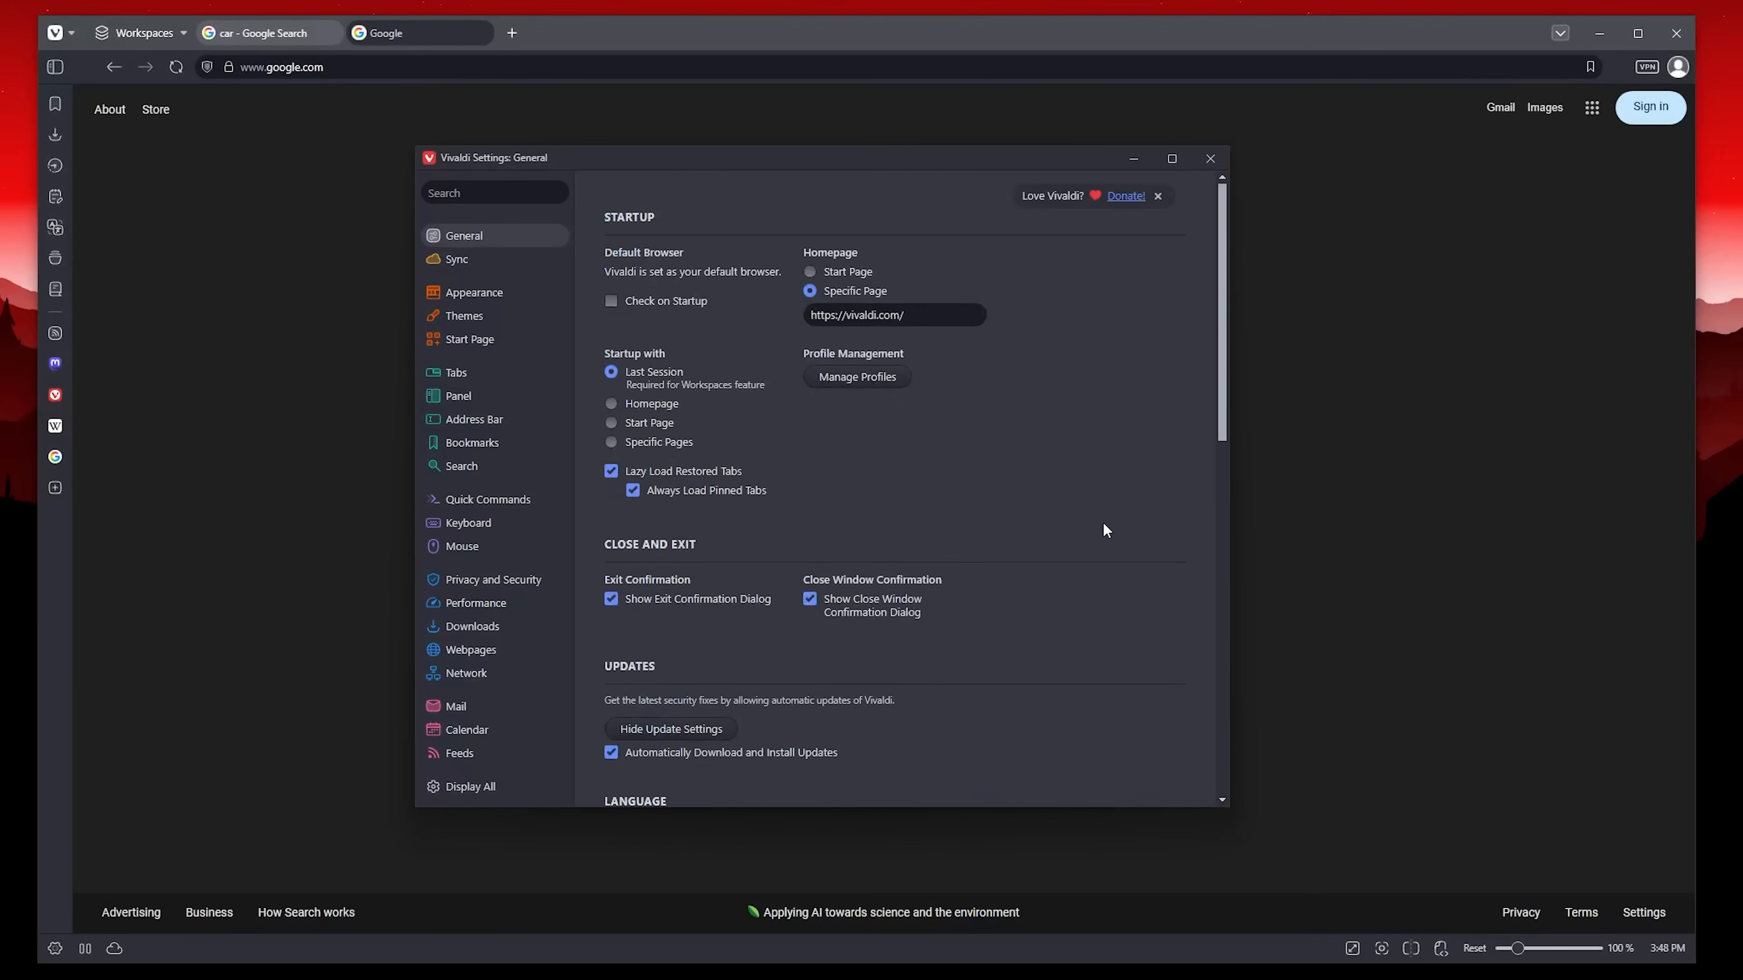
{"action": "scroll", "coordinate": [915, 581], "scroll_direction": "down", "scroll_amount": 12}
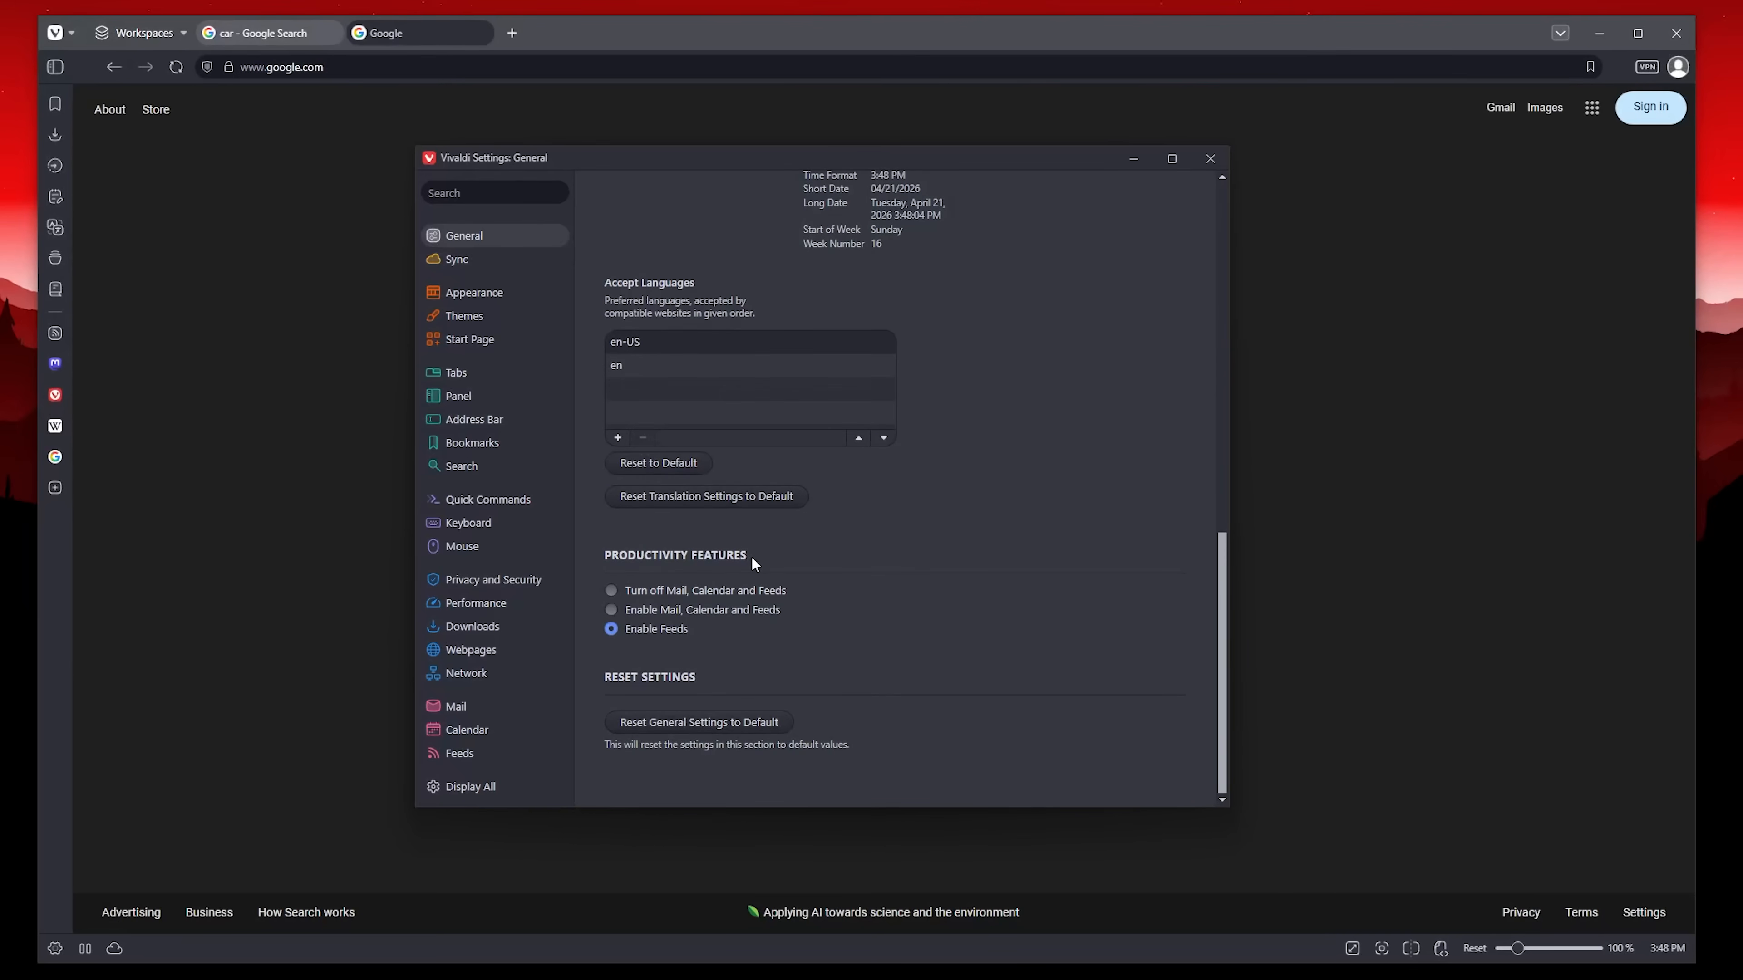
{"action": "scroll", "coordinate": [915, 507], "scroll_direction": "up", "scroll_amount": 8}
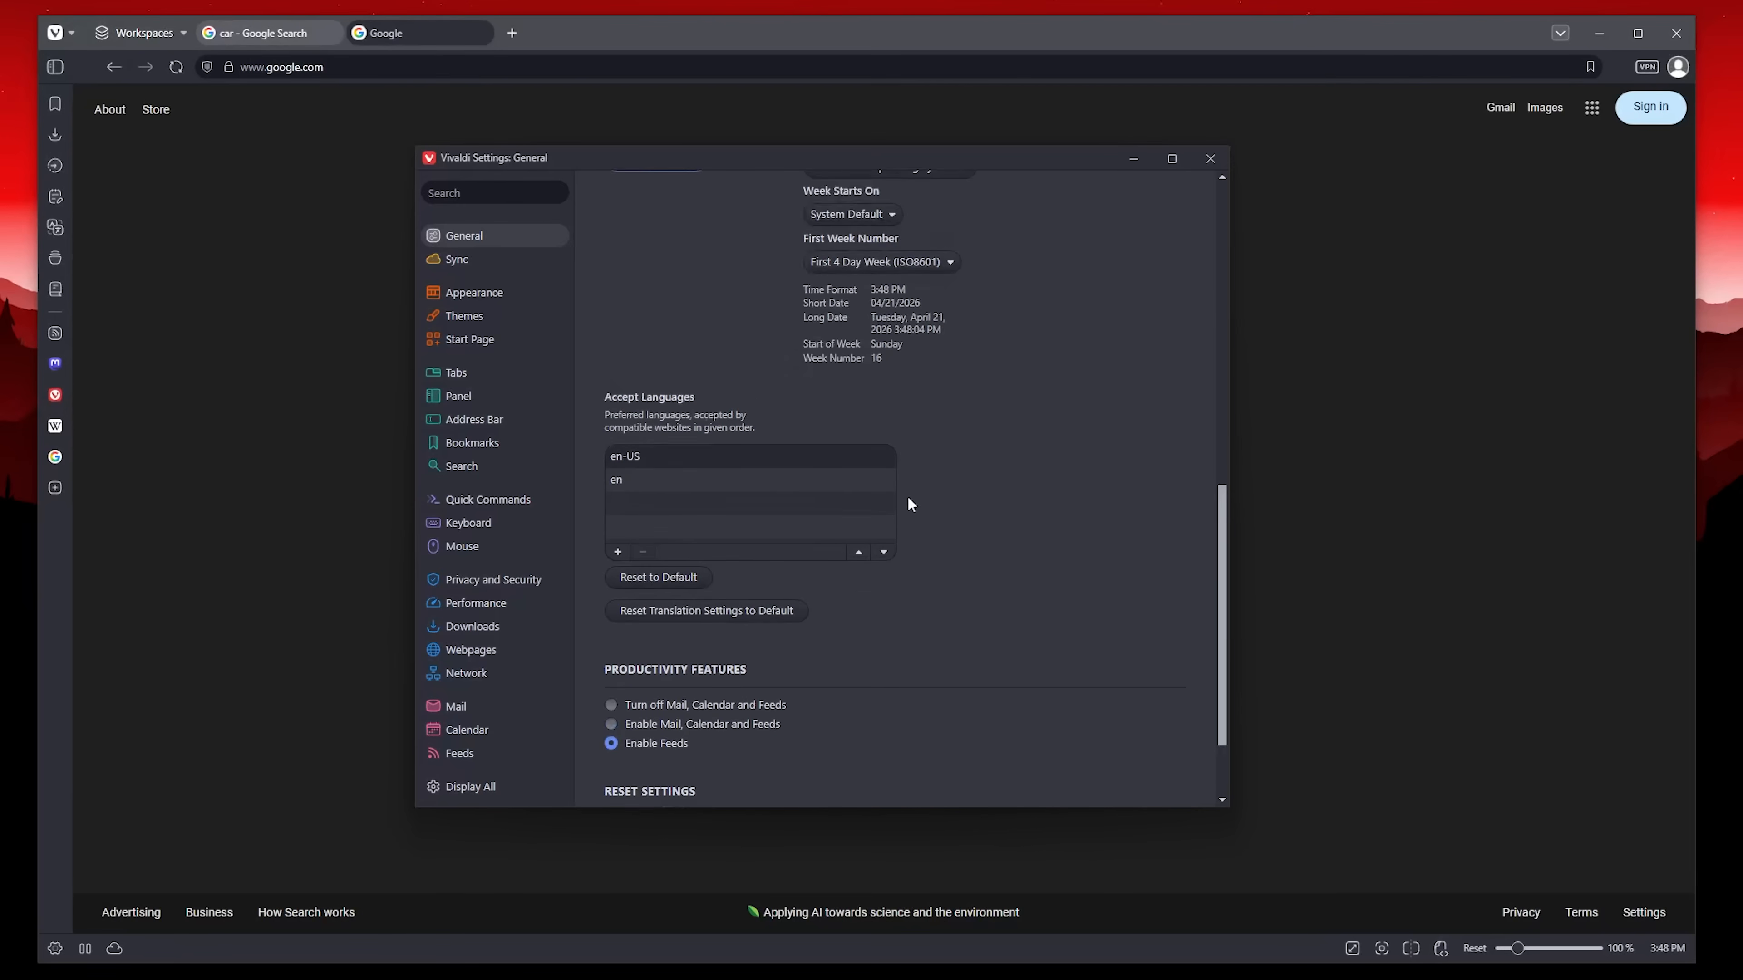
View the choices for User Interface Language and Preferred Date & Time Format, leaving both as they are.
{"action": "left_click", "coordinate": [718, 516]}
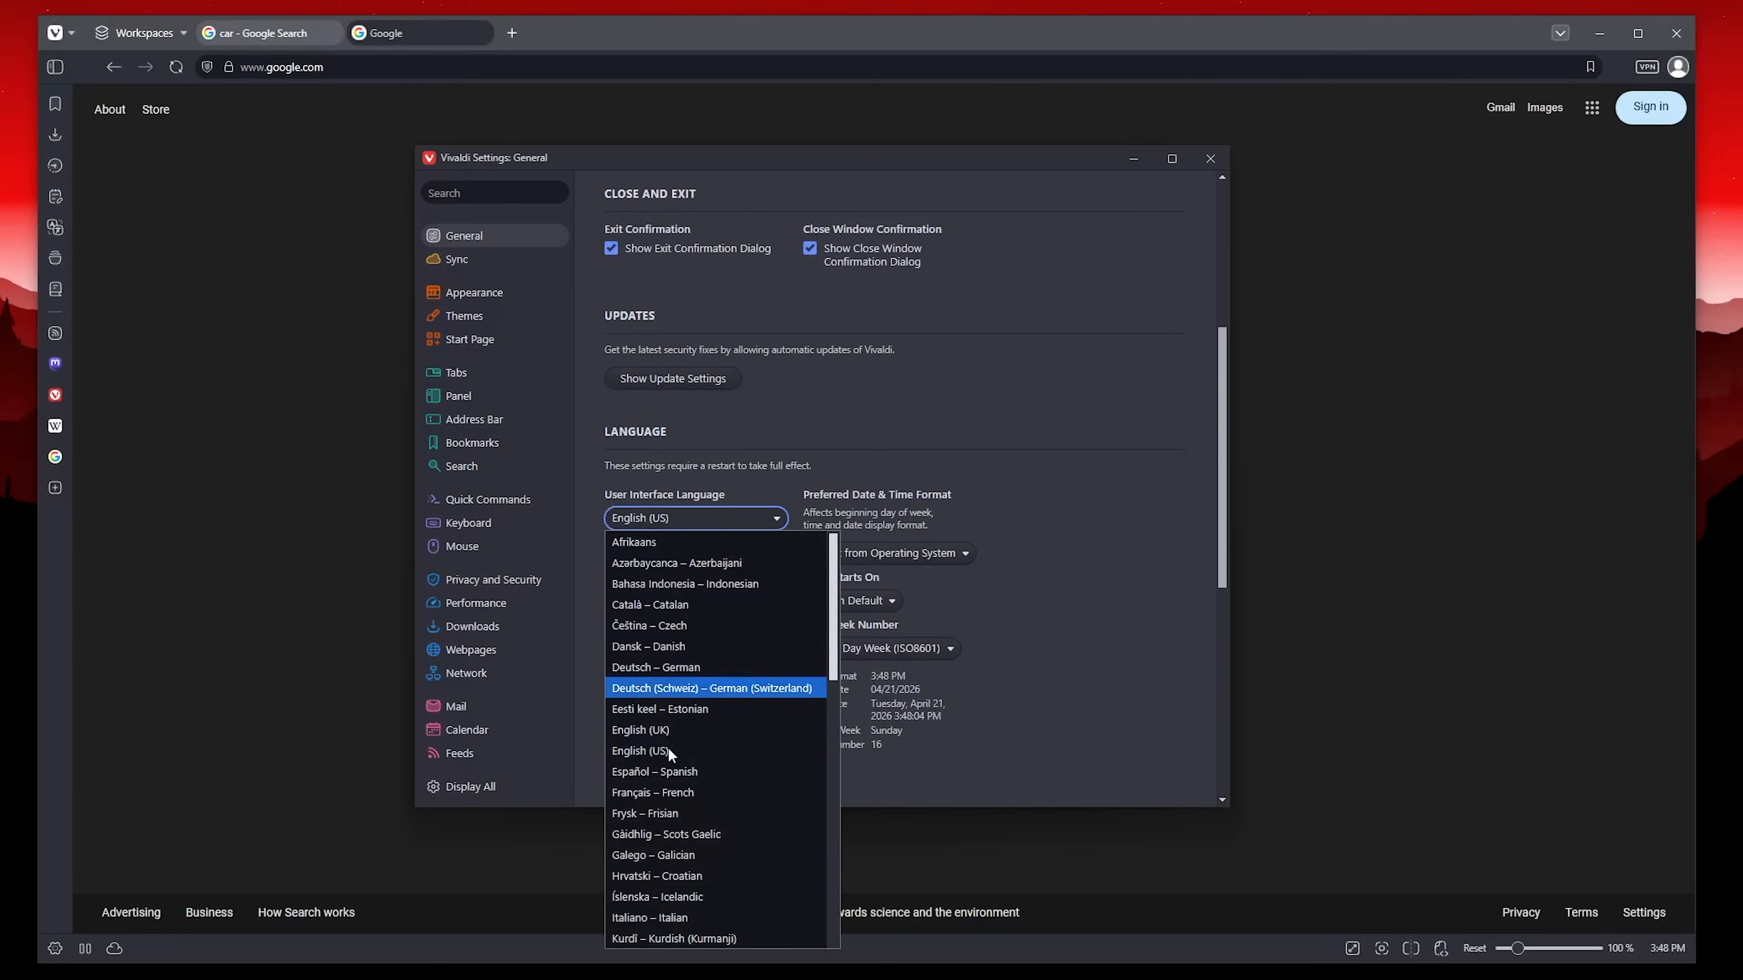
{"action": "left_click", "coordinate": [1127, 579]}
{"action": "scroll", "coordinate": [650, 629], "scroll_direction": "up", "scroll_amount": 5}
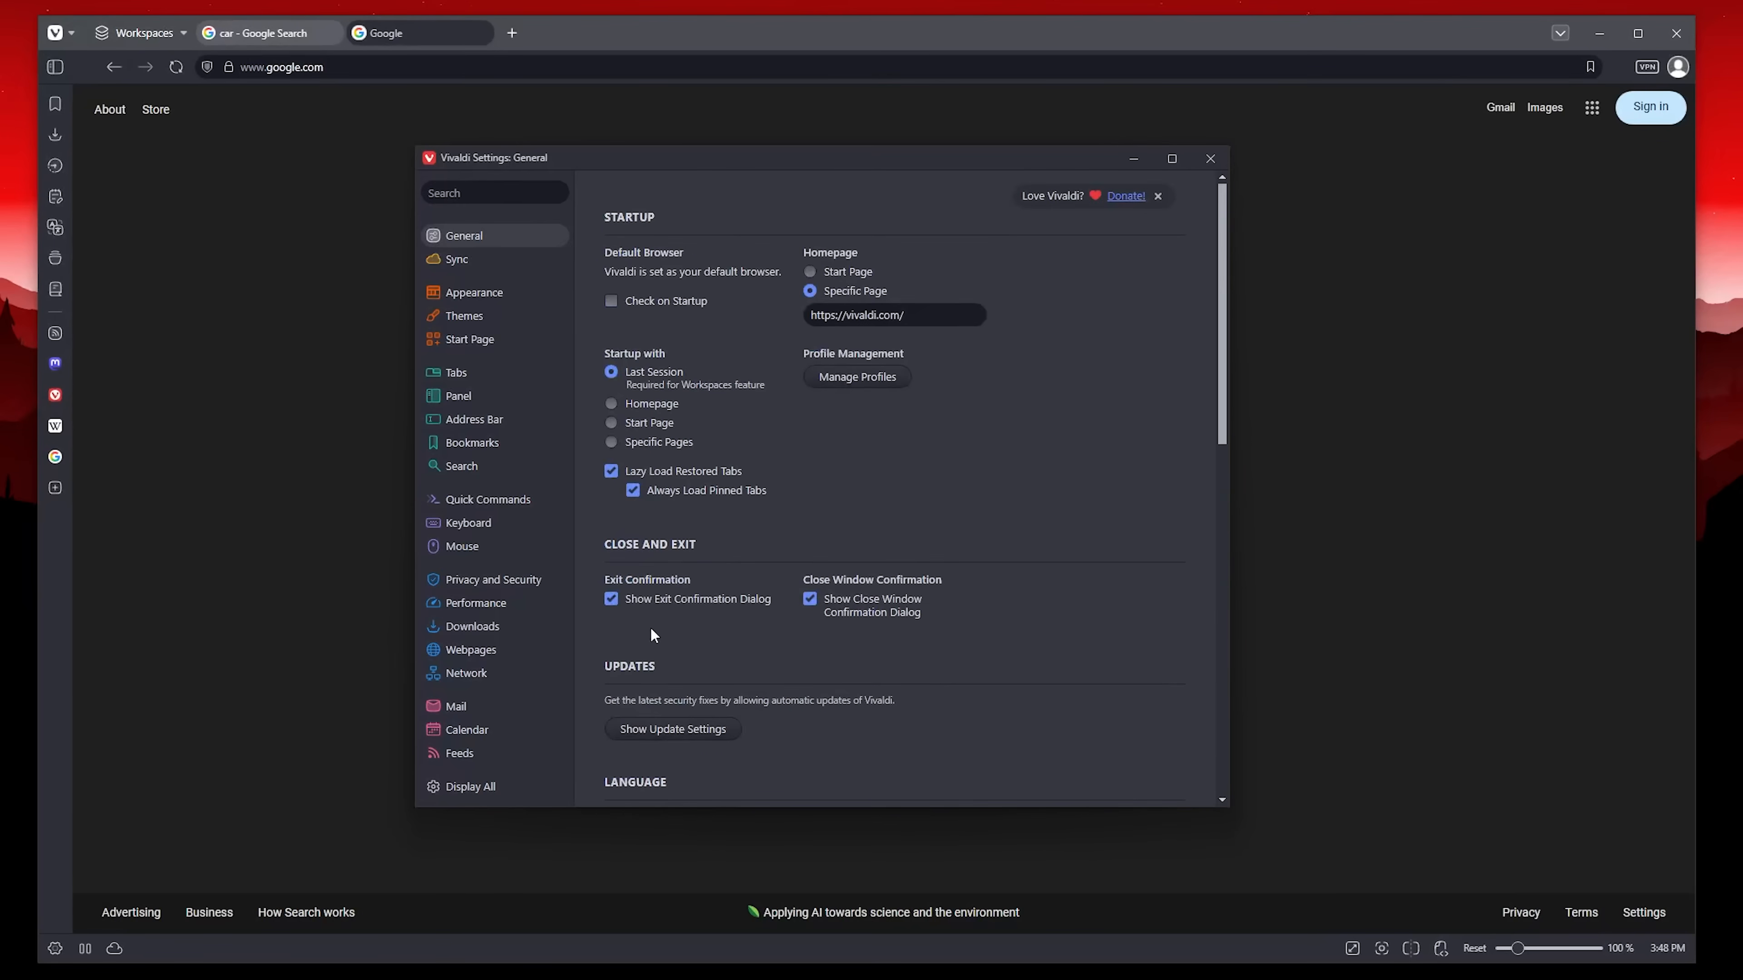
{"action": "scroll", "coordinate": [883, 501], "scroll_direction": "down", "scroll_amount": 6}
{"action": "left_click", "coordinate": [889, 487]}
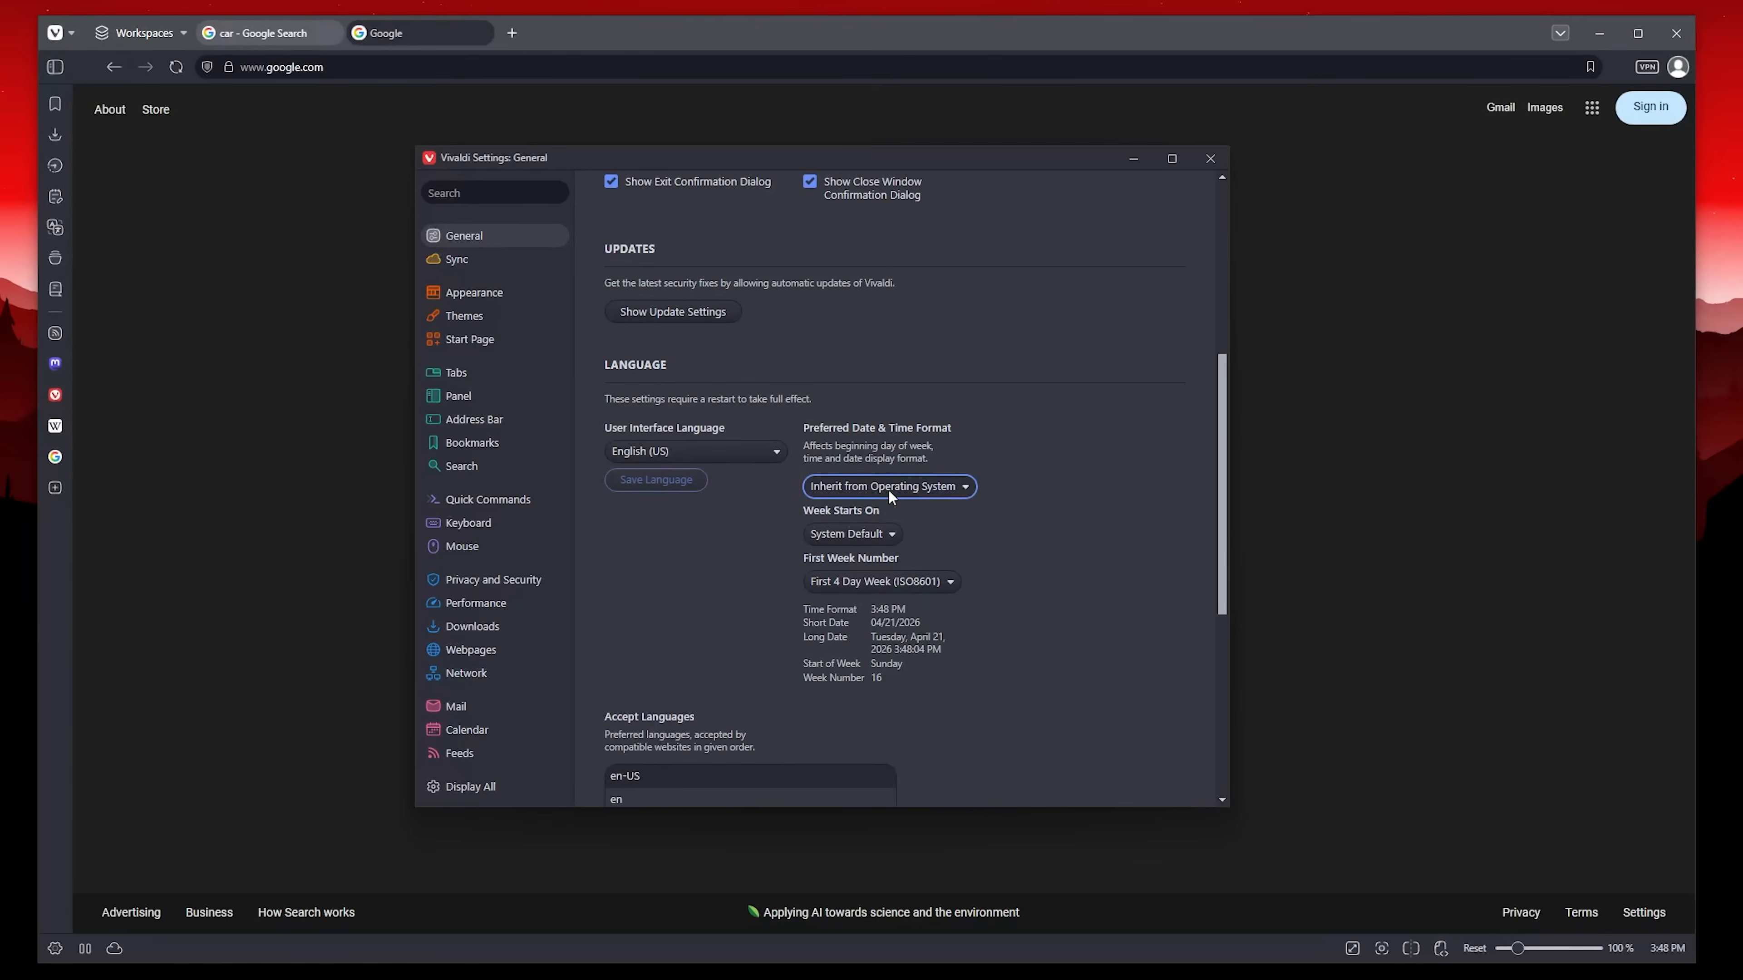
{"action": "left_click", "coordinate": [1050, 543]}
View the Sync settings and examine the Appearance settings through to the menu customization section.
{"action": "left_click", "coordinate": [473, 259]}
{"action": "left_click", "coordinate": [476, 295]}
{"action": "scroll", "coordinate": [1001, 407], "scroll_direction": "down", "scroll_amount": 15}
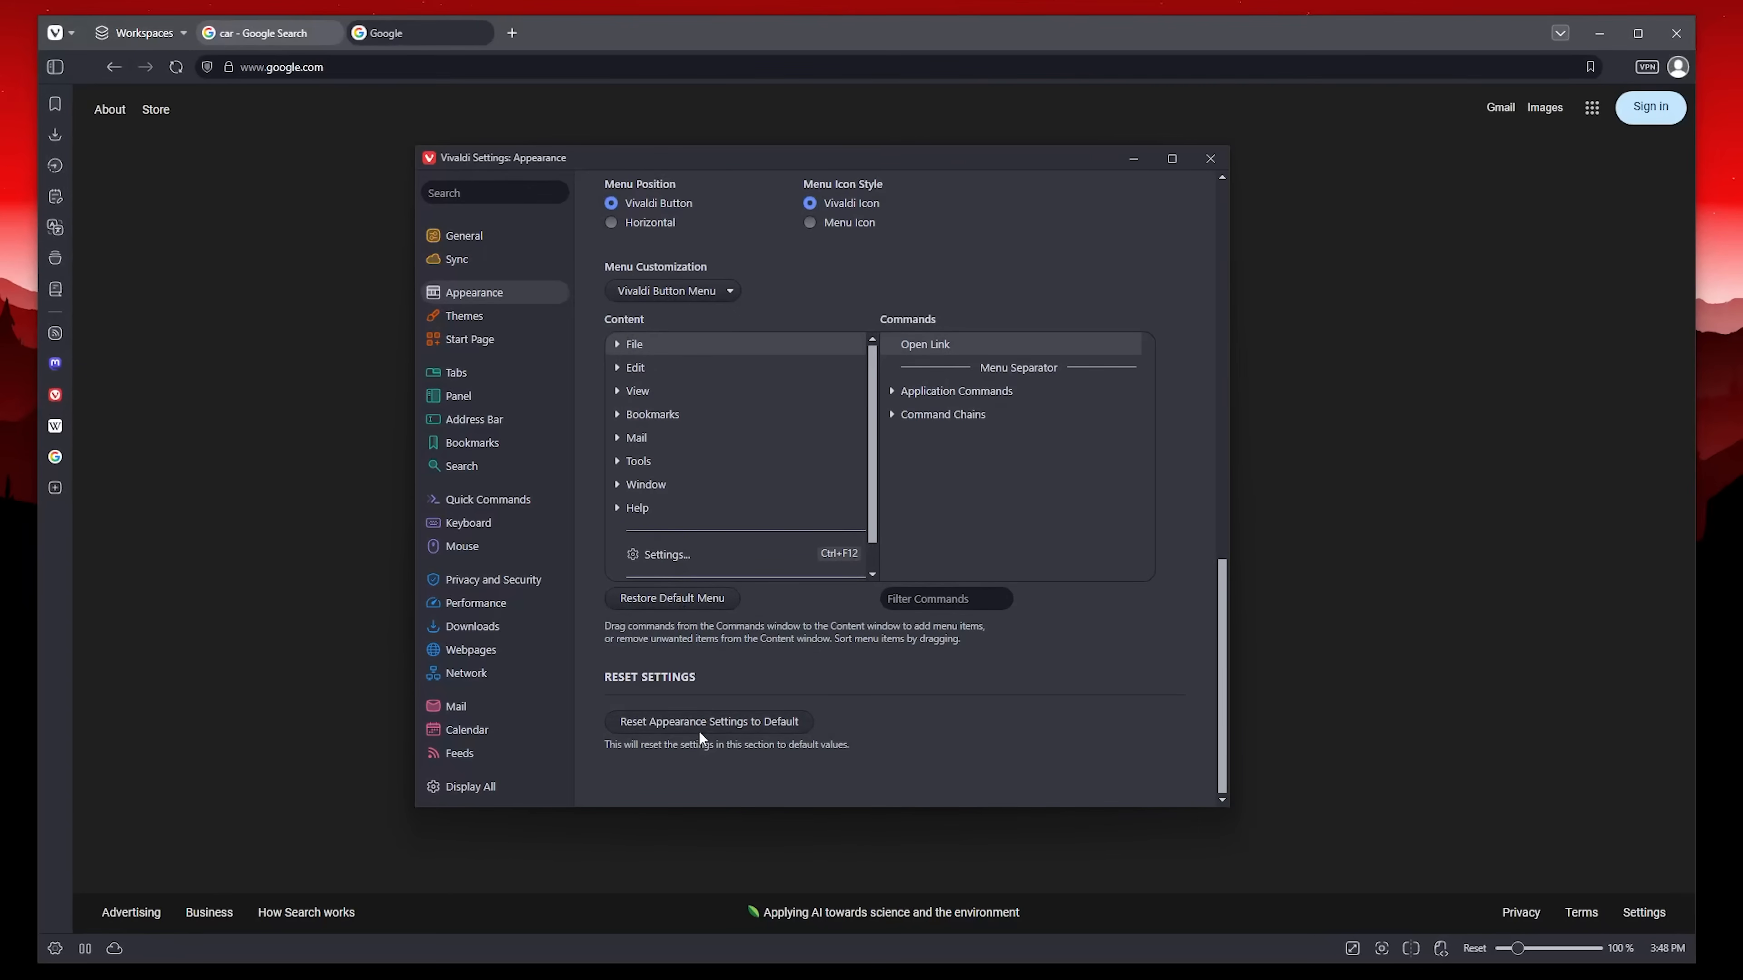
{"action": "scroll", "coordinate": [930, 344], "scroll_direction": "up", "scroll_amount": 8}
Try the Status Info Overlay and Hide Status Bar options, and return to Status Info Overlay.
{"action": "left_click", "coordinate": [611, 398]}
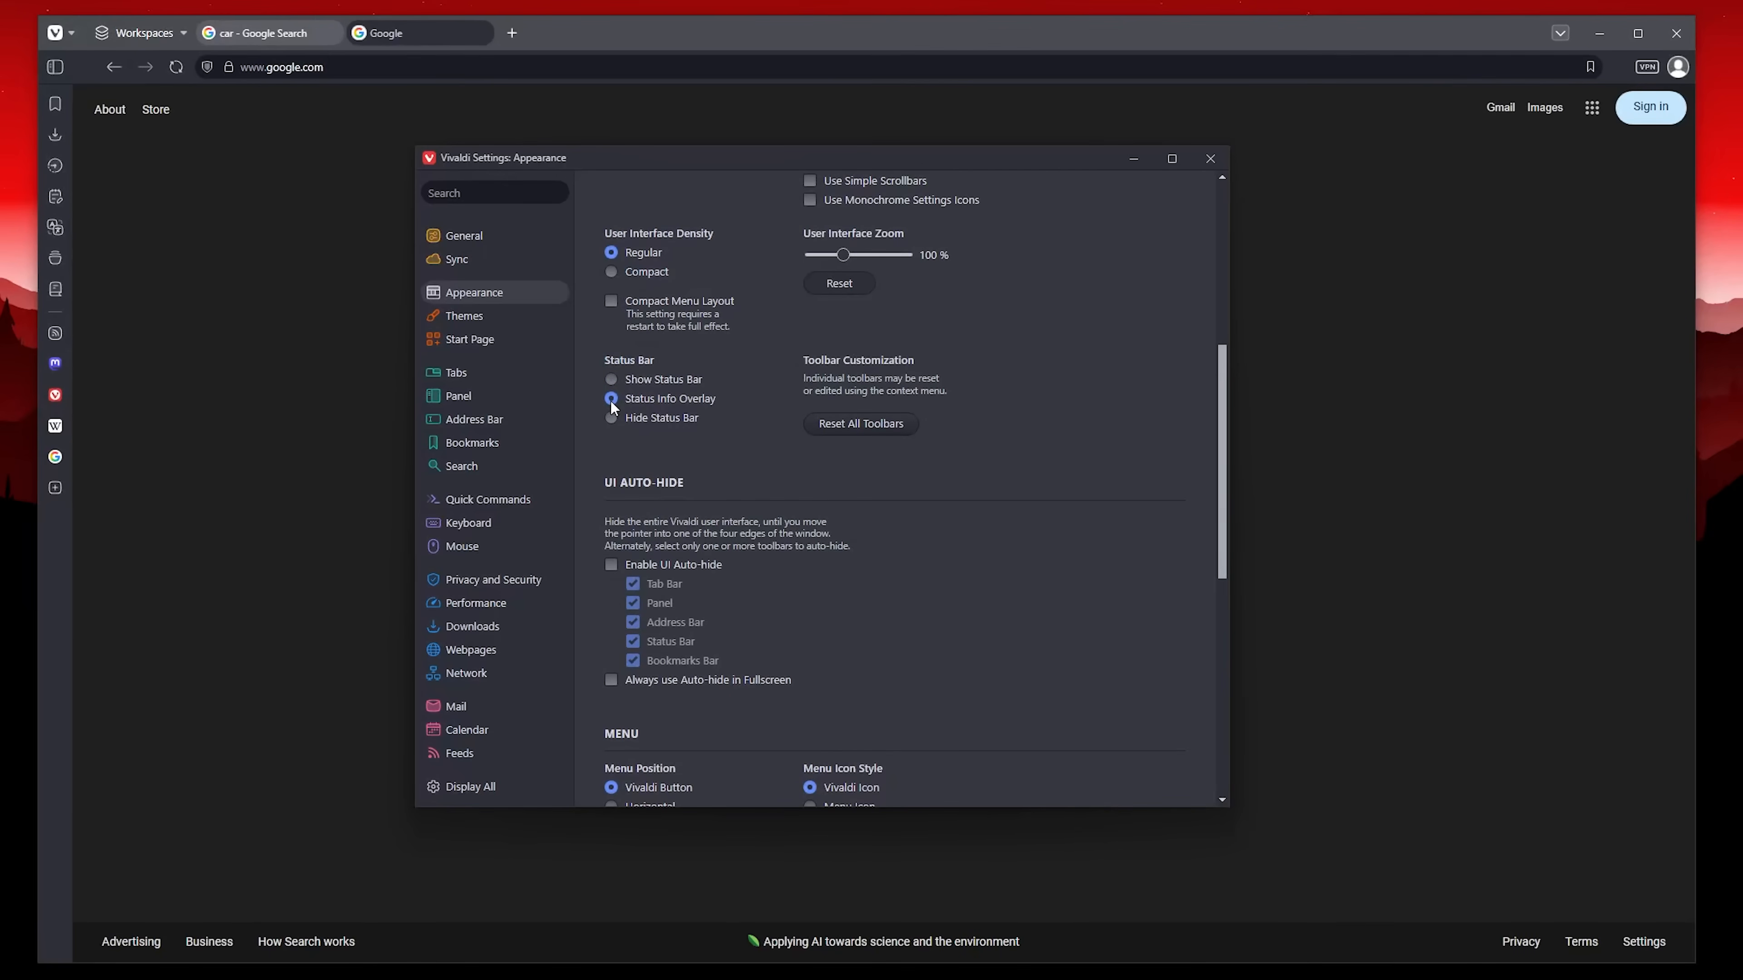
{"action": "mouse_move", "coordinate": [802, 164]}
{"action": "left_mouse_down"}
{"action": "mouse_move", "coordinate": [779, 178]}
{"action": "mouse_move", "coordinate": [582, 700]}
{"action": "mouse_move", "coordinate": [818, 186]}
{"action": "left_mouse_up"}
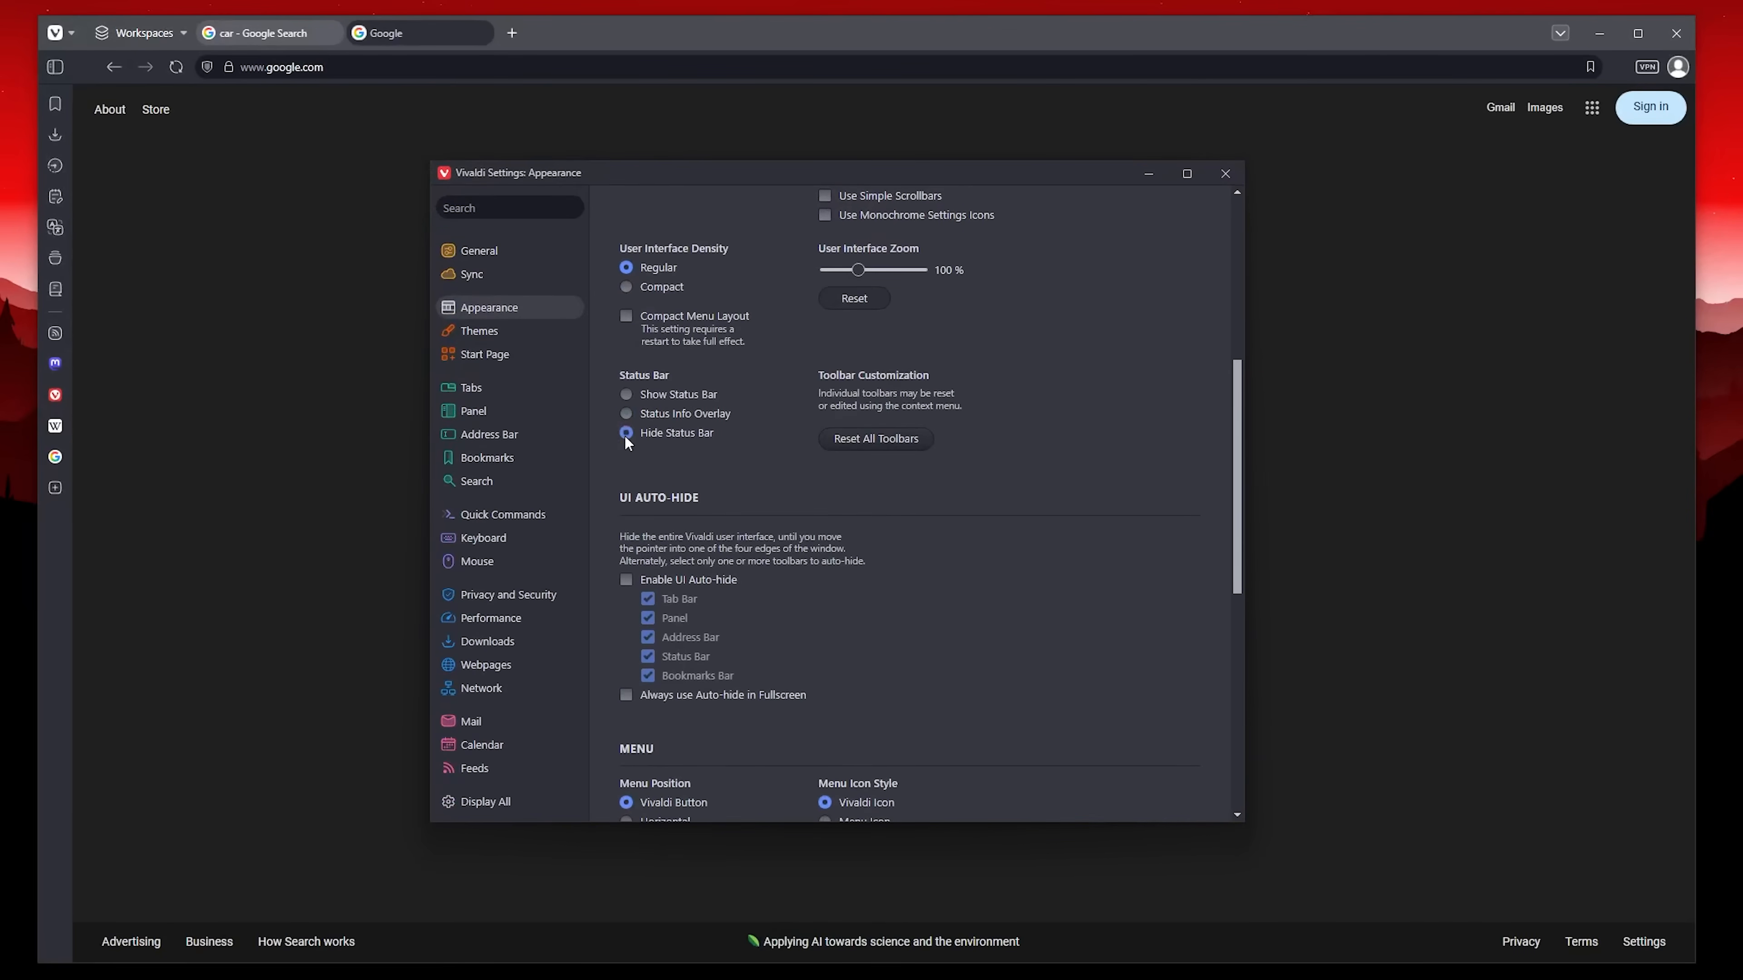
{"action": "left_click", "coordinate": [626, 414]}
Try a lower User Interface Zoom and restore it to 100 %.
{"action": "scroll", "coordinate": [642, 501], "scroll_direction": "up", "scroll_amount": 4}
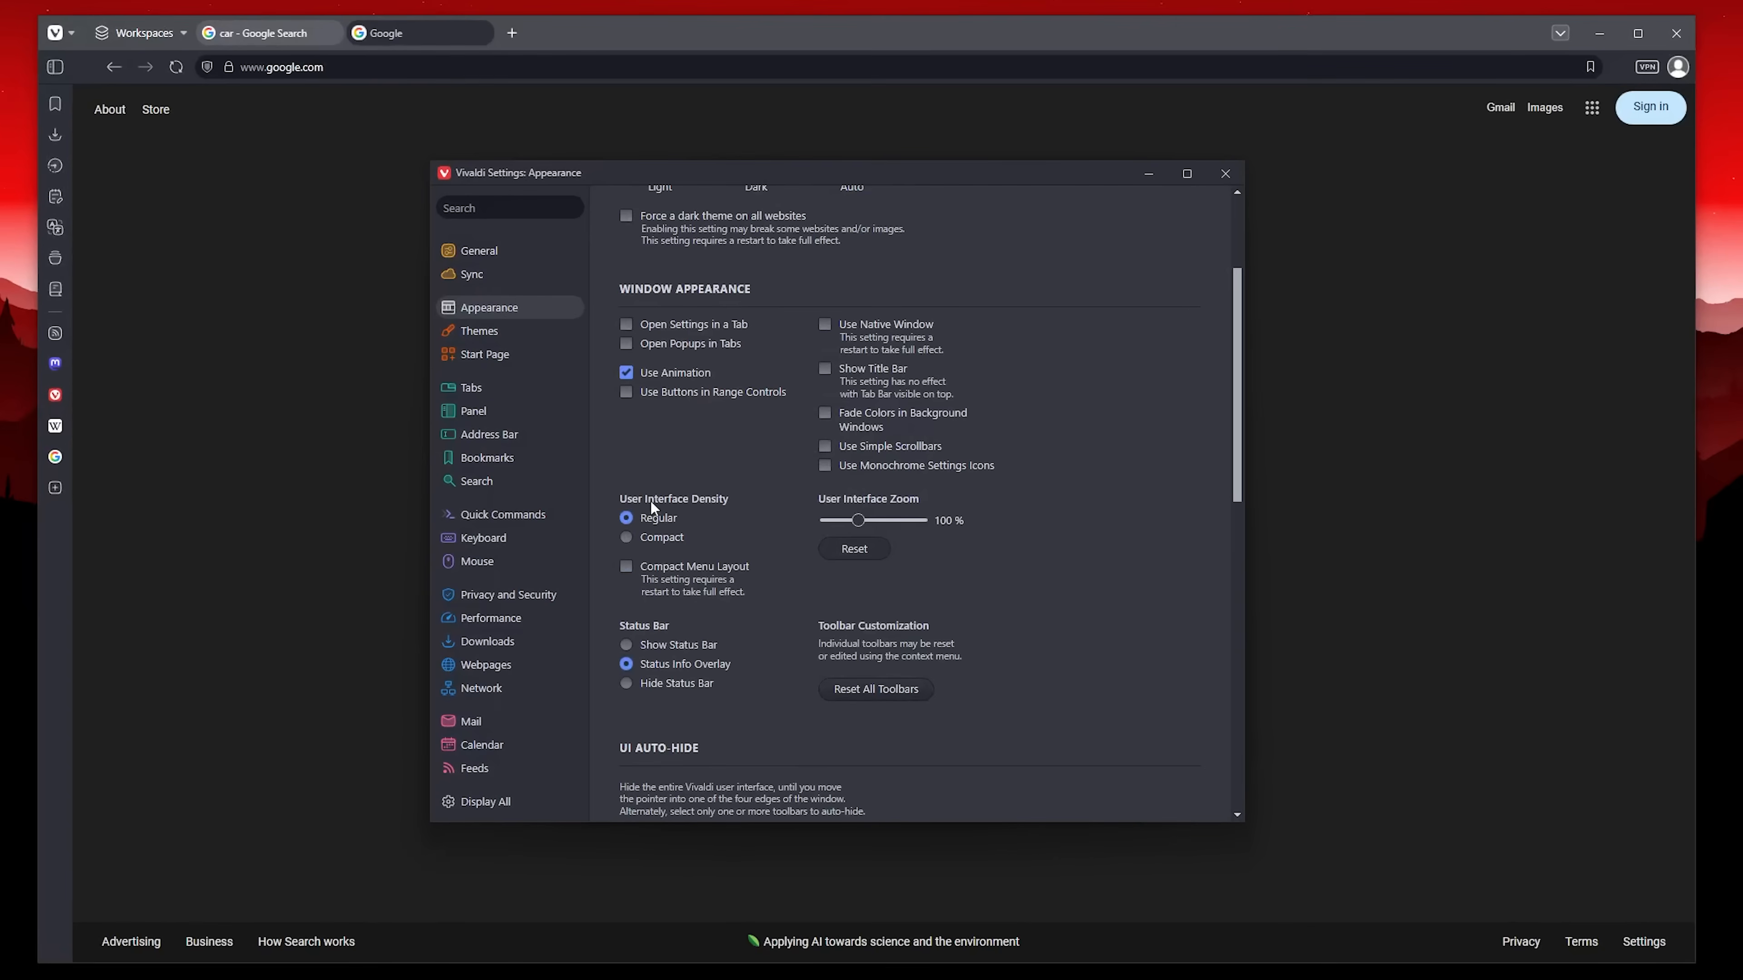
{"action": "left_click_drag", "start_coordinate": [859, 522], "coordinate": [837, 522]}
{"action": "scroll", "coordinate": [960, 373], "scroll_direction": "down", "scroll_amount": 2}
{"action": "scroll", "coordinate": [1044, 412], "scroll_direction": "up", "scroll_amount": 3}
{"action": "left_click", "coordinate": [1044, 411]}
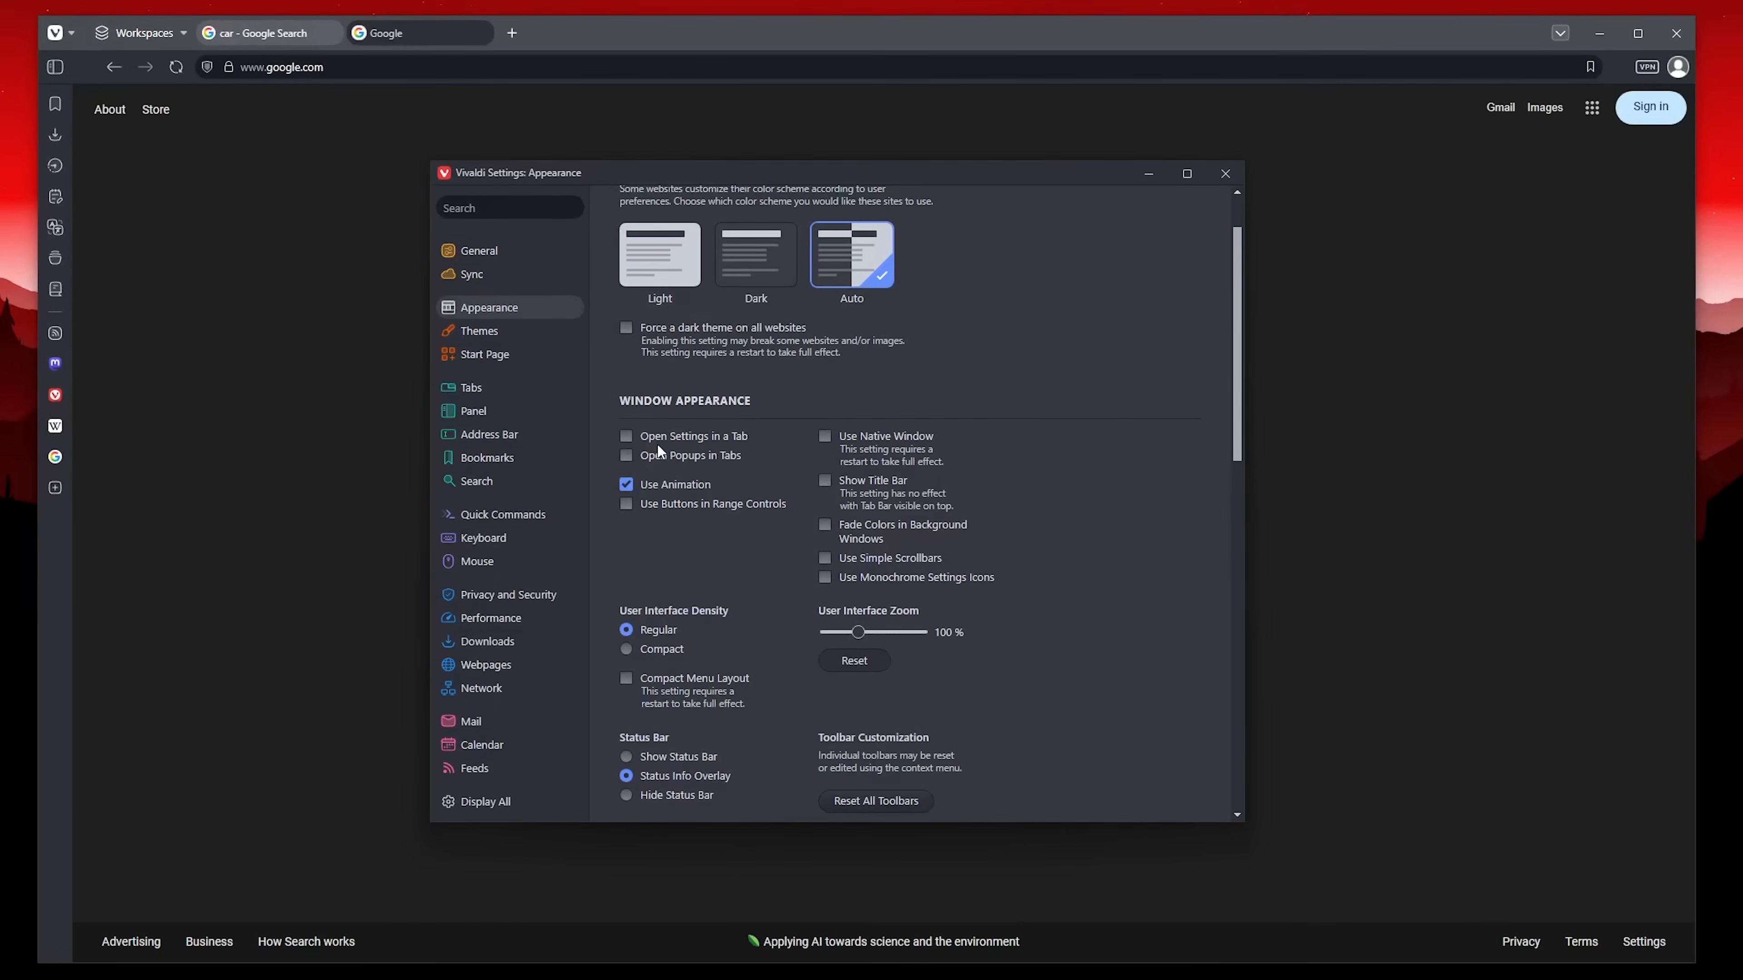
Enable Open Settings in a Tab and test it by opening the settings from a new Start Page tab.
{"action": "left_click", "coordinate": [716, 439]}
{"action": "key", "text": "ctrl+t"}
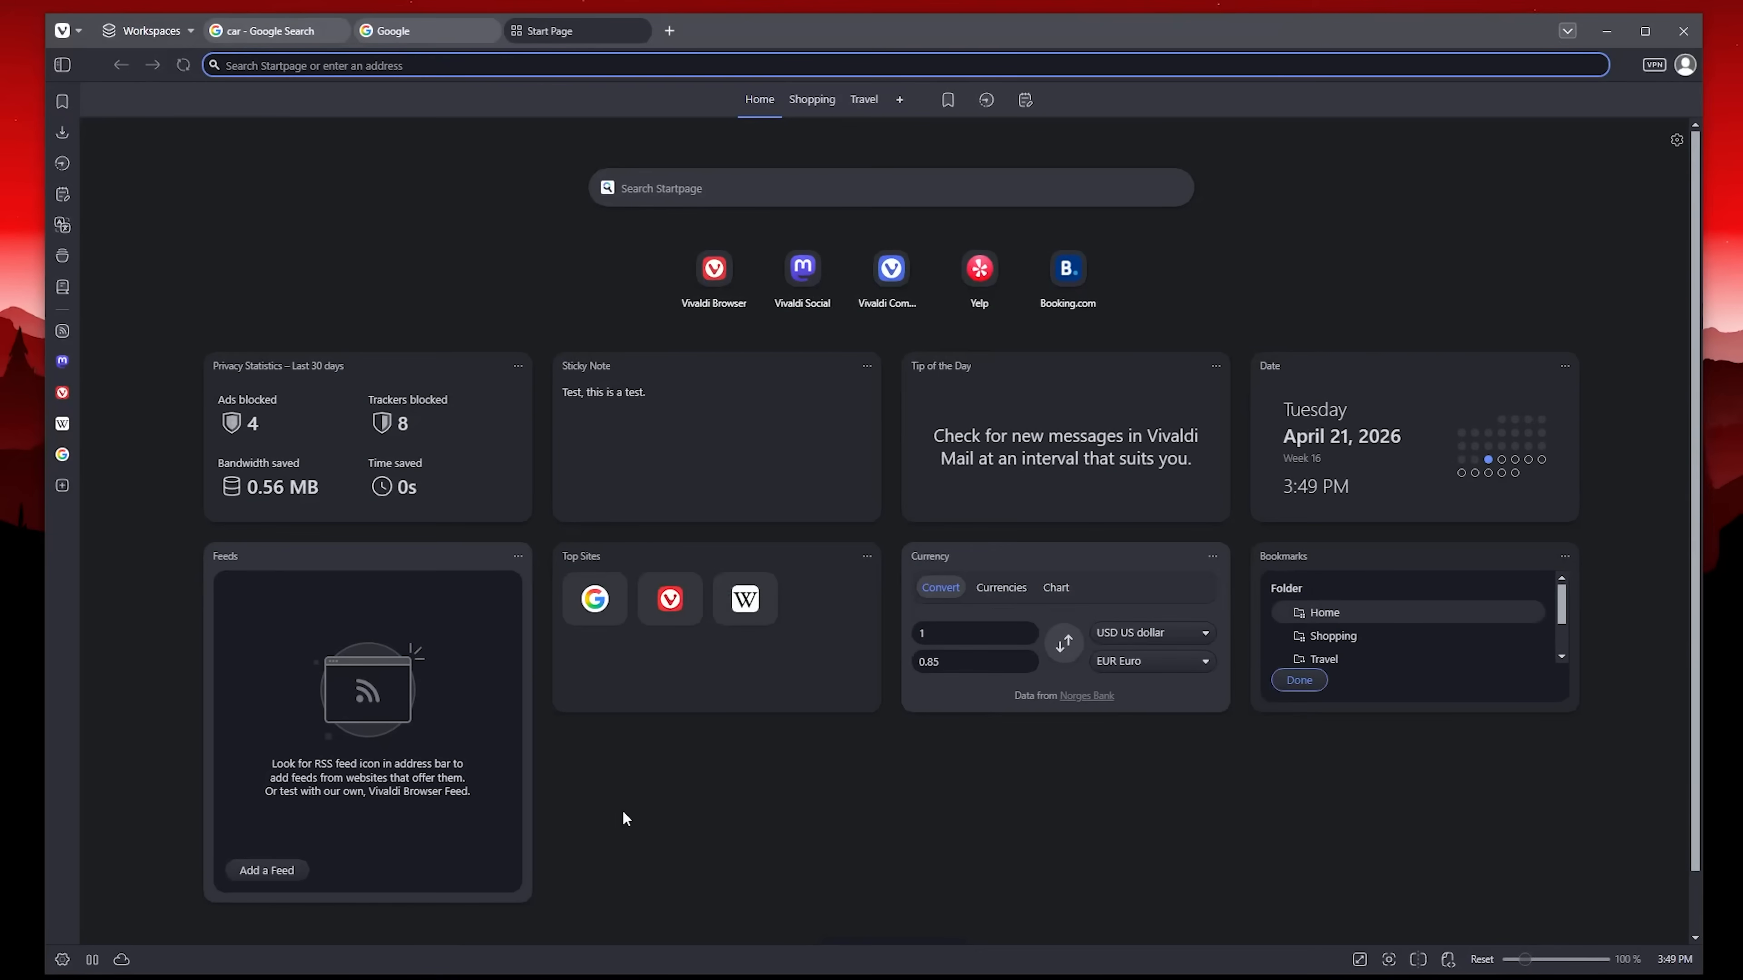
{"action": "left_click", "coordinate": [62, 960]}
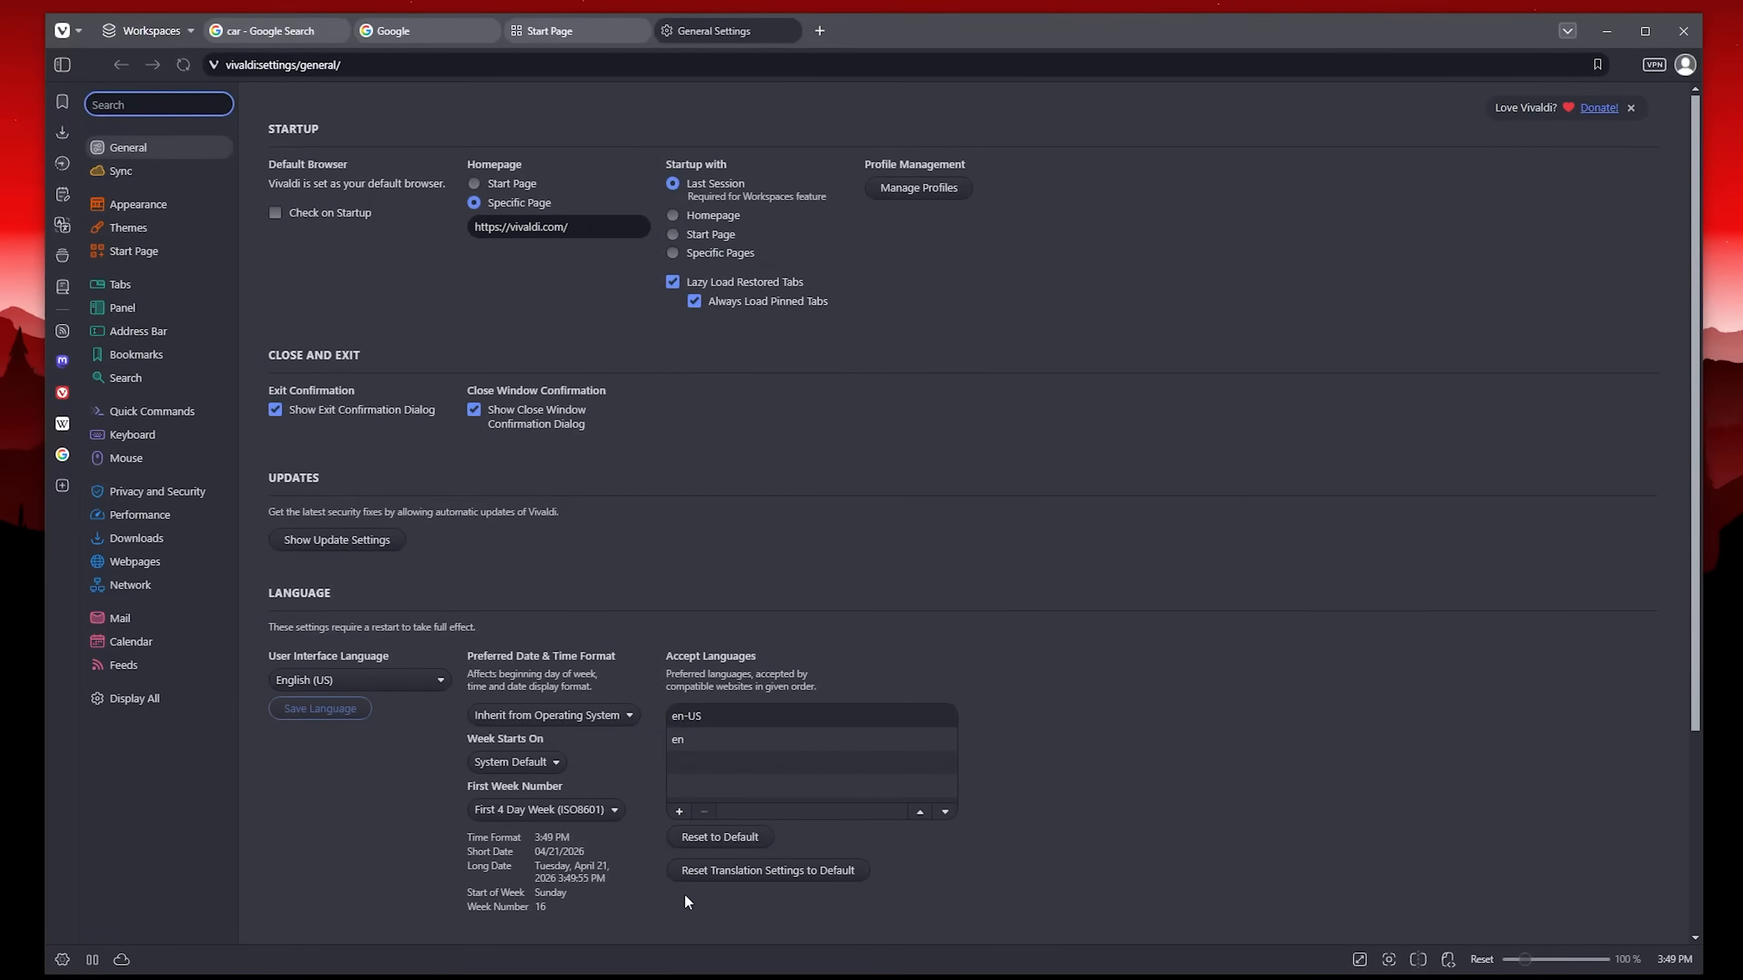
Close the General Settings tab and bring the separate Appearance settings window back to the front.
{"action": "middle_click", "coordinate": [732, 23]}
{"action": "left_click", "coordinate": [953, 979]}
{"action": "left_click", "coordinate": [1051, 922]}
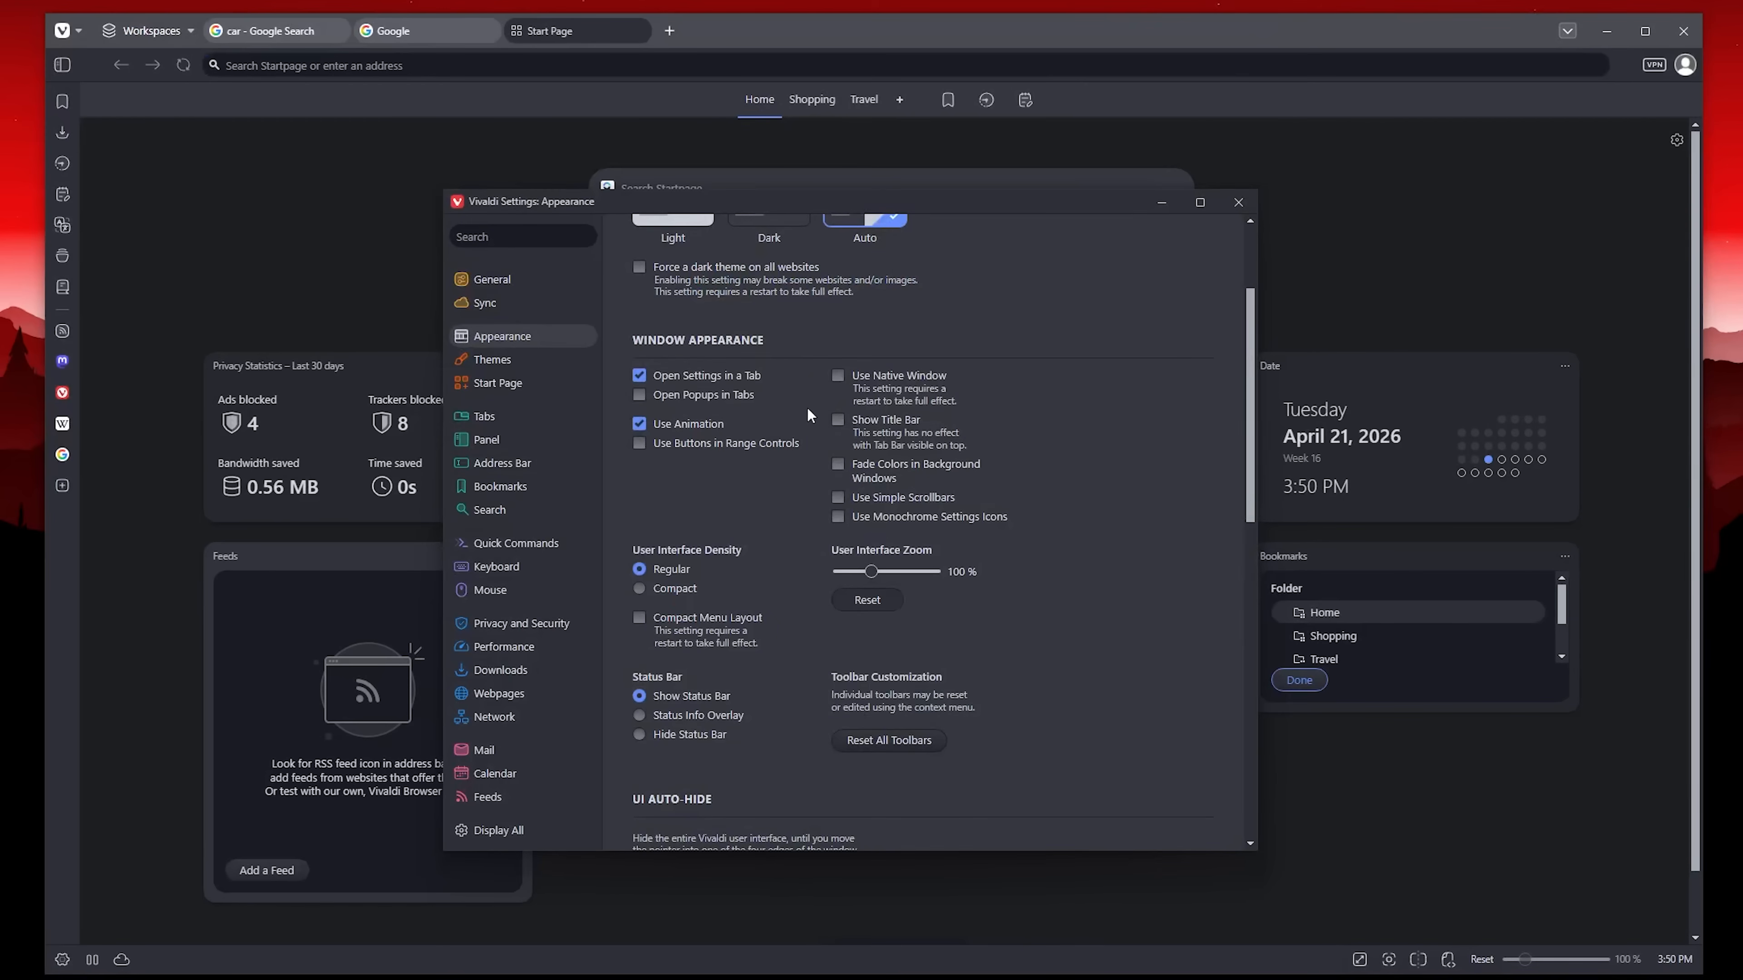
Enable Open Popups in Tabs, and try the Light website appearance before returning it to Auto.
{"action": "scroll", "coordinate": [747, 548], "scroll_direction": "up", "scroll_amount": 1}
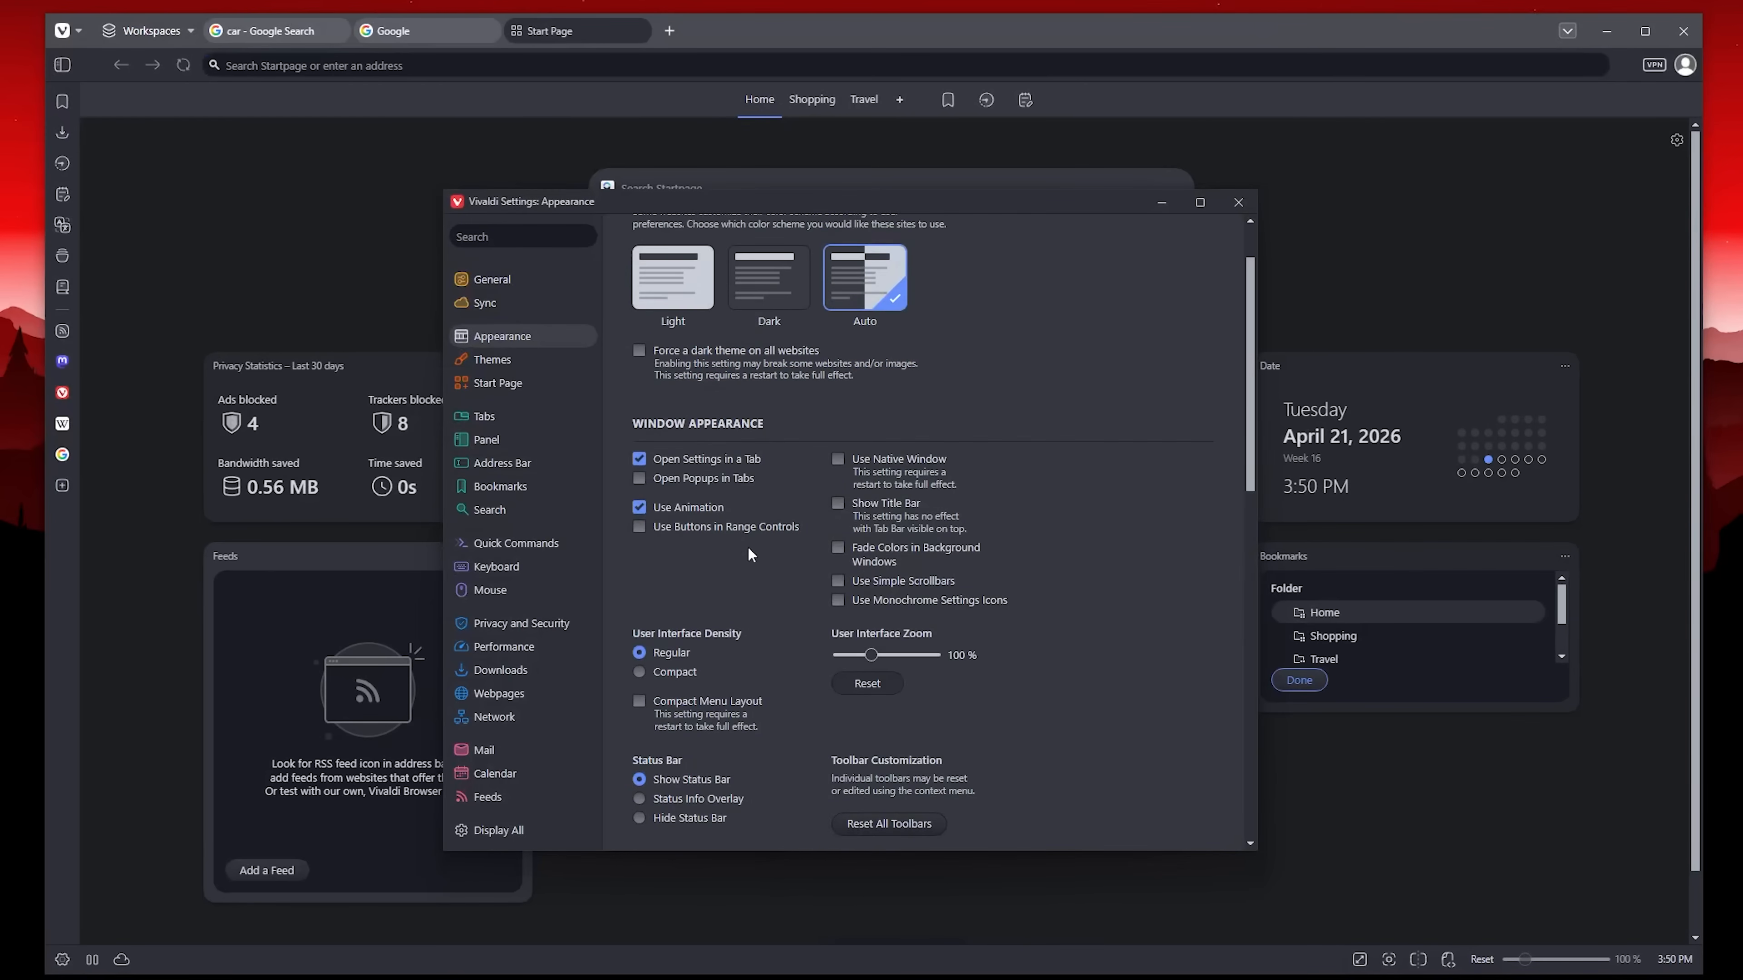
{"action": "left_click", "coordinate": [641, 481]}
{"action": "scroll", "coordinate": [942, 630], "scroll_direction": "up", "scroll_amount": 1}
{"action": "left_click", "coordinate": [656, 362]}
{"action": "left_click", "coordinate": [873, 375]}
Create a new theme based on Dark in the Themes settings, and go back to the theme library.
{"action": "left_click", "coordinate": [512, 363]}
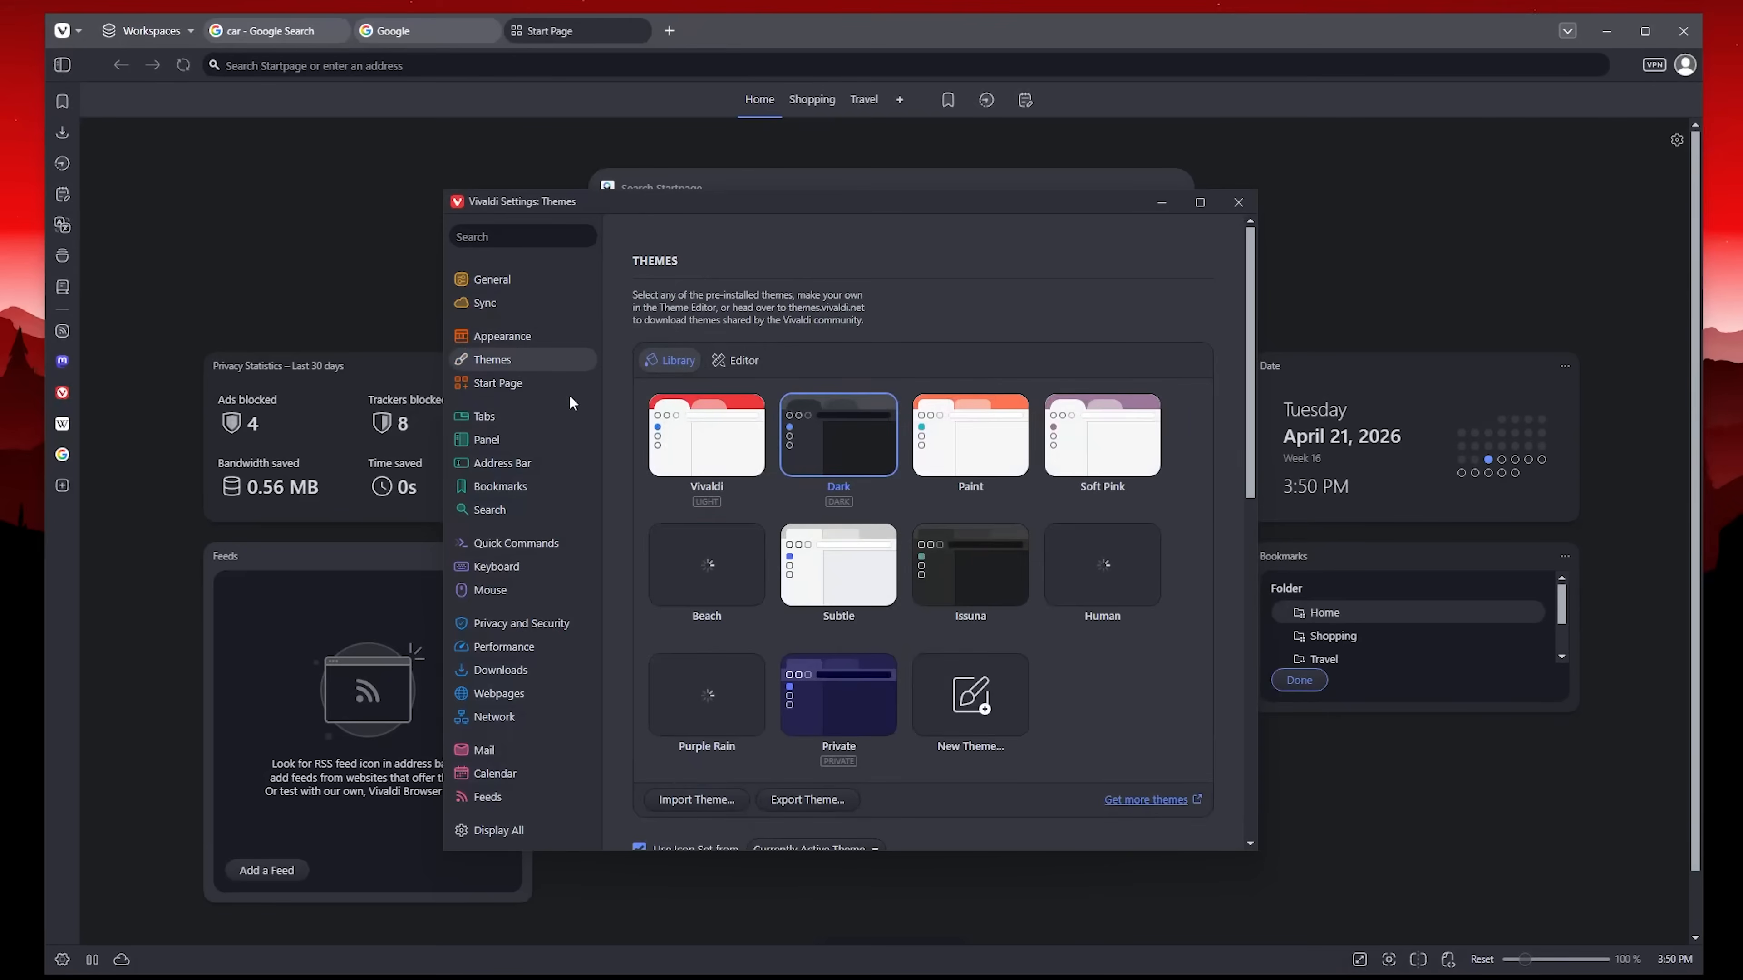
{"action": "scroll", "coordinate": [1093, 619], "scroll_direction": "down", "scroll_amount": 2}
{"action": "left_click", "coordinate": [981, 538]}
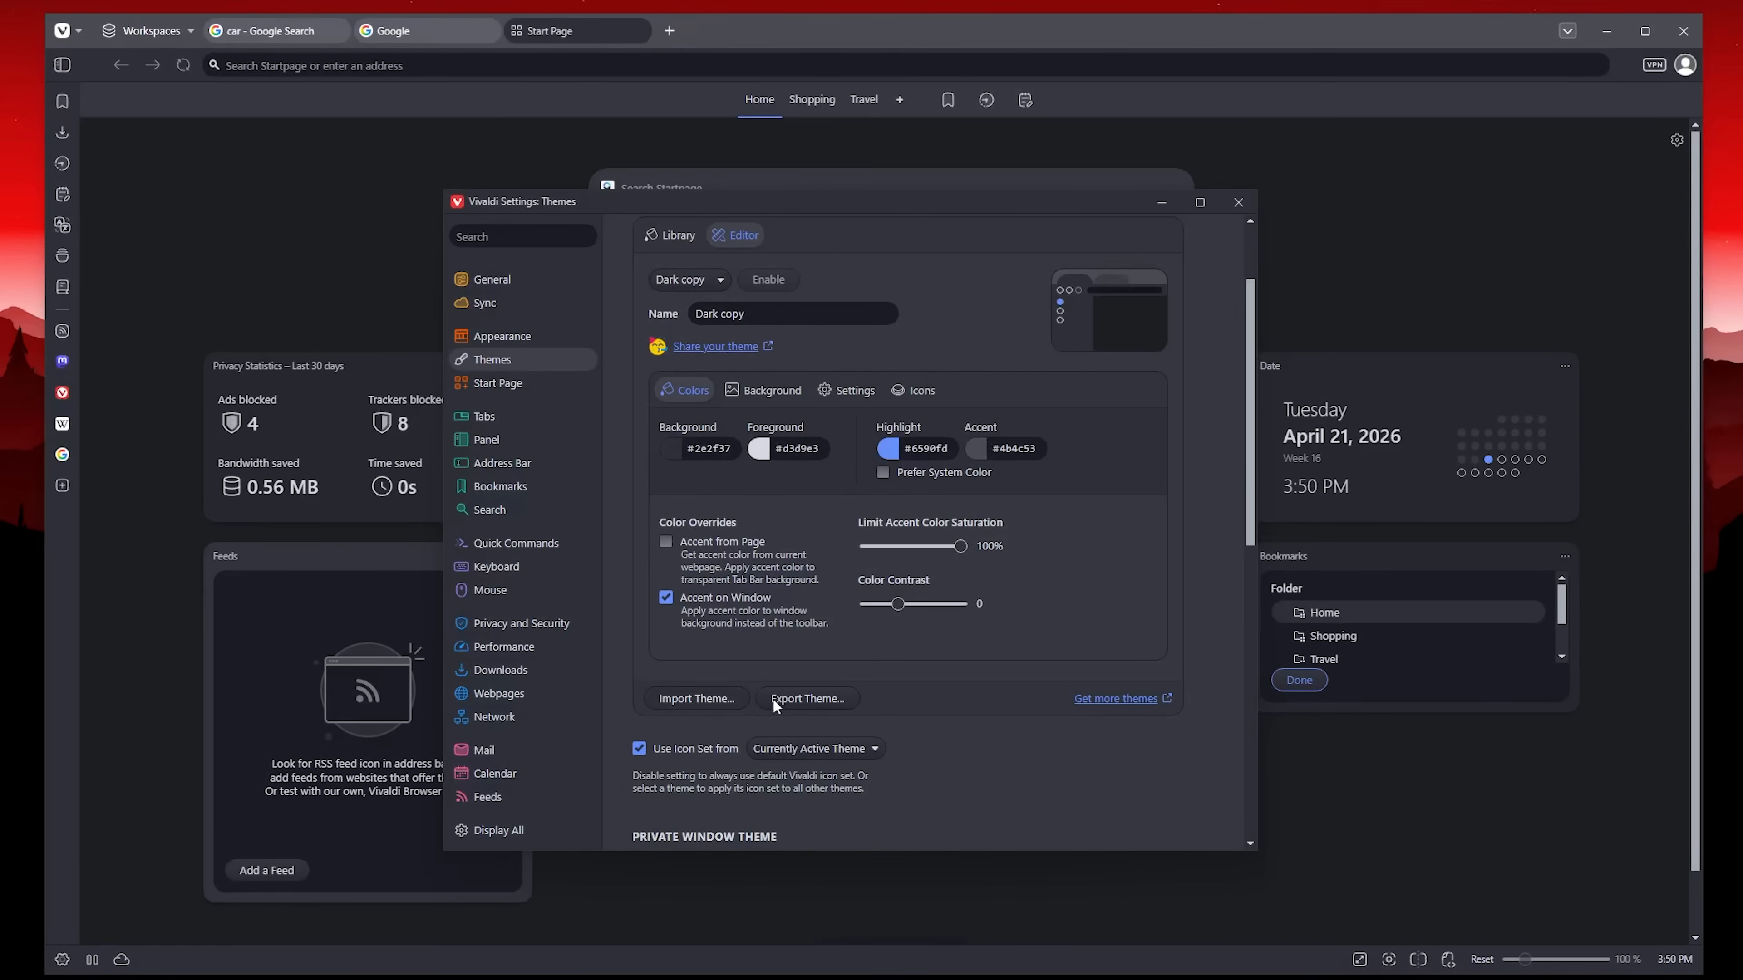
{"action": "scroll", "coordinate": [722, 405], "scroll_direction": "up", "scroll_amount": 2}
{"action": "left_click", "coordinate": [668, 359]}
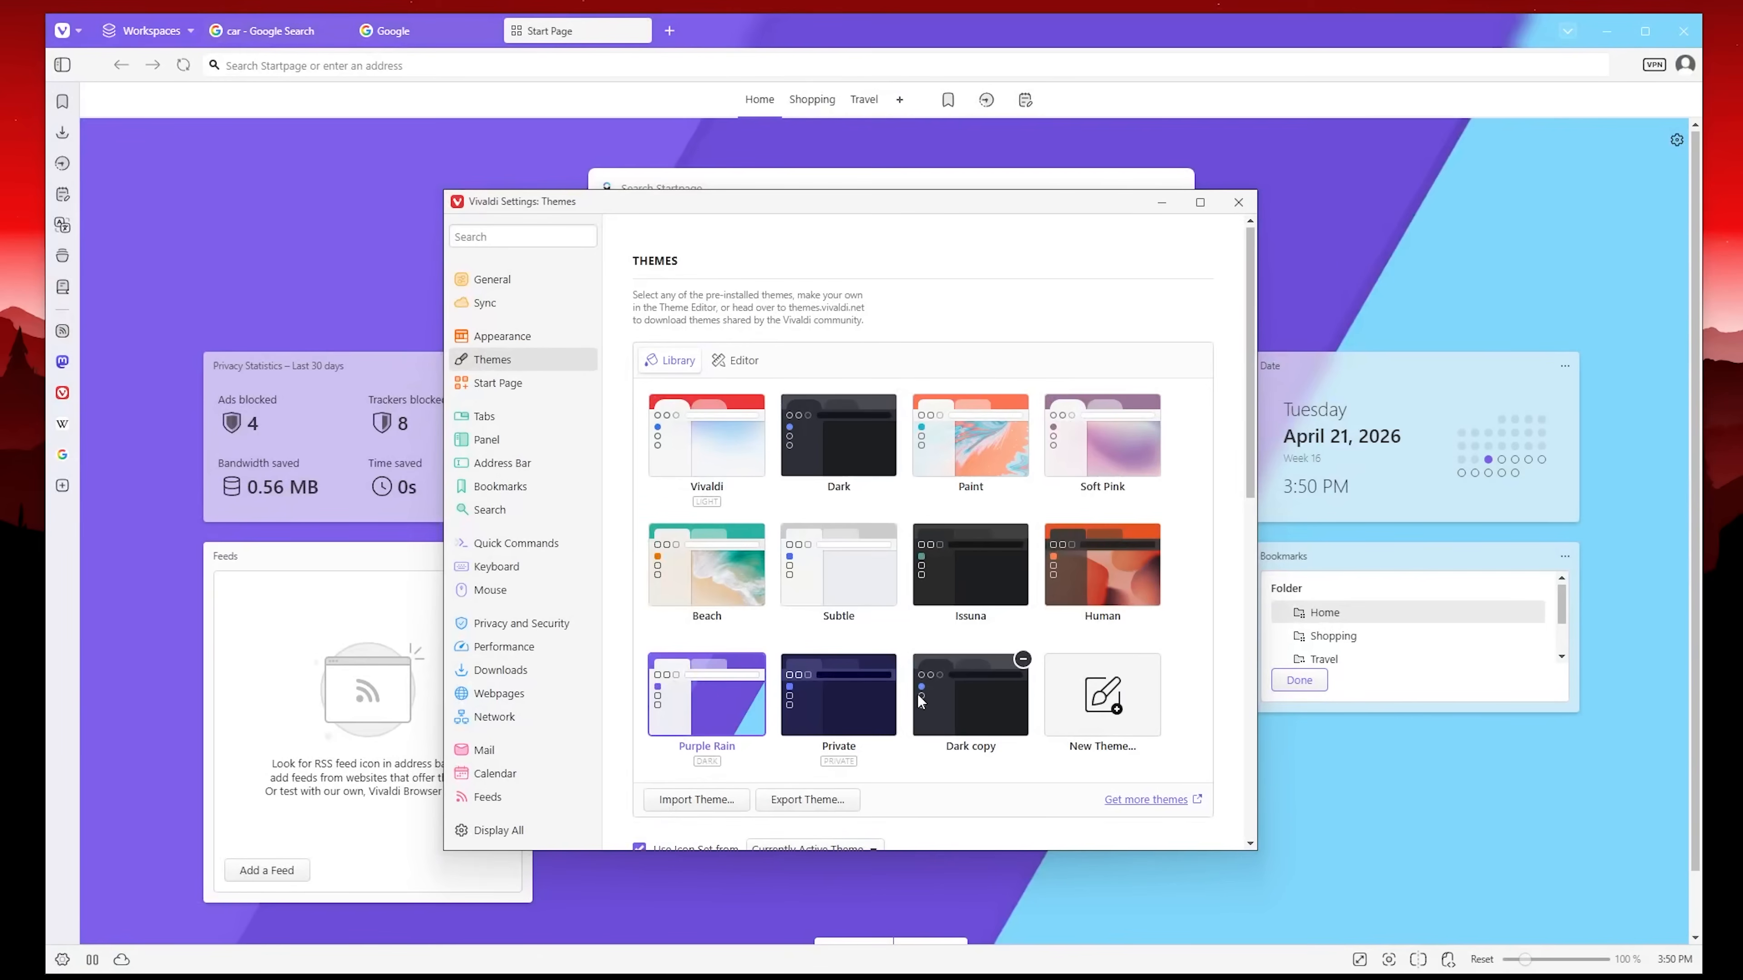
Try the Private, Issuna and Human themes, and return to the Dark theme.
{"action": "left_click", "coordinate": [811, 696]}
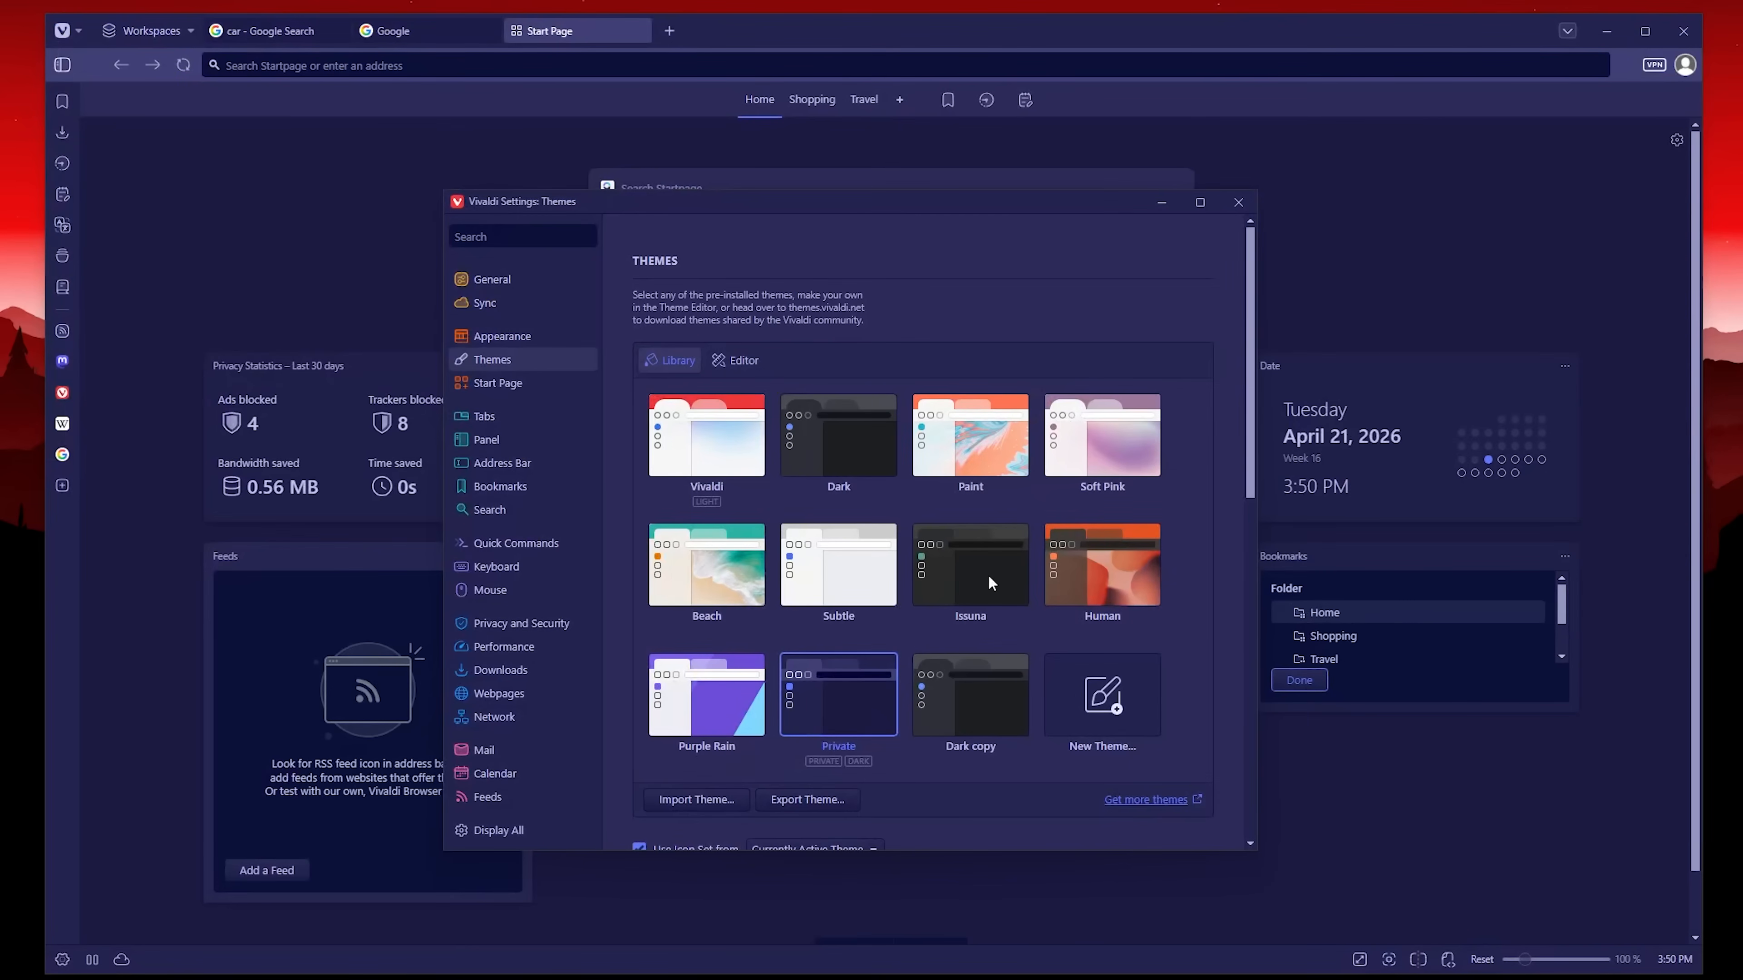
{"action": "left_click", "coordinate": [944, 572]}
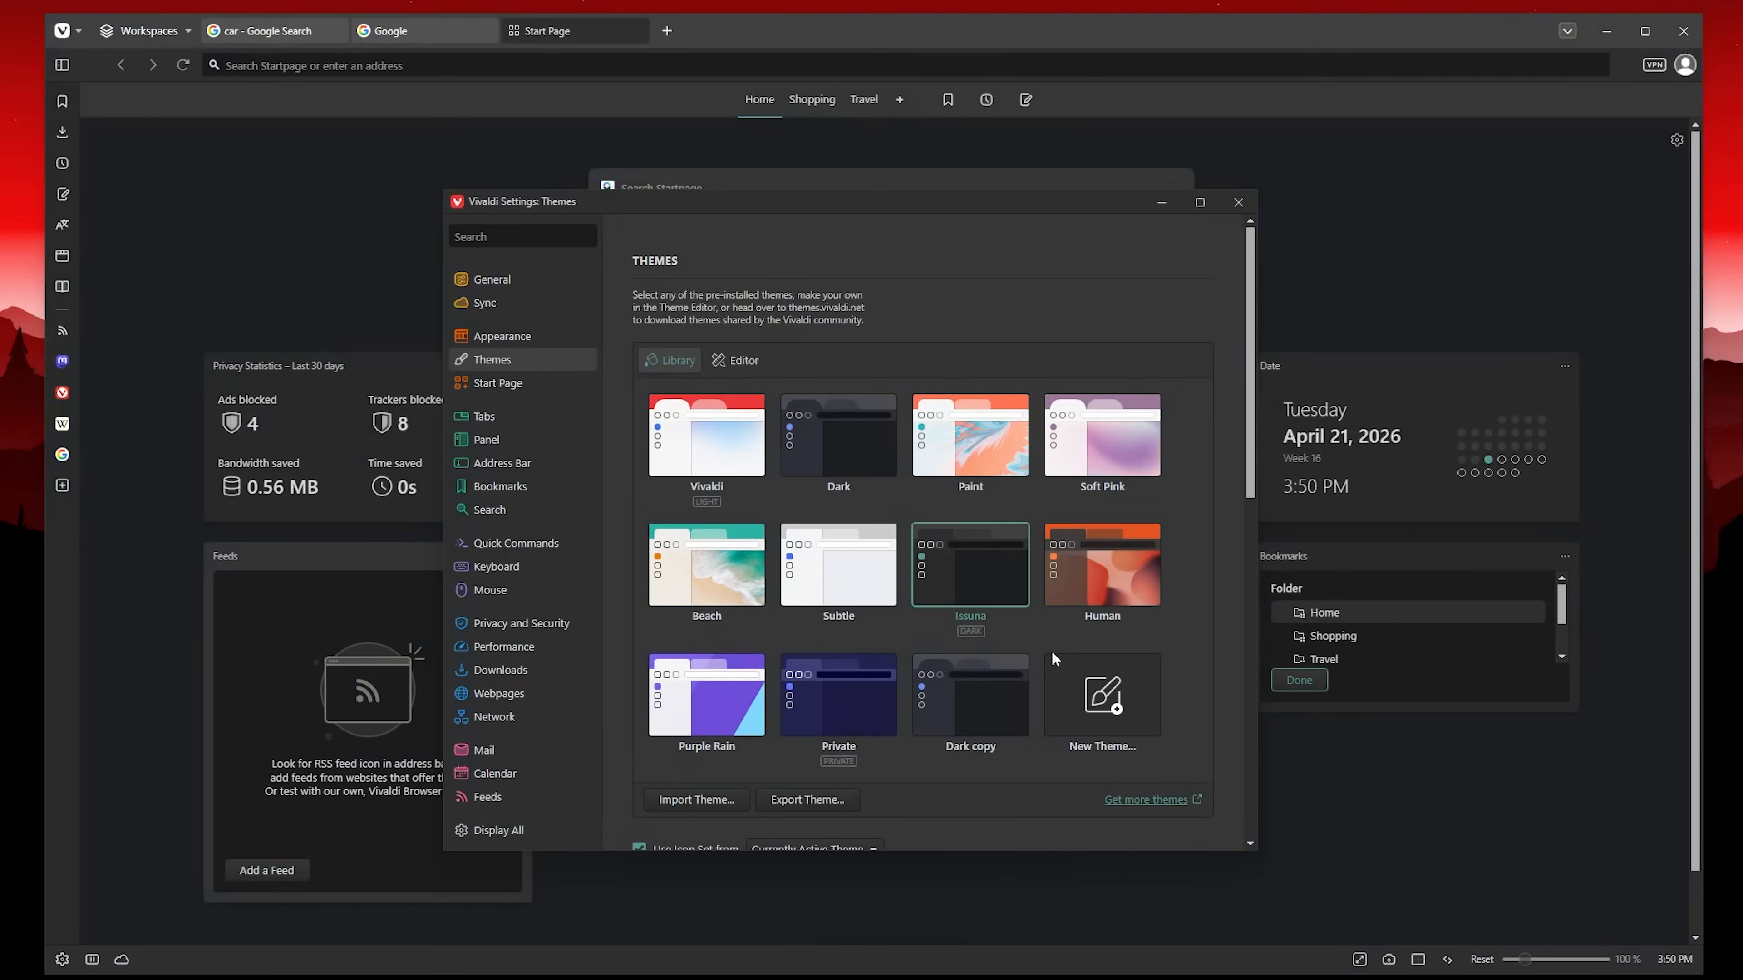
{"action": "left_click", "coordinate": [867, 427]}
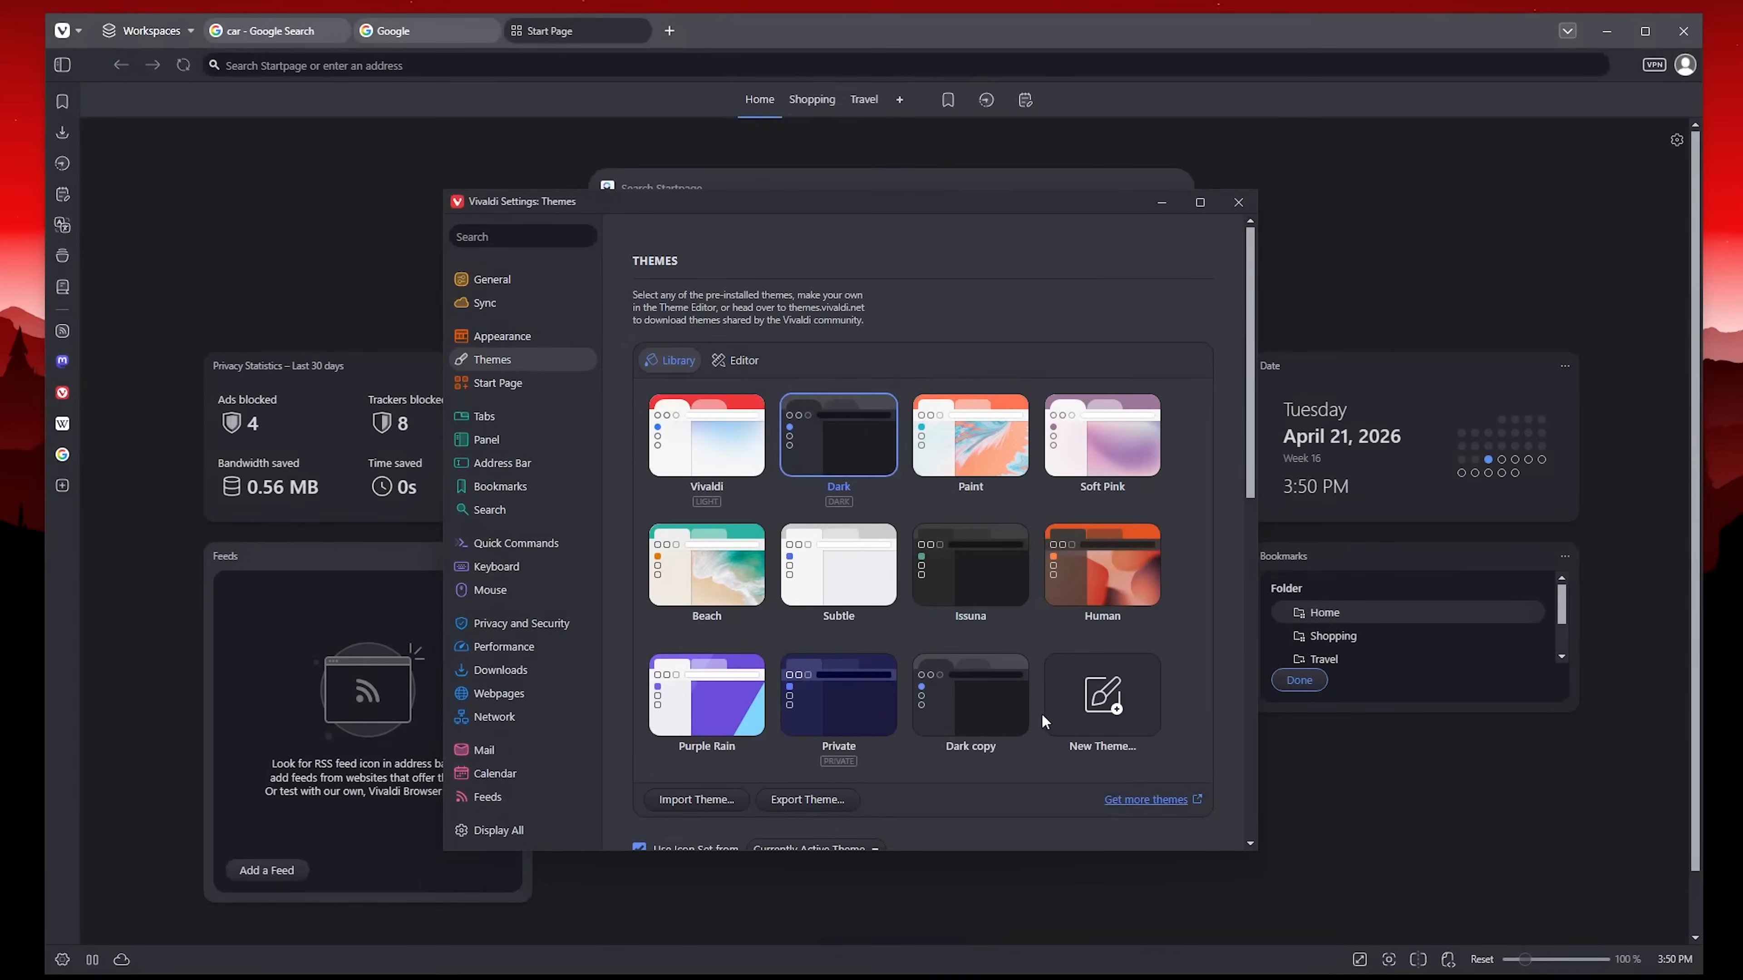
{"action": "left_click", "coordinate": [1112, 587]}
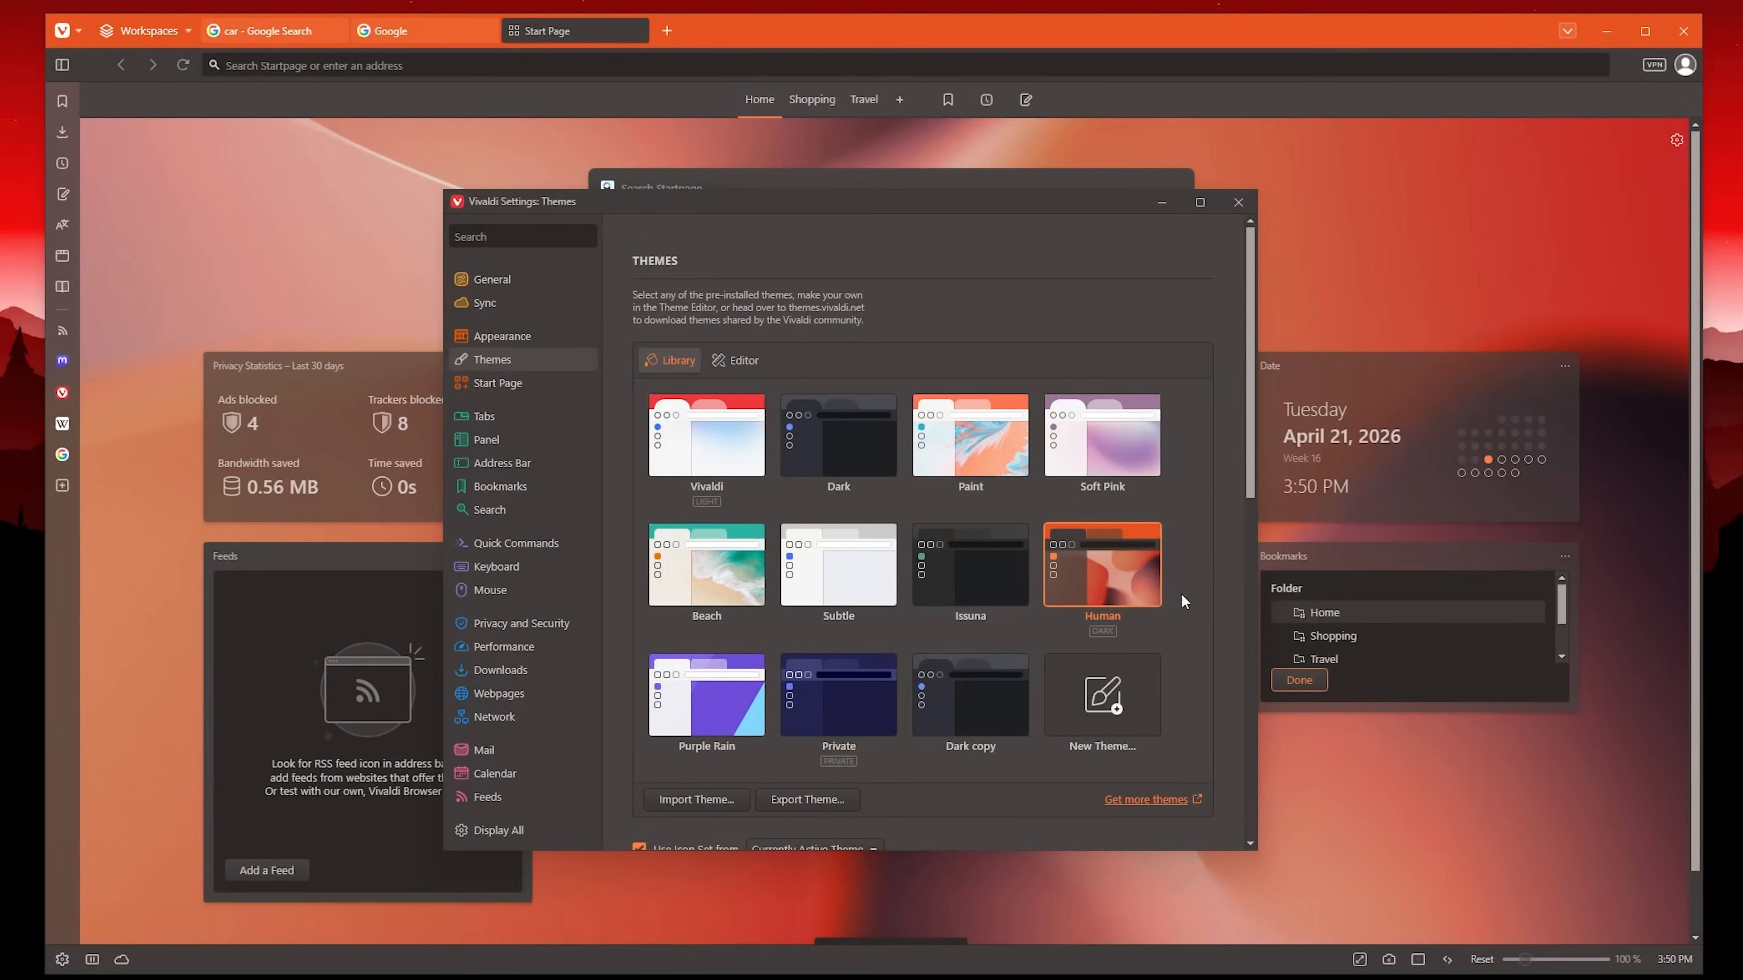
{"action": "left_click", "coordinate": [866, 436]}
Try a different theme's icon set, and restore the icon set source to Currently Active Theme.
{"action": "scroll", "coordinate": [966, 691], "scroll_direction": "down", "scroll_amount": 3}
{"action": "scroll", "coordinate": [965, 690], "scroll_direction": "down", "scroll_amount": 2}
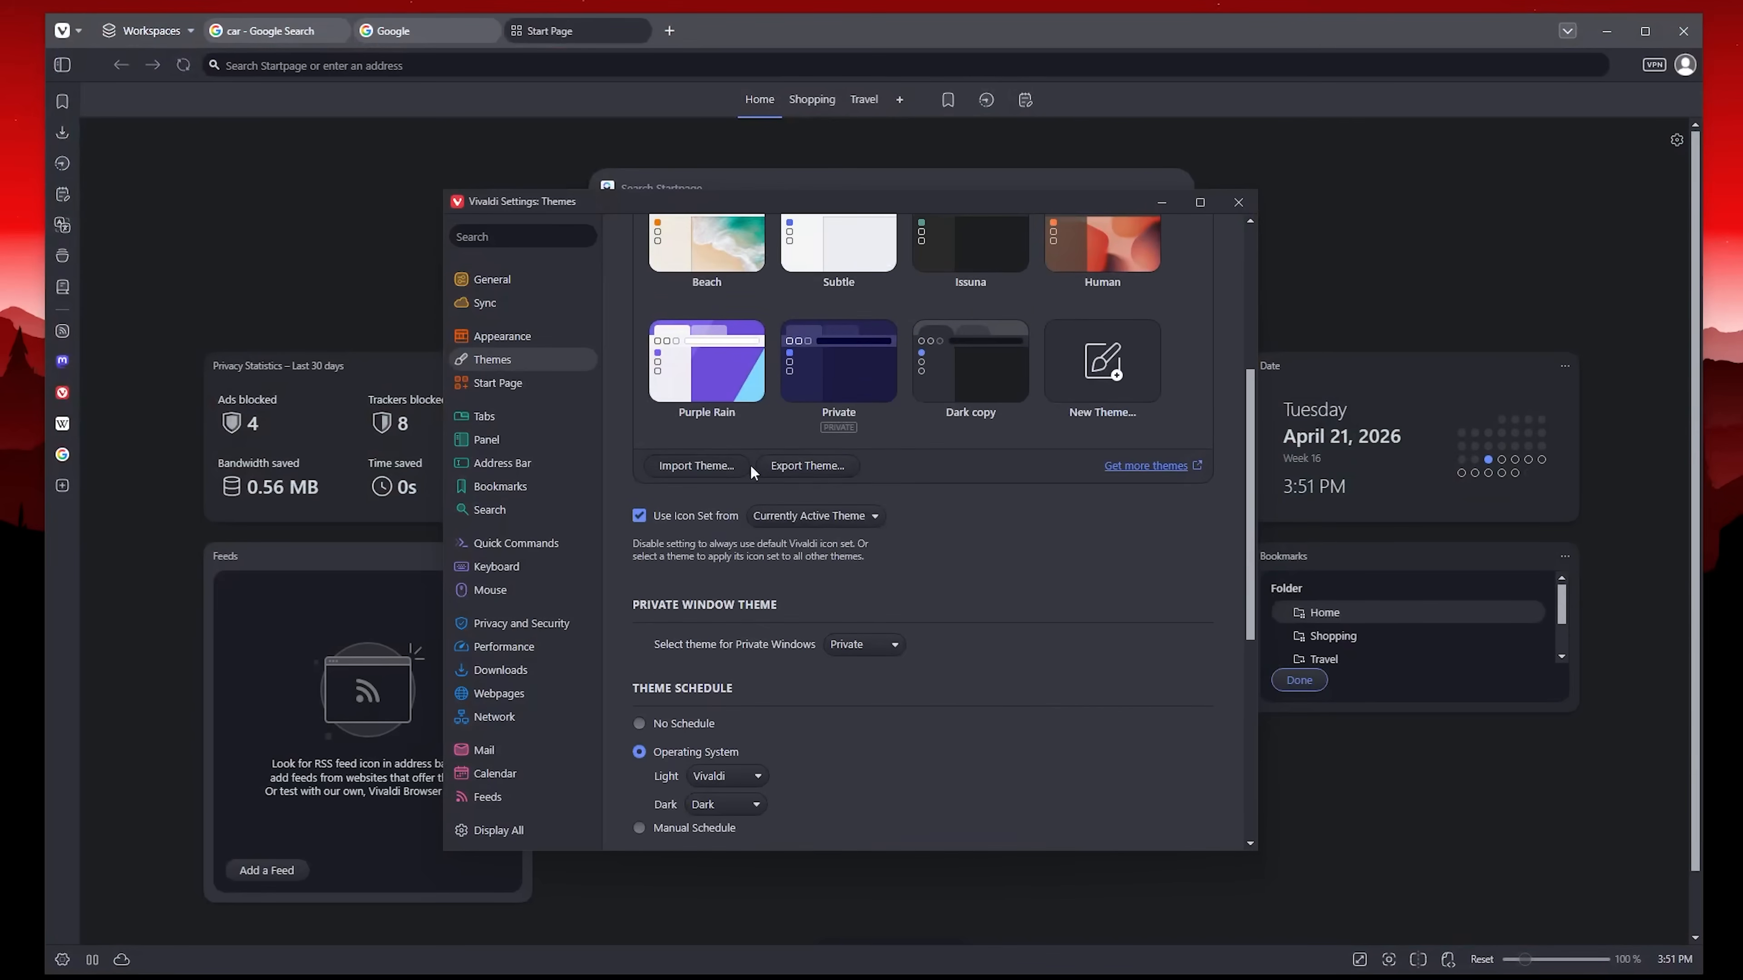
{"action": "scroll", "coordinate": [1017, 618], "scroll_direction": "down", "scroll_amount": 1}
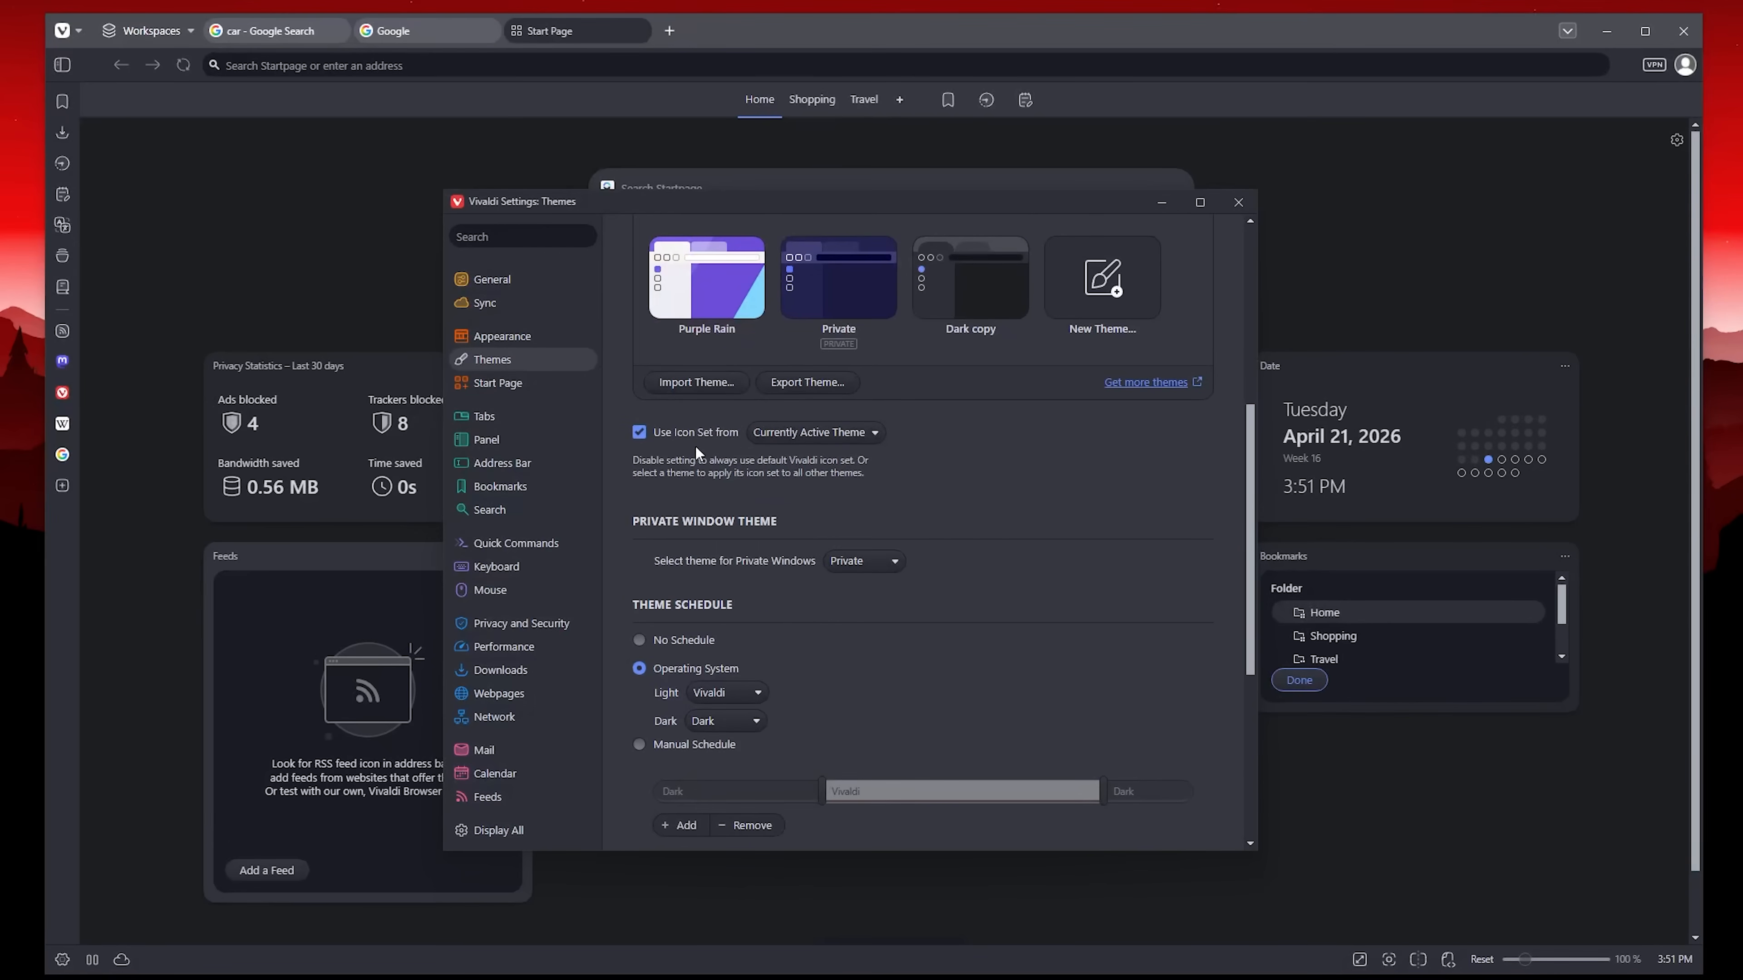
{"action": "left_click", "coordinate": [840, 430]}
{"action": "left_click", "coordinate": [840, 431]}
{"action": "left_click", "coordinate": [840, 430]}
{"action": "left_click", "coordinate": [790, 520]}
{"action": "left_click", "coordinate": [803, 444]}
{"action": "left_click", "coordinate": [807, 454]}
Enable Razer Chroma Integration in the Themes settings.
{"action": "scroll", "coordinate": [868, 660], "scroll_direction": "down", "scroll_amount": 2}
{"action": "scroll", "coordinate": [870, 665], "scroll_direction": "down", "scroll_amount": 3}
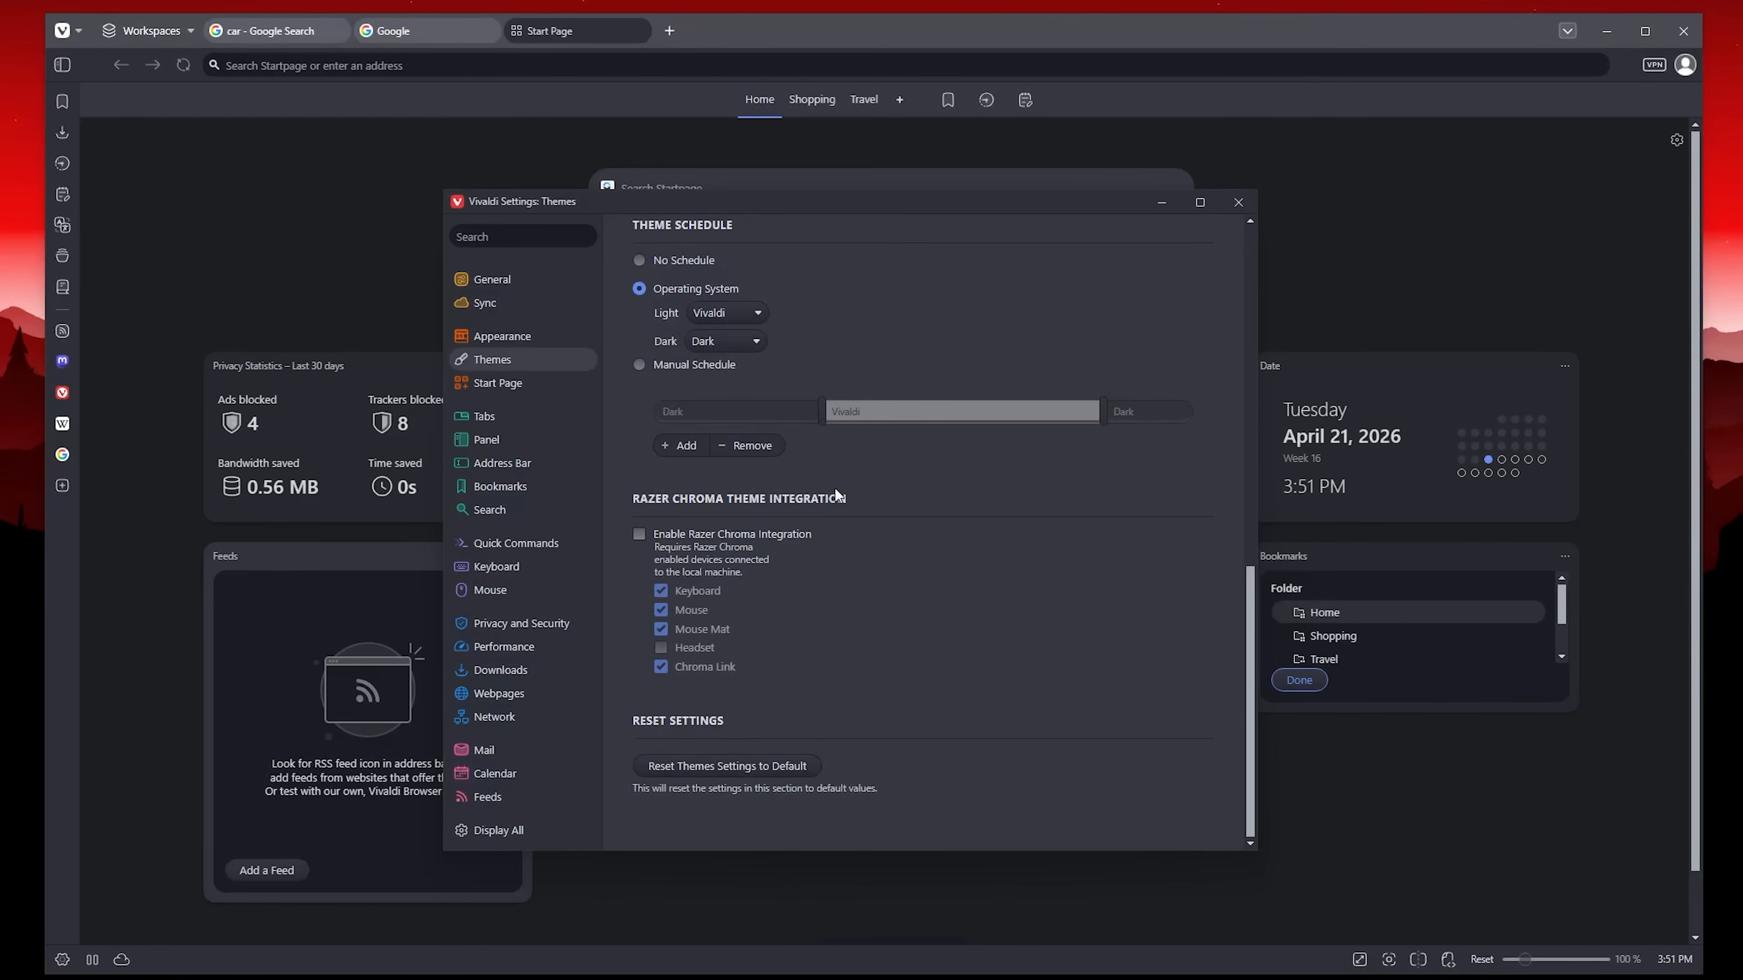
{"action": "left_click", "coordinate": [639, 534]}
Open the Start Page settings and look through the navigation, widget and Speed Dial options.
{"action": "scroll", "coordinate": [885, 608], "scroll_direction": "up", "scroll_amount": 6}
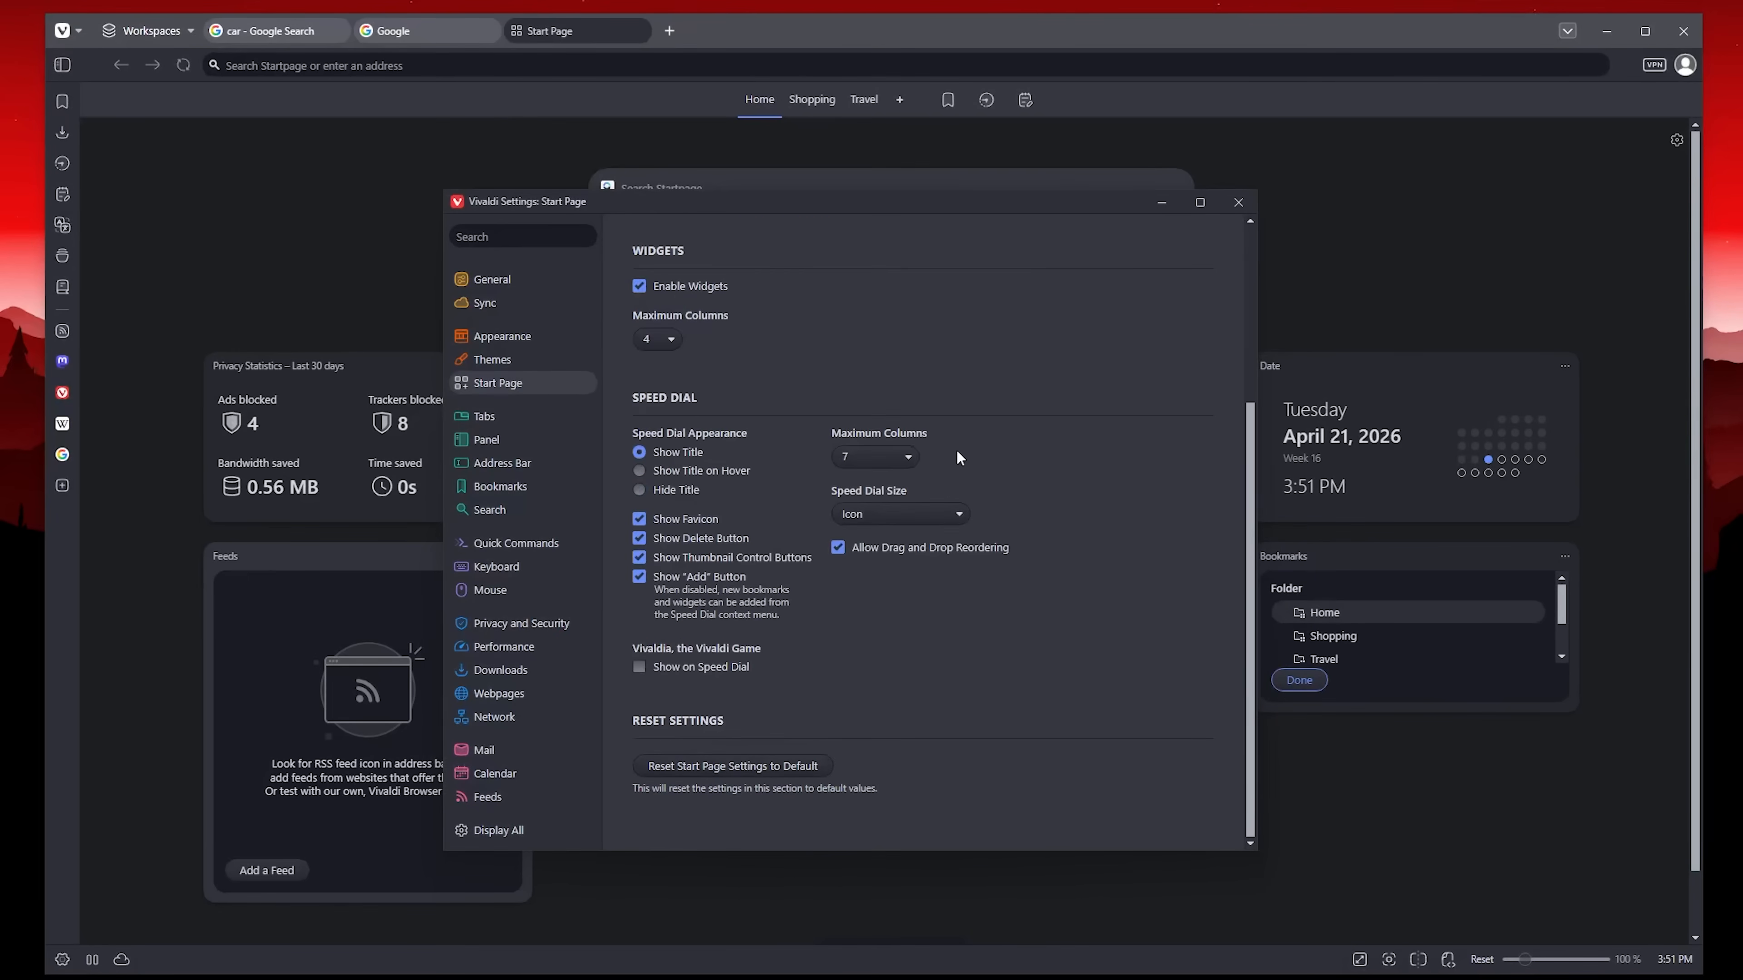
{"action": "scroll", "coordinate": [957, 451], "scroll_direction": "up", "scroll_amount": 4}
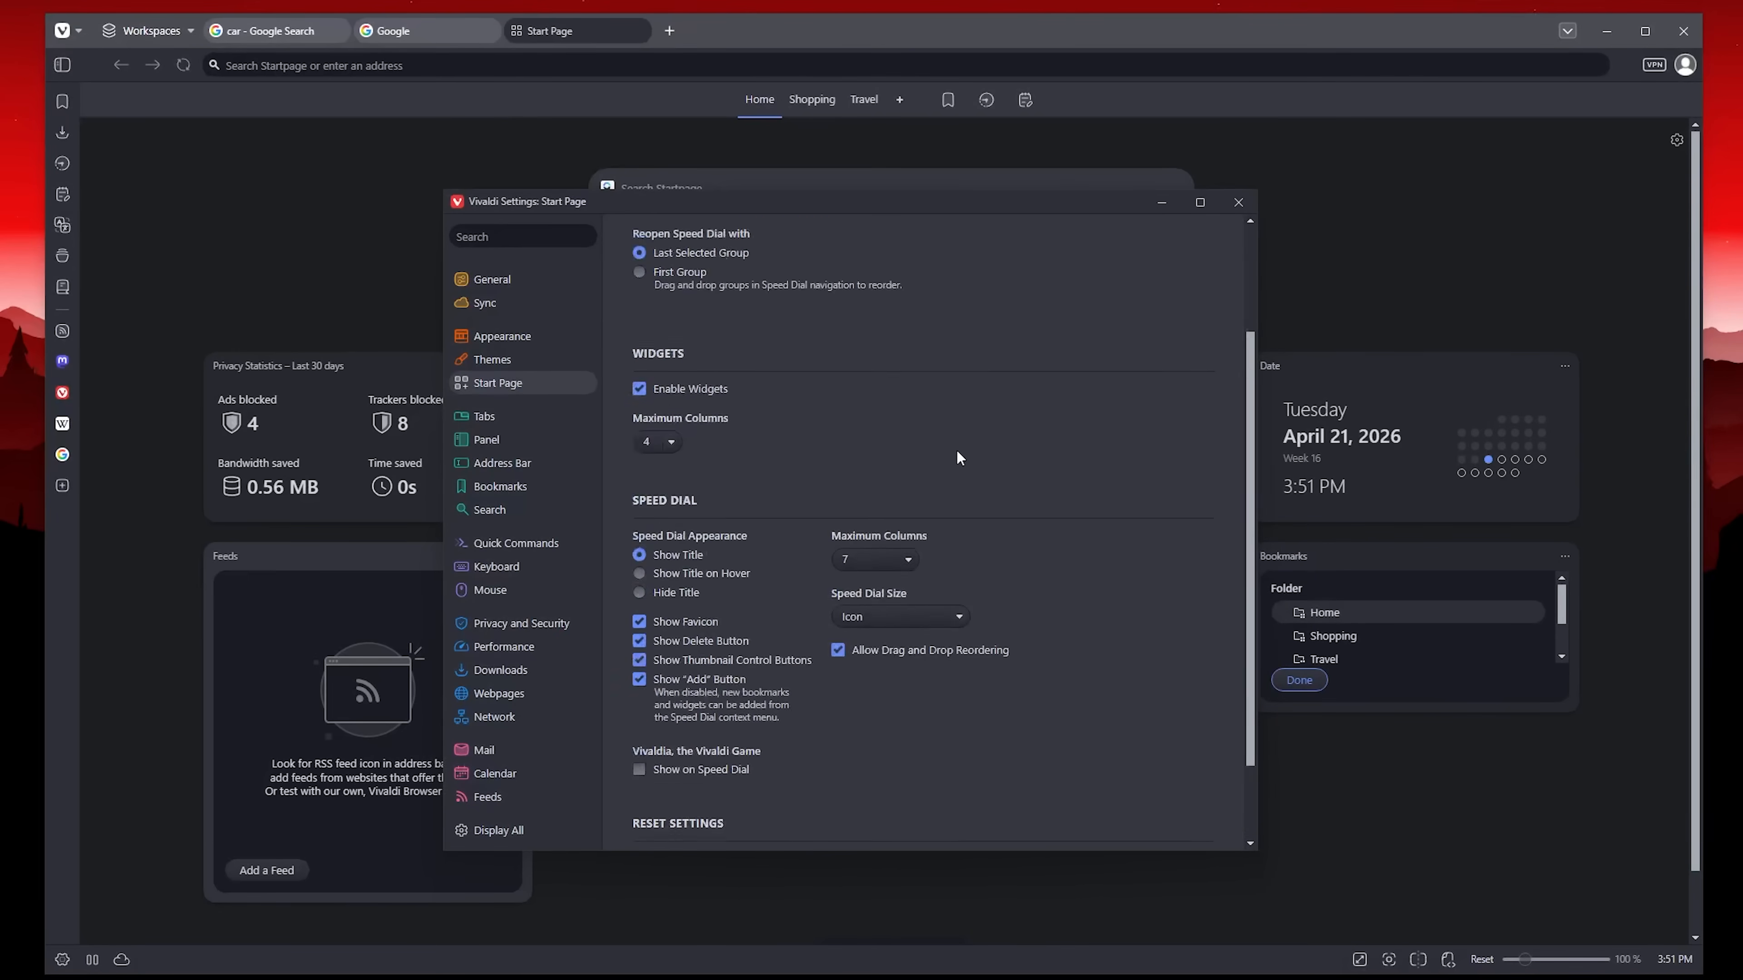
{"action": "scroll", "coordinate": [959, 452], "scroll_direction": "down", "scroll_amount": 4}
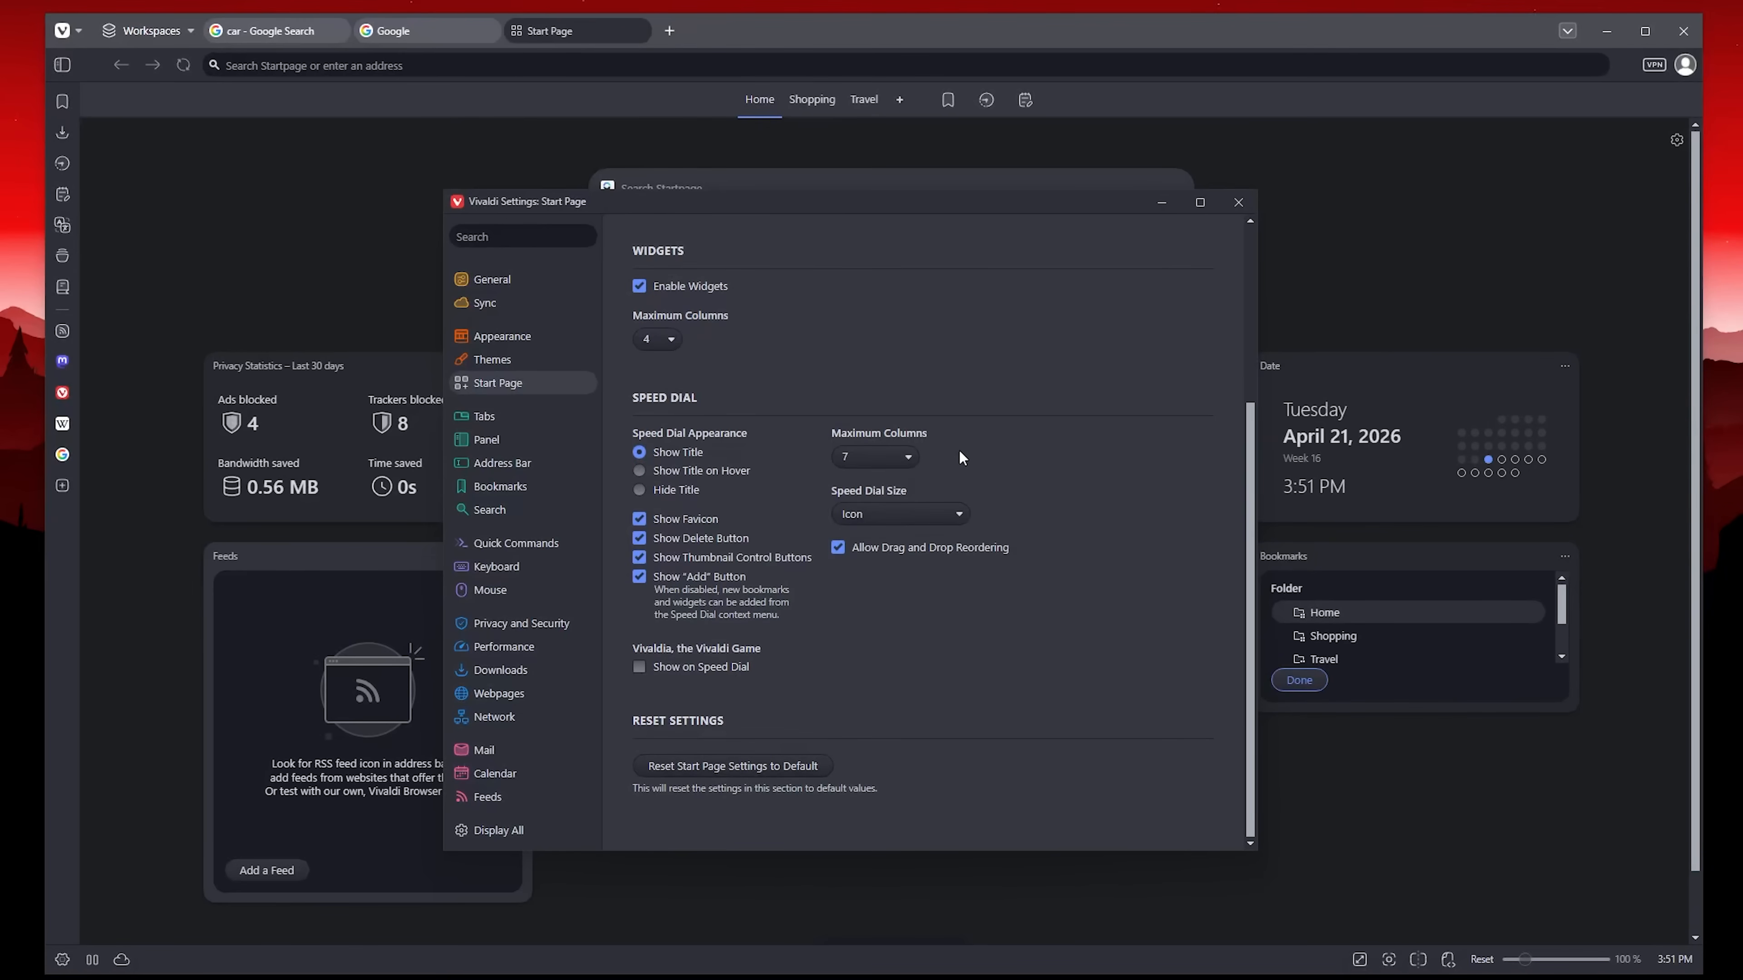
{"action": "scroll", "coordinate": [993, 626], "scroll_direction": "up", "scroll_amount": 4}
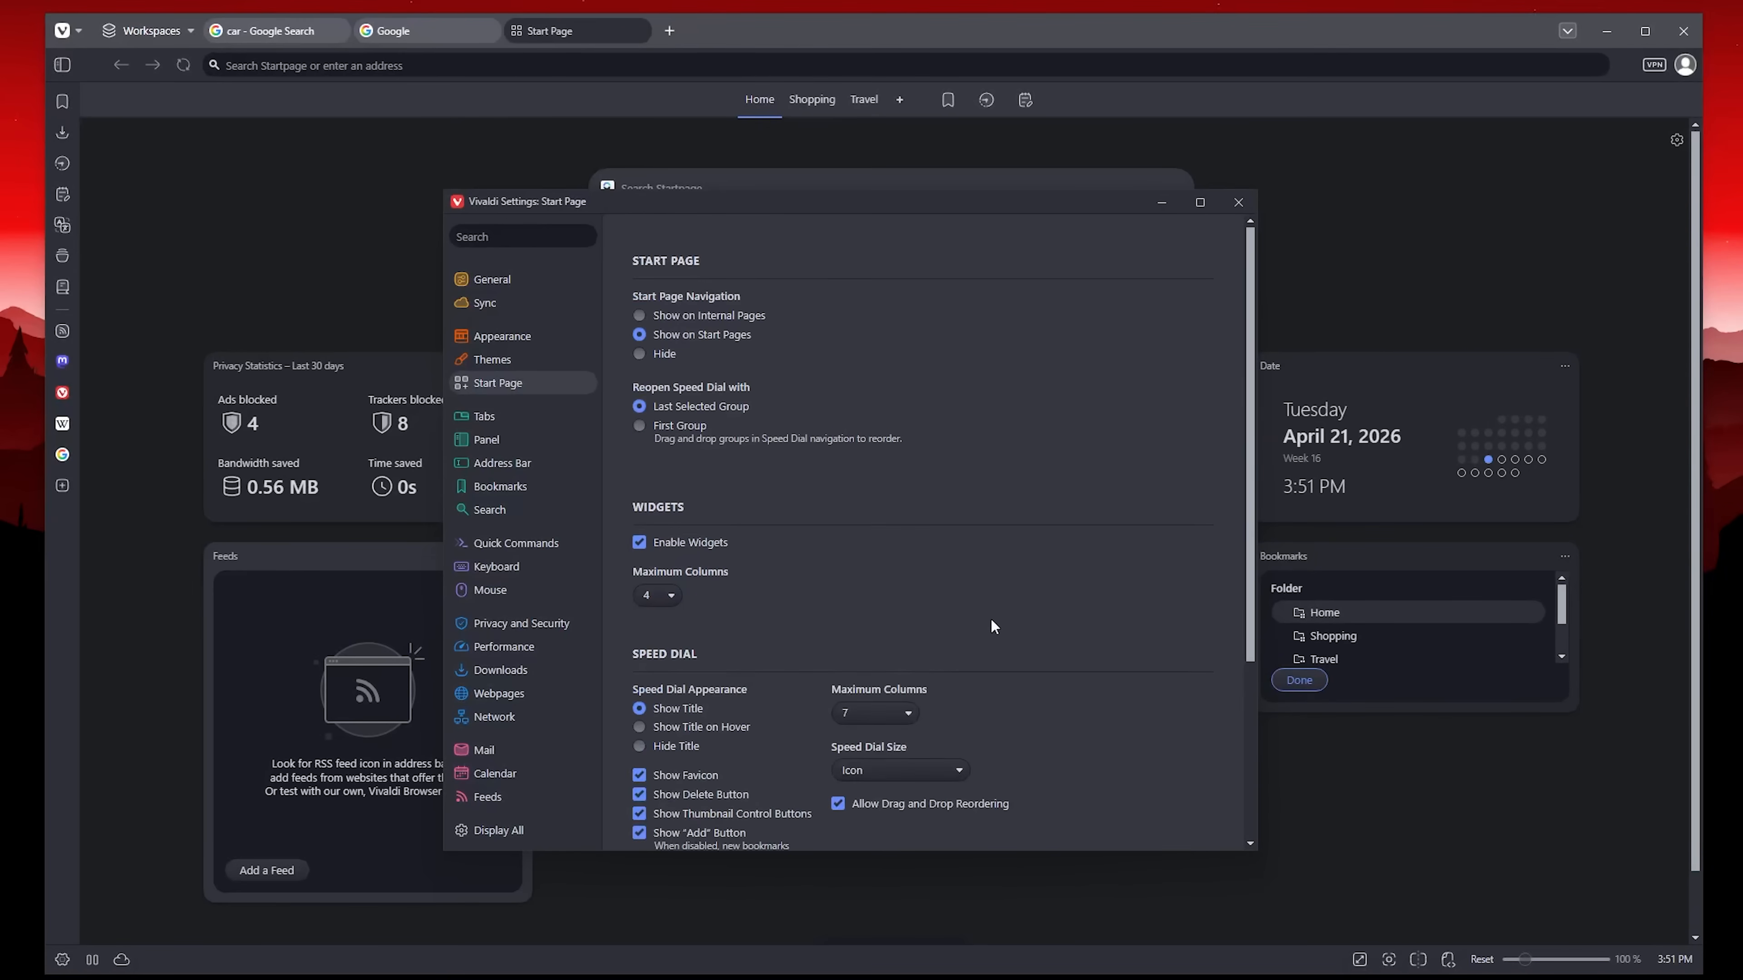
Try 2 and 4 as the maximum number of widget columns, and set it to 3.
{"action": "left_click", "coordinate": [675, 595]}
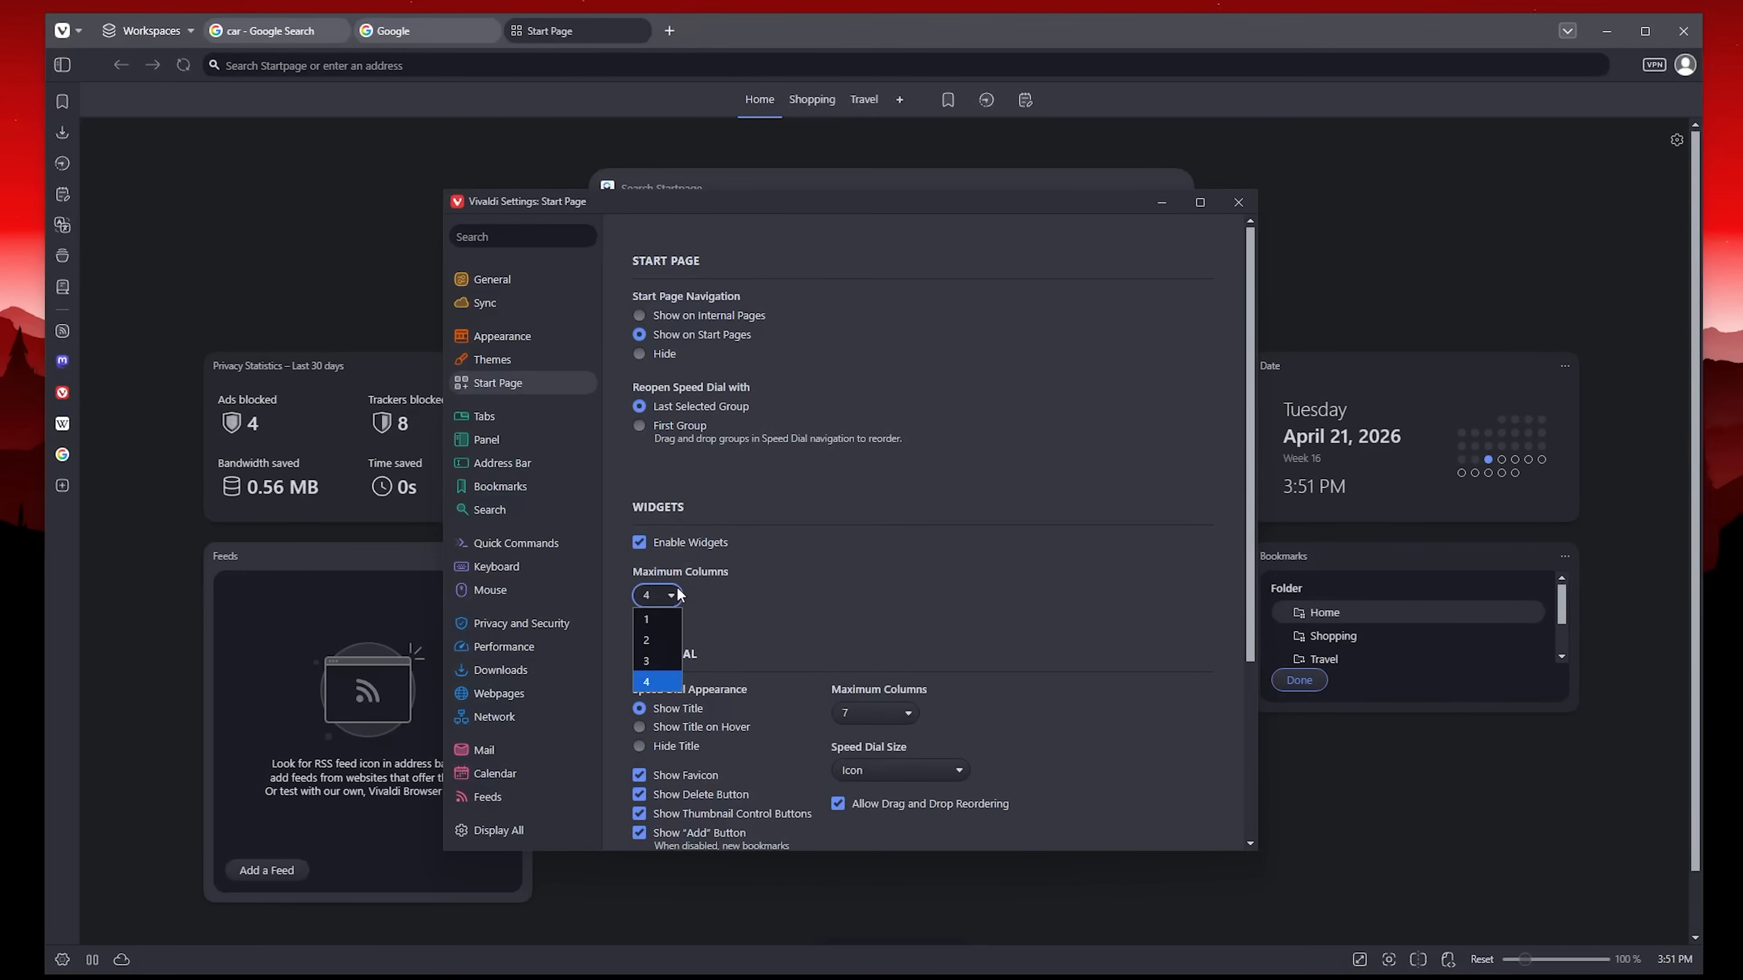
{"action": "left_click", "coordinate": [668, 639]}
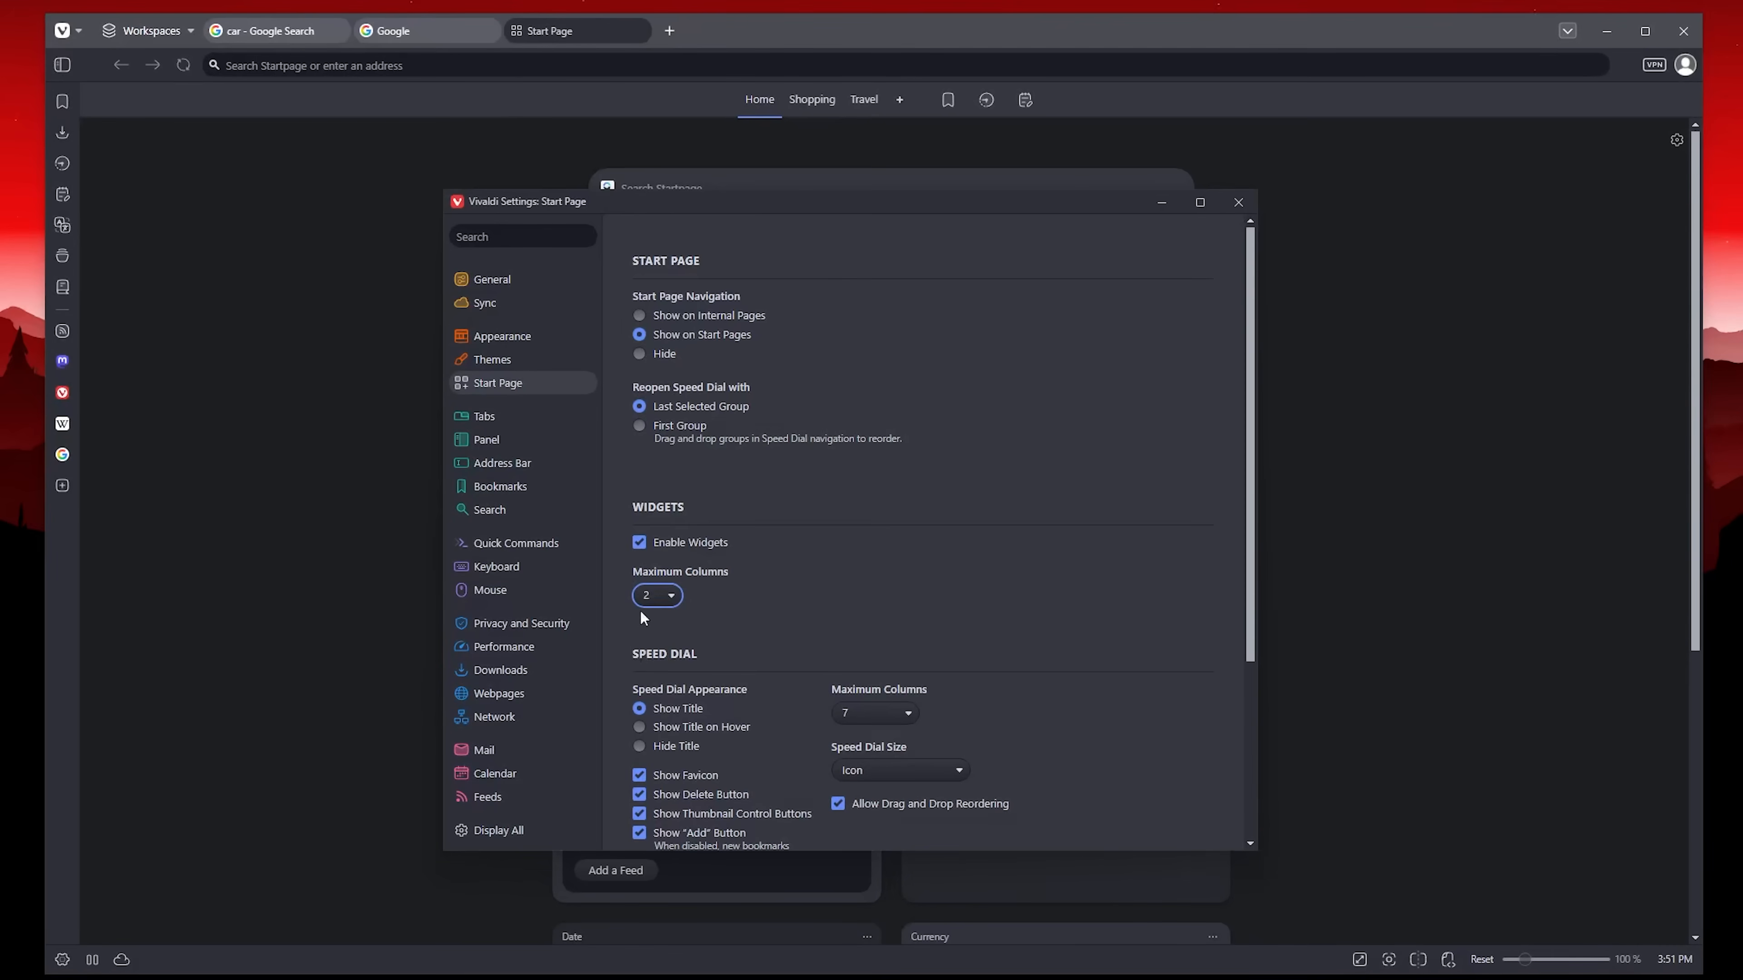
{"action": "left_click", "coordinate": [656, 595]}
{"action": "left_click", "coordinate": [646, 660]}
{"action": "left_click", "coordinate": [656, 595]}
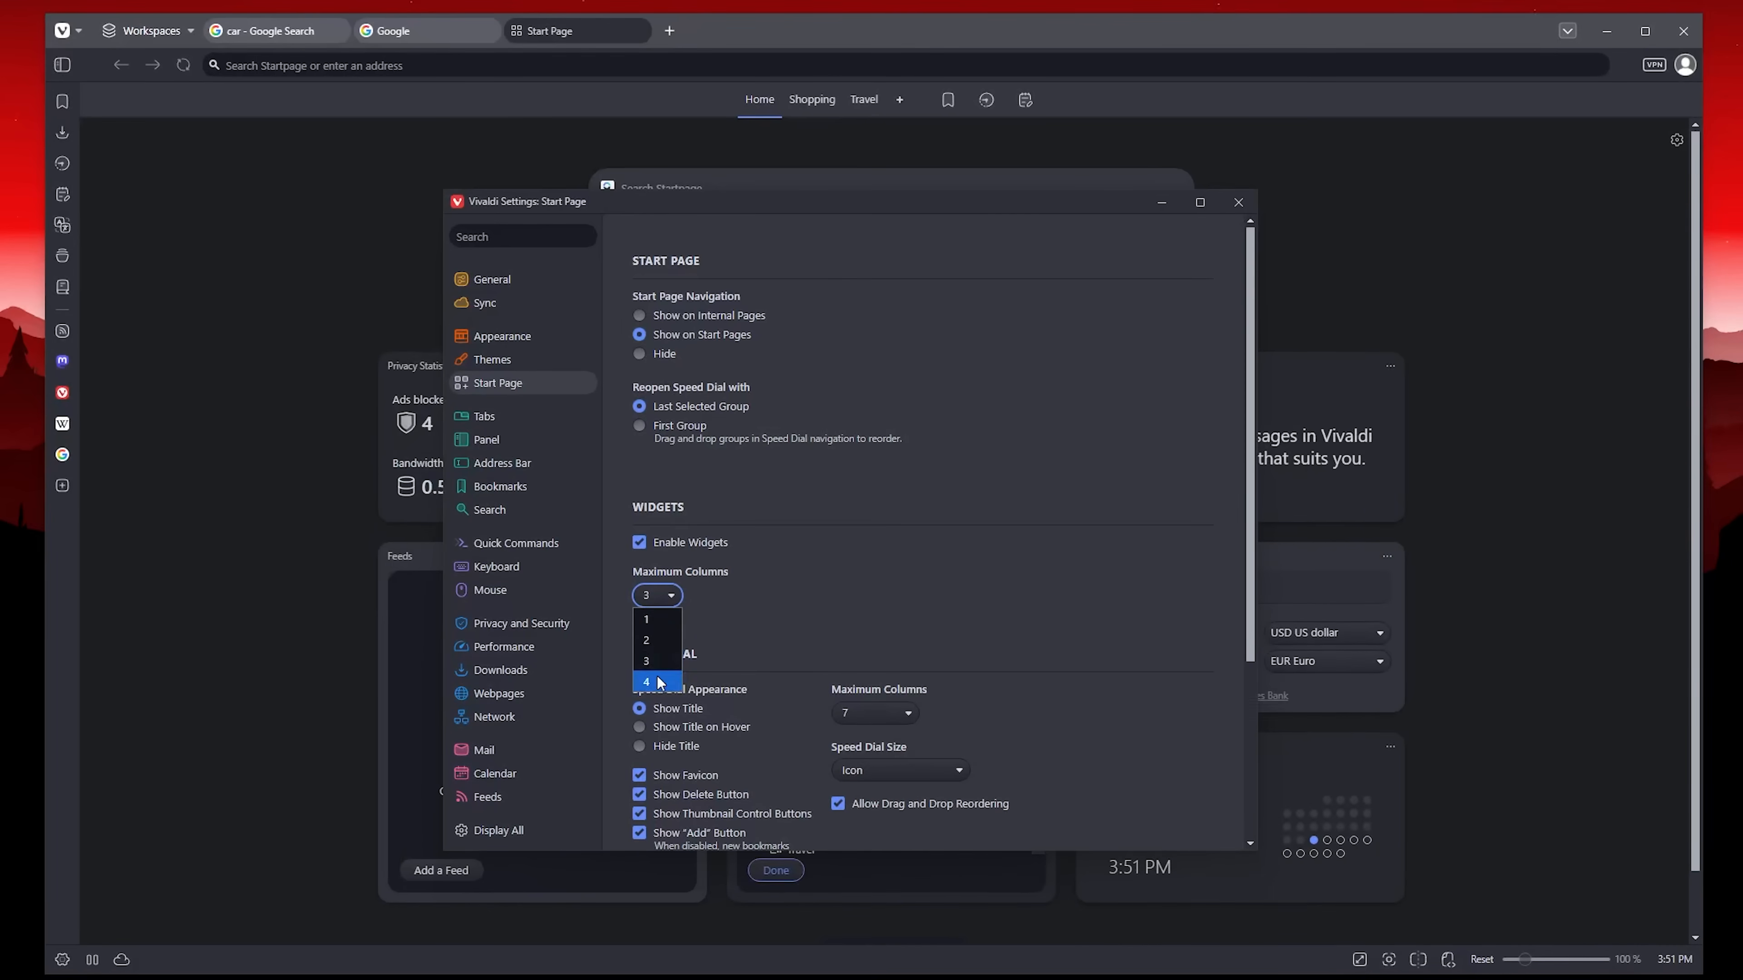
{"action": "left_click", "coordinate": [657, 678]}
{"action": "left_click", "coordinate": [666, 603]}
{"action": "left_click", "coordinate": [657, 662]}
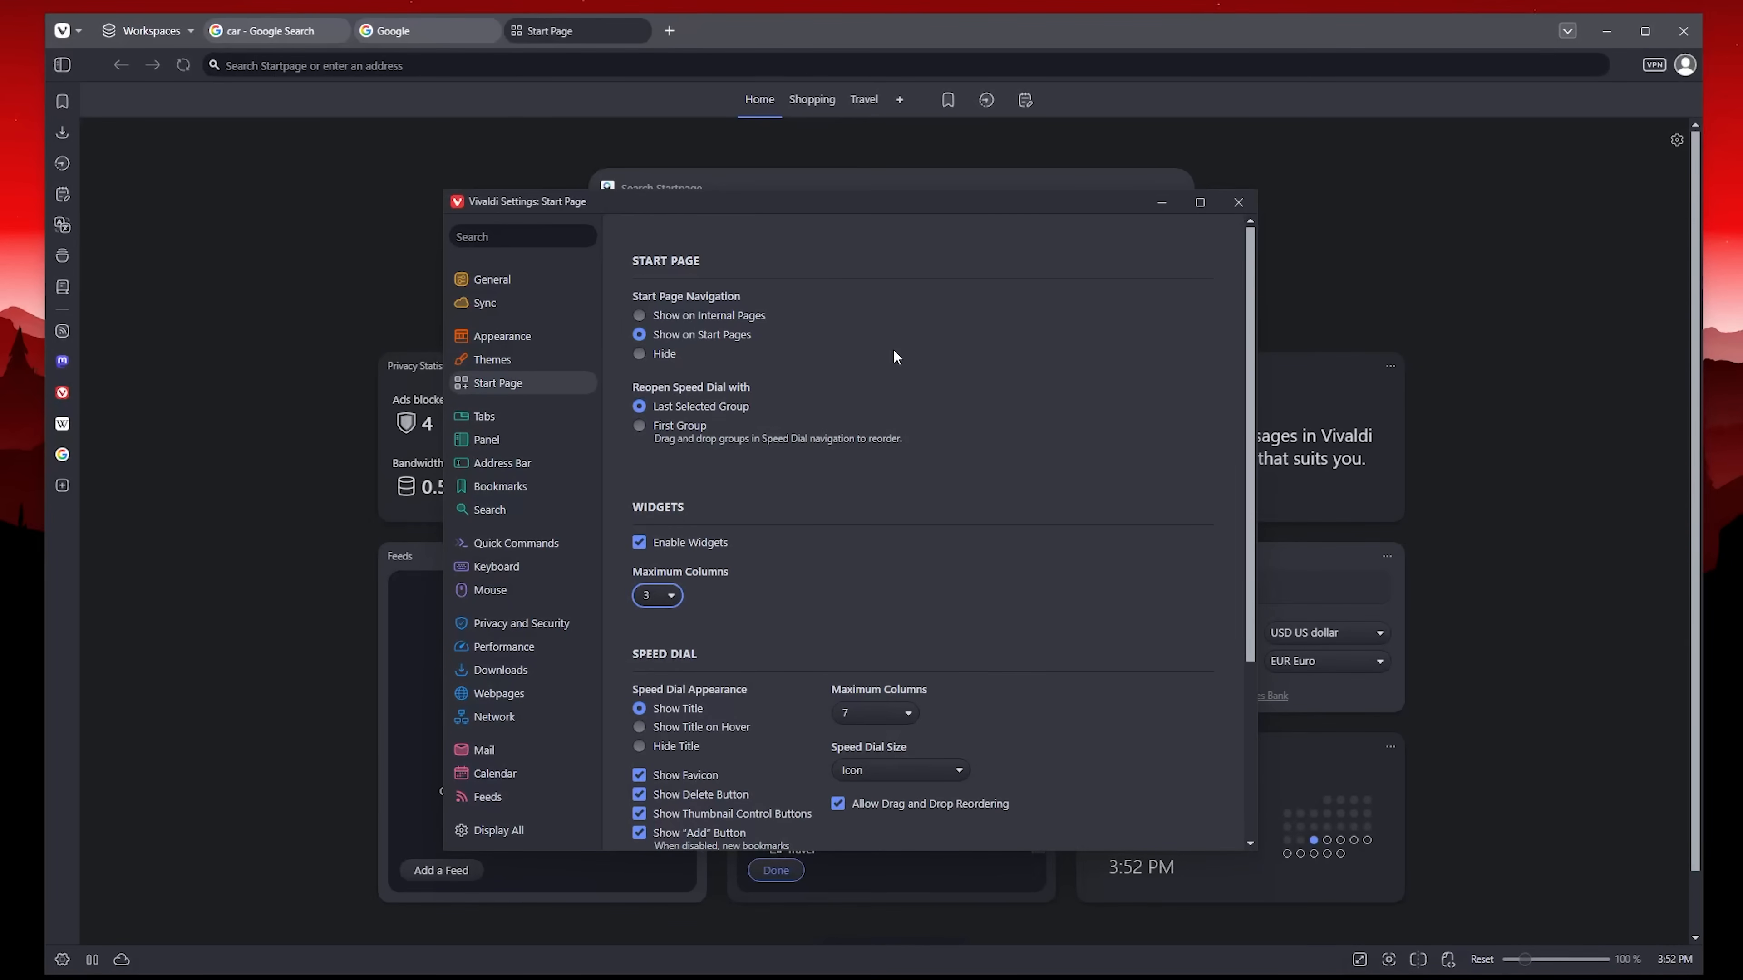
Move the settings window, open the Tabs settings, and try the Left, Right and Bottom tab bar positions before returning to Top.
{"action": "mouse_move", "coordinate": [855, 205]}
{"action": "left_mouse_down"}
{"action": "mouse_move", "coordinate": [626, 900]}
{"action": "mouse_move", "coordinate": [906, 397]}
{"action": "mouse_move", "coordinate": [880, 217]}
{"action": "left_mouse_up"}
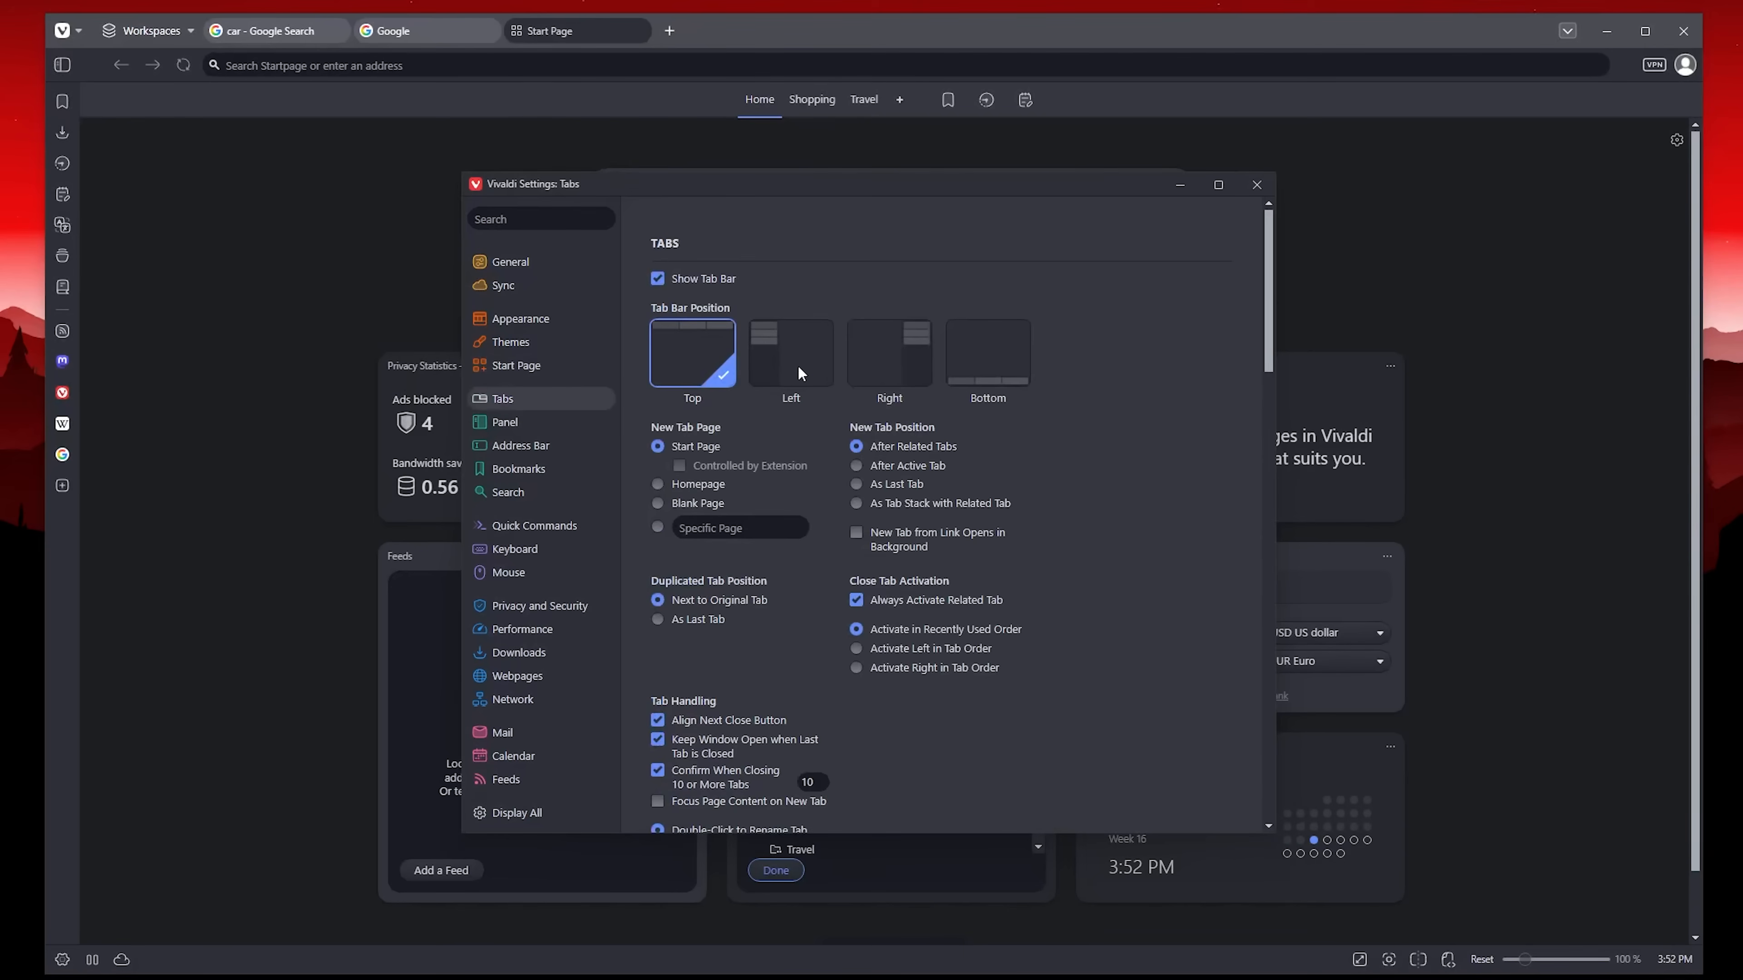
{"action": "left_click", "coordinate": [798, 365]}
{"action": "left_click", "coordinate": [726, 359]}
{"action": "left_click", "coordinate": [921, 353]}
{"action": "left_click", "coordinate": [969, 361]}
{"action": "left_click", "coordinate": [716, 370]}
Look through the Tabs settings, including tab handling, display, cycling, stacking, tiling, pinned tabs and workspaces.
{"action": "scroll", "coordinate": [880, 618], "scroll_direction": "down", "scroll_amount": 10}
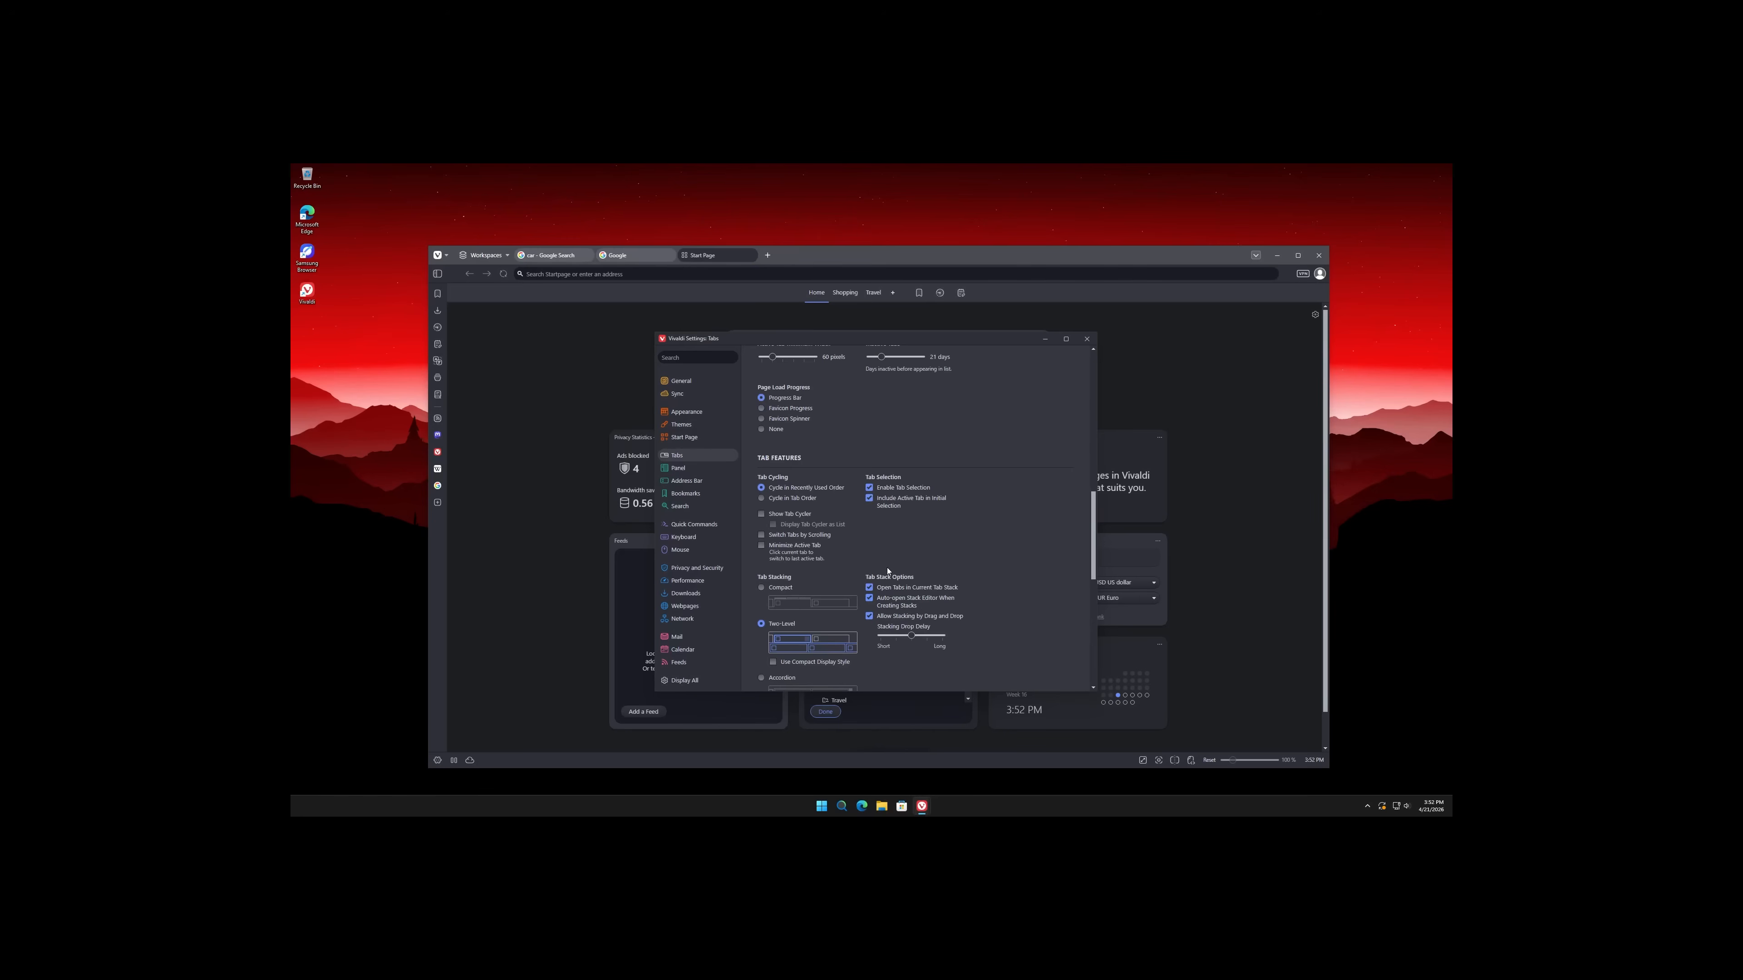
{"action": "scroll", "coordinate": [889, 607], "scroll_direction": "down", "scroll_amount": 10}
{"action": "scroll", "coordinate": [890, 565], "scroll_direction": "up", "scroll_amount": 20}
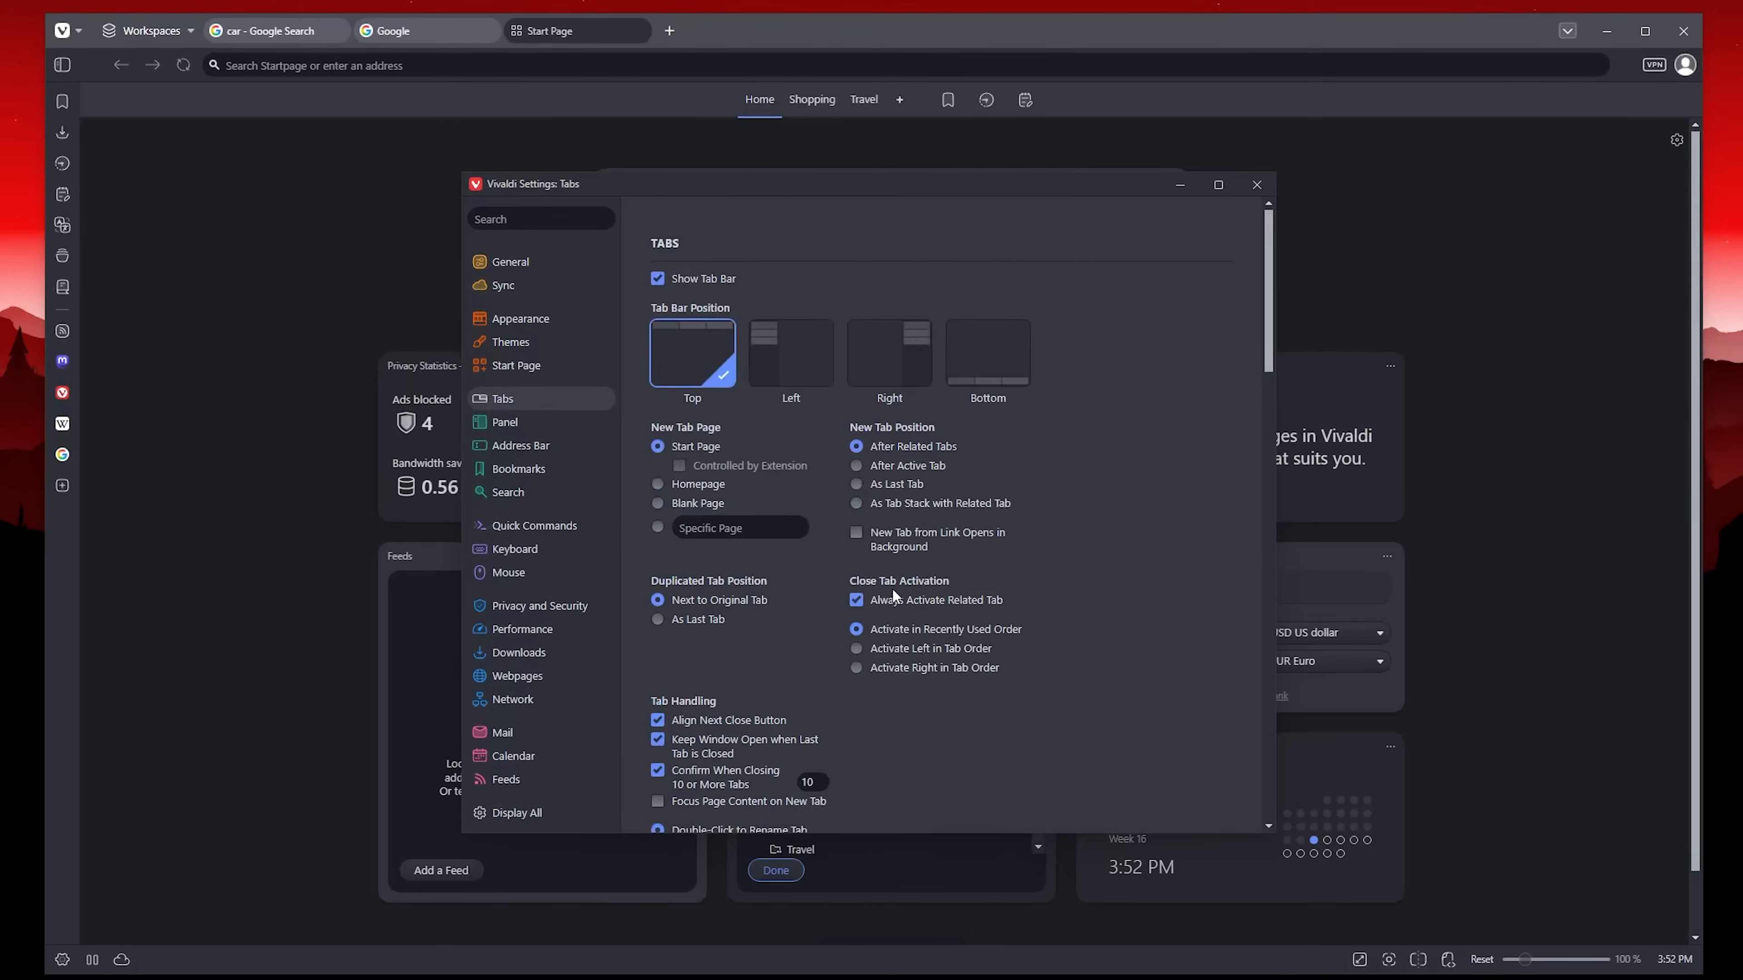
{"action": "scroll", "coordinate": [879, 584], "scroll_direction": "down", "scroll_amount": 5}
{"action": "scroll", "coordinate": [852, 494], "scroll_direction": "down", "scroll_amount": 2}
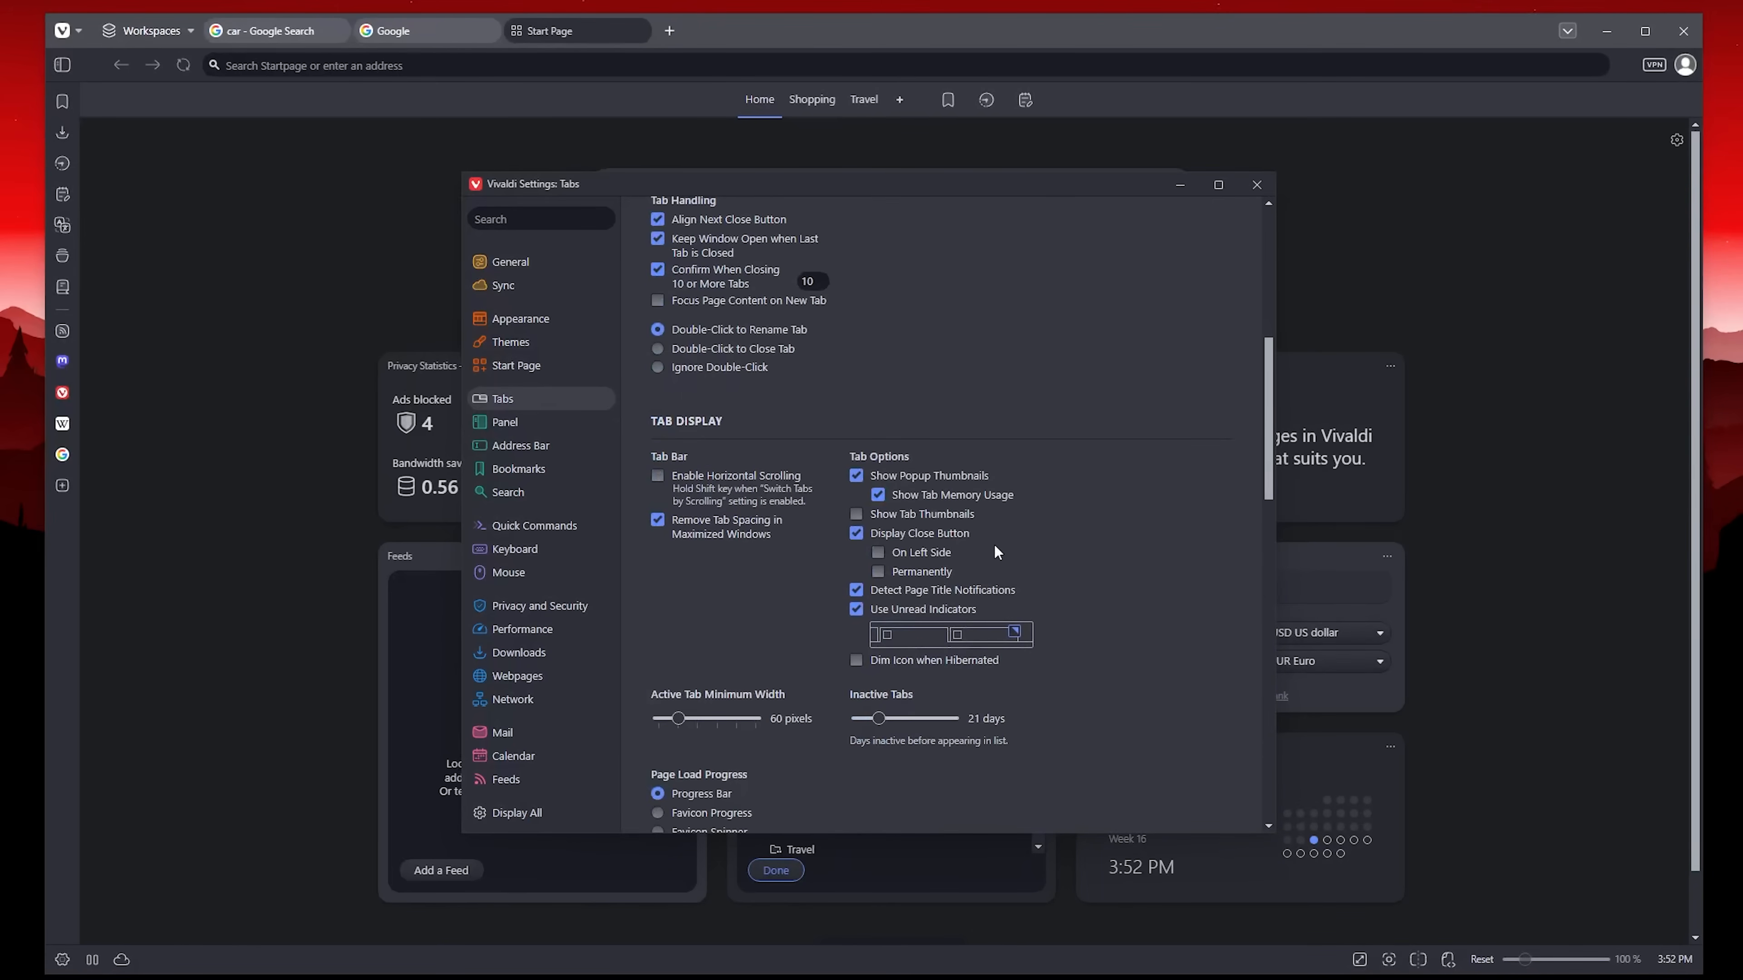
{"action": "scroll", "coordinate": [998, 551], "scroll_direction": "down", "scroll_amount": 9}
{"action": "scroll", "coordinate": [1021, 612], "scroll_direction": "down", "scroll_amount": 4}
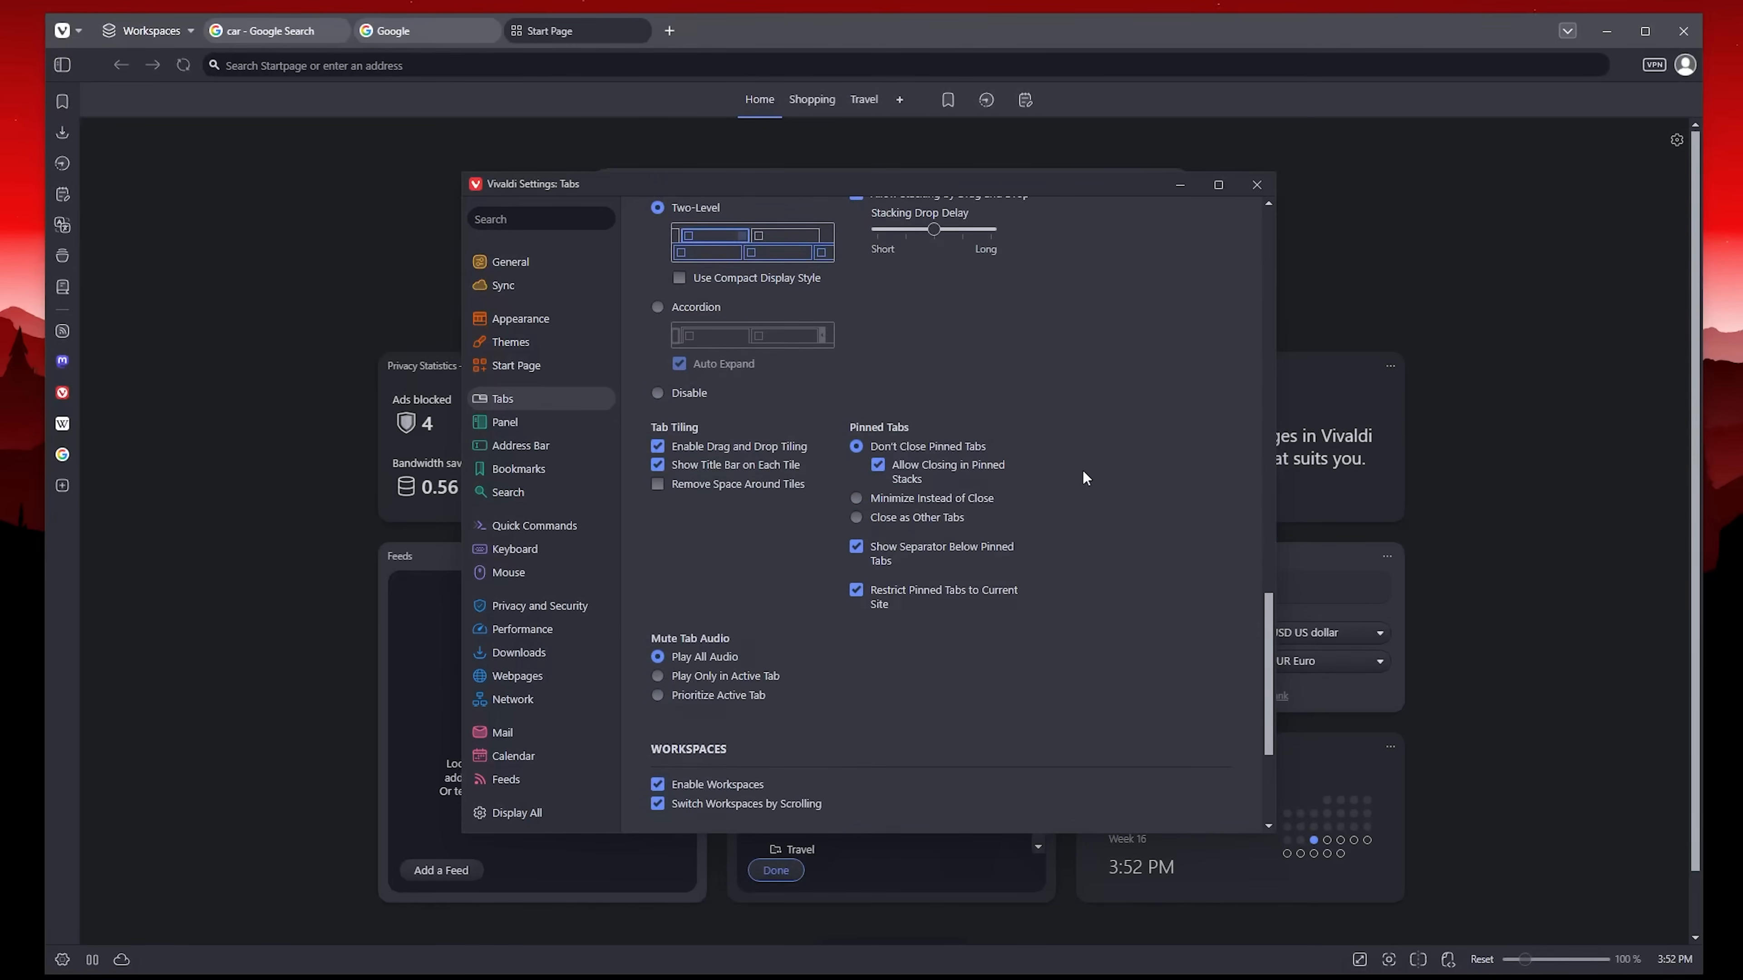
{"action": "scroll", "coordinate": [1085, 481], "scroll_direction": "down", "scroll_amount": 3}
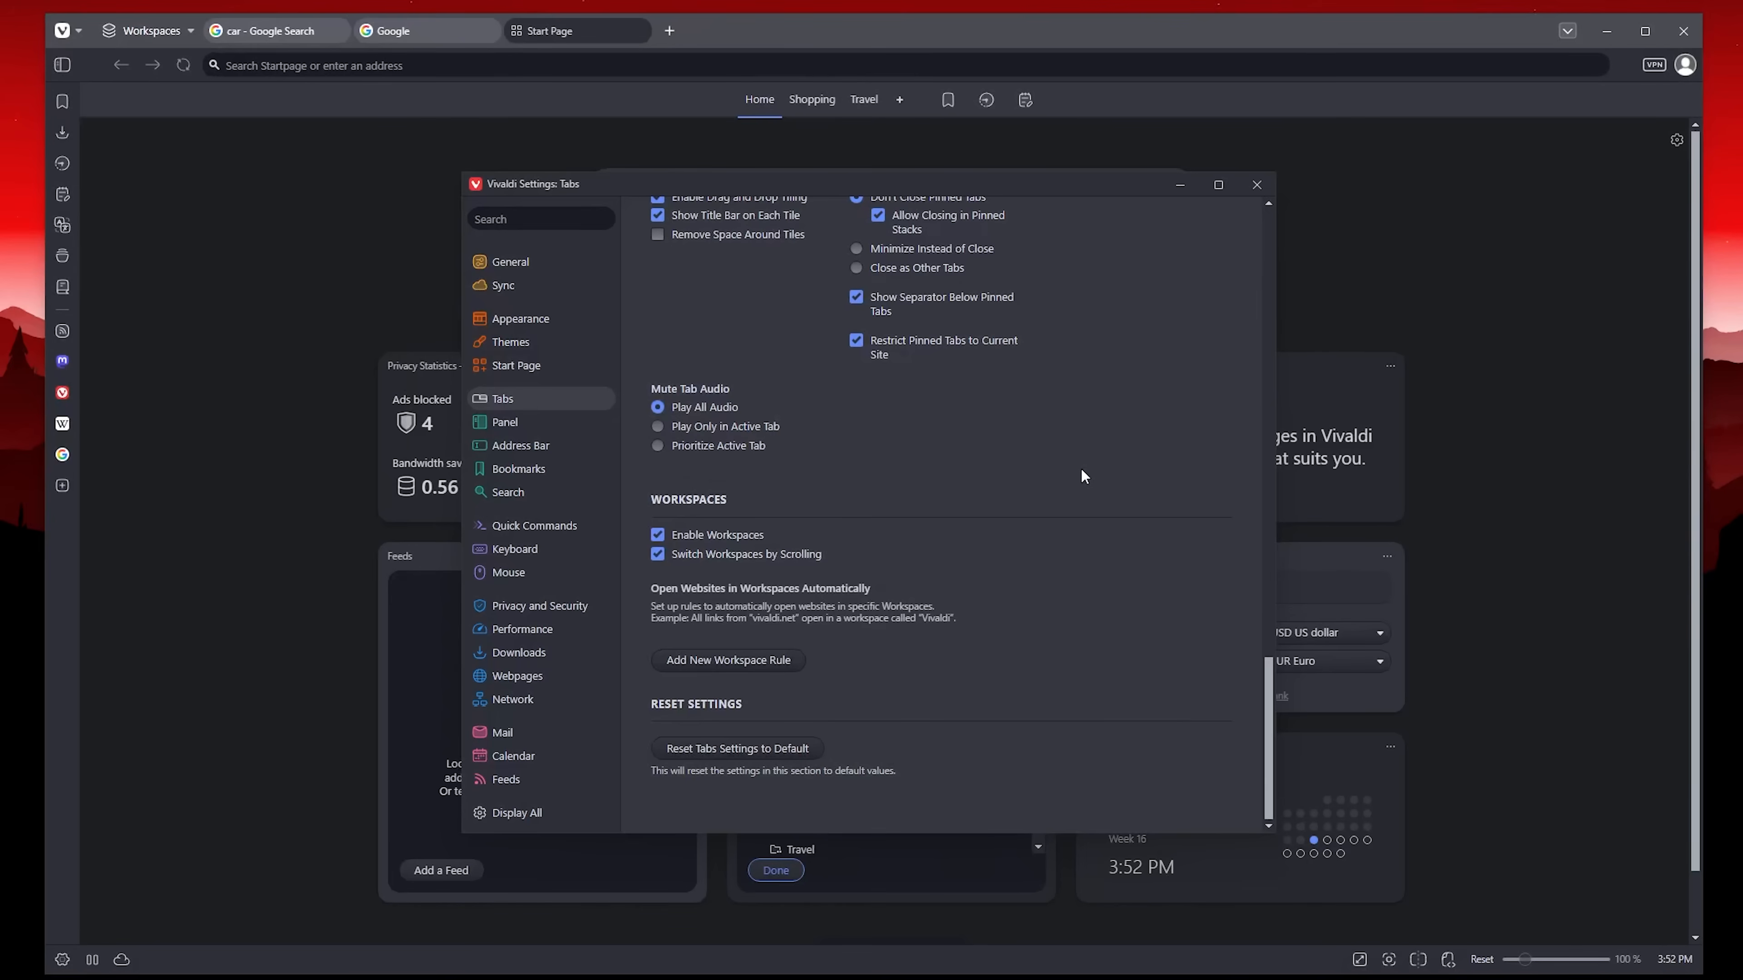
{"action": "scroll", "coordinate": [1083, 467], "scroll_direction": "down", "scroll_amount": 2}
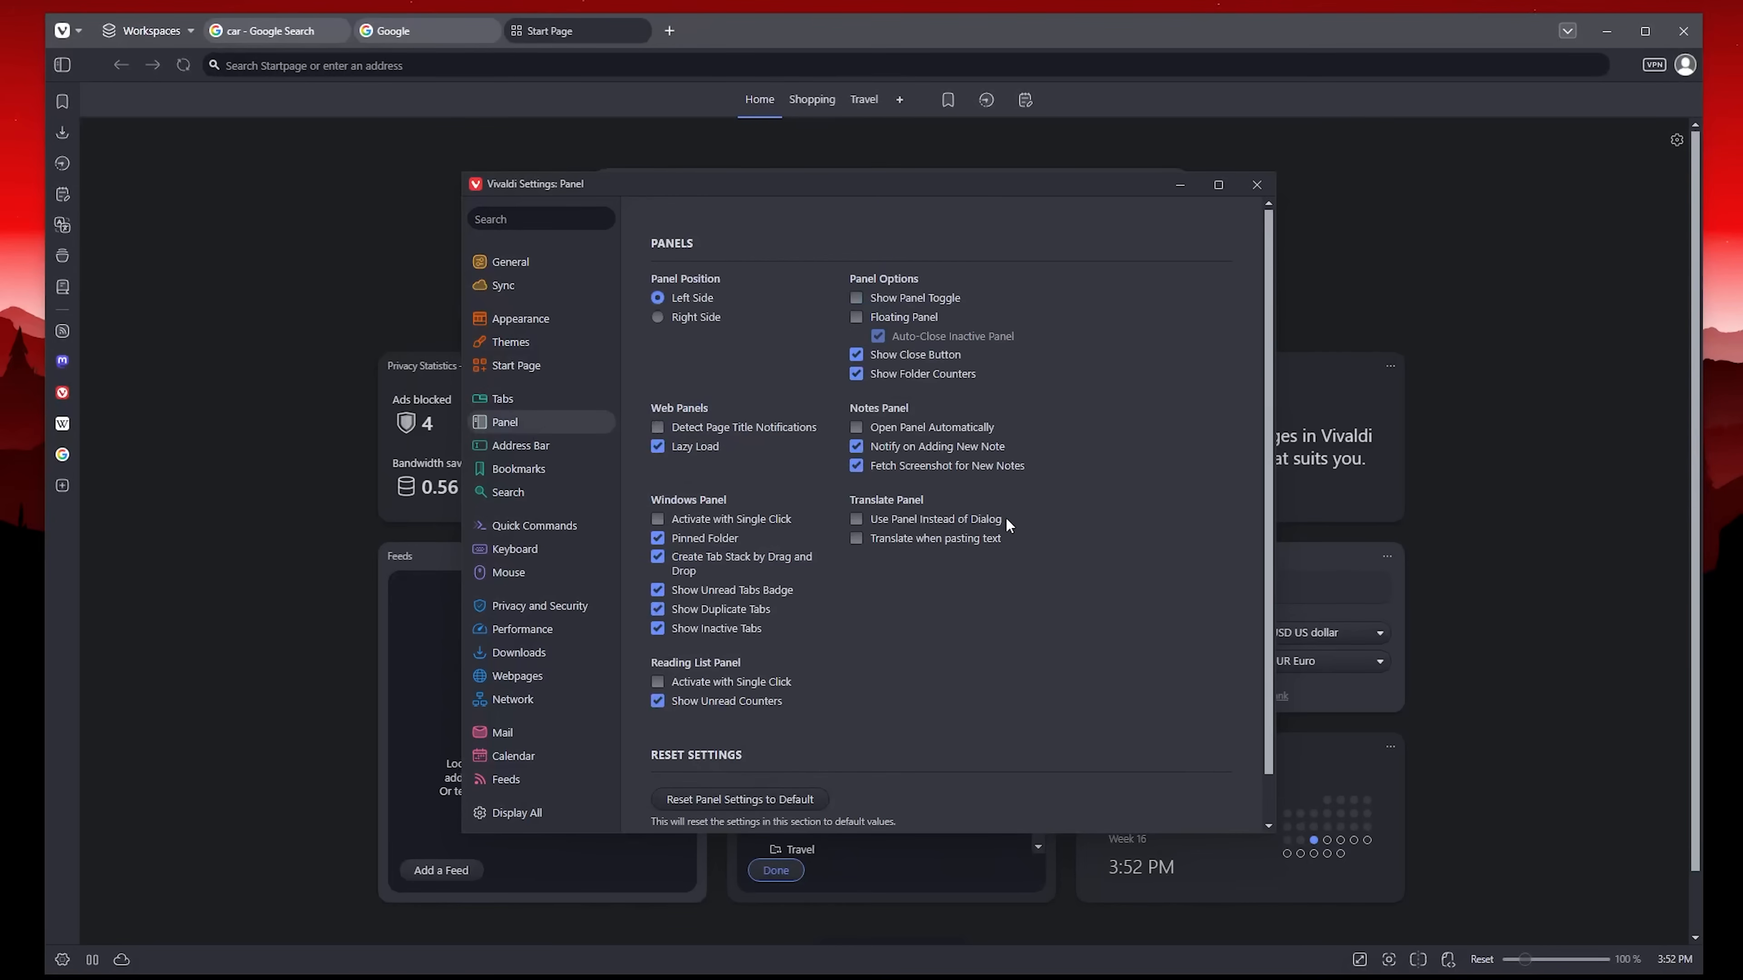
Try the Right Side panel position, Show Panel Toggle and Floating Panel in the Panel settings, restoring each one.
{"action": "scroll", "coordinate": [1005, 516], "scroll_direction": "down", "scroll_amount": 1}
{"action": "left_click", "coordinate": [677, 264]}
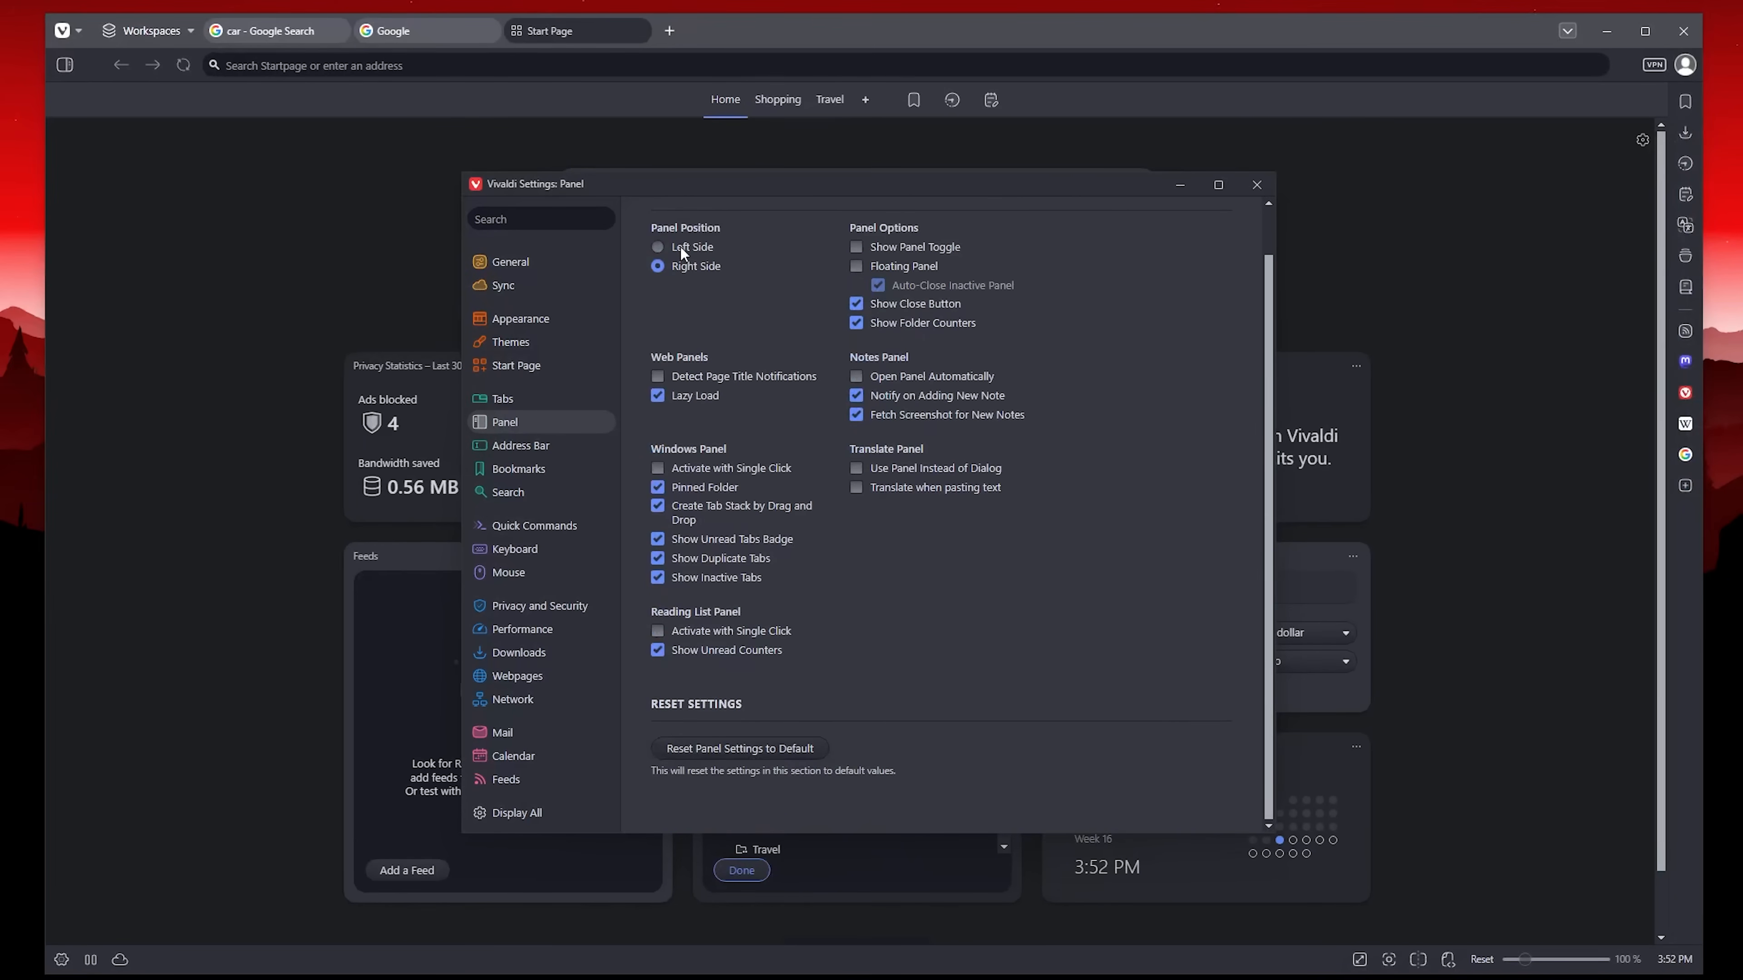
{"action": "left_click", "coordinate": [681, 246]}
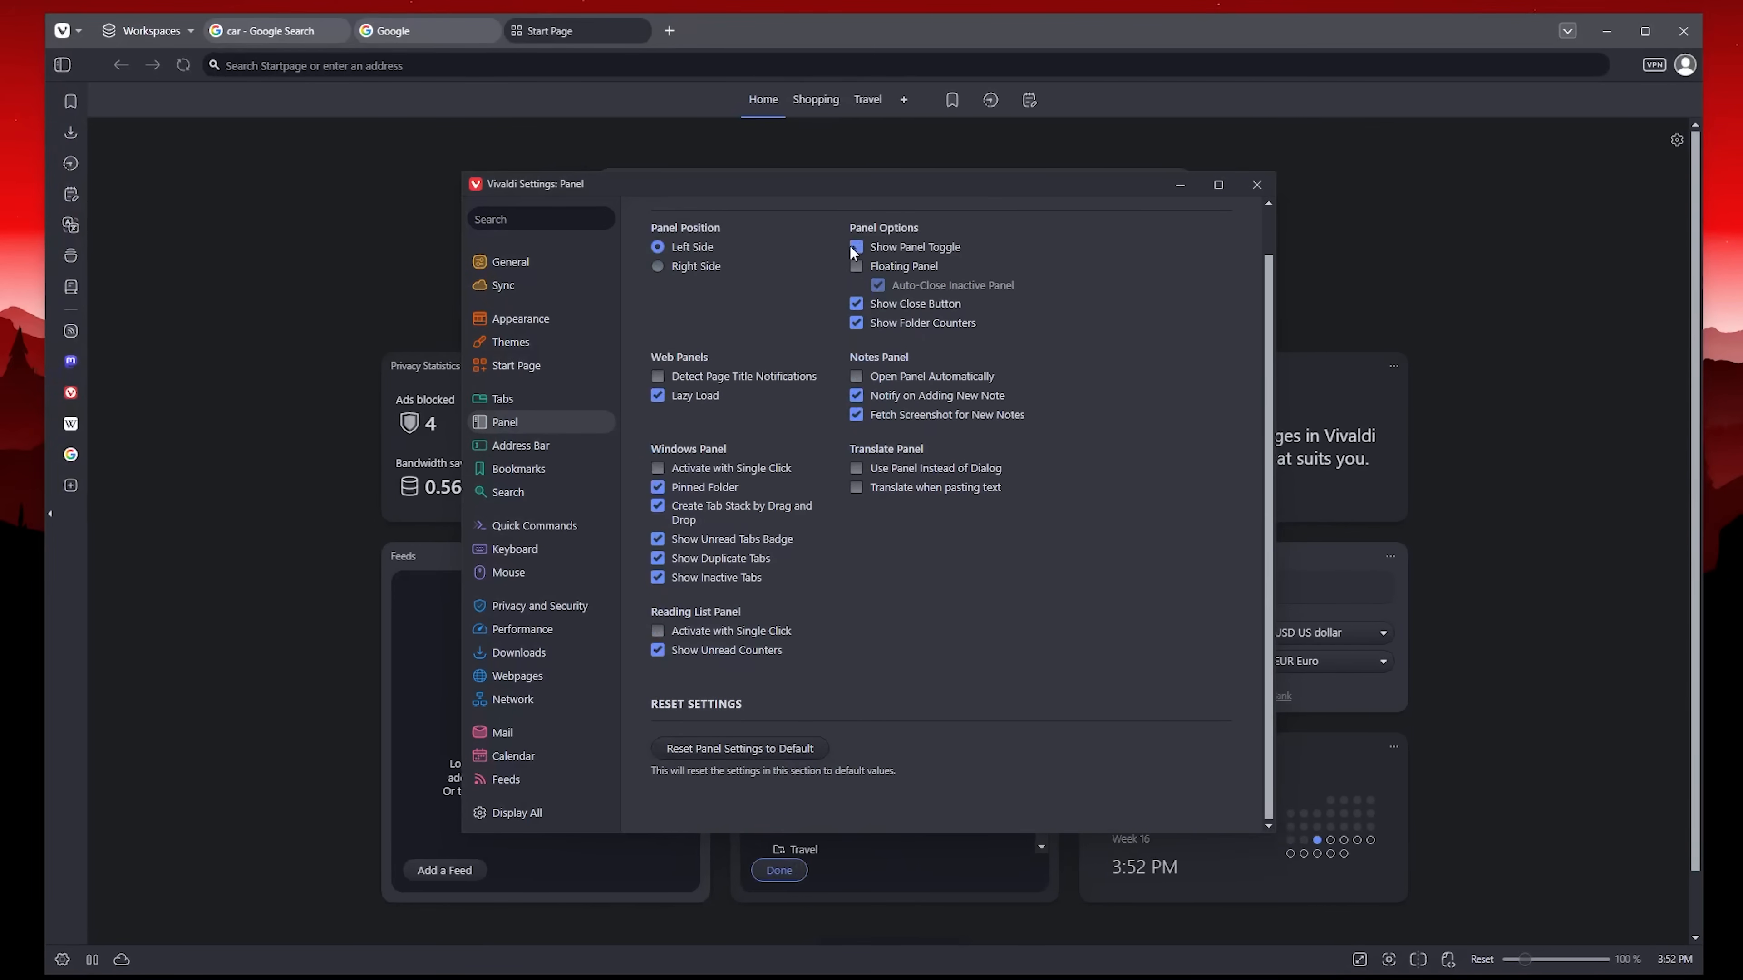
{"action": "left_click", "coordinate": [856, 249]}
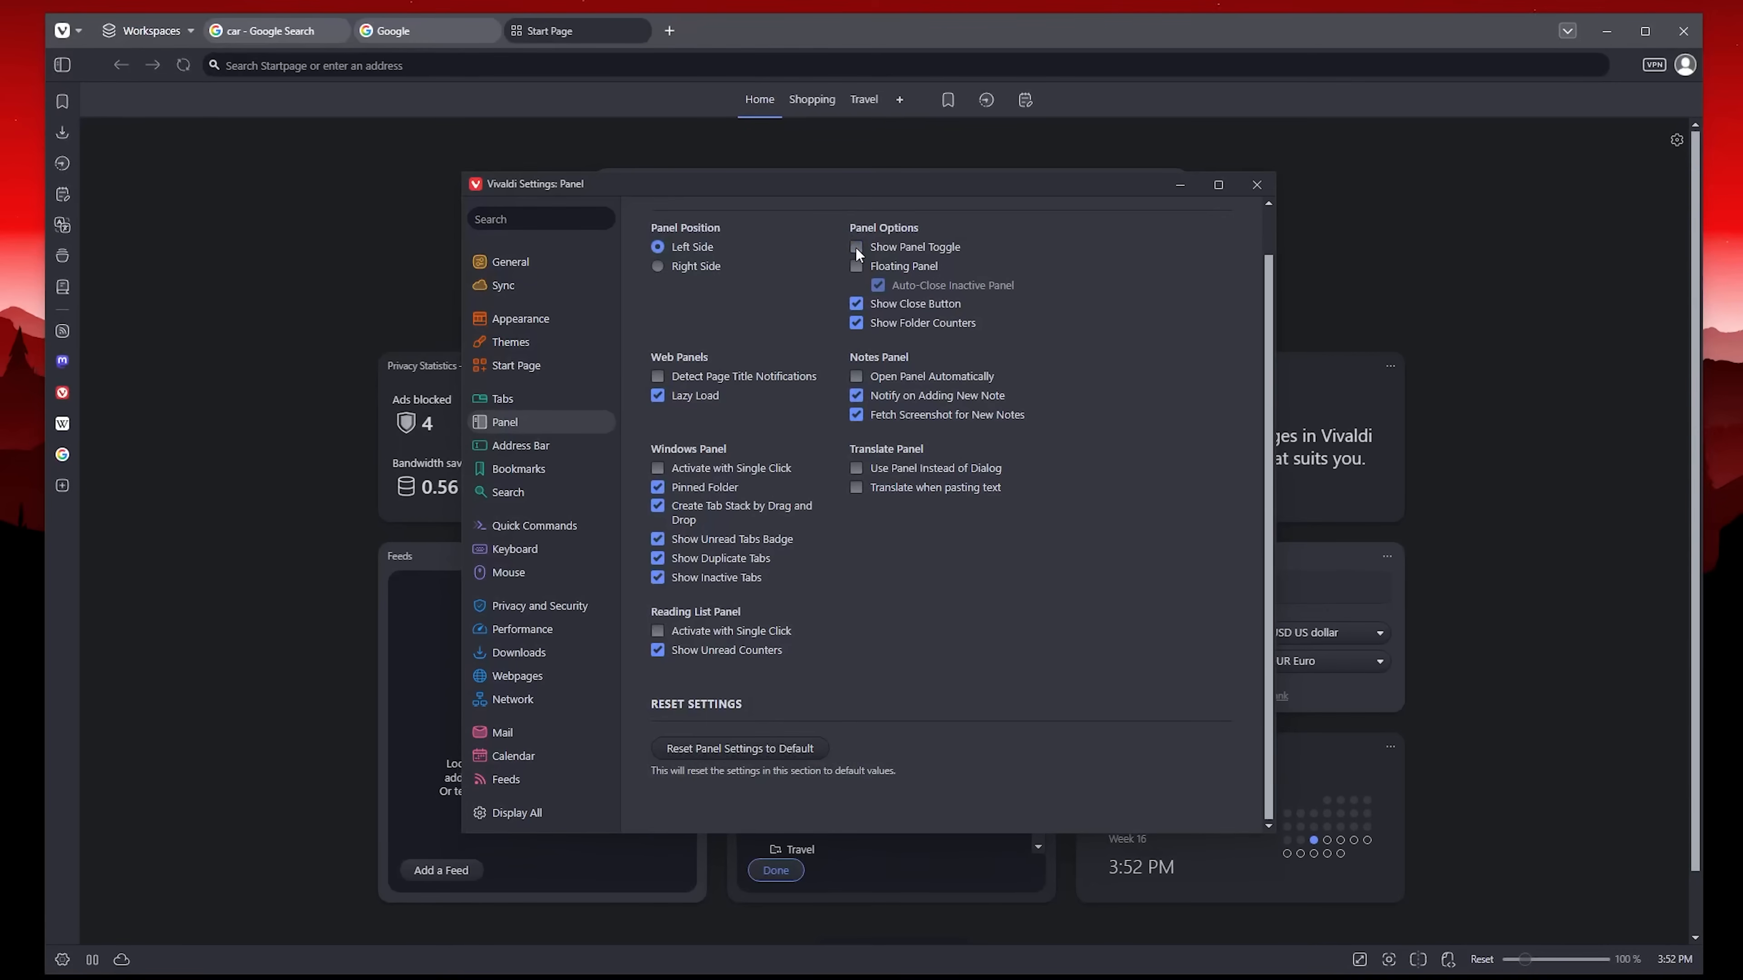
{"action": "left_click", "coordinate": [857, 266]}
{"action": "left_click", "coordinate": [857, 266]}
Open the Address Bar settings and look through the address field, drop-down menu and suggestion options.
{"action": "left_click", "coordinate": [545, 450]}
{"action": "scroll", "coordinate": [936, 547], "scroll_direction": "down", "scroll_amount": 10}
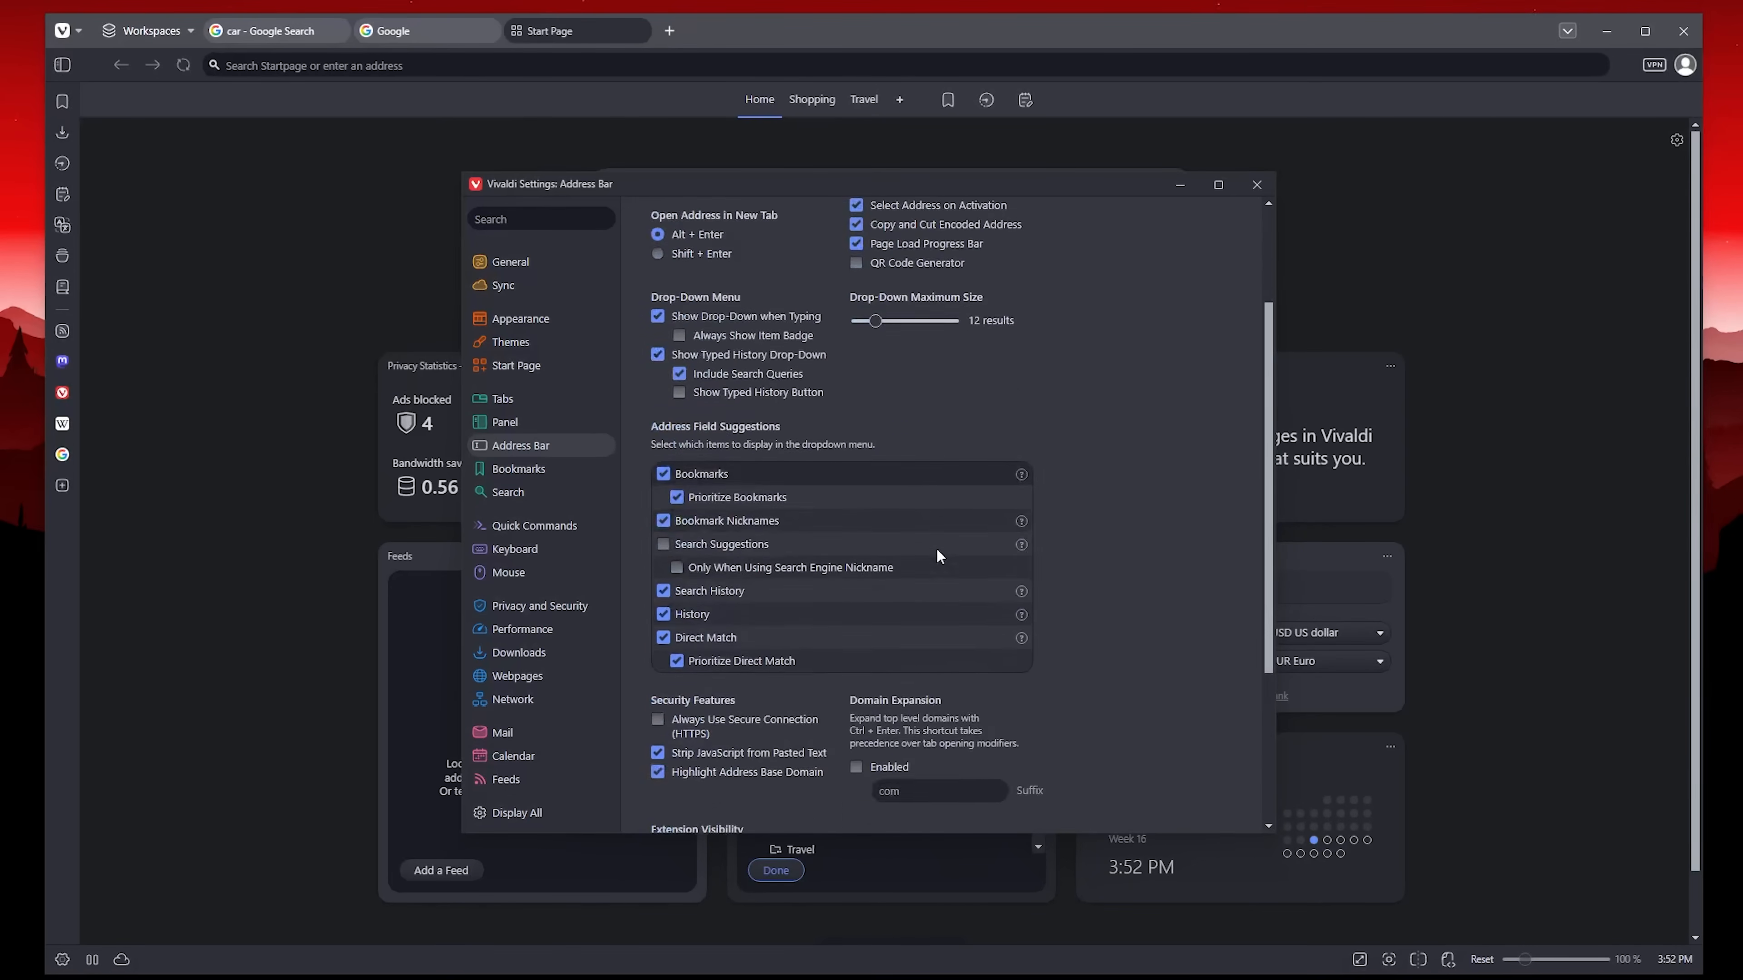
{"action": "scroll", "coordinate": [938, 534], "scroll_direction": "up", "scroll_amount": 10}
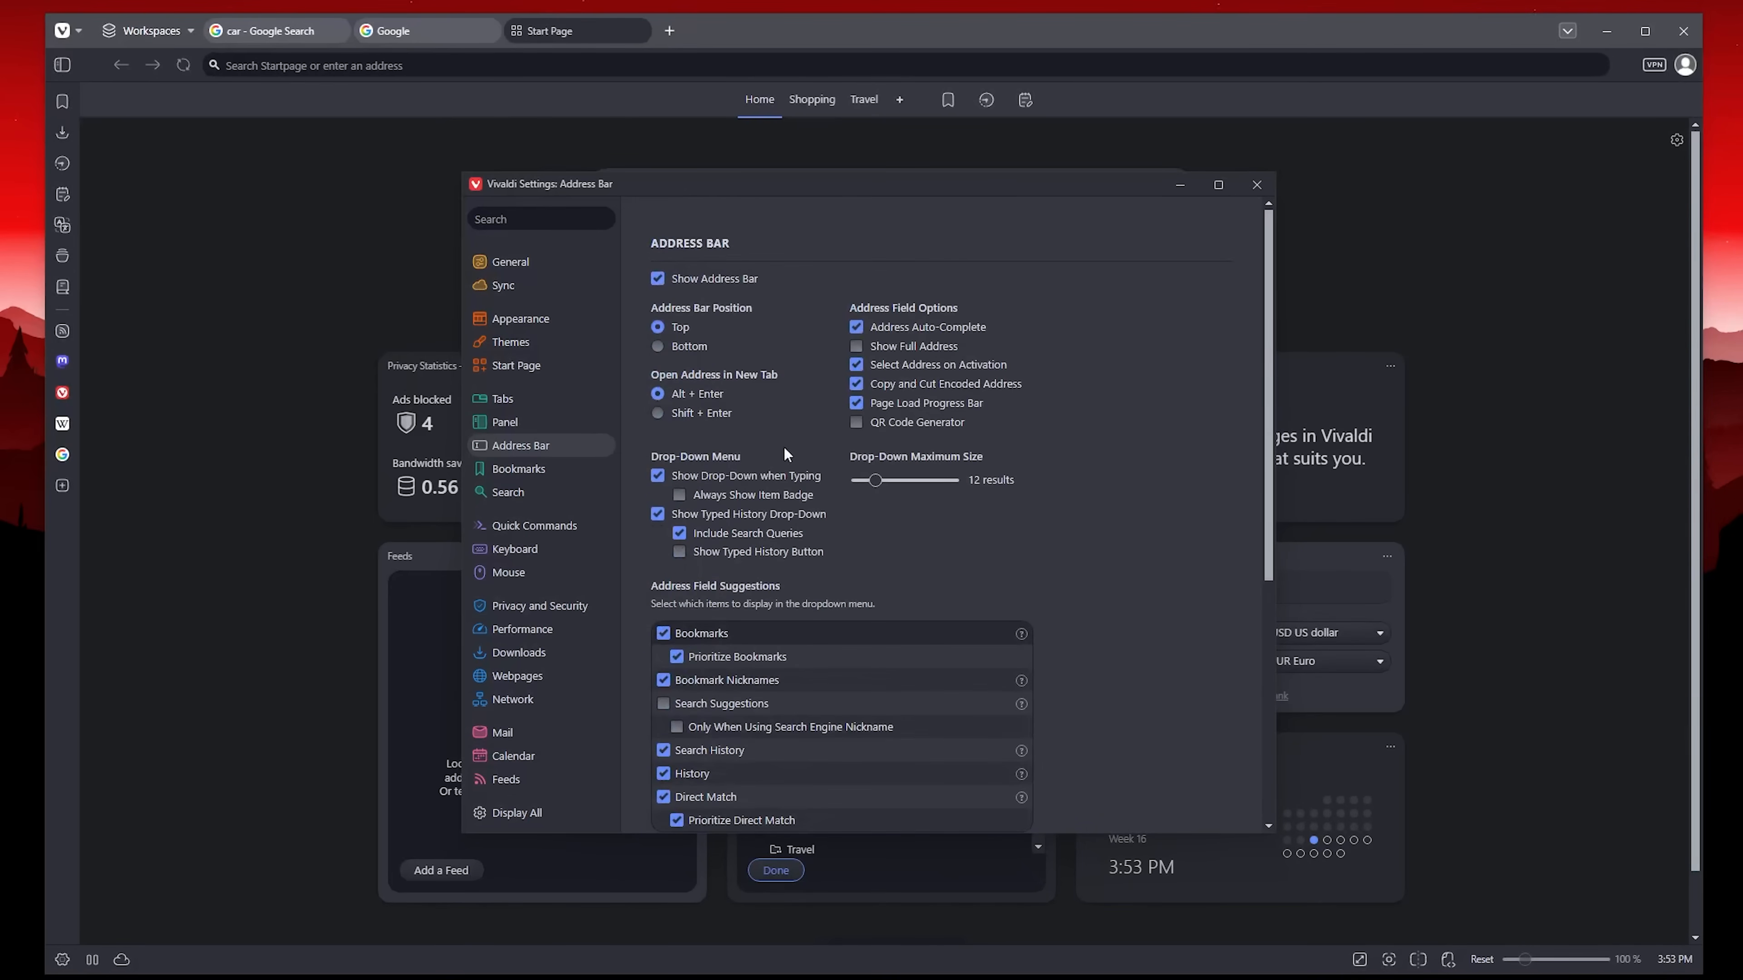
Enable Show Bookmark Bar in the Bookmarks settings.
{"action": "left_click", "coordinate": [547, 468]}
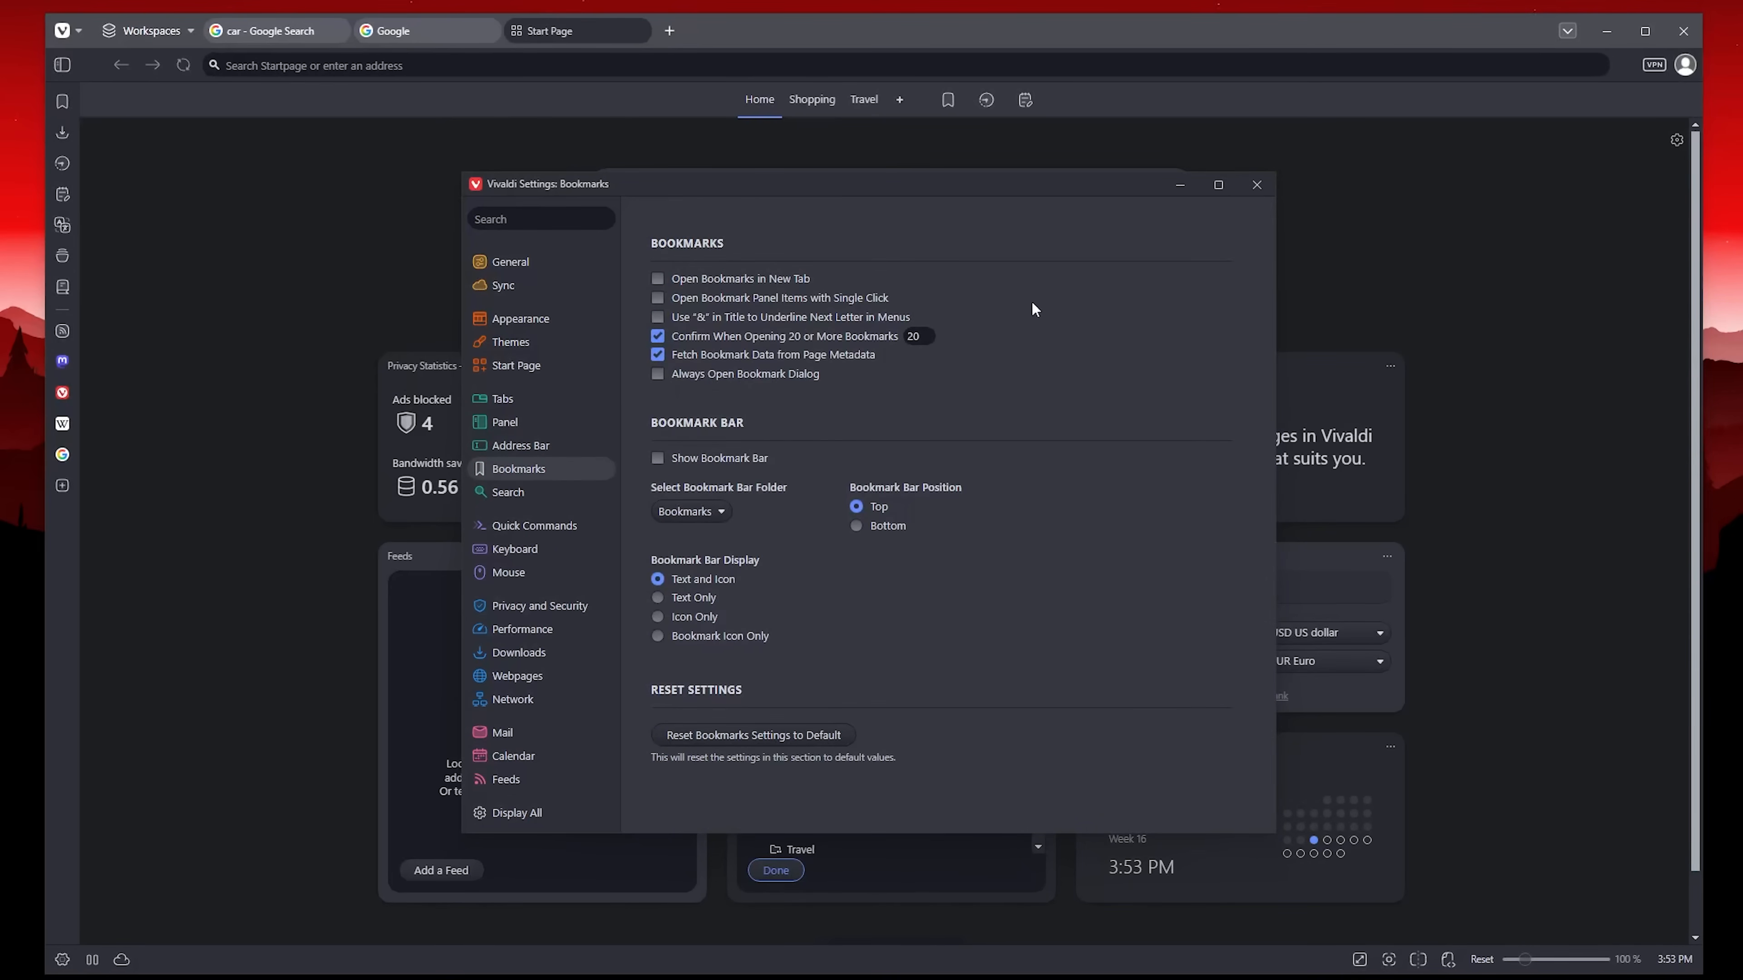
Open the Search settings and view the available engines for default and private window searches.
{"action": "left_click", "coordinate": [523, 493]}
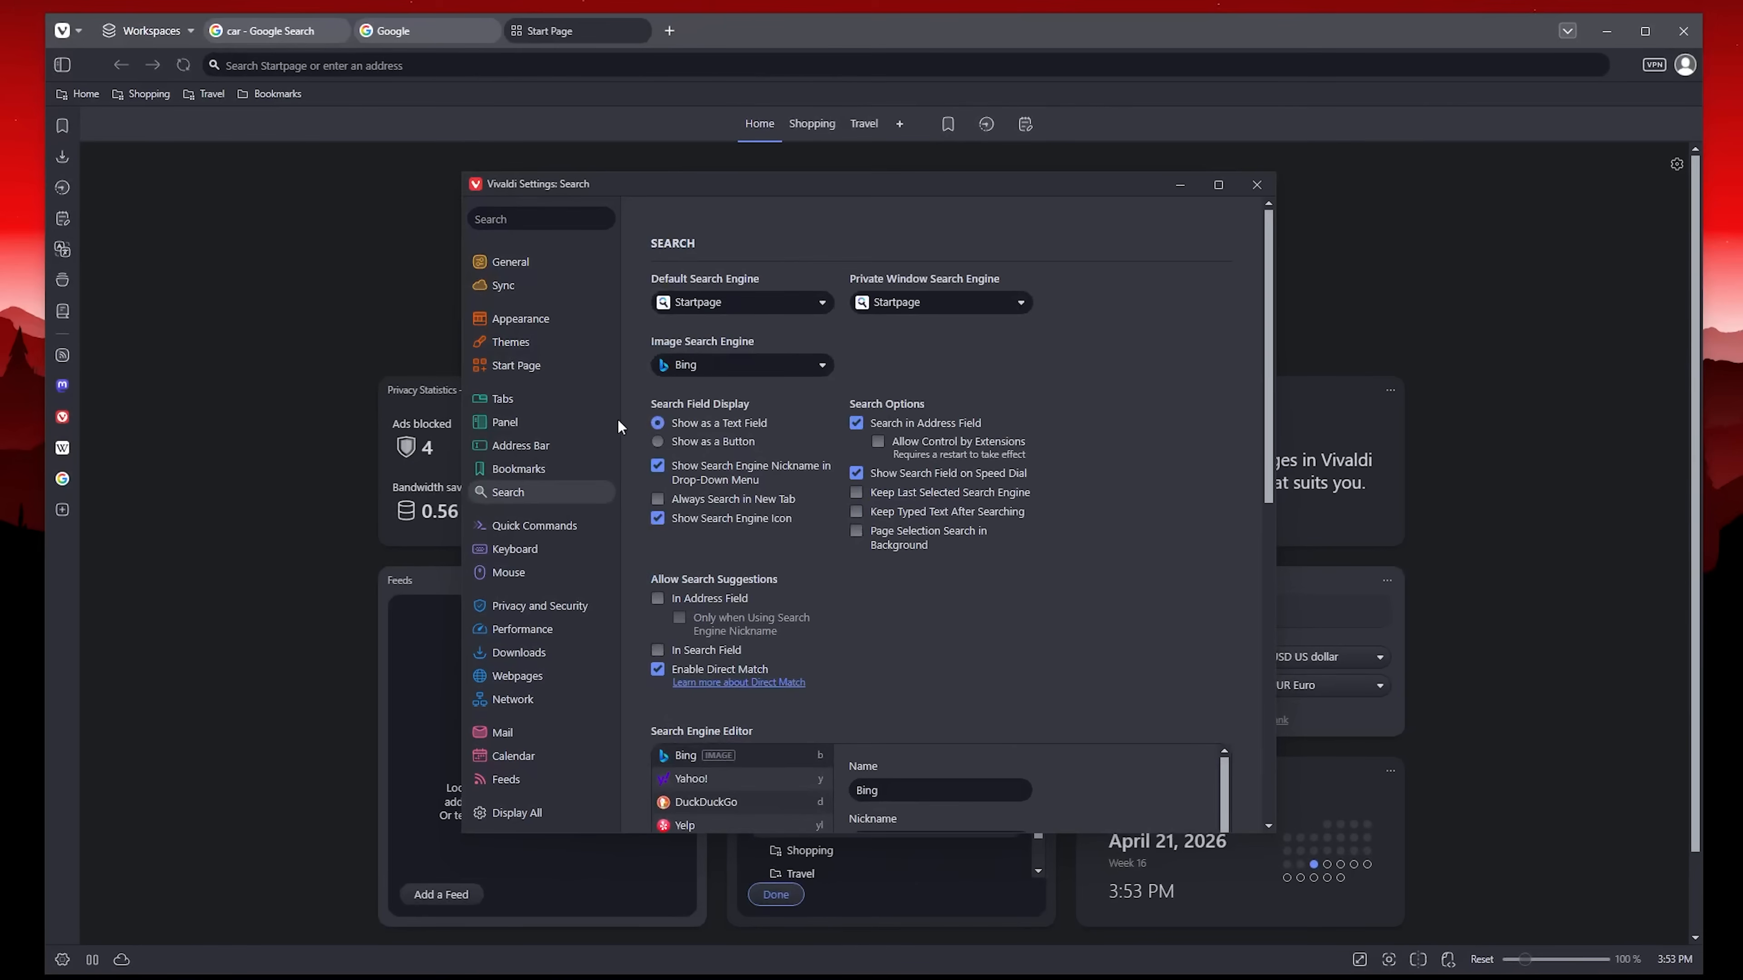
{"action": "left_click", "coordinate": [750, 305]}
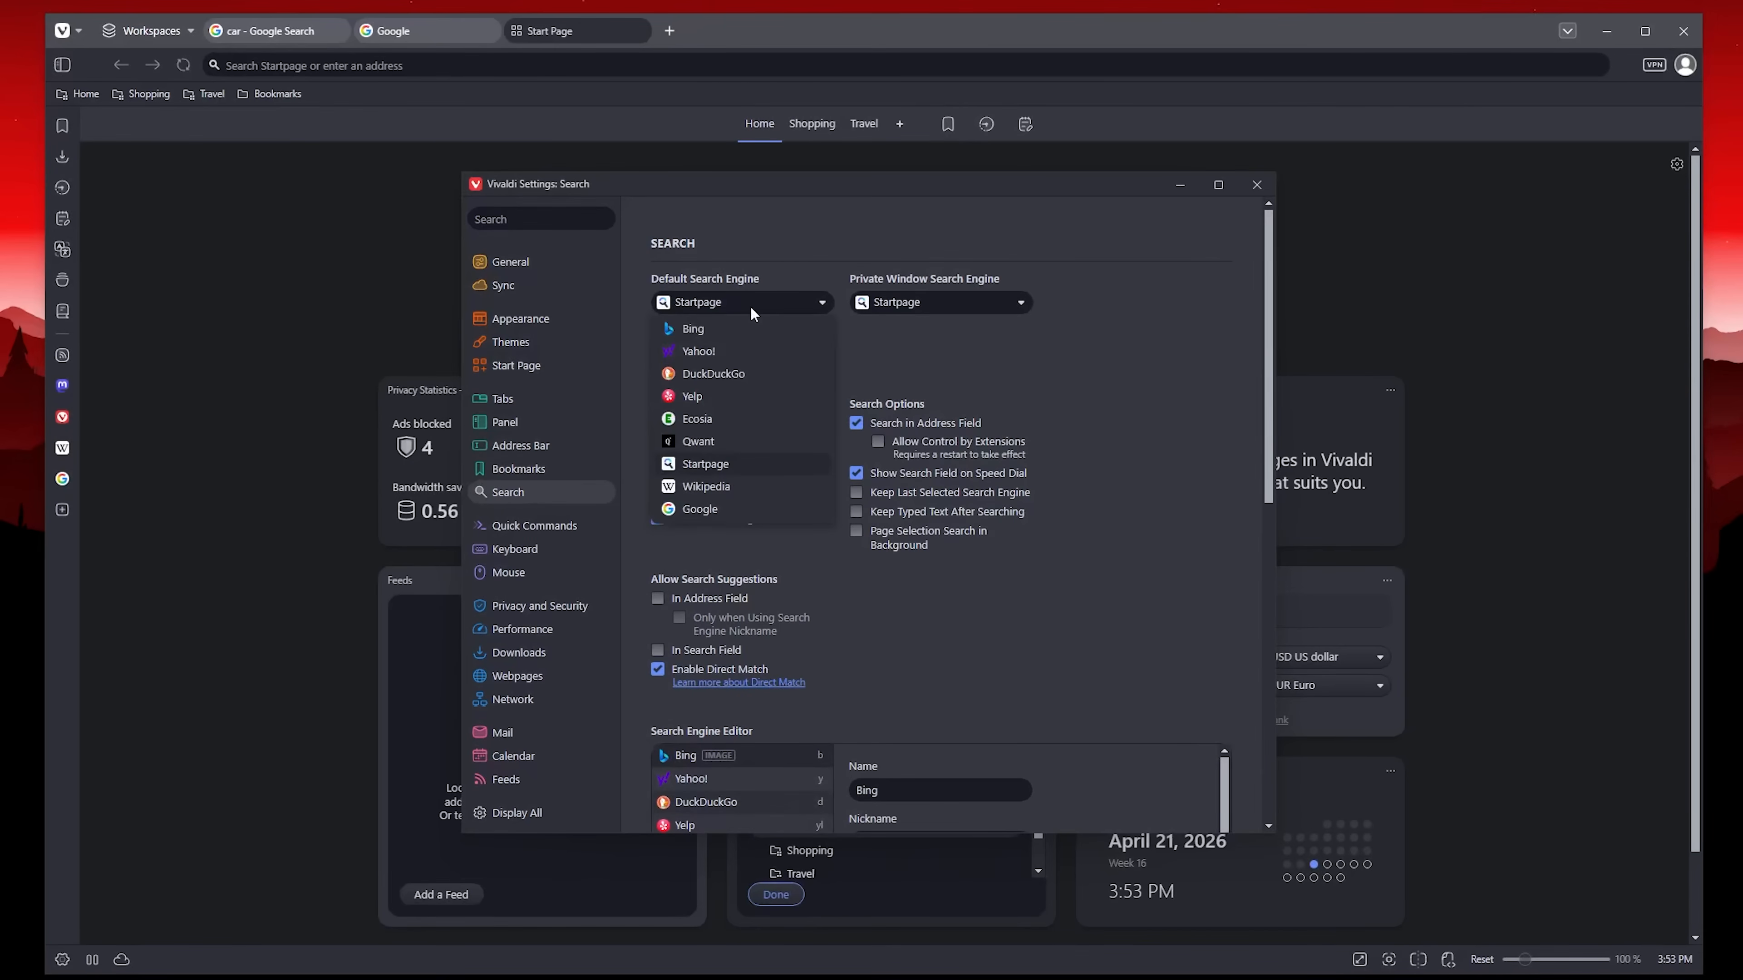
{"action": "left_click", "coordinate": [913, 307]}
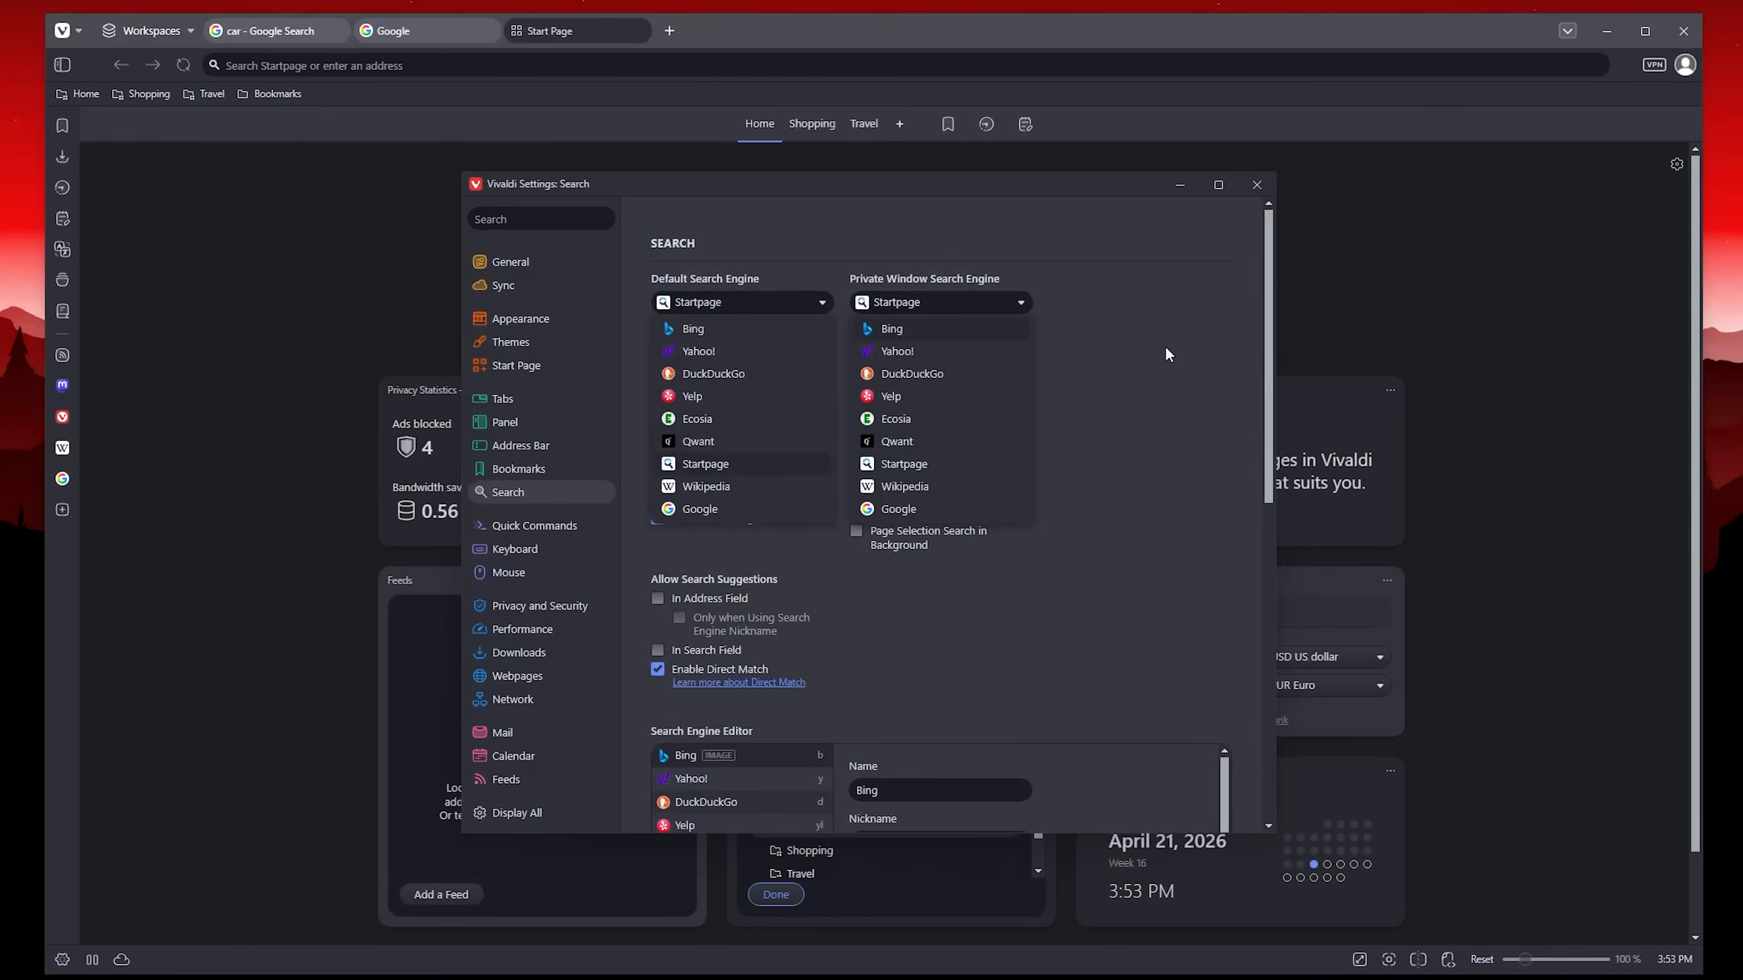
View the Image Search Engine choices and set the Default Search Engine to Google.
{"action": "left_click", "coordinate": [682, 367]}
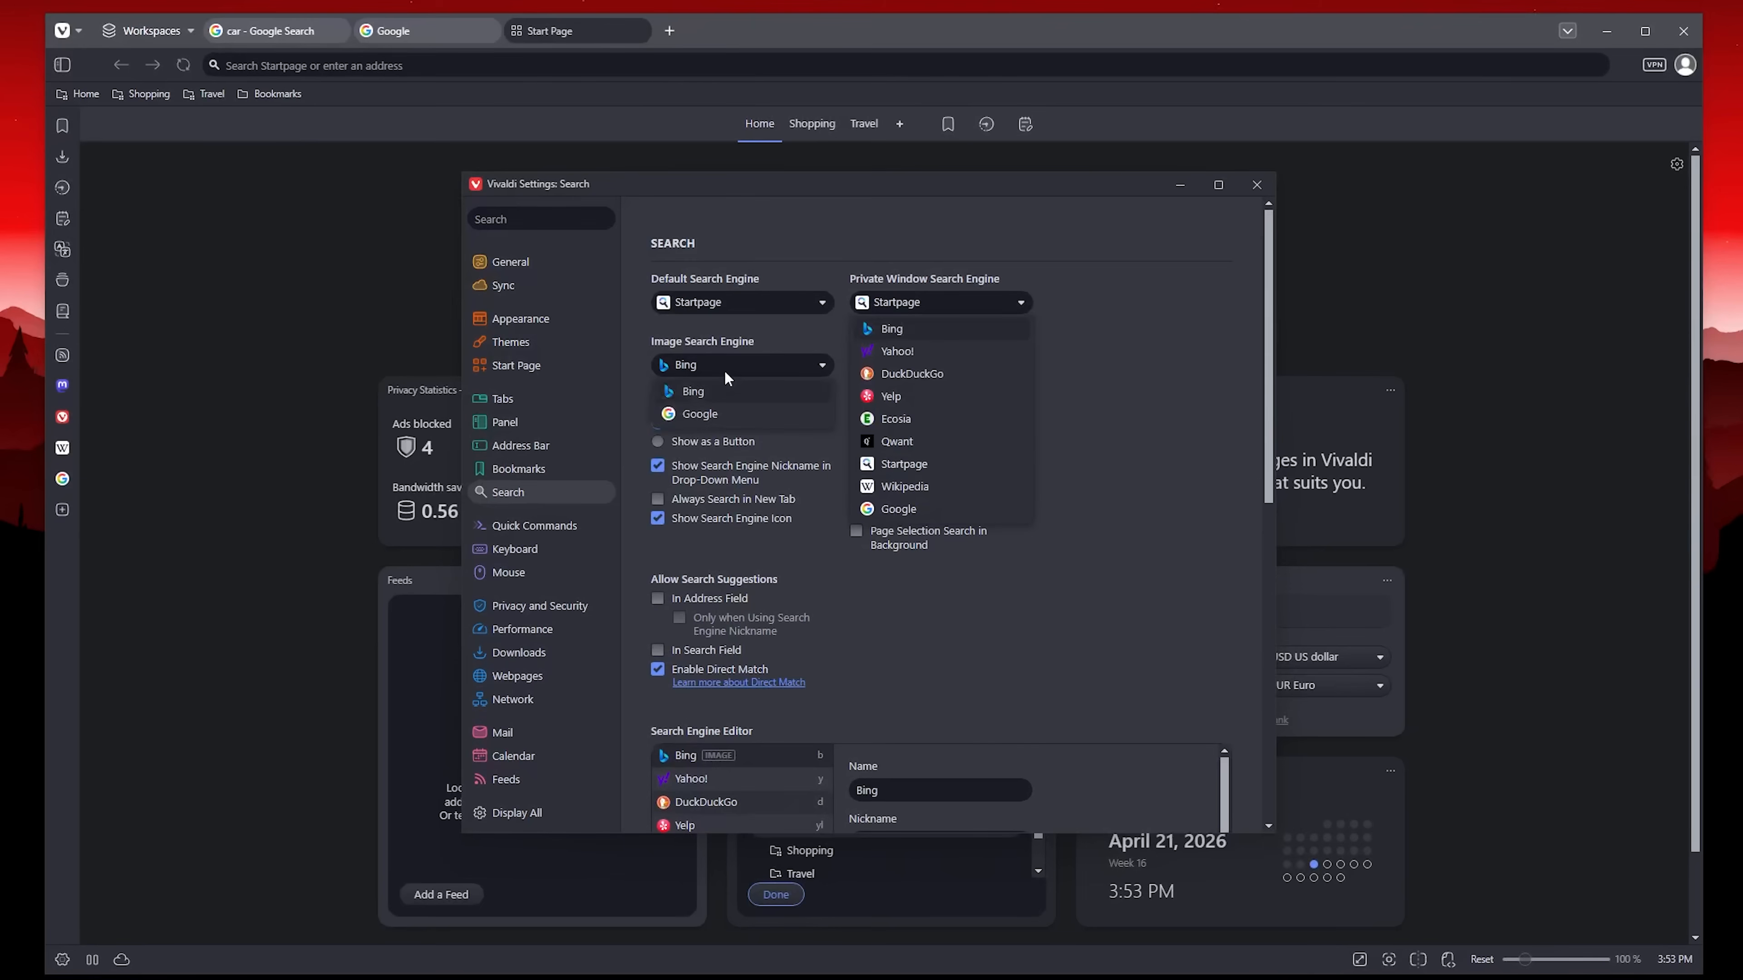
{"action": "left_click", "coordinate": [736, 370]}
{"action": "left_click", "coordinate": [753, 305]}
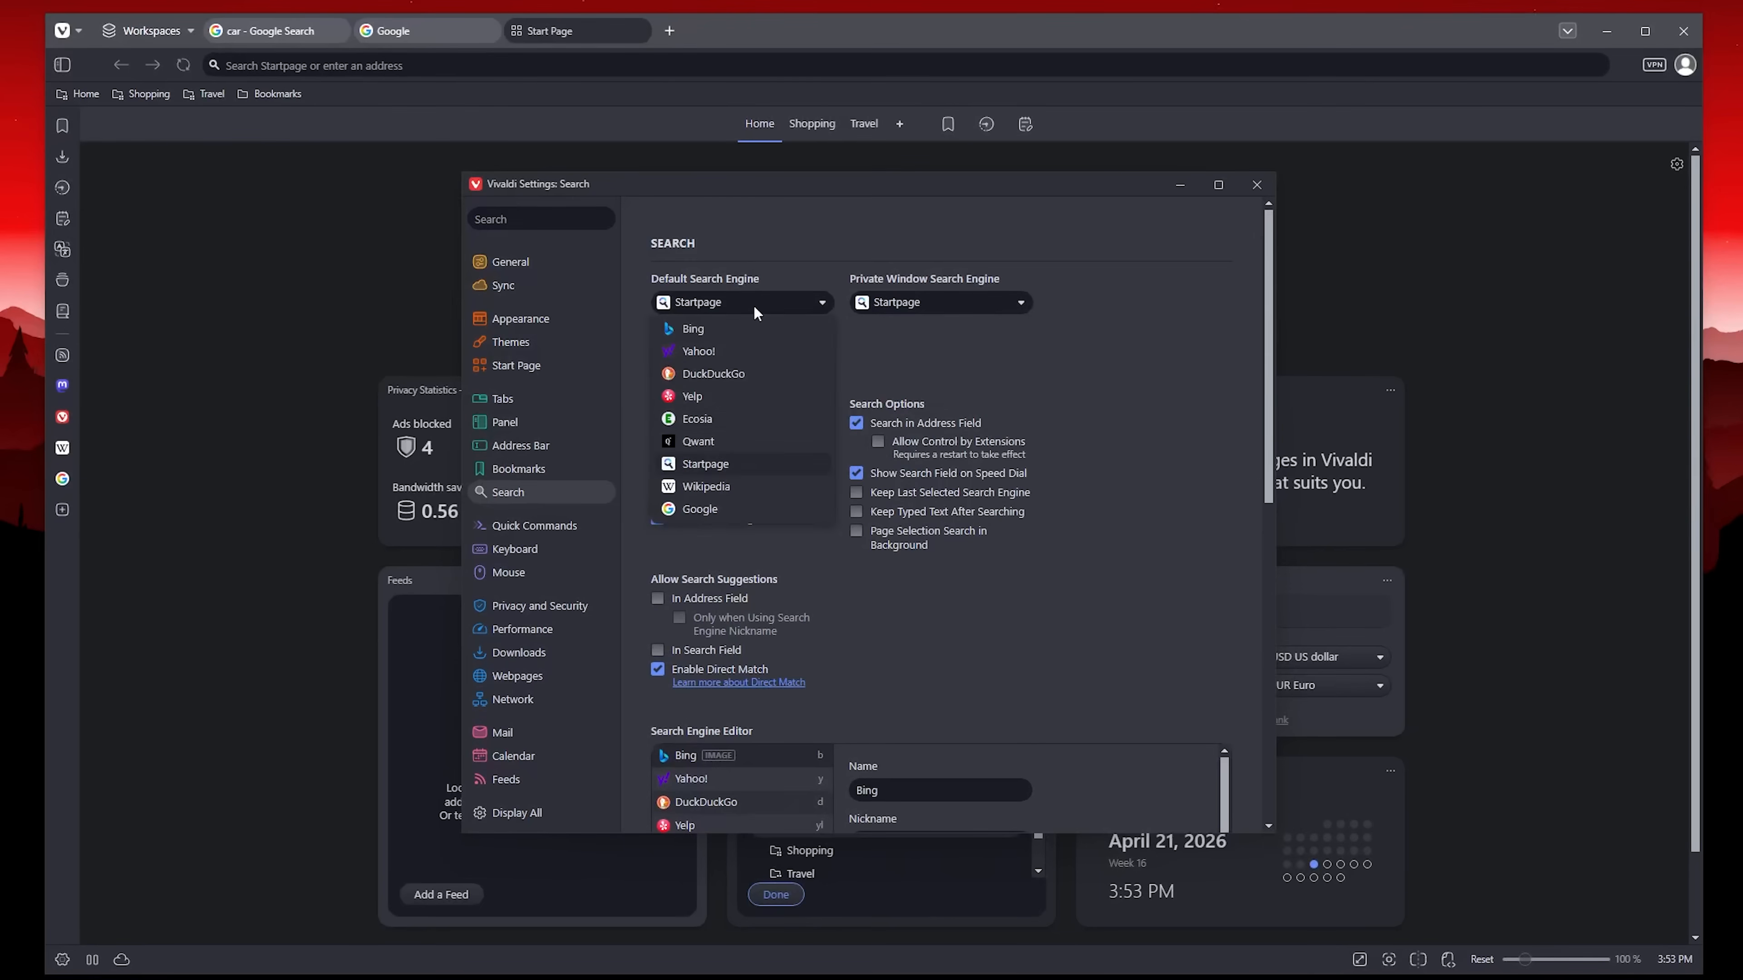
{"action": "left_click", "coordinate": [710, 508]}
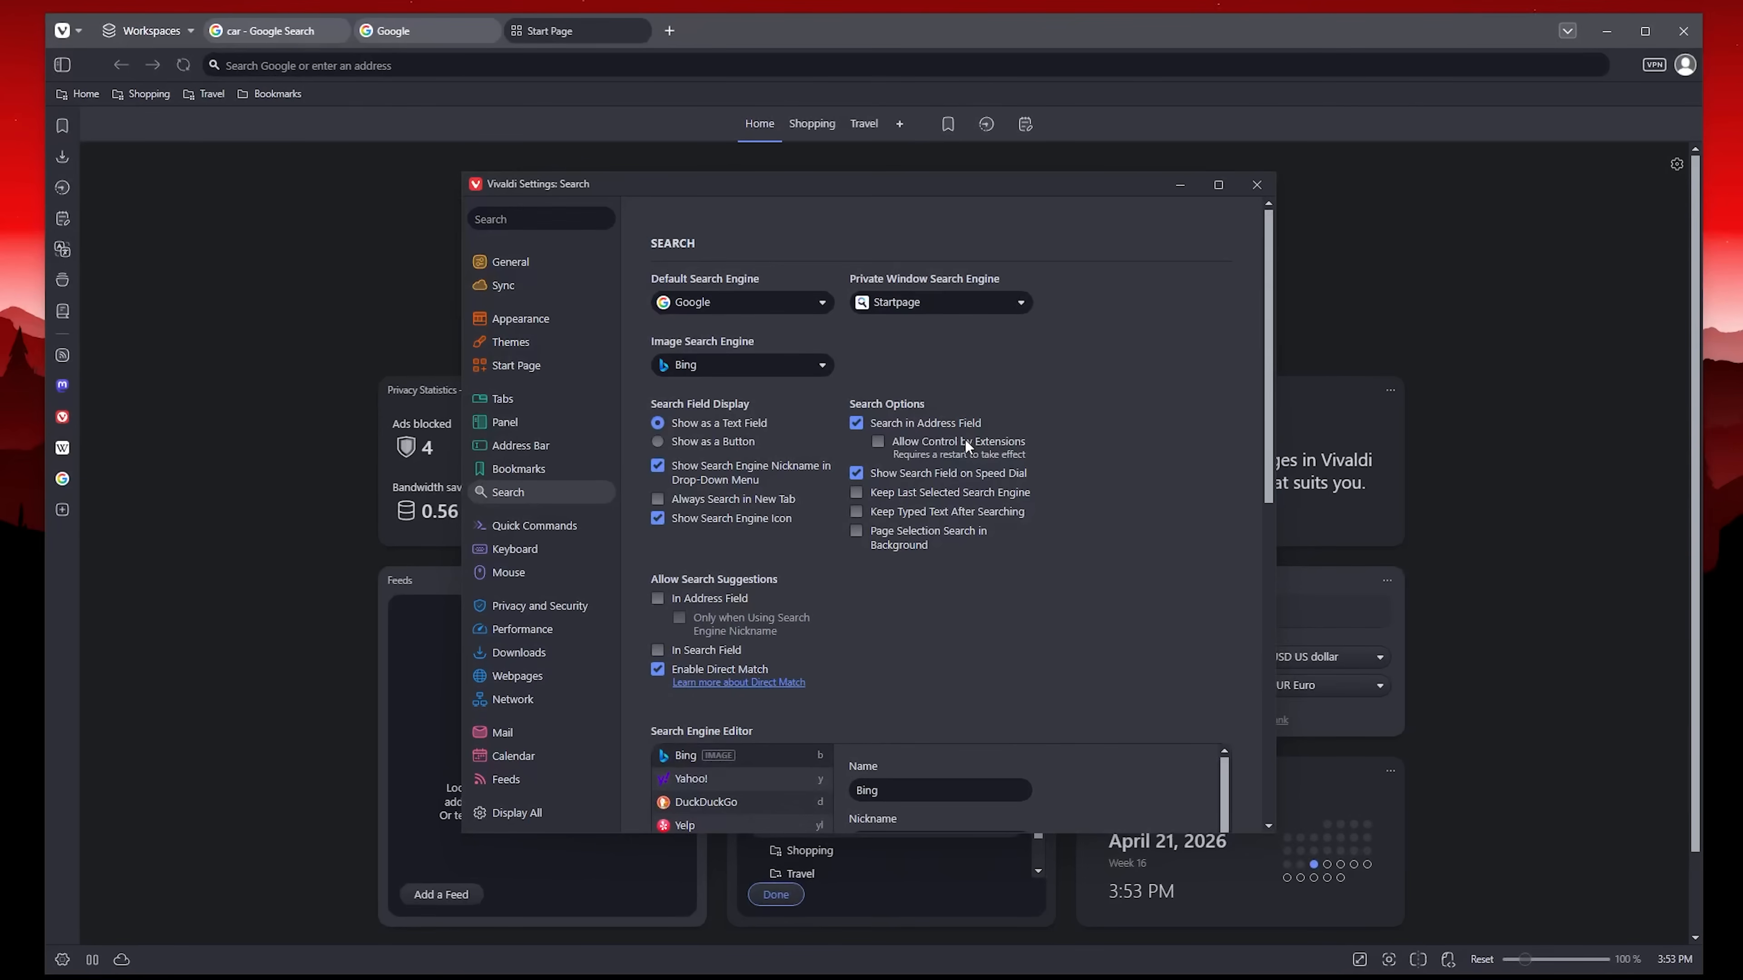
Add a new engine in the Search Engine Editor and inspect its Name, Nickname and URL fields.
{"action": "scroll", "coordinate": [662, 314], "scroll_direction": "down", "scroll_amount": 1}
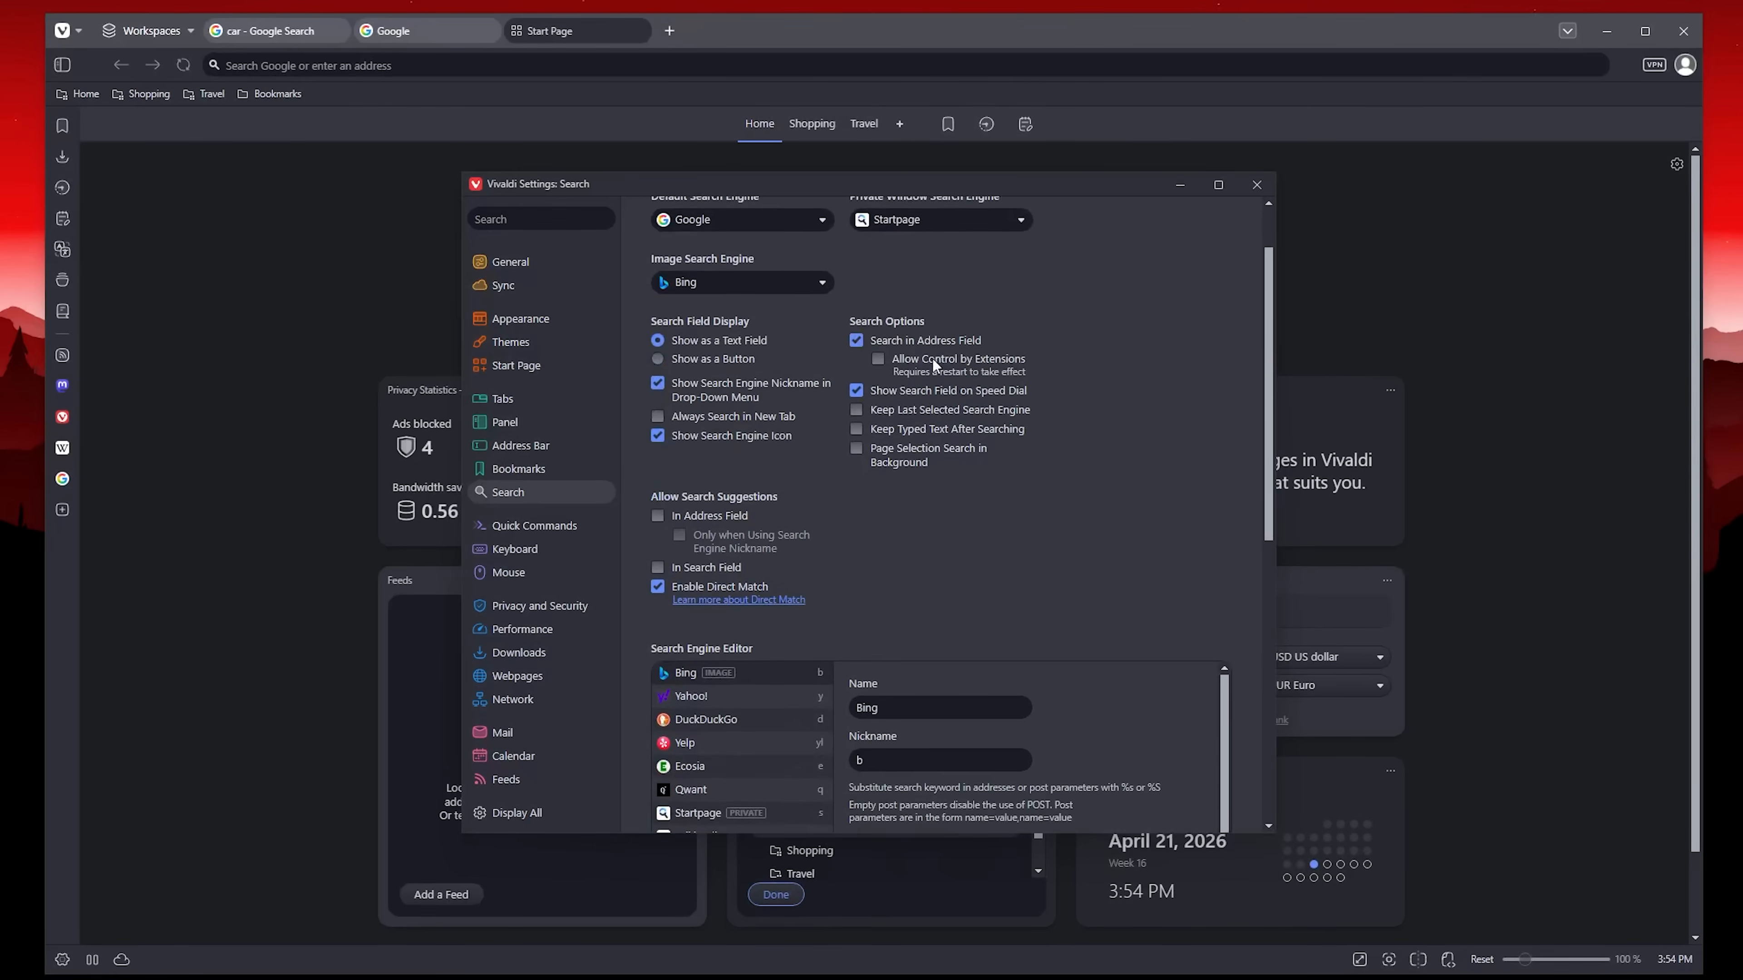
{"action": "scroll", "coordinate": [933, 358], "scroll_direction": "up", "scroll_amount": 1}
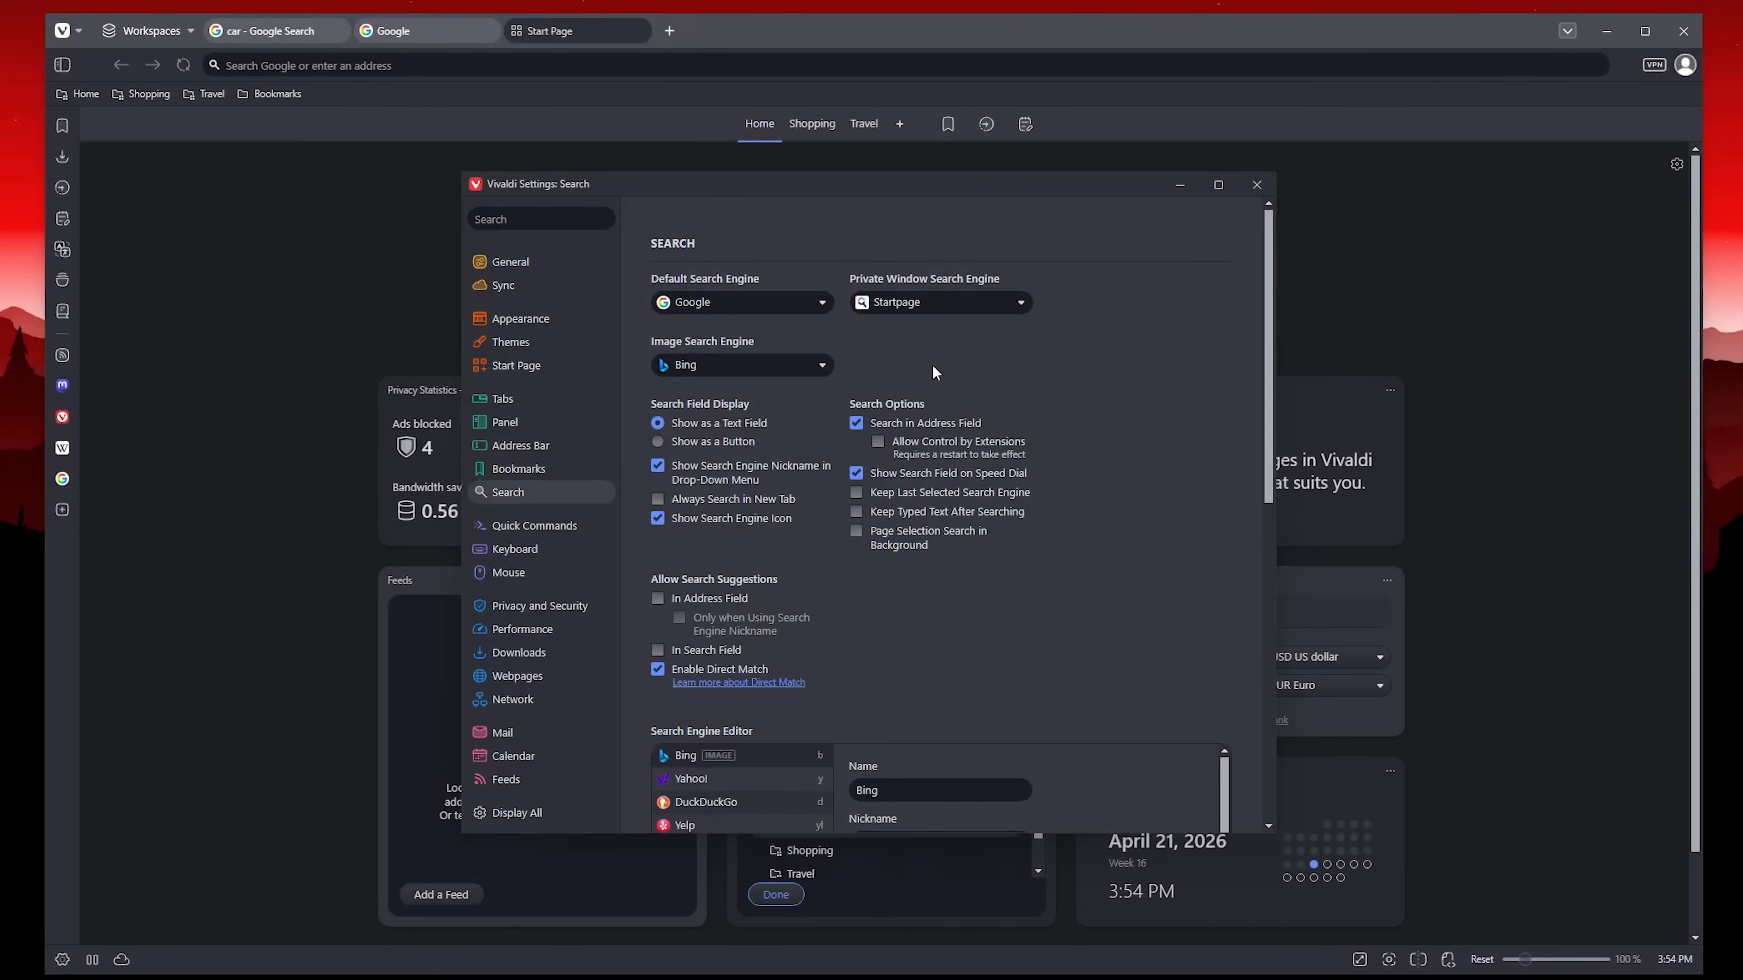
{"action": "scroll", "coordinate": [1122, 548], "scroll_direction": "down", "scroll_amount": 8}
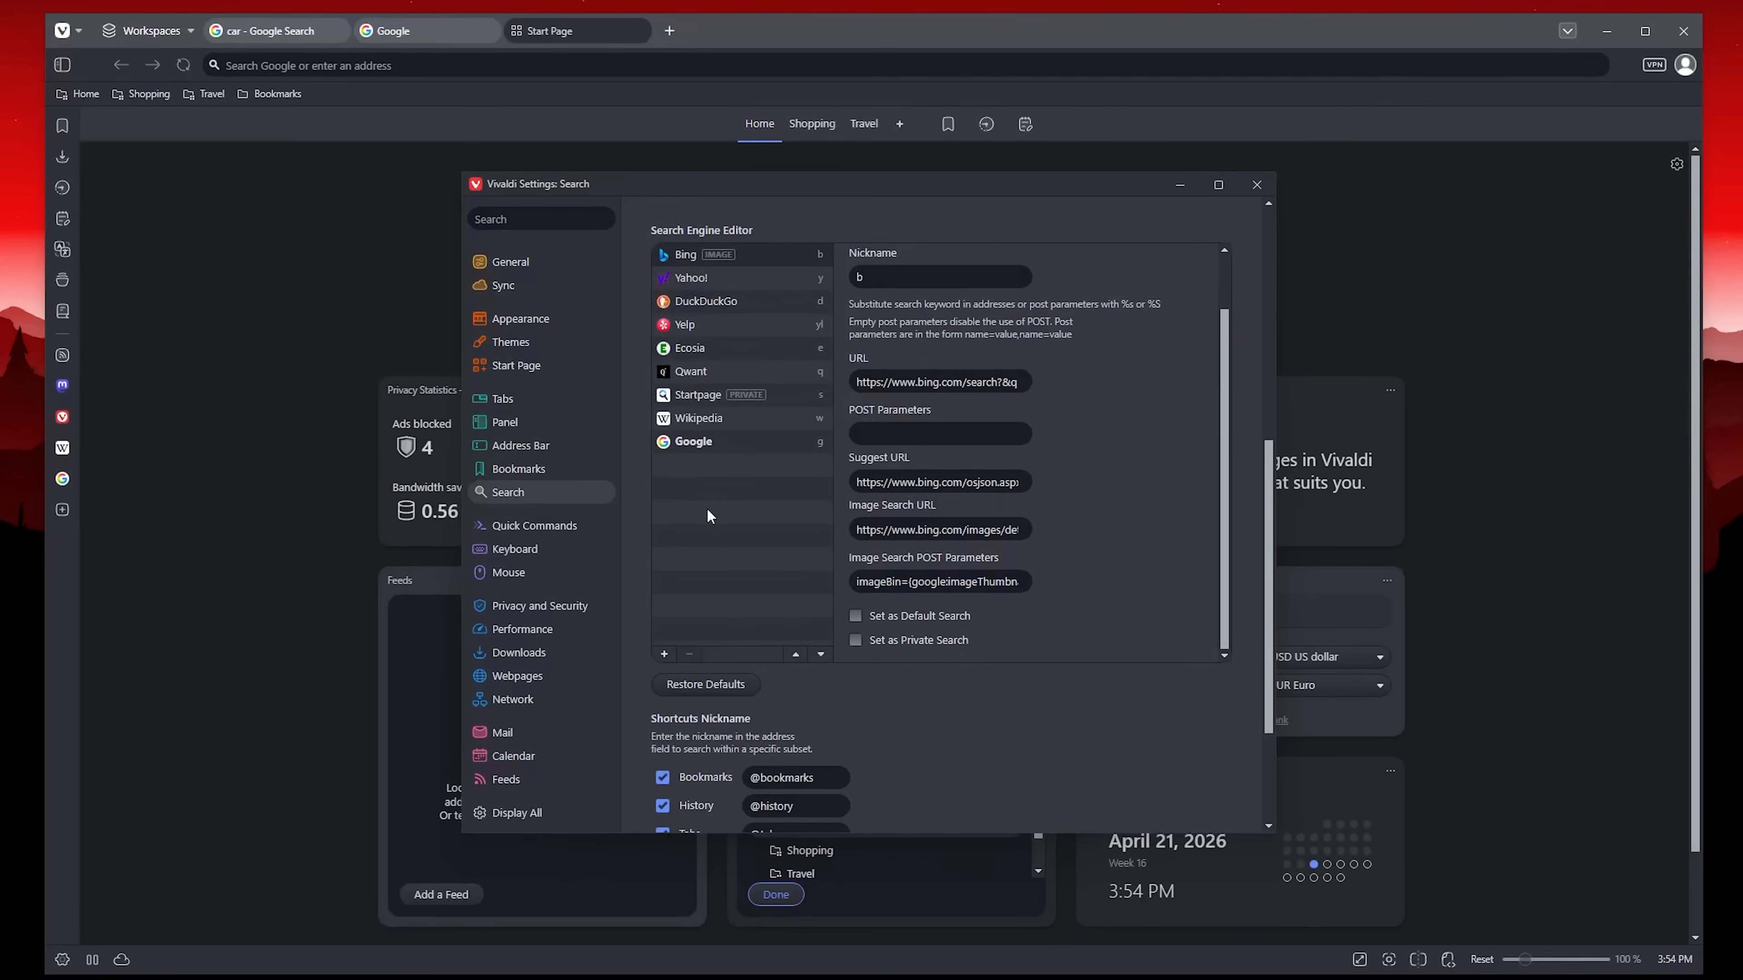
{"action": "left_click", "coordinate": [662, 653]}
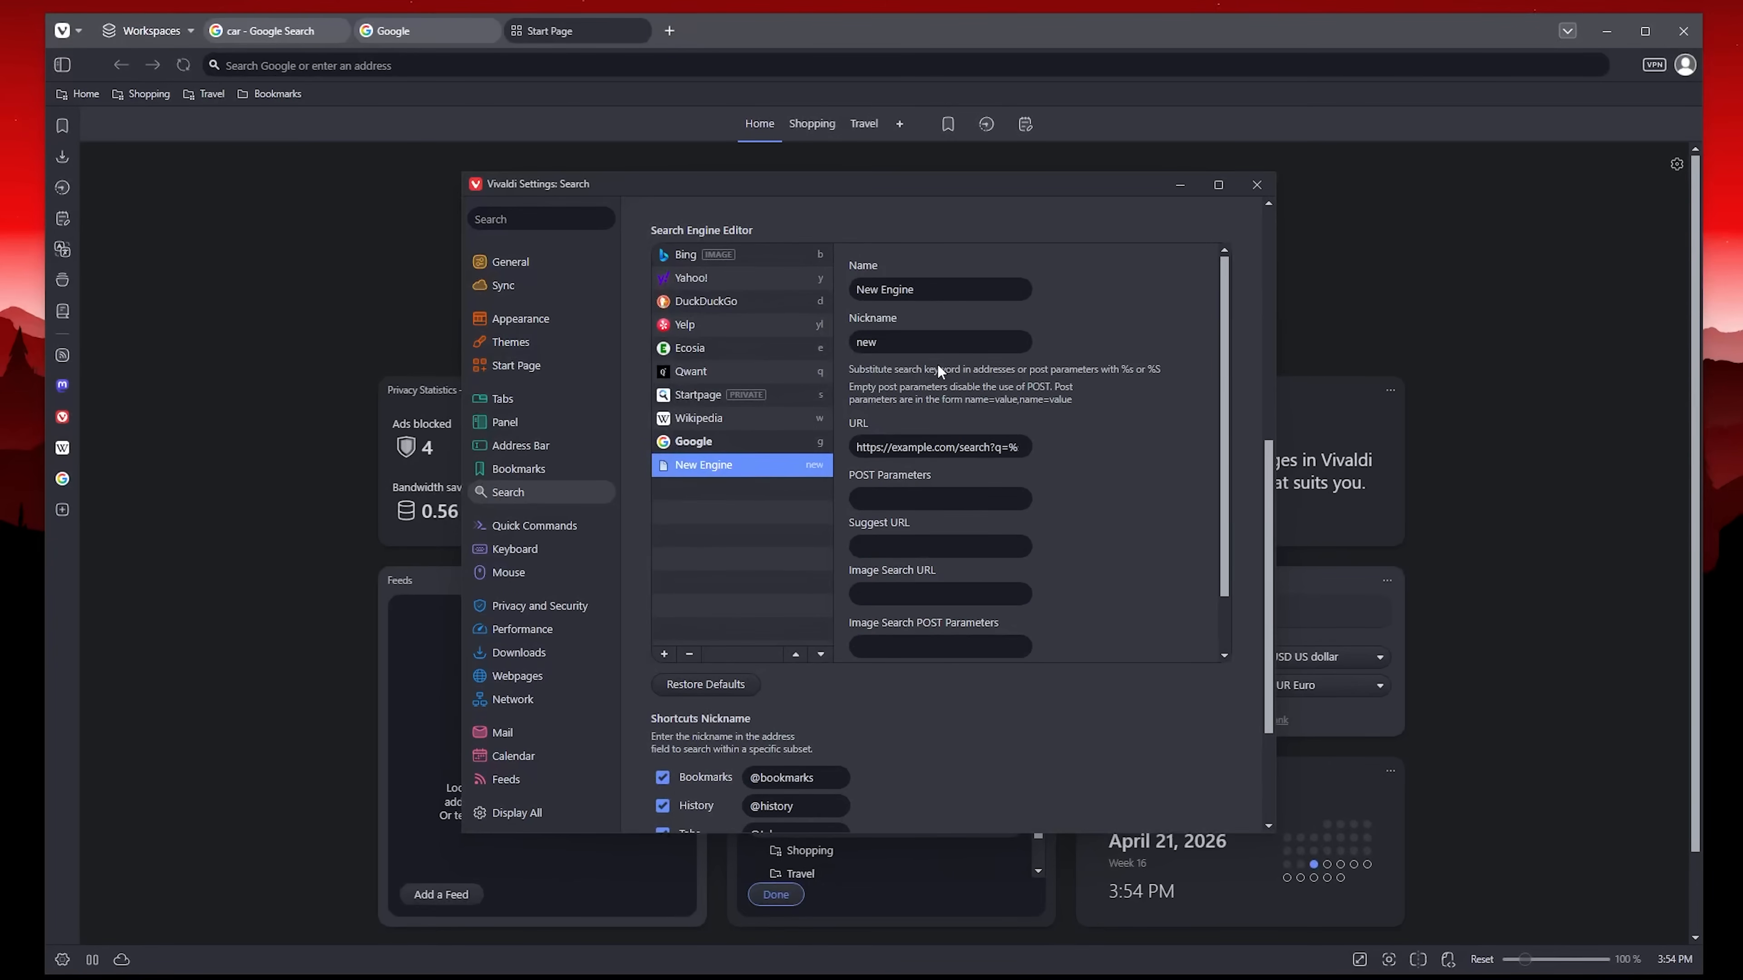
{"action": "left_click_drag", "start_coordinate": [883, 448], "coordinate": [955, 447]}
{"action": "left_click", "coordinate": [952, 294]}
{"action": "left_click", "coordinate": [932, 343]}
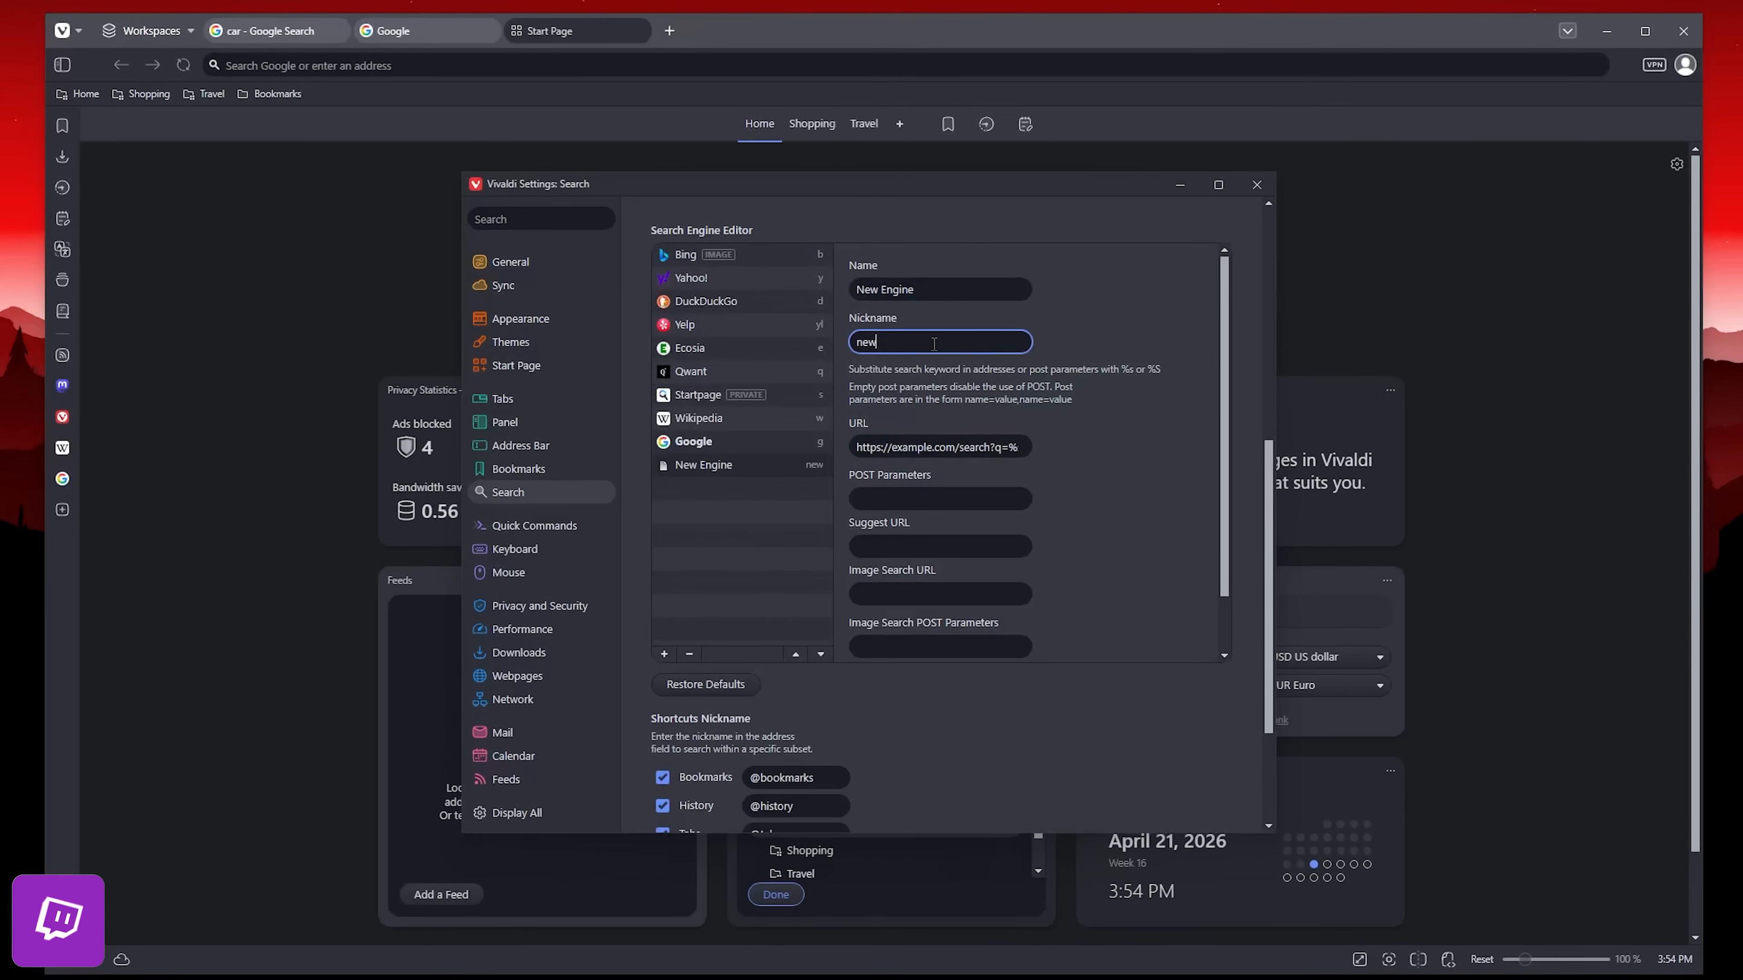
Delete the "New Engine" entry from the Search Engine Editor.
{"action": "scroll", "coordinate": [1097, 604], "scroll_direction": "down", "scroll_amount": 1}
{"action": "left_click", "coordinate": [688, 465]}
{"action": "left_click", "coordinate": [689, 654]}
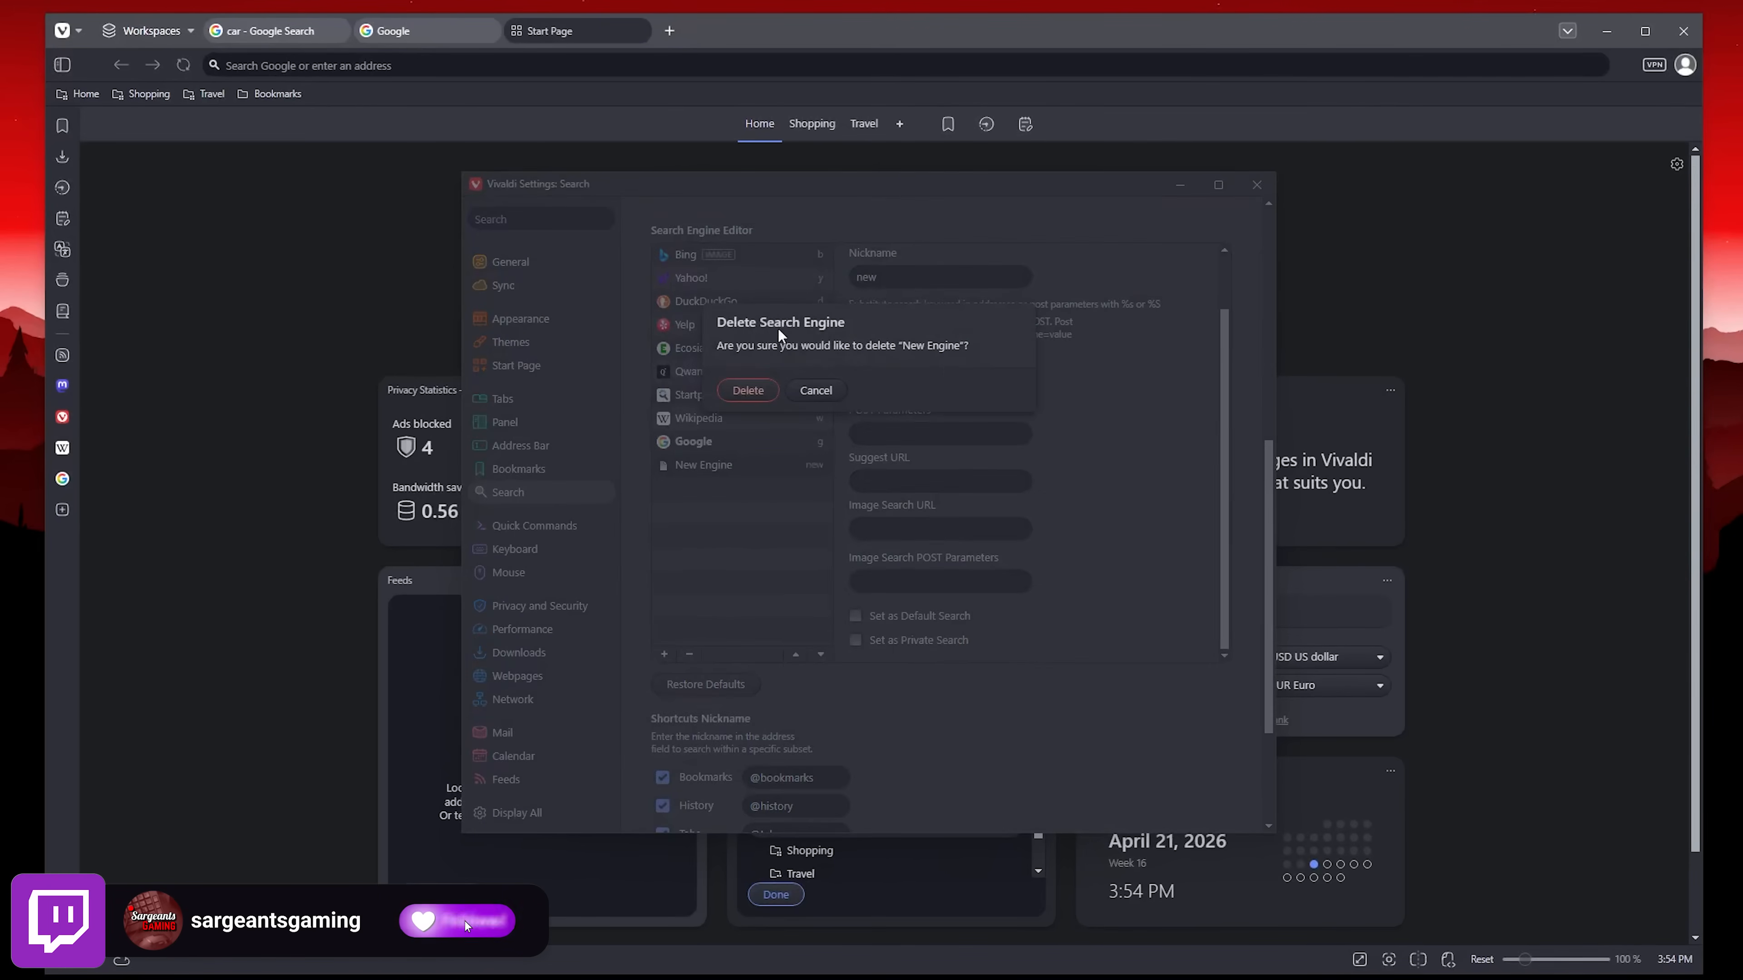
{"action": "left_click", "coordinate": [747, 391]}
Delete Yelp from the Search Engine Editor list.
{"action": "left_click", "coordinate": [708, 329]}
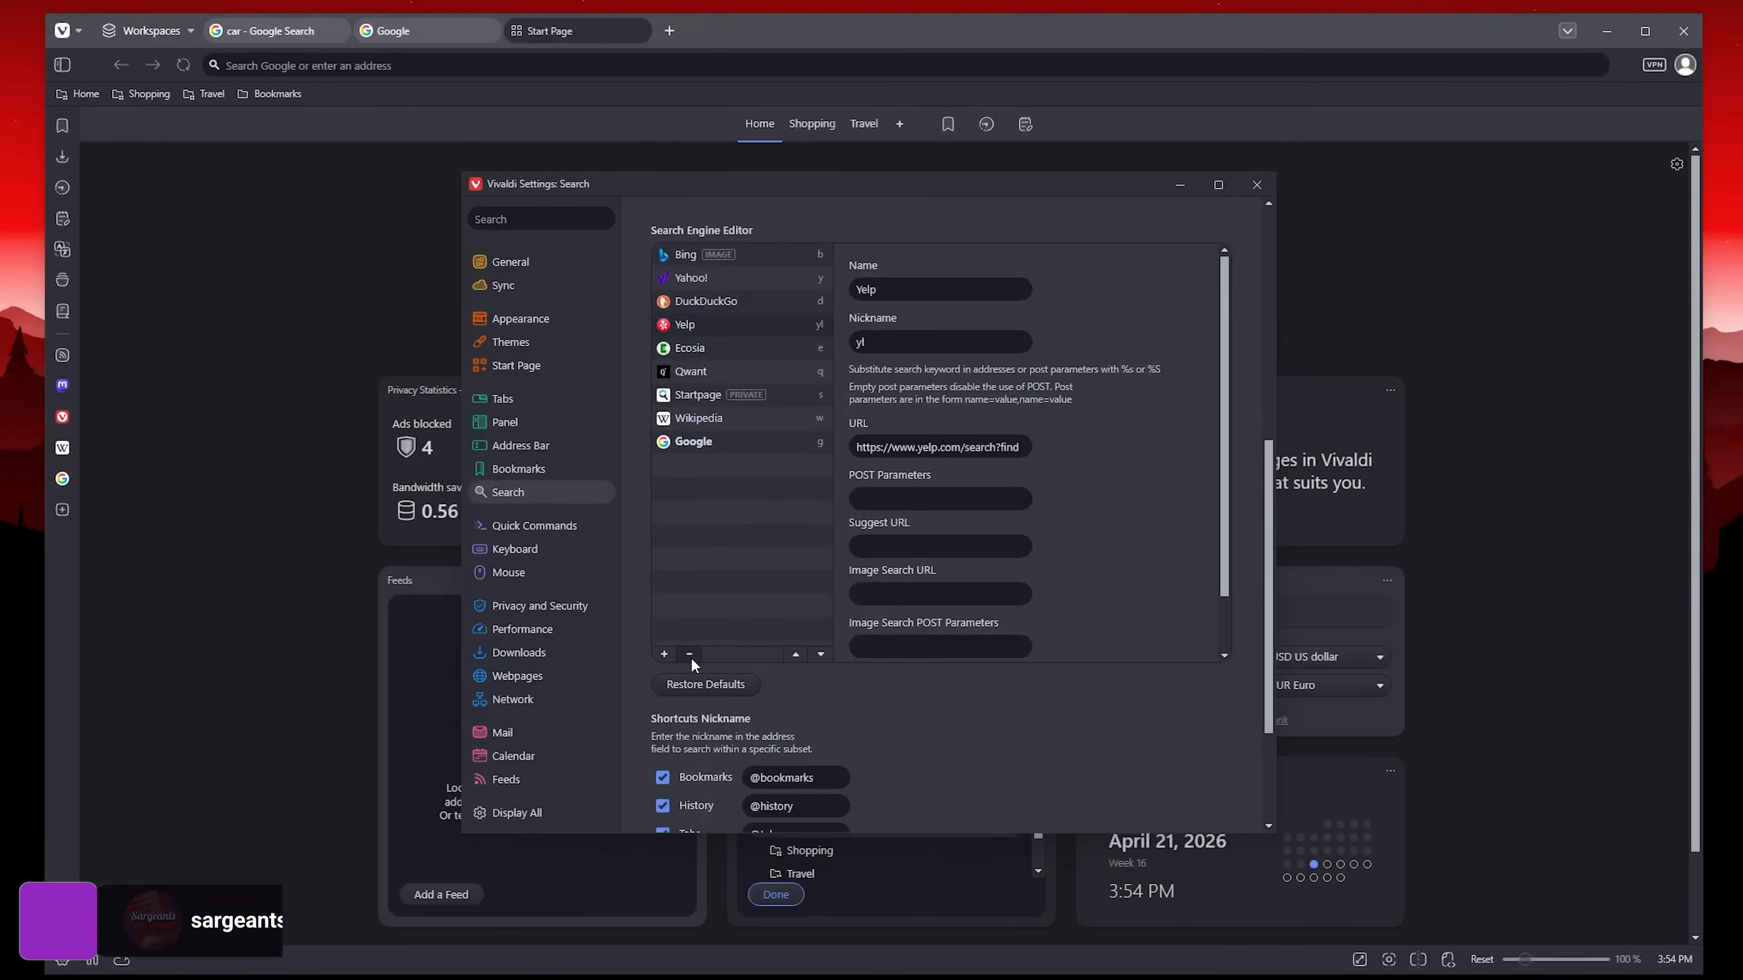
{"action": "left_click", "coordinate": [689, 654]}
{"action": "left_click", "coordinate": [747, 390]}
{"action": "scroll", "coordinate": [711, 507], "scroll_direction": "down", "scroll_amount": 3}
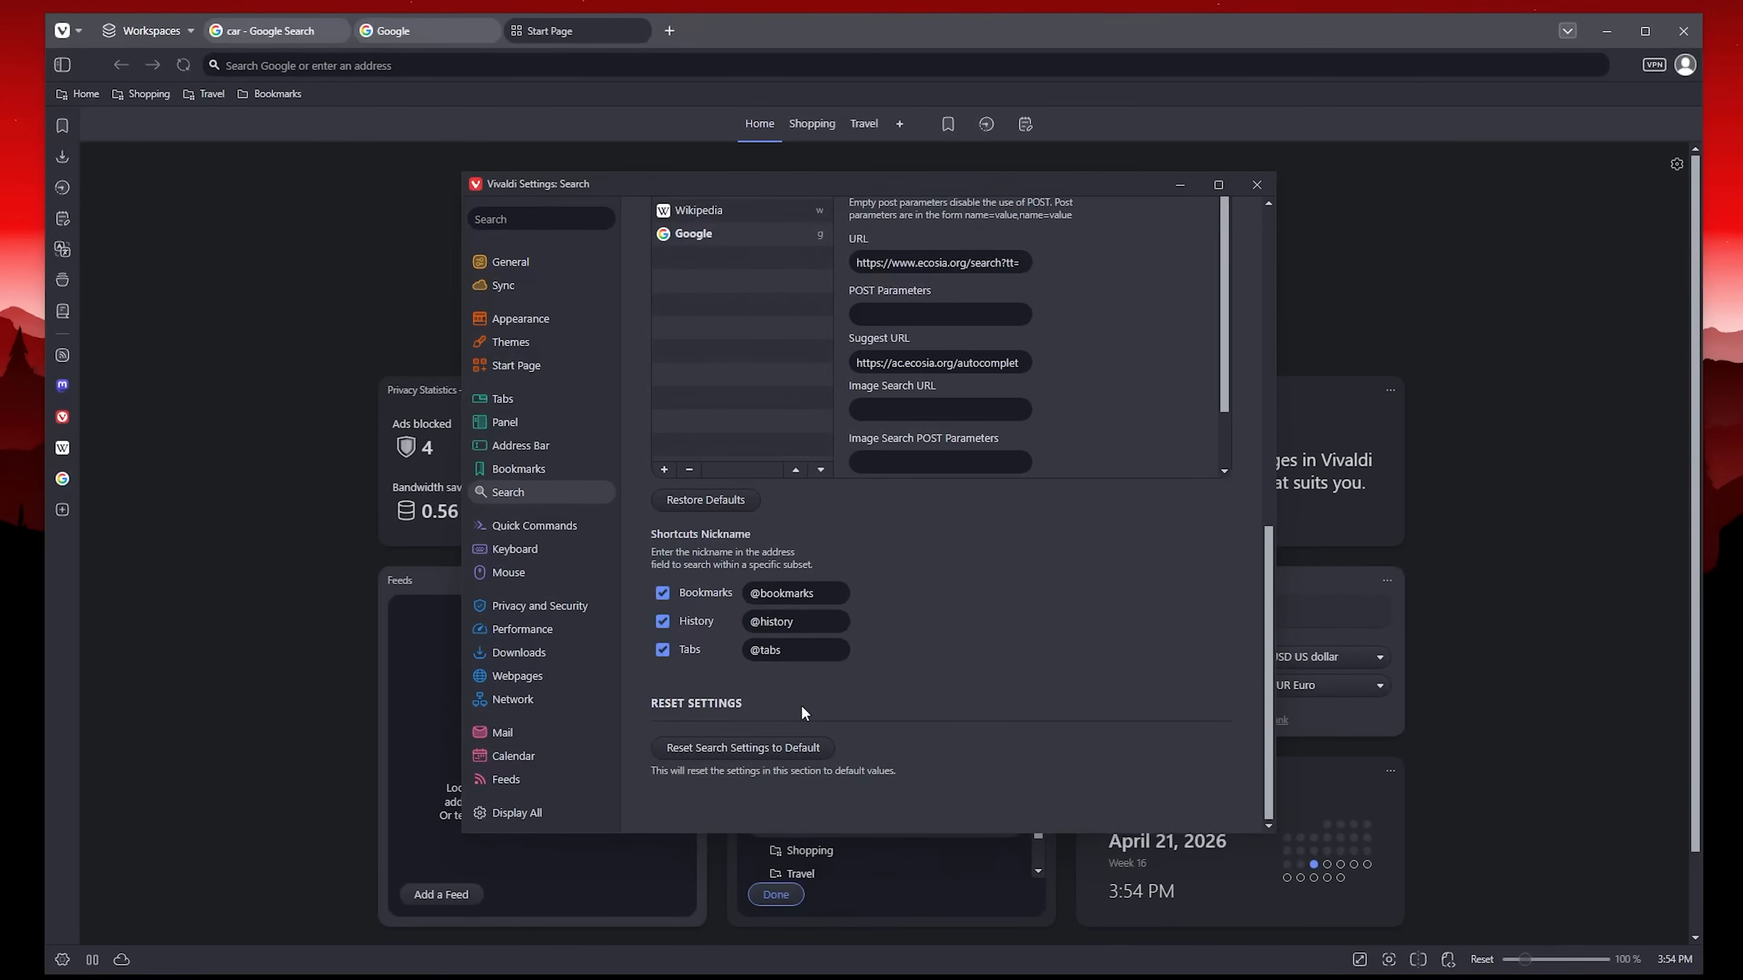
{"action": "left_click", "coordinate": [669, 30]}
{"action": "type", "text": "@"}
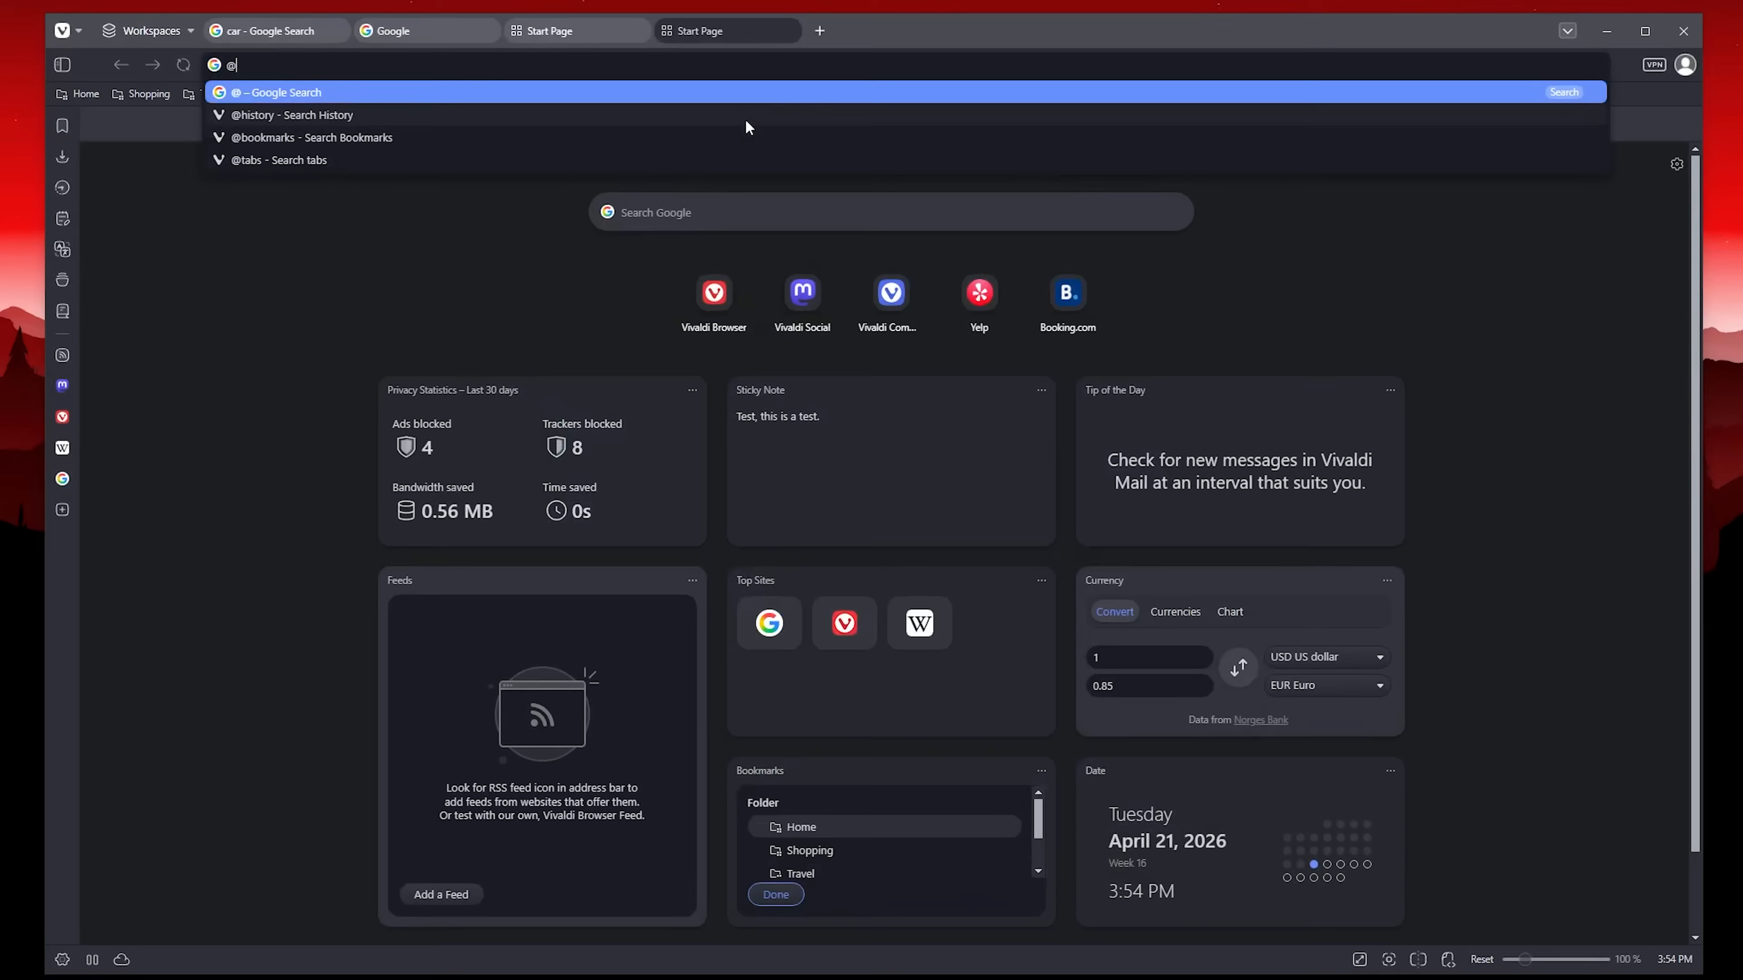
{"action": "type", "text": "history https://google"}
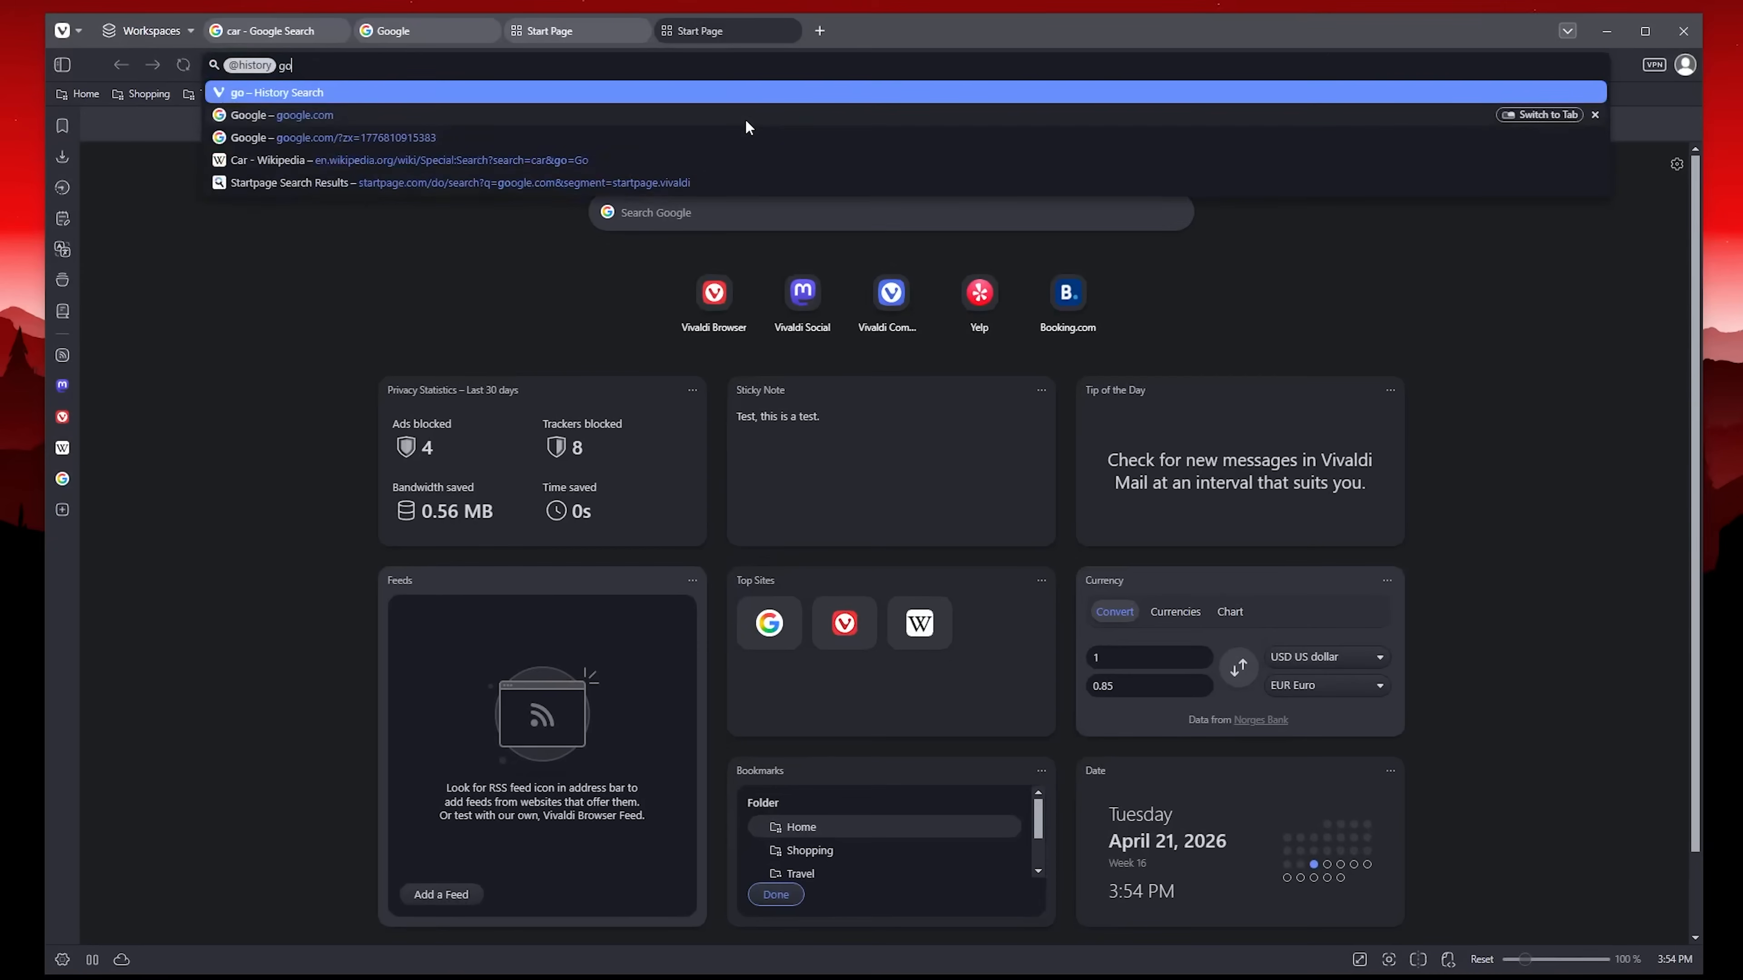
{"action": "key", "text": "Down"}
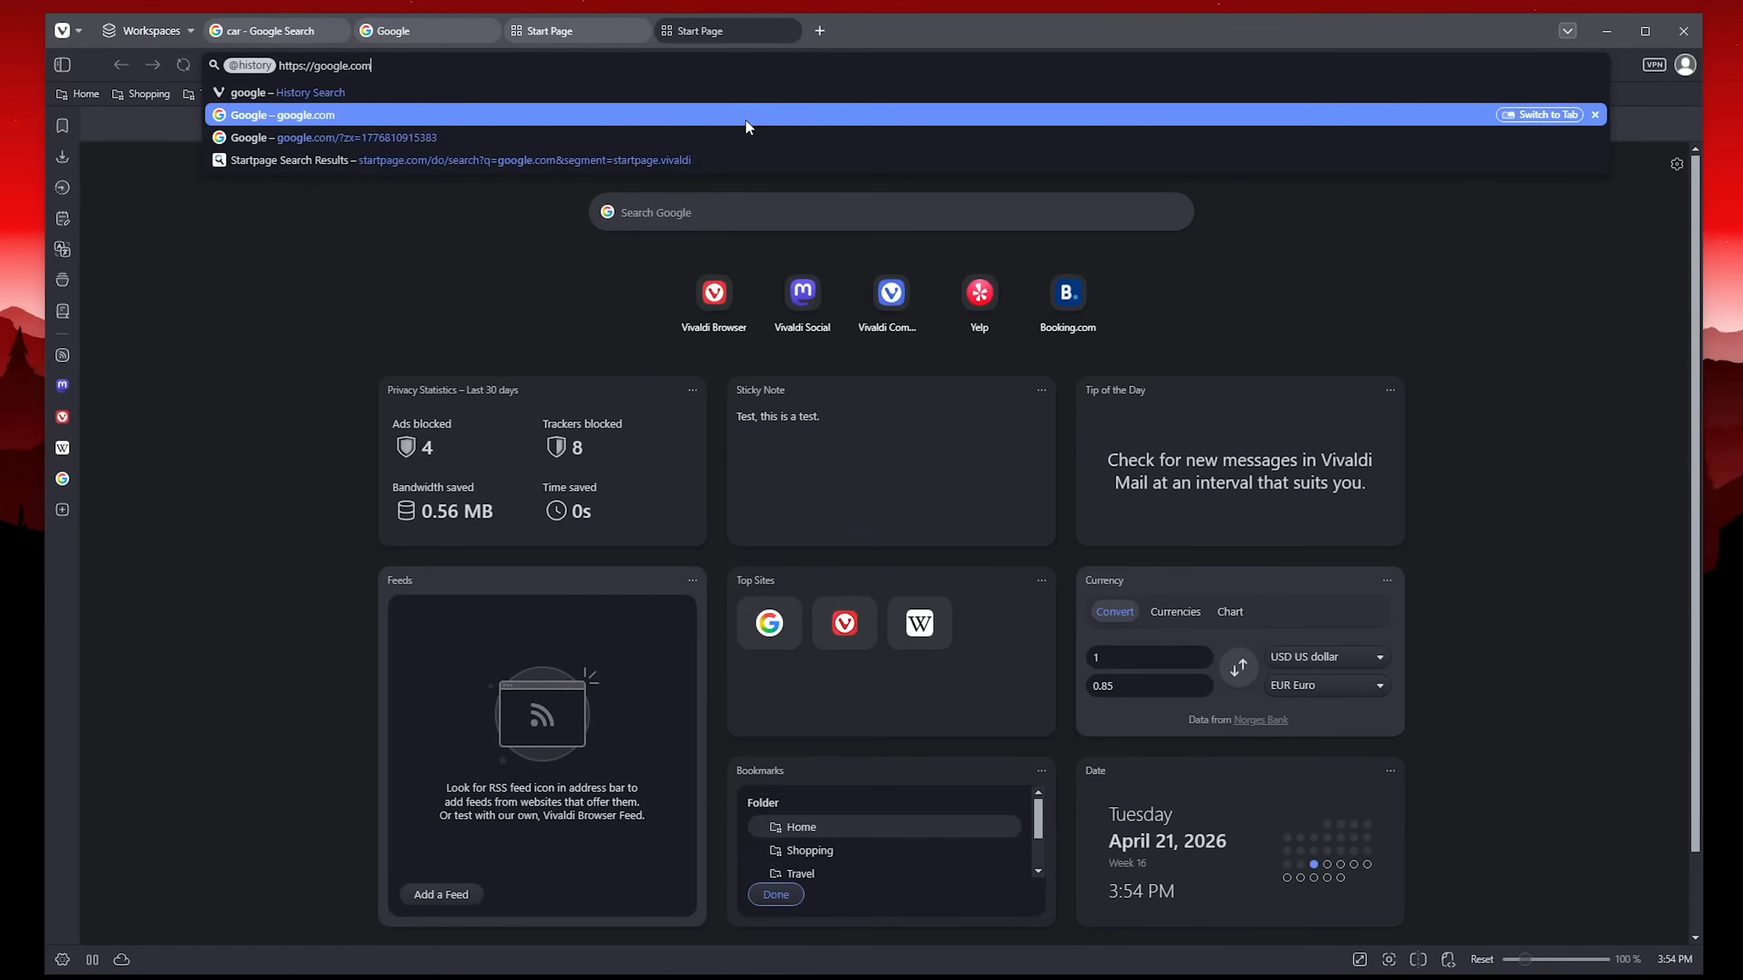
{"action": "key", "text": "Return"}
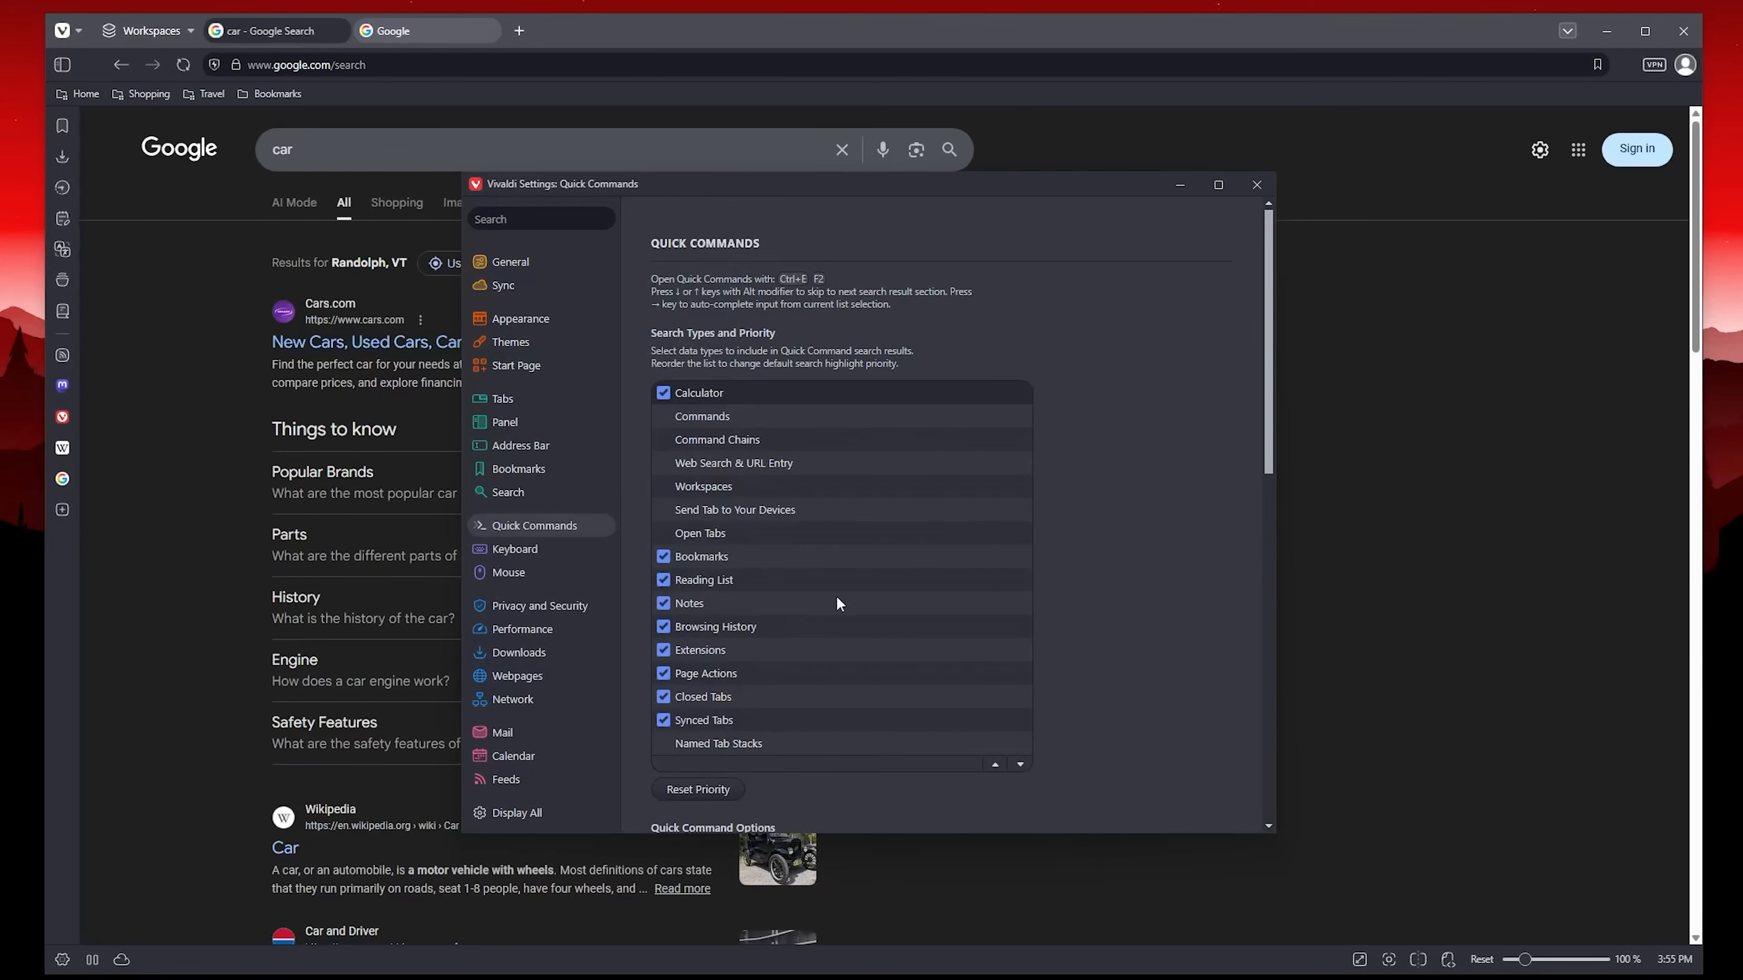
Look through the Quick Commands and Command Chains options and the Keyboard settings with their shortcut lists.
{"action": "scroll", "coordinate": [1087, 718], "scroll_direction": "down", "scroll_amount": 6}
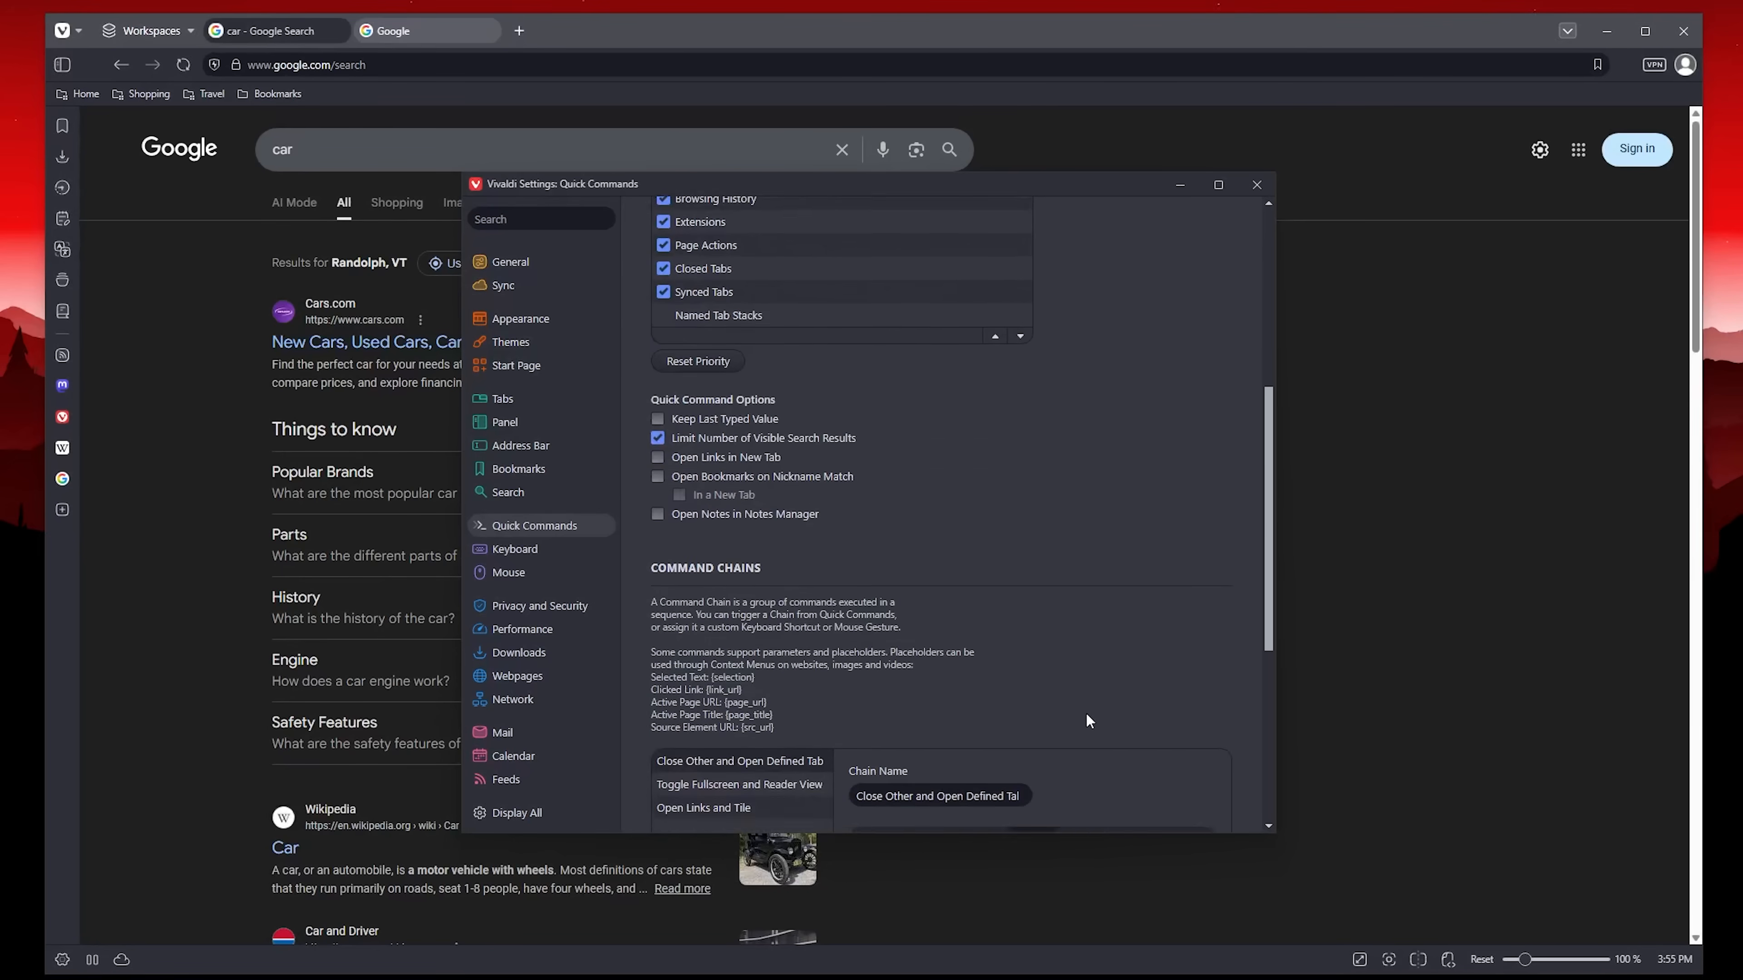
{"action": "scroll", "coordinate": [1087, 714], "scroll_direction": "down", "scroll_amount": 10}
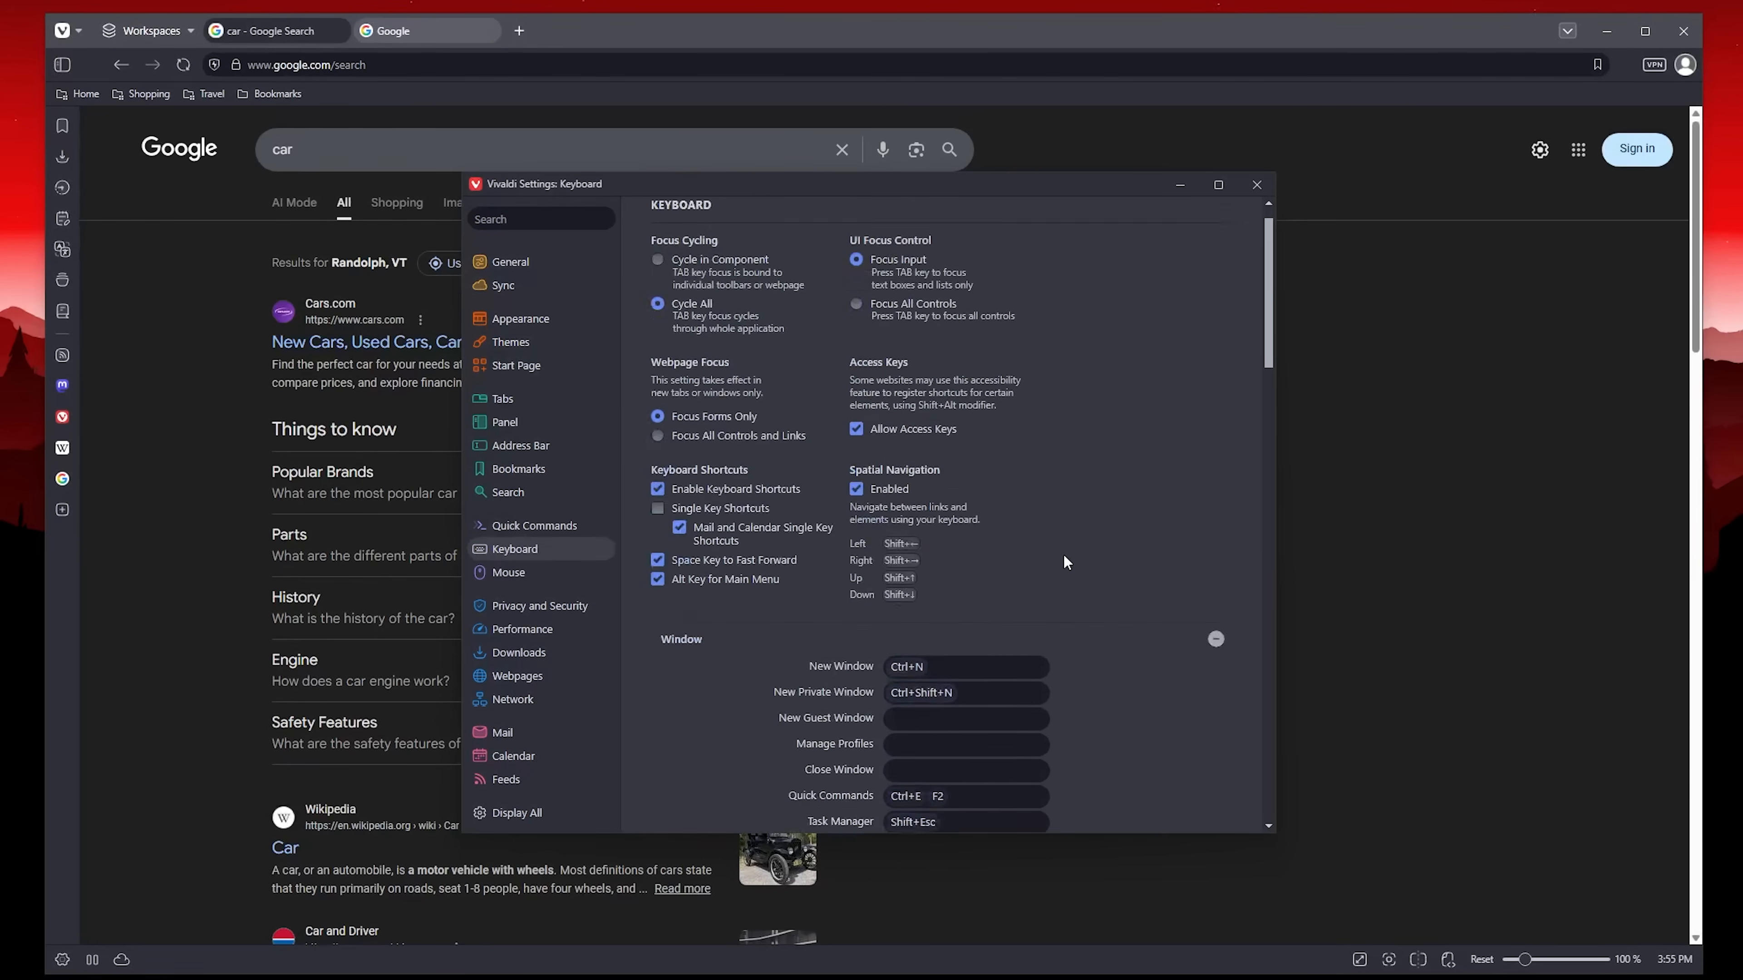
{"action": "scroll", "coordinate": [1064, 556], "scroll_direction": "down", "scroll_amount": 15}
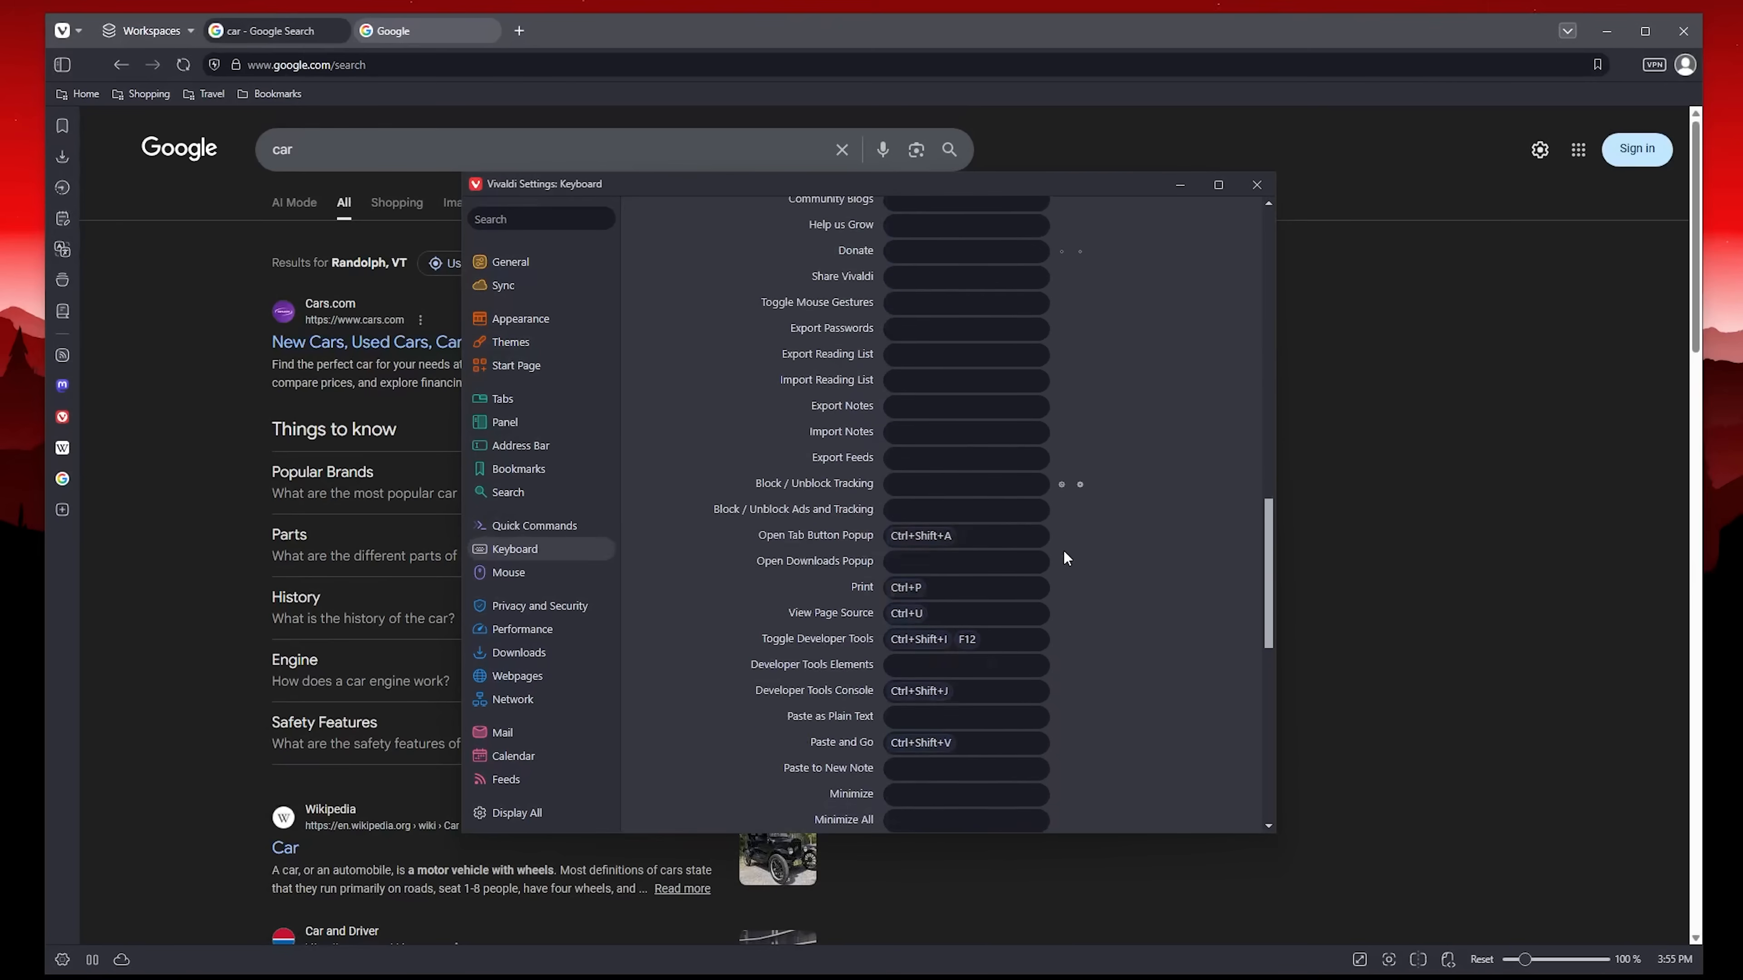
{"action": "scroll", "coordinate": [1067, 557], "scroll_direction": "down", "scroll_amount": 10}
{"action": "scroll", "coordinate": [1068, 557], "scroll_direction": "up", "scroll_amount": 20}
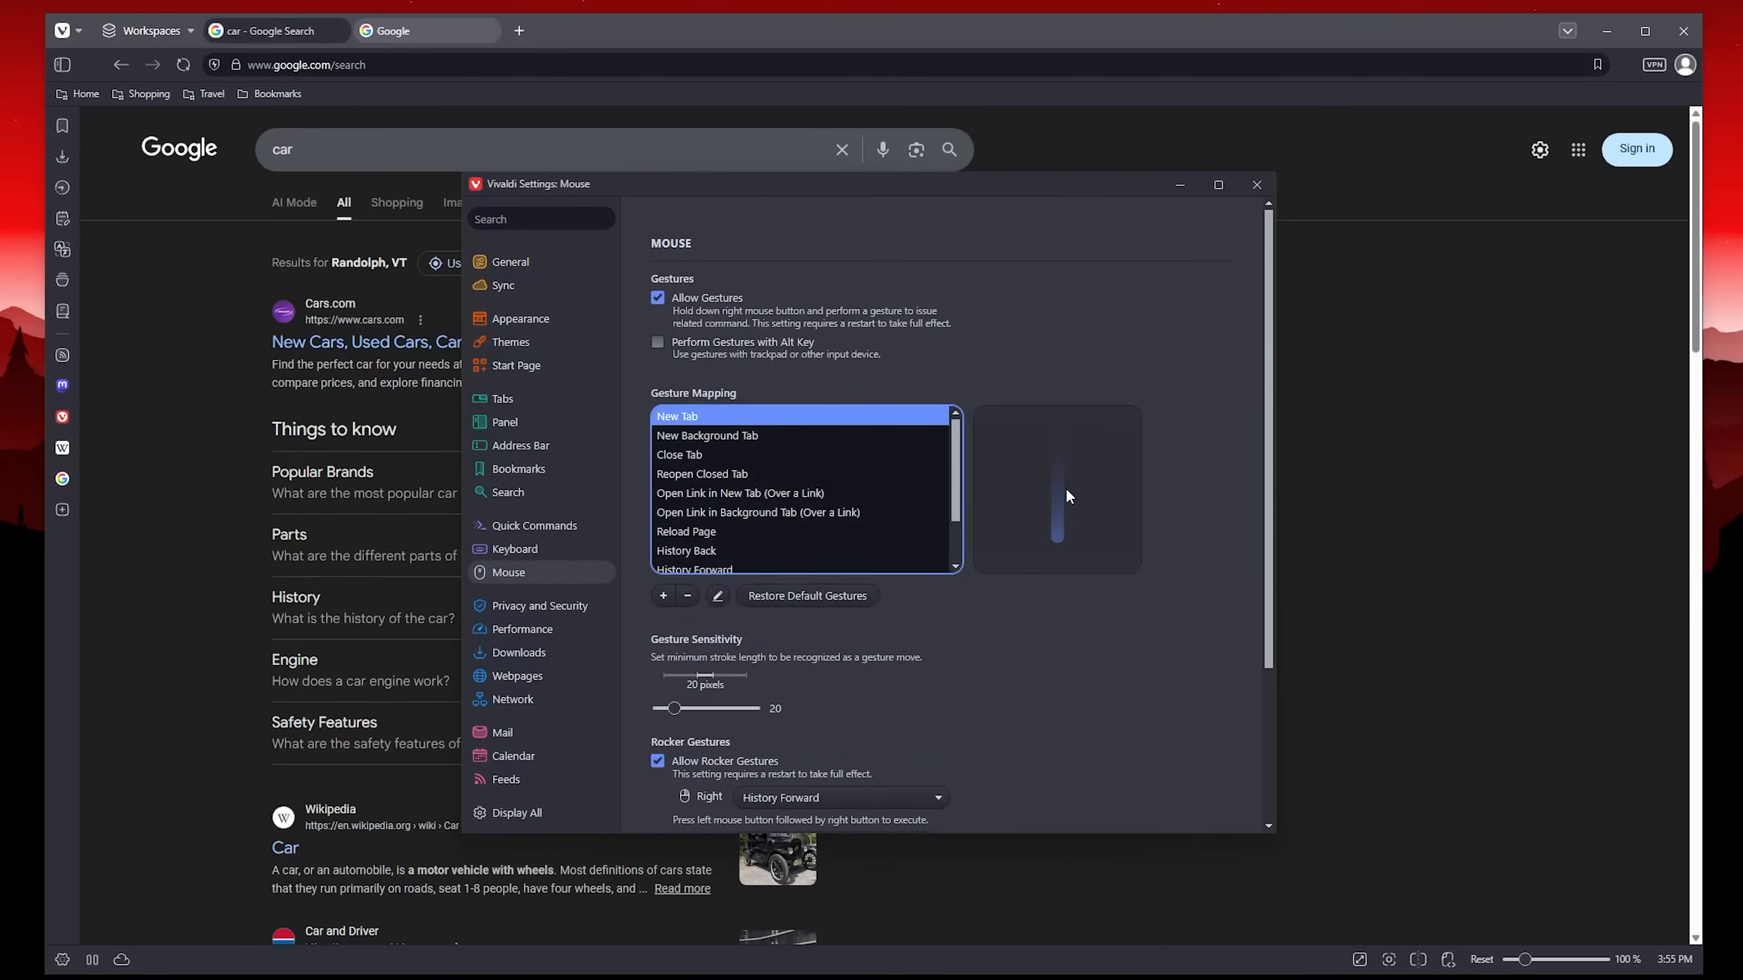
Try opening new tabs from the Google results page as with the New Tab gesture, closing the extra tabs between attempts.
{"action": "left_click", "coordinate": [1354, 506]}
{"action": "left_click_drag", "start_coordinate": [1112, 412], "coordinate": [1135, 855]}
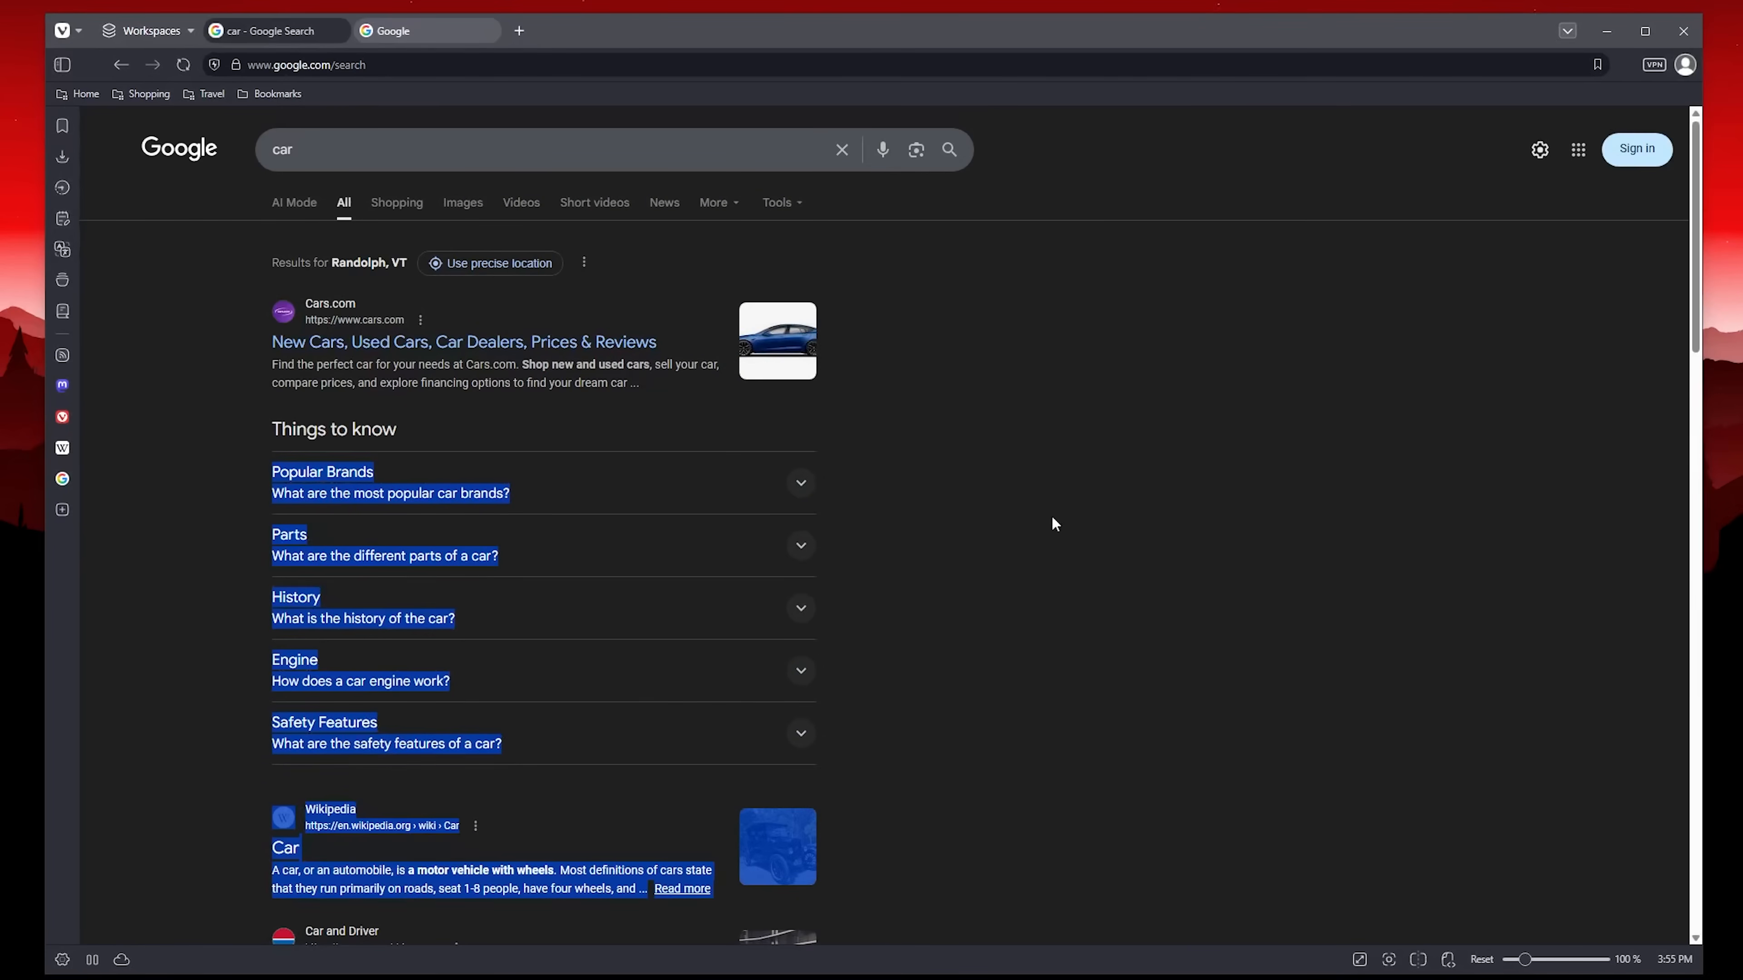
{"action": "key", "text": "ctrl+t"}
{"action": "key", "text": "ctrl+t"}
{"action": "middle_click", "coordinate": [730, 34]}
{"action": "middle_click", "coordinate": [565, 35]}
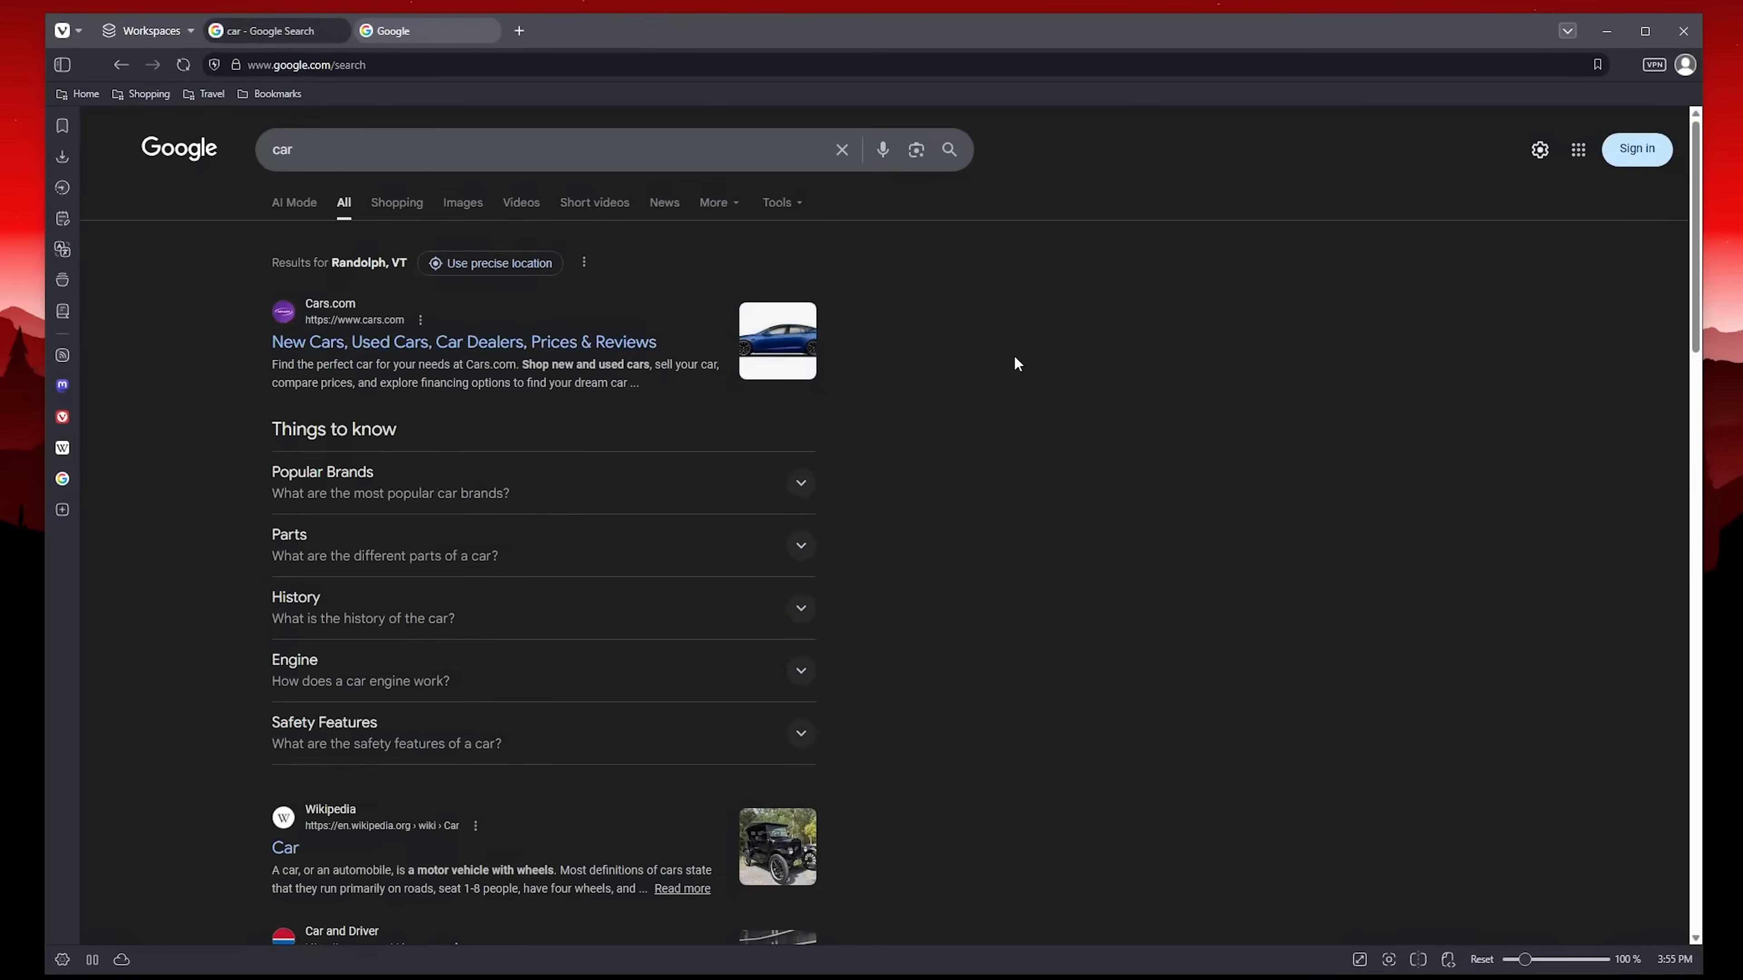
{"action": "key", "text": "ctrl+t"}
Return to the Mouse settings and preview the mapped gestures, including New Tab, New Background Tab and Close Tab.
{"action": "left_click", "coordinate": [954, 979]}
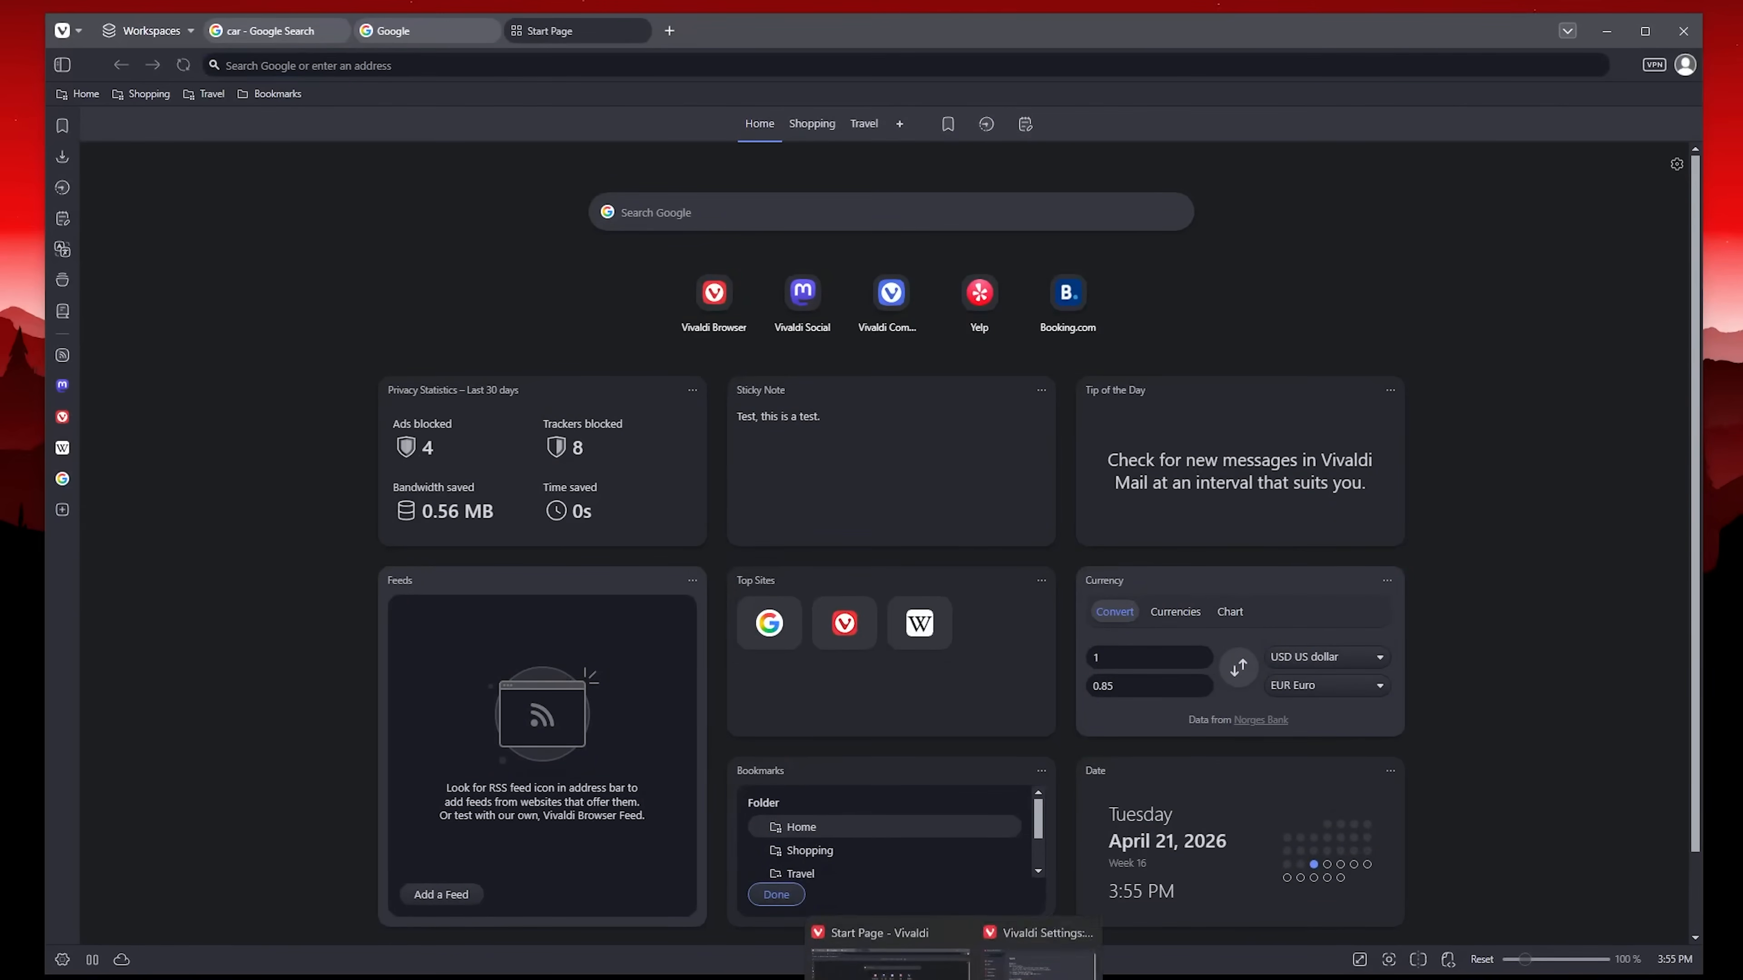
{"action": "left_click", "coordinate": [1008, 944]}
{"action": "left_click", "coordinate": [767, 435]}
{"action": "key", "text": "Up"}
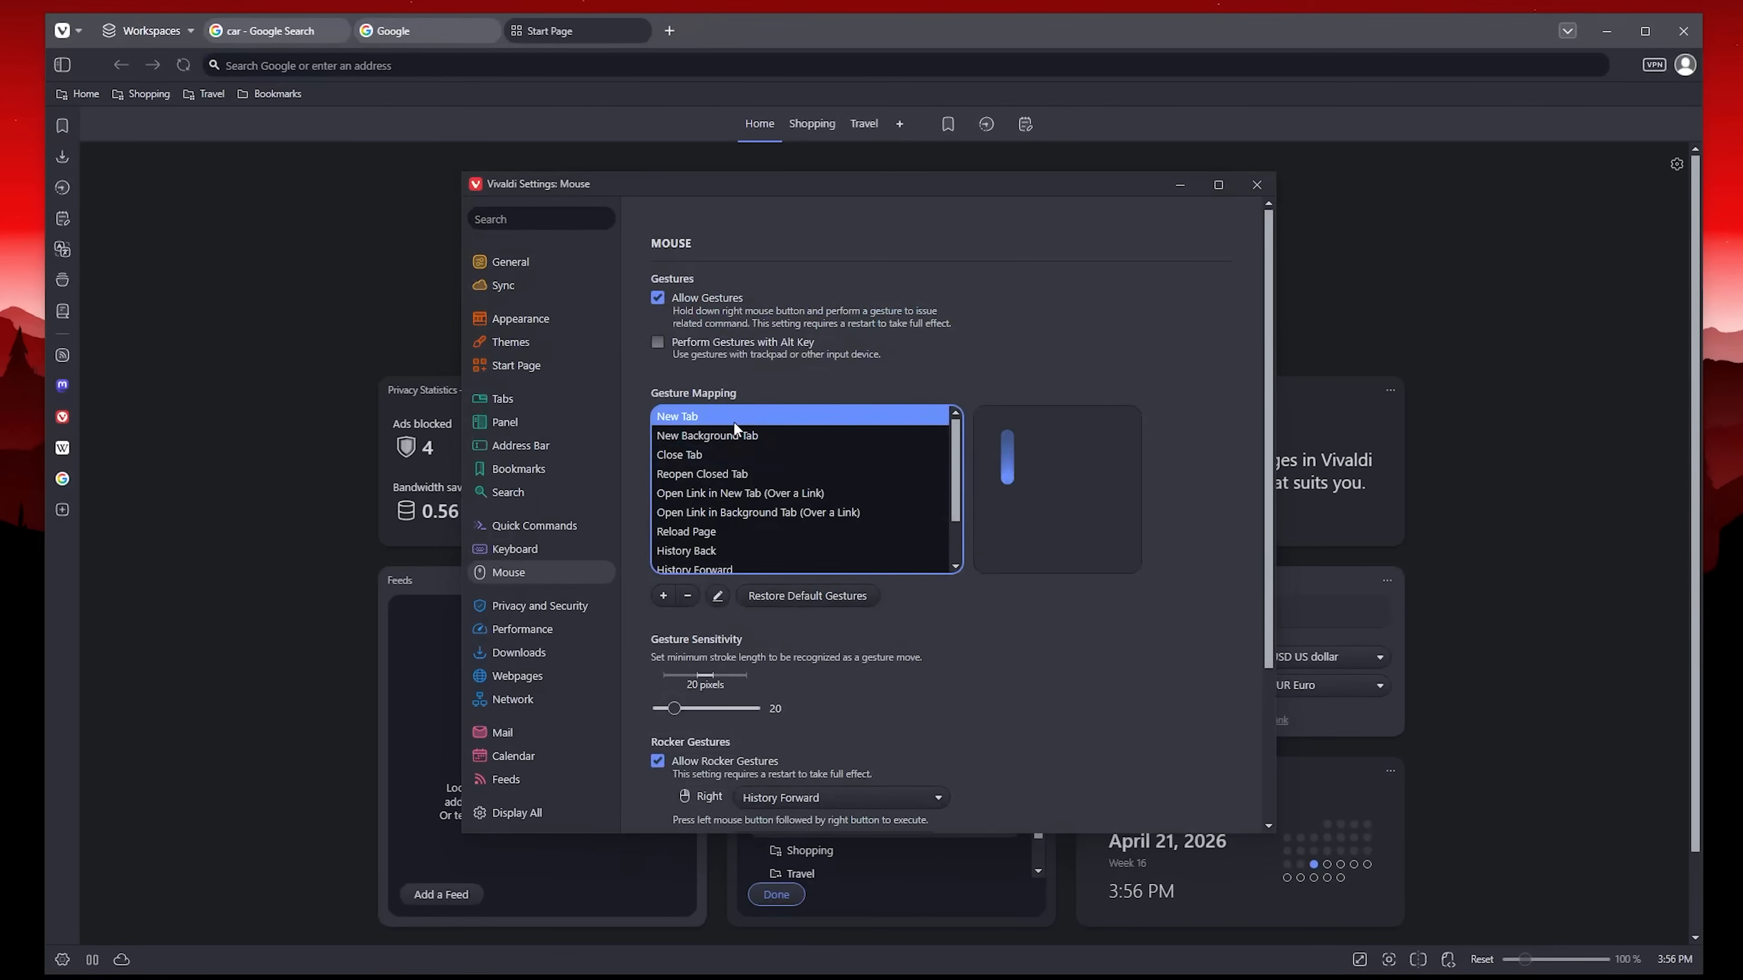
{"action": "scroll", "coordinate": [804, 702], "scroll_direction": "down", "scroll_amount": 2}
{"action": "scroll", "coordinate": [1024, 635], "scroll_direction": "up", "scroll_amount": 2}
{"action": "scroll", "coordinate": [755, 480], "scroll_direction": "down", "scroll_amount": 1}
{"action": "left_click", "coordinate": [752, 482]}
{"action": "scroll", "coordinate": [735, 467], "scroll_direction": "up", "scroll_amount": 1}
{"action": "left_click", "coordinate": [735, 458]}
{"action": "left_click", "coordinate": [744, 438]}
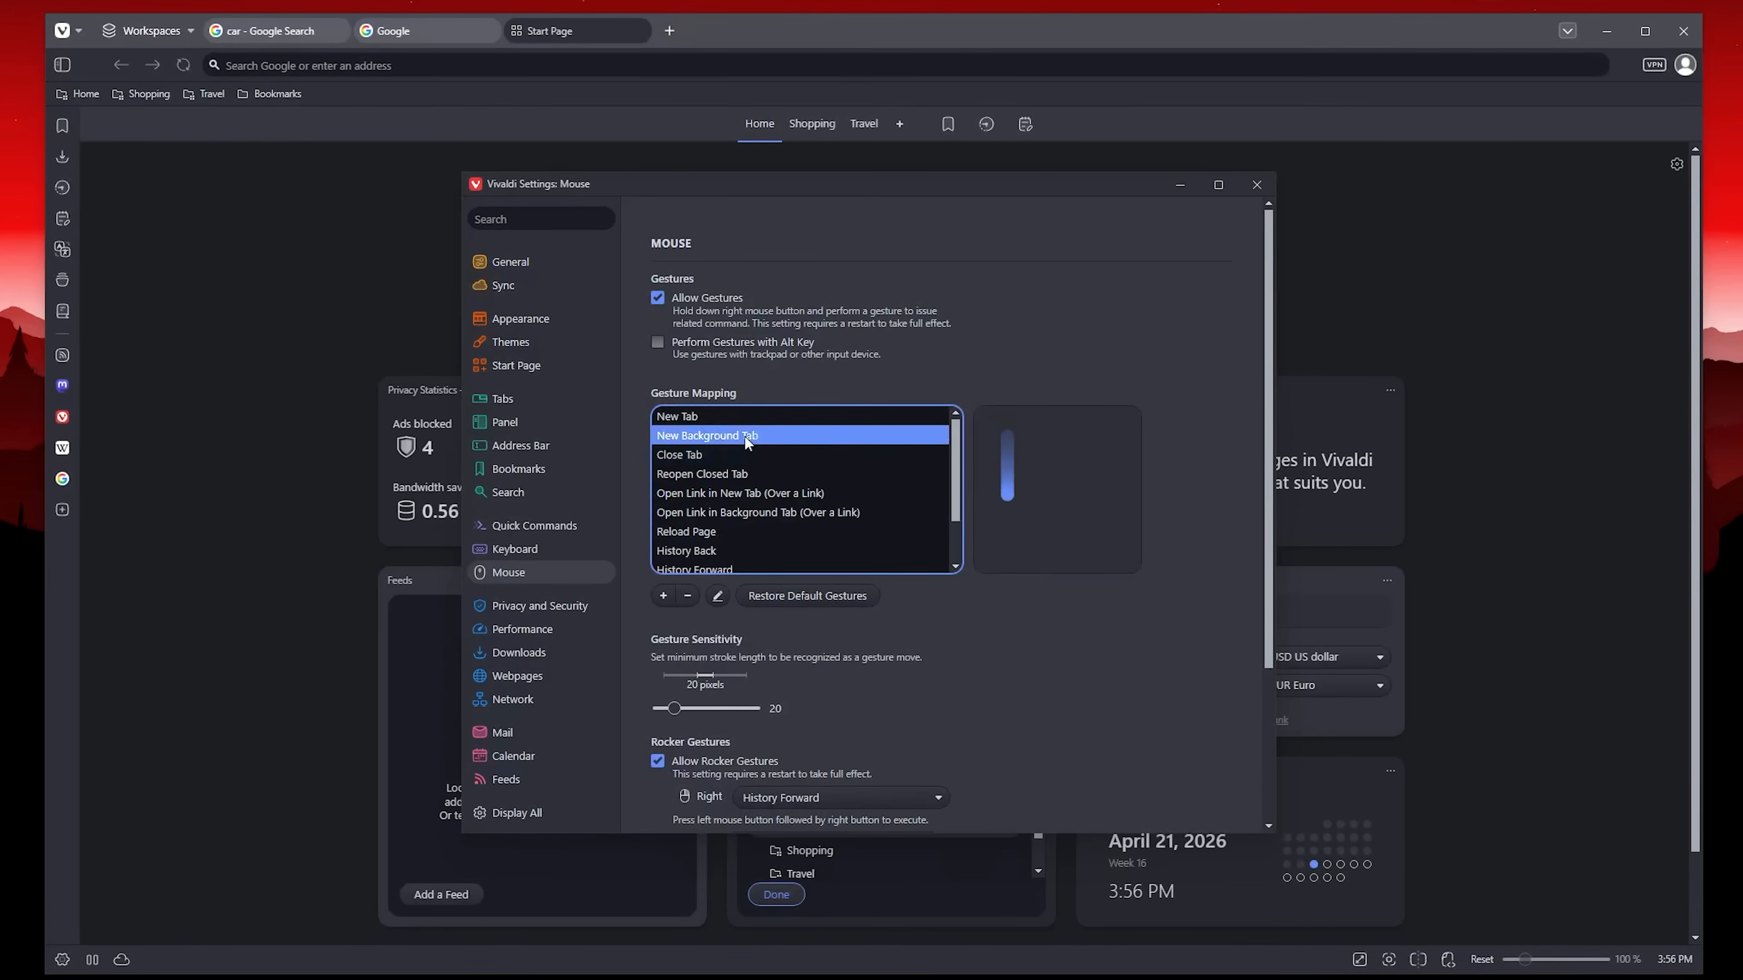
{"action": "left_click", "coordinate": [796, 420]}
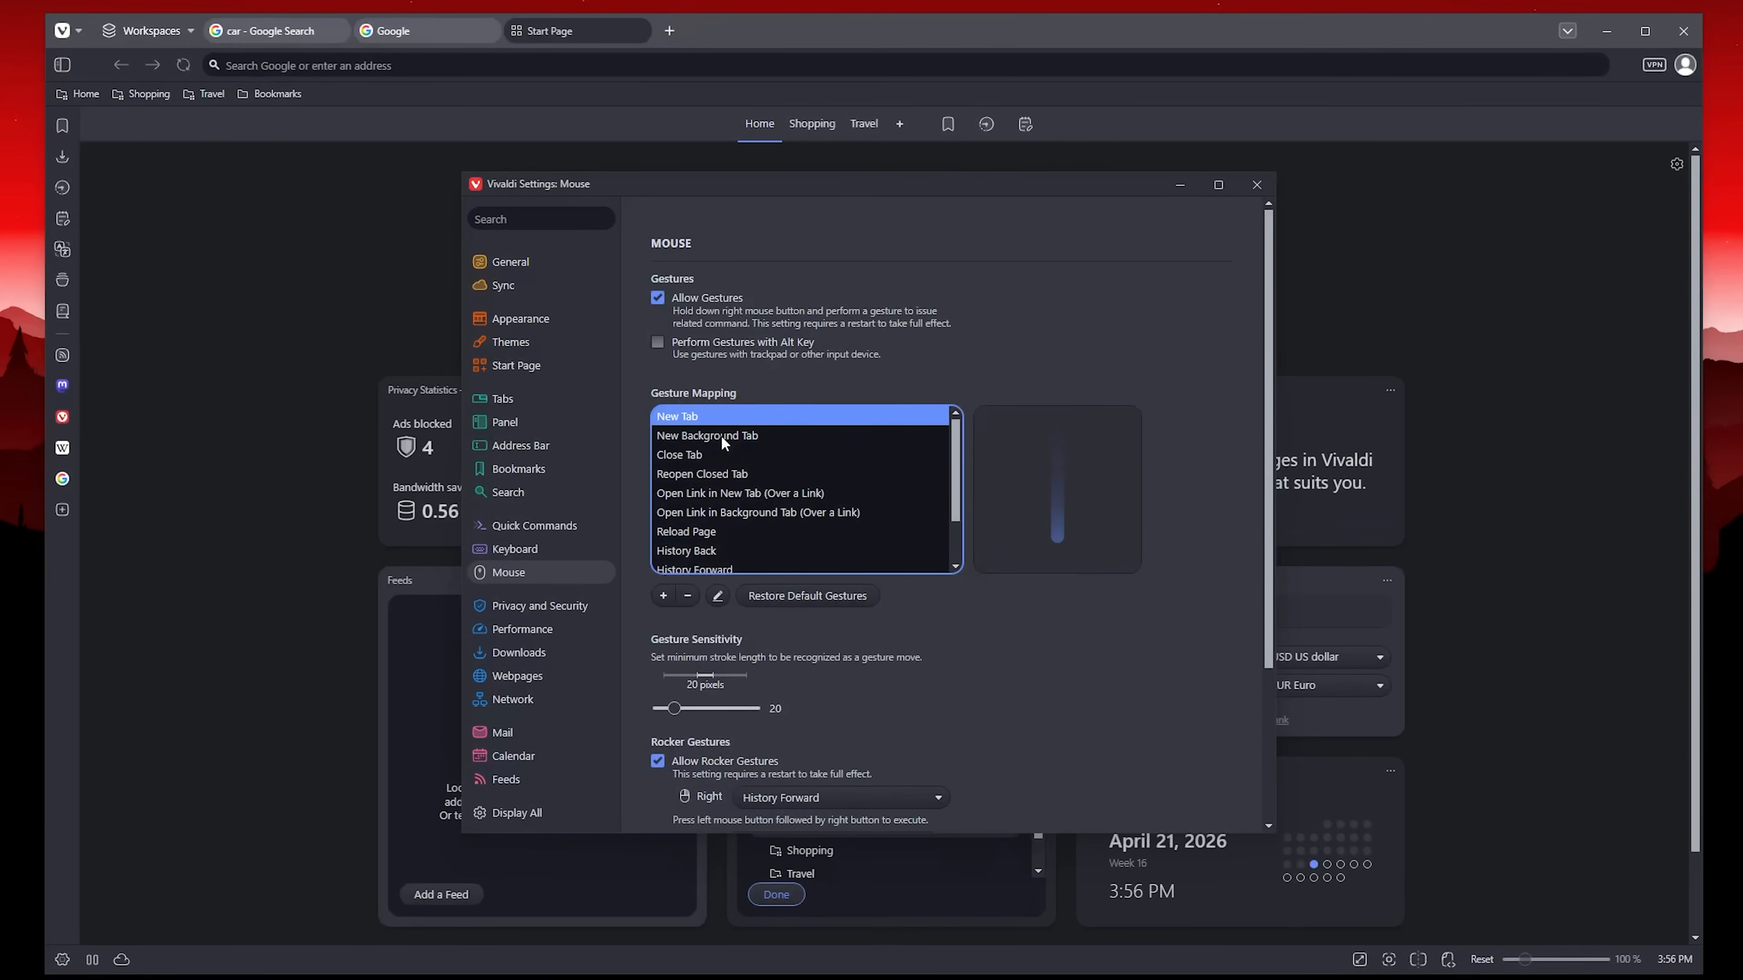
Record and save a new gesture of horizontal and vertical strokes for the New Tab command.
{"action": "left_click", "coordinate": [717, 595]}
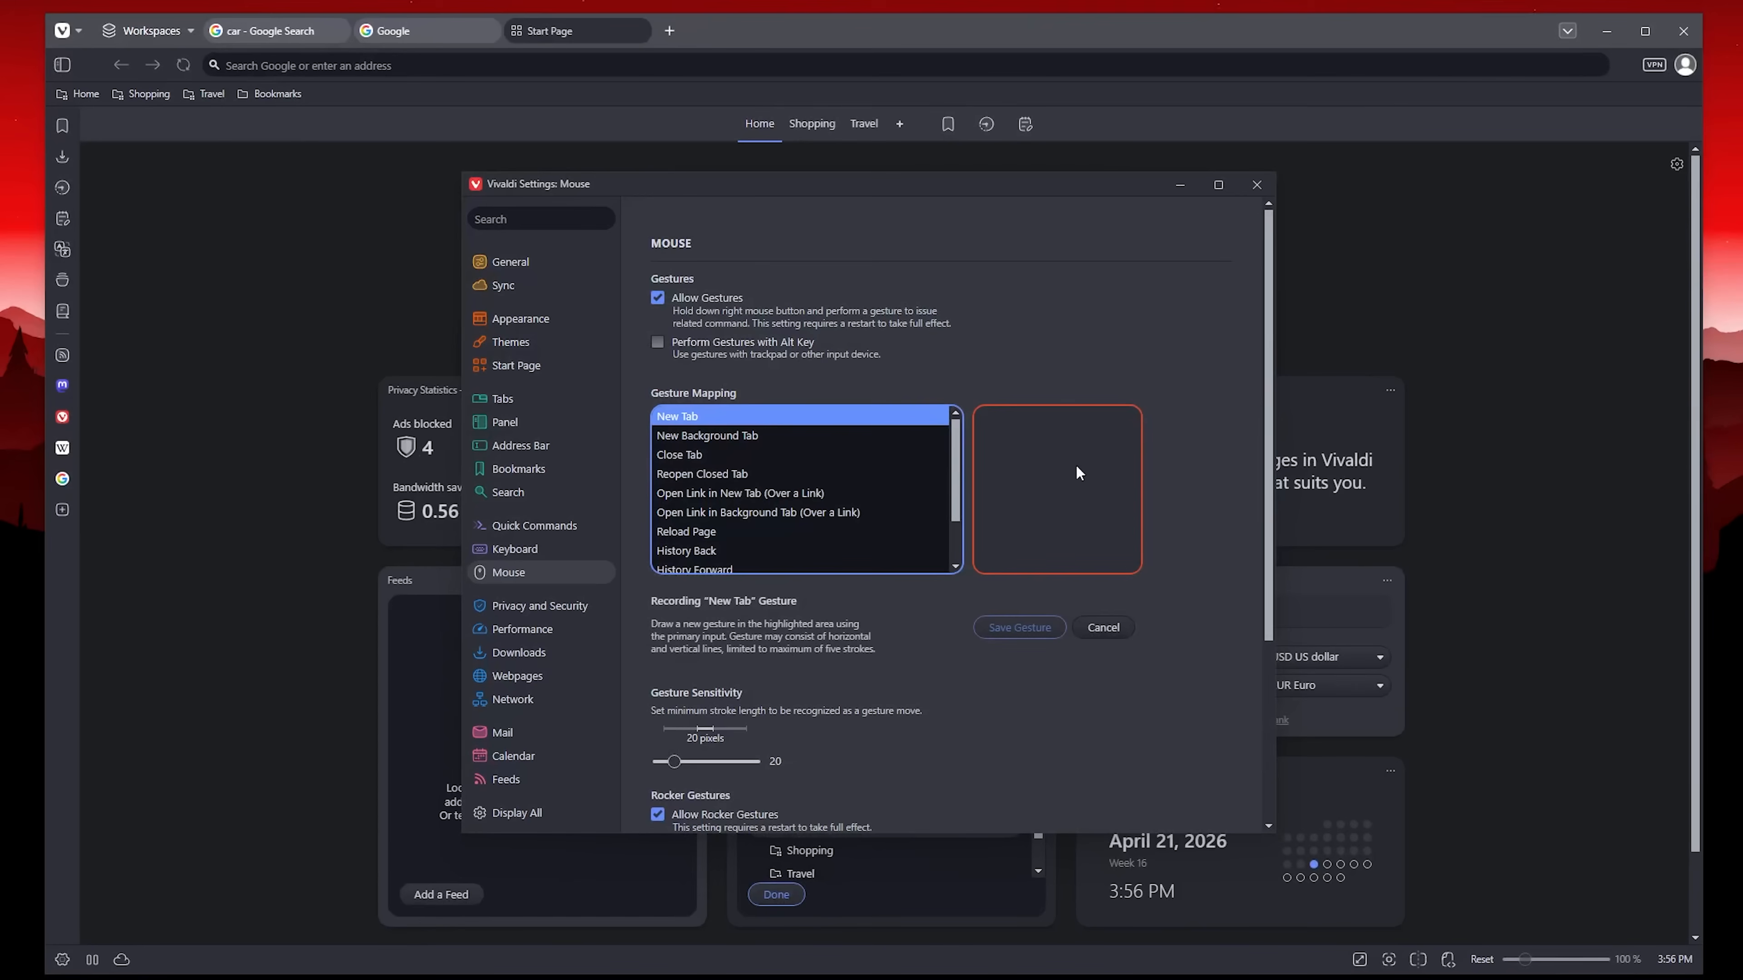
{"action": "left_click_drag", "start_coordinate": [1032, 442], "coordinate": [1100, 461]}
{"action": "left_click", "coordinate": [1030, 623]}
Try the recorded New Tab gesture in the browser window and close the two Start Page tabs.
{"action": "left_click", "coordinate": [1454, 376]}
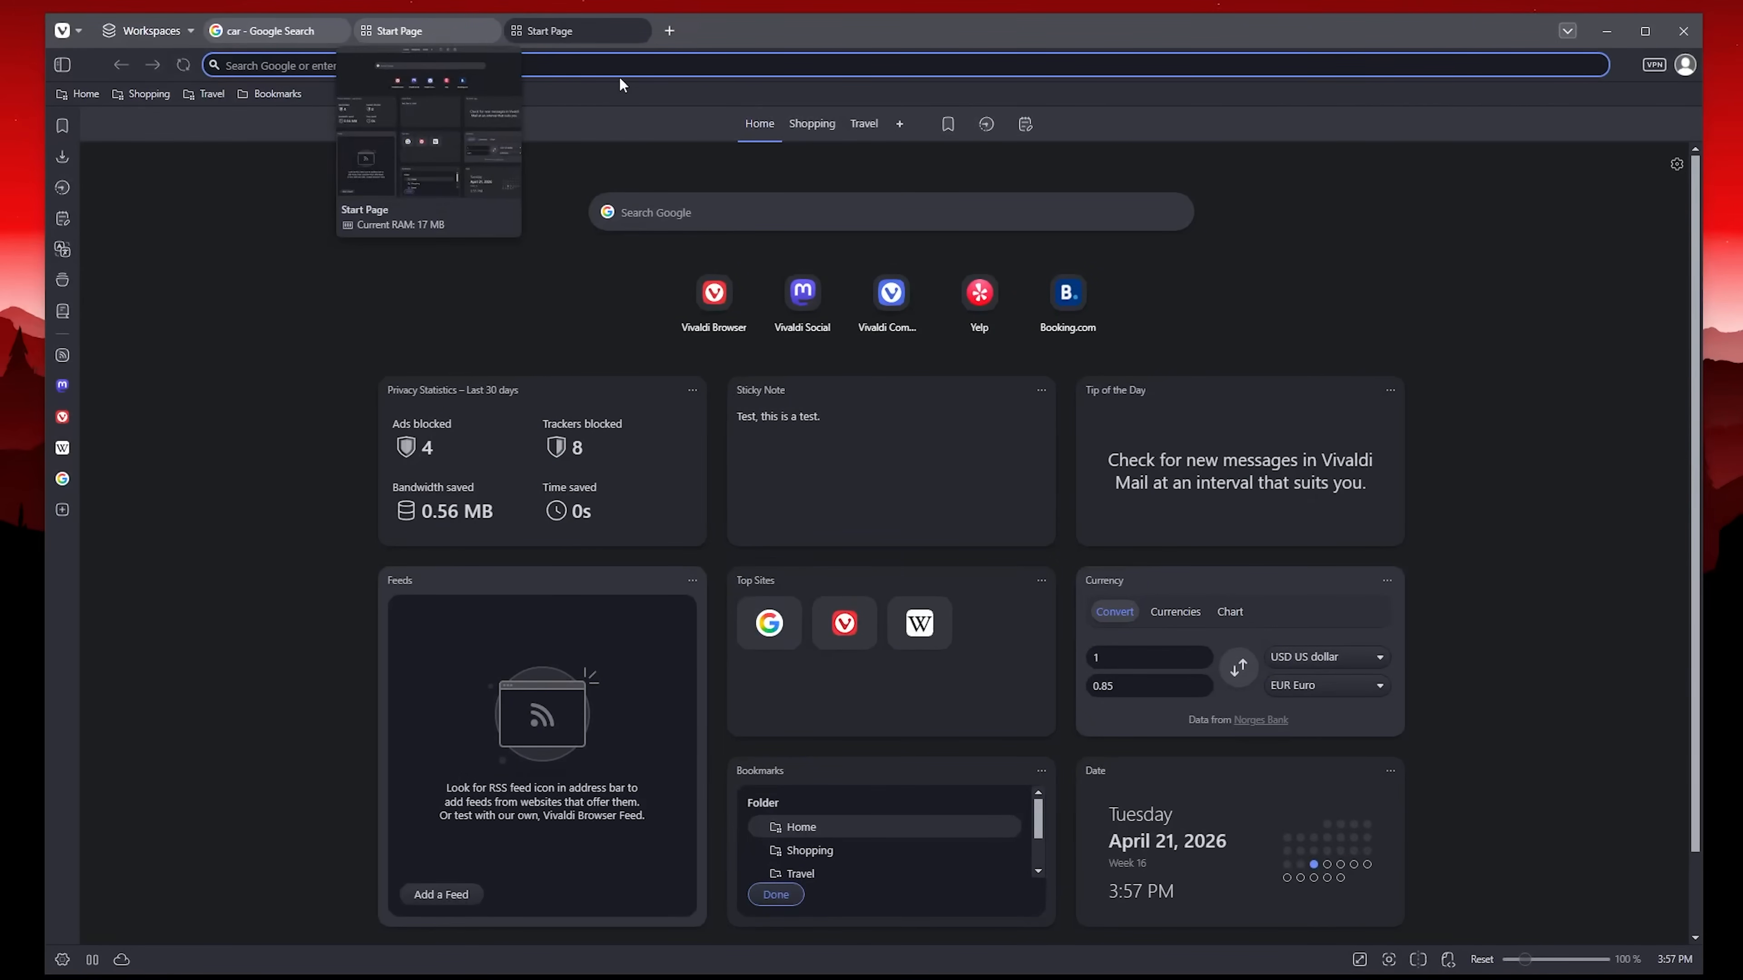
{"action": "left_click", "coordinate": [1474, 308]}
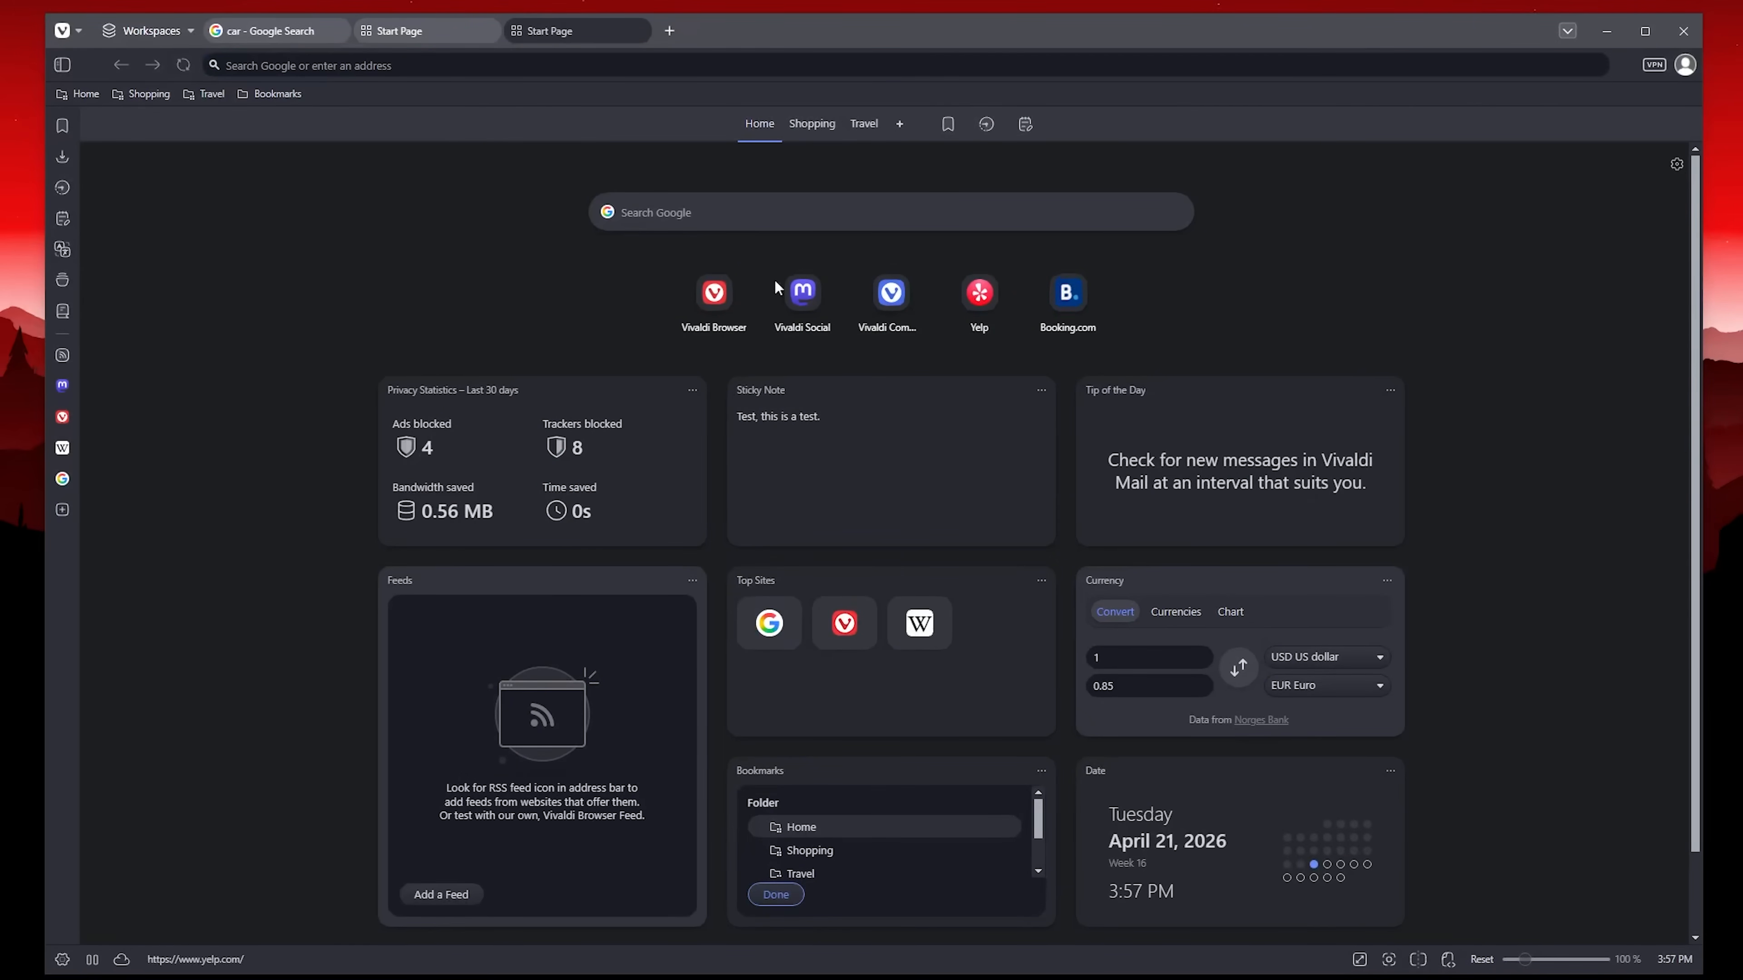
{"action": "middle_click", "coordinate": [568, 32]}
{"action": "middle_click", "coordinate": [426, 29]}
Load the Wikipedia main page in the remaining tab and open a new Start Page tab.
{"action": "left_click", "coordinate": [288, 66]}
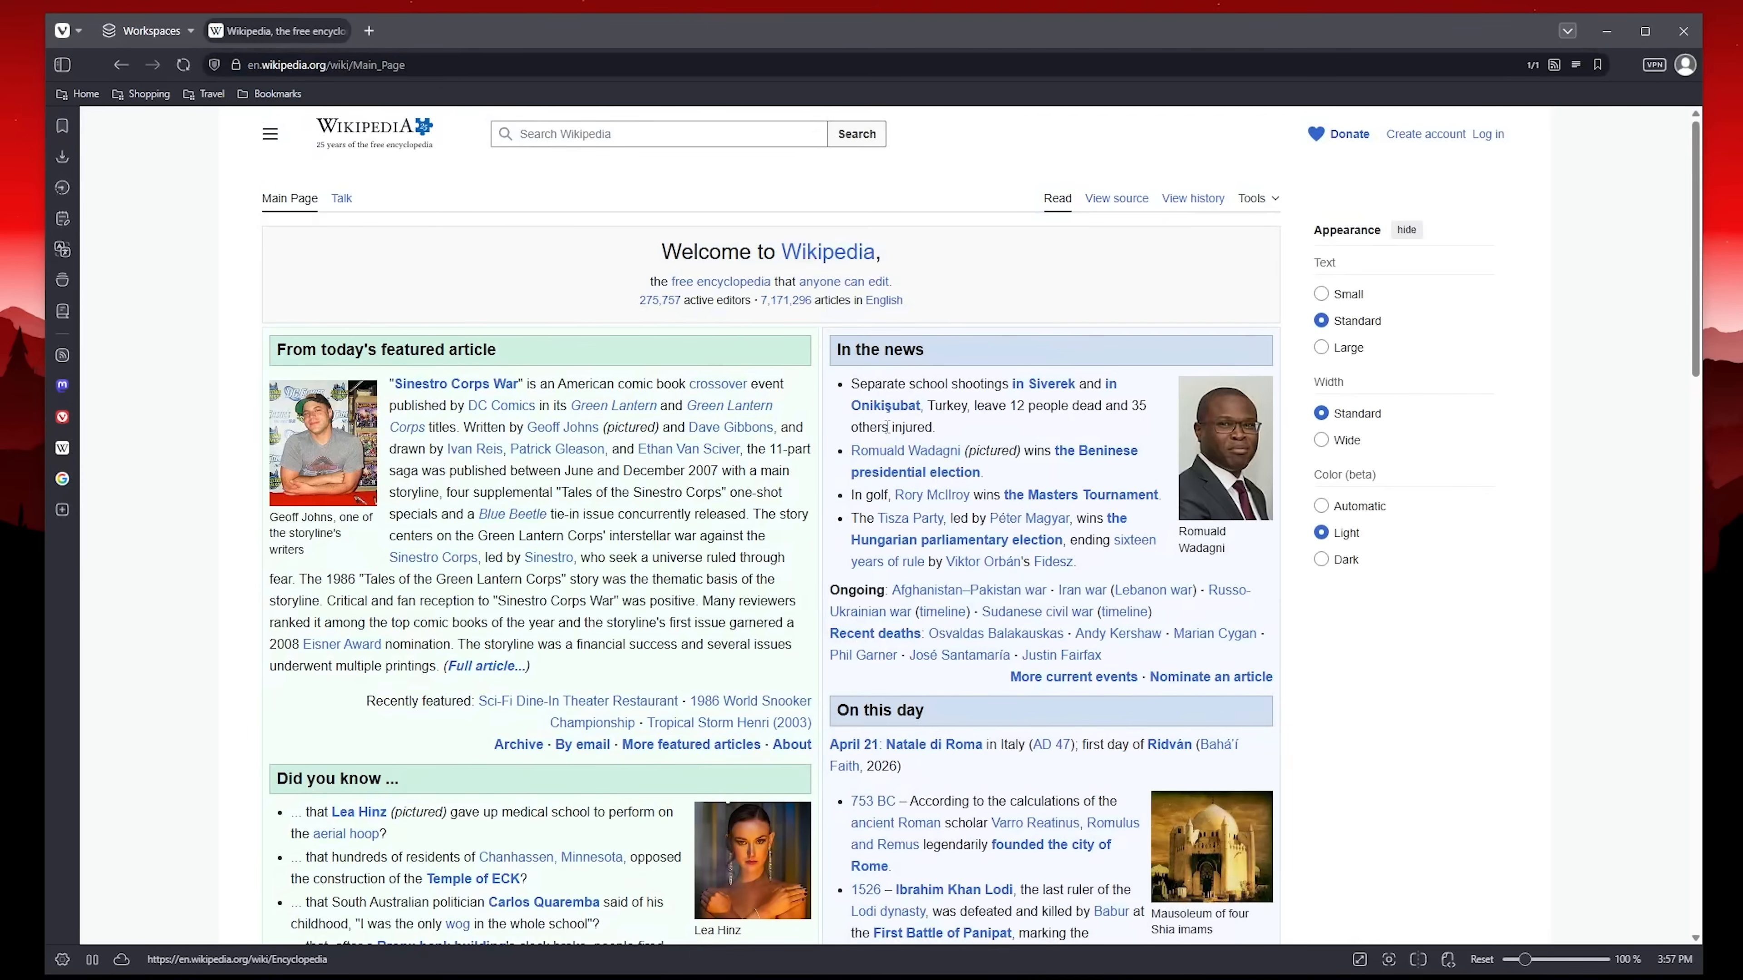
{"action": "left_click", "coordinate": [369, 31]}
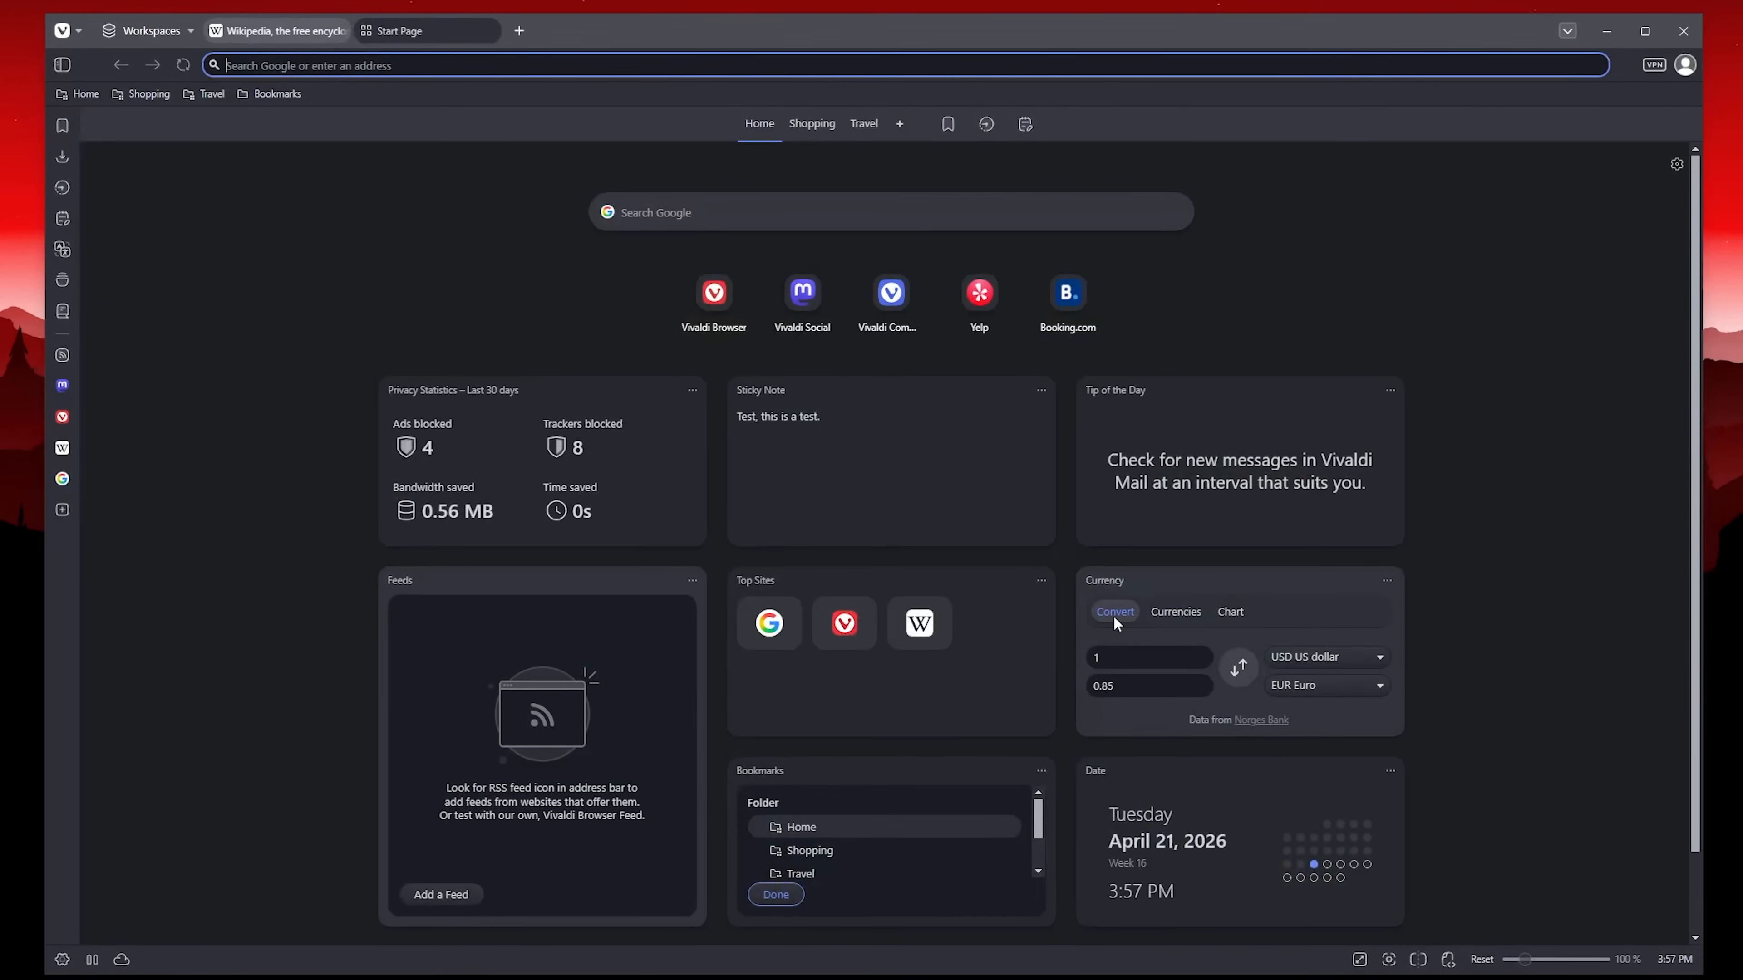
Reopen the Mouse settings and restore all command gestures to their defaults.
{"action": "key", "text": "ctrl+F12"}
{"action": "left_click", "coordinate": [847, 595]}
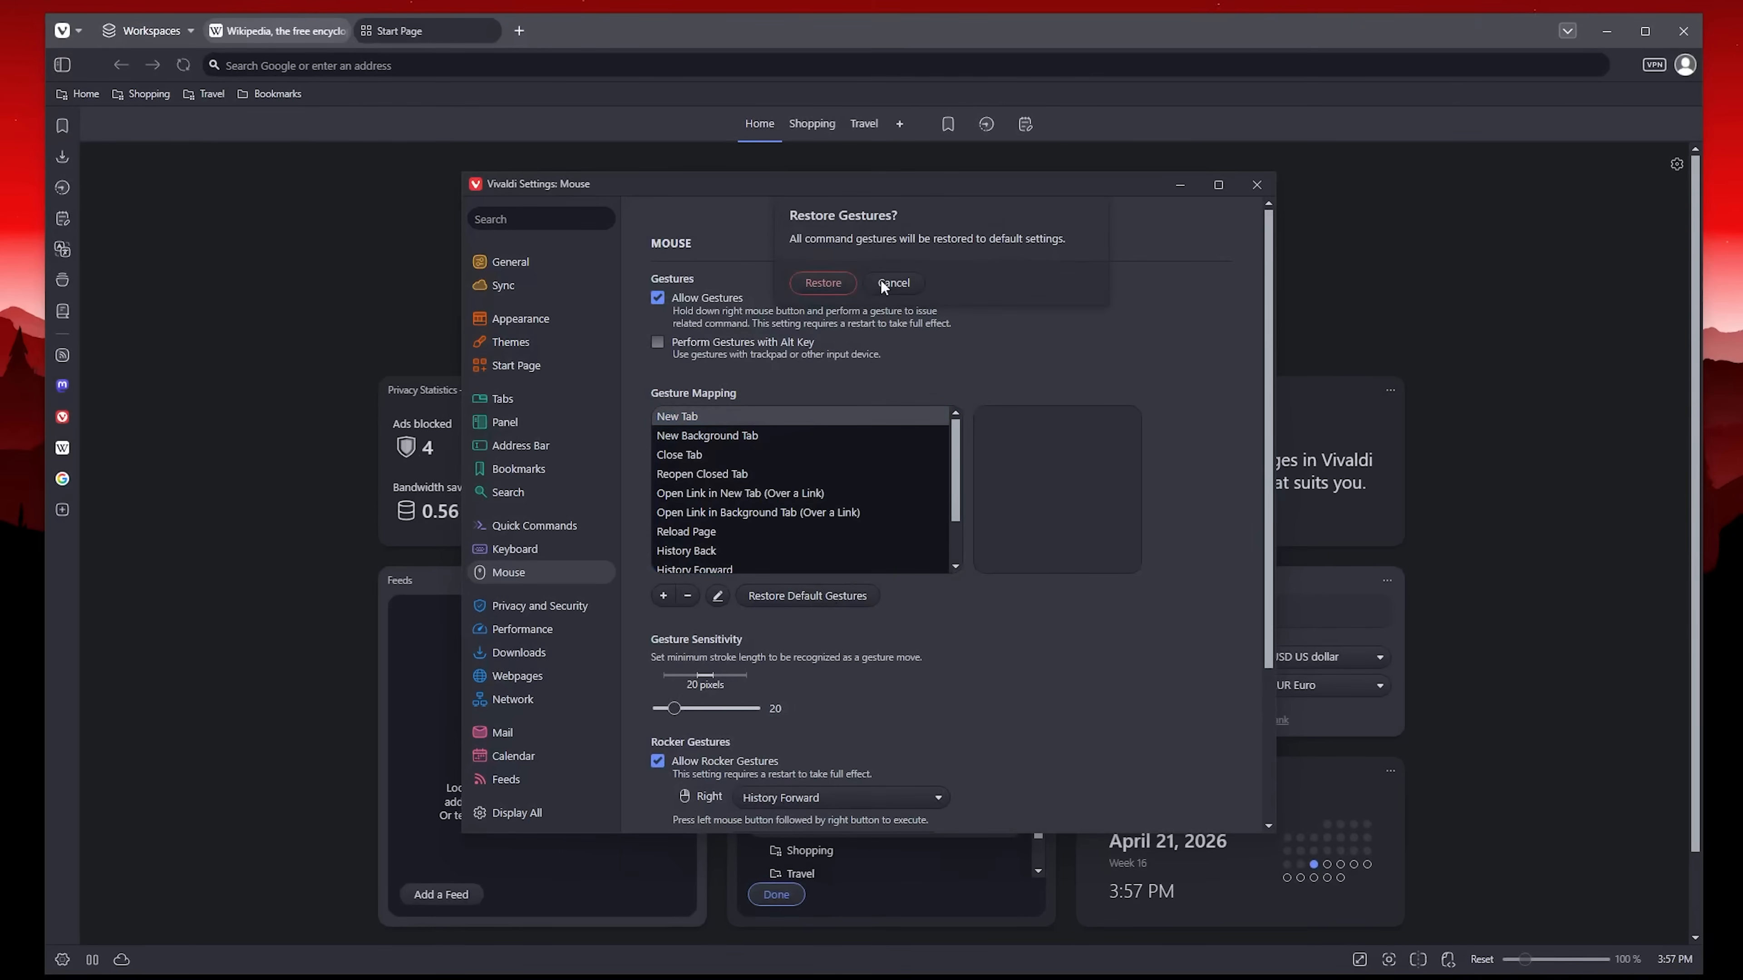
{"action": "left_click", "coordinate": [841, 280]}
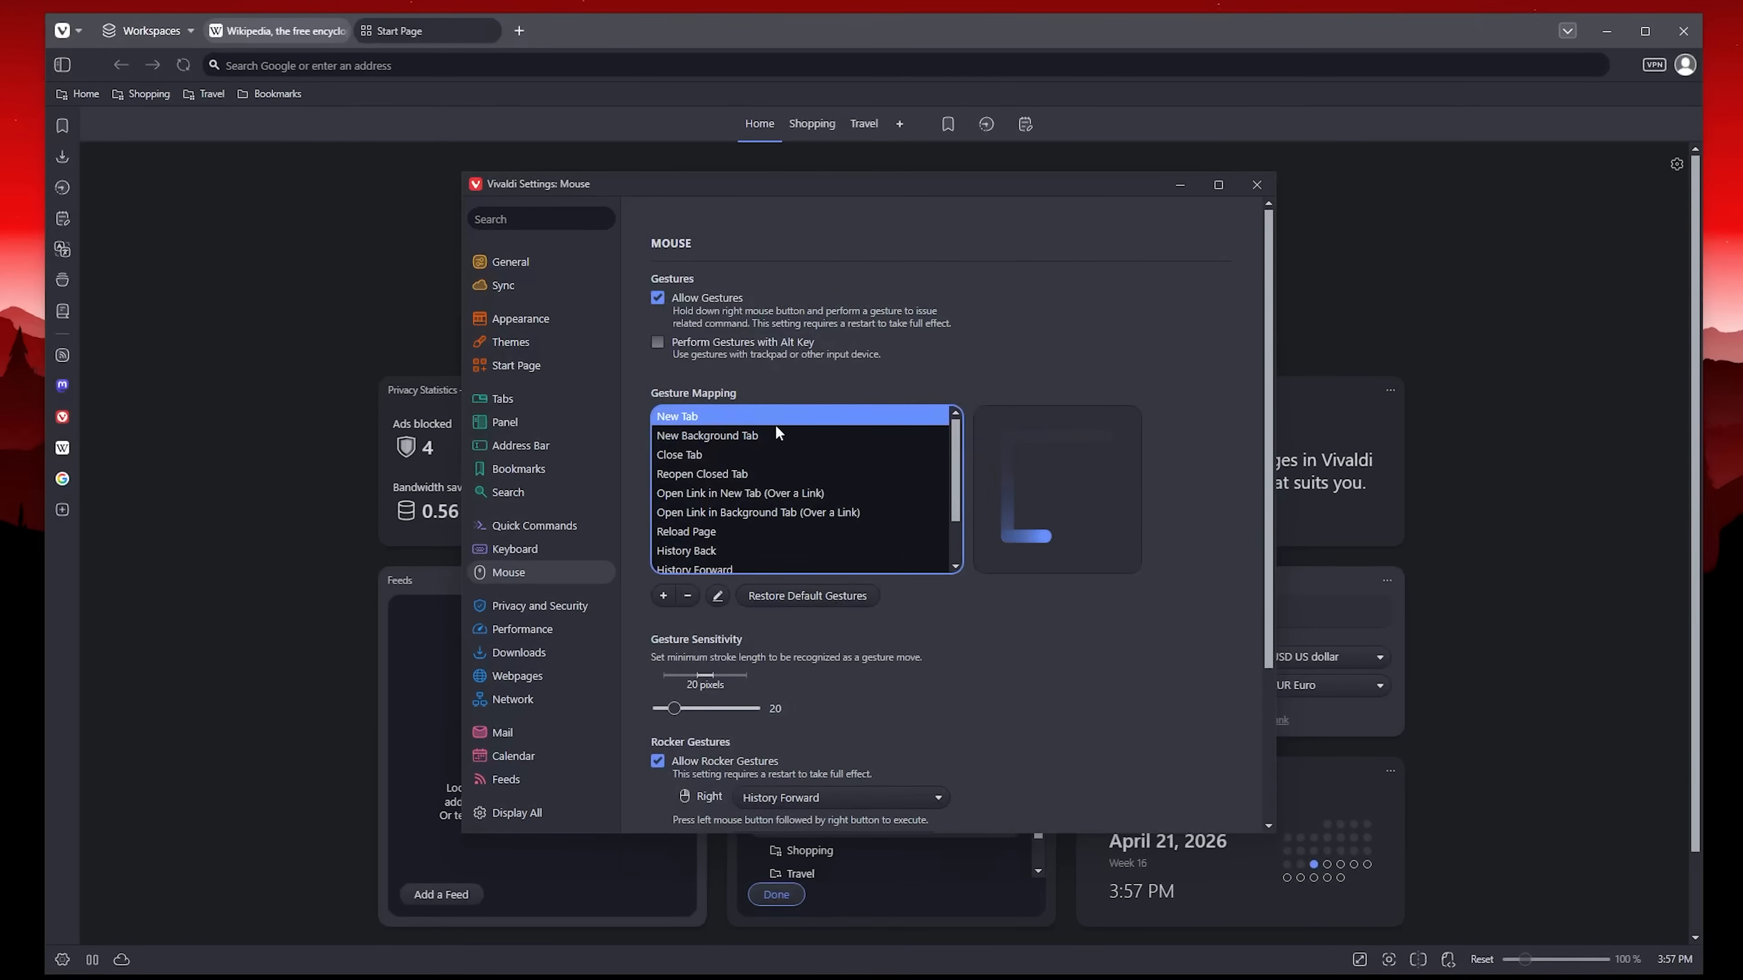
Select the Reload Page gesture and examine the gesture sensitivity and rocker gesture options in the Mouse settings.
{"action": "left_click", "coordinate": [755, 531]}
{"action": "scroll", "coordinate": [938, 671], "scroll_direction": "down", "scroll_amount": 3}
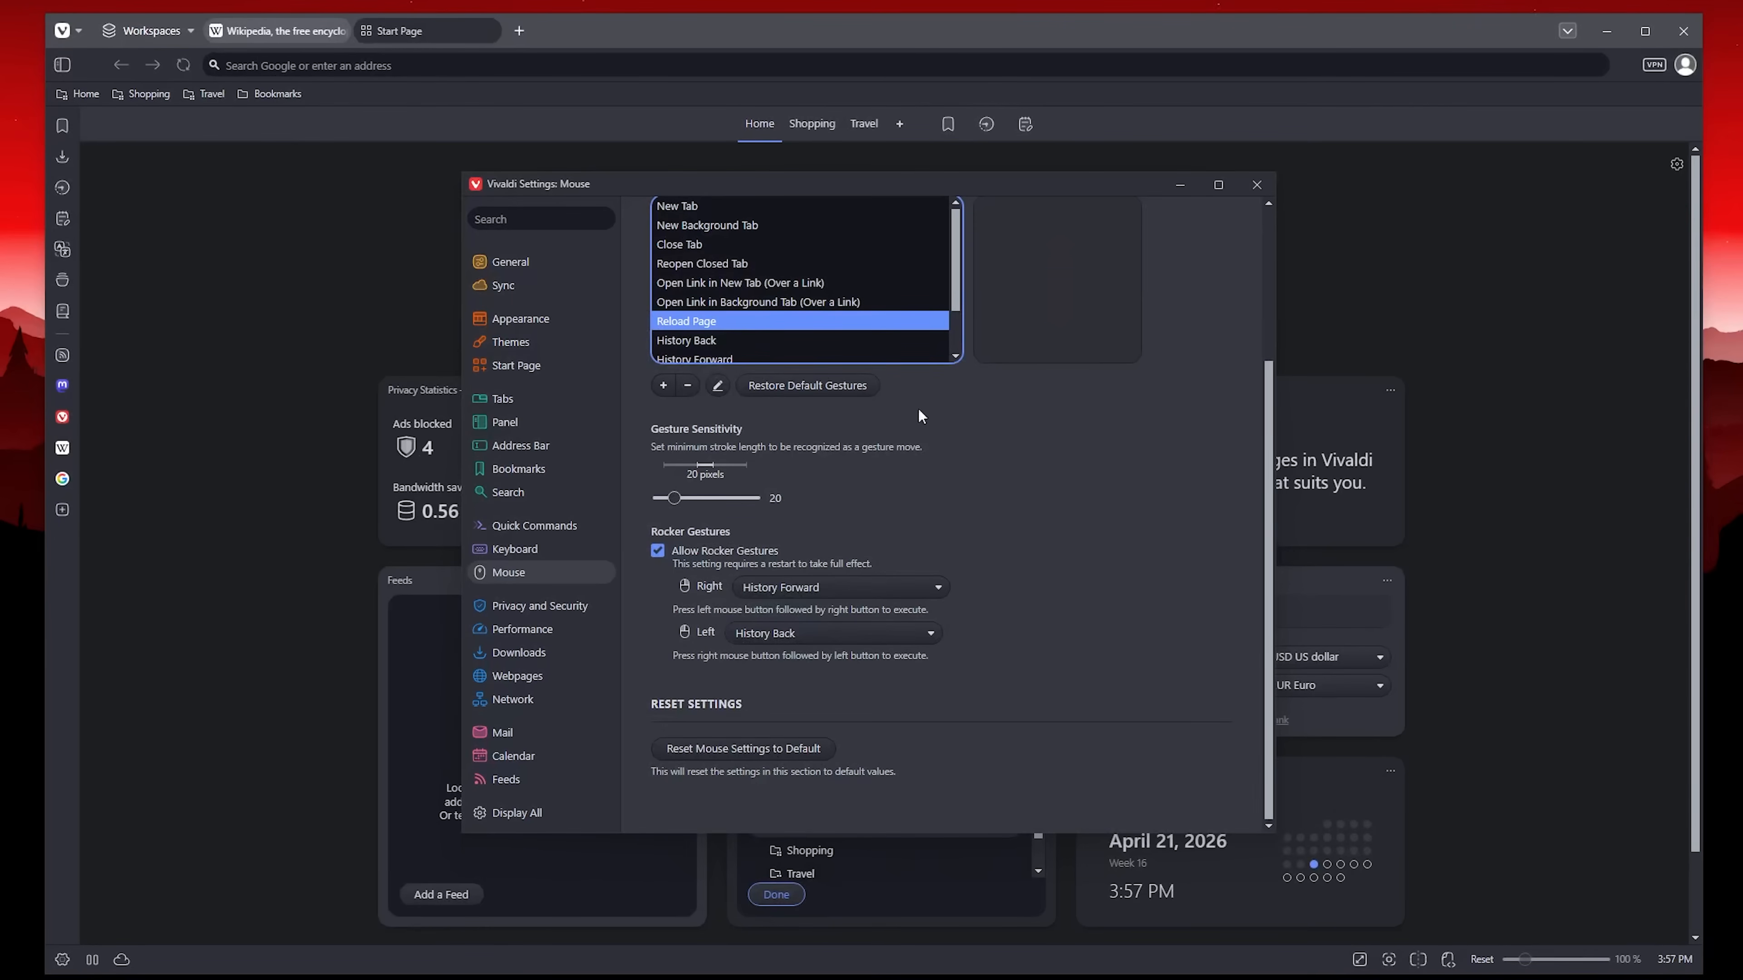
{"action": "scroll", "coordinate": [1041, 655], "scroll_direction": "down", "scroll_amount": 3}
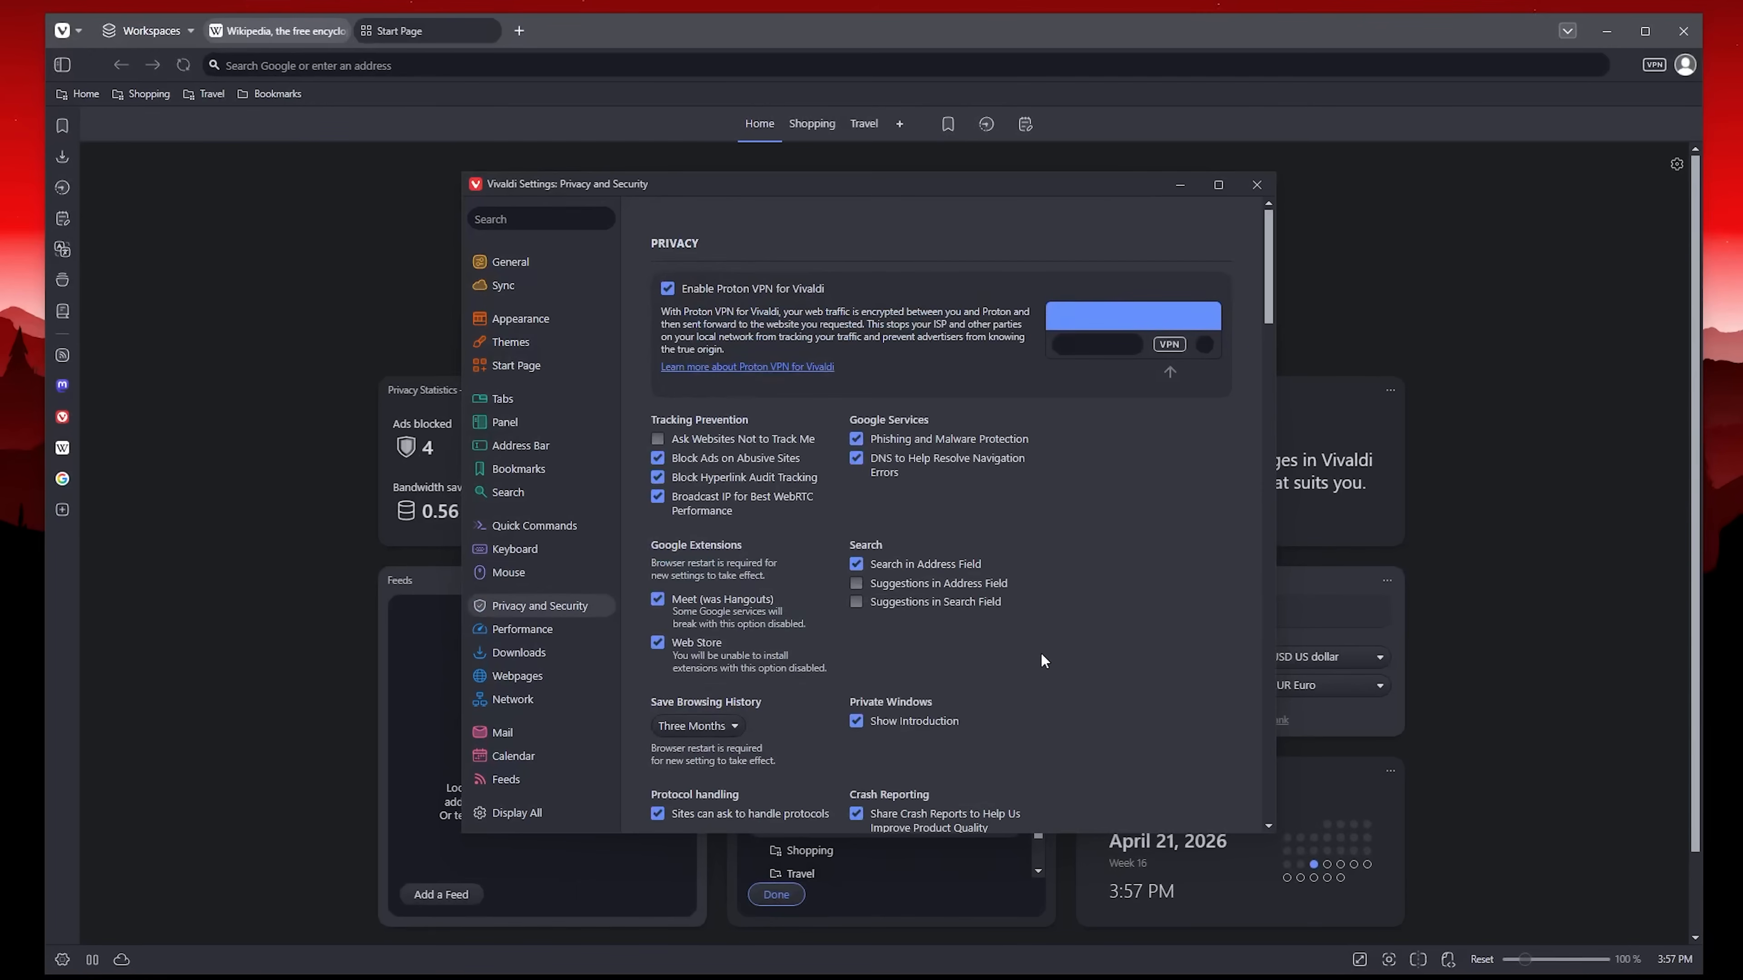
Examine the Privacy and Security settings, including tracker and ad blocking, and look at the browser's VPN control.
{"action": "scroll", "coordinate": [1041, 659], "scroll_direction": "down", "scroll_amount": 8}
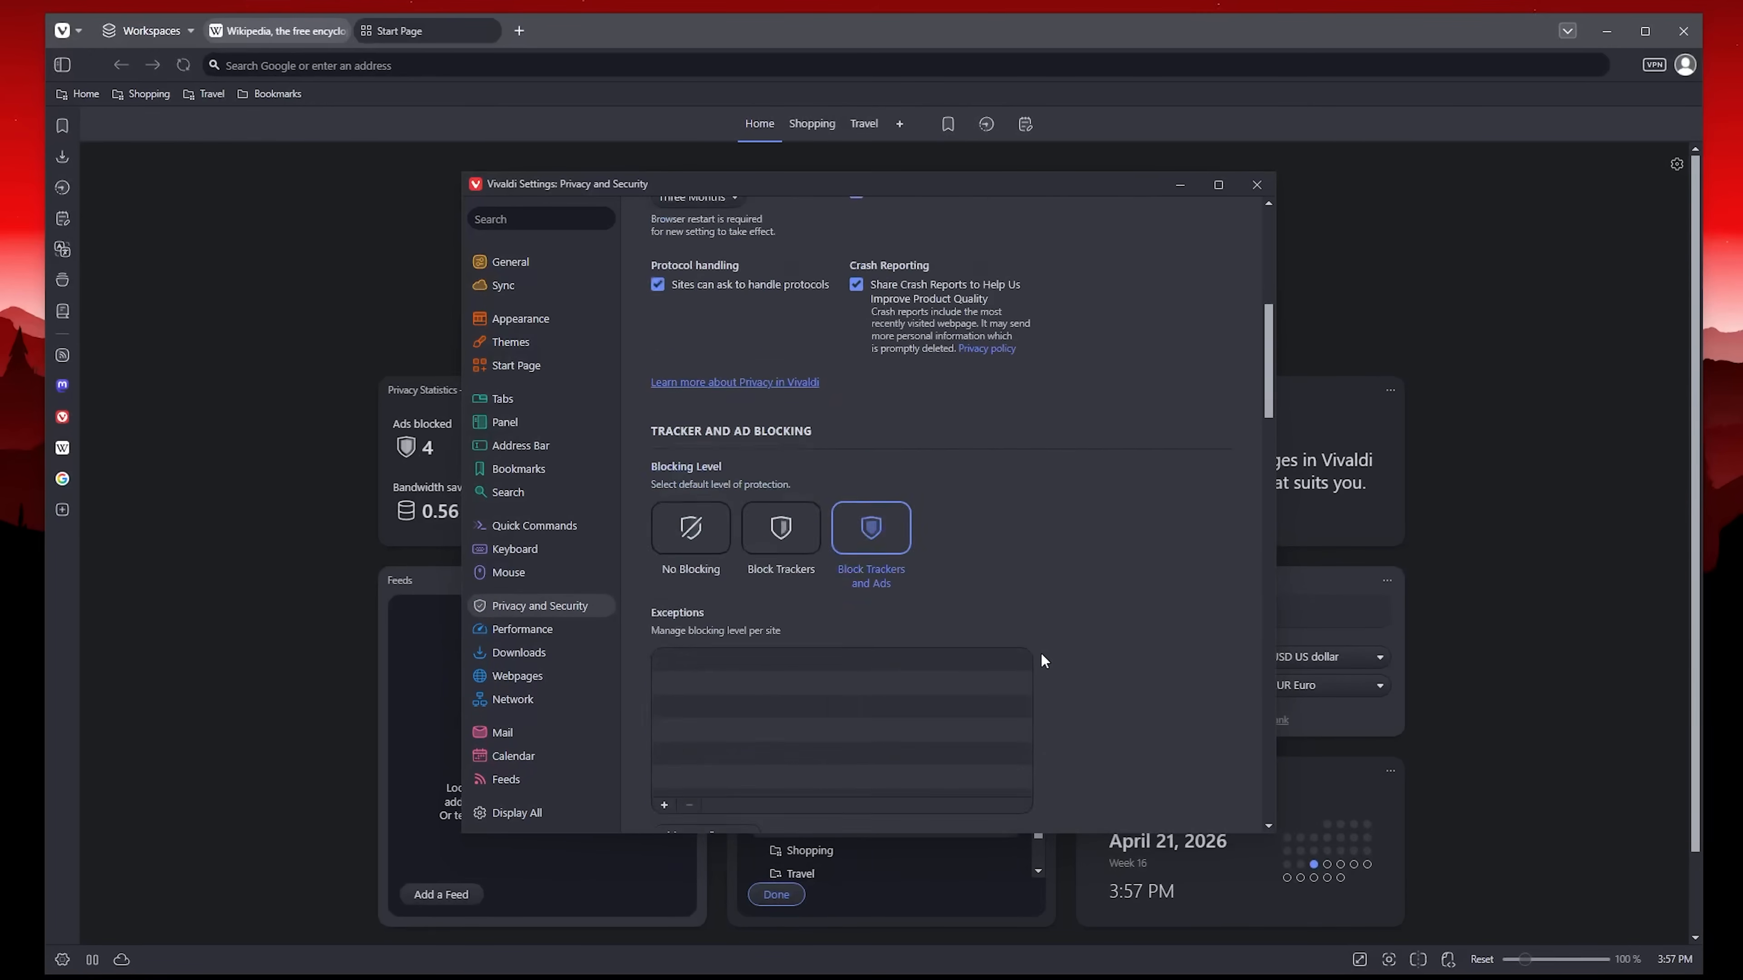
{"action": "scroll", "coordinate": [1041, 654], "scroll_direction": "up", "scroll_amount": 8}
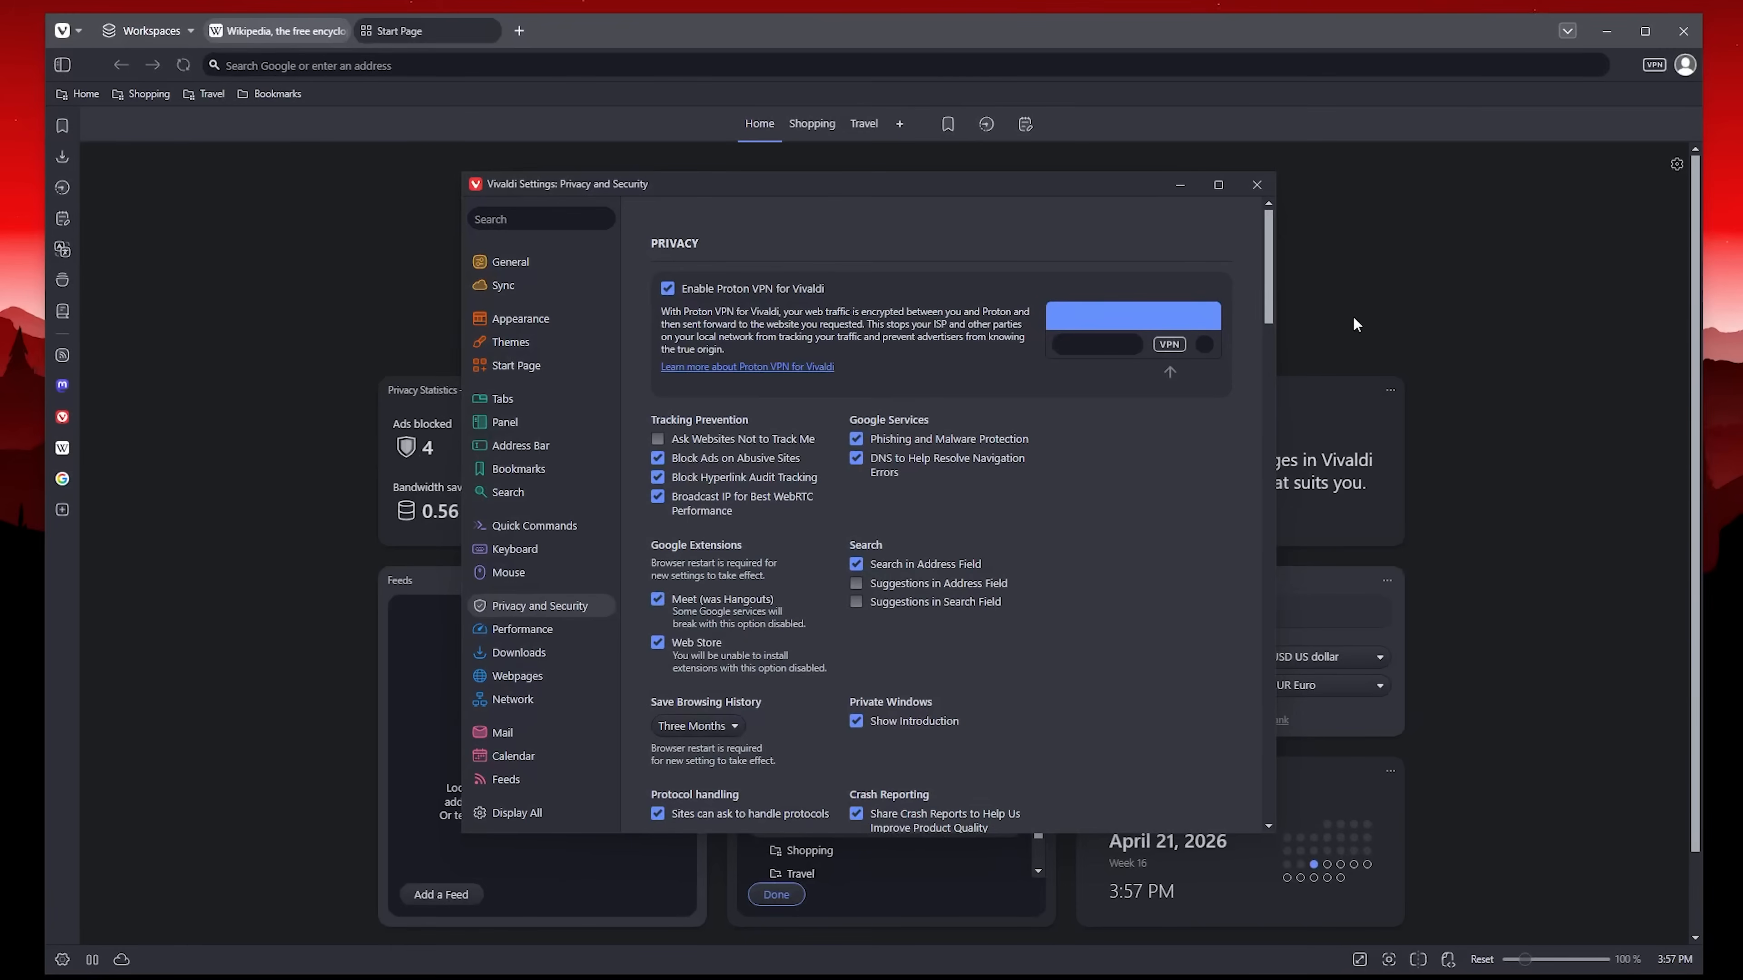
{"action": "left_click", "coordinate": [1654, 66]}
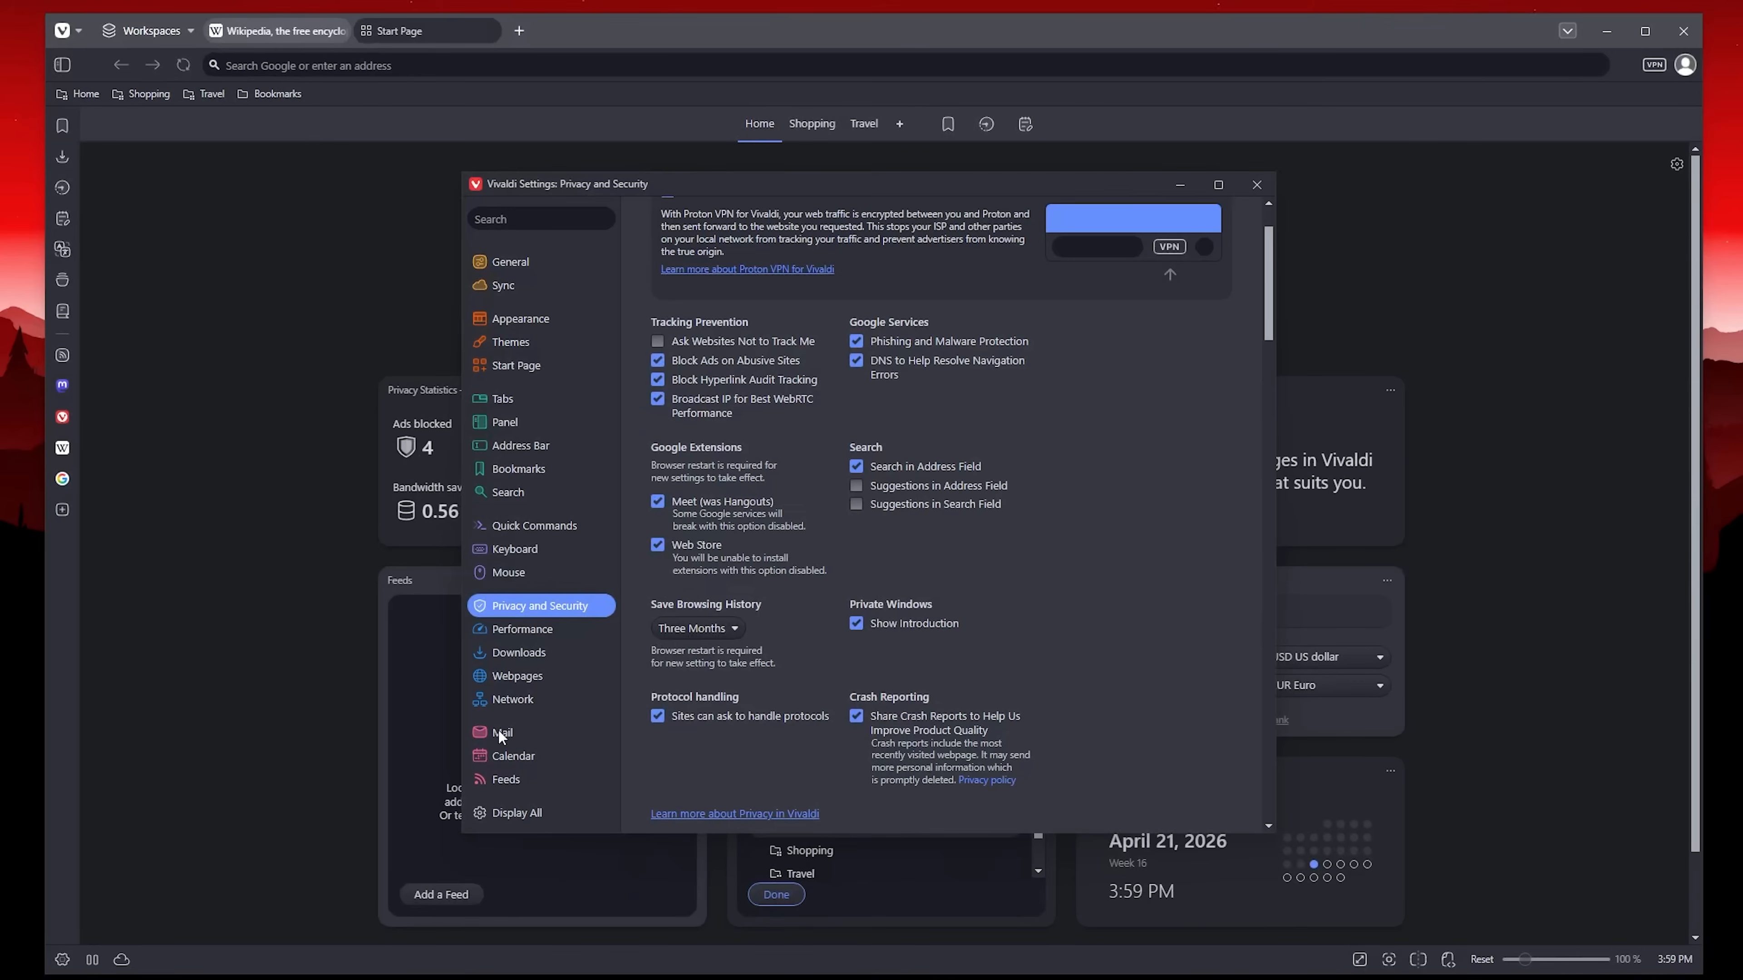
Examine the Performance settings for energy saver, memory saver, startup loading and network prefetching.
{"action": "left_click", "coordinate": [535, 633]}
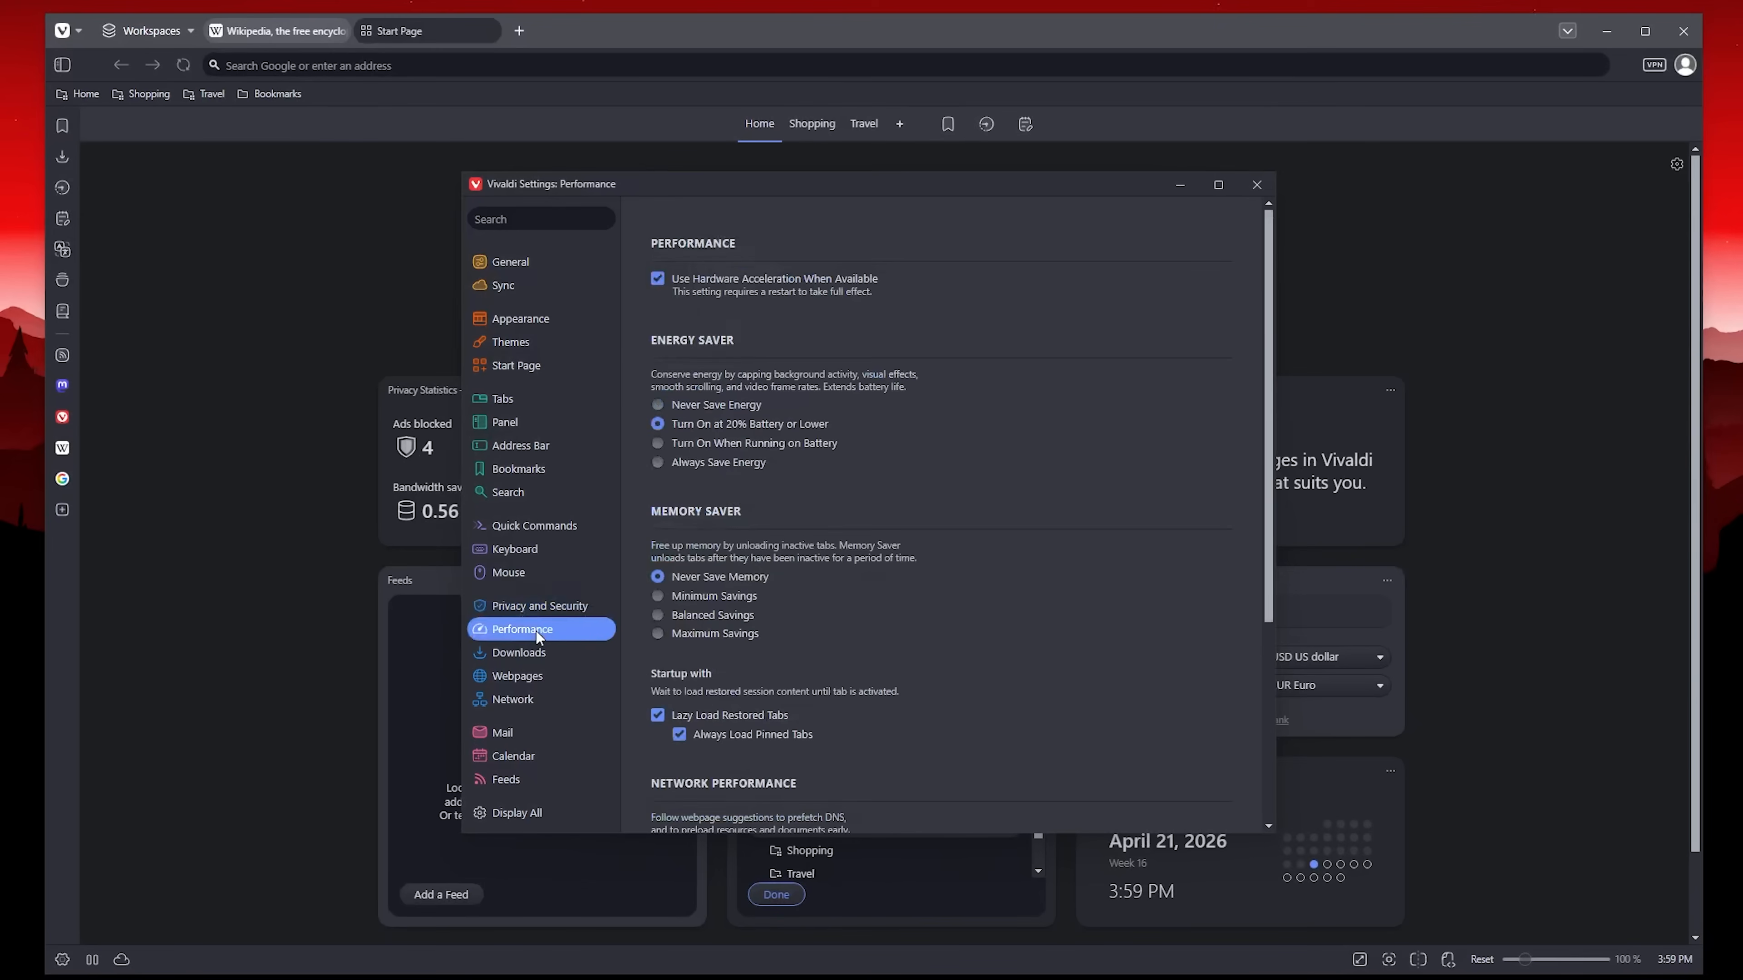
{"action": "scroll", "coordinate": [1078, 621], "scroll_direction": "down", "scroll_amount": 3}
{"action": "scroll", "coordinate": [1070, 604], "scroll_direction": "up", "scroll_amount": 3}
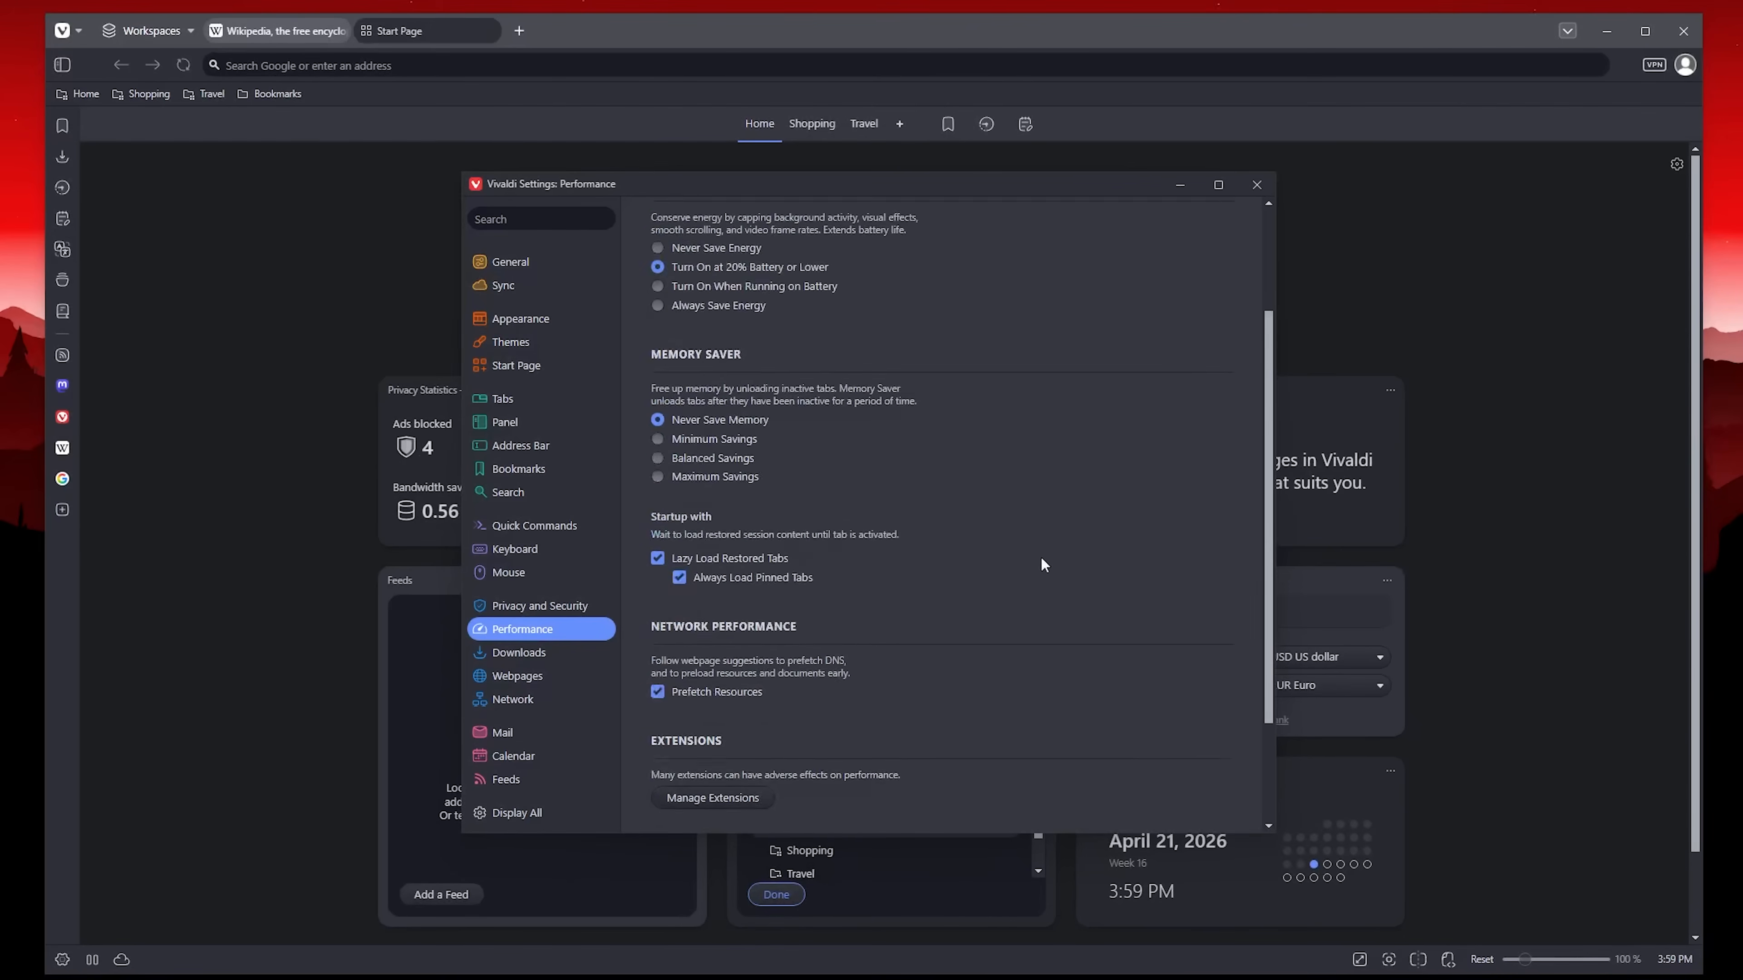
{"action": "scroll", "coordinate": [973, 520], "scroll_direction": "down", "scroll_amount": 1}
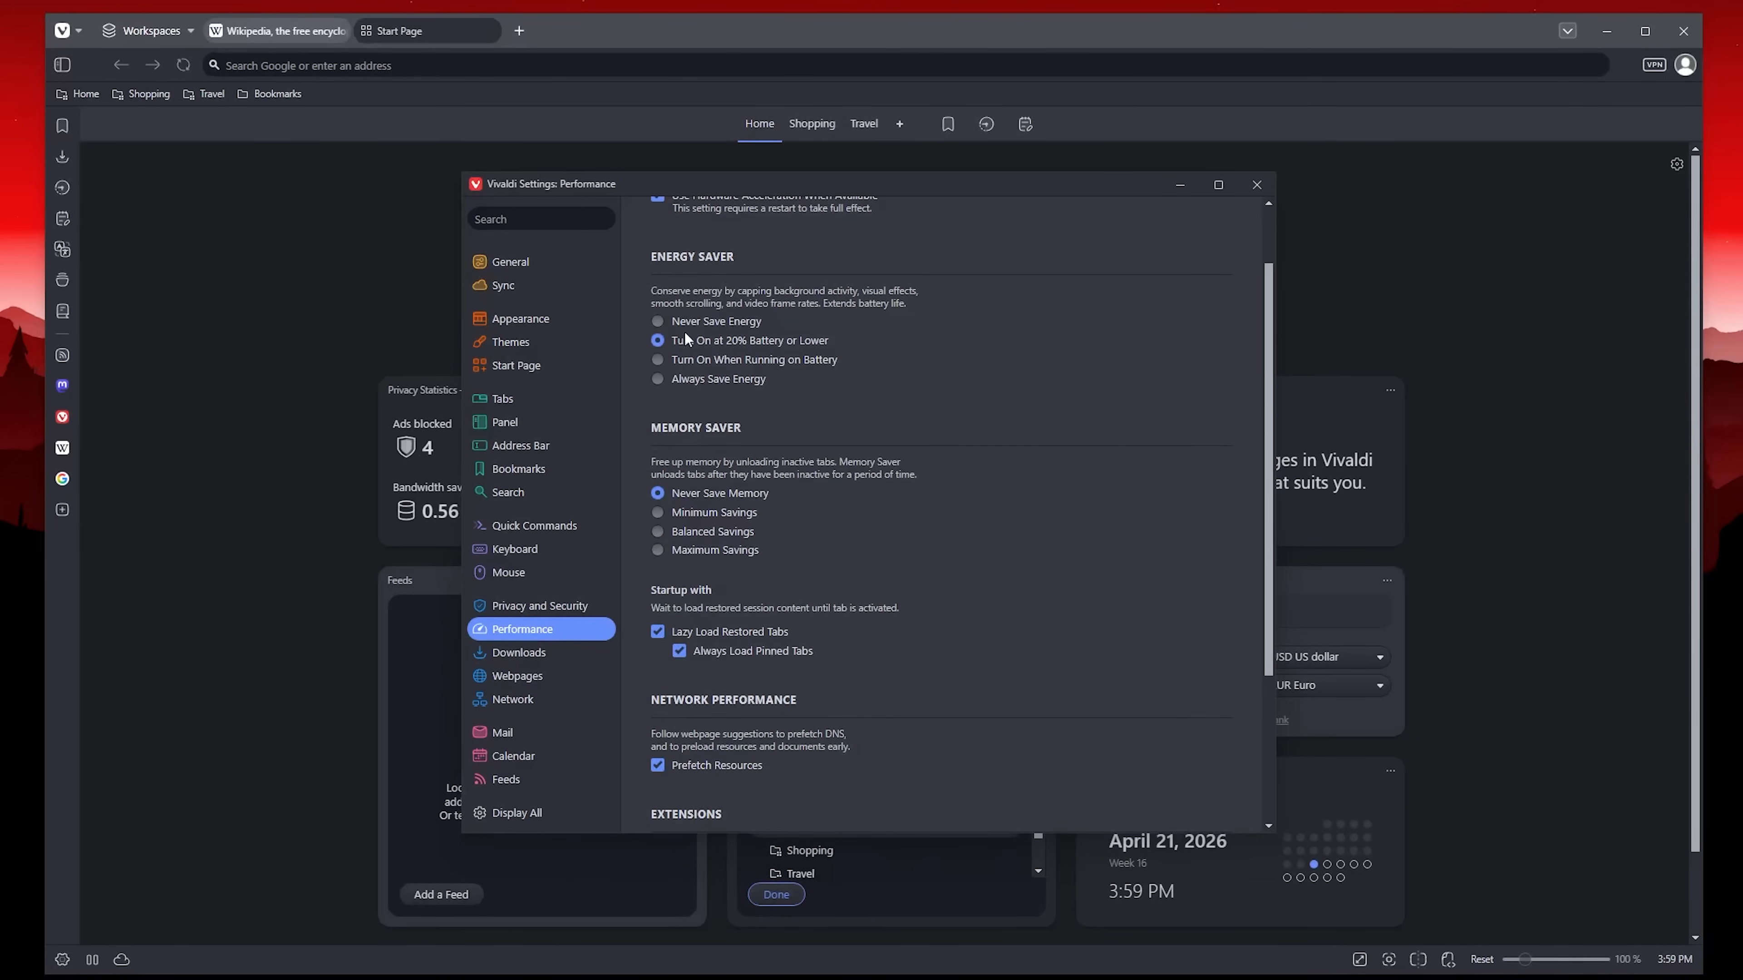
{"action": "scroll", "coordinate": [873, 538], "scroll_direction": "down", "scroll_amount": 1}
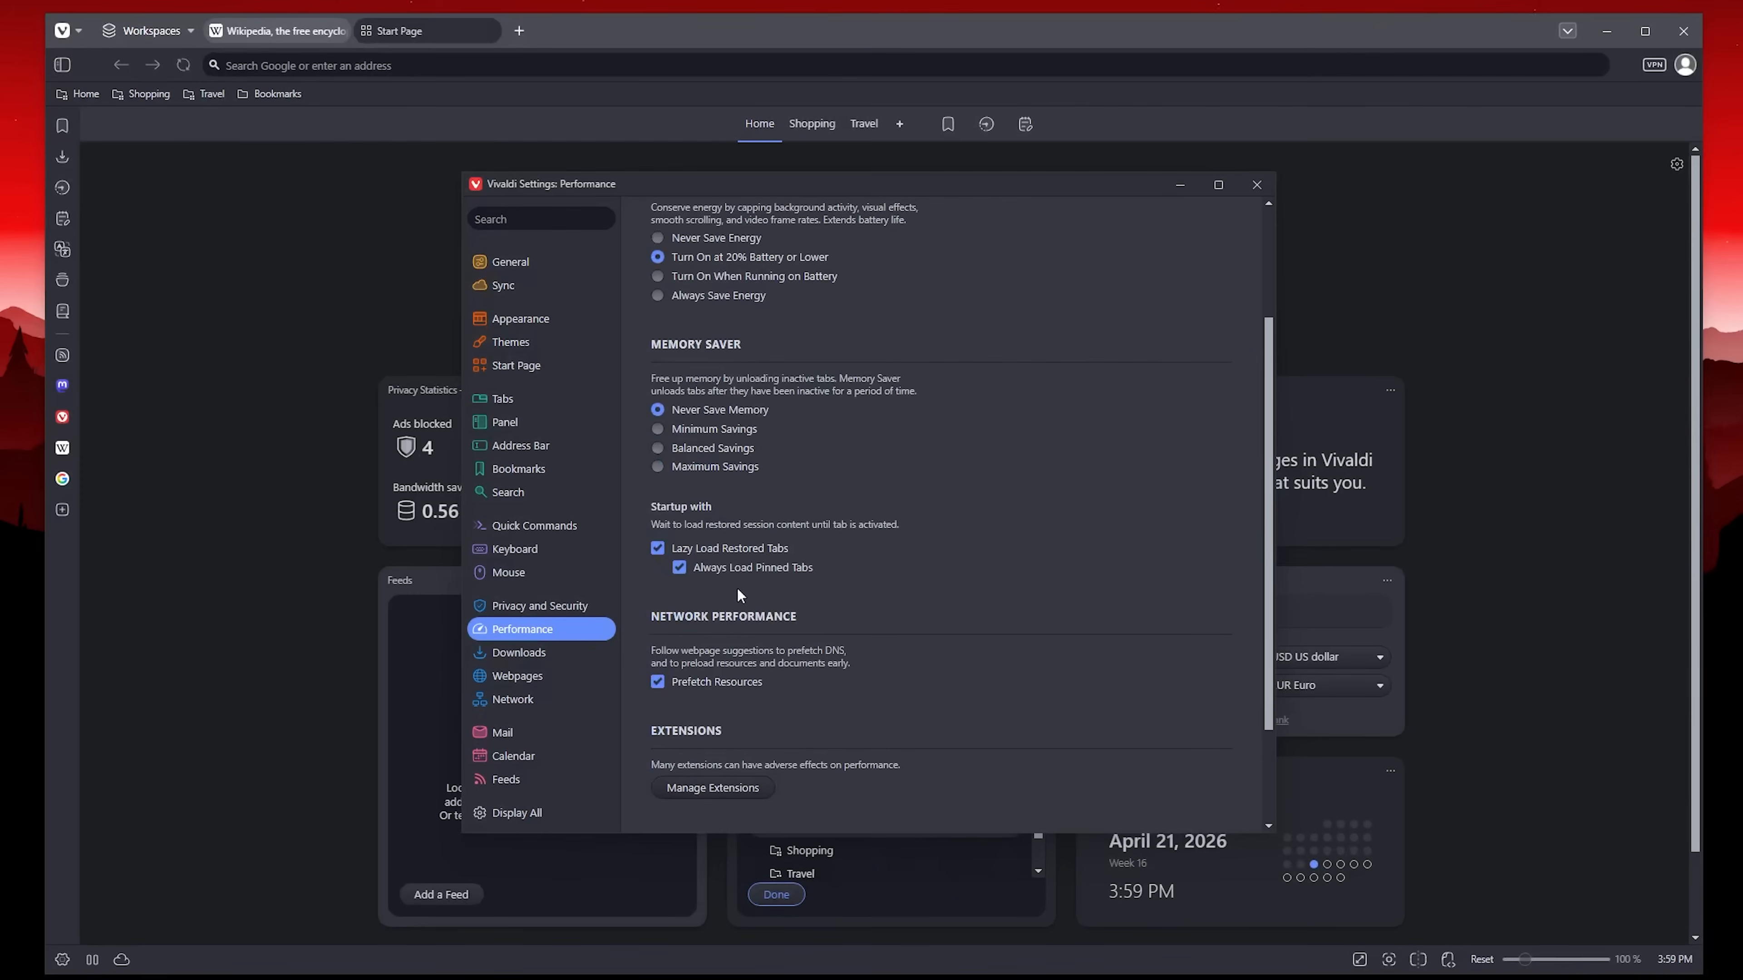
Switch to Task Manager, inspect the memory use of Vivaldi's processes, collapse the process group and close the window.
{"action": "right_click", "coordinate": [1172, 979]}
{"action": "left_click", "coordinate": [1163, 979]}
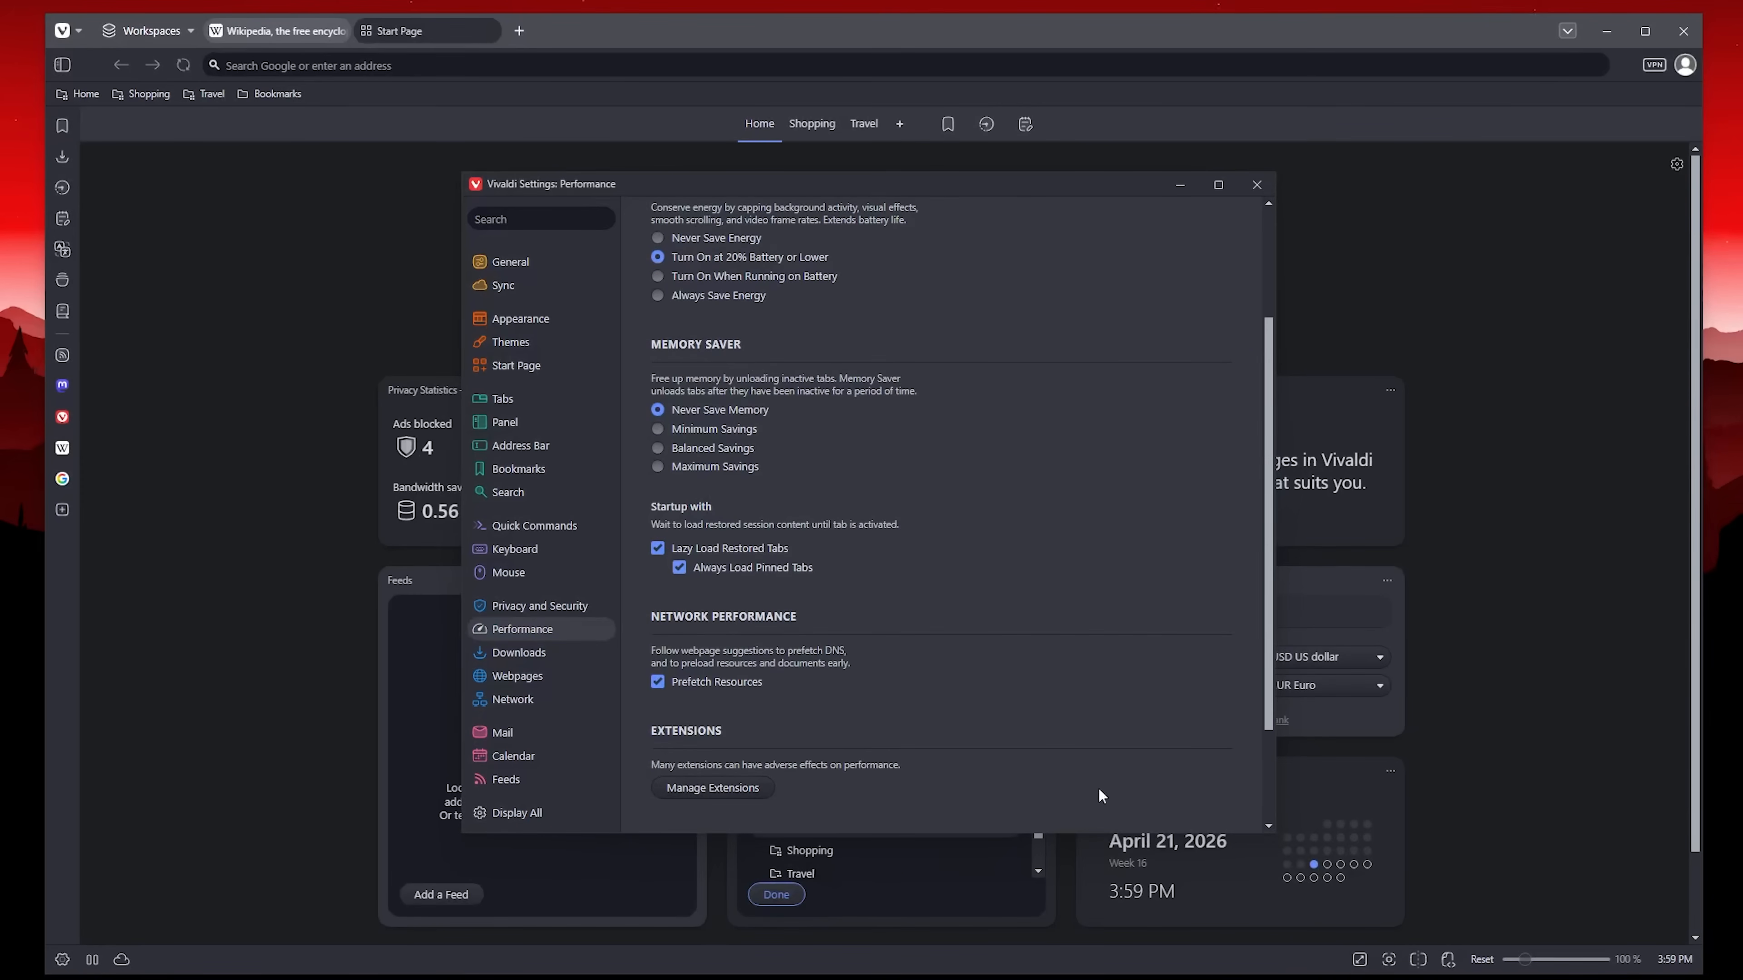
{"action": "left_click_drag", "start_coordinate": [479, 141], "coordinate": [634, 172]}
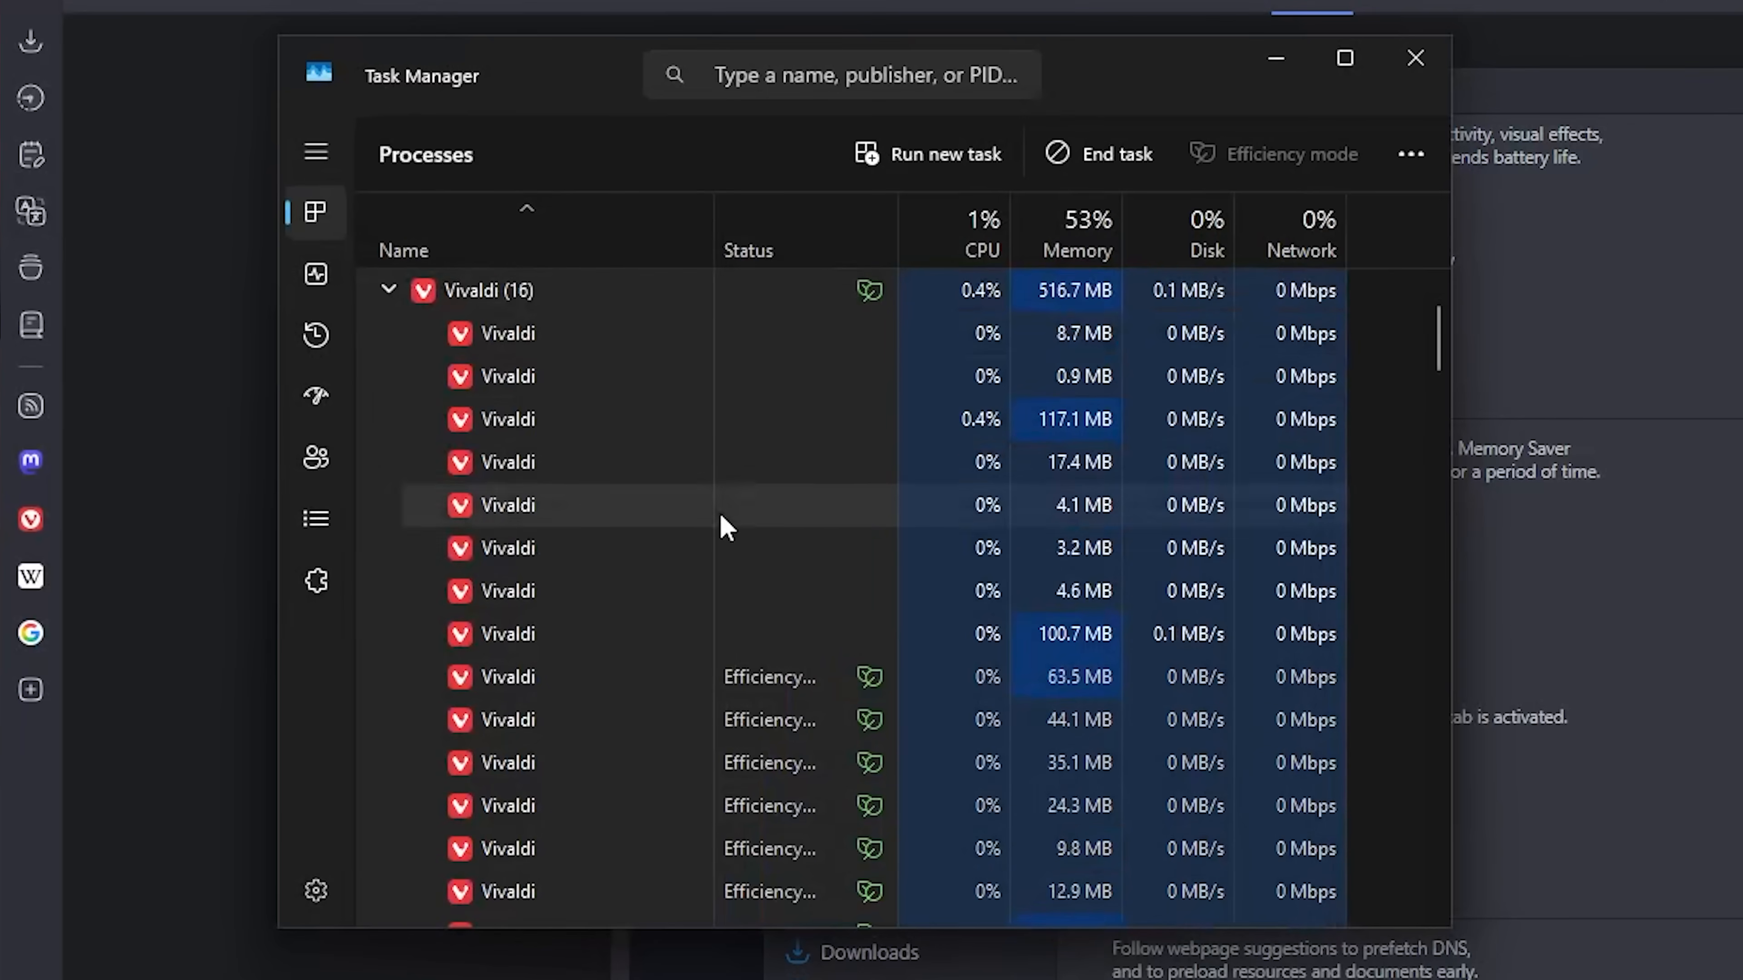
{"action": "scroll", "coordinate": [767, 545], "scroll_direction": "down", "scroll_amount": 4}
{"action": "scroll", "coordinate": [767, 548], "scroll_direction": "up", "scroll_amount": 5}
{"action": "scroll", "coordinate": [765, 548], "scroll_direction": "up", "scroll_amount": 2}
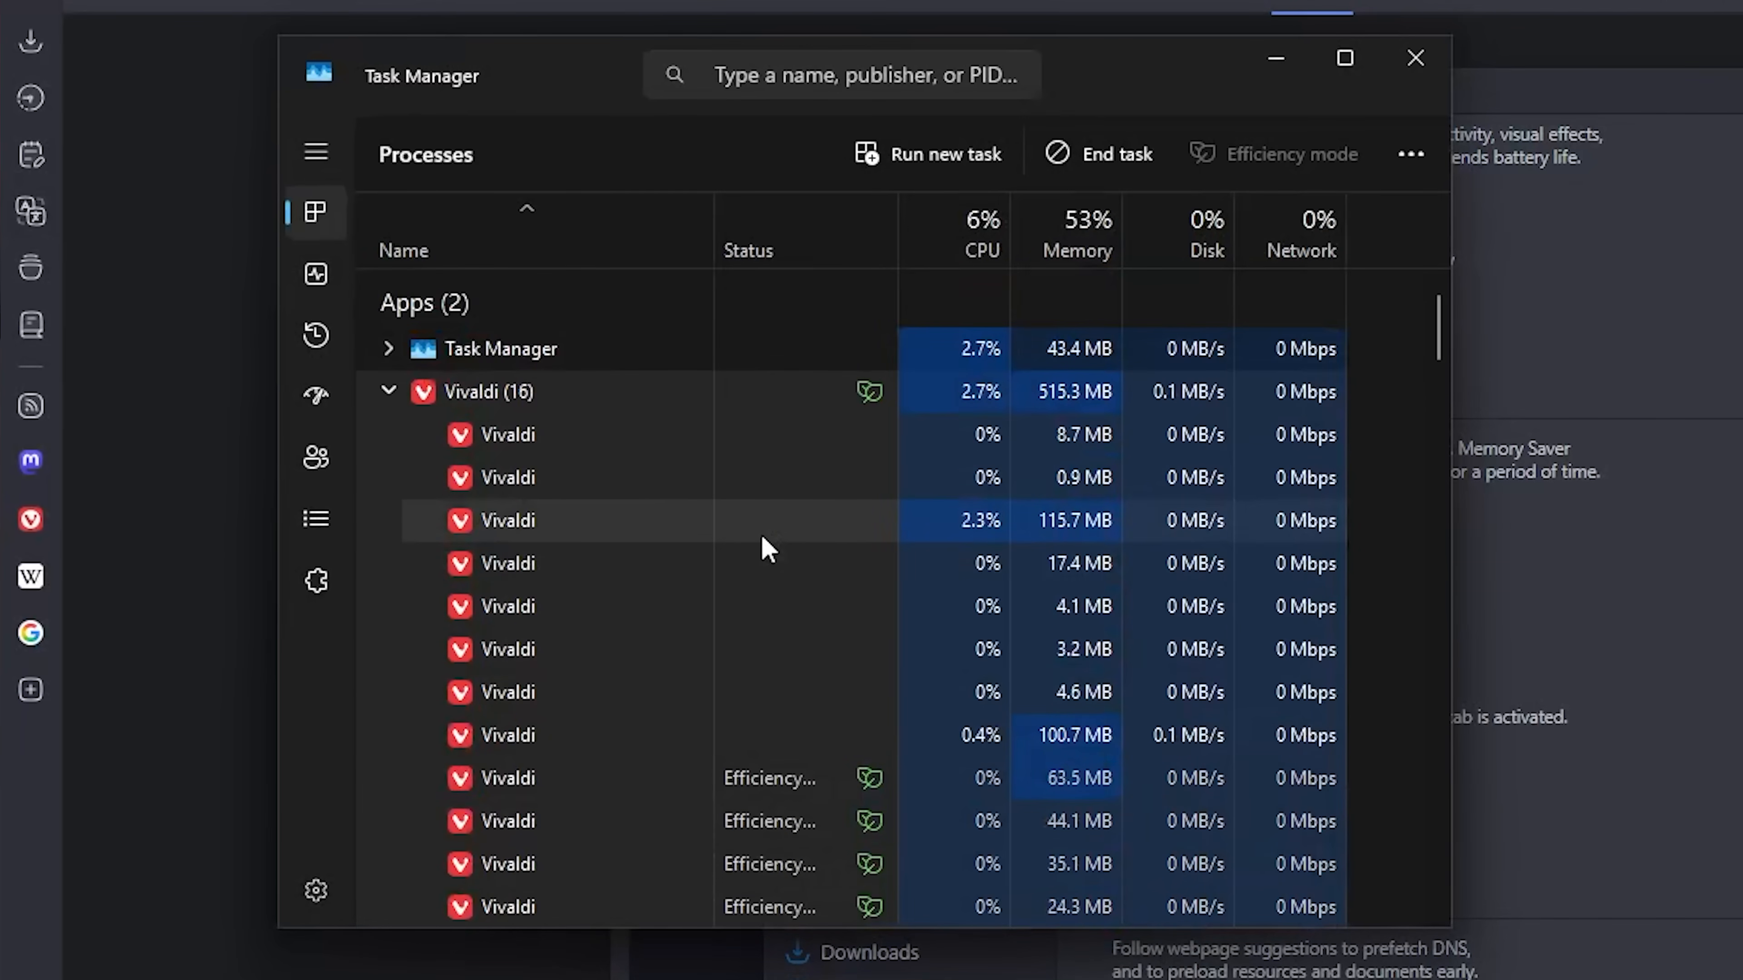
{"action": "left_click", "coordinate": [388, 392]}
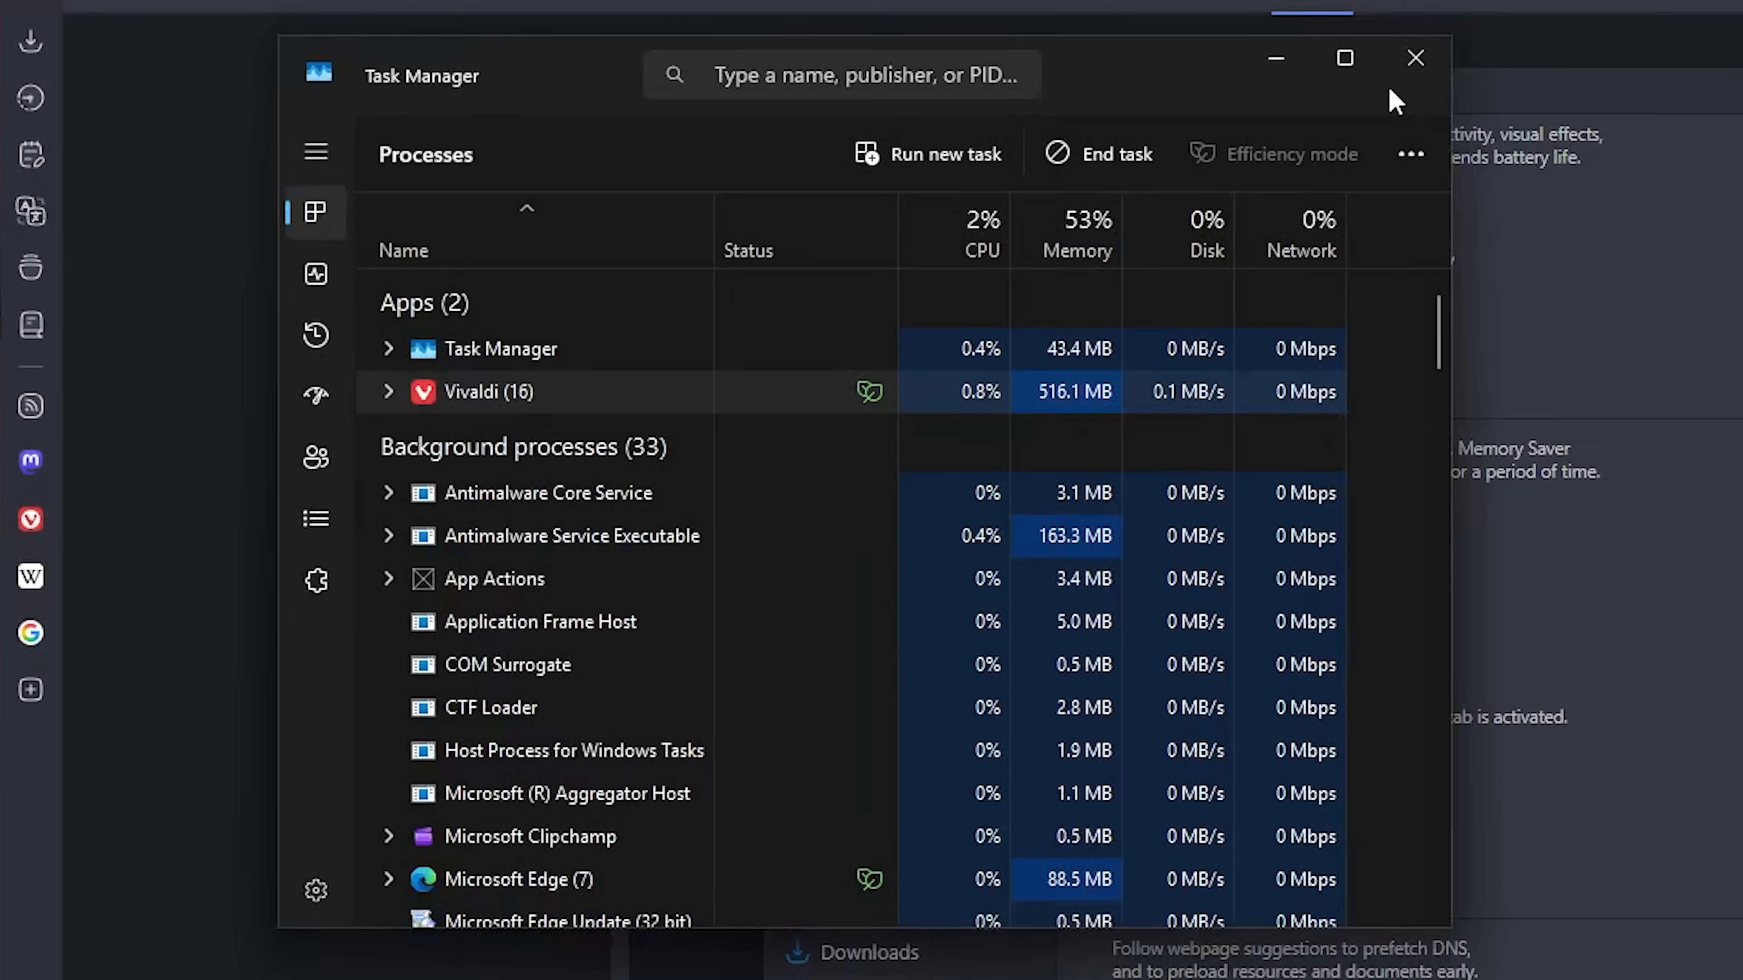
{"action": "left_click", "coordinate": [1416, 60]}
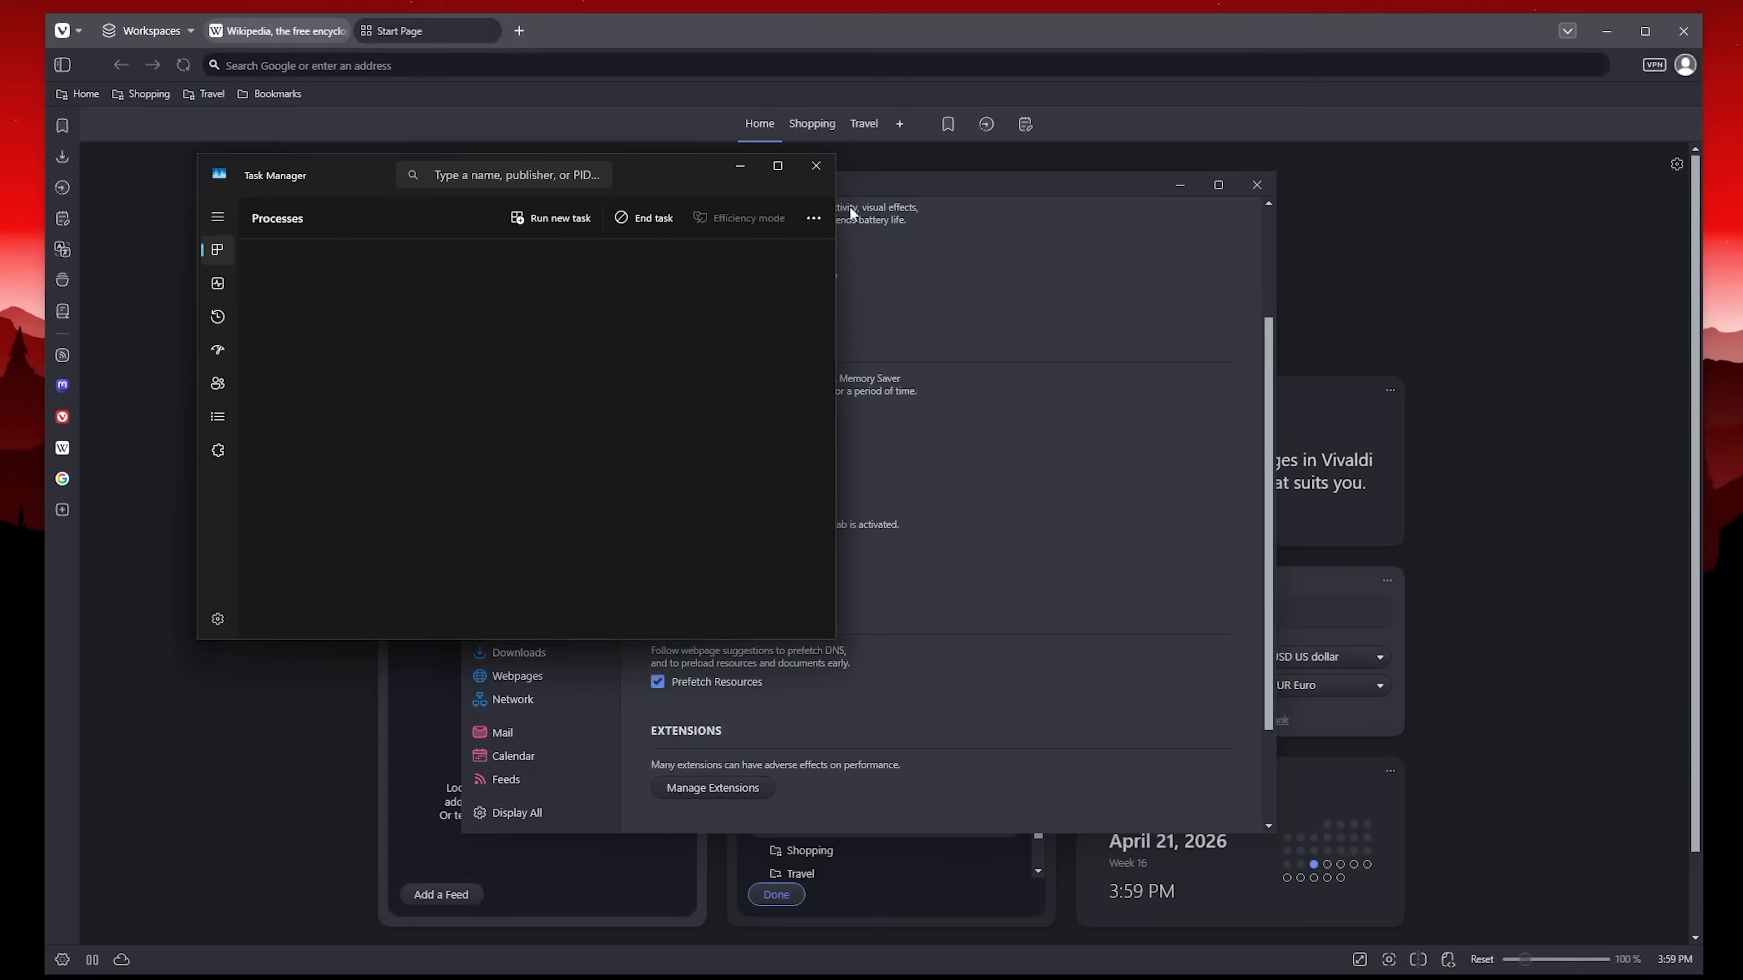
Return to the browser window and open tabs for YouTube, Google and Google searches for sargeantstechtips and cars.
{"action": "left_click", "coordinate": [1268, 184]}
{"action": "left_click", "coordinate": [520, 31]}
{"action": "left_click", "coordinate": [441, 56]}
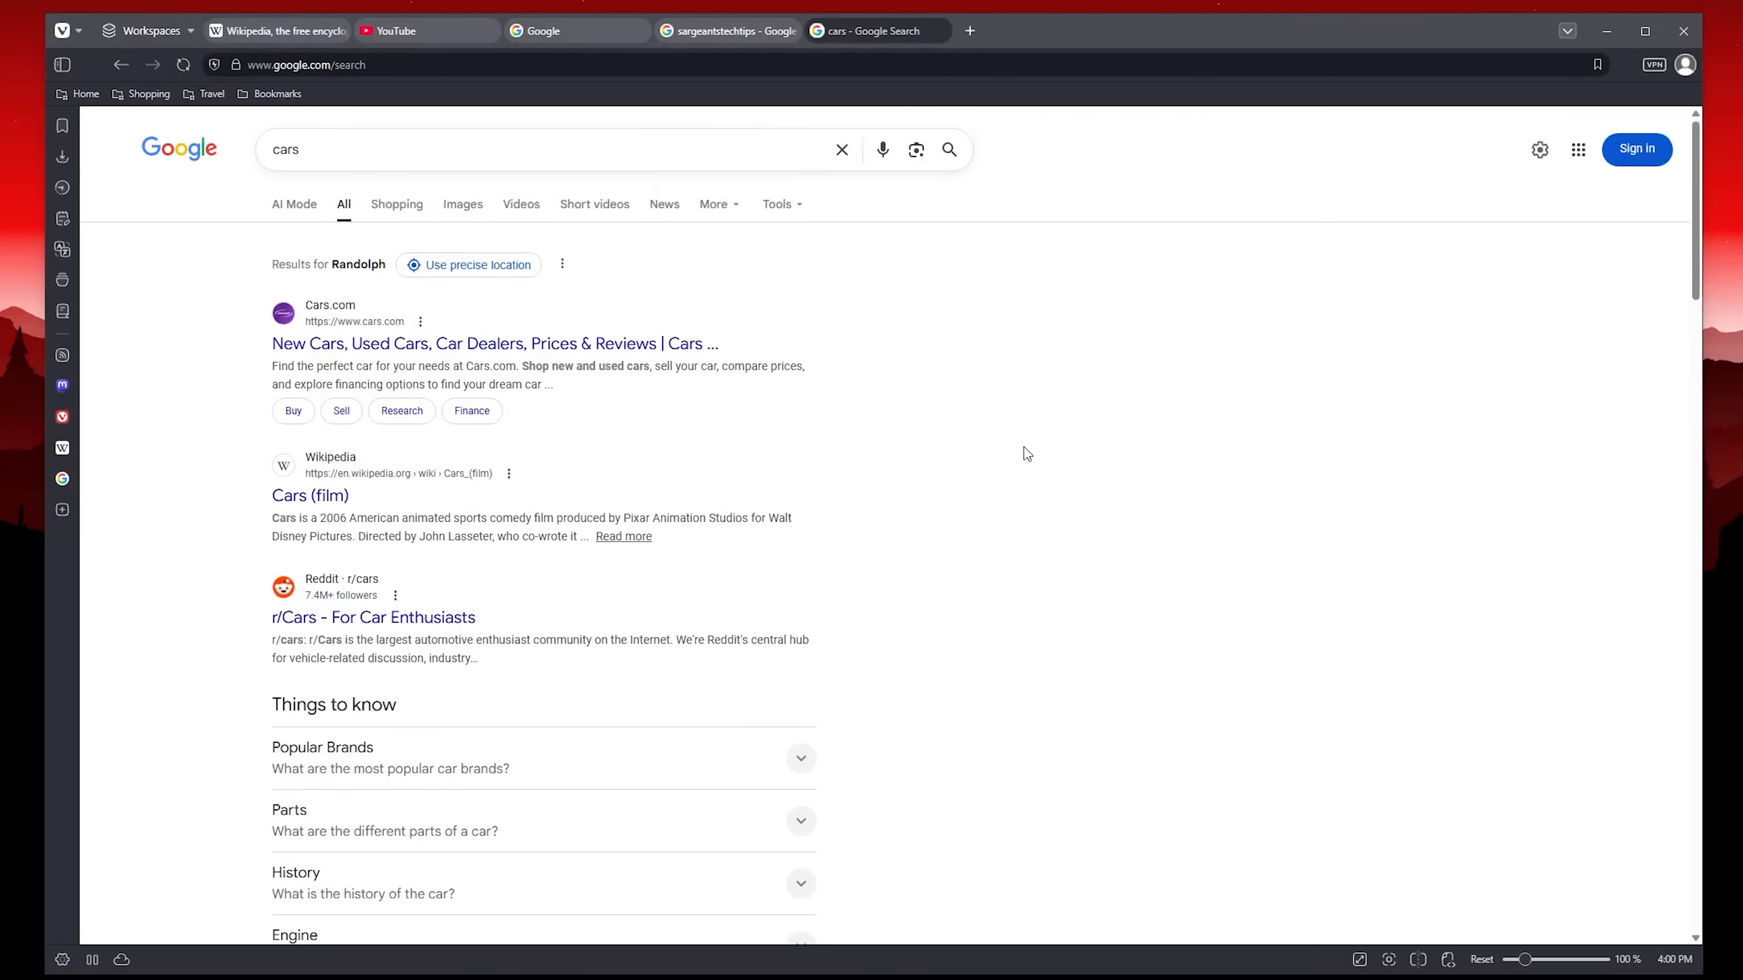
Recheck Vivaldi's memory use in Task Manager and set Memory Saver to Maximum Savings in the Performance settings.
{"action": "right_click", "coordinate": [1158, 979]}
{"action": "left_click", "coordinate": [1160, 975]}
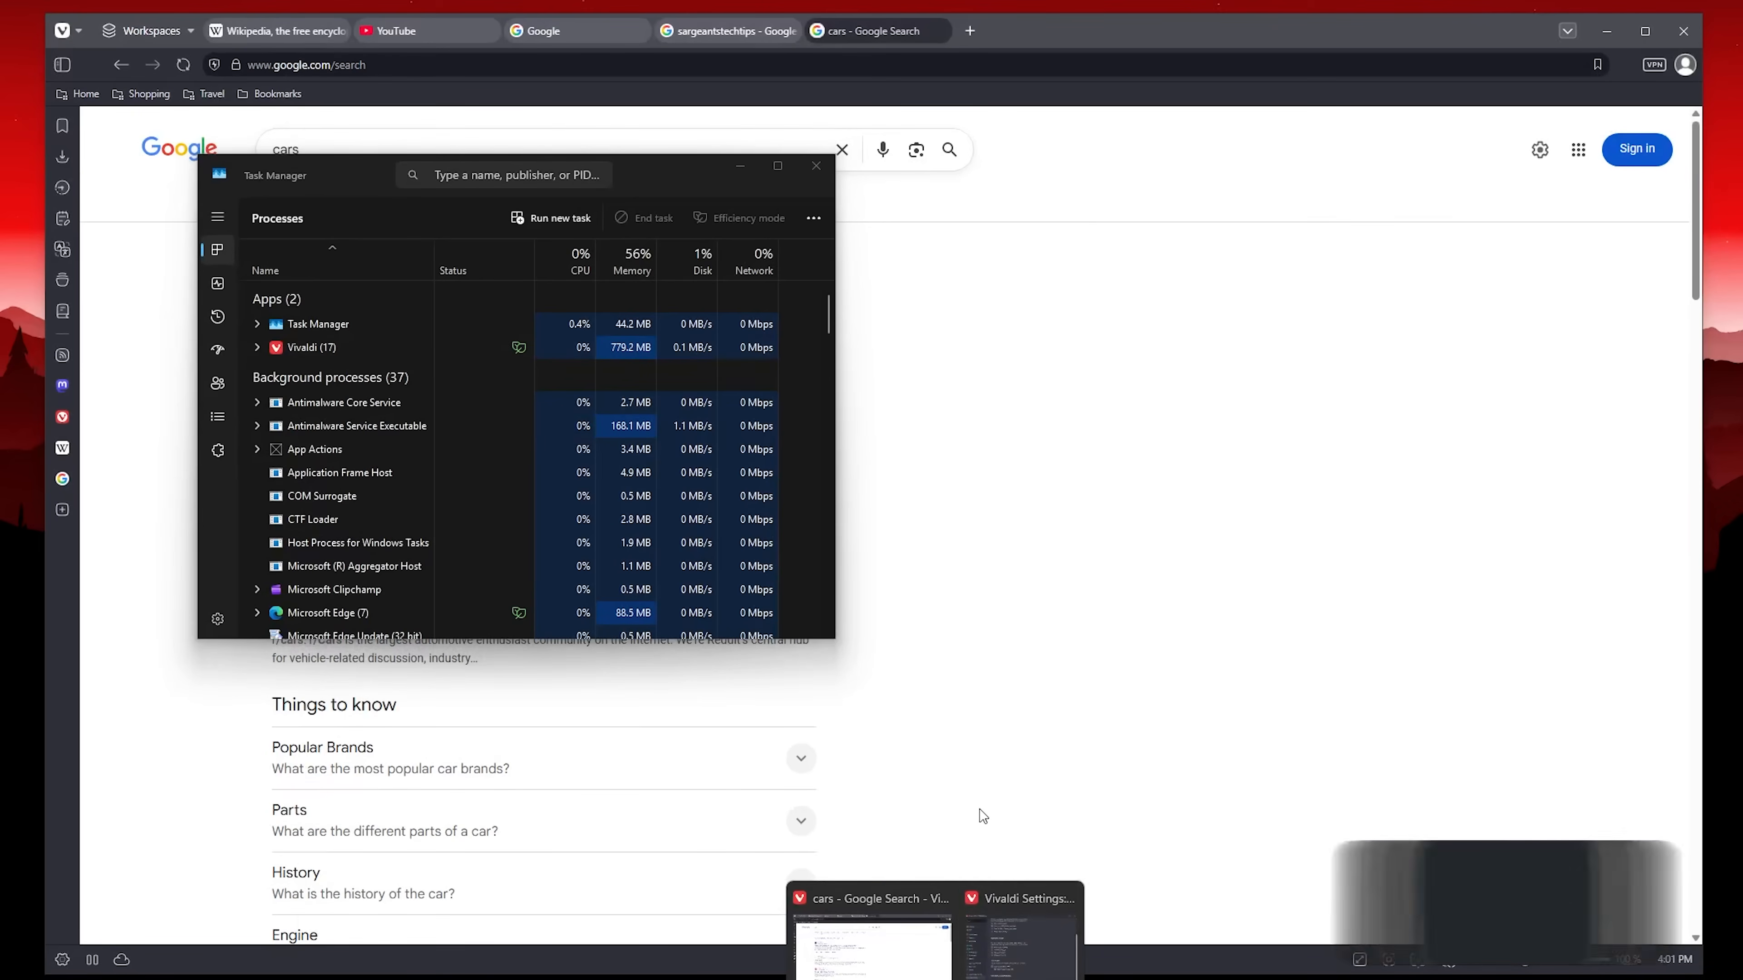
{"action": "left_click", "coordinate": [1010, 917]}
{"action": "left_click_drag", "start_coordinate": [1174, 178], "coordinate": [1248, 146]}
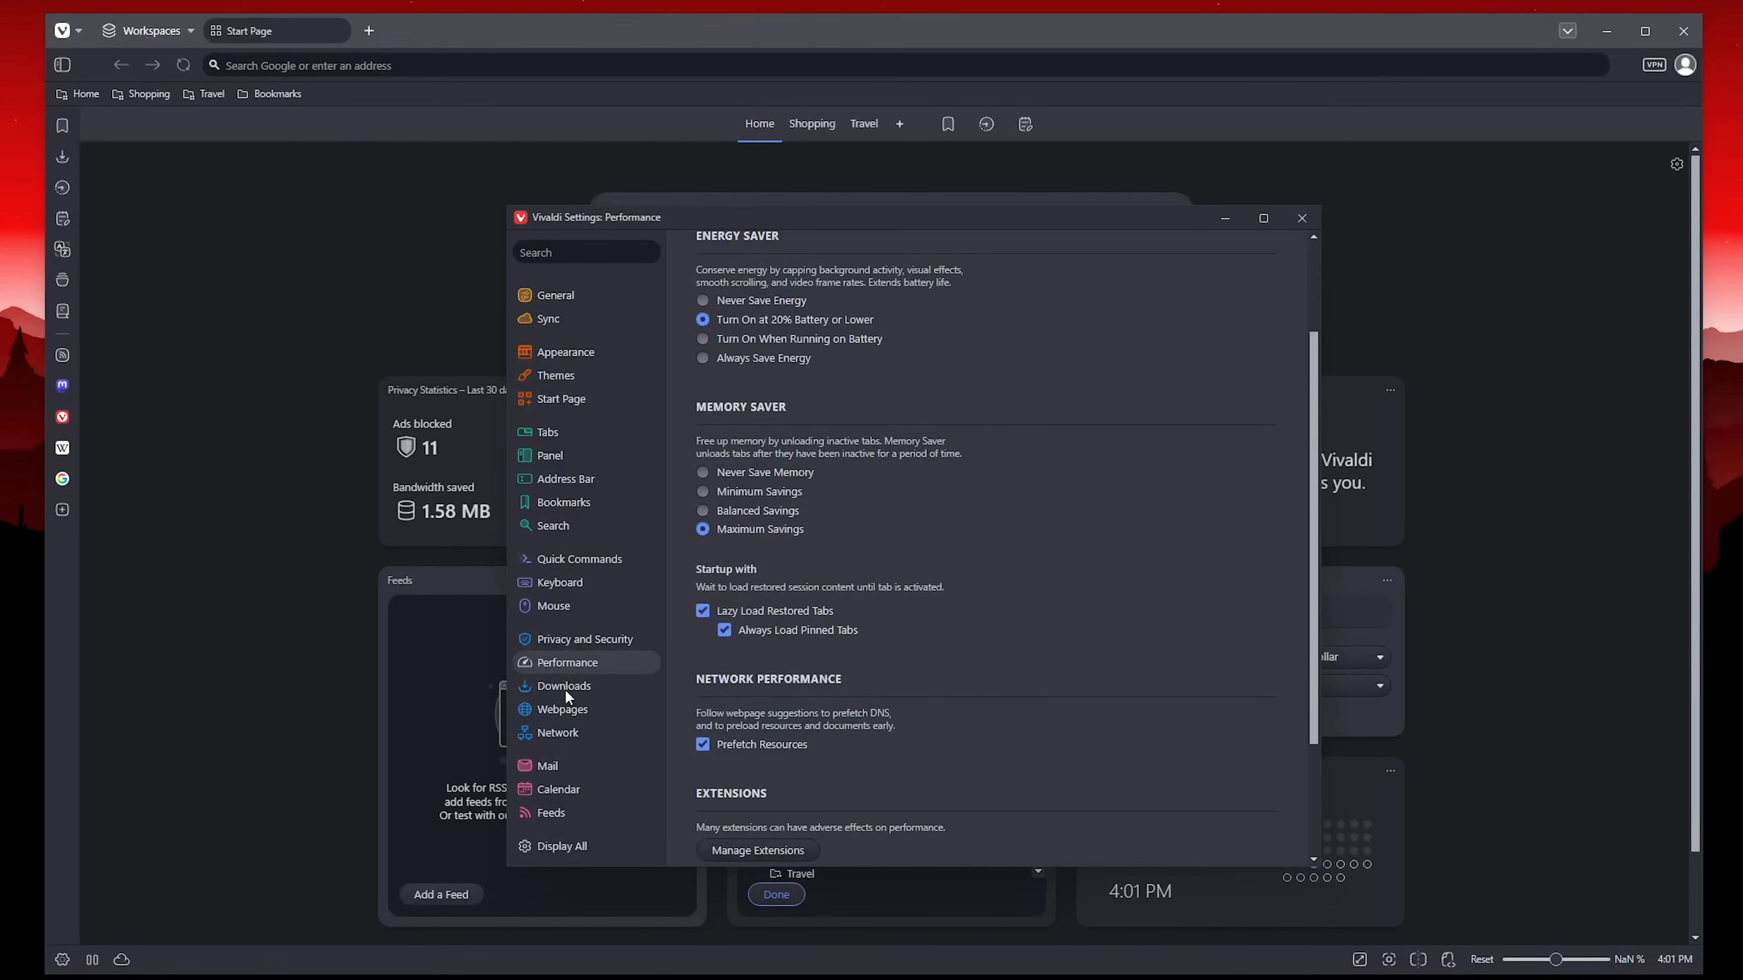
Review the Downloads settings and the Webpages settings for page behavior, zoom, plugins, reader, image capture and fonts.
{"action": "left_click", "coordinate": [565, 690]}
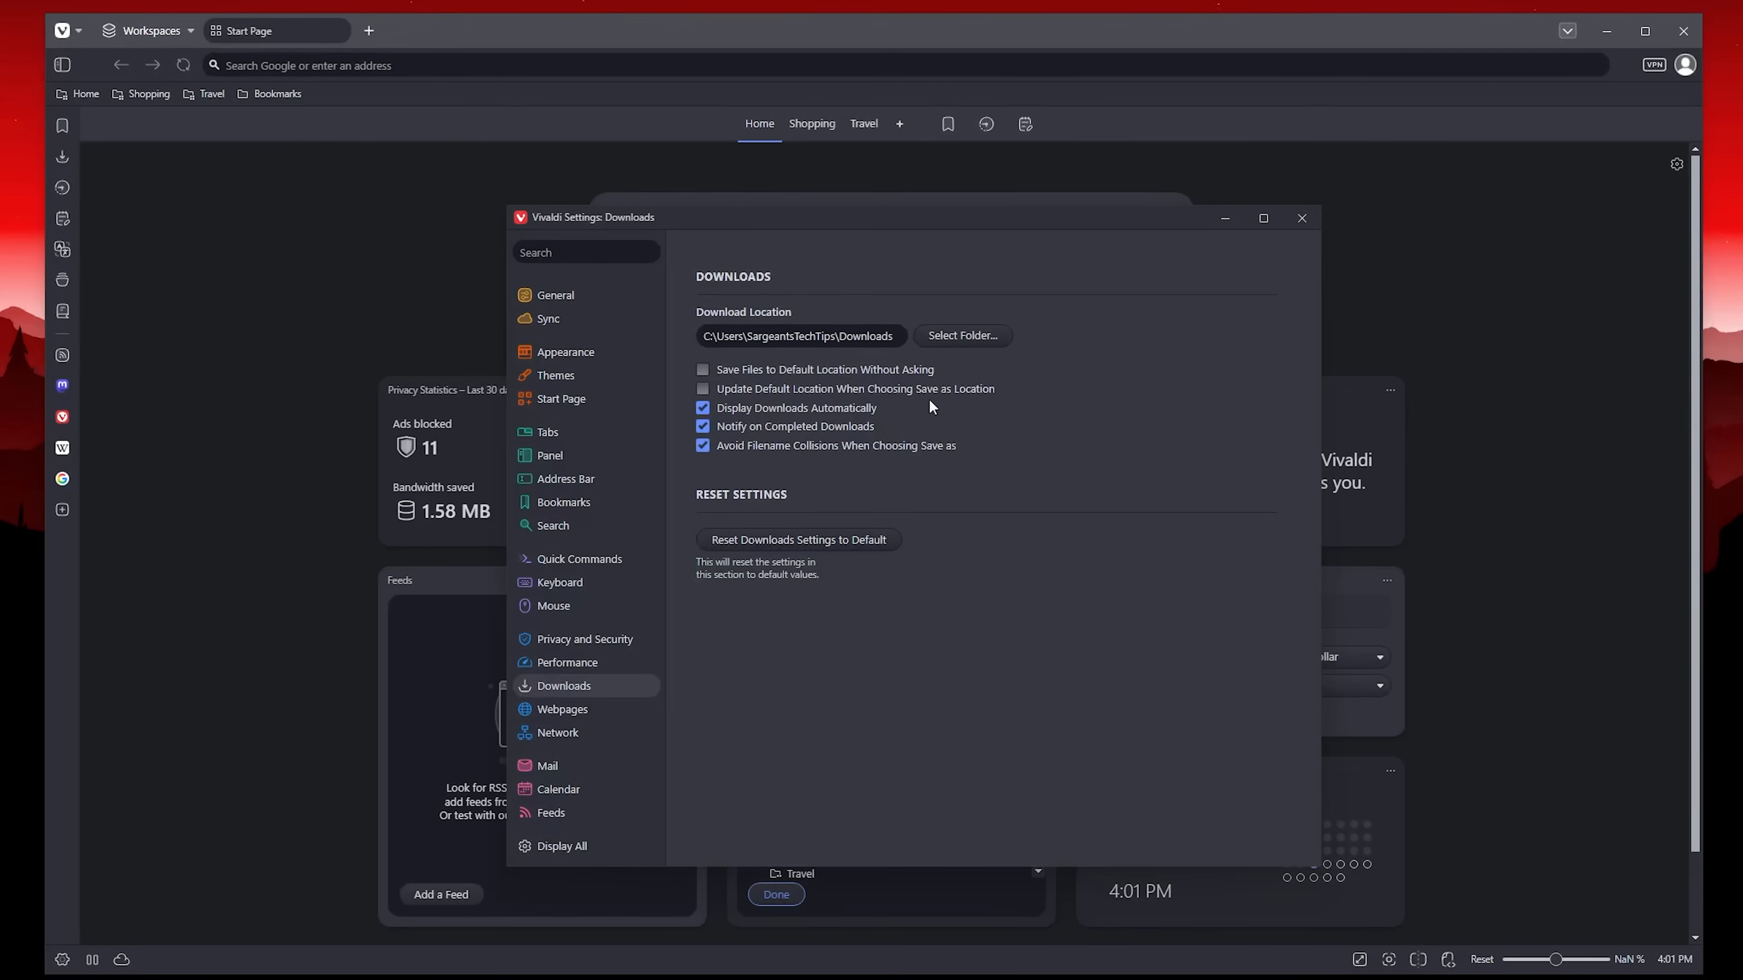
{"action": "left_click", "coordinate": [567, 710]}
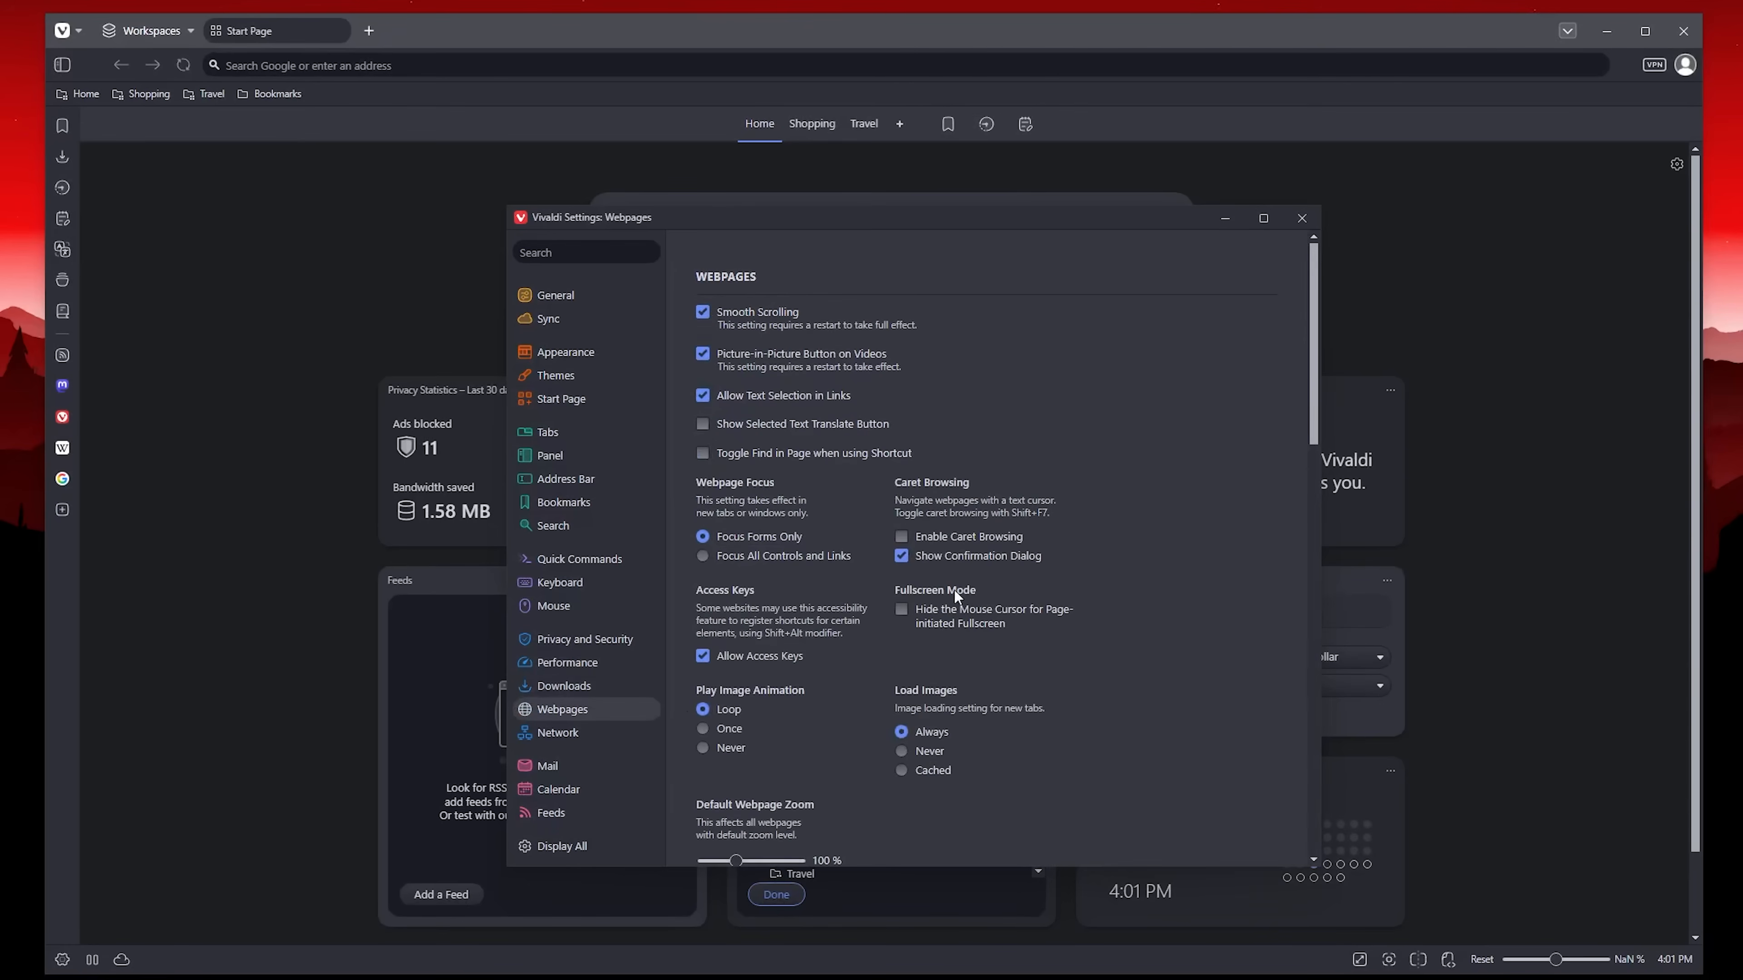
{"action": "scroll", "coordinate": [1062, 475], "scroll_direction": "down", "scroll_amount": 5}
{"action": "scroll", "coordinate": [1062, 476], "scroll_direction": "up", "scroll_amount": 3}
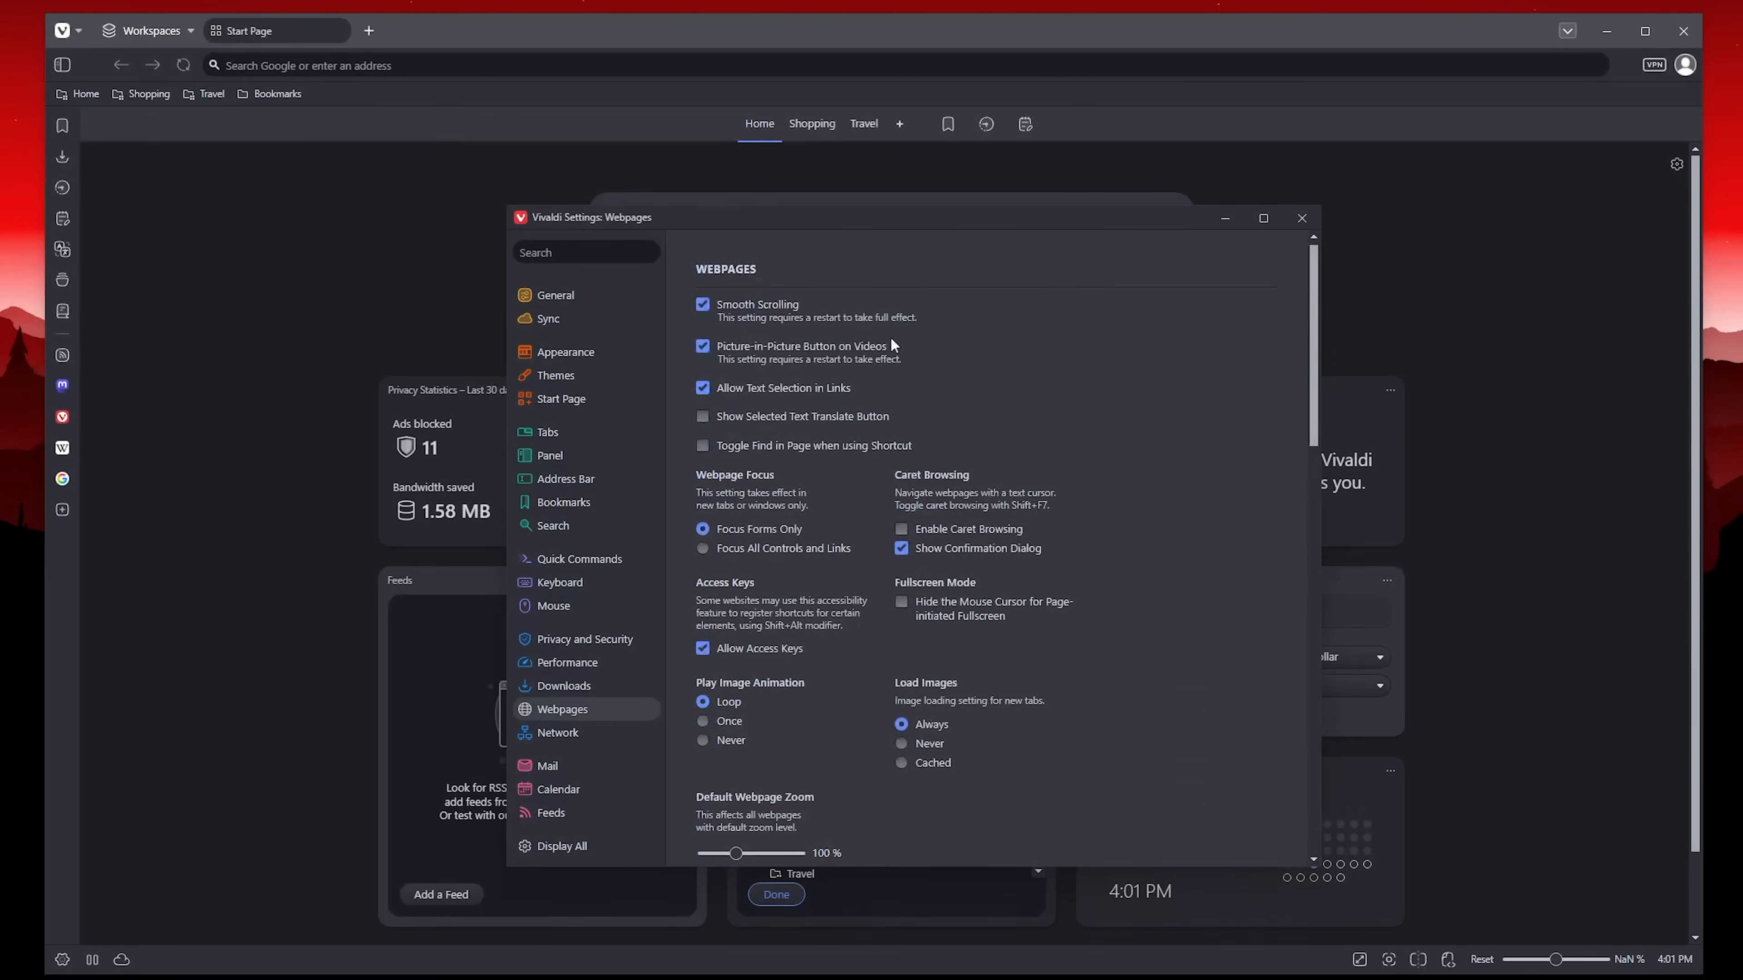
{"action": "scroll", "coordinate": [1087, 583], "scroll_direction": "down", "scroll_amount": 10}
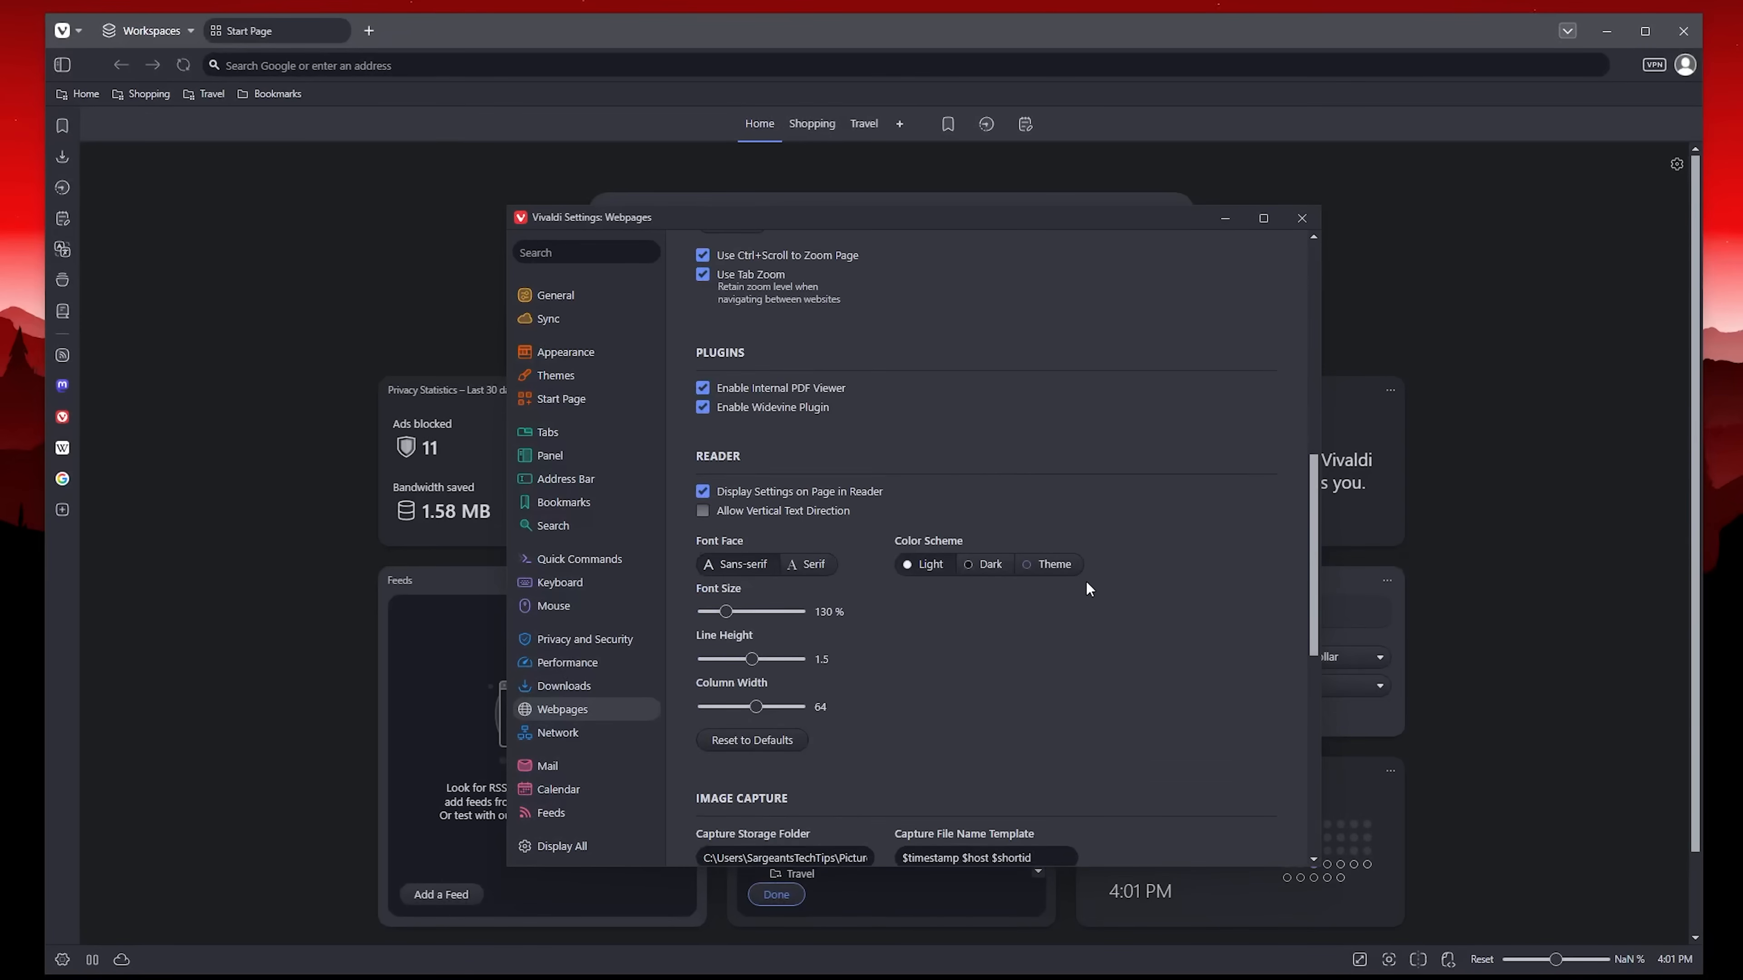
{"action": "scroll", "coordinate": [1087, 577], "scroll_direction": "up", "scroll_amount": 4}
{"action": "scroll", "coordinate": [752, 537], "scroll_direction": "down", "scroll_amount": 7}
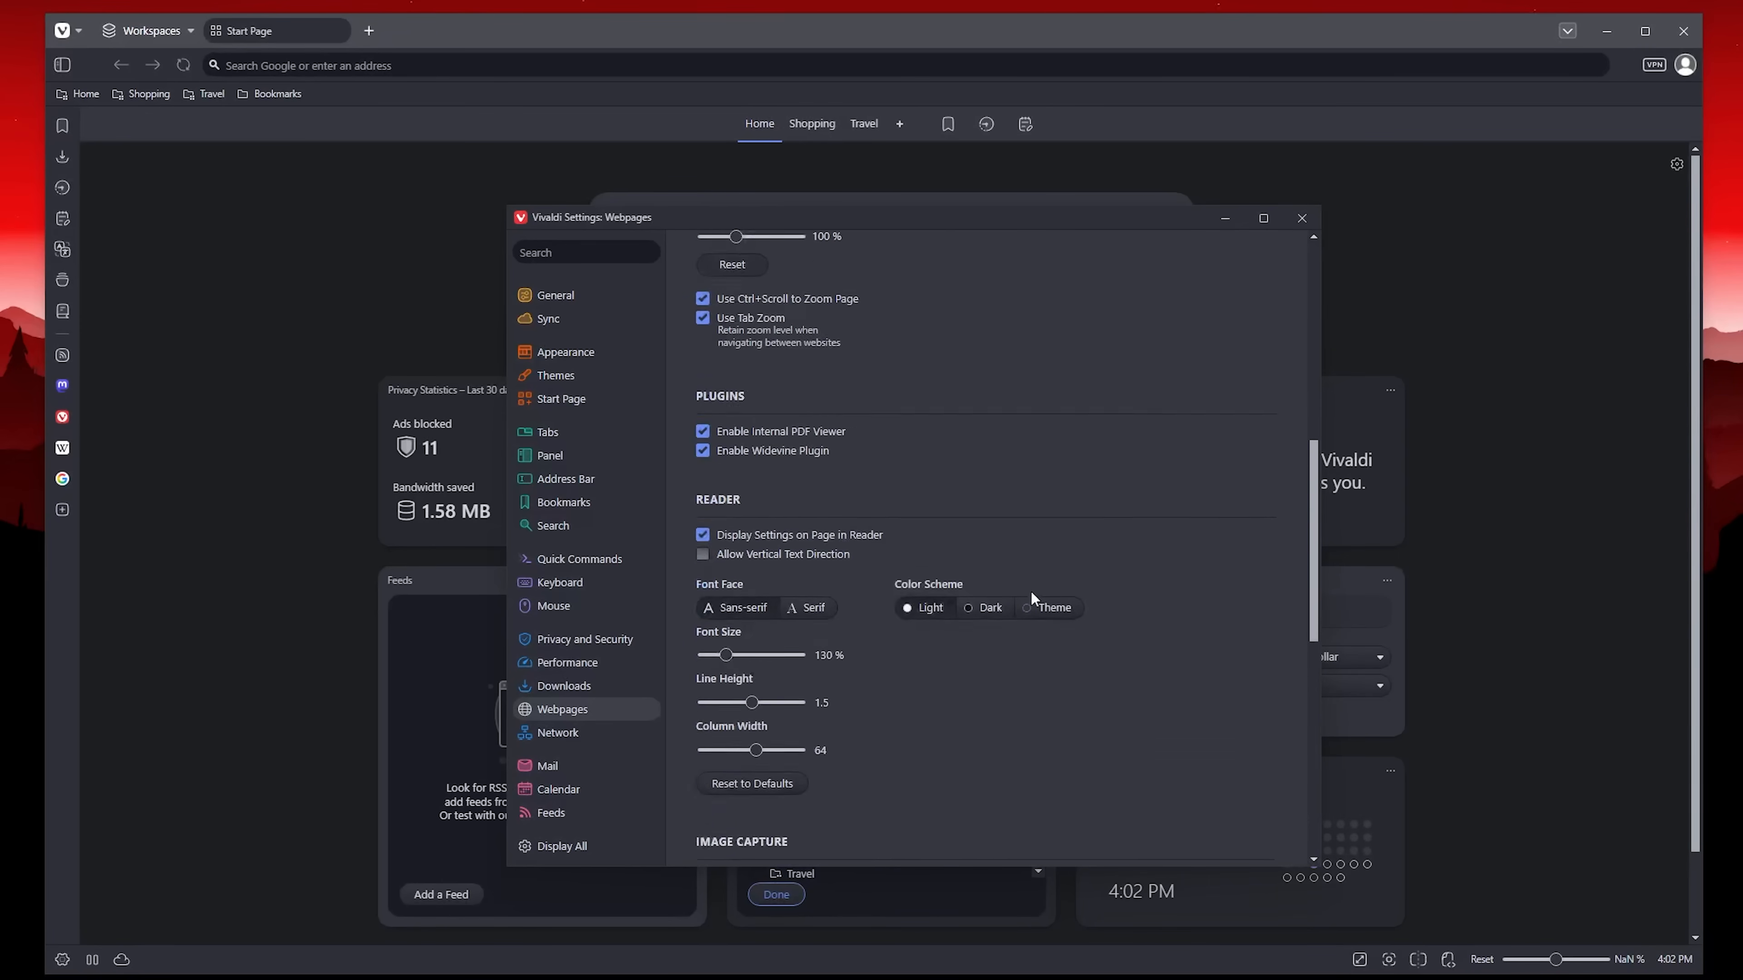
{"action": "scroll", "coordinate": [1050, 635], "scroll_direction": "down", "scroll_amount": 3}
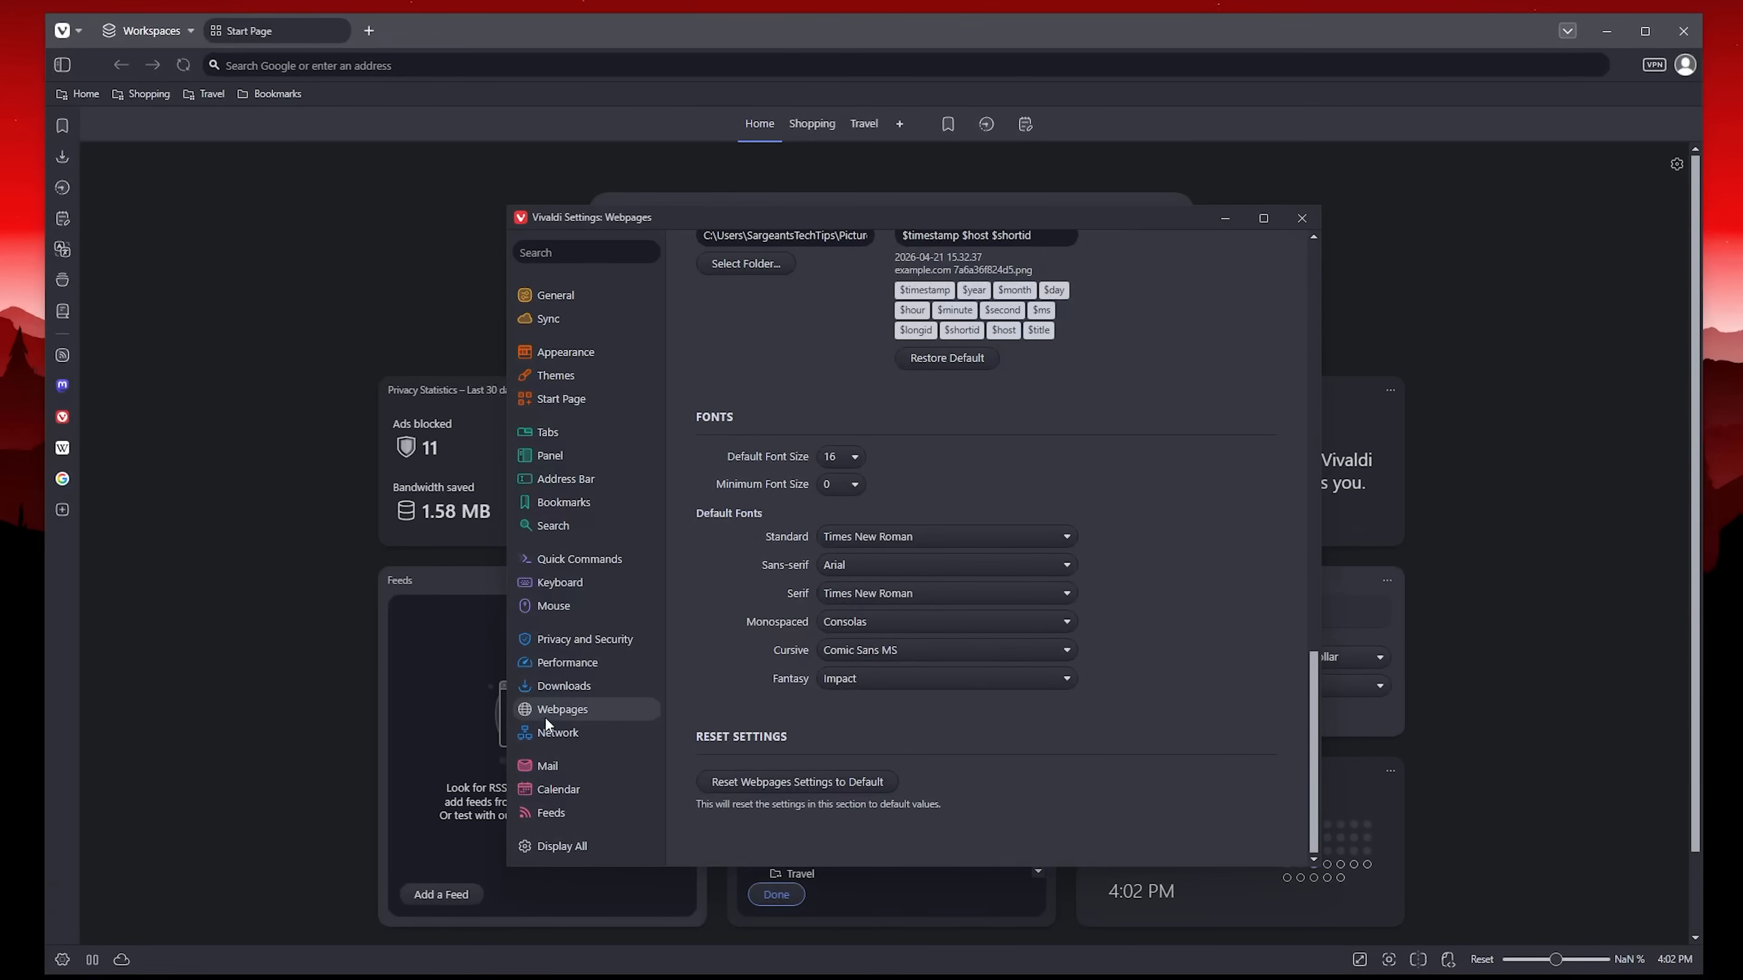
Examine the Network settings, including DNS over HTTPS and the choices for the reported browser brand.
{"action": "left_click", "coordinate": [552, 732]}
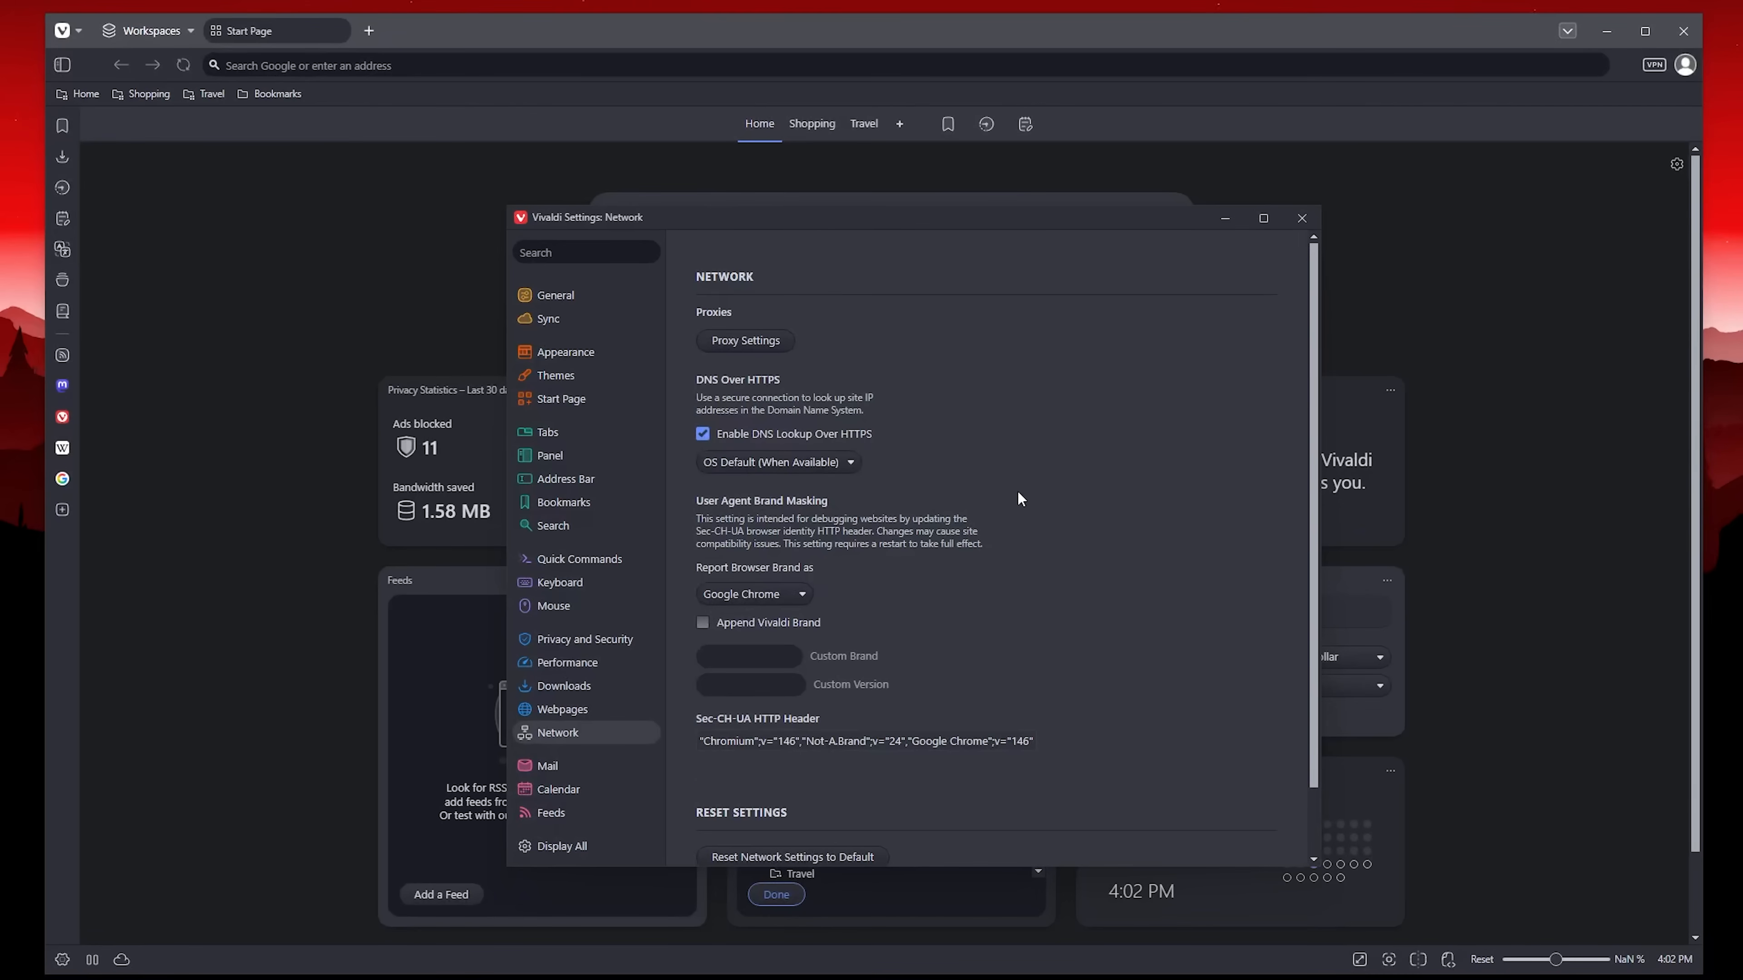
{"action": "scroll", "coordinate": [1019, 492], "scroll_direction": "down", "scroll_amount": 1}
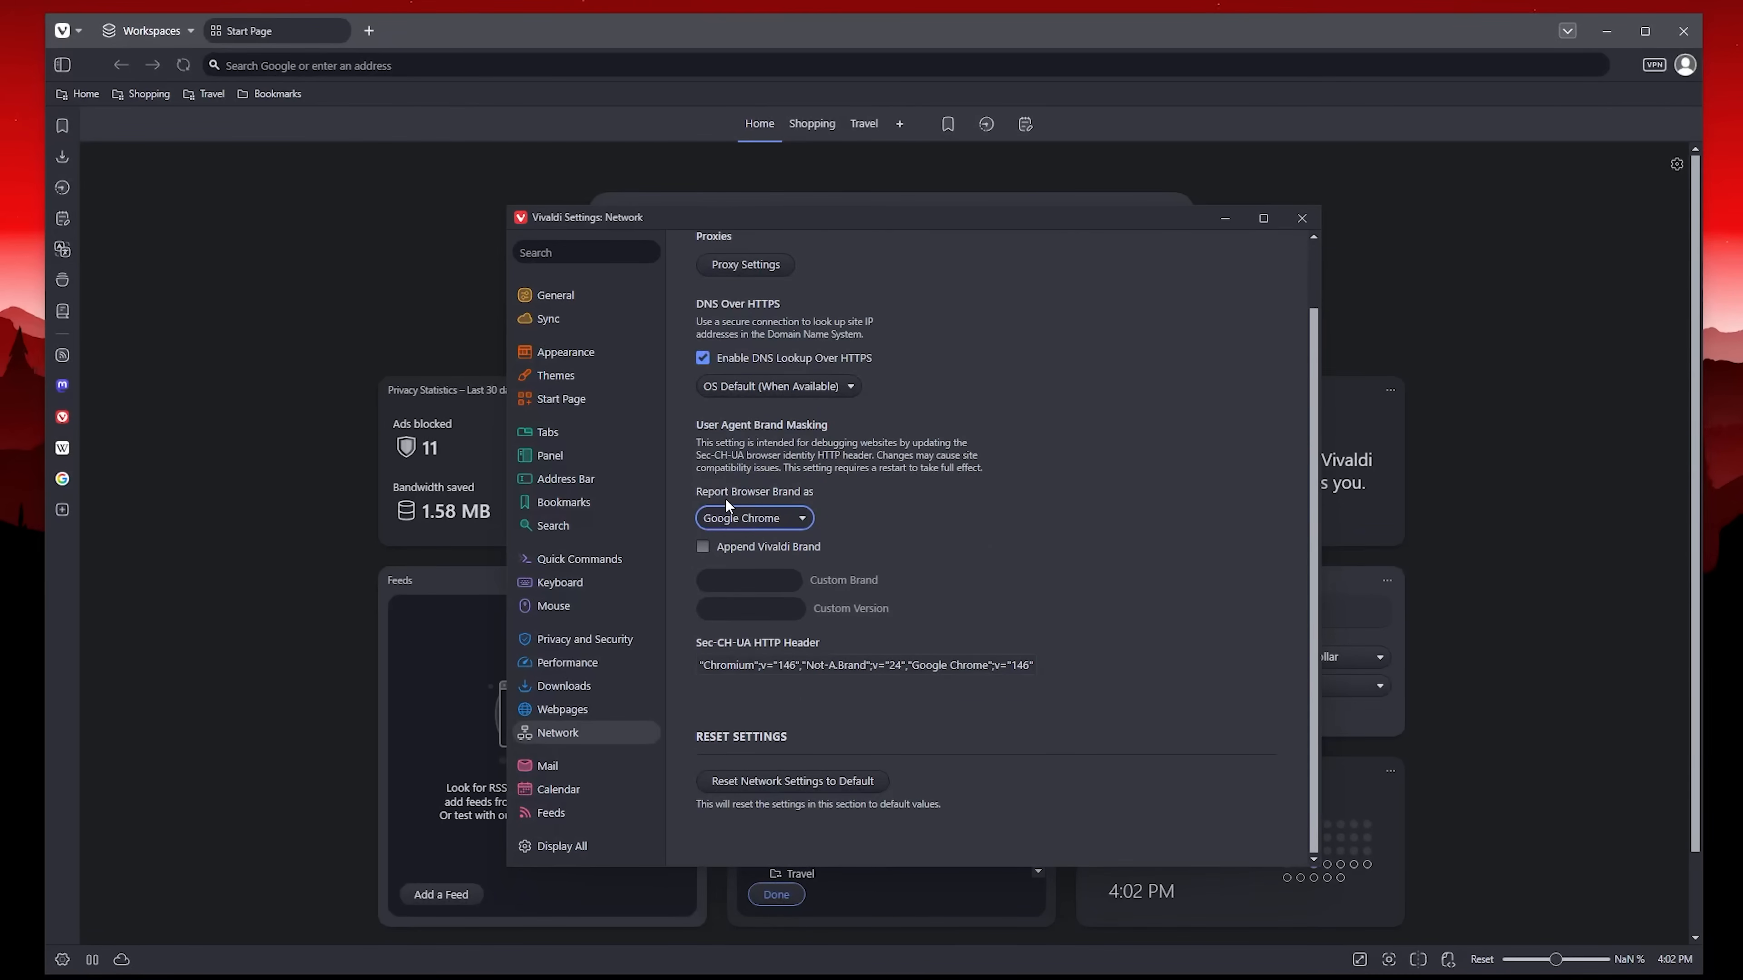
{"action": "left_click", "coordinate": [750, 519]}
{"action": "left_click", "coordinate": [721, 562]}
Review the Mail and Calendar productivity options and the Feeds settings for newsfeed accounts and message view.
{"action": "scroll", "coordinate": [1014, 559], "scroll_direction": "down", "scroll_amount": 2}
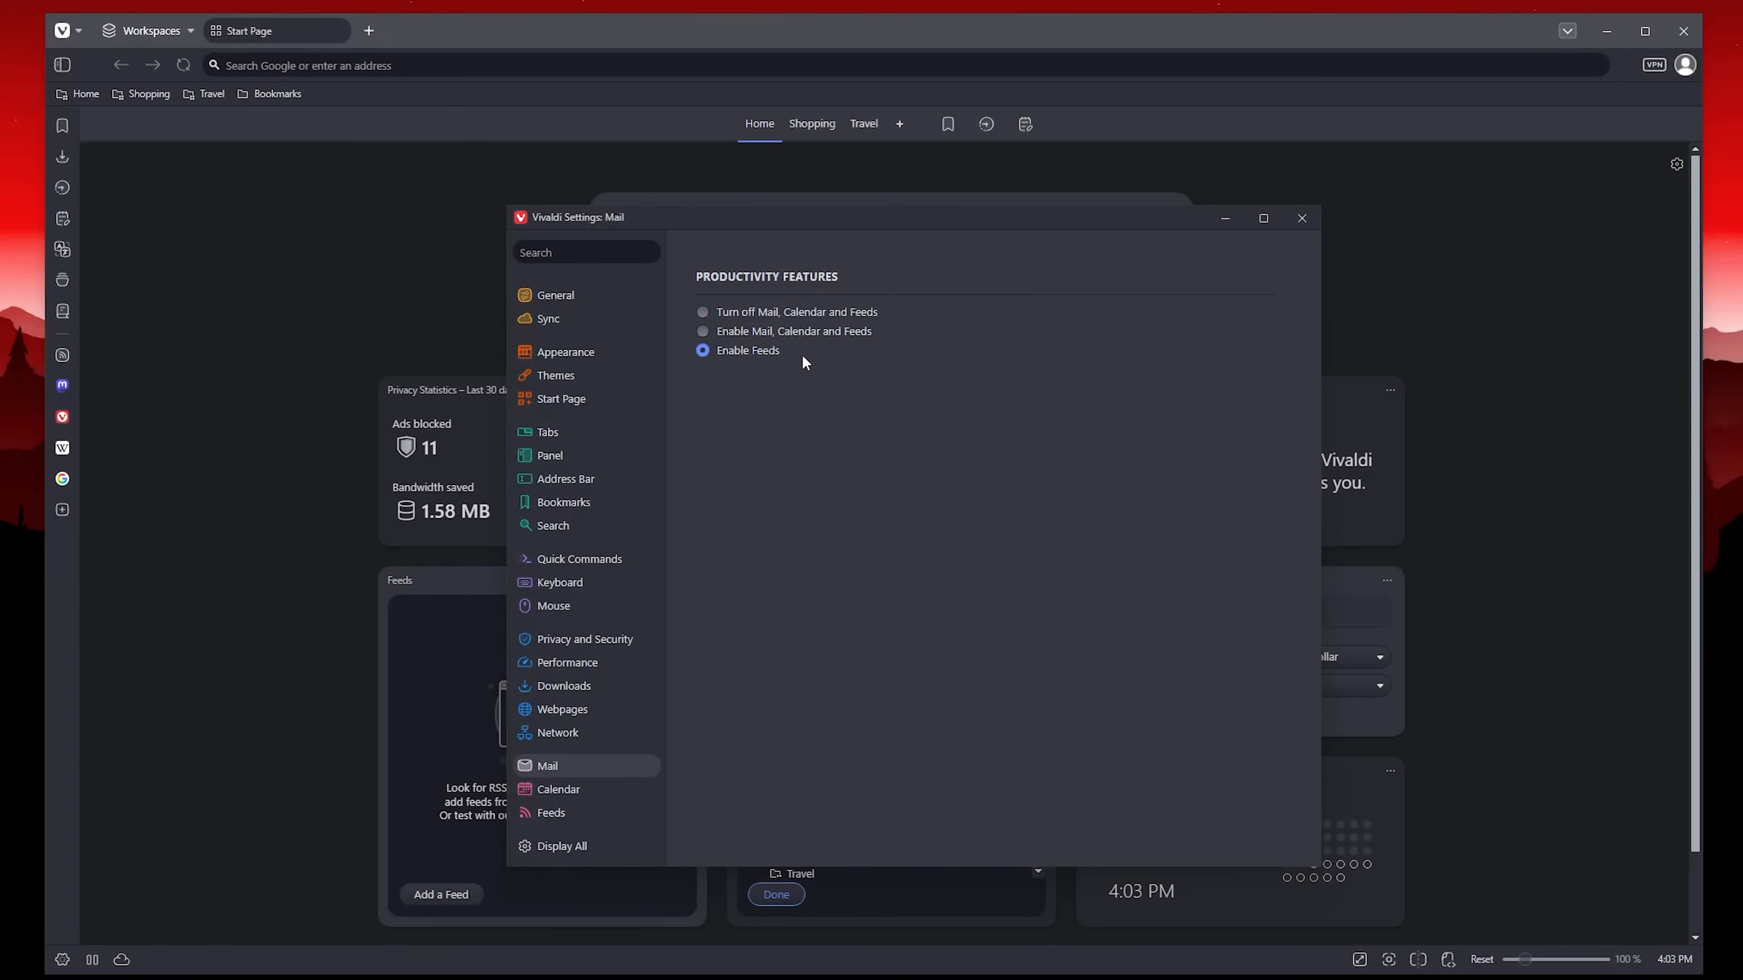
{"action": "scroll", "coordinate": [725, 586], "scroll_direction": "down", "scroll_amount": 2}
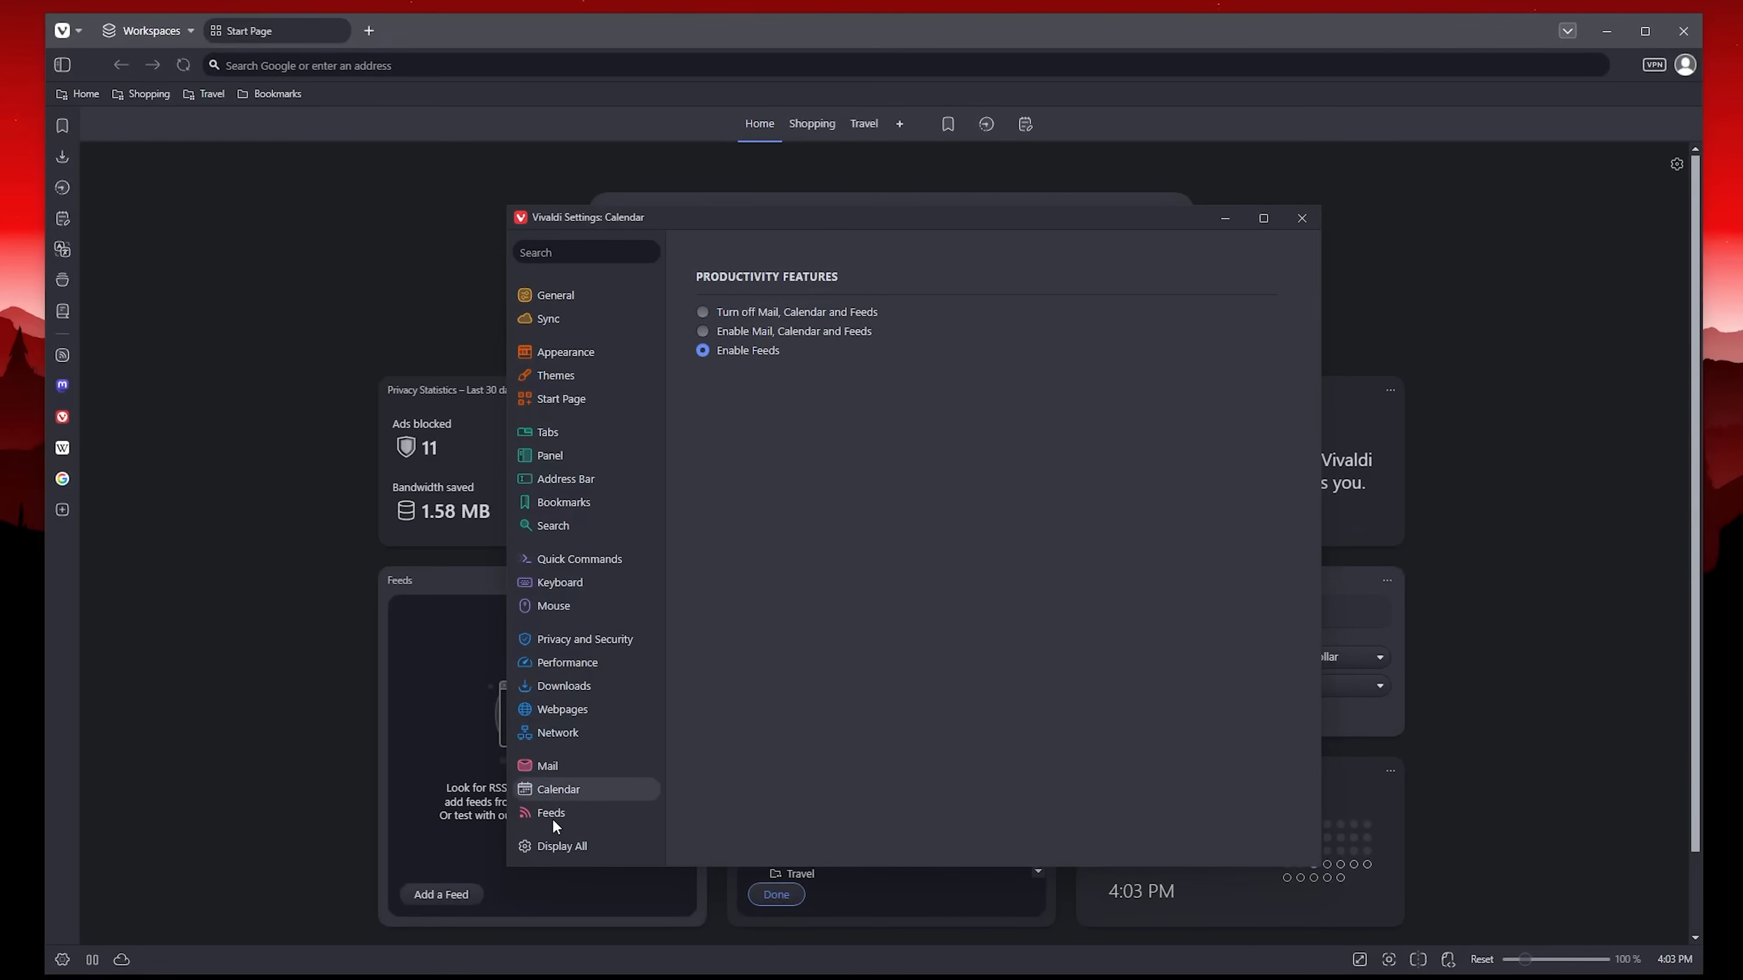
{"action": "left_click", "coordinate": [561, 810]}
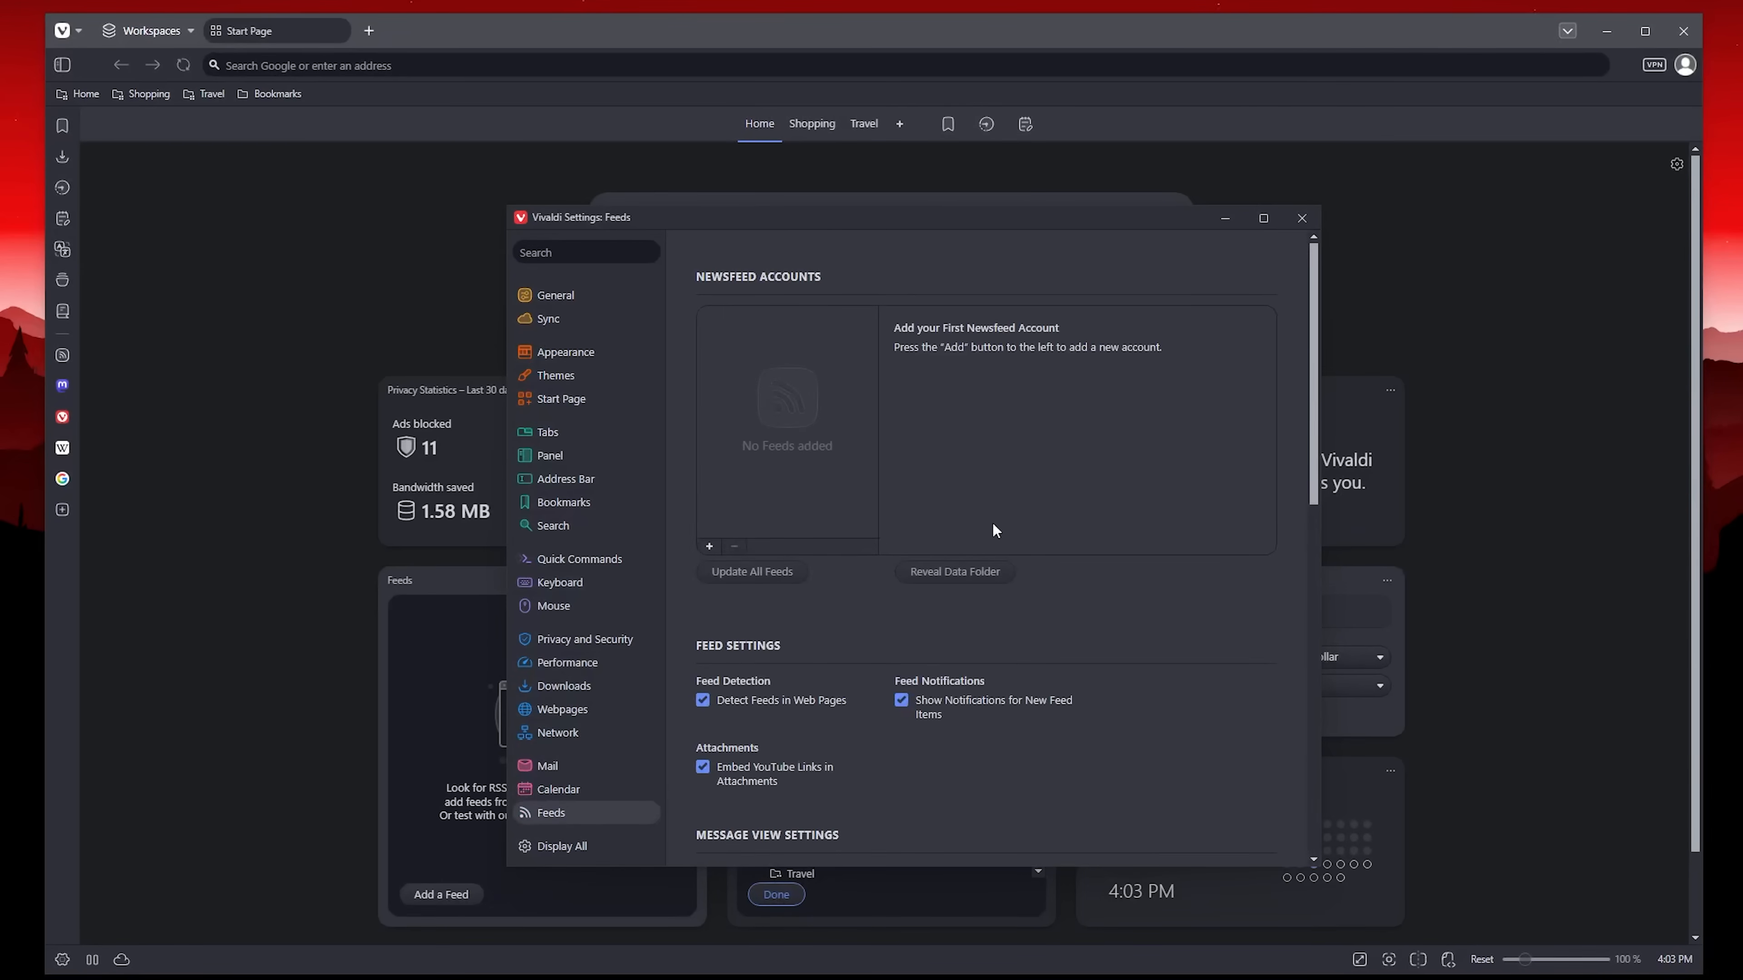
{"action": "scroll", "coordinate": [994, 530], "scroll_direction": "down", "scroll_amount": 3}
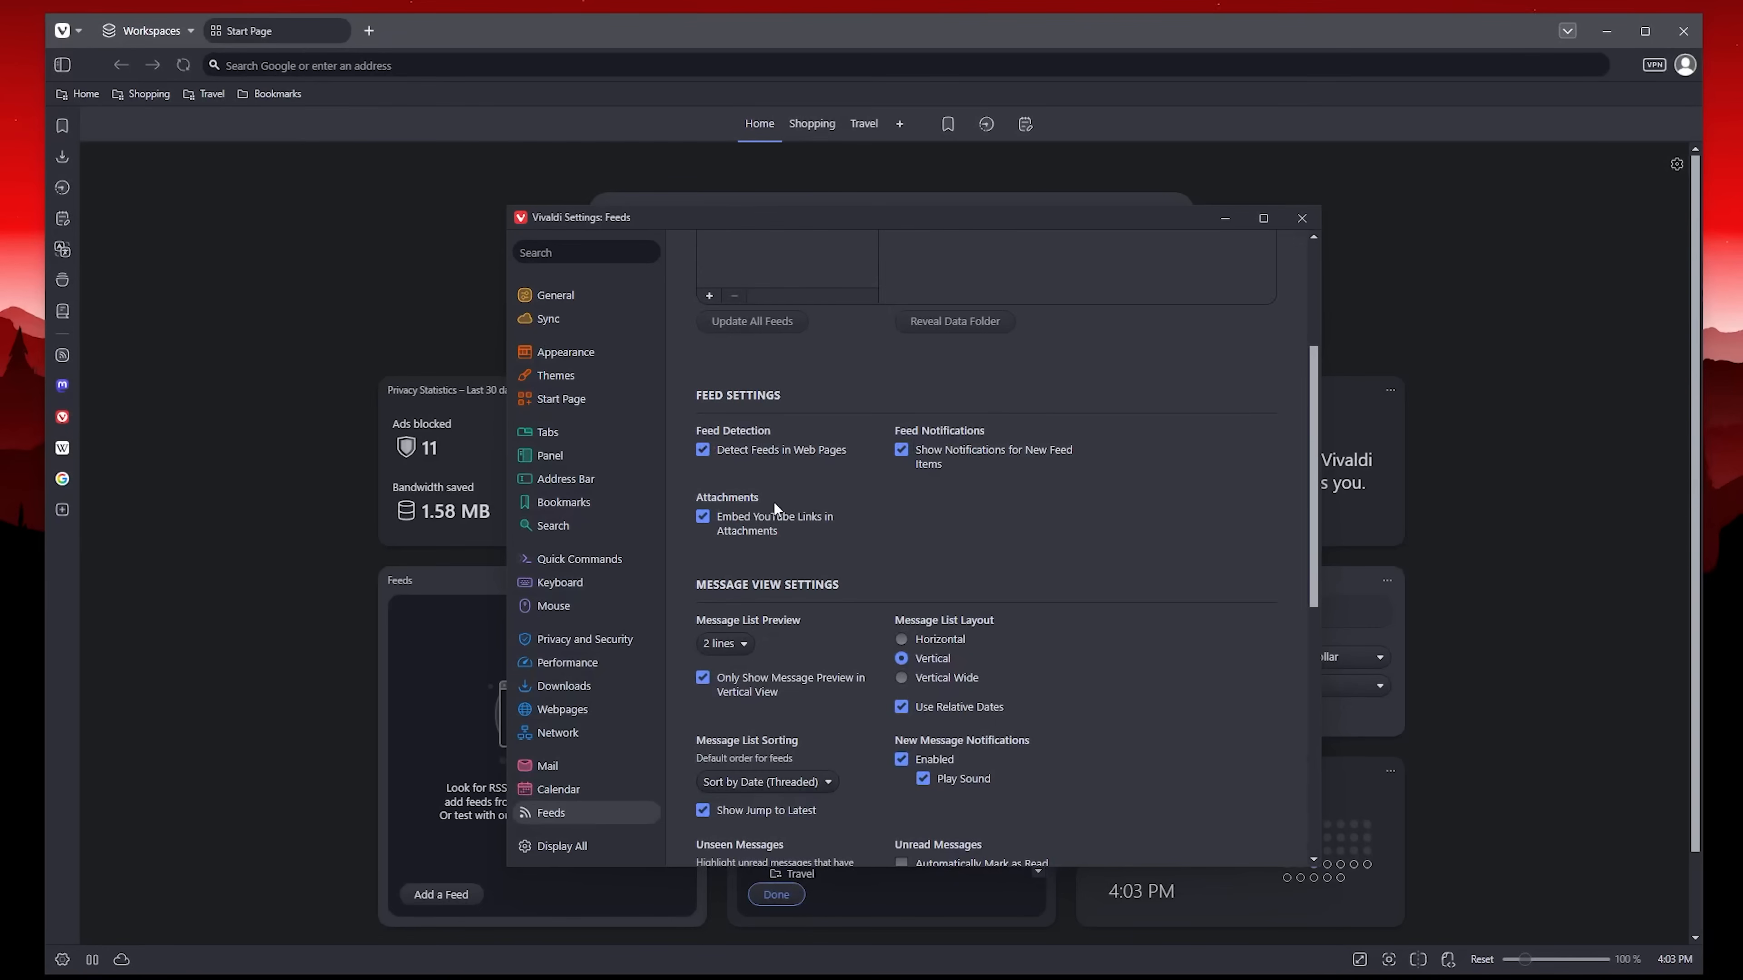
{"action": "scroll", "coordinate": [775, 507], "scroll_direction": "down", "scroll_amount": 4}
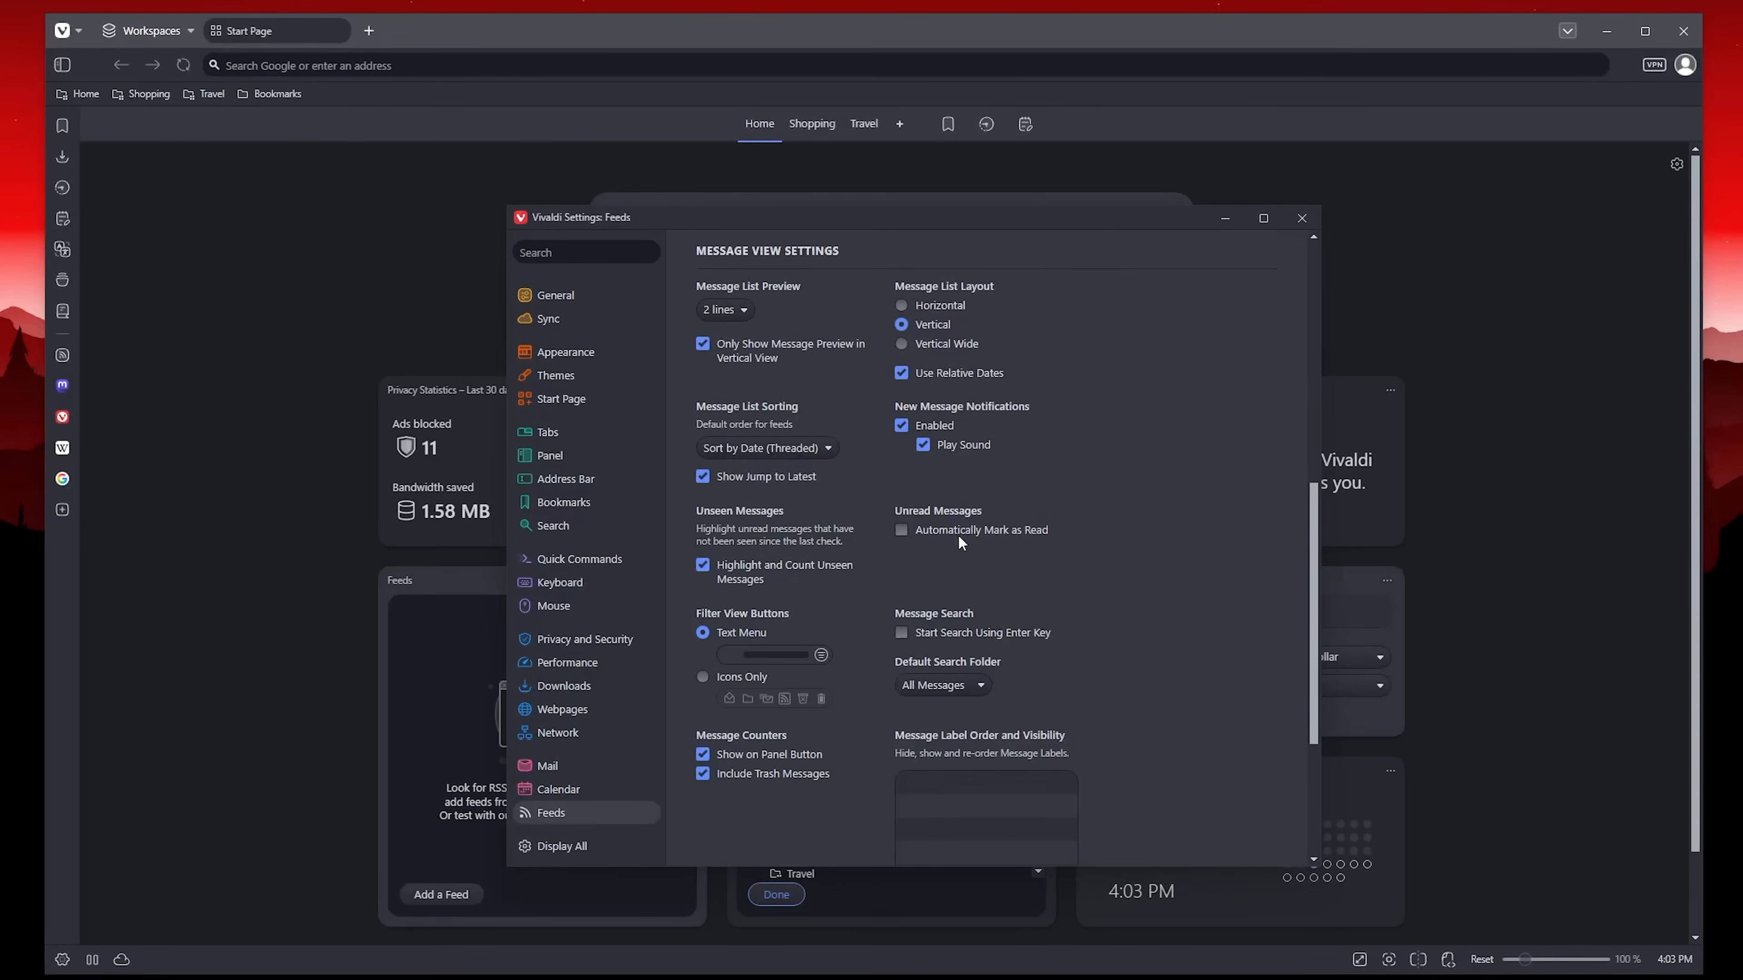
{"action": "scroll", "coordinate": [1043, 630], "scroll_direction": "down", "scroll_amount": 3}
{"action": "scroll", "coordinate": [1036, 635], "scroll_direction": "up", "scroll_amount": 10}
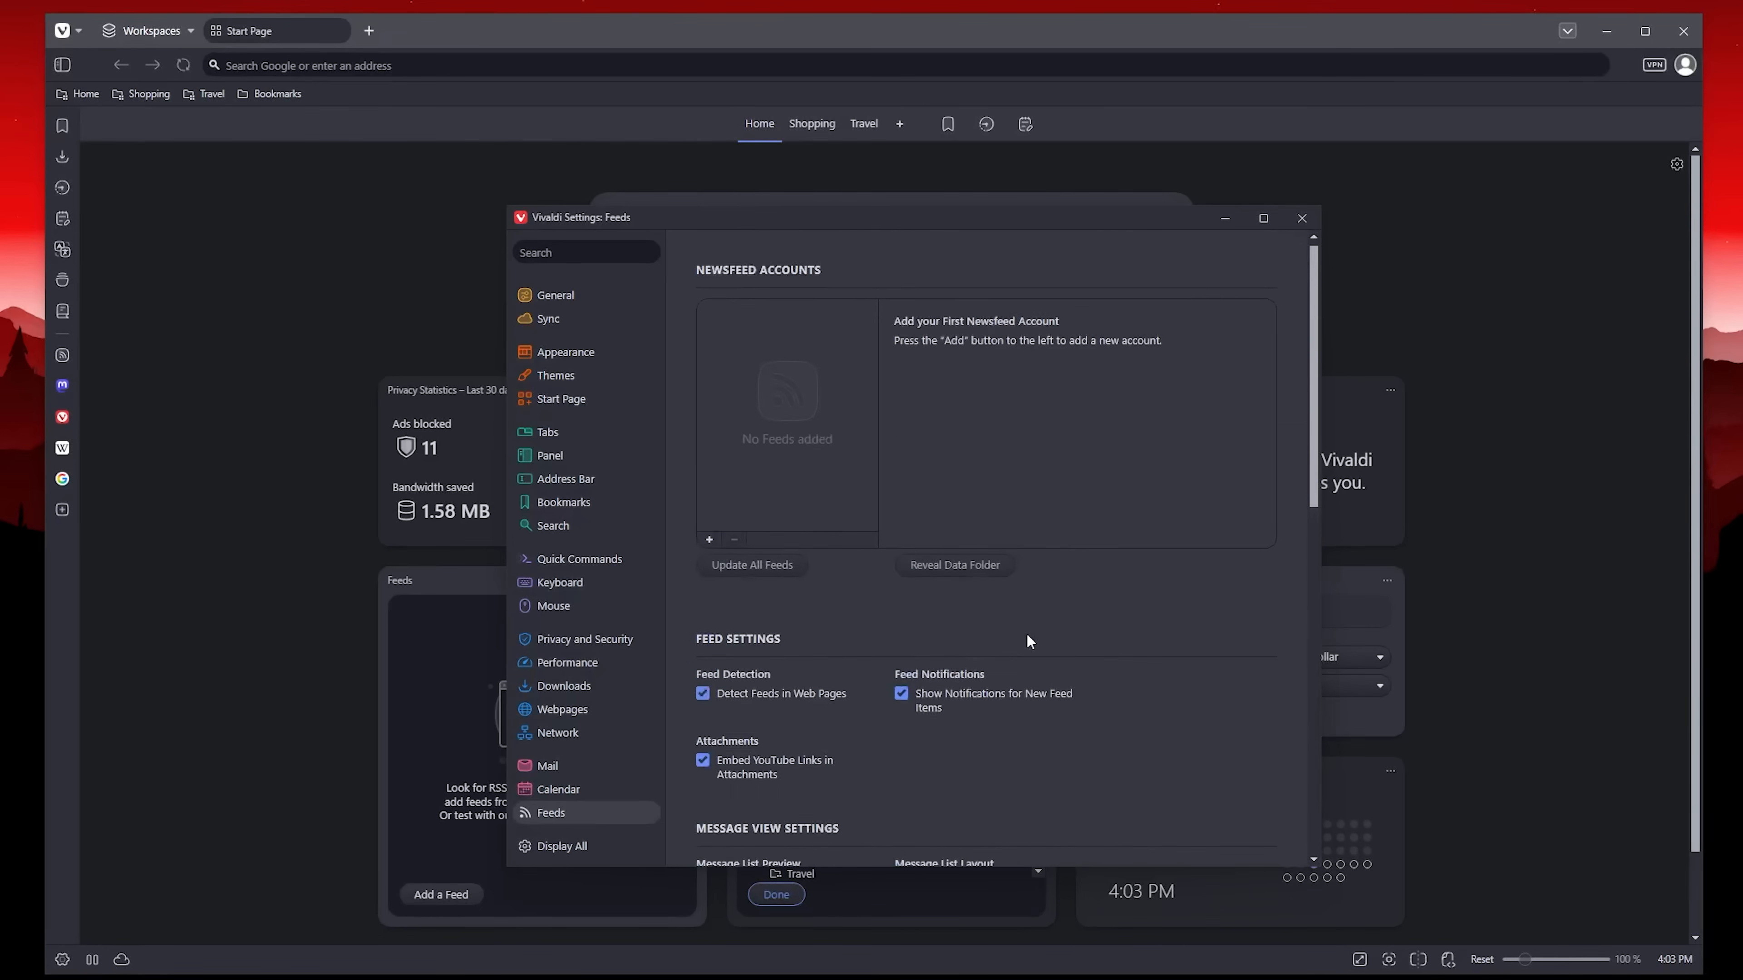
Browse the combined page of all settings and close the Settings window.
{"action": "scroll", "coordinate": [1051, 692], "scroll_direction": "down", "scroll_amount": 8}
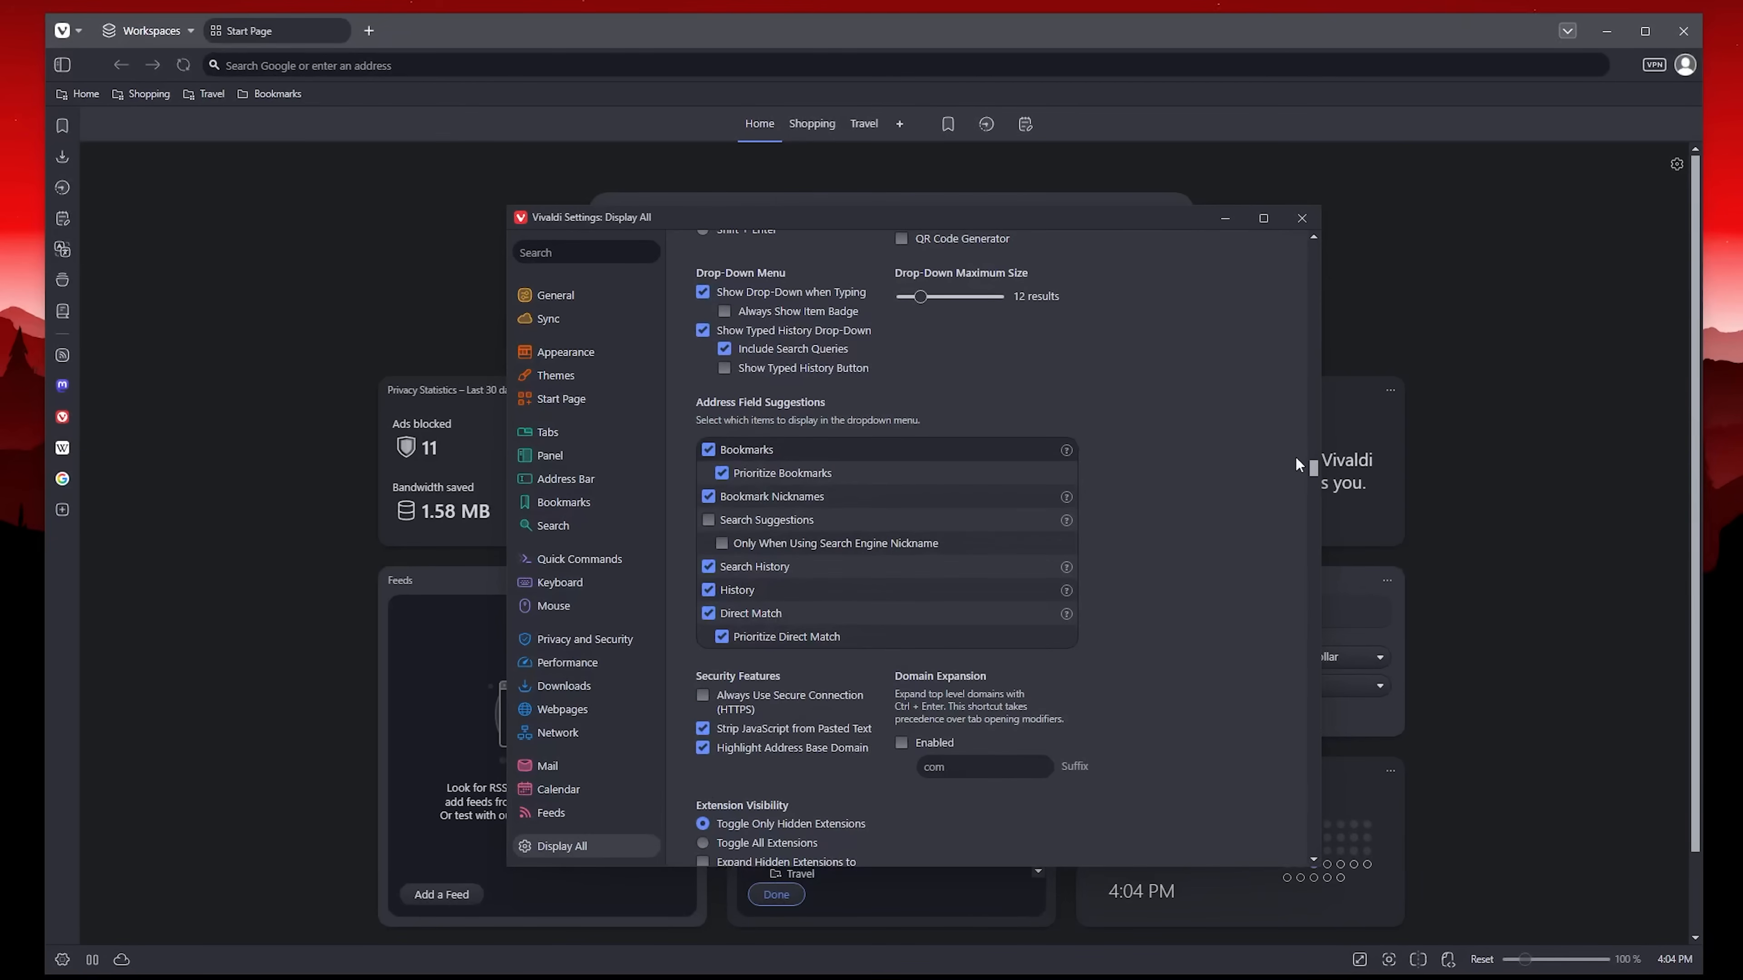
{"action": "left_click_drag", "start_coordinate": [1310, 466], "coordinate": [1299, 696]}
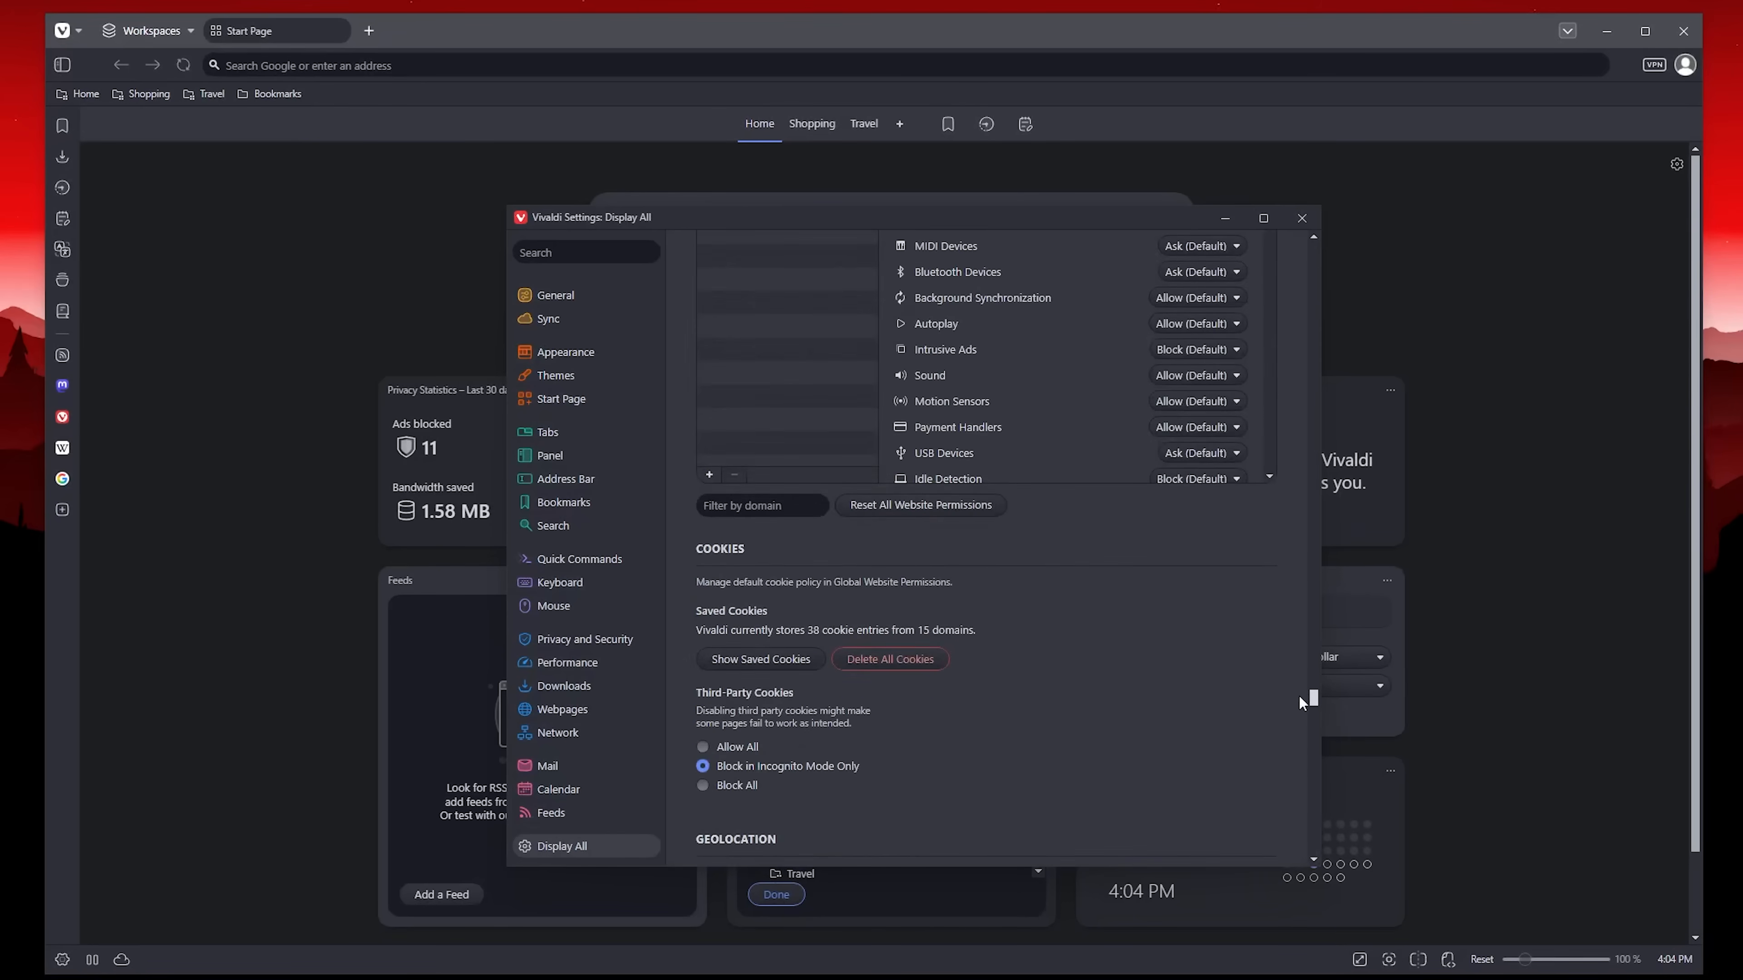
{"action": "left_click", "coordinate": [528, 251]}
{"action": "left_click", "coordinate": [1302, 218]}
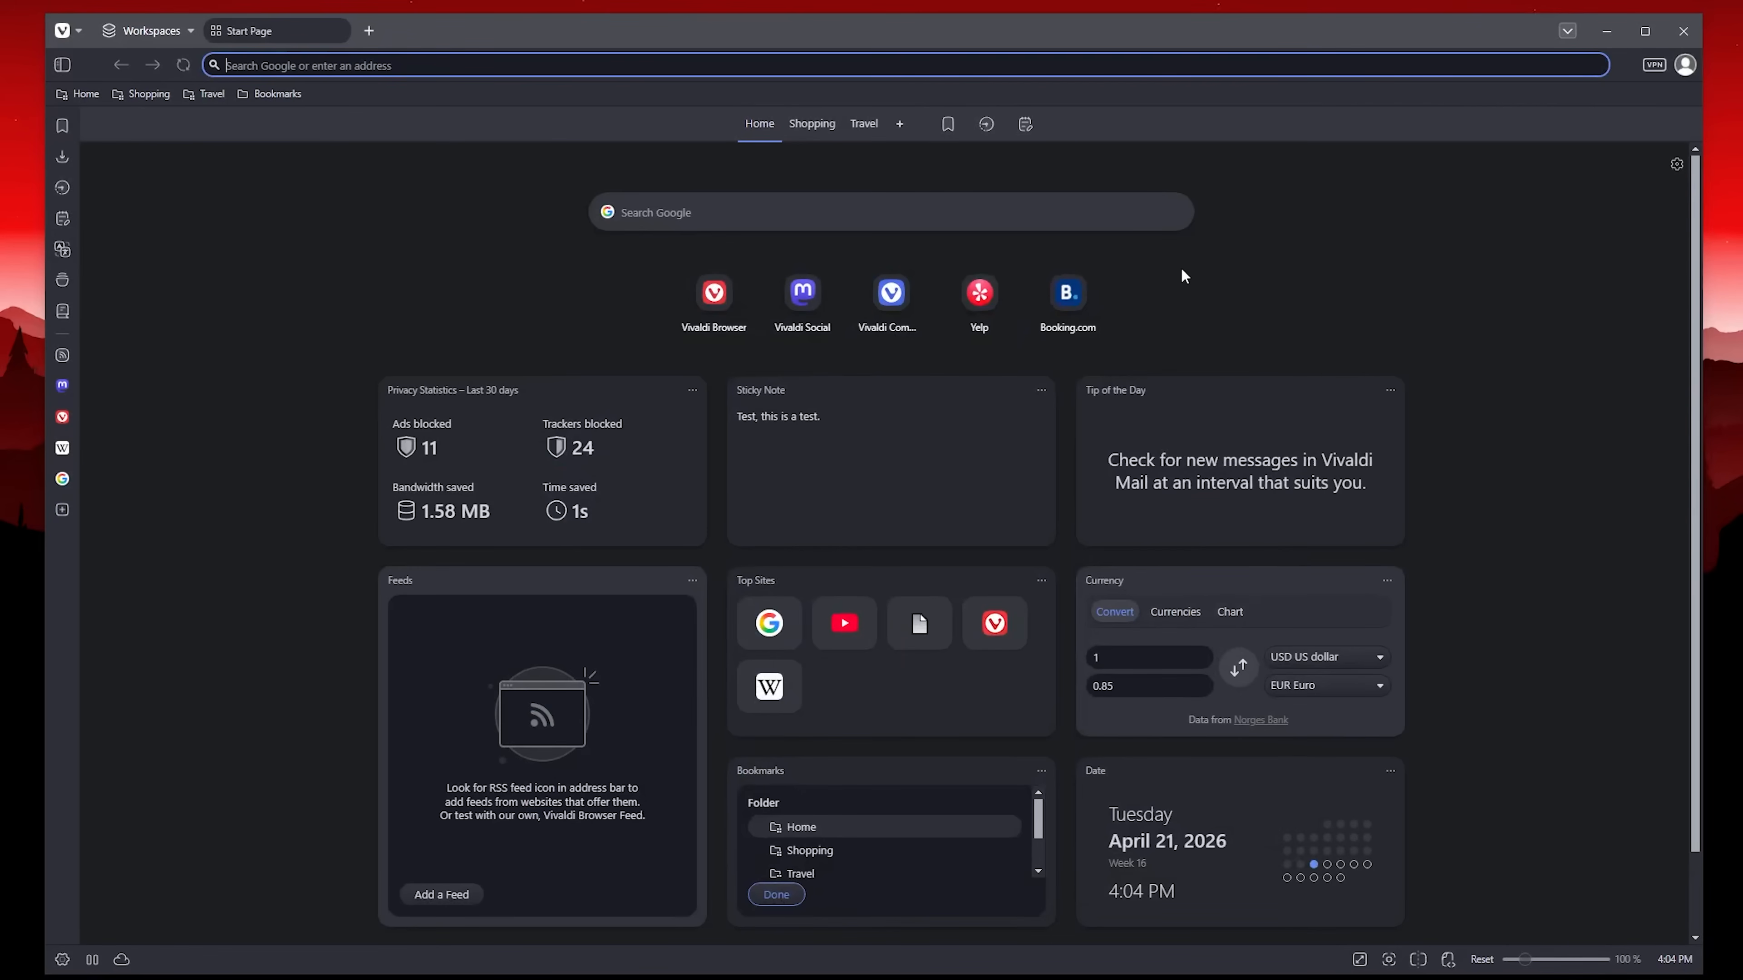
Look at the VPN, profile and Workspaces controls in the main browser window.
{"action": "left_click", "coordinate": [1655, 64]}
{"action": "left_click", "coordinate": [1384, 242]}
{"action": "left_click", "coordinate": [1684, 72]}
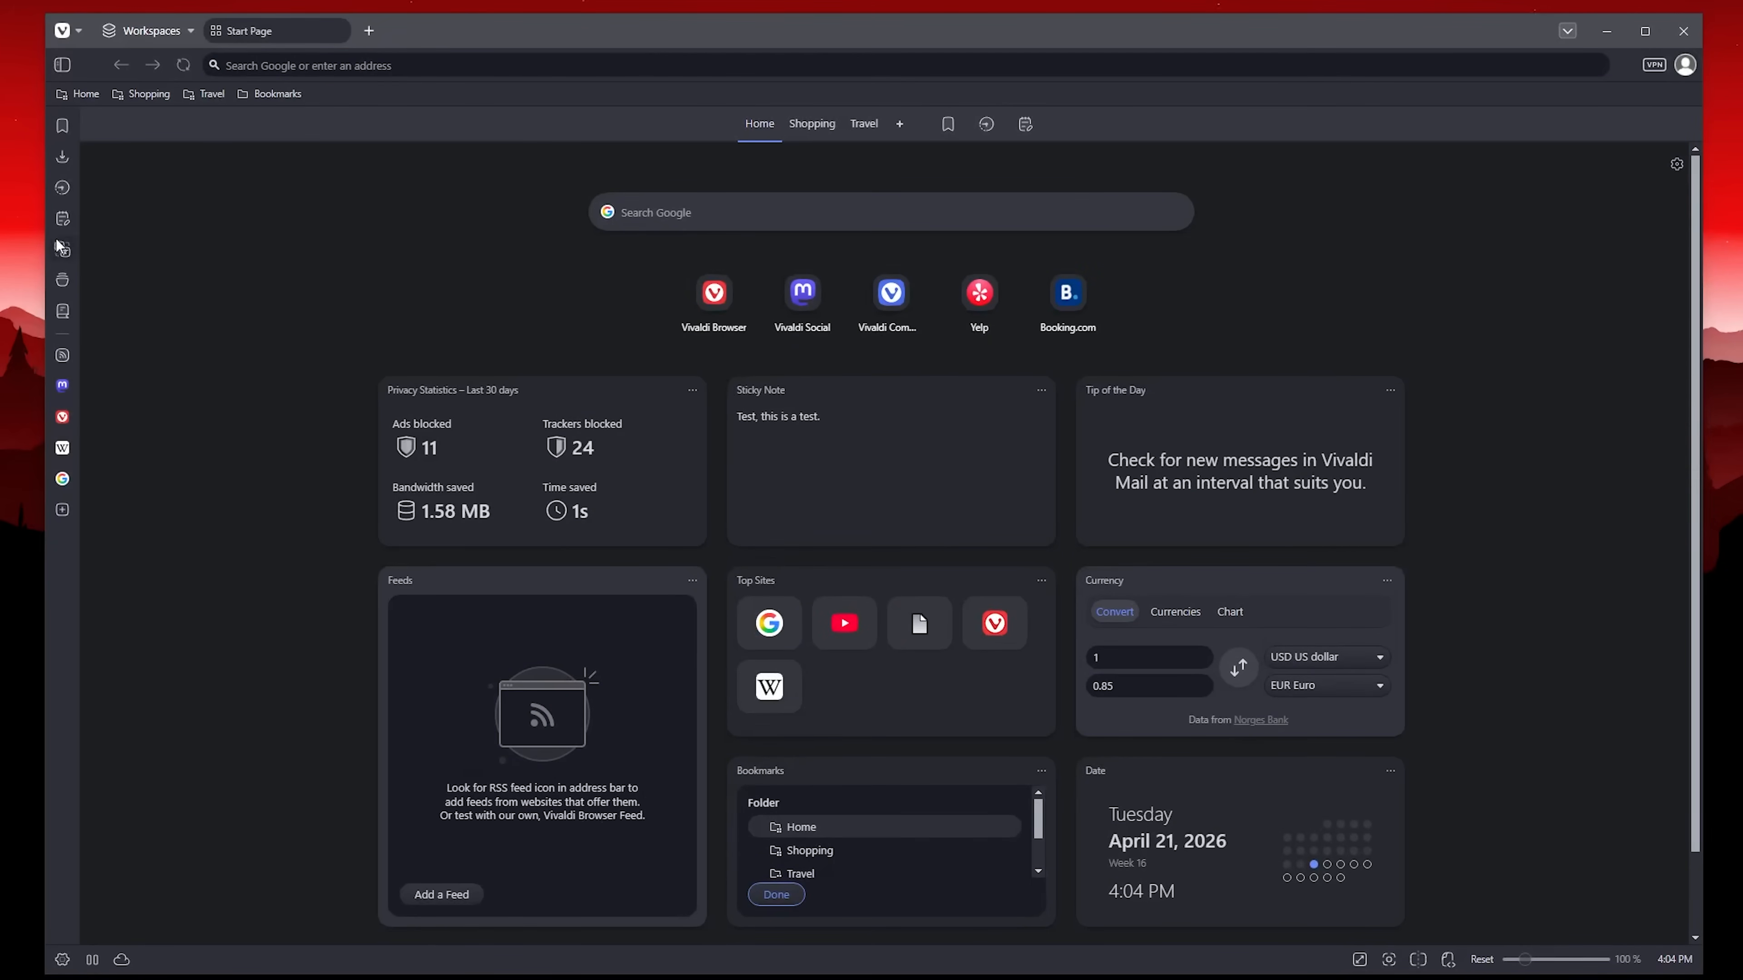
{"action": "left_click", "coordinate": [131, 34]}
{"action": "left_click", "coordinate": [227, 35]}
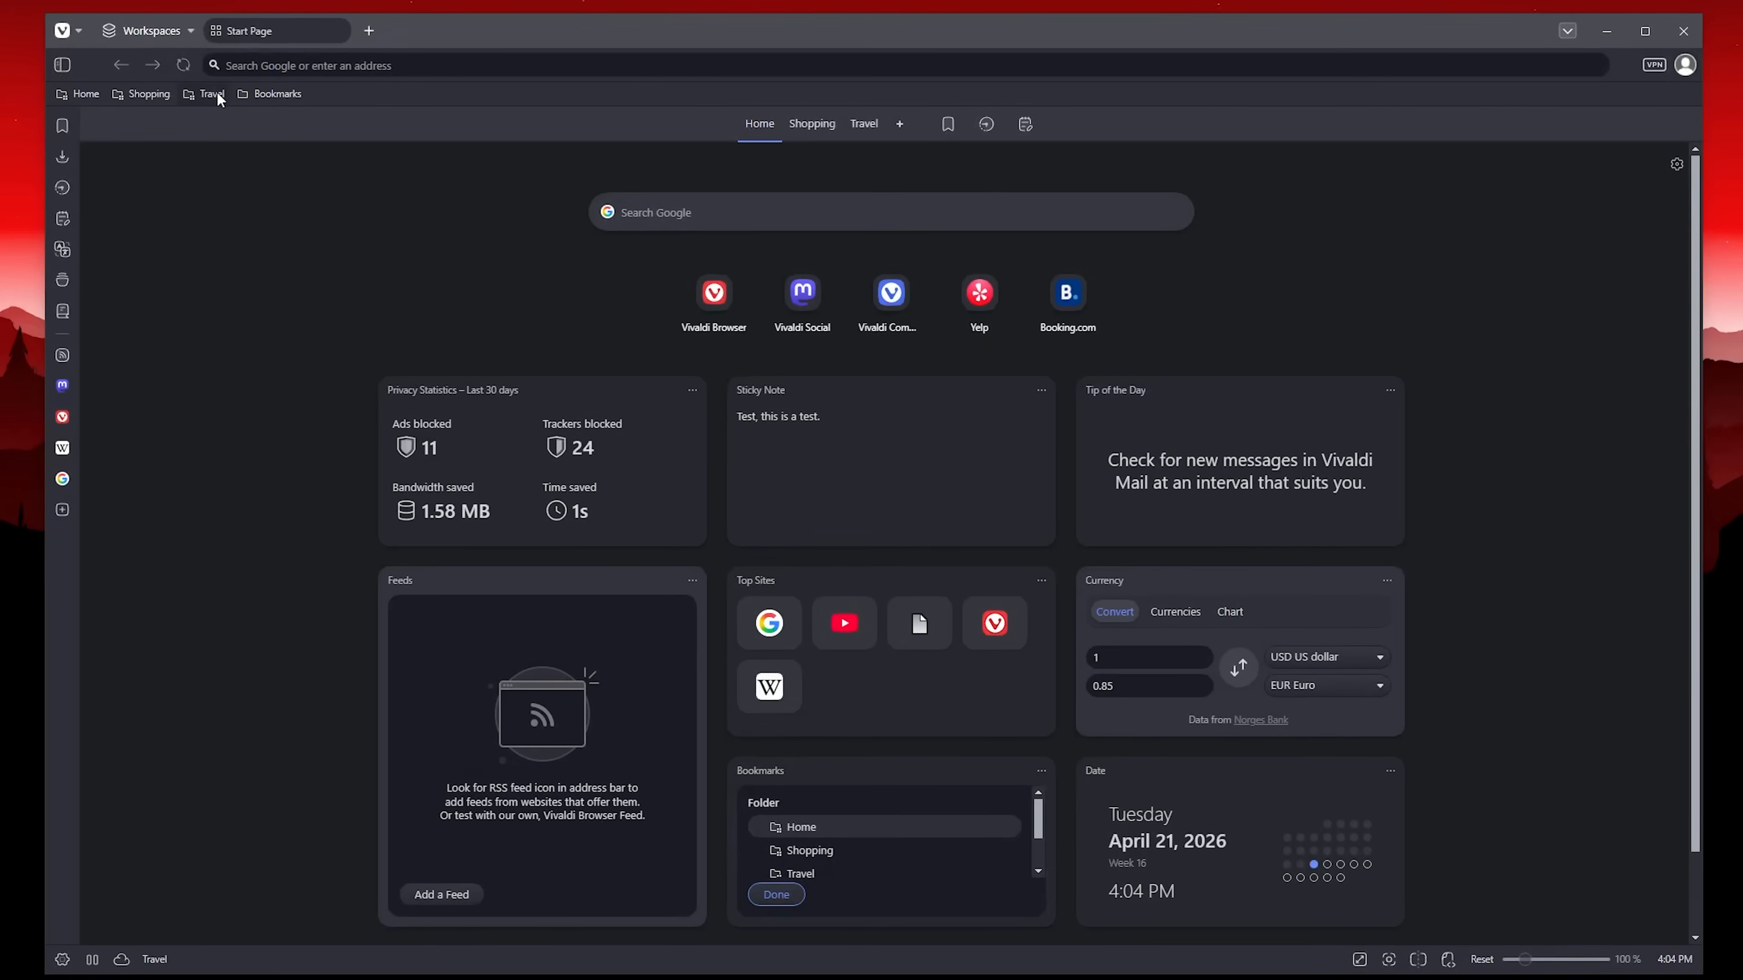